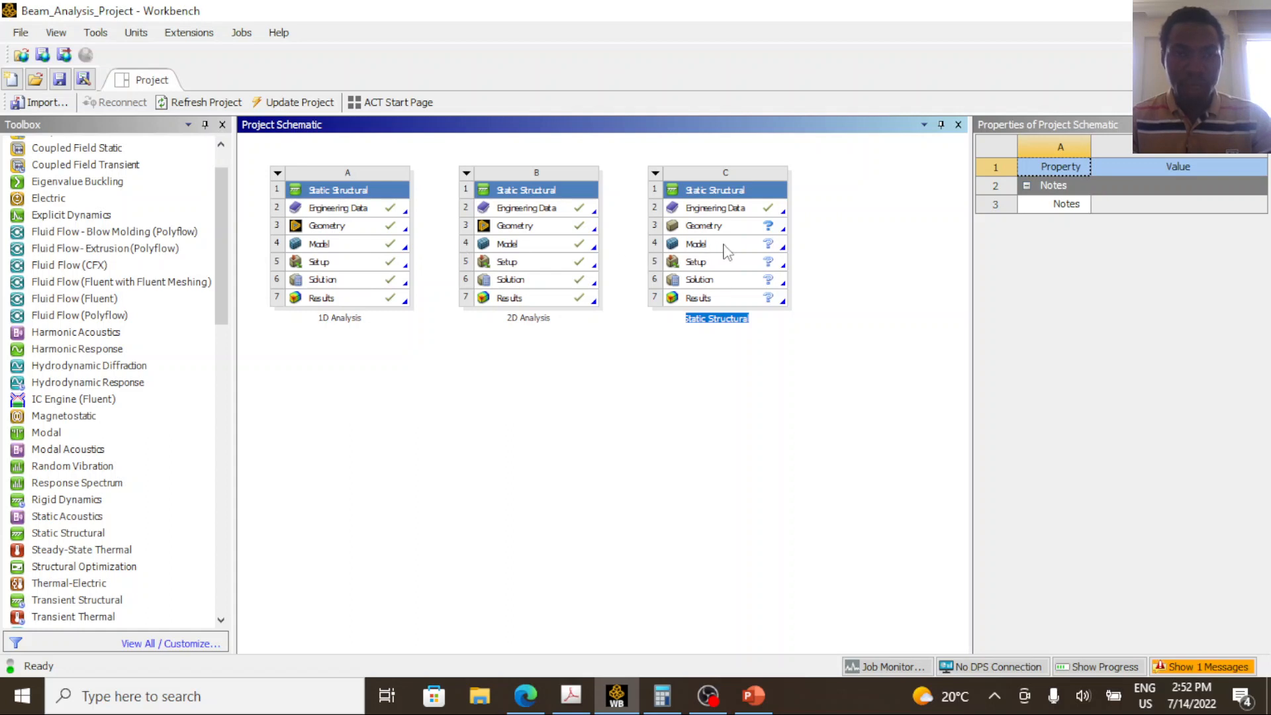
Rename the third Static Structural system as 3D Analysis.
click(357, 309)
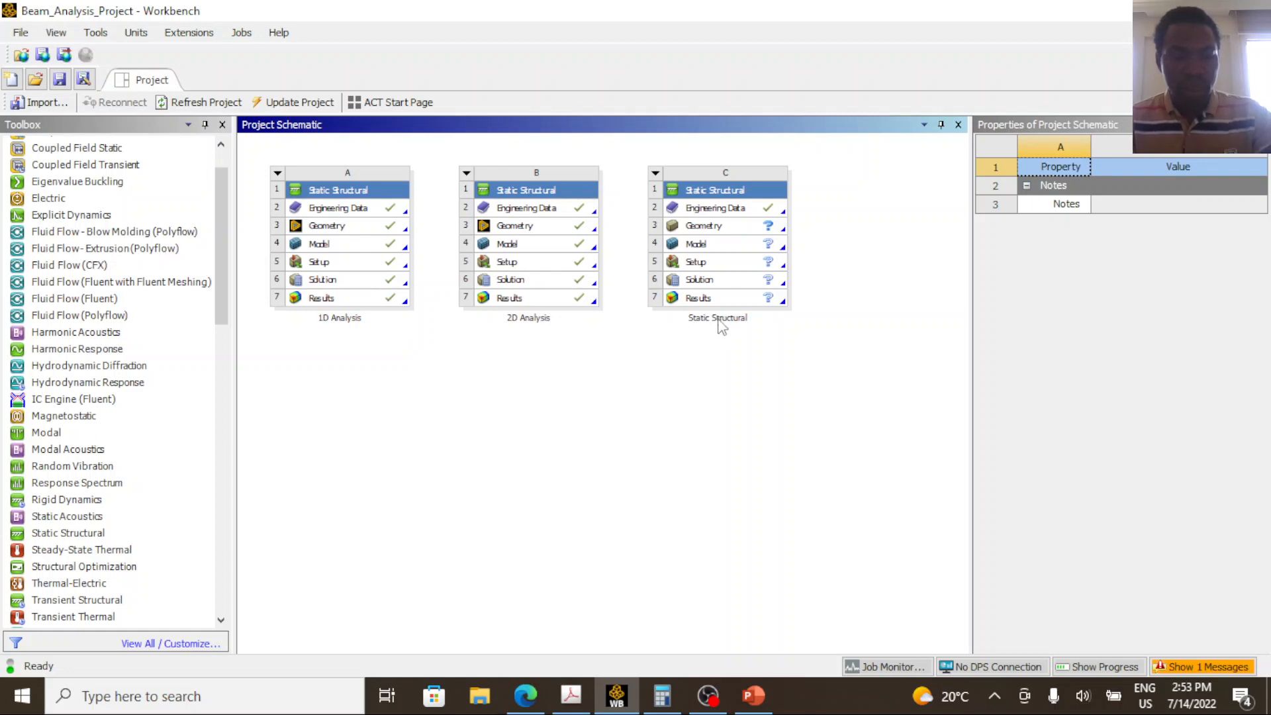
click(709, 226)
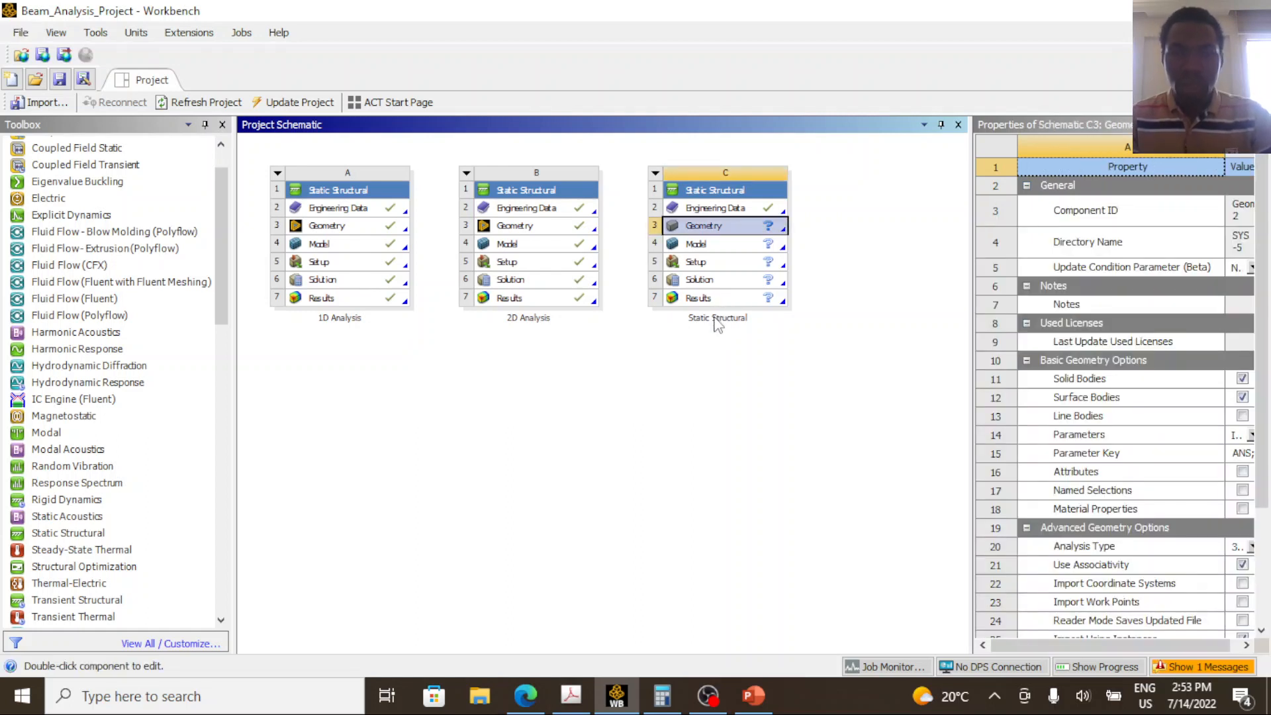
click(717, 323)
double_click(717, 319)
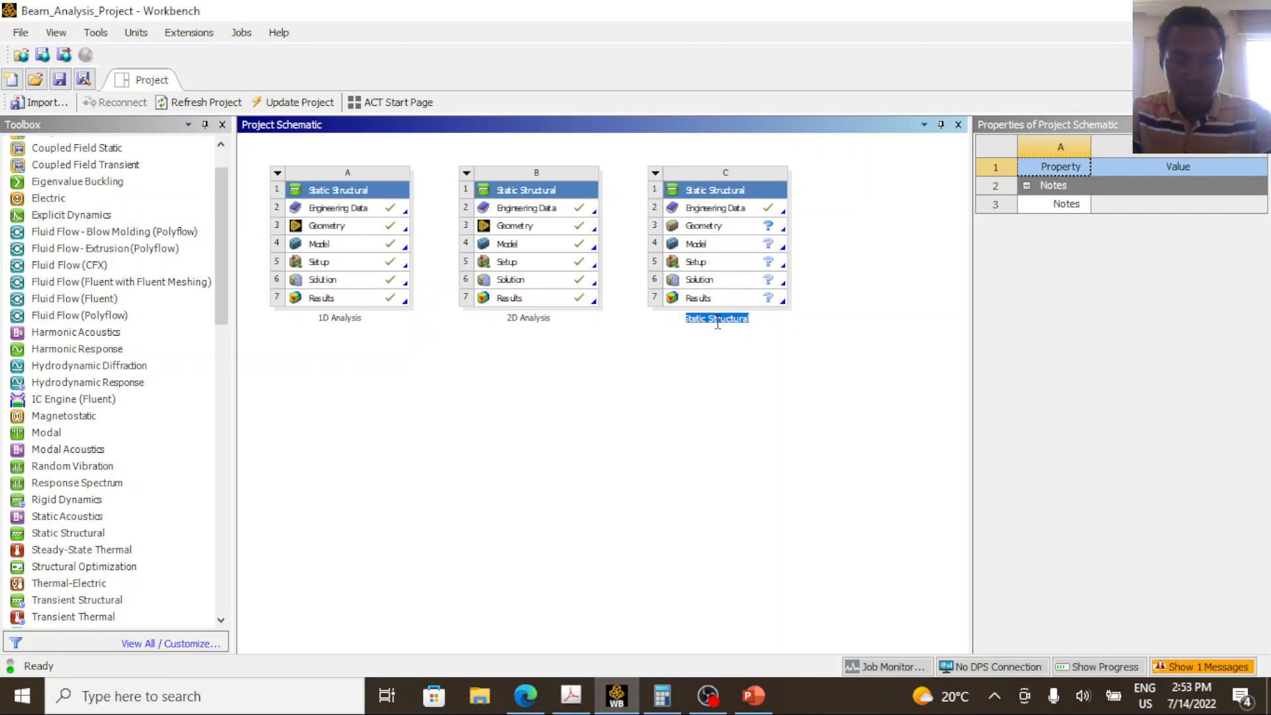
text(3)
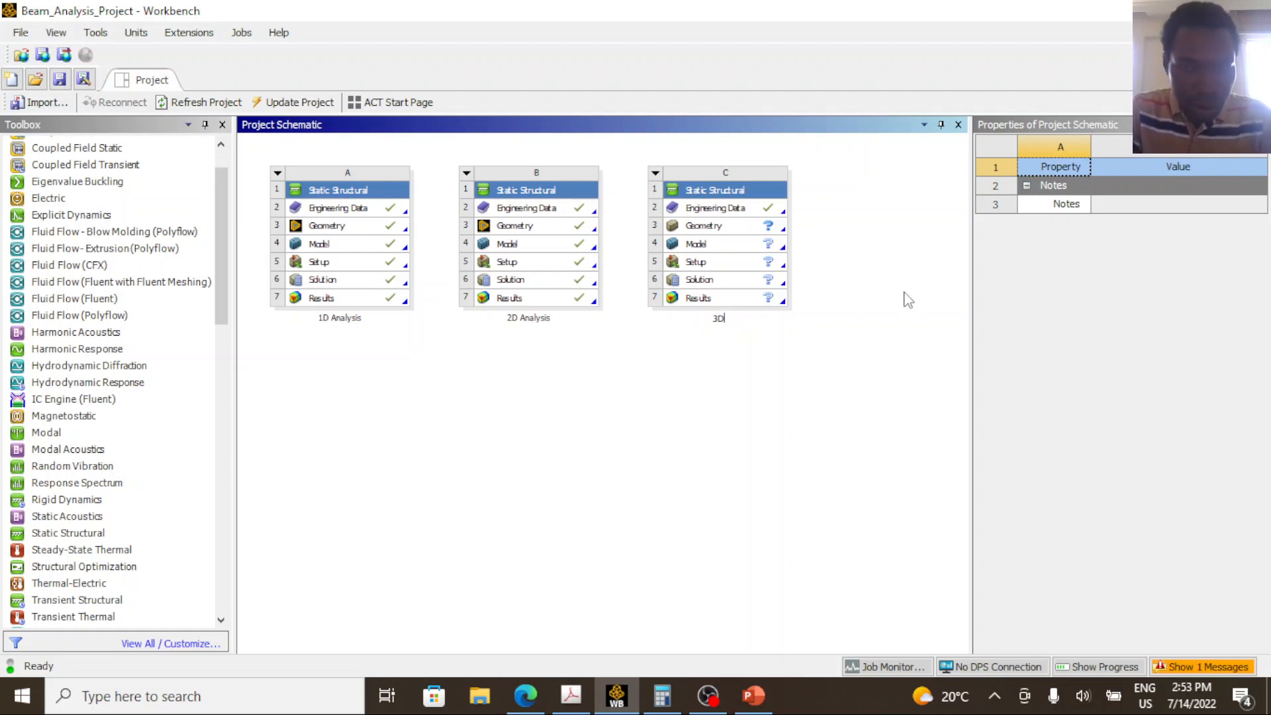
text(D )
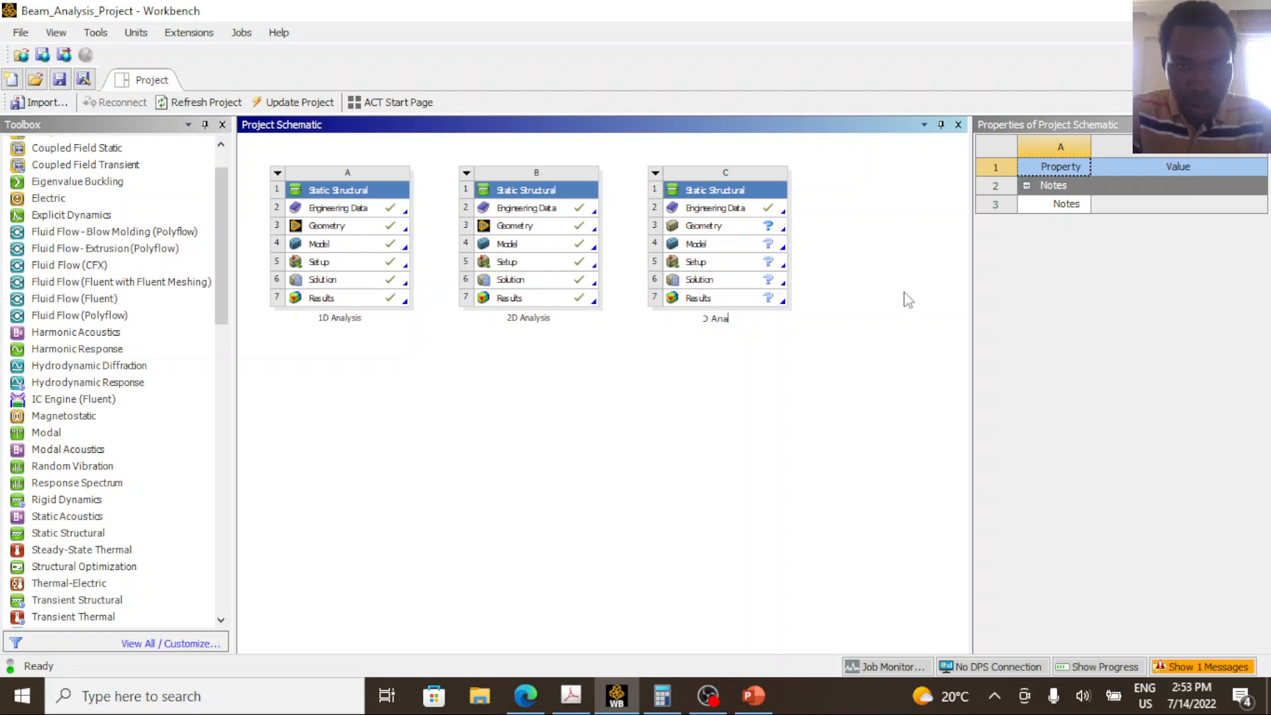
text(Analysis)
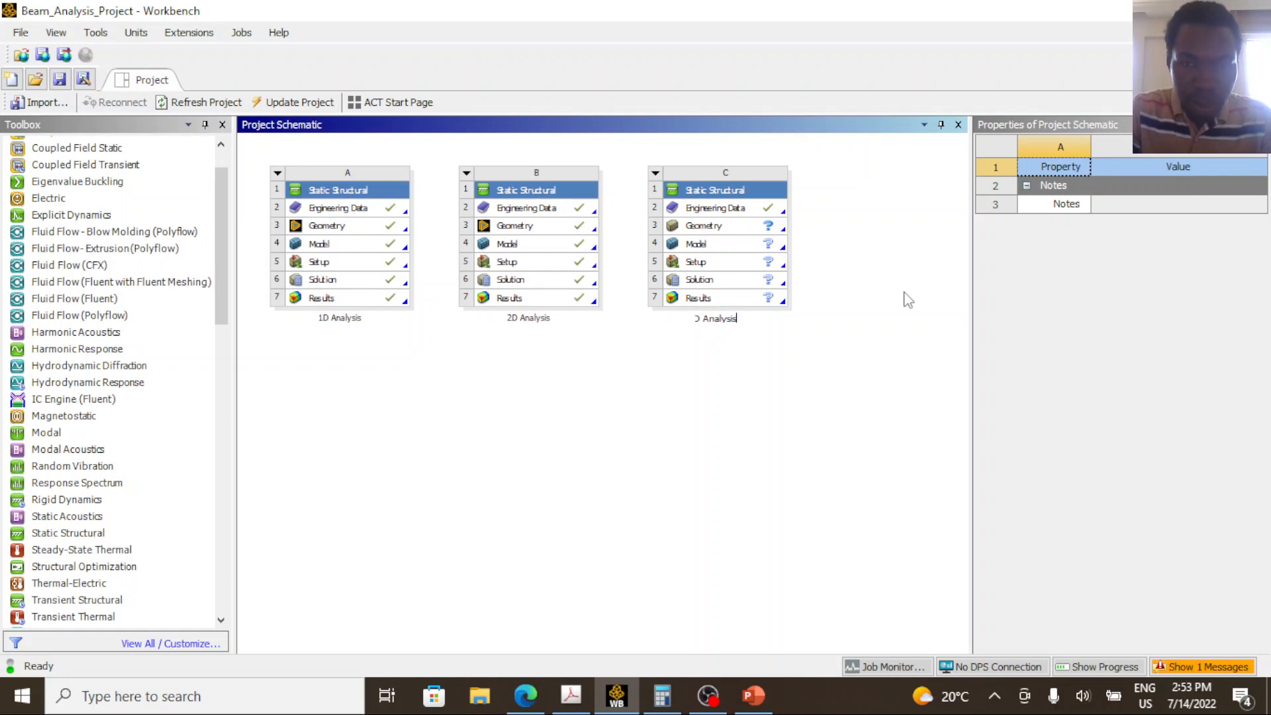
key(Return)
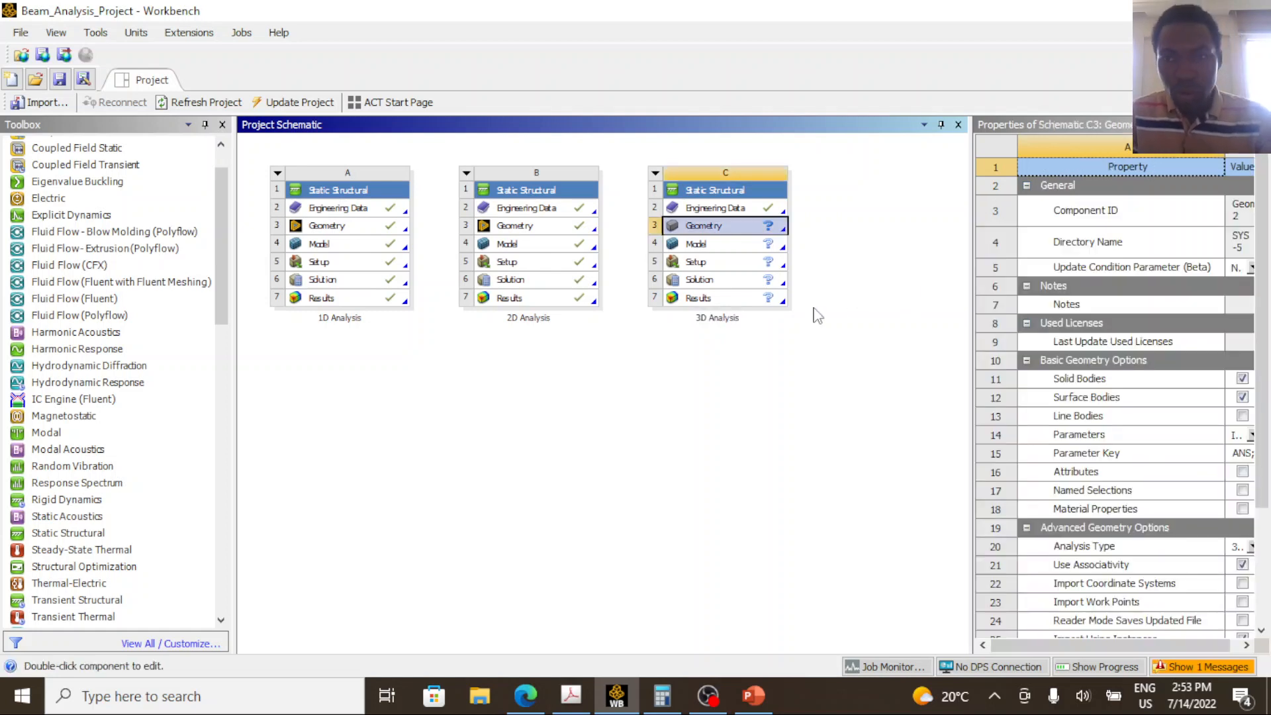
Open the Engineering Data of the 3D Analysis system for editing.
click(722, 209)
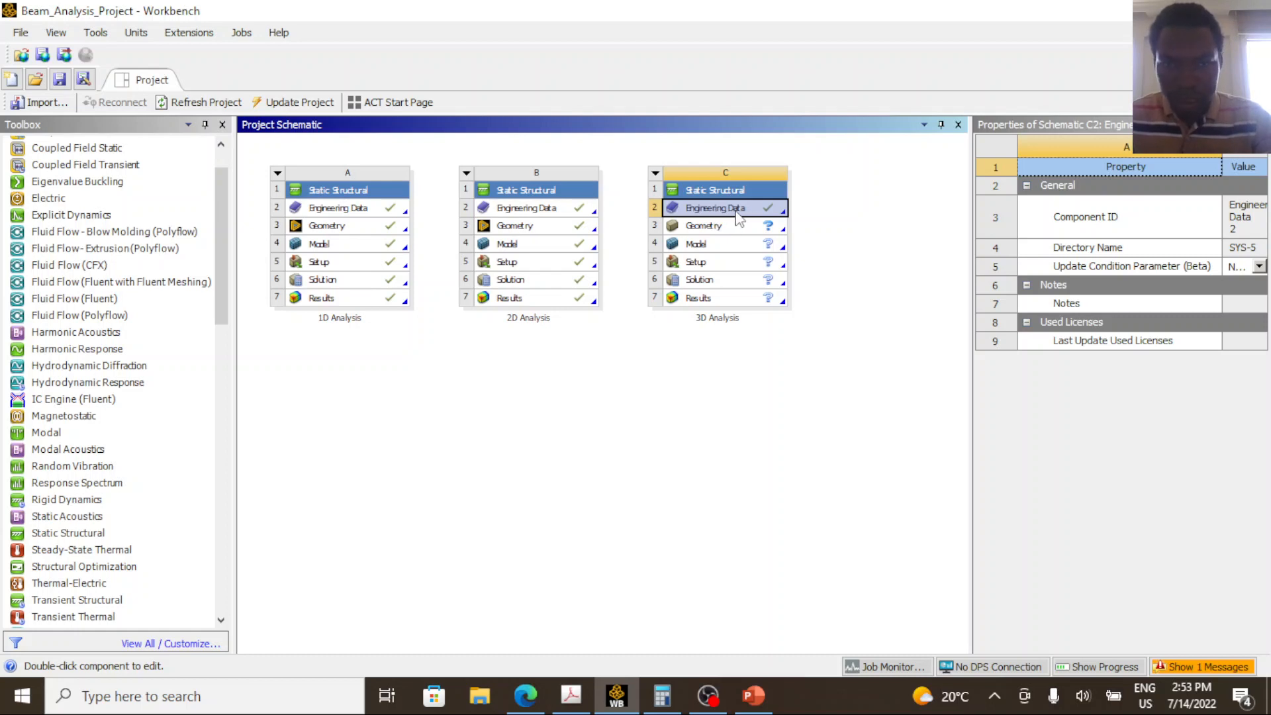
click(744, 300)
click(728, 211)
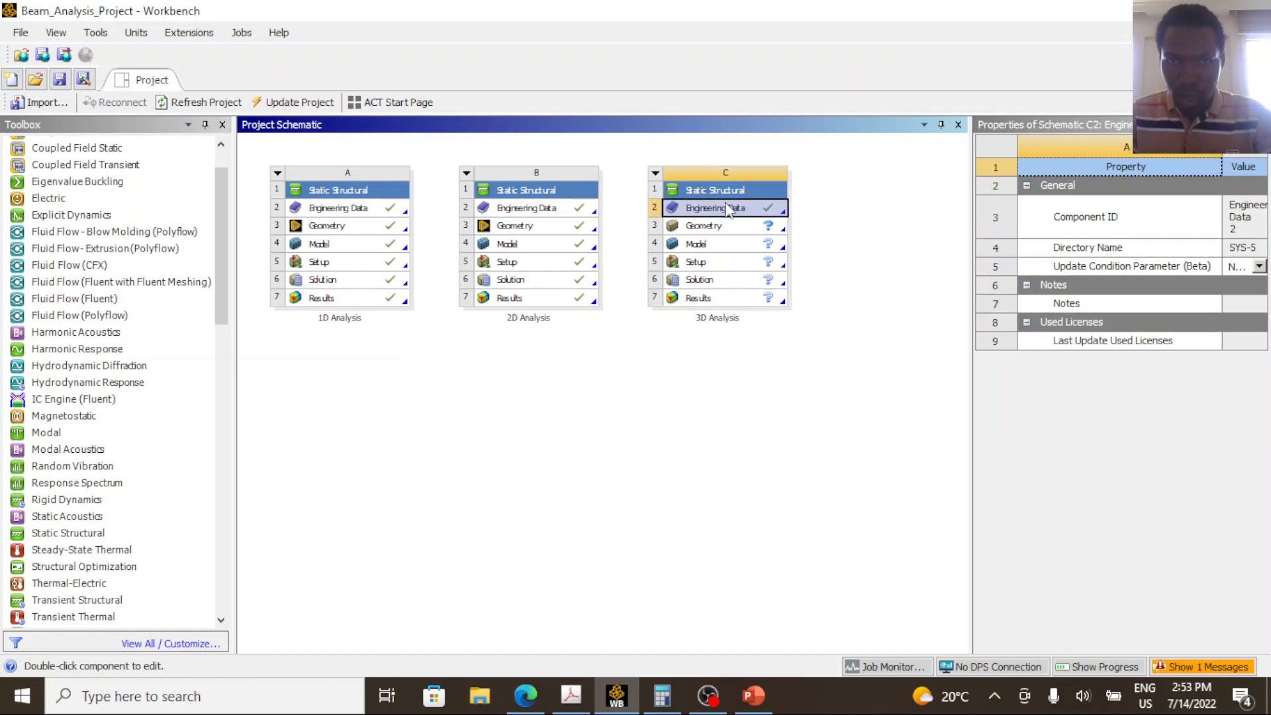
double_click(731, 209)
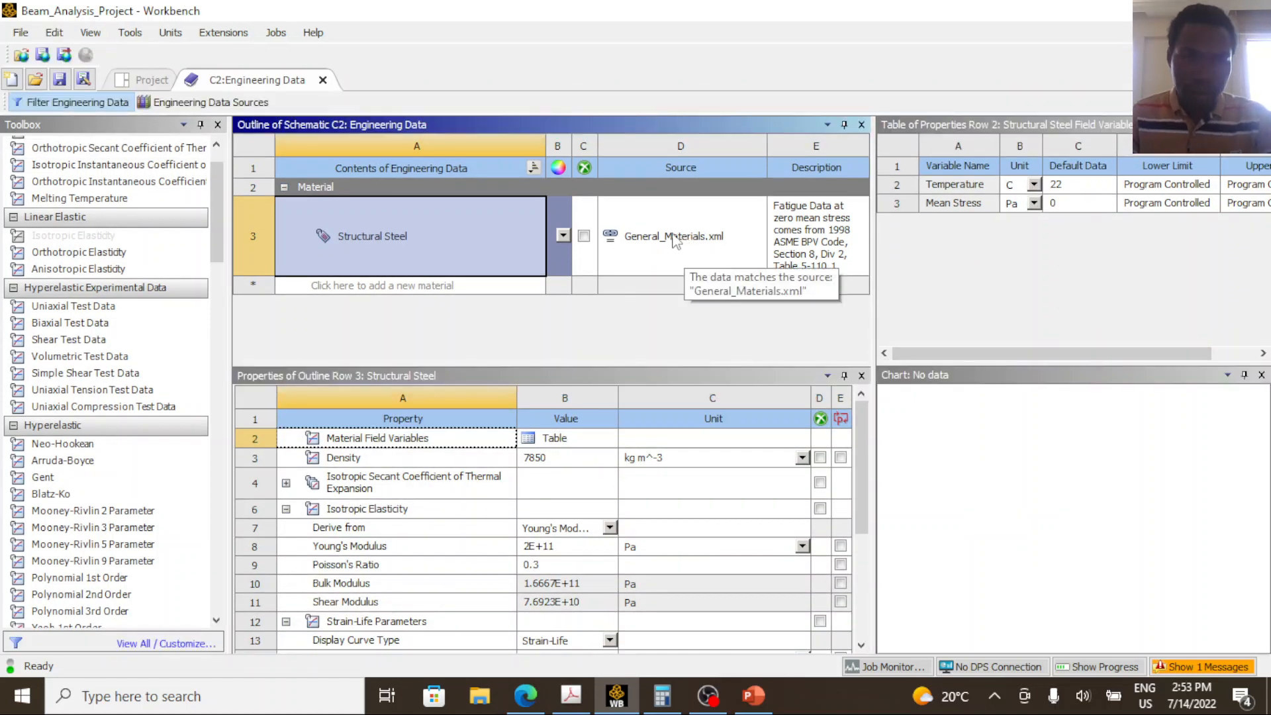
Create a new material named Steel and assign it the Isotropic Elasticity property.
click(469, 284)
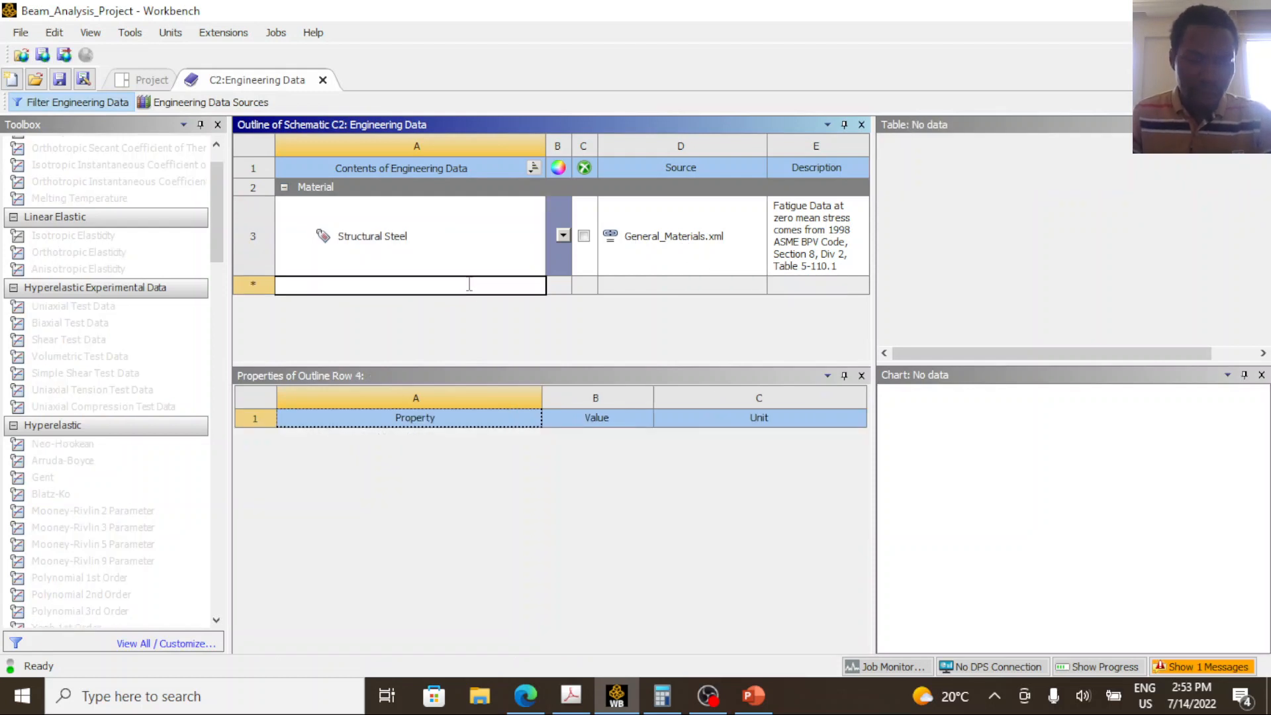
text(Steel)
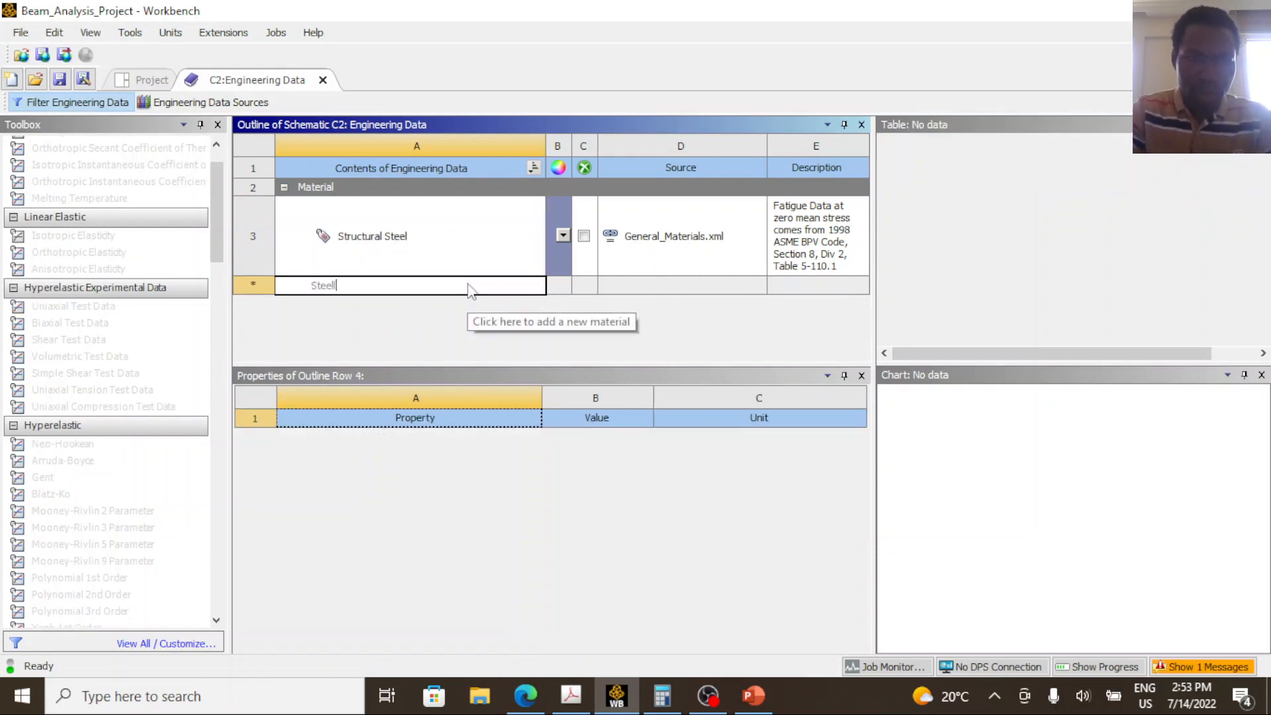
key(Return)
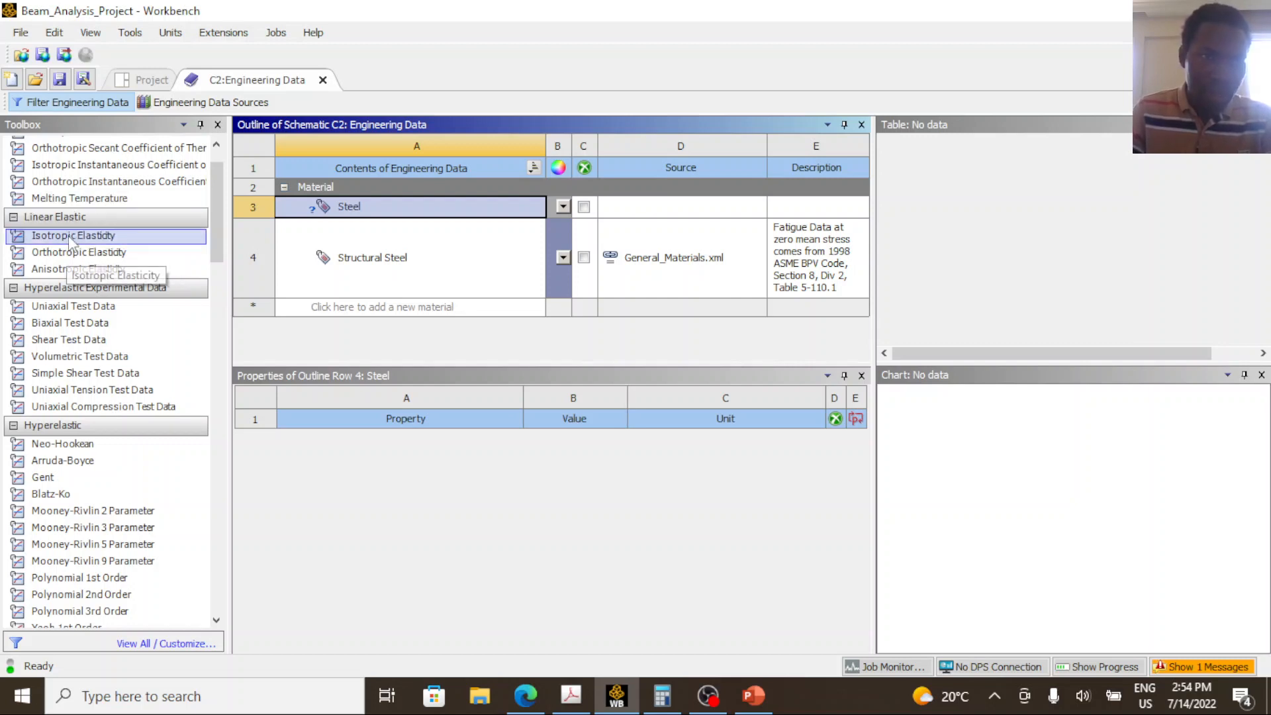
drag(72, 240, 338, 210)
Look up the Young's modulus on the beam analysis slide in PowerPoint and return to Workbench.
click(682, 505)
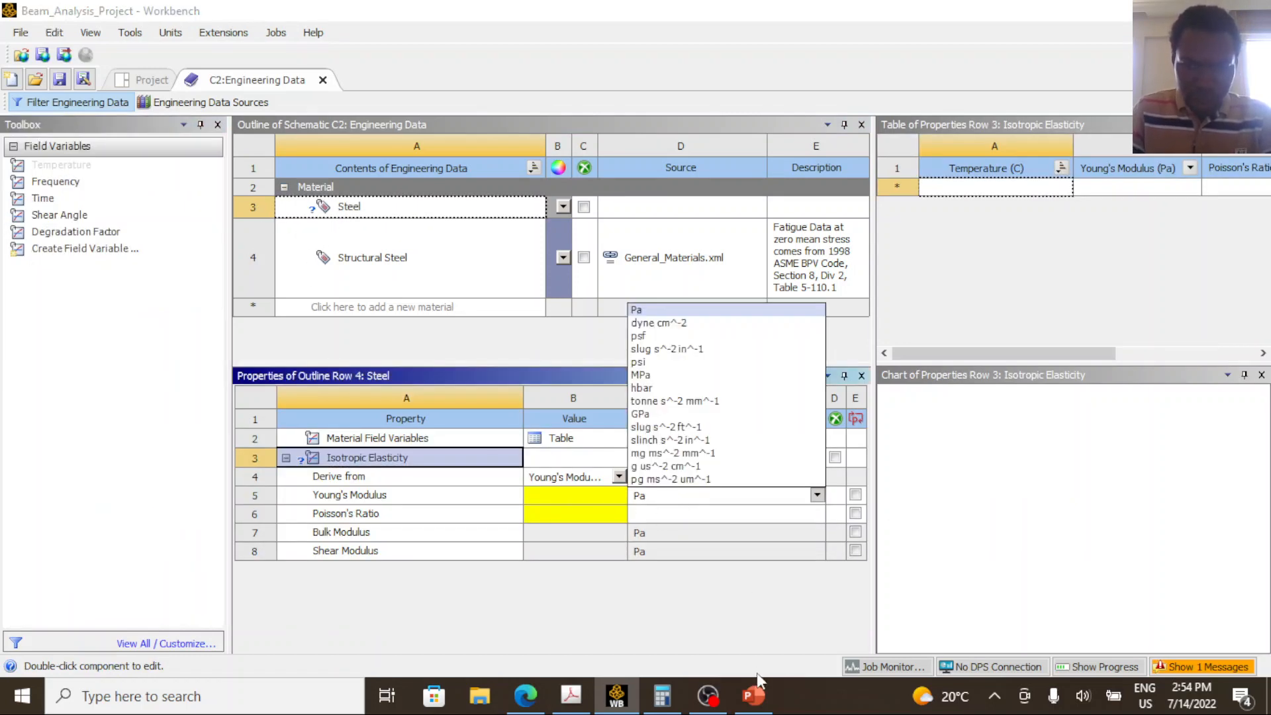
click(755, 695)
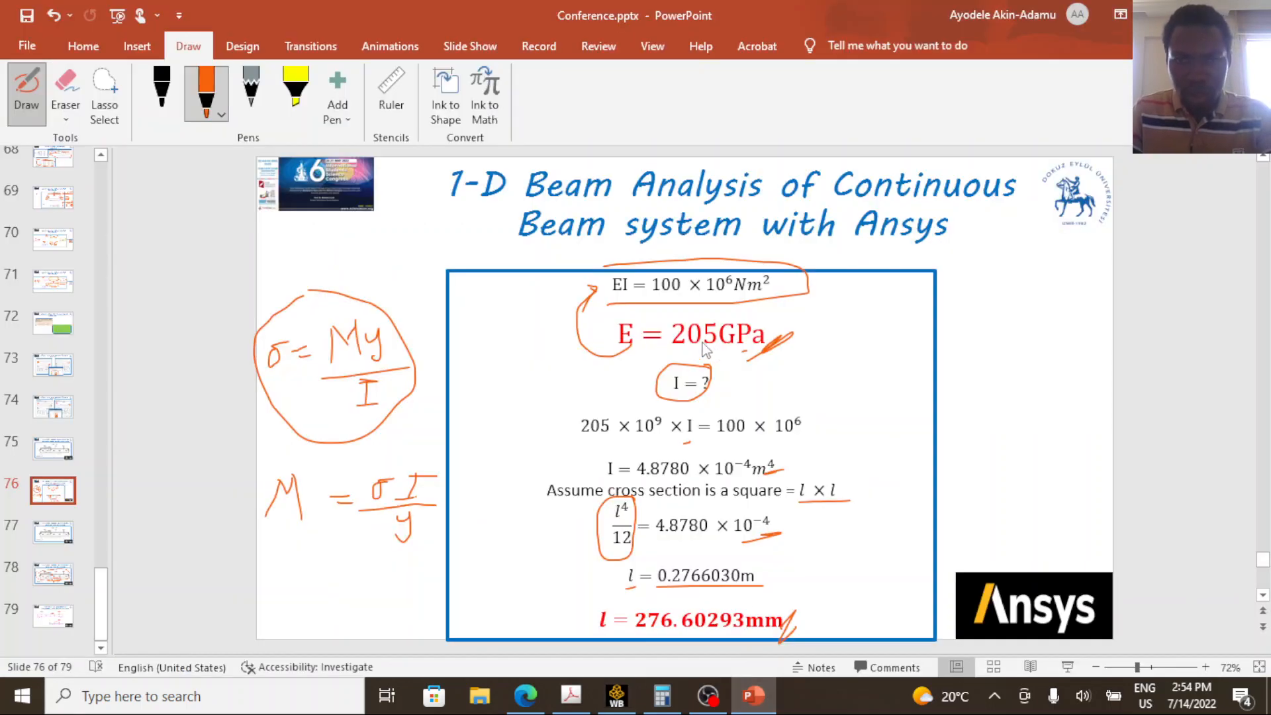
click(733, 699)
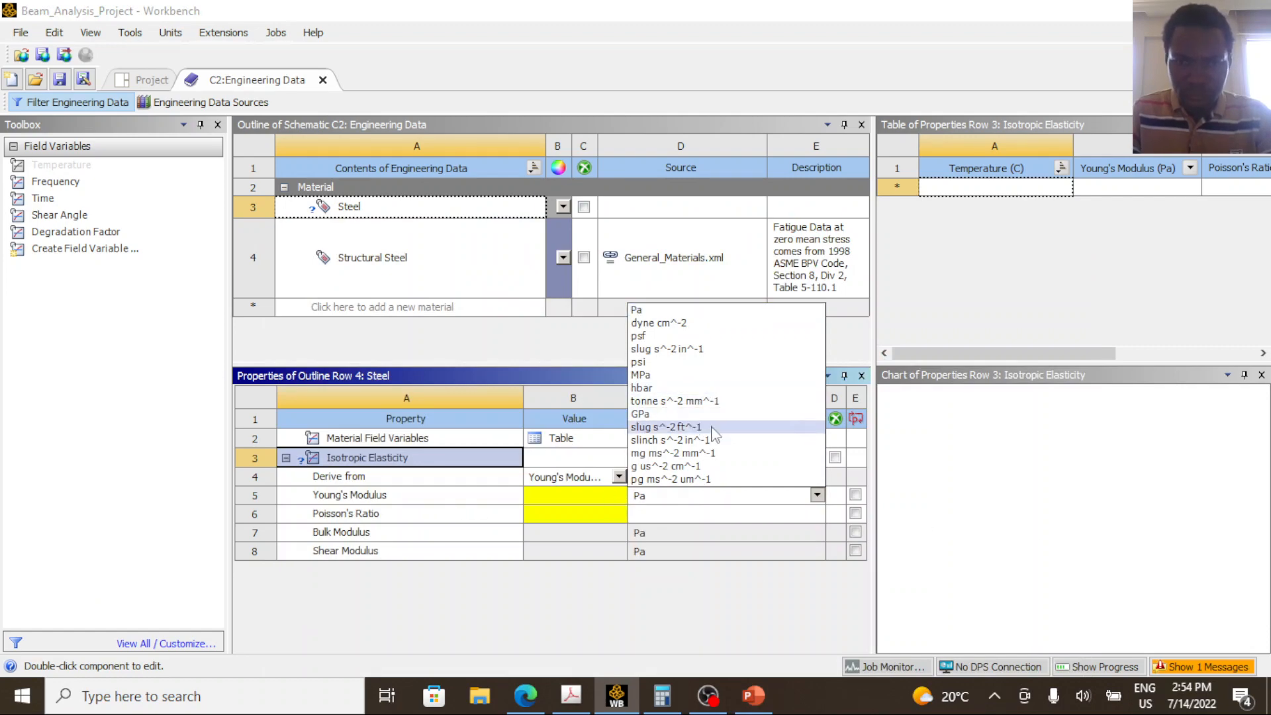
key(alt+Tab)
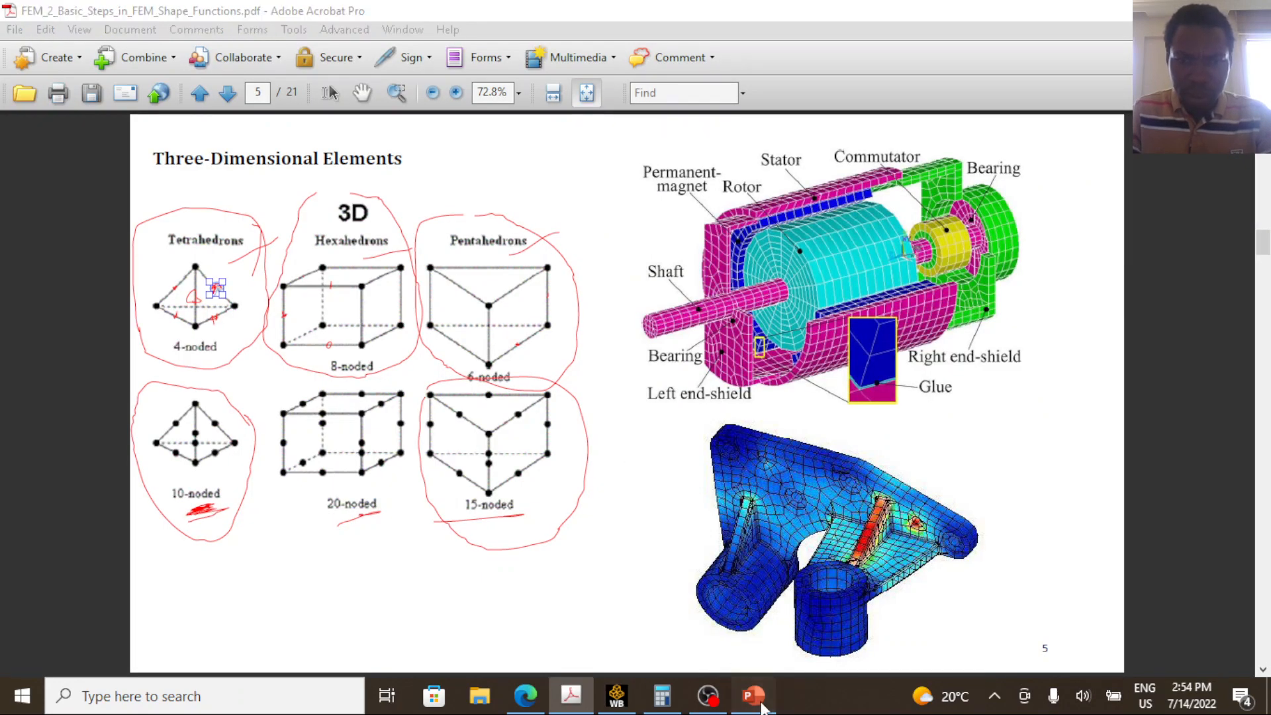
click(754, 695)
click(616, 695)
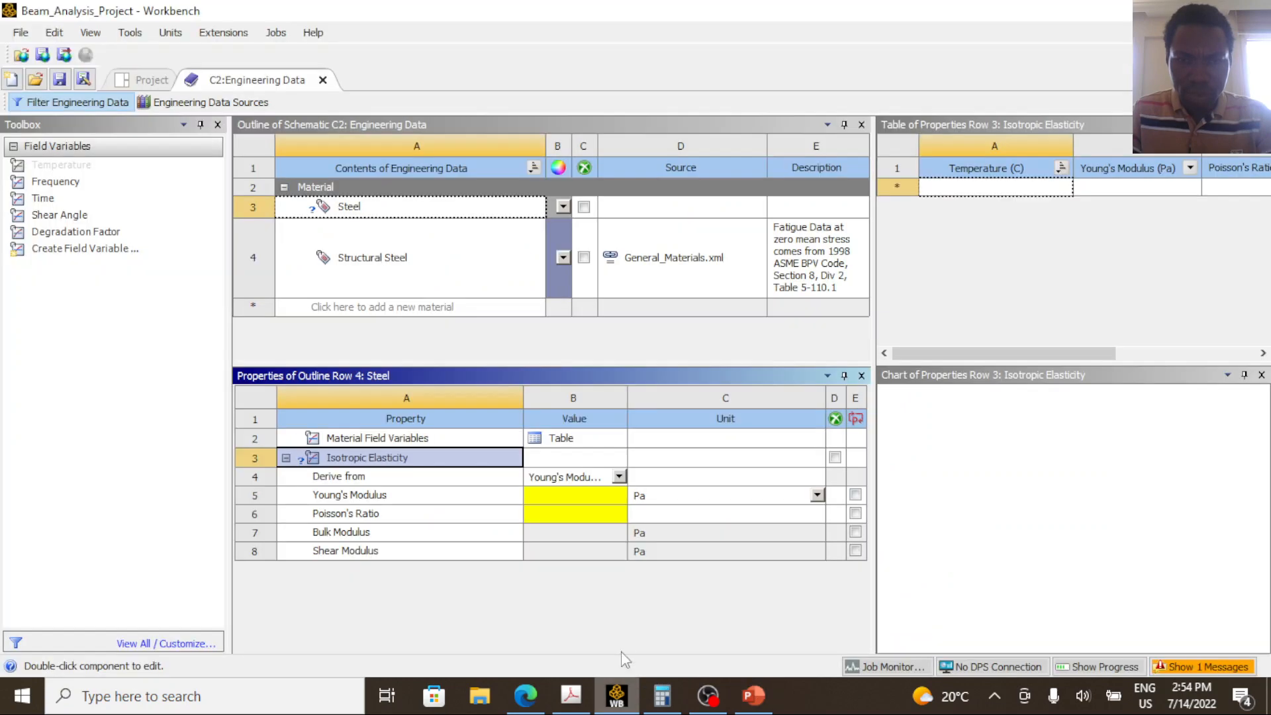
Set the Steel material's Young's modulus to 205 with GPa as its unit.
click(710, 498)
click(818, 496)
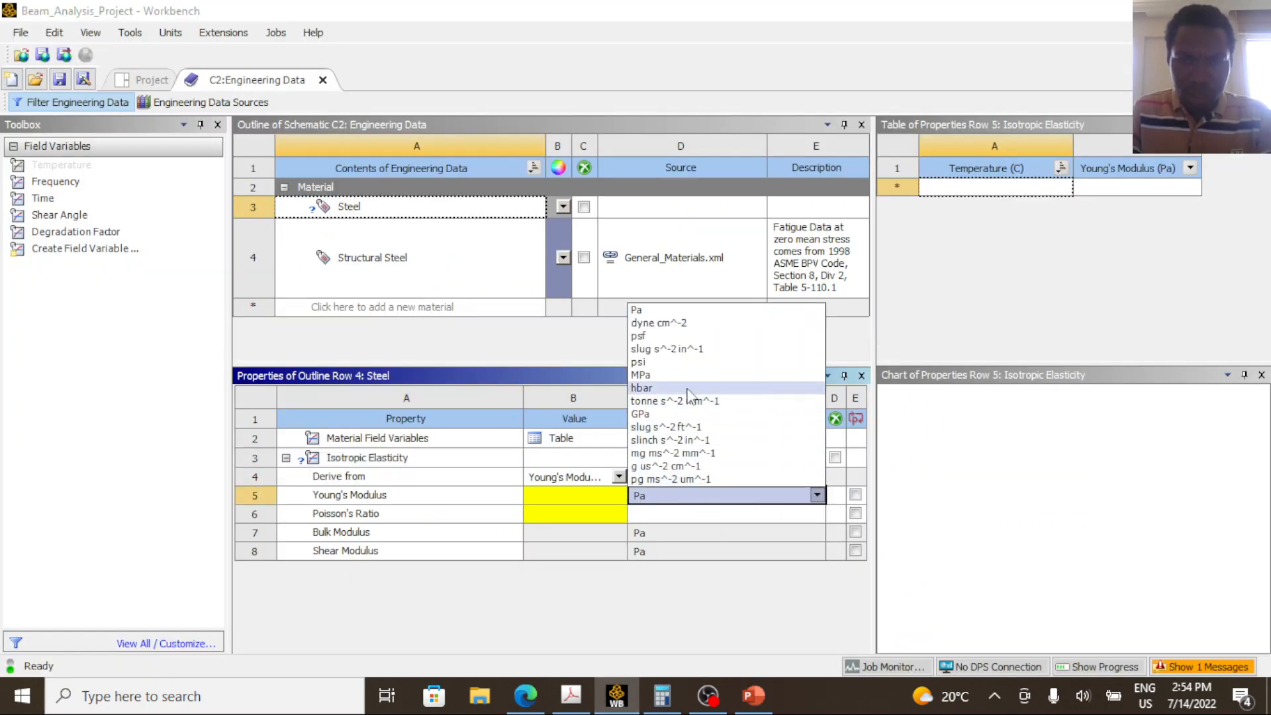
click(656, 414)
click(568, 504)
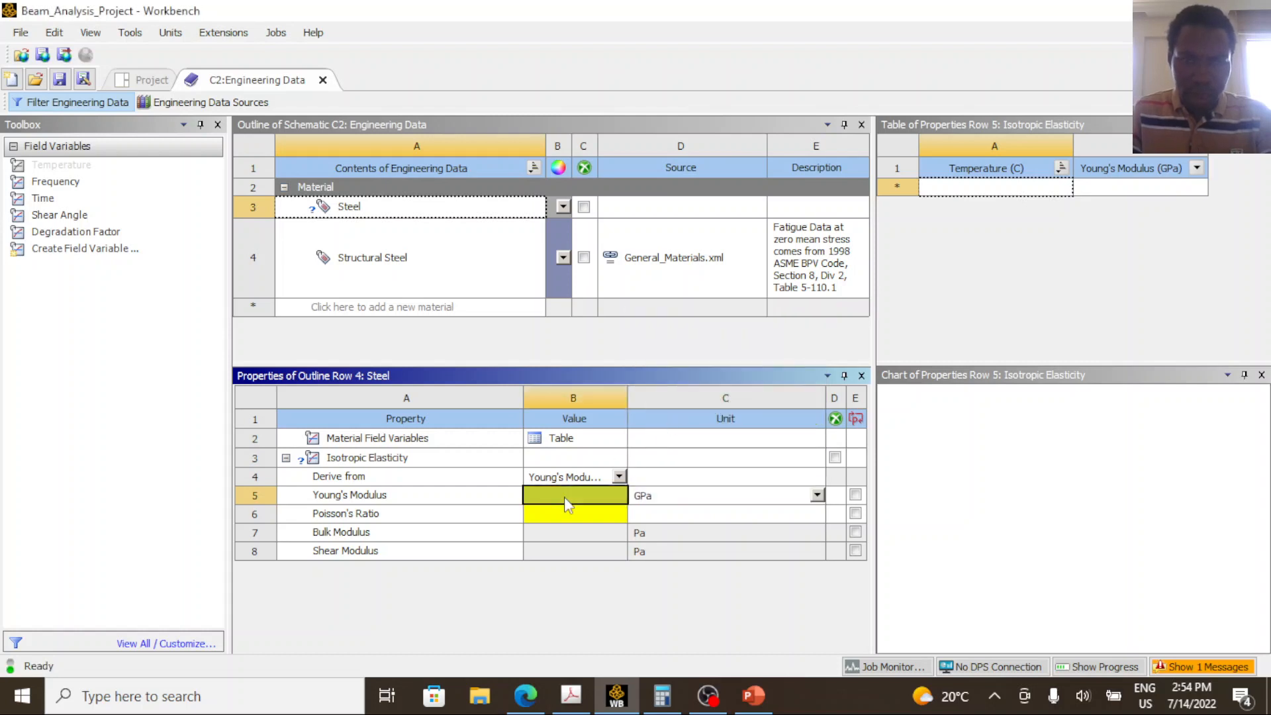
text(205)
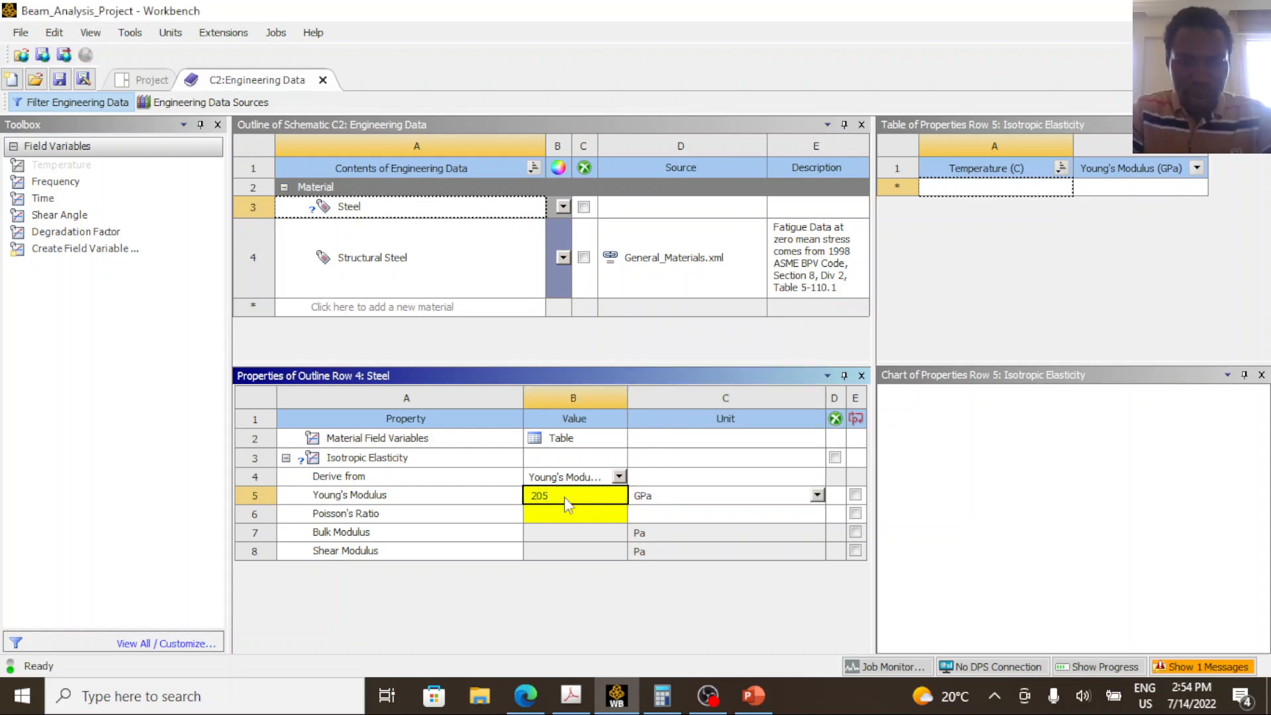
key(Return)
Set the Steel material's Poisson's ratio to 0.3 and close the Engineering Data.
text(0)
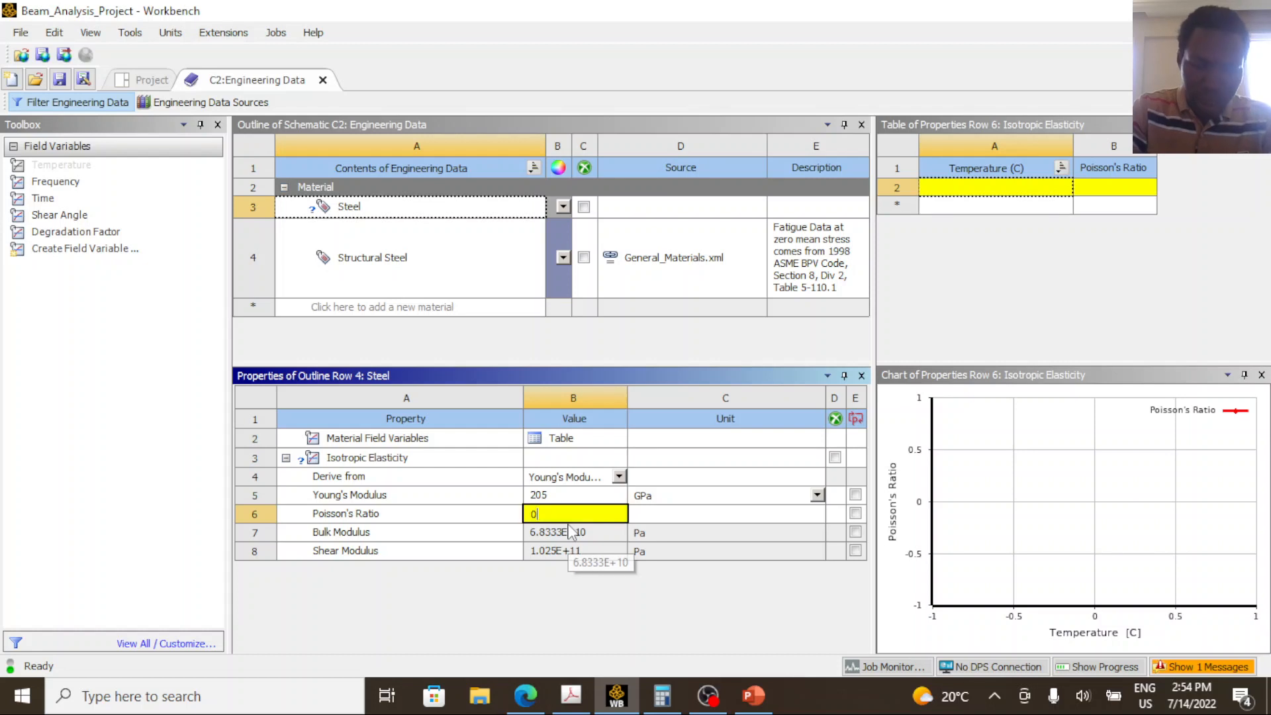
text(.3)
key(Return)
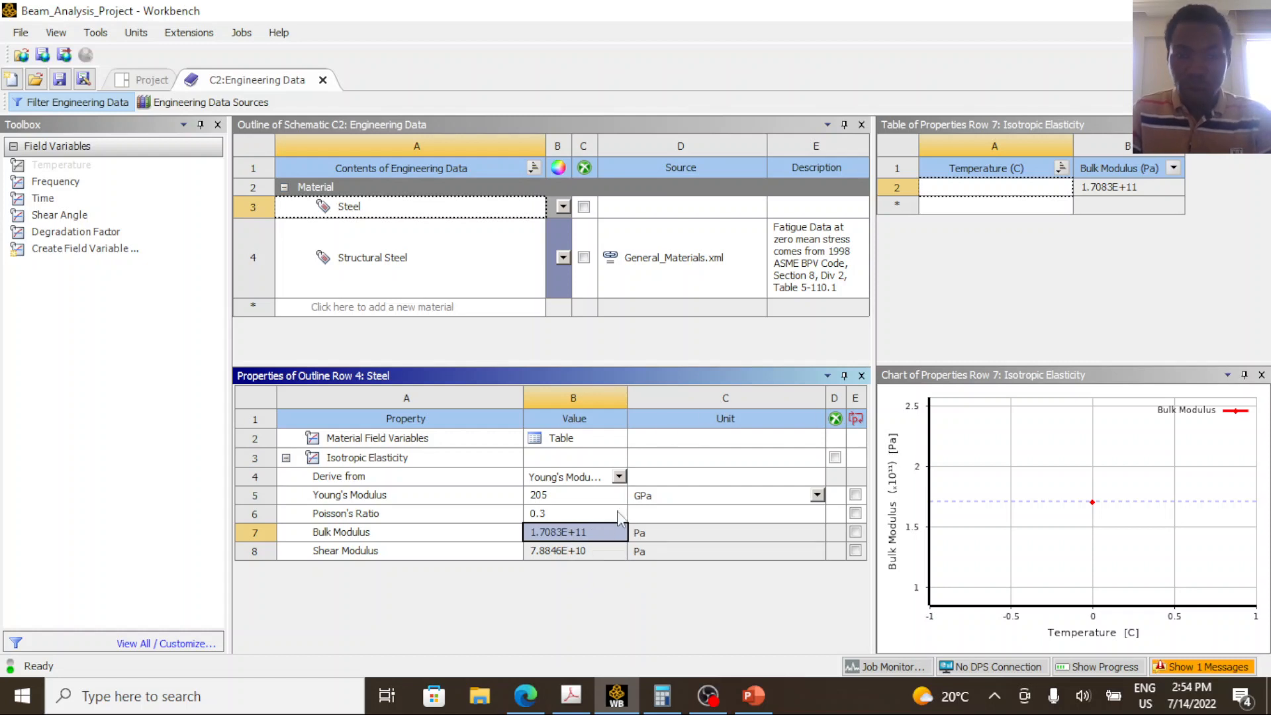
click(562, 514)
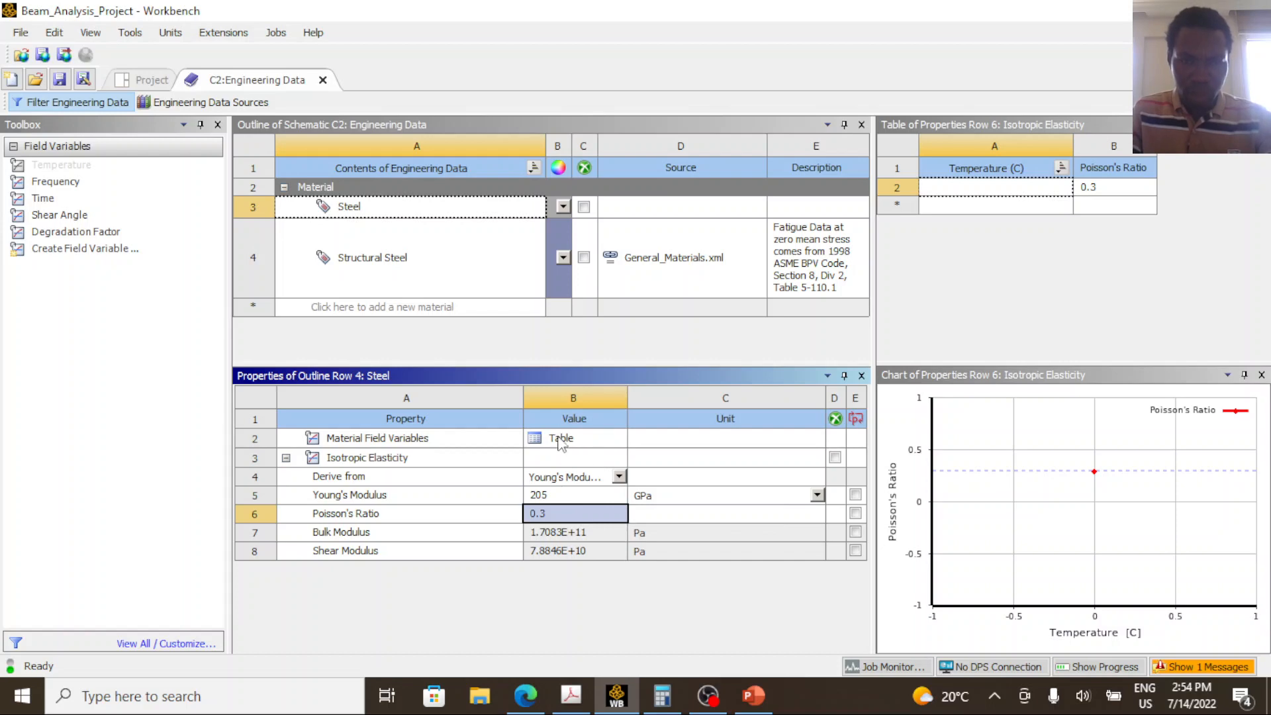
click(322, 81)
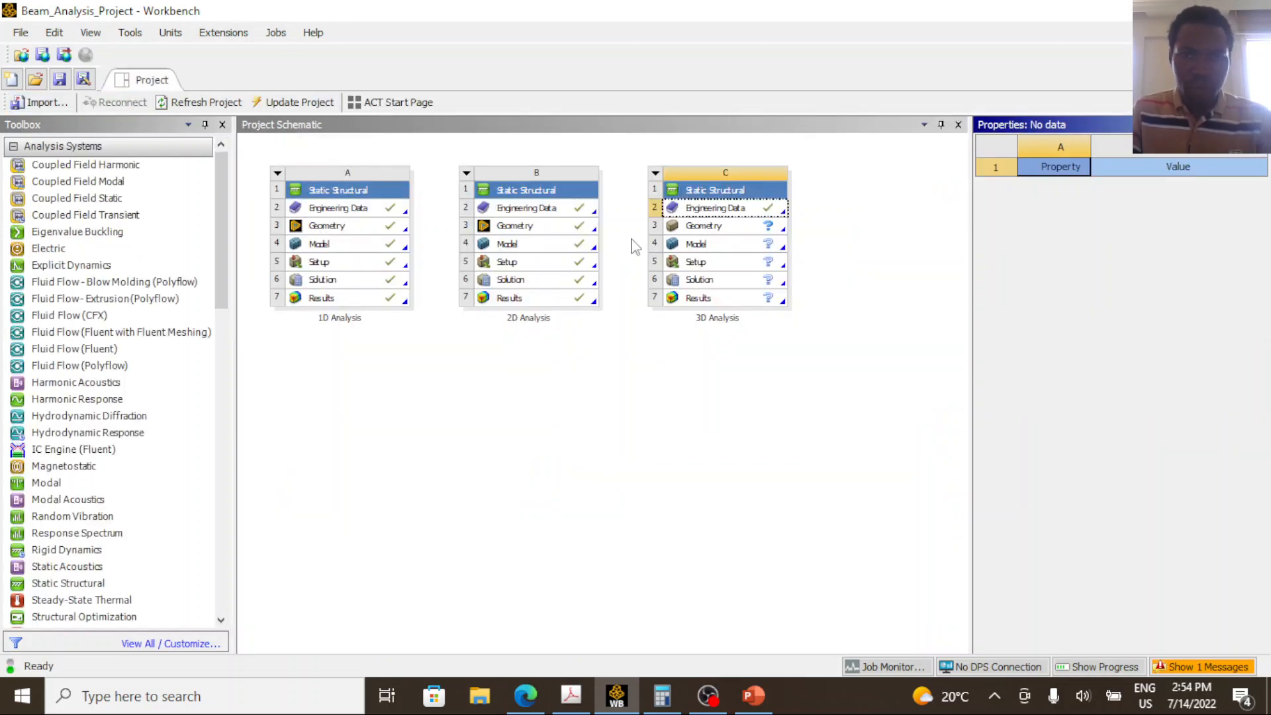
Review the 3D Analysis geometry properties, checking the solid, surface and line body options and the analysis type.
click(692, 232)
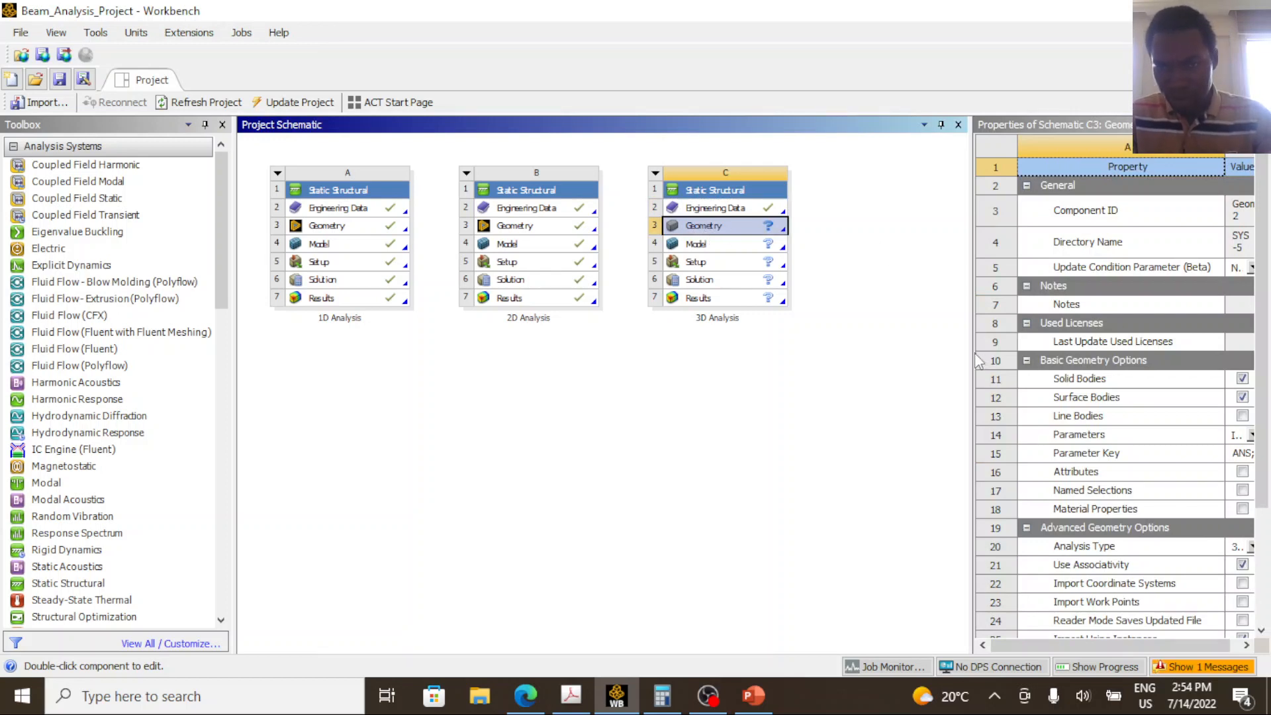
drag(971, 351, 862, 351)
click(998, 357)
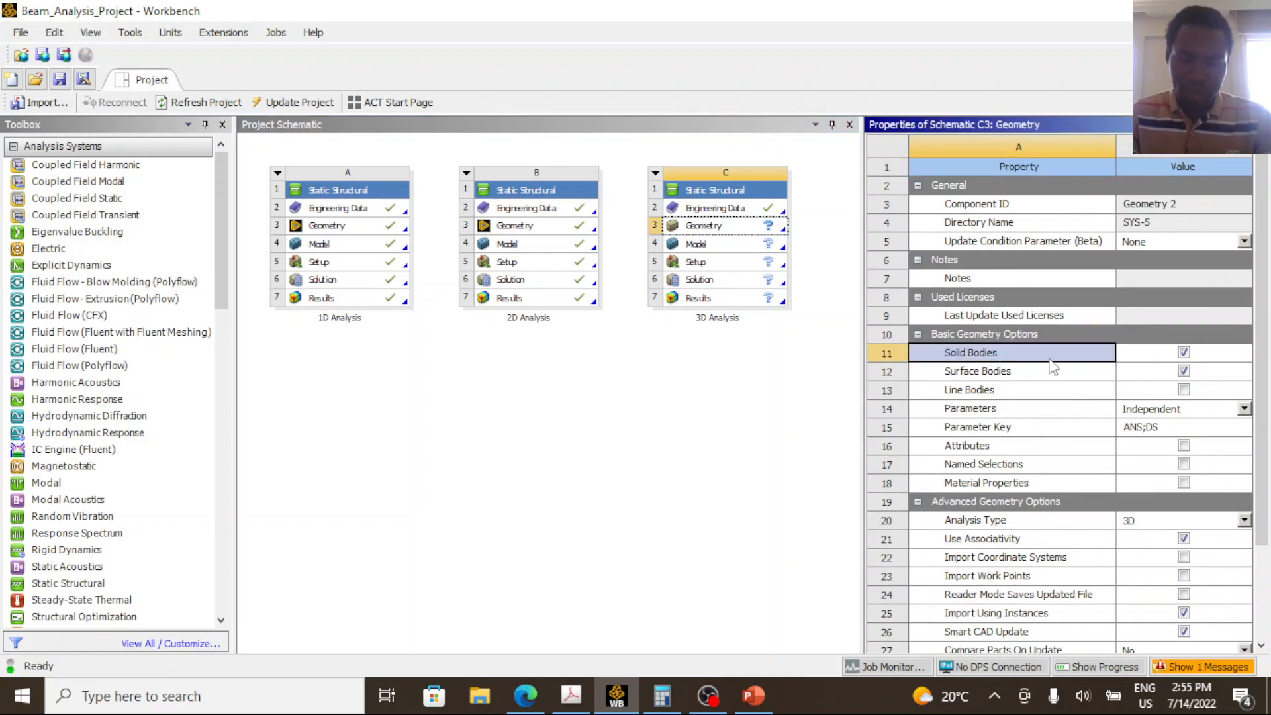
click(1045, 390)
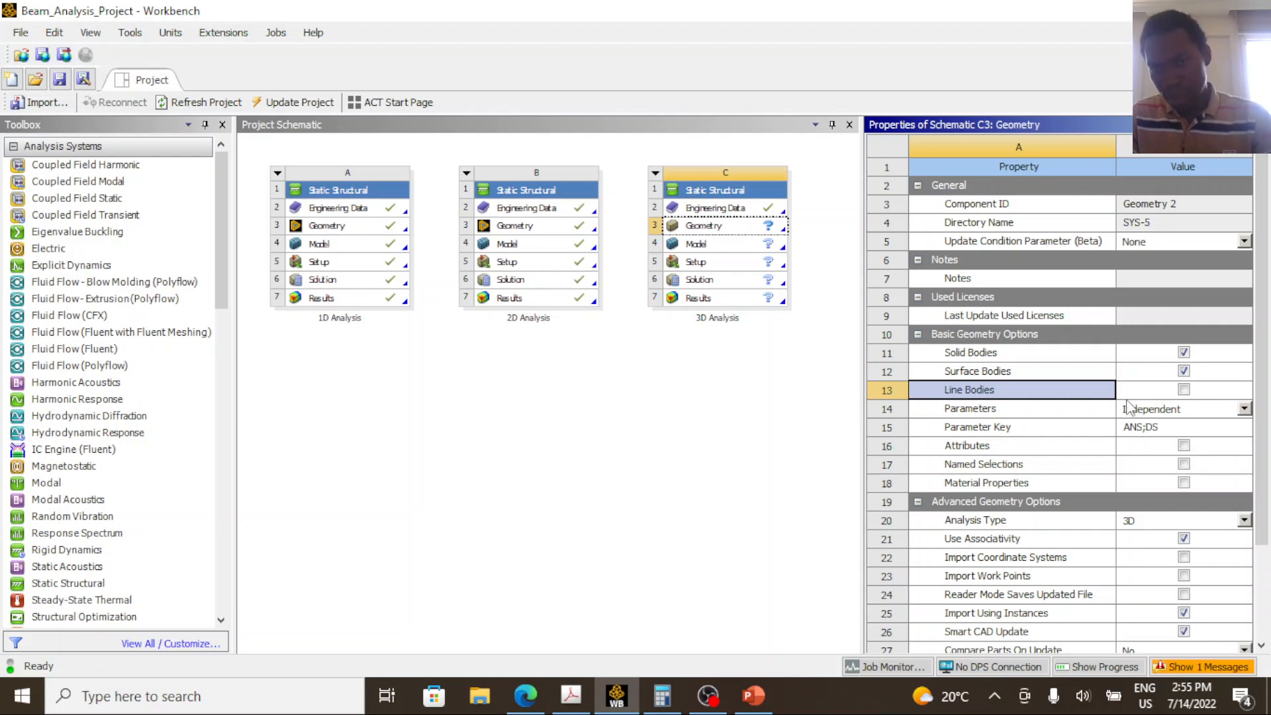
scroll(1098, 450, down, 2)
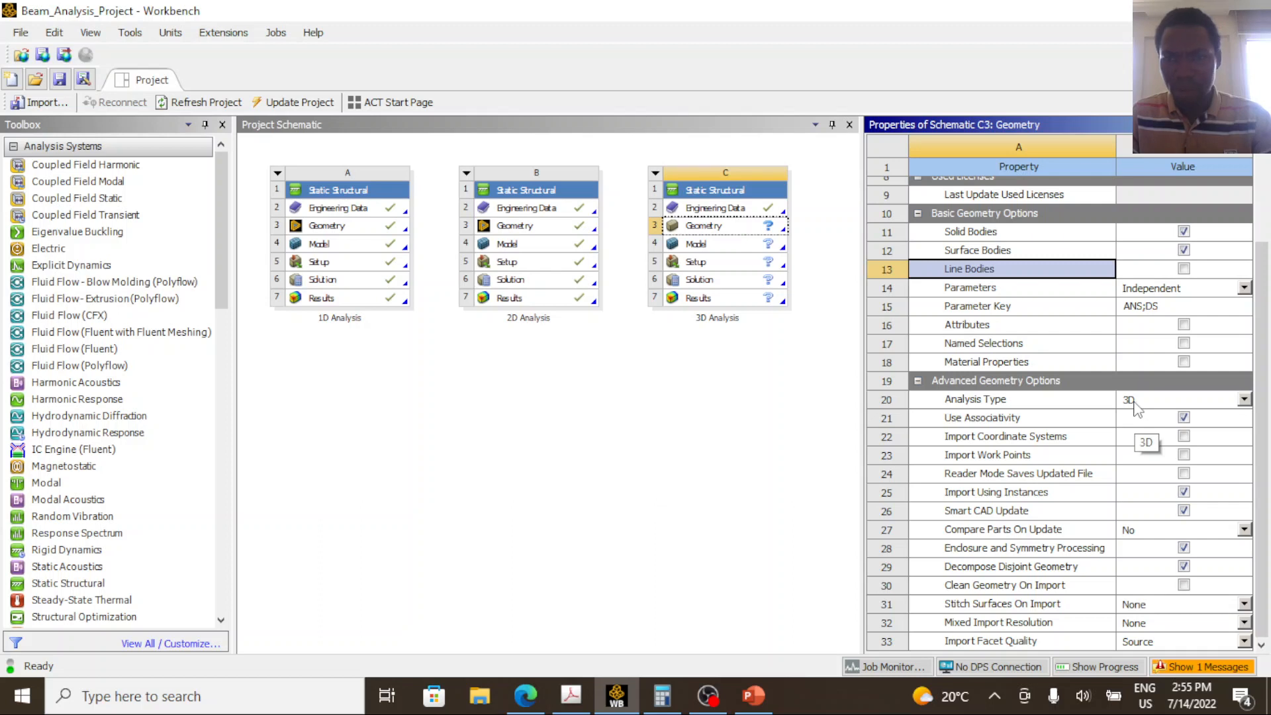
Open the 3D Analysis geometry in SpaceClaim and place the sketch grid on the XY plane in plan view.
click(716, 227)
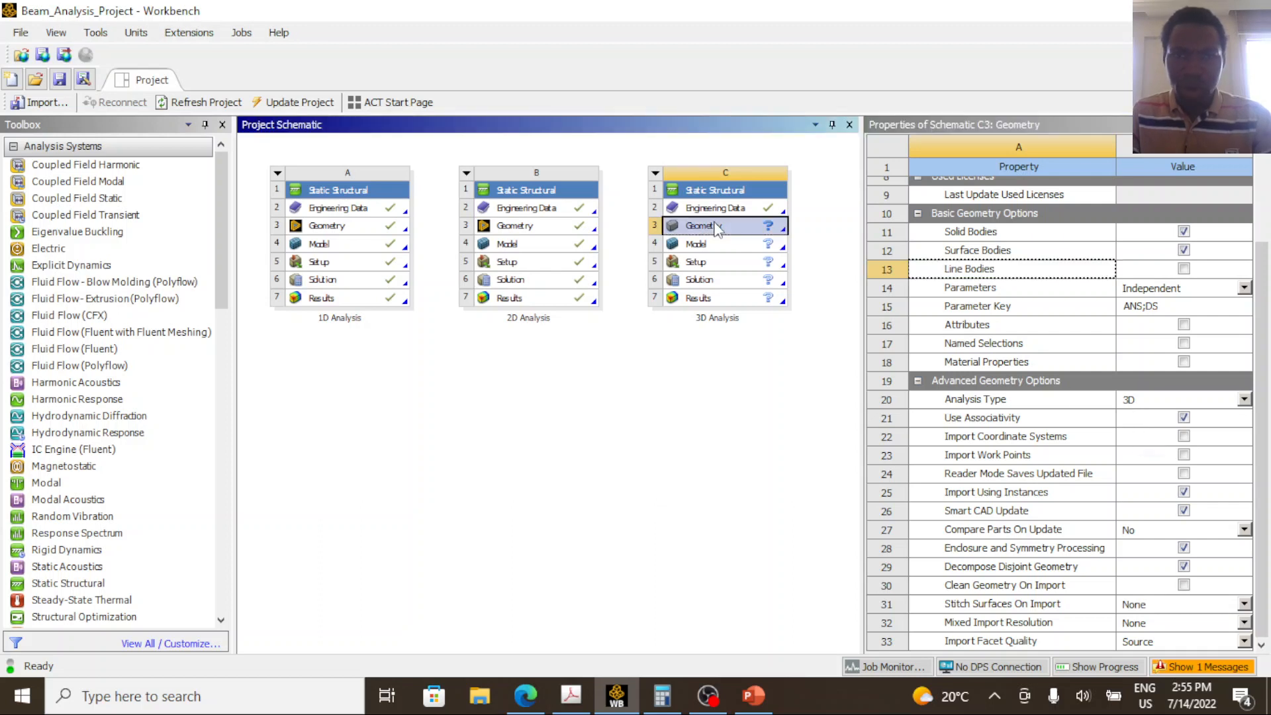
double_click(699, 230)
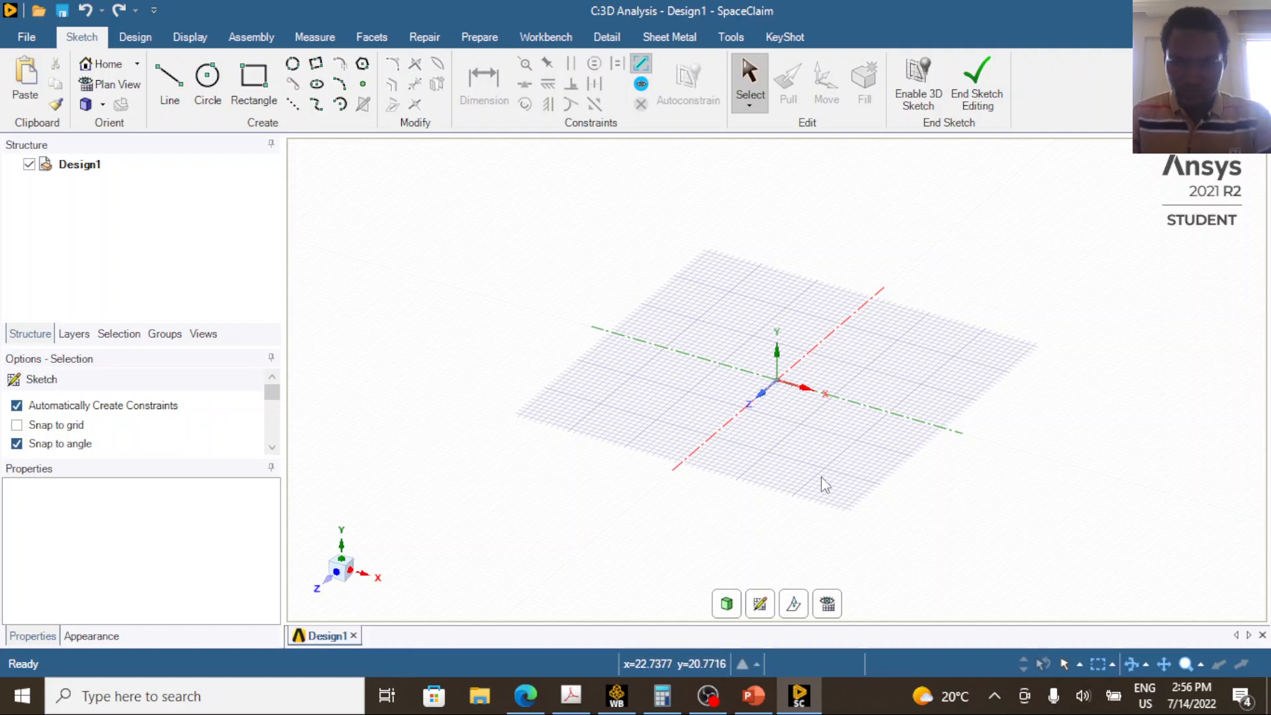
click(761, 604)
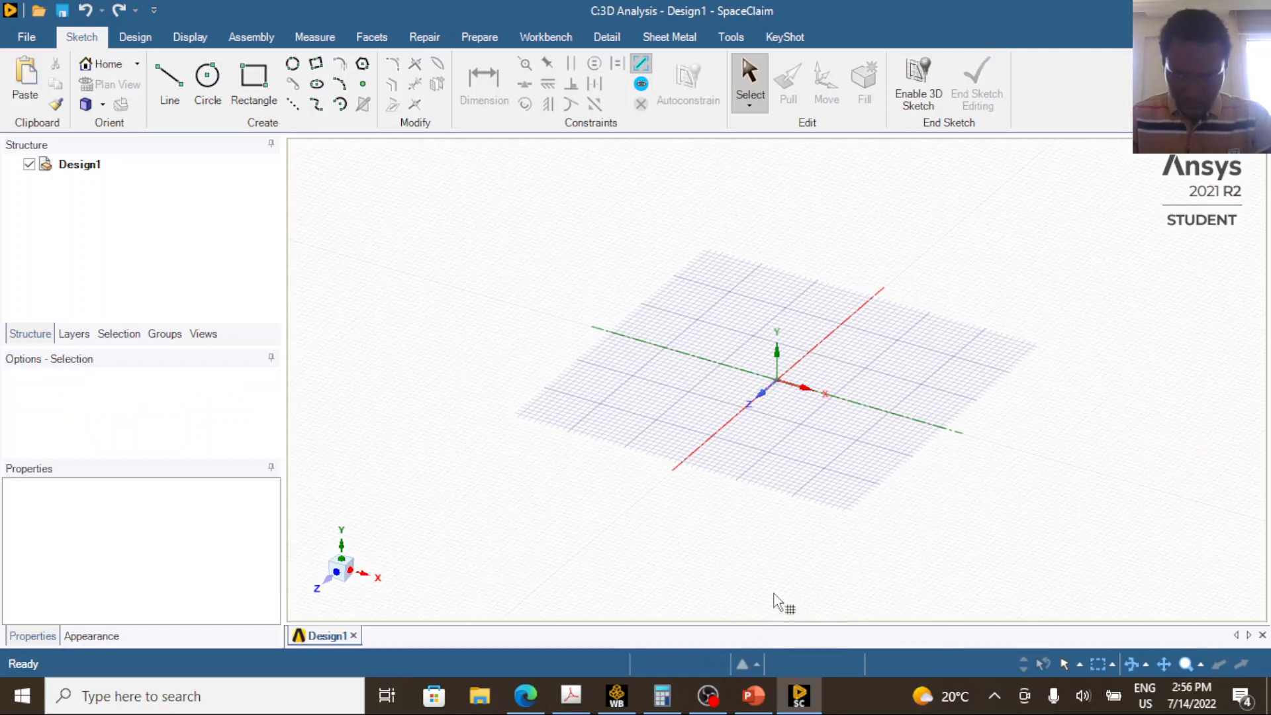
click(939, 340)
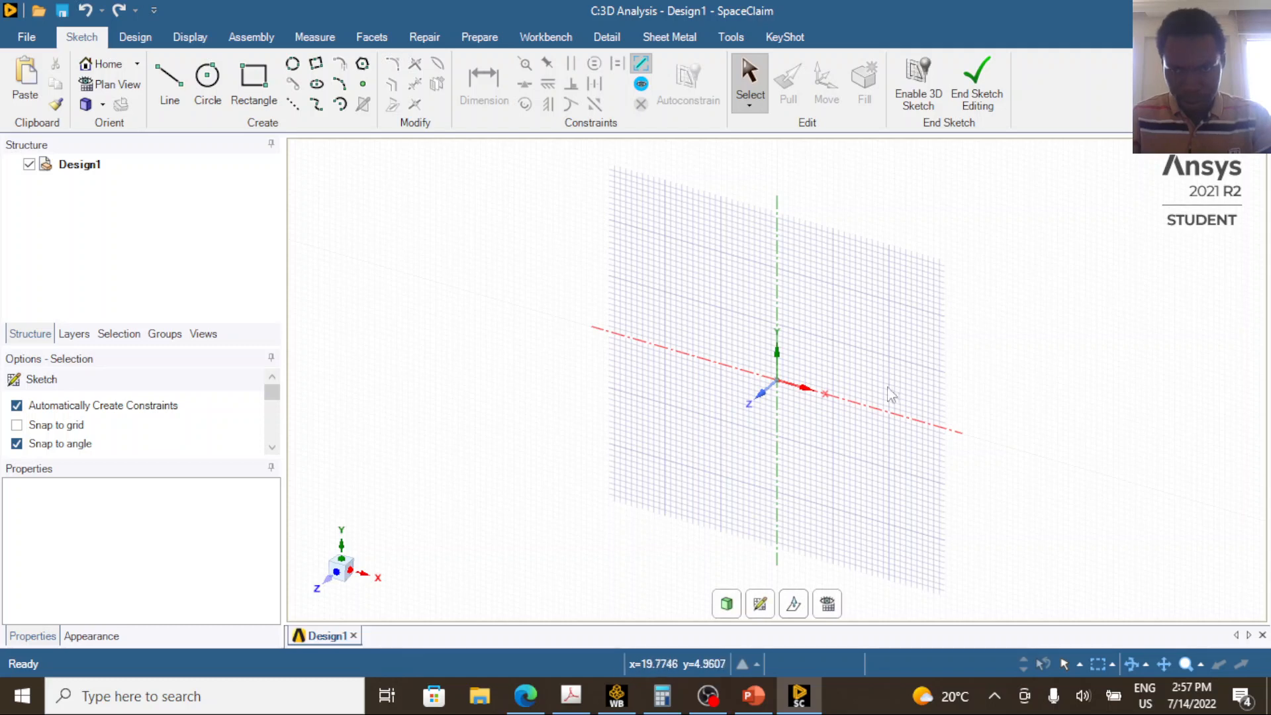
click(829, 604)
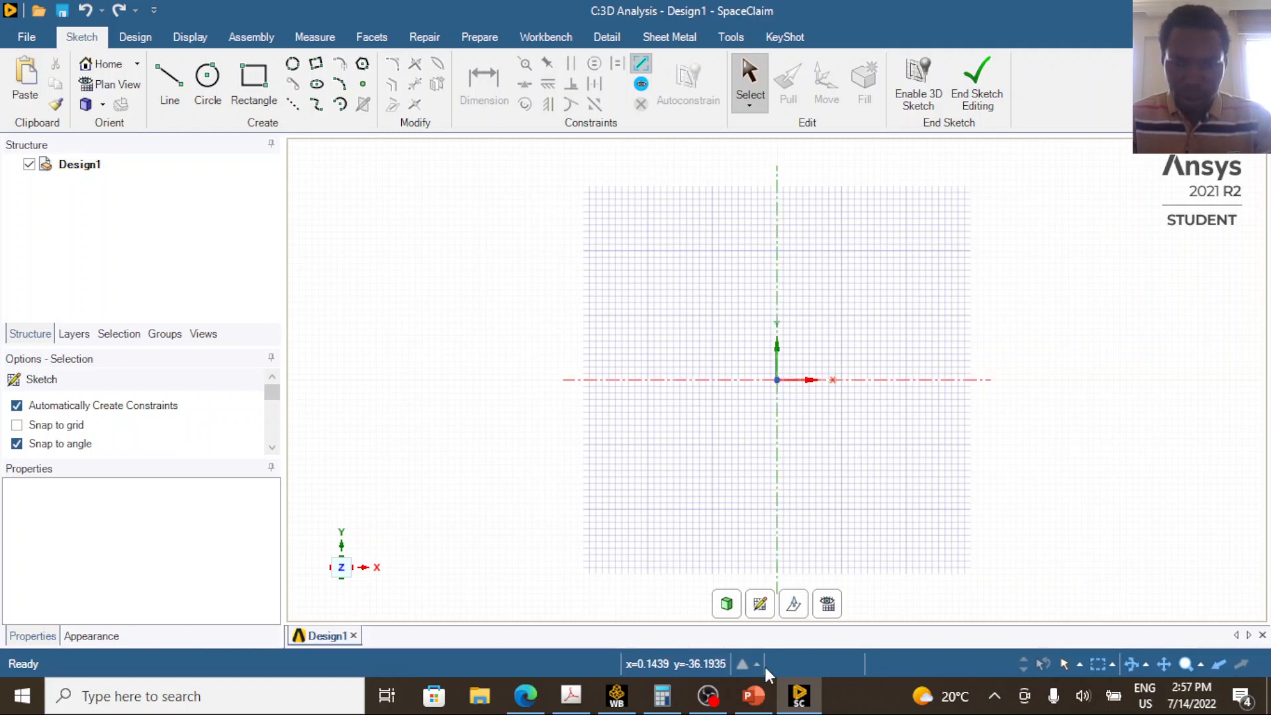
Circle the 276.60293 mm side length on the PowerPoint slide and copy the full-precision side length from Calculator.
click(754, 695)
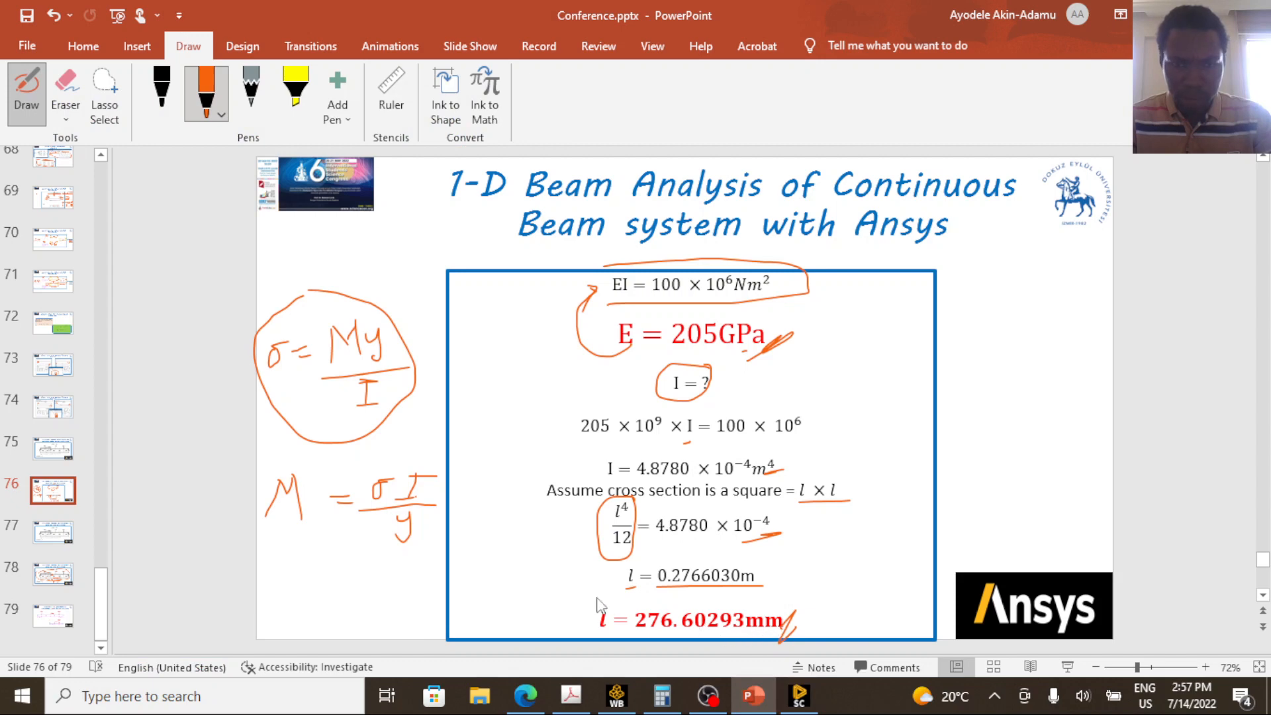
mouse_move(599, 606)
mouse_down()
mouse_move(827, 619)
mouse_move(747, 645)
mouse_move(614, 639)
mouse_move(574, 619)
mouse_move(582, 600)
mouse_up()
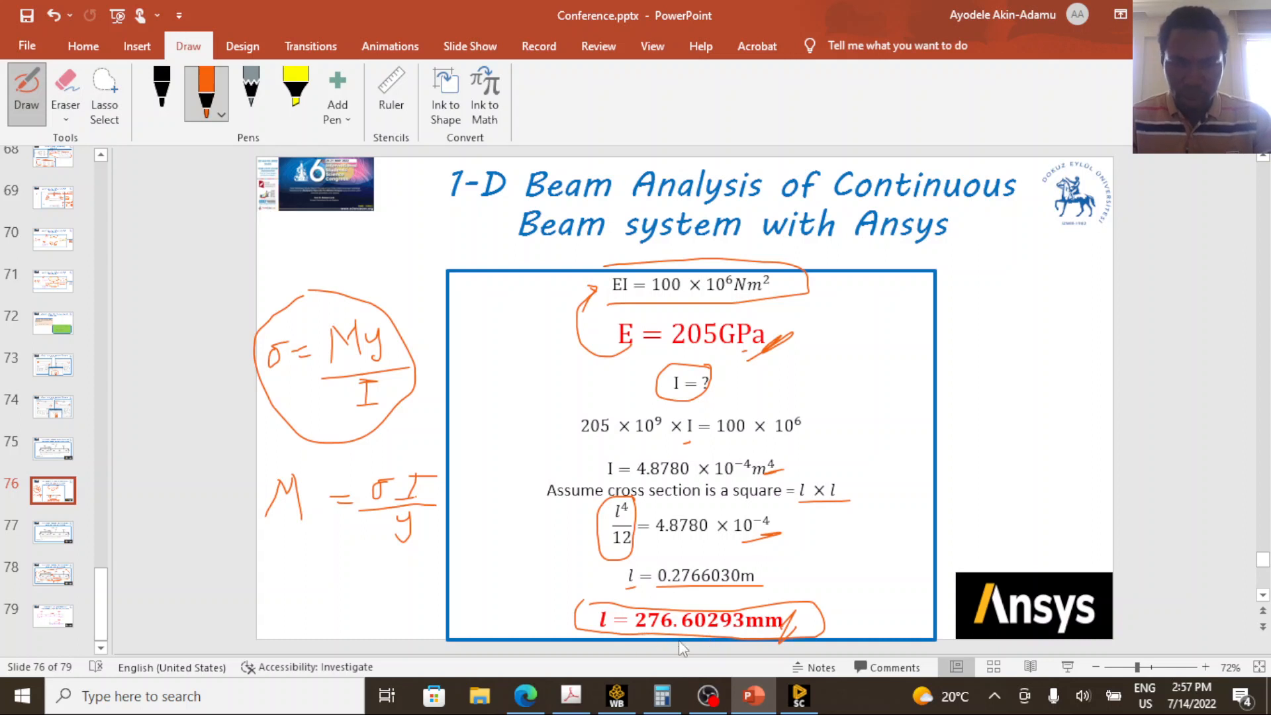
click(664, 701)
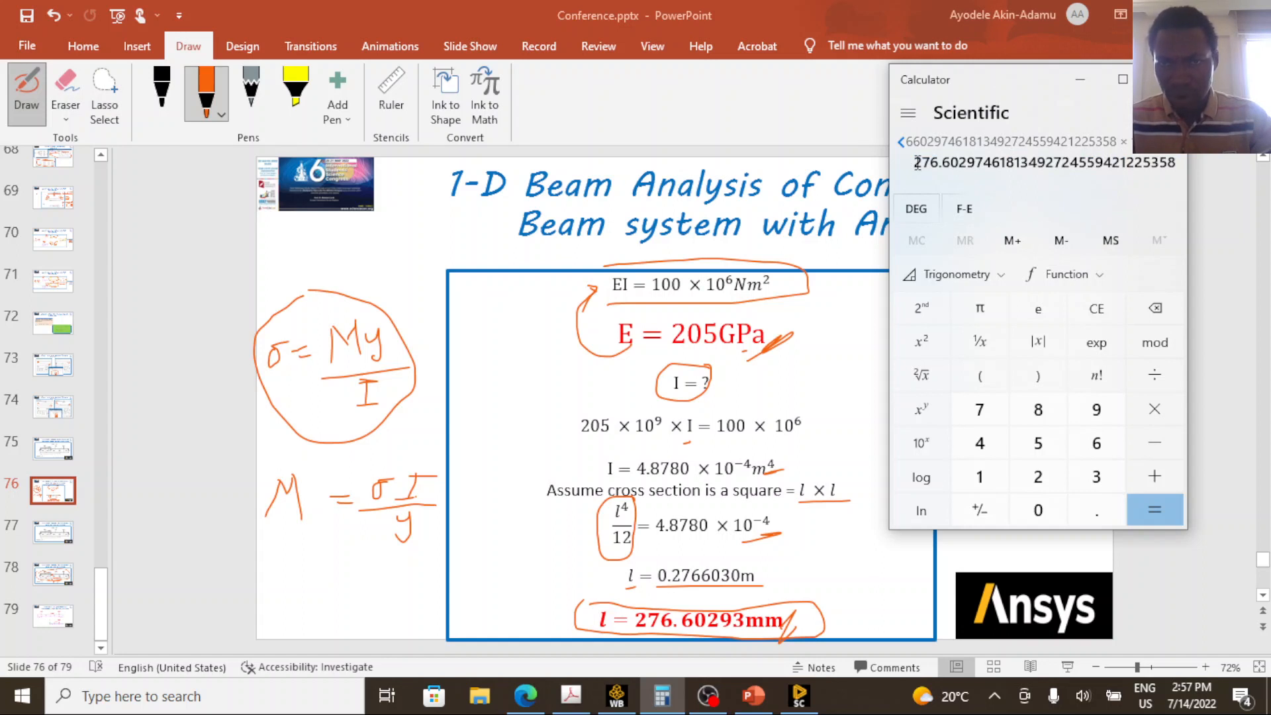
drag(914, 166, 1180, 171)
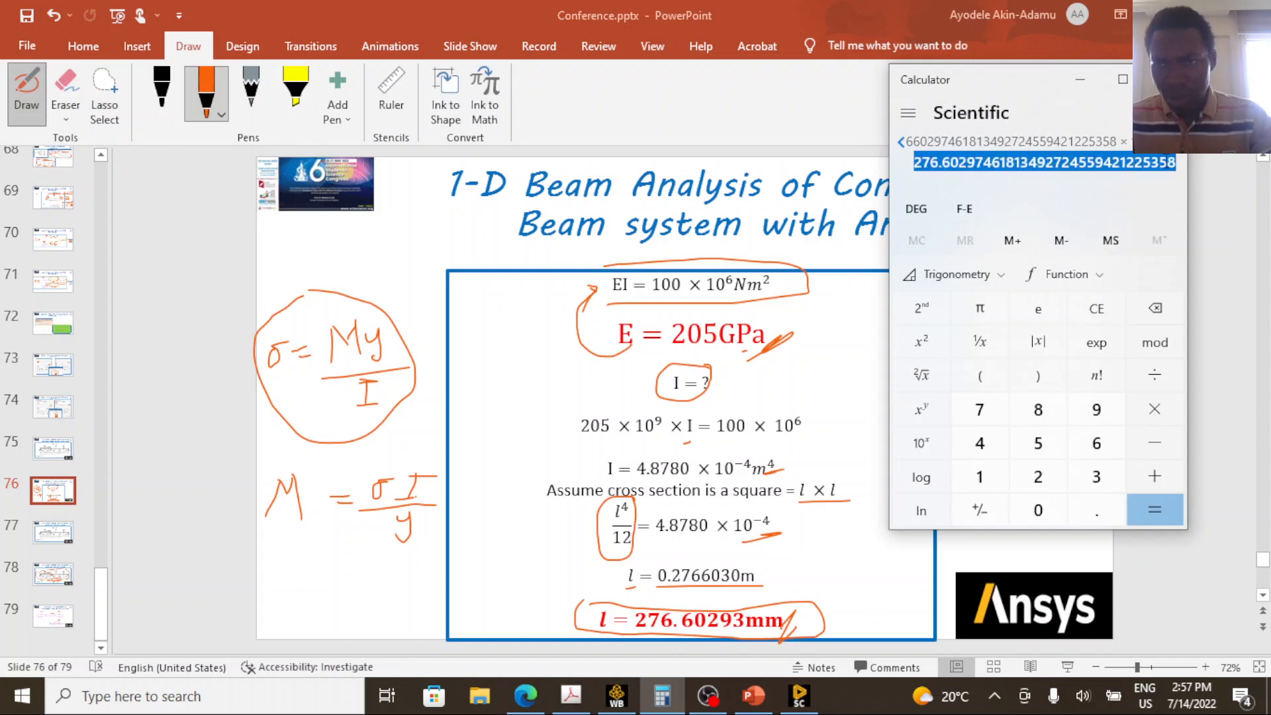
right_click(1162, 169)
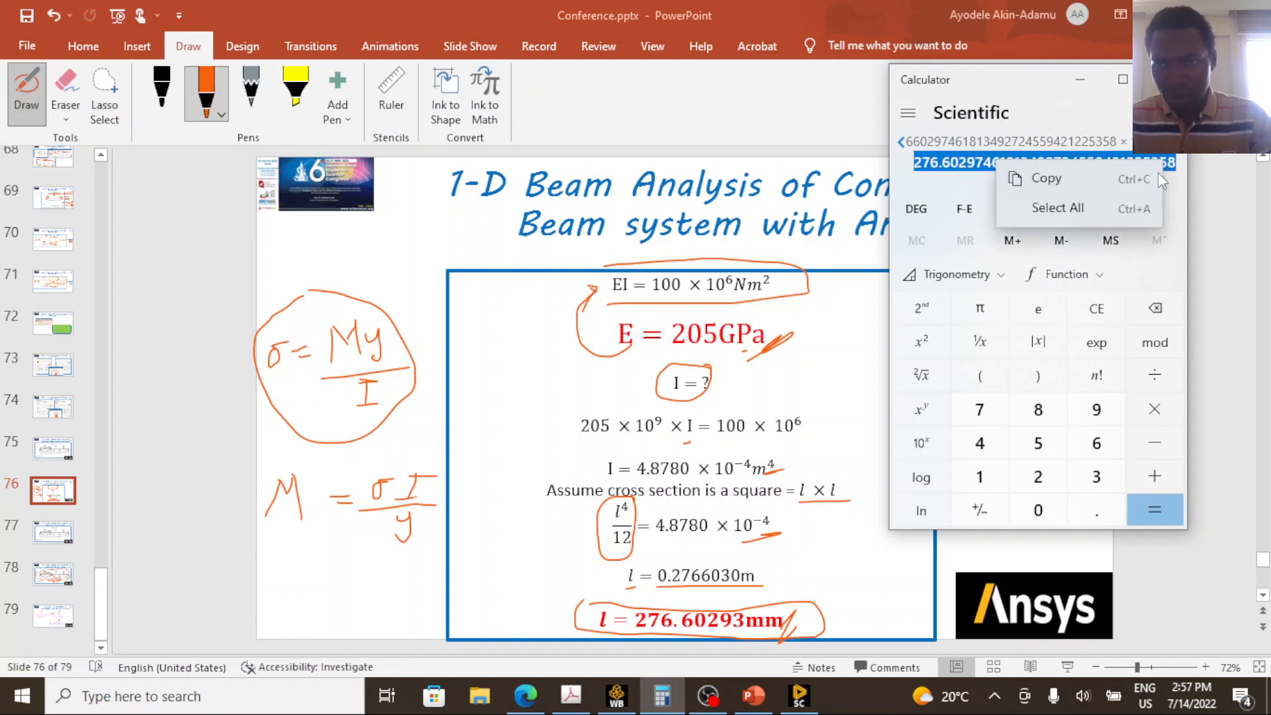
click(1060, 179)
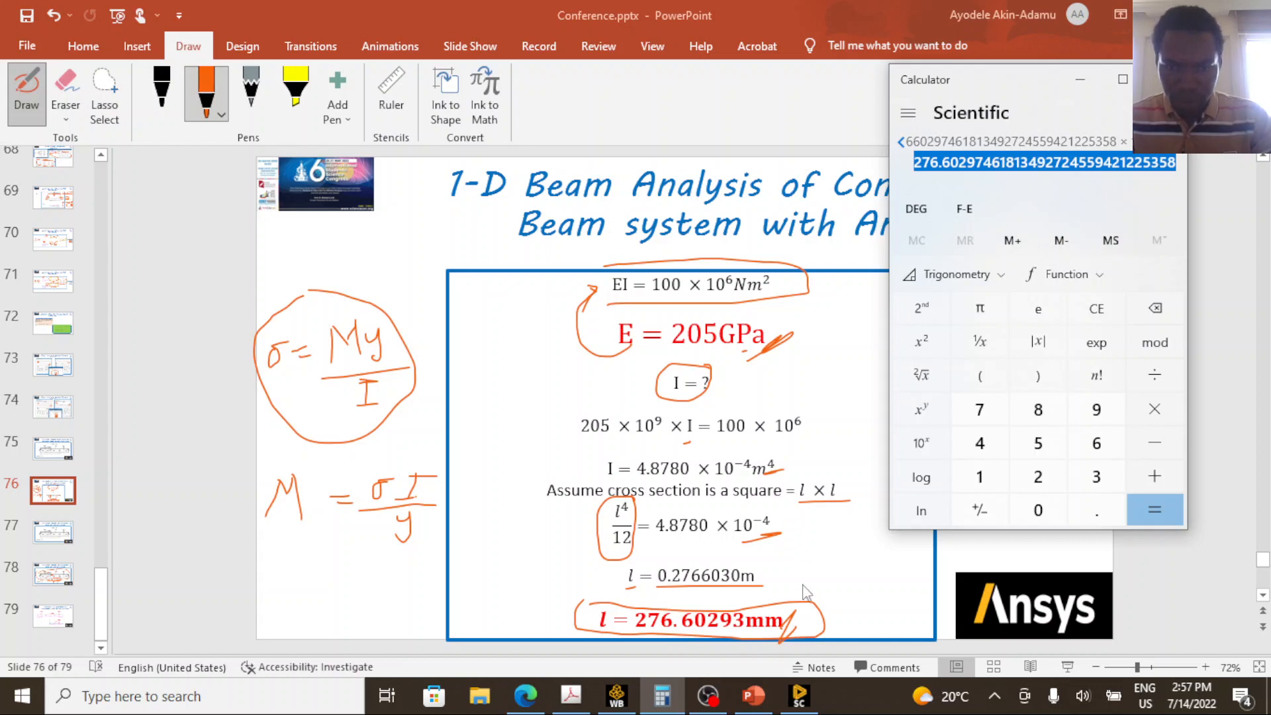
Switch to SpaceClaim, start a rectangle at the origin and set its width to the copied 276.603 mm value.
click(799, 695)
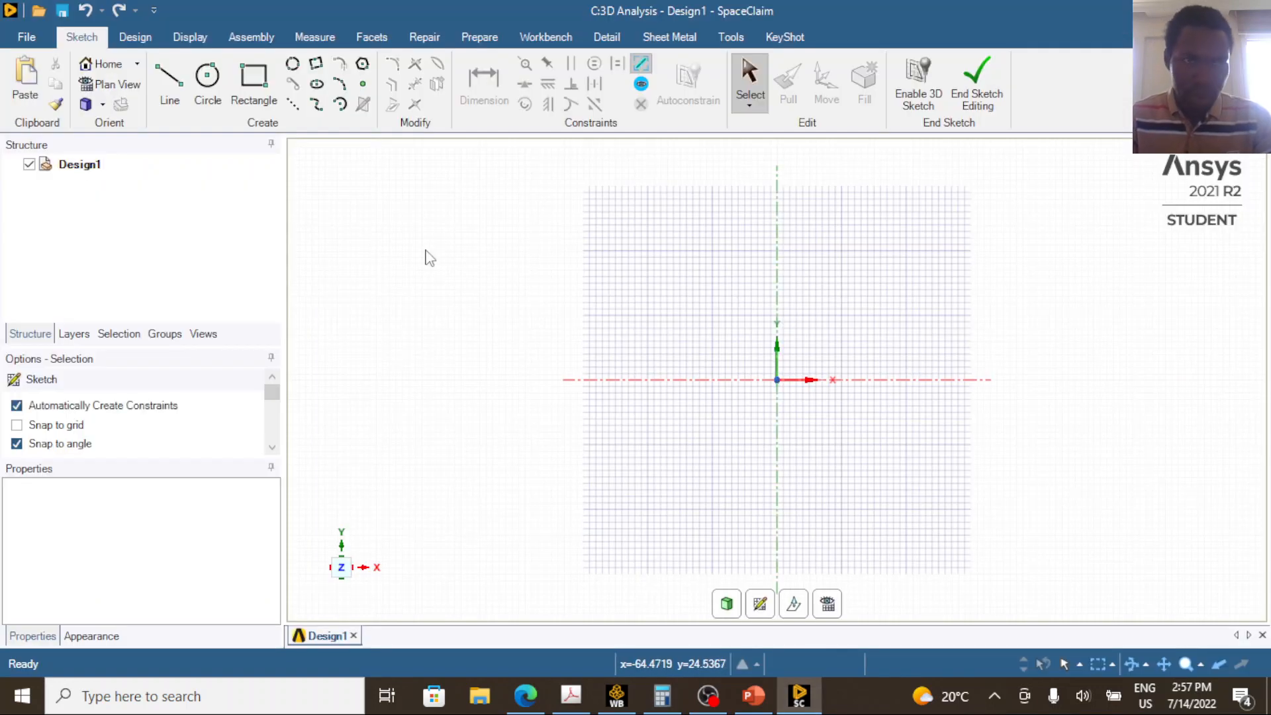
click(267, 91)
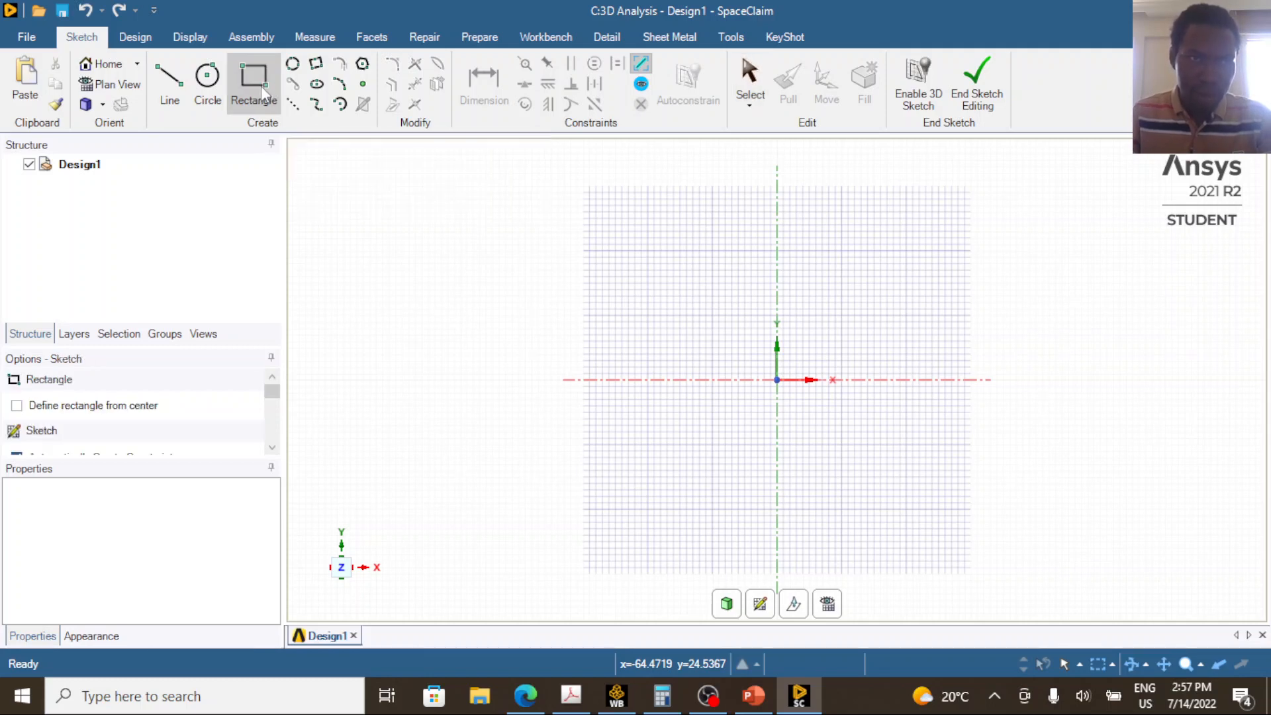
click(778, 380)
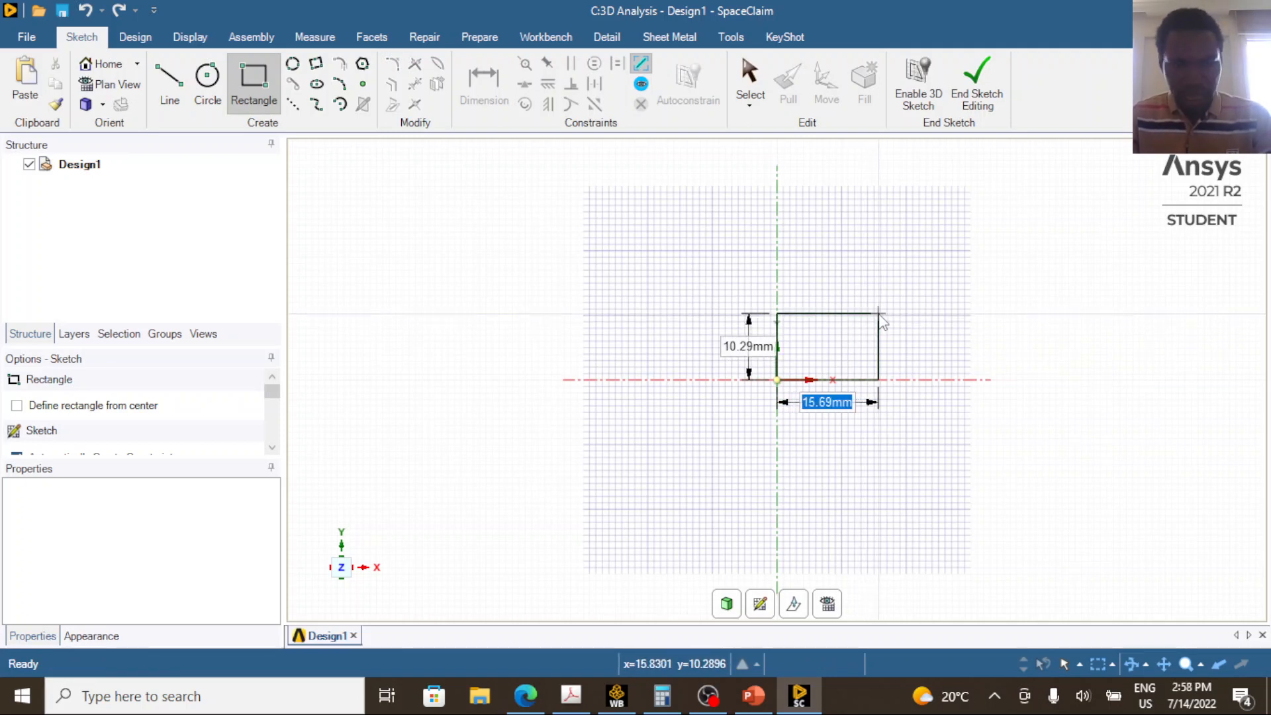
text(1)
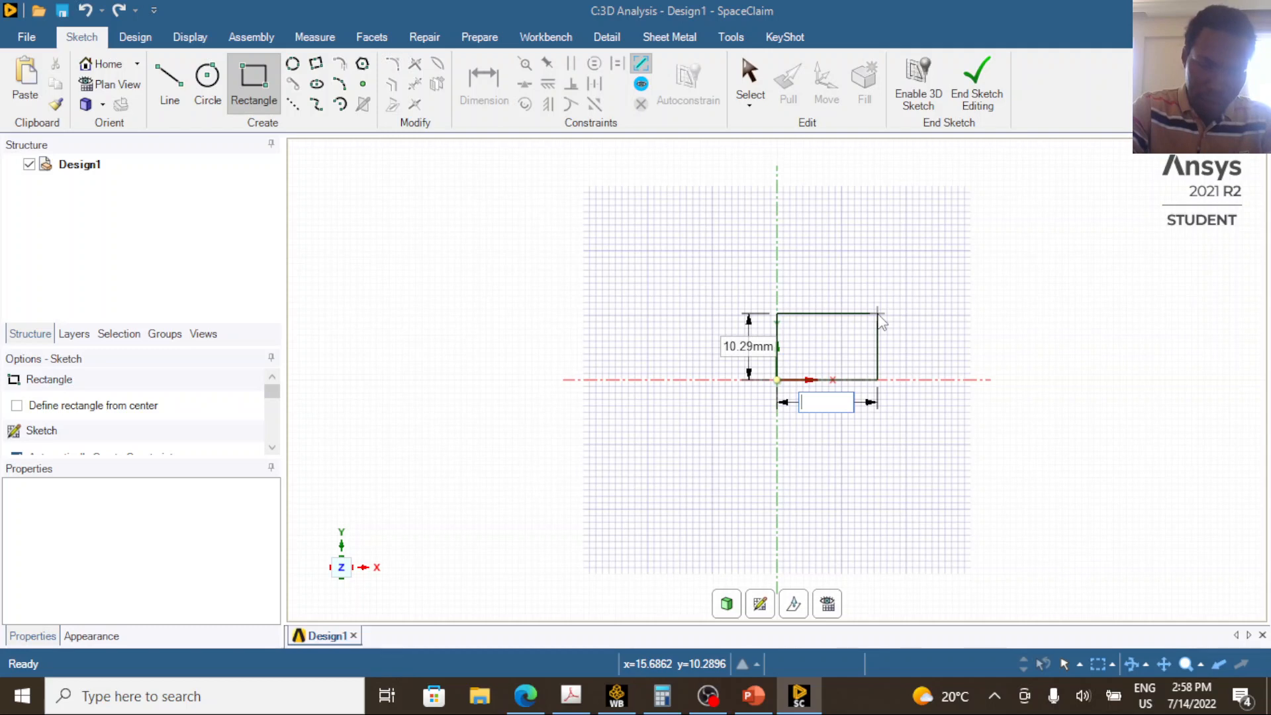
key(ctrl+v)
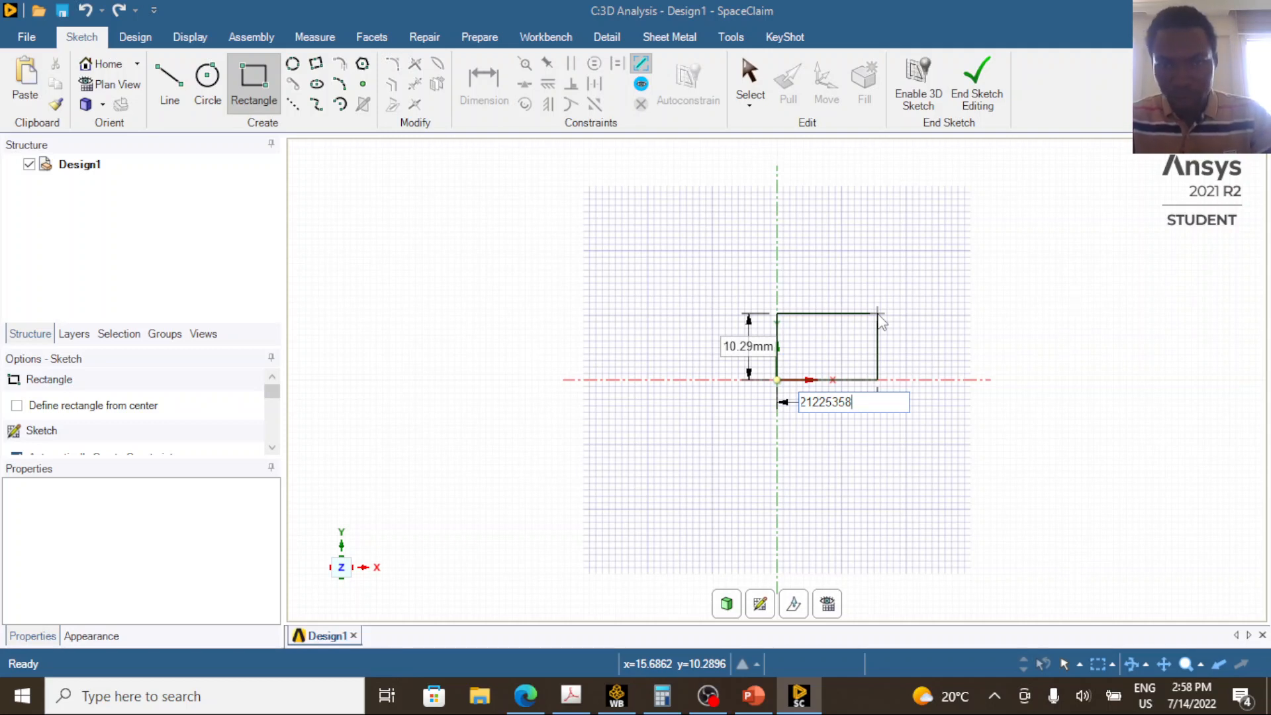
scroll(881, 322, down, 6)
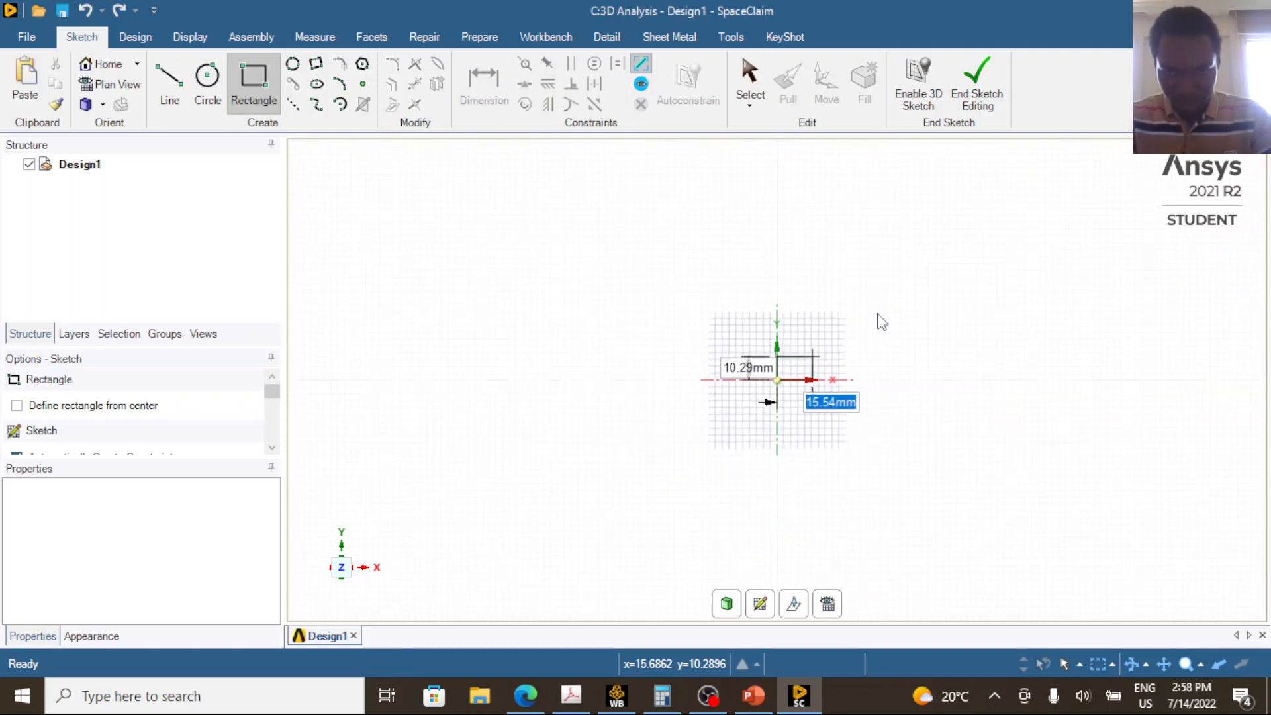
key(Tab)
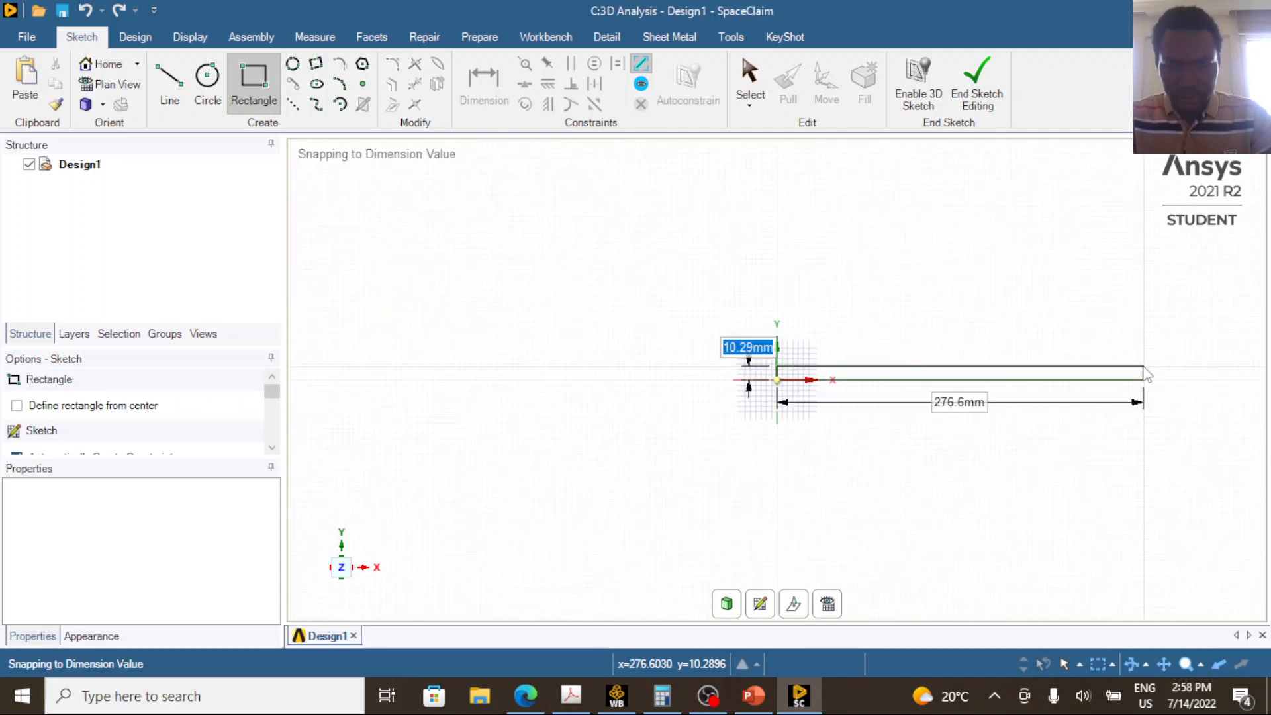
Set the rectangle's height to the same copied side length, complete the square and end sketch editing.
text(1)
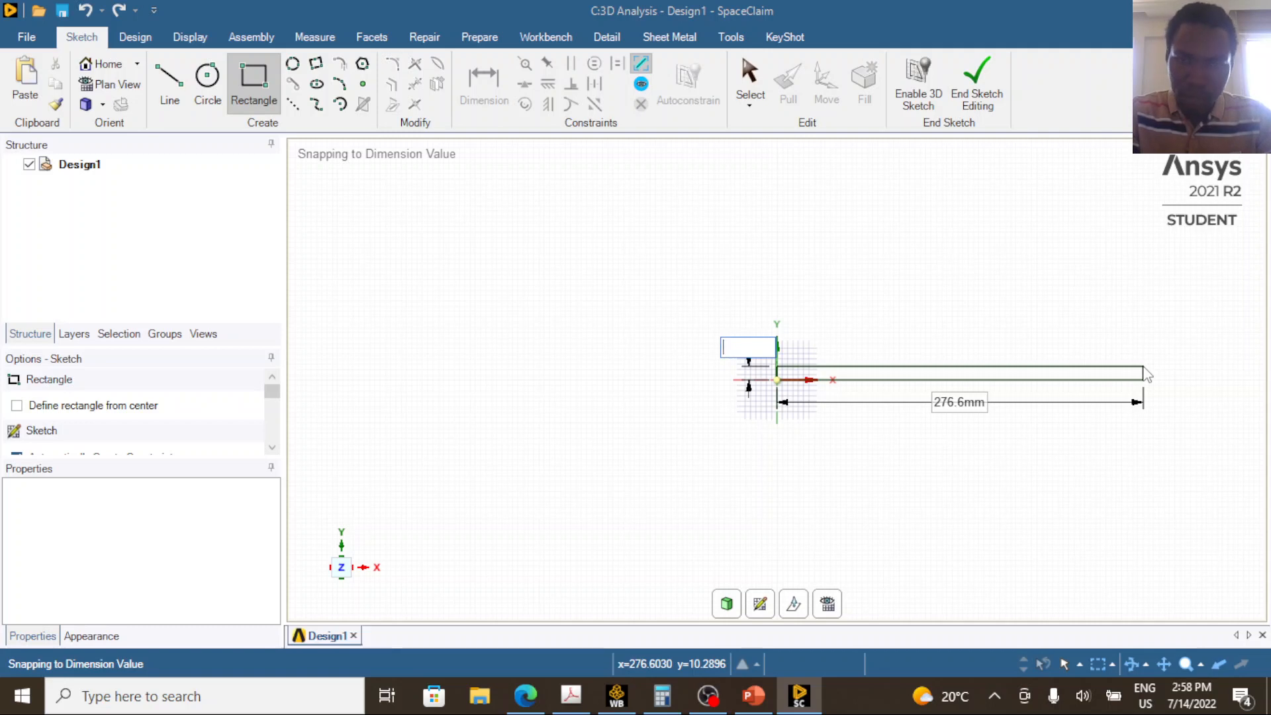
key(ctrl+v)
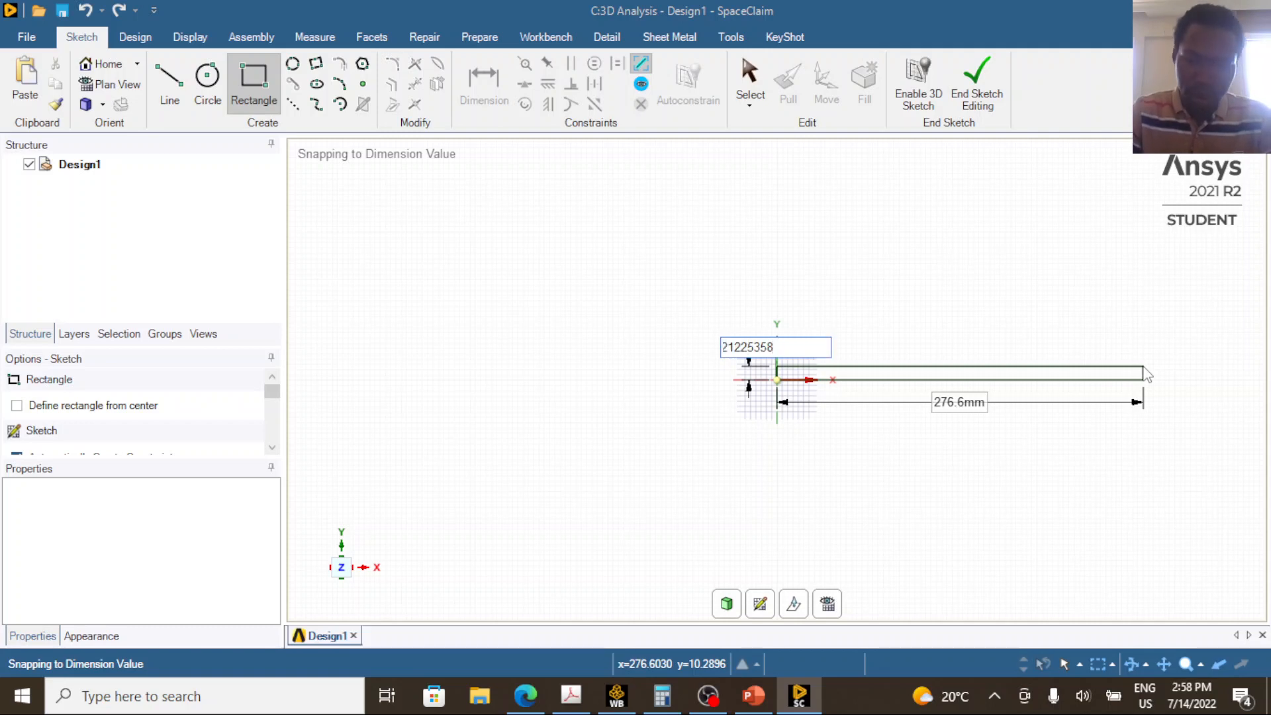
key(Escape)
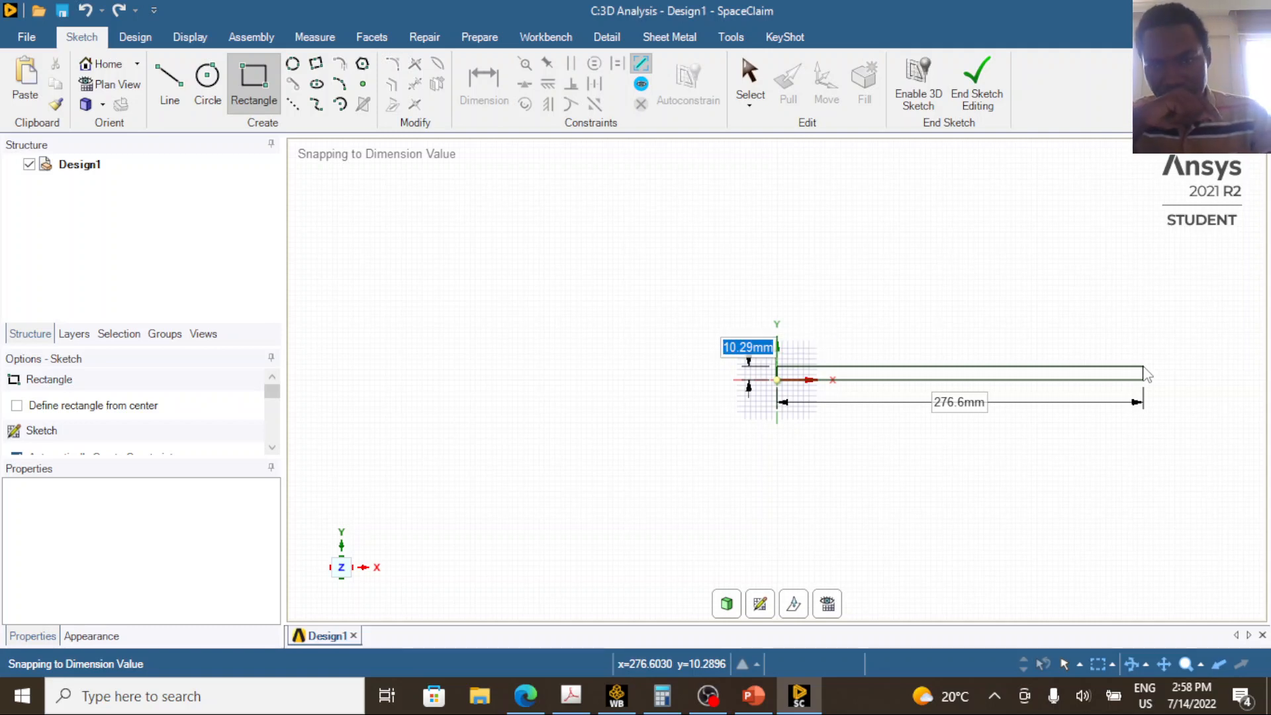
key(Return)
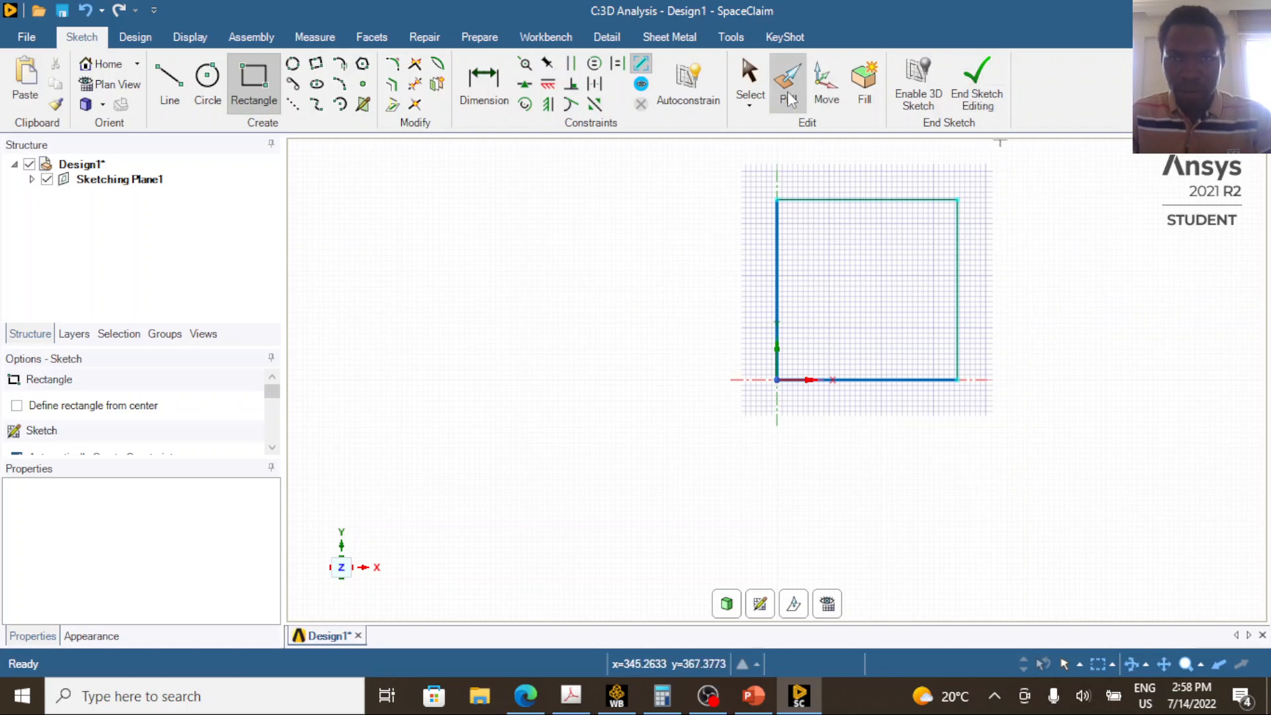
click(993, 89)
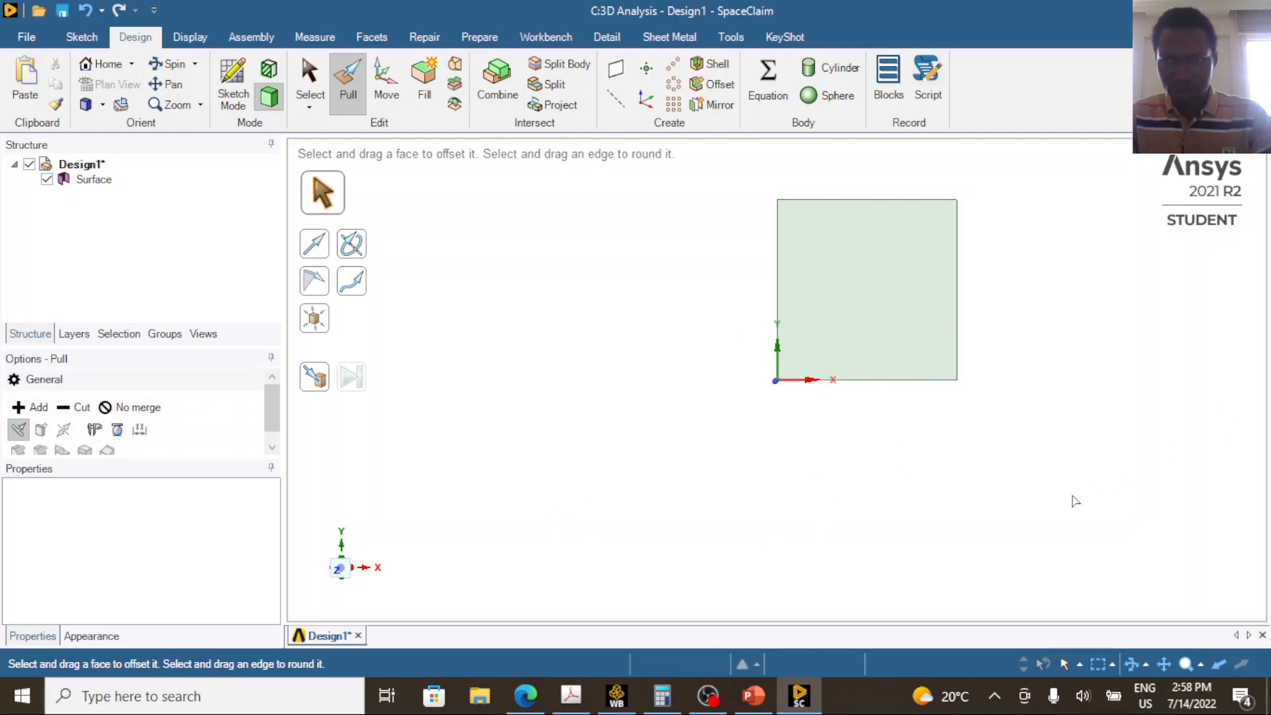
Examine the square surface in 3D and preview the Pull directions on its face.
scroll(1013, 415, down, 3)
middle_drag(1027, 397, 880, 414)
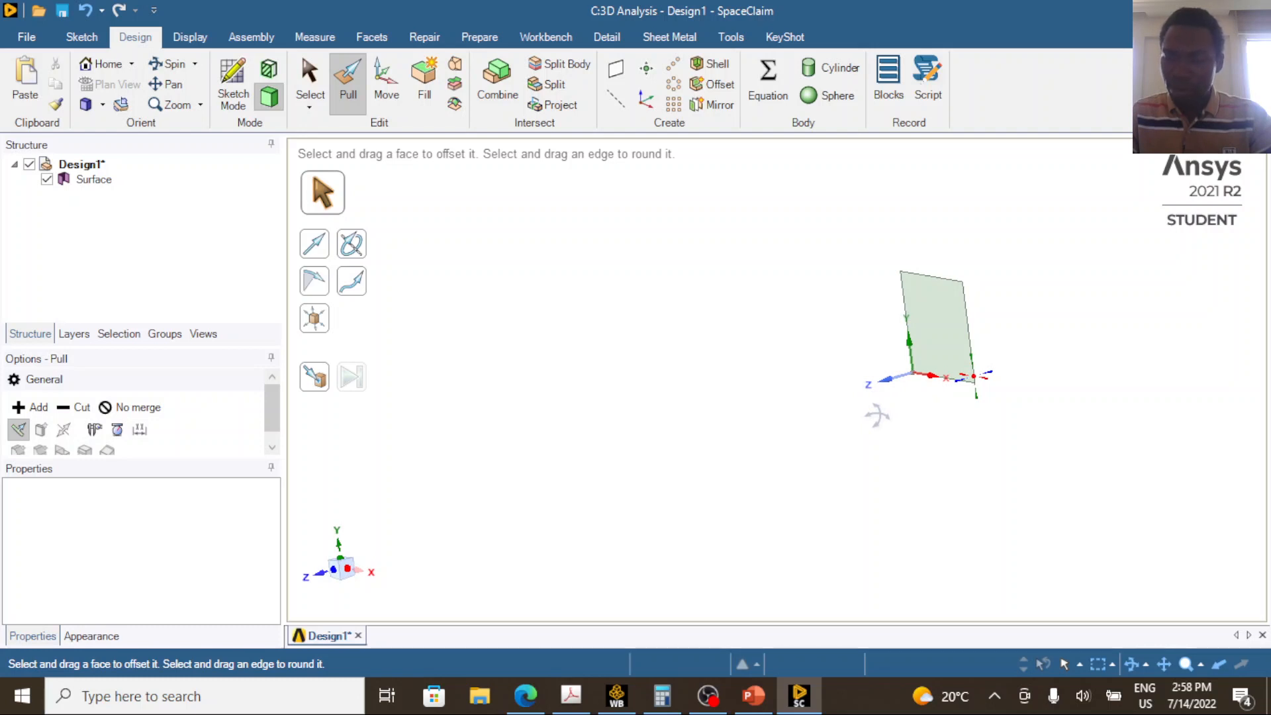
mouse_move(877, 415)
middle_down()
mouse_move(874, 428)
mouse_move(891, 425)
middle_up()
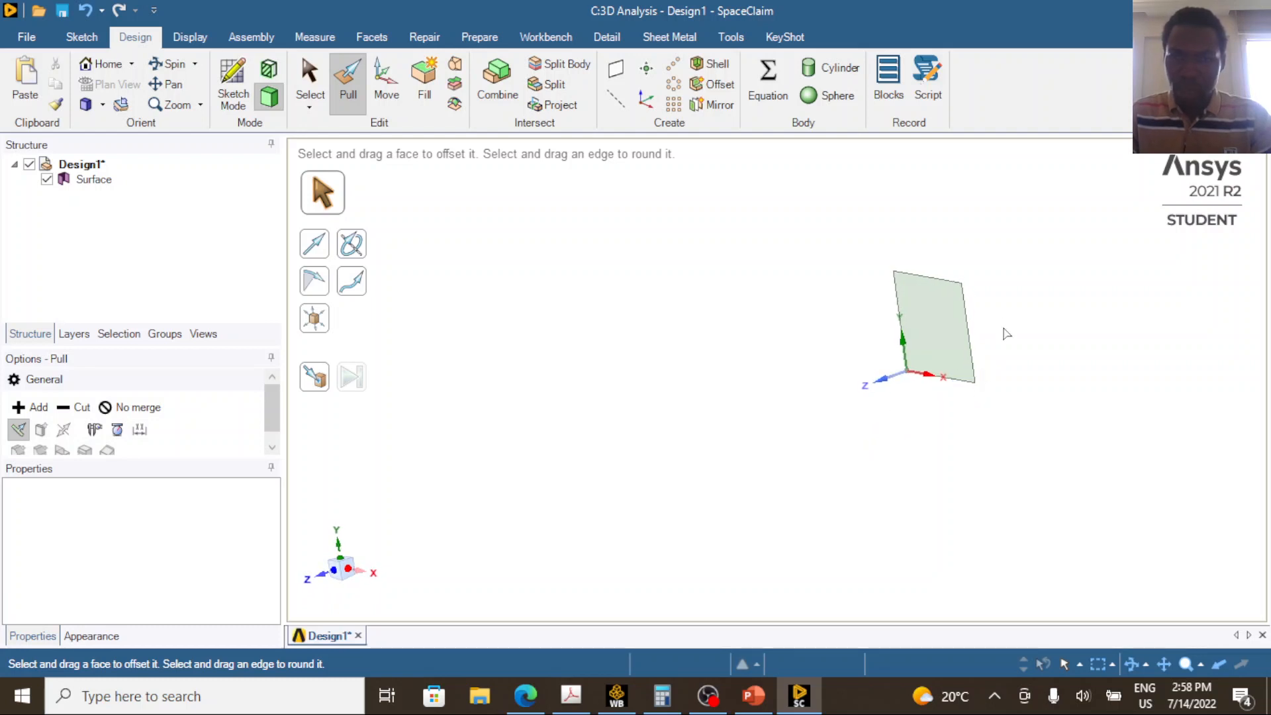
click(951, 327)
click(1135, 360)
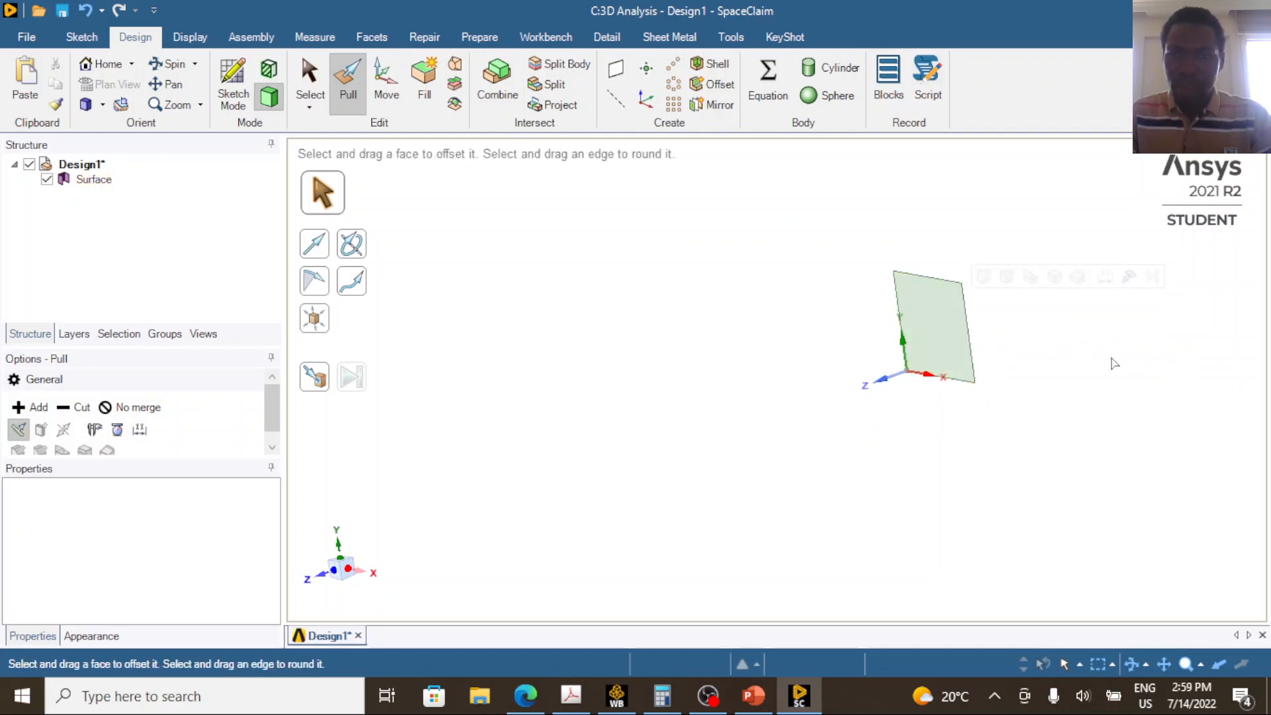
click(945, 332)
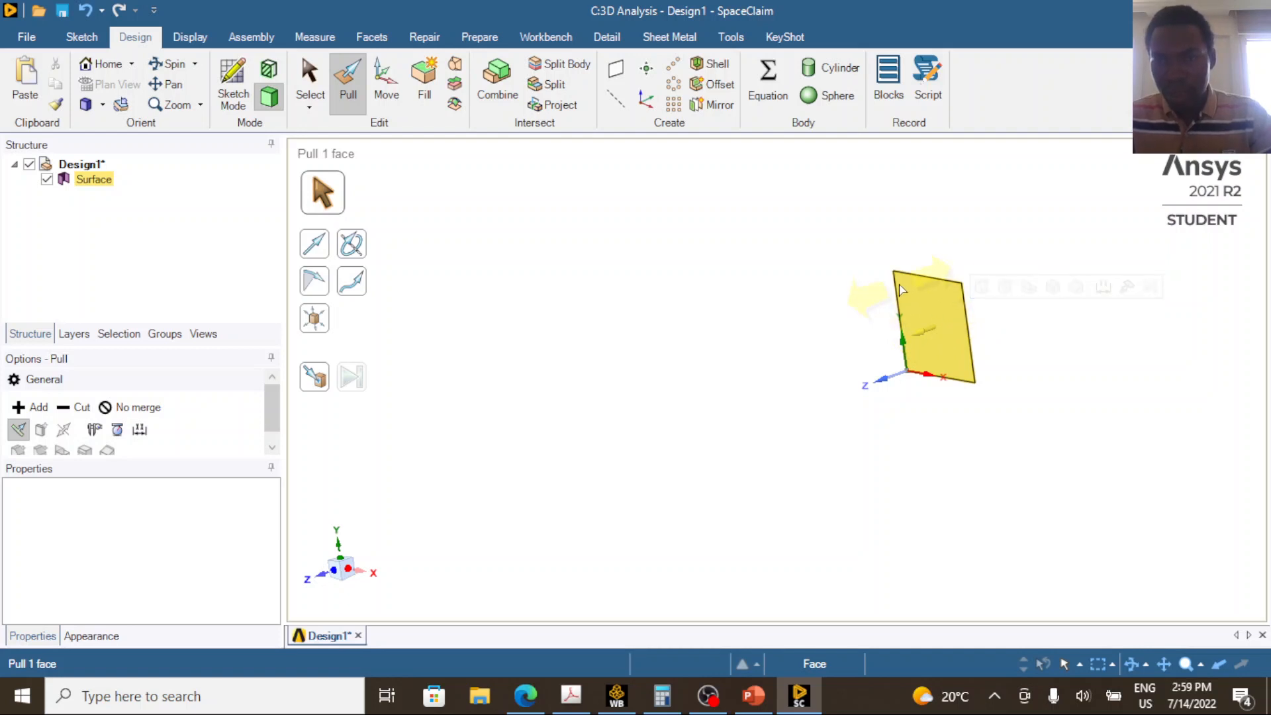
click(927, 277)
click(965, 400)
click(904, 283)
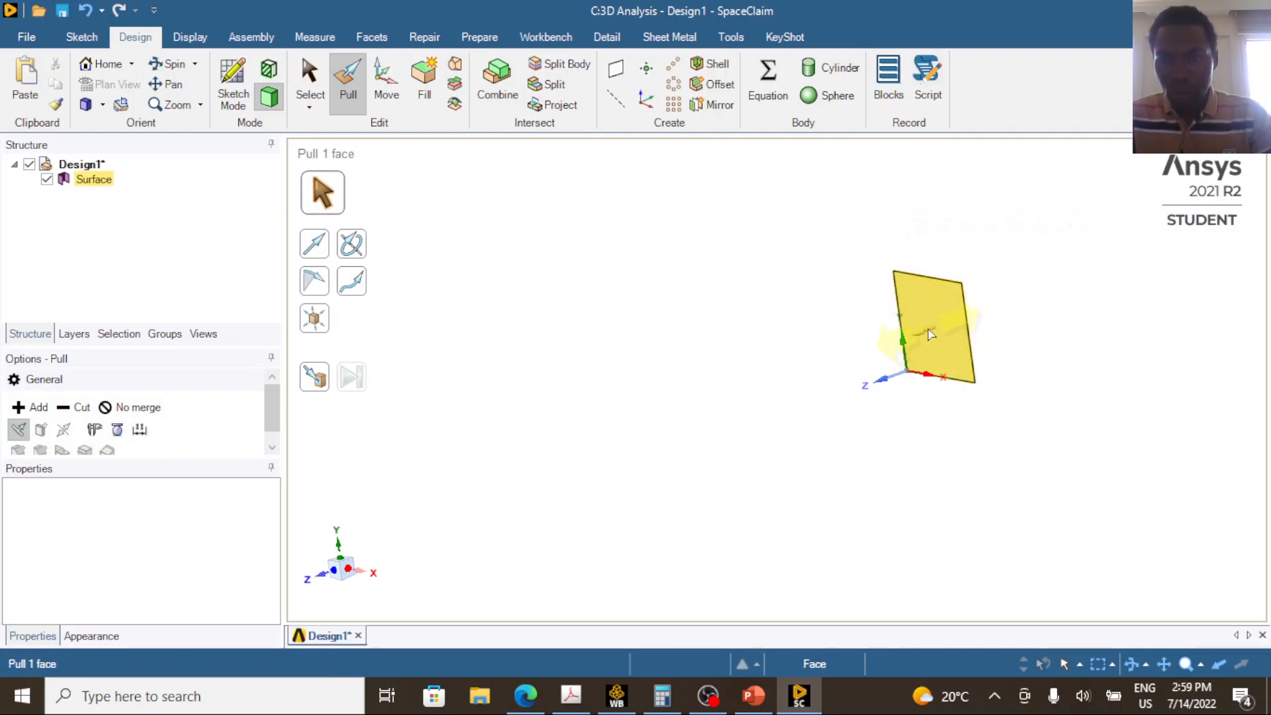
click(605, 468)
click(937, 344)
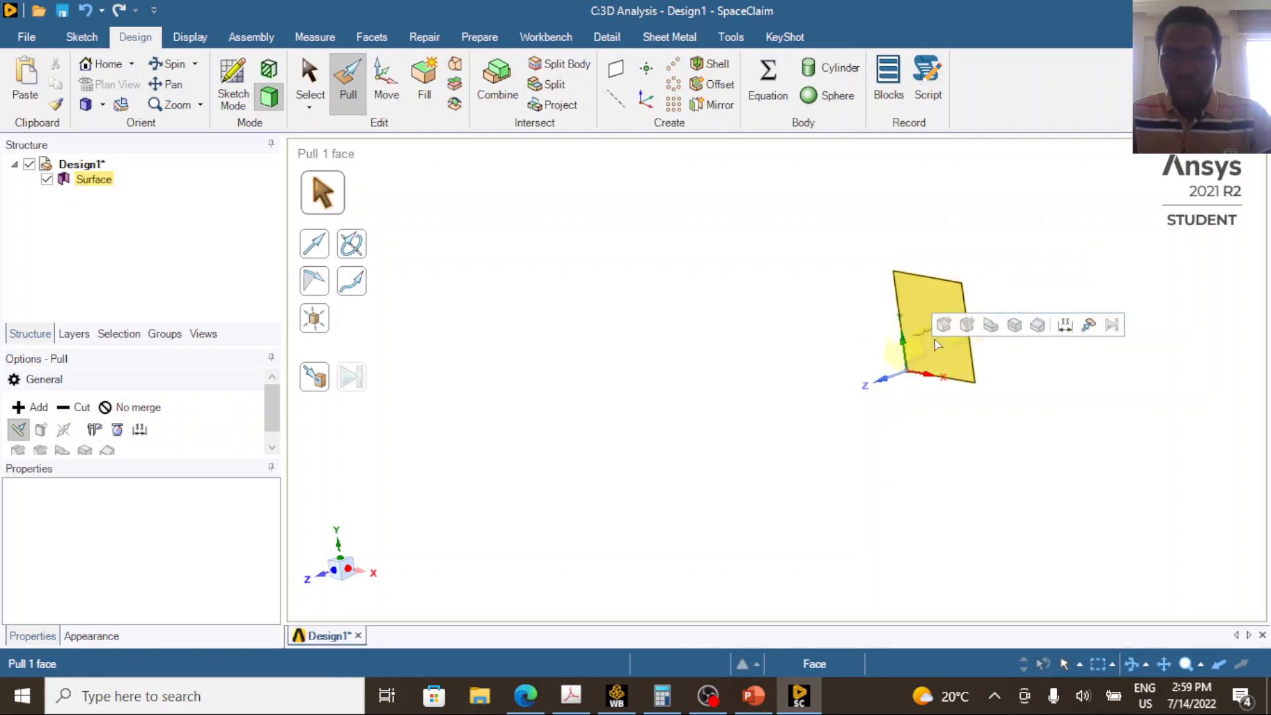
click(801, 388)
click(906, 303)
click(616, 381)
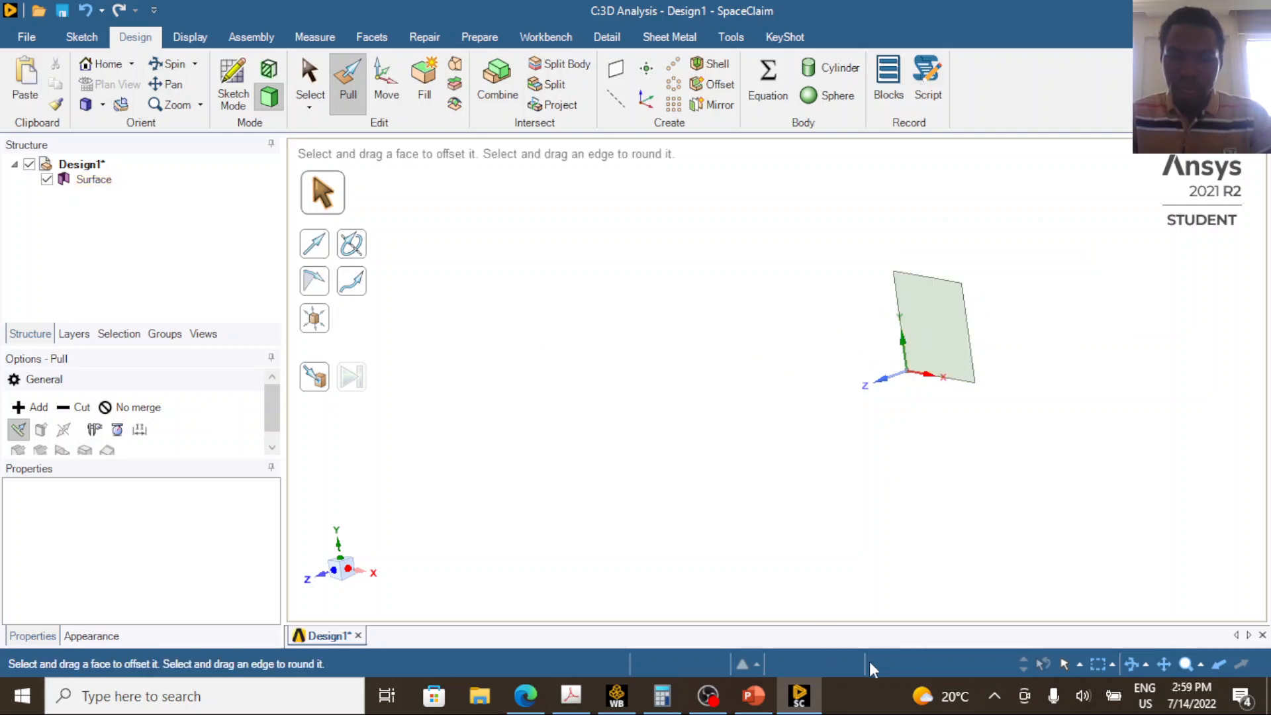
Switch to PowerPoint and show slide 77 with the continuous beam diagram to read the span lengths.
click(753, 698)
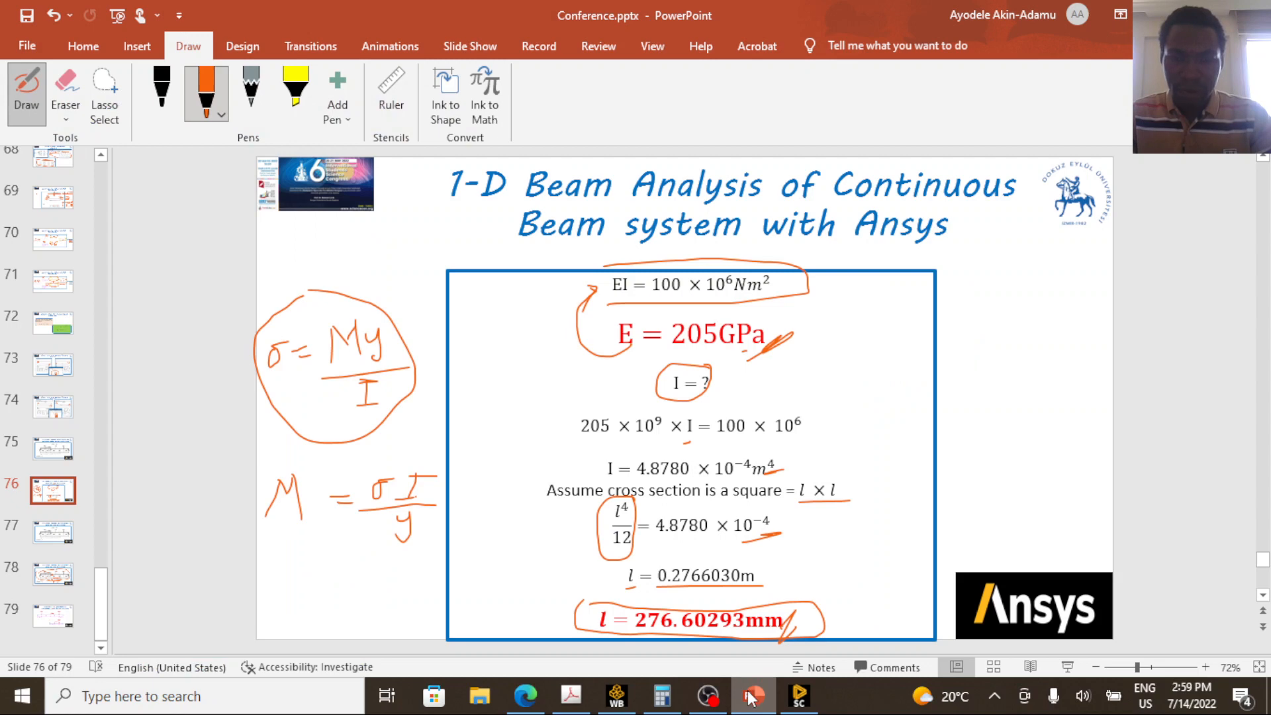
click(53, 531)
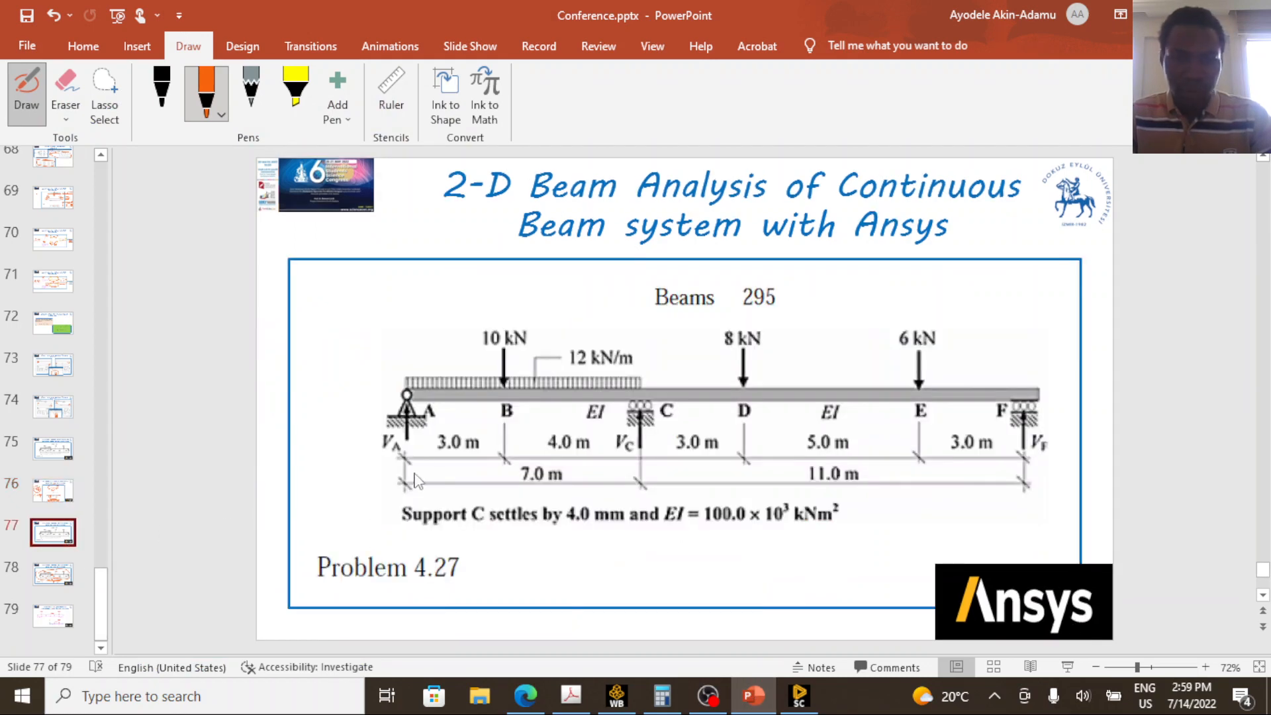
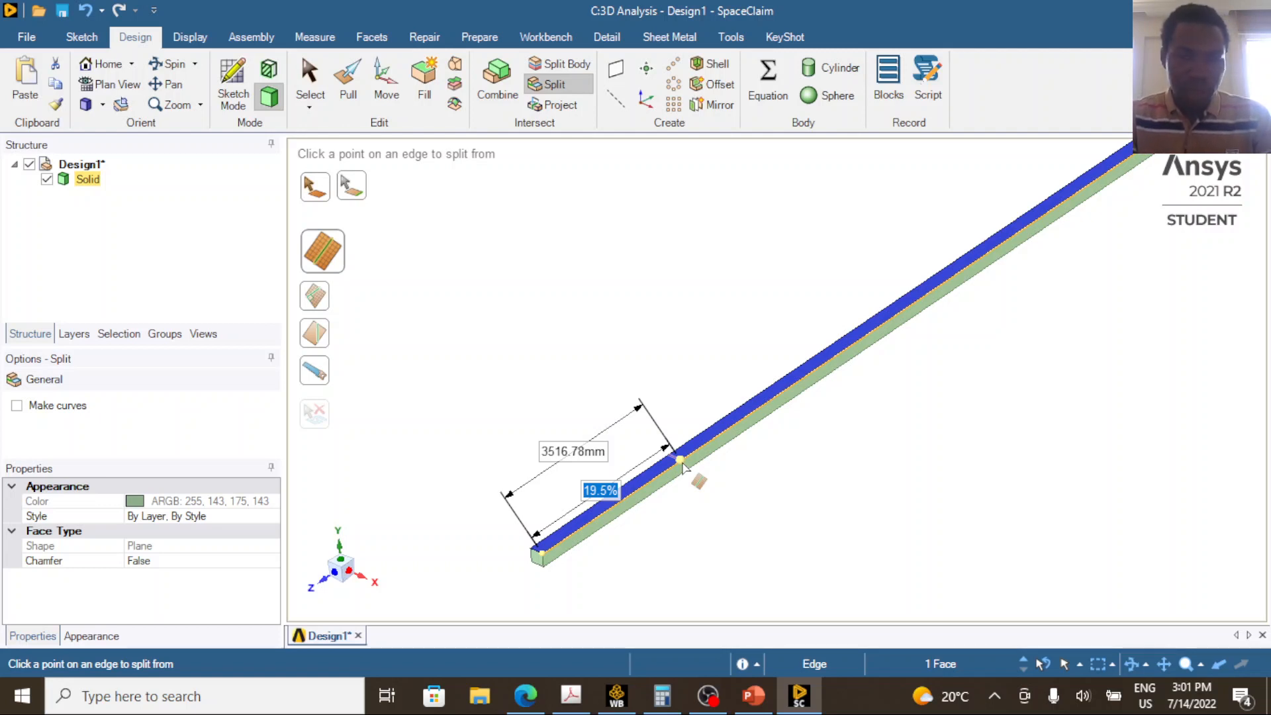
Split the beam's top face 3000 mm from the end opposite the origin and check the two resulting faces.
key(Tab)
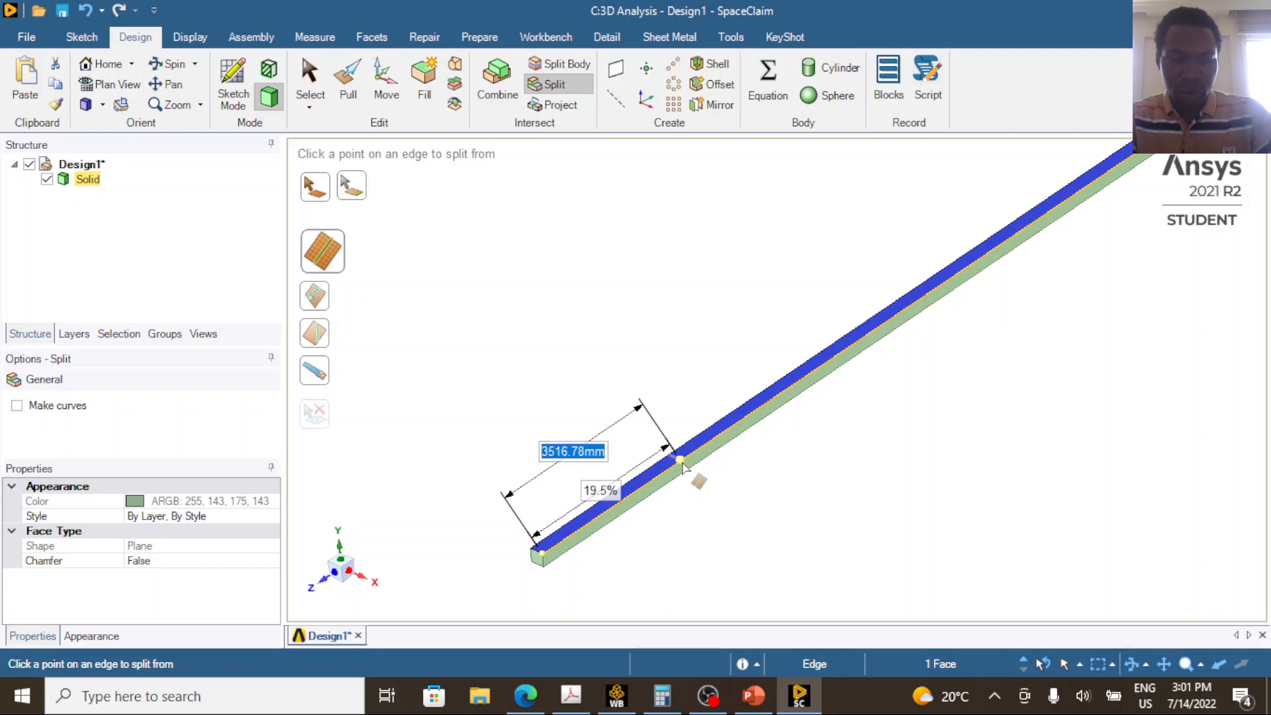
text(3000)
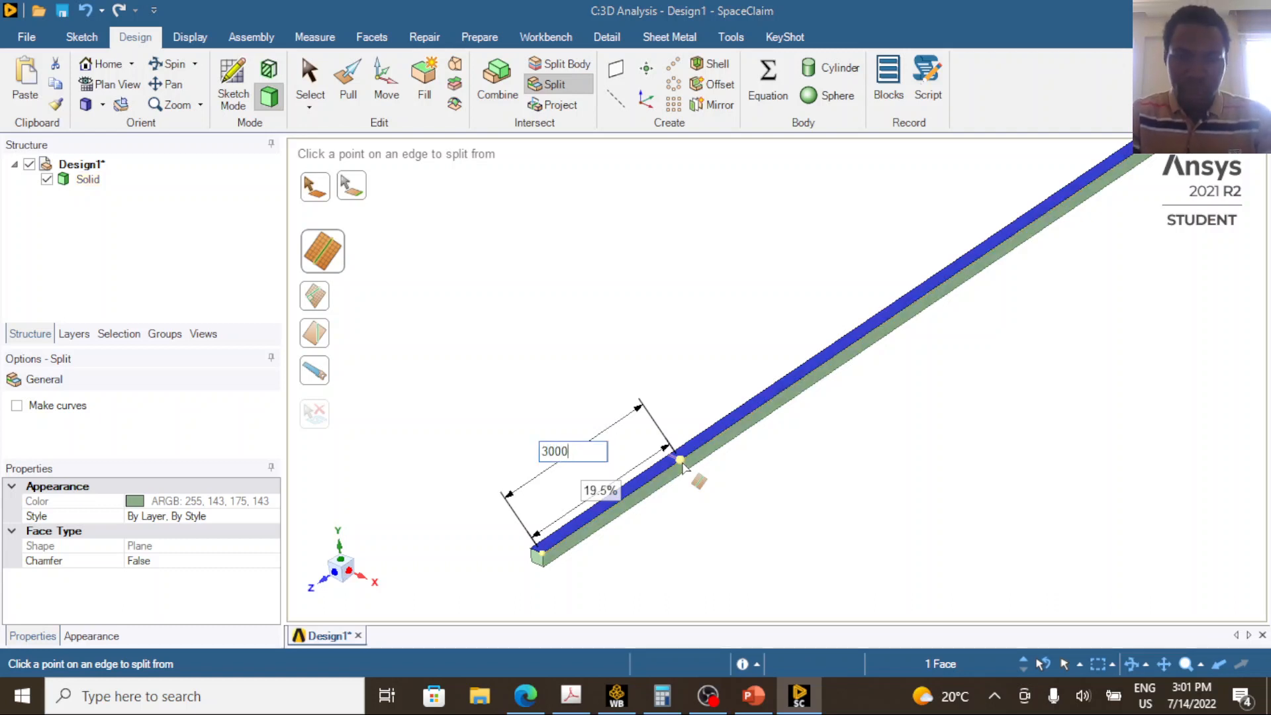
key(Return)
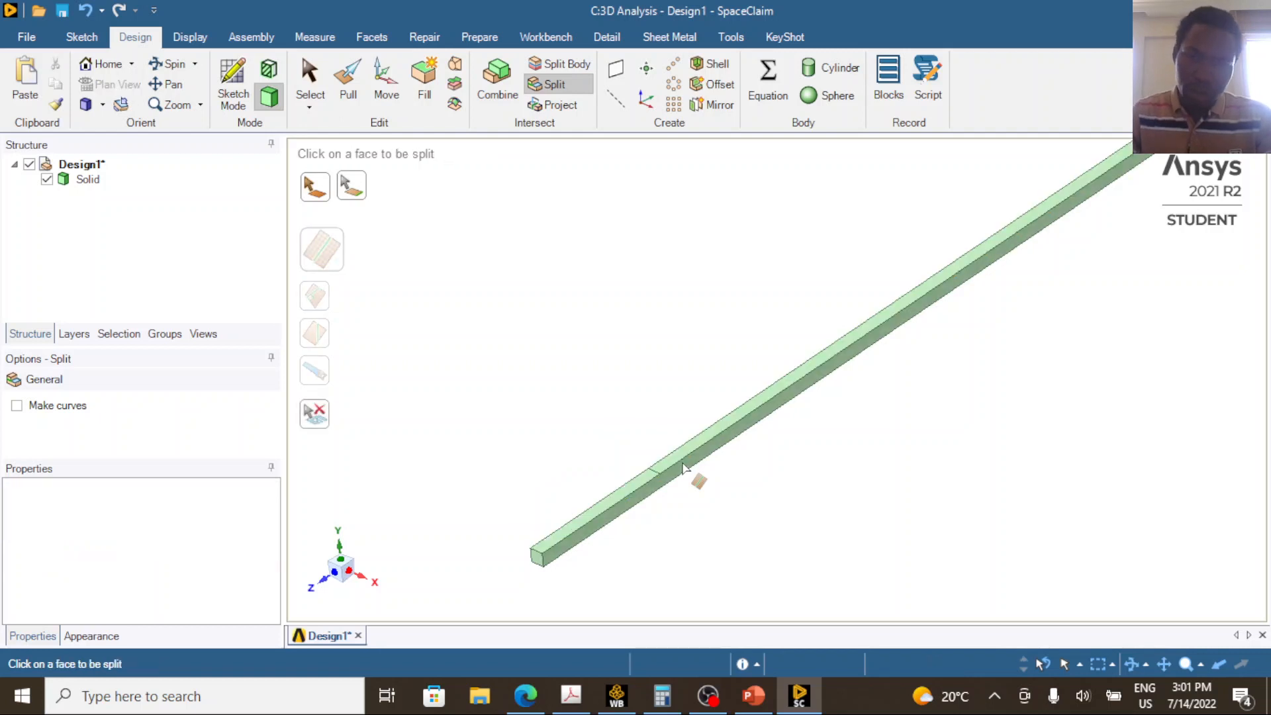
key(Escape)
click(636, 483)
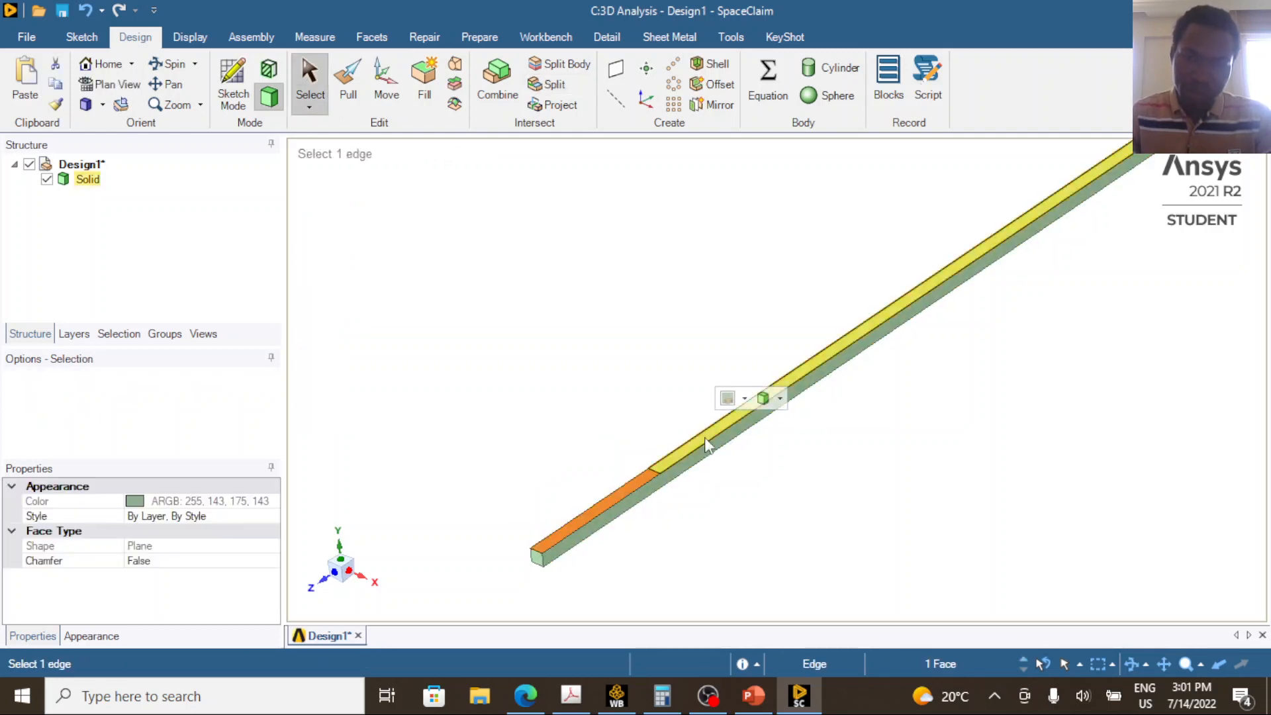
click(701, 437)
click(749, 548)
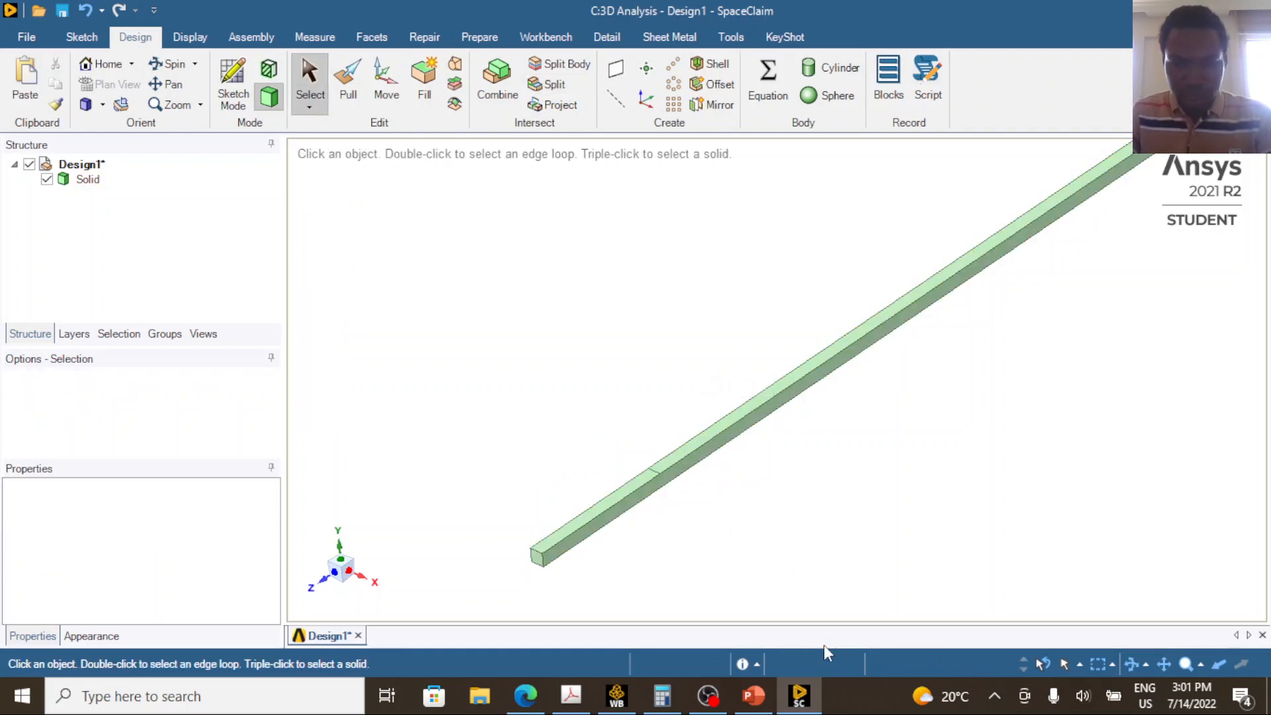
Switch to PowerPoint and circle point D and the 4.0 m and 3.0 m lengths between B and D.
click(754, 695)
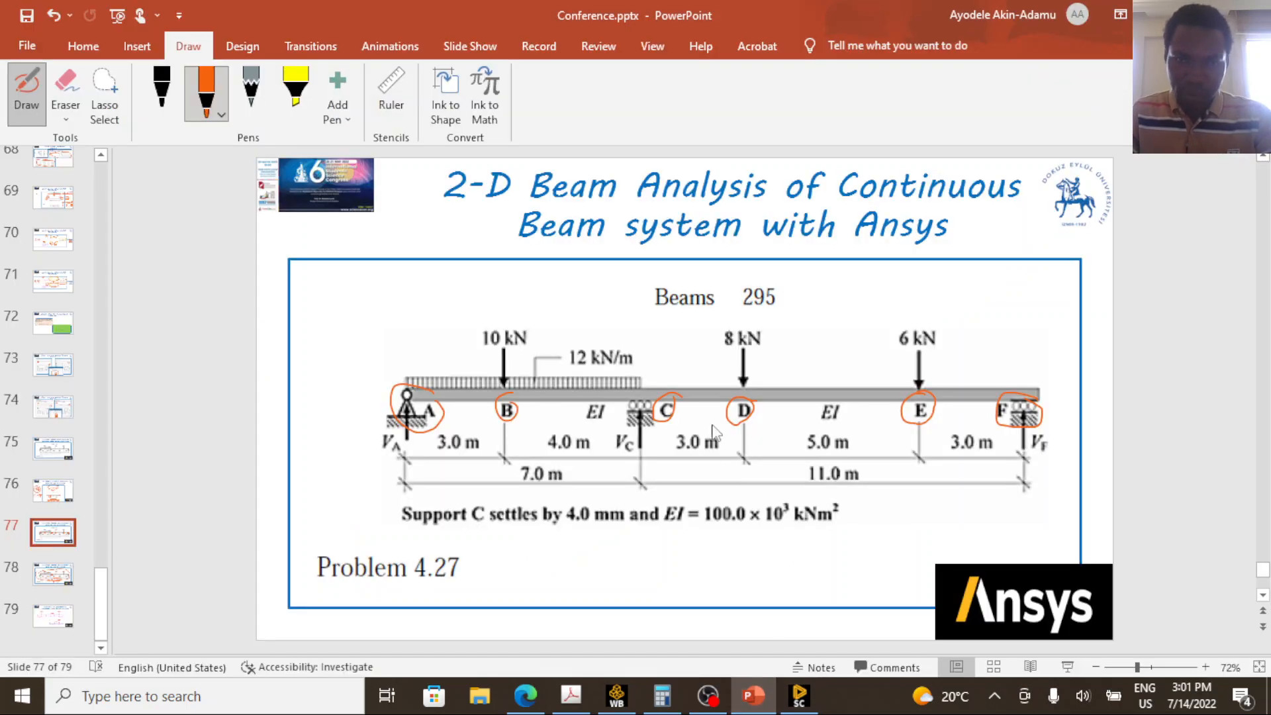
mouse_move(759, 409)
mouse_down()
mouse_move(732, 399)
mouse_move(727, 416)
mouse_move(736, 425)
mouse_move(757, 411)
mouse_up()
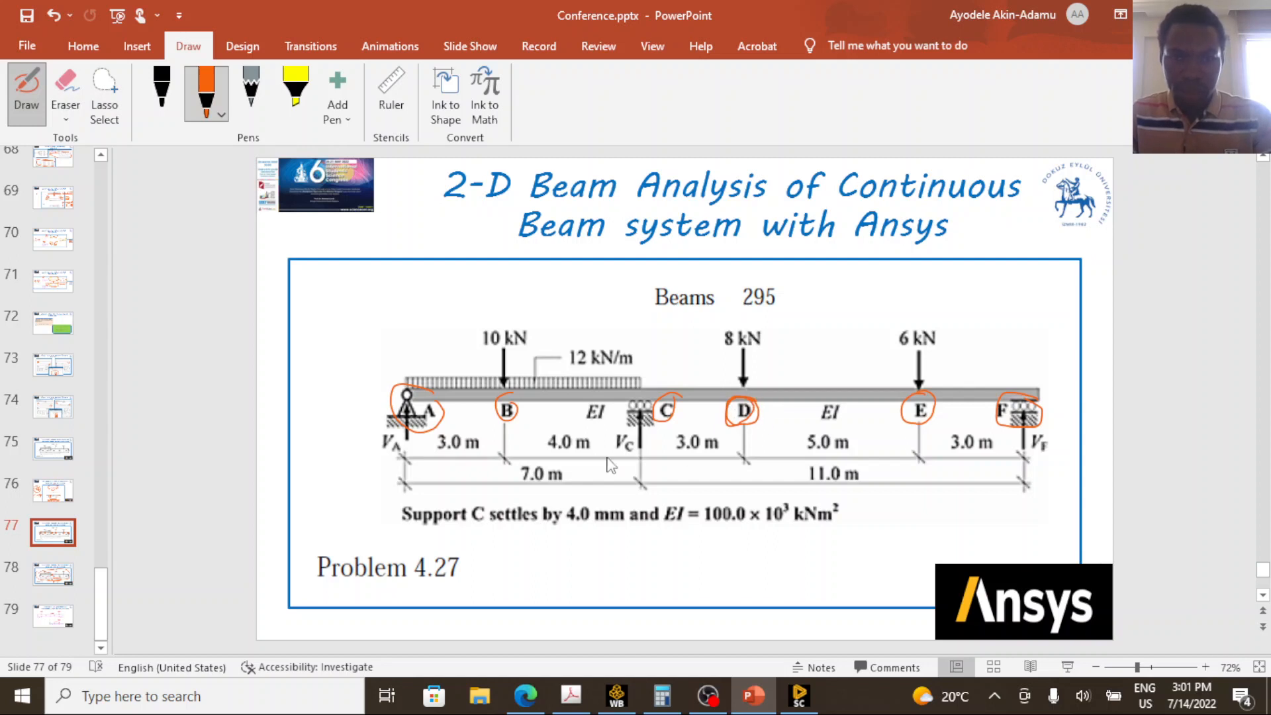
drag(490, 401, 498, 399)
mouse_move(576, 429)
mouse_down()
mouse_move(554, 463)
mouse_move(581, 428)
mouse_up()
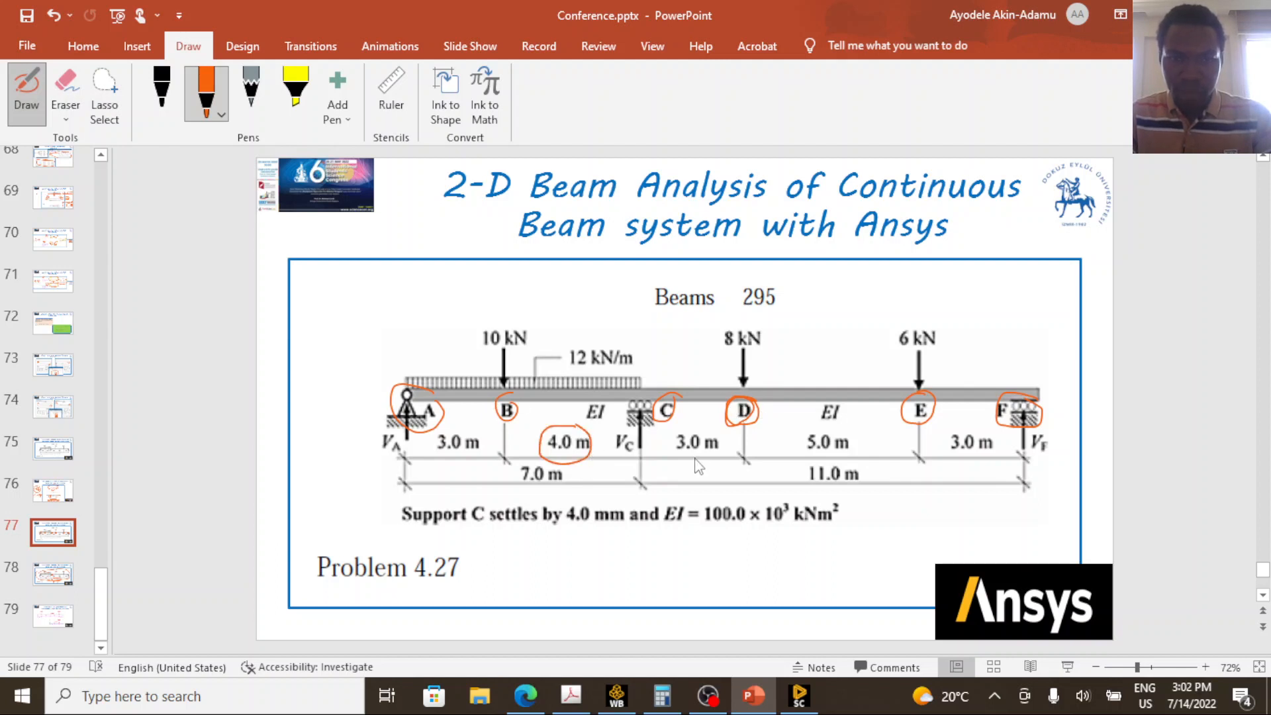
mouse_move(700, 429)
mouse_down()
mouse_move(672, 461)
mouse_move(727, 447)
mouse_move(703, 429)
mouse_up()
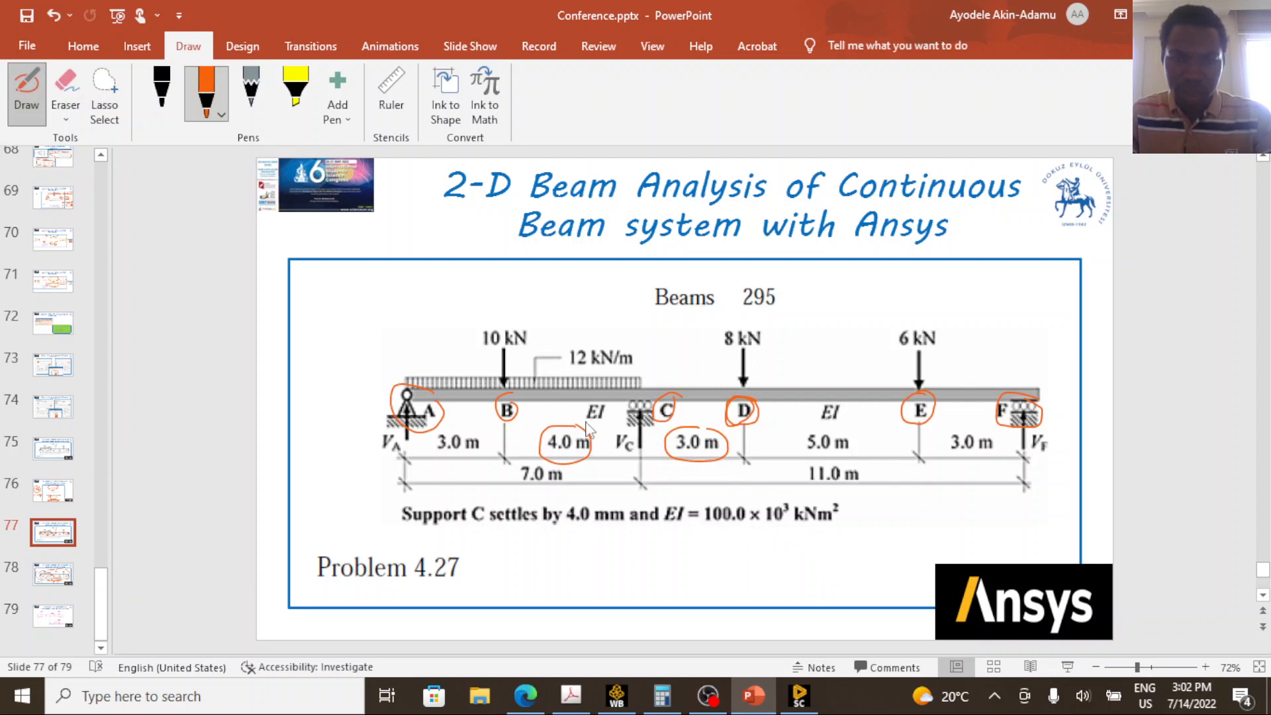
Switch to SpaceClaim and split the longer top face 7000 mm from the first split line.
click(800, 696)
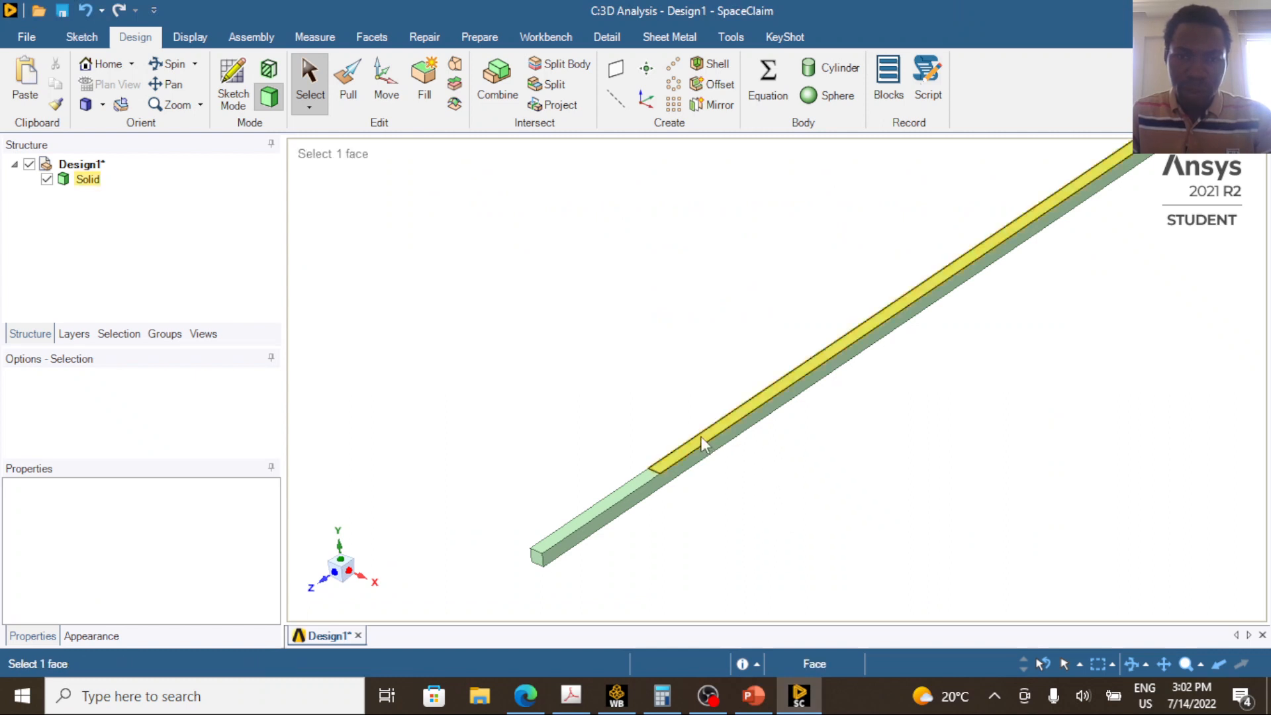
click(565, 86)
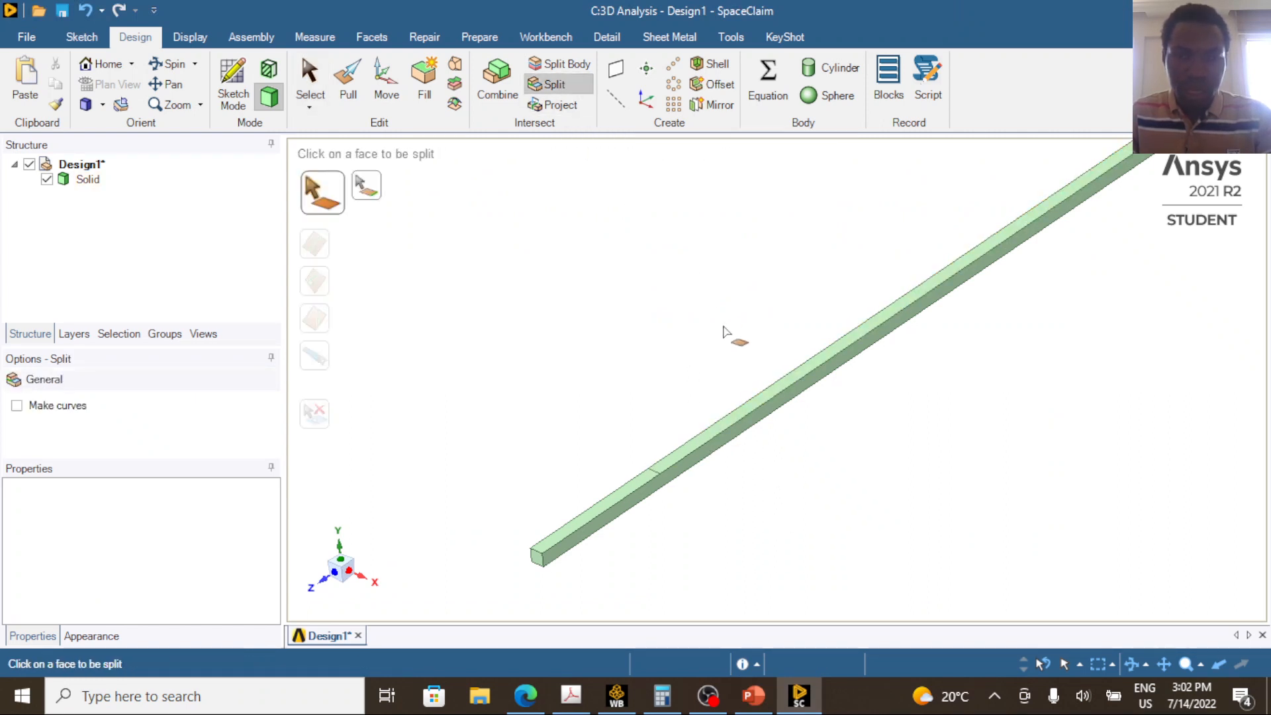
click(749, 413)
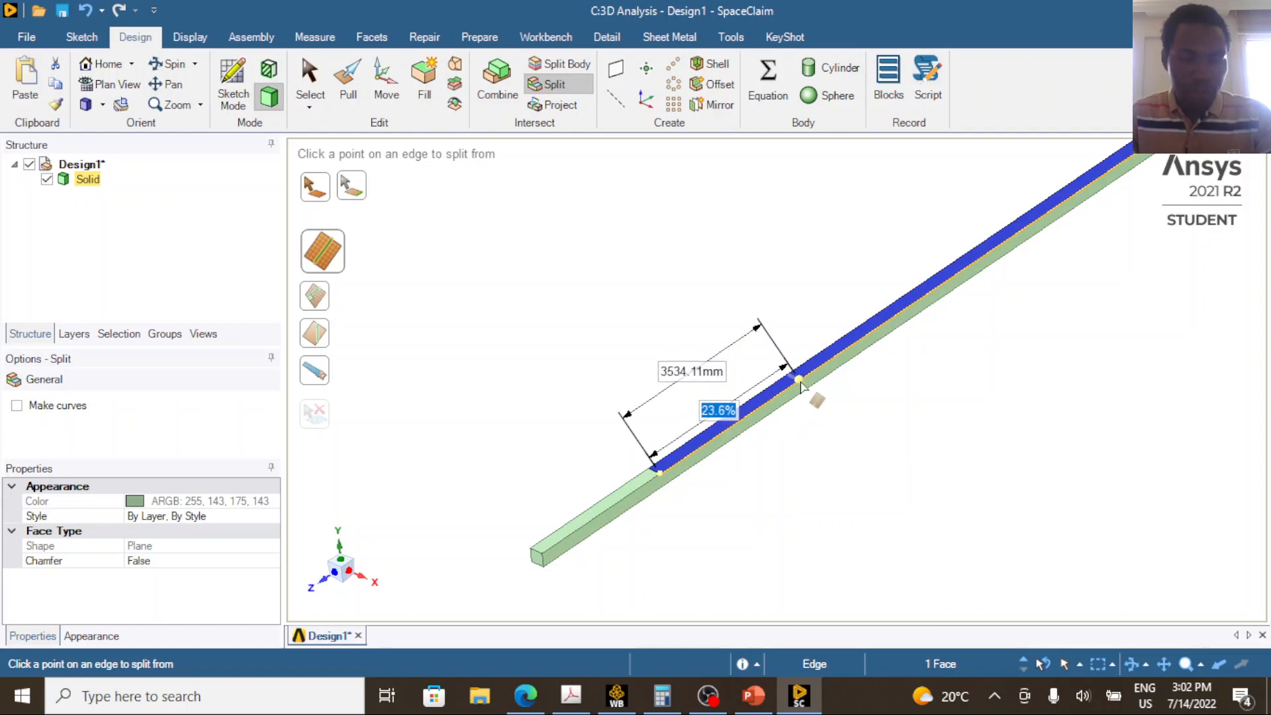
key(Tab)
text(7)
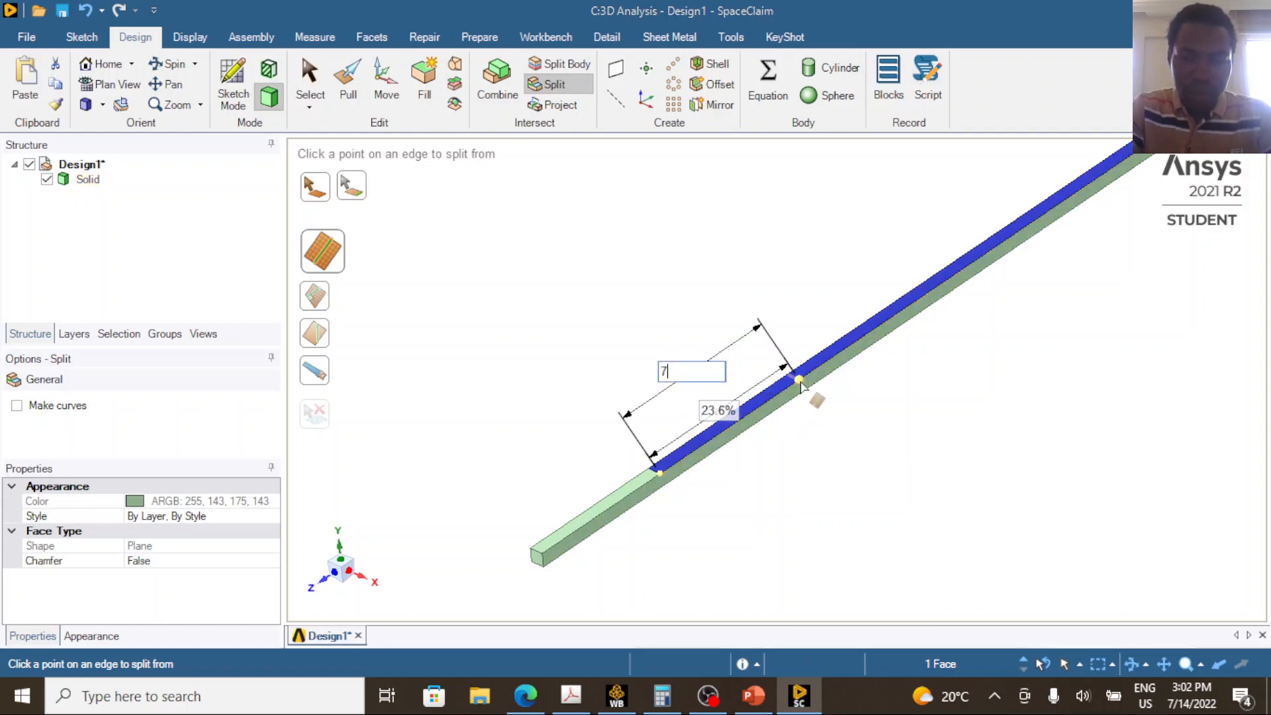
text(000)
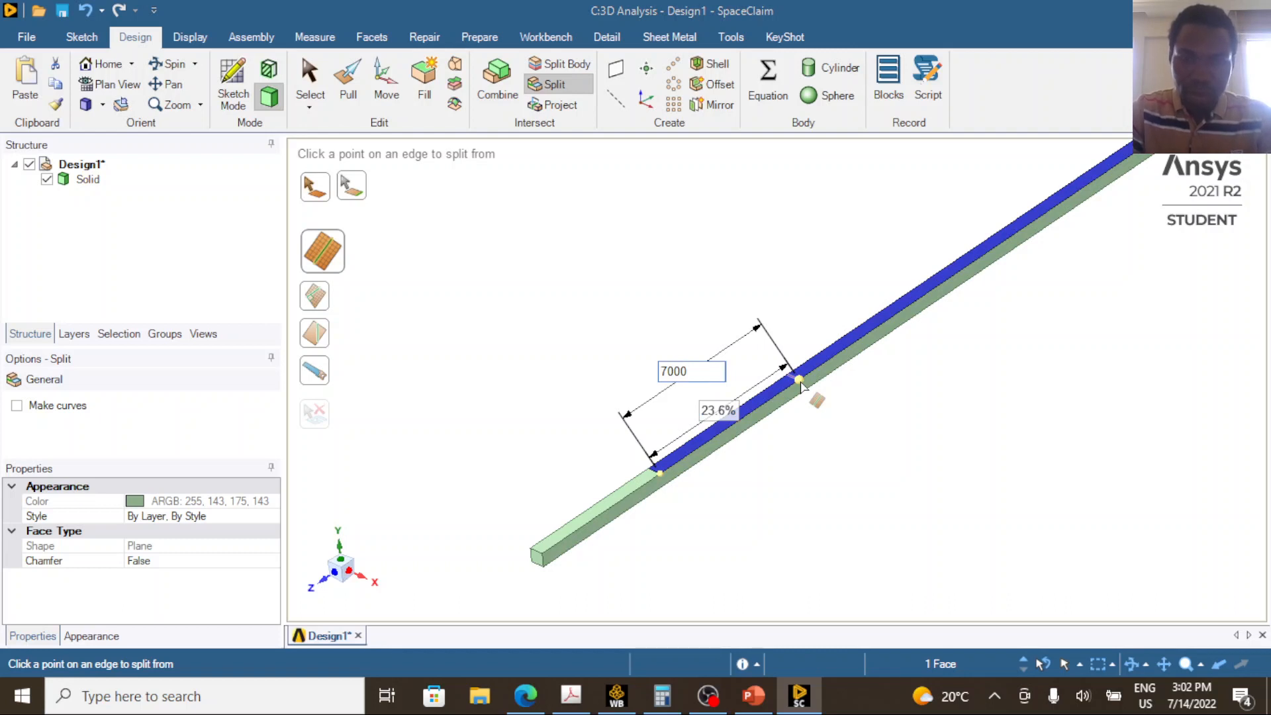
key(Return)
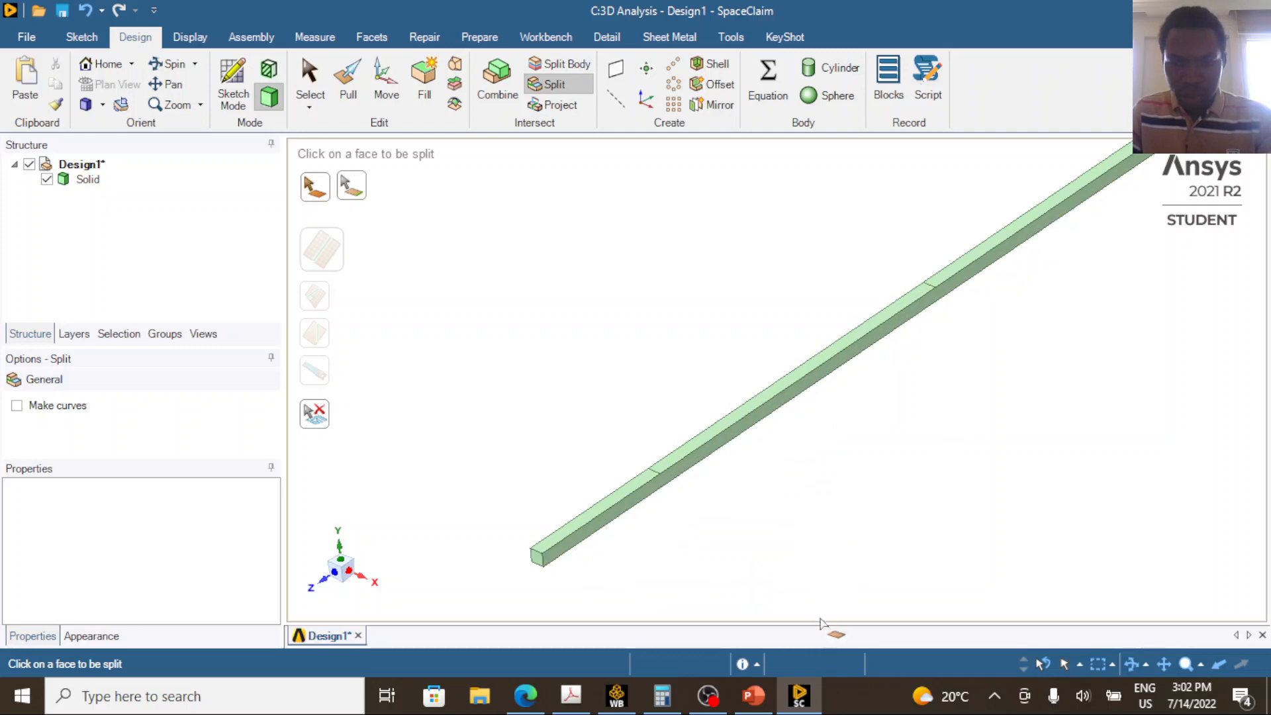
Switch to PowerPoint and circle point E and the 5.0 m length between D and E.
click(753, 696)
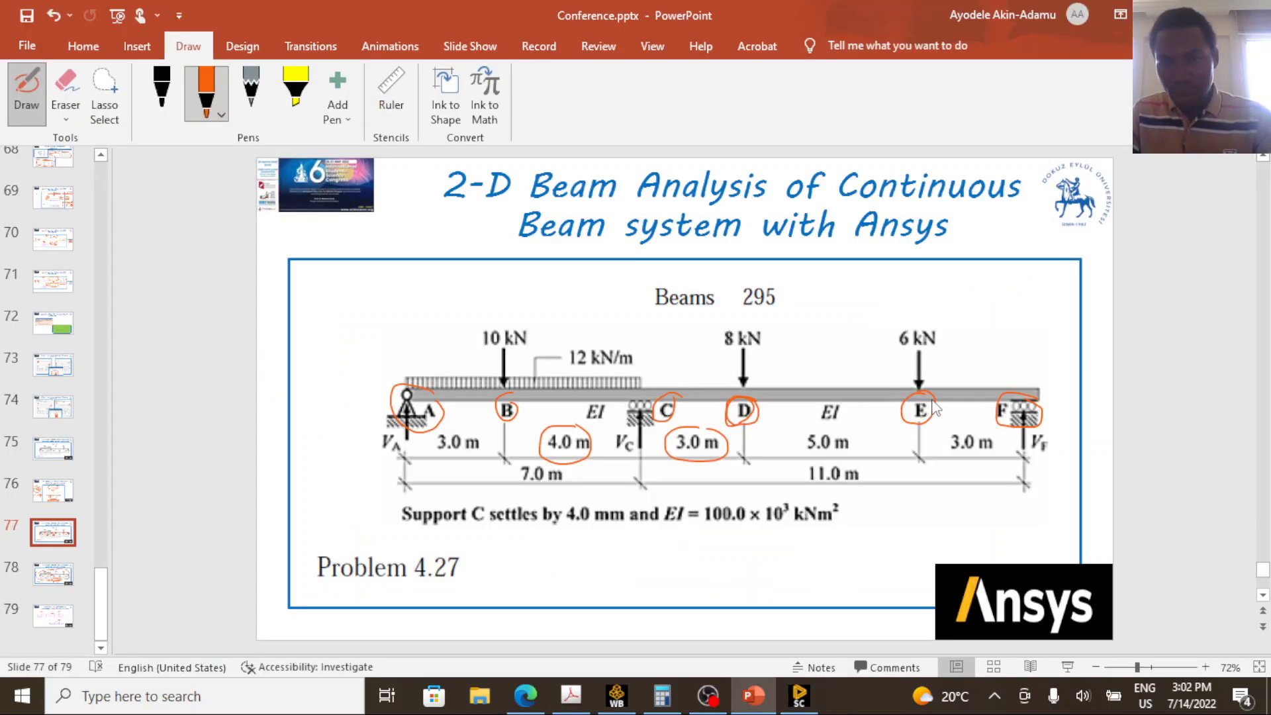
mouse_move(935, 408)
mouse_down()
mouse_move(921, 395)
mouse_move(908, 424)
mouse_move(935, 429)
mouse_up()
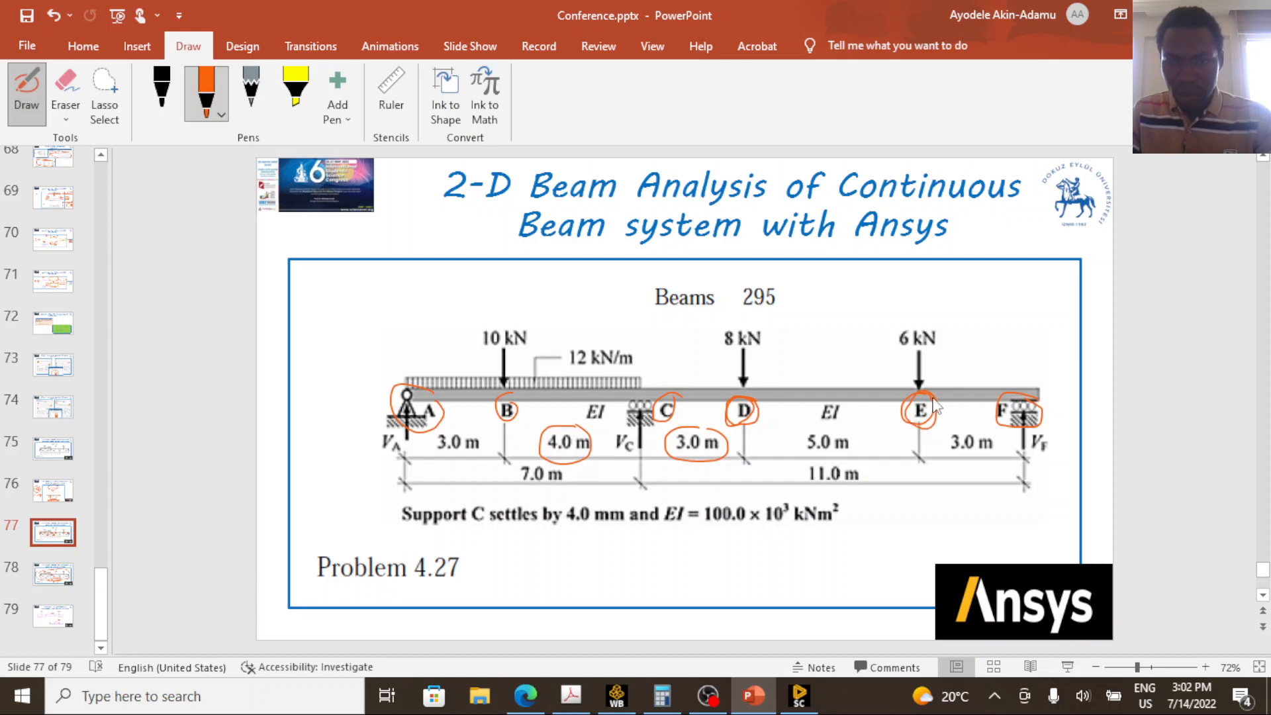
mouse_move(849, 434)
mouse_down()
mouse_move(804, 422)
mouse_move(838, 465)
mouse_move(851, 432)
mouse_up()
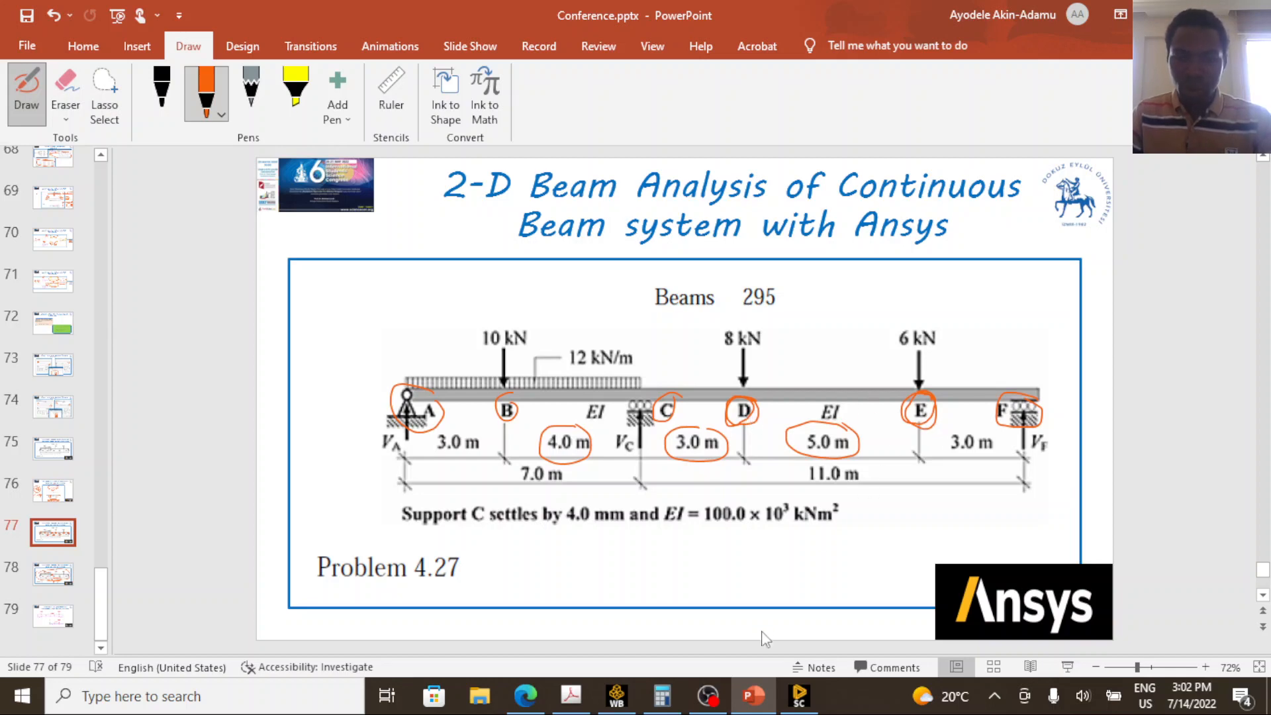
Switch to SpaceClaim, split the top face at the origin end 5000 mm from the second split line, and leave the Split tool.
click(800, 695)
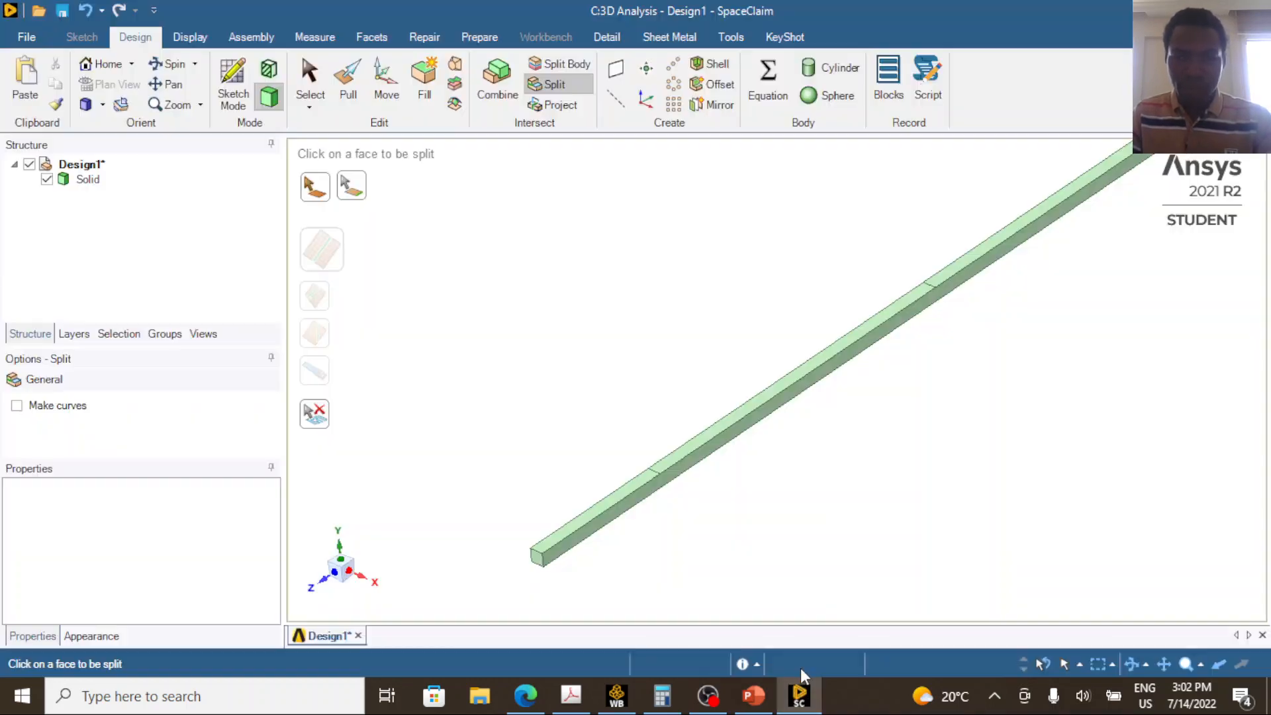
scroll(752, 482, down, 5)
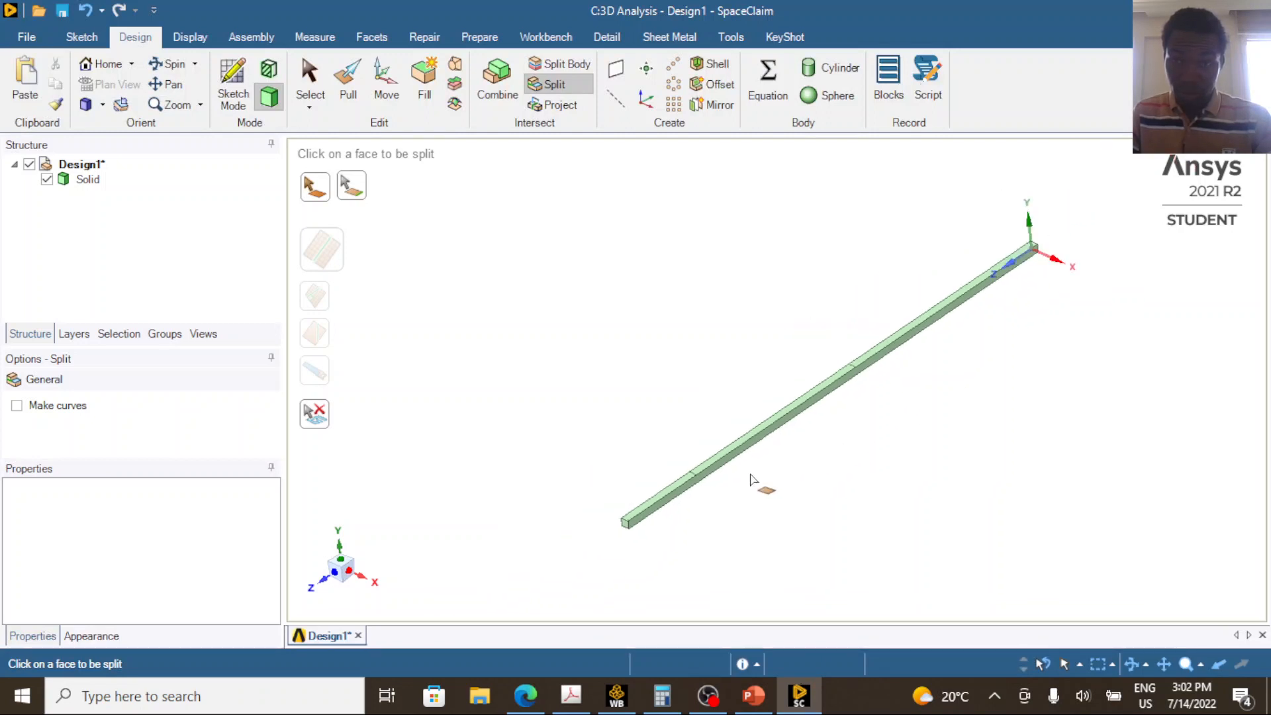
scroll(967, 350, up, 4)
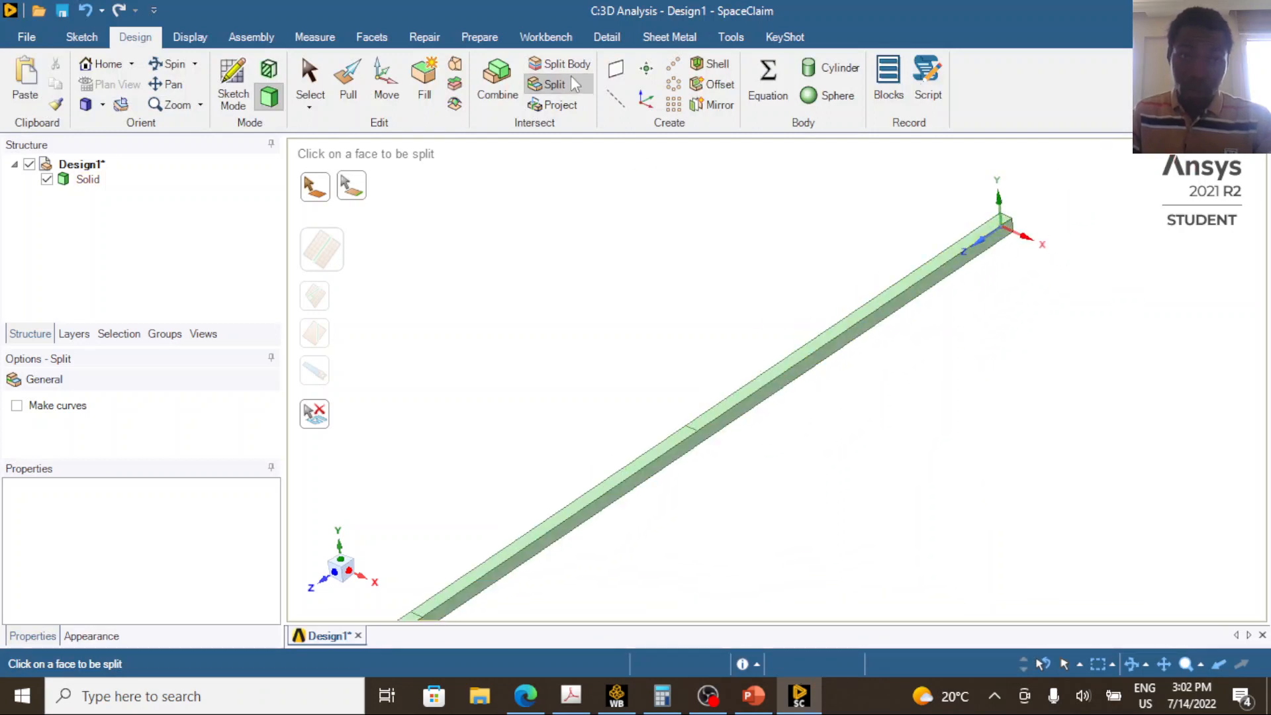
click(757, 390)
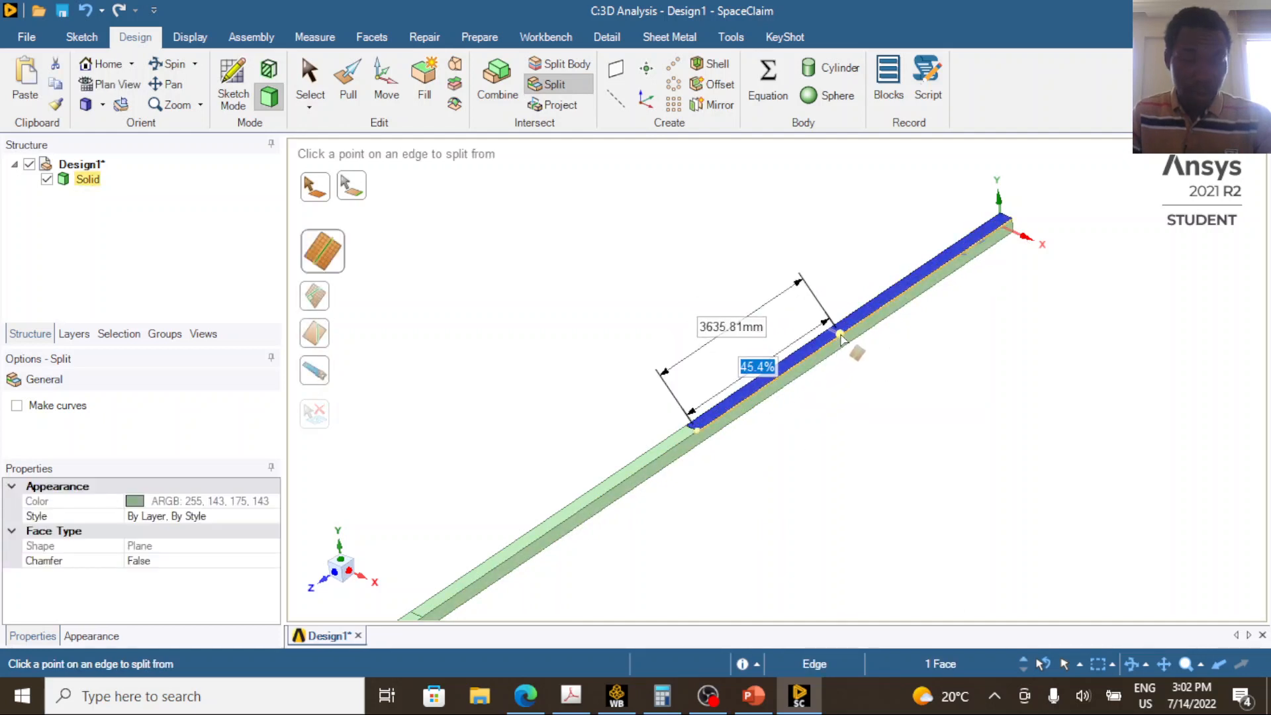
key(Tab)
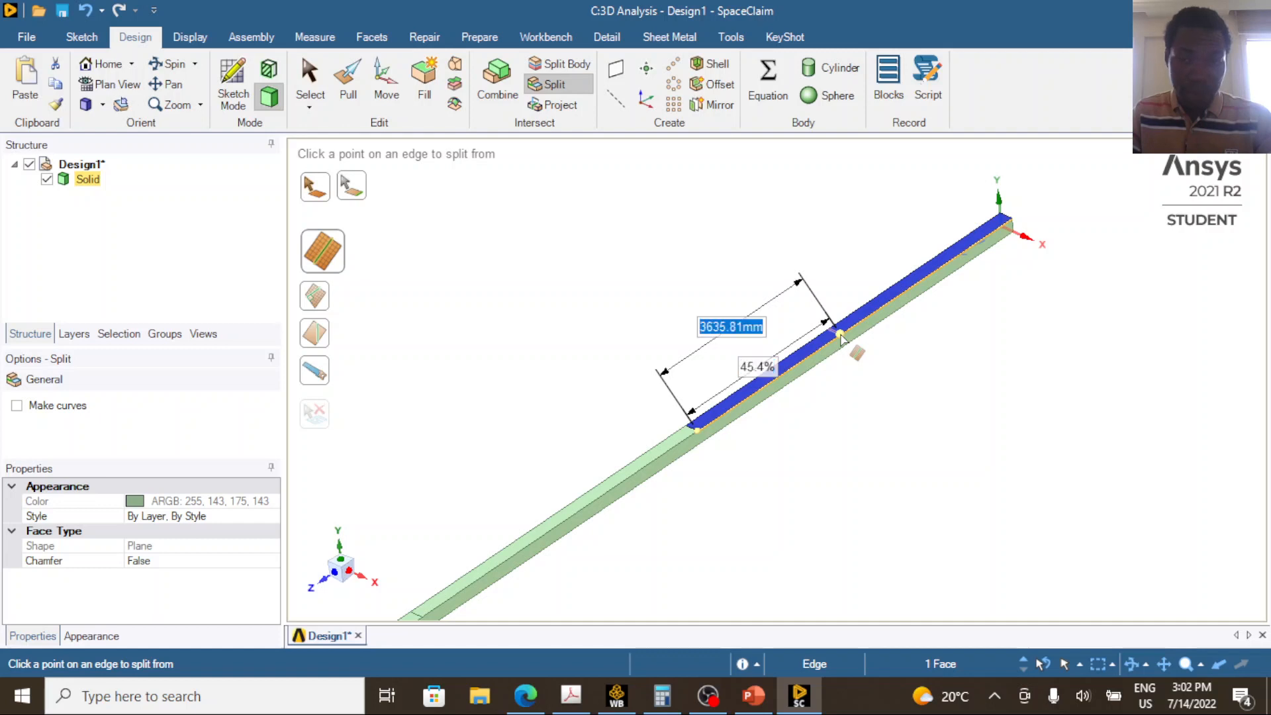
text(5000)
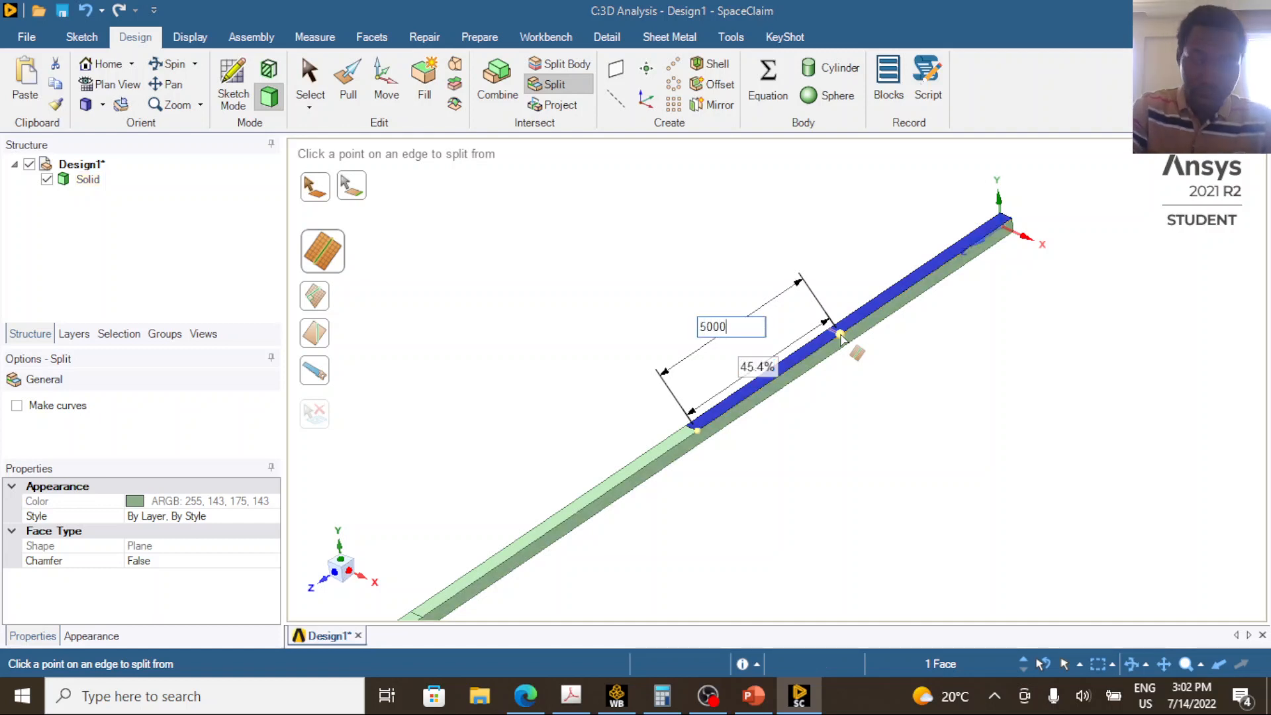
key(Return)
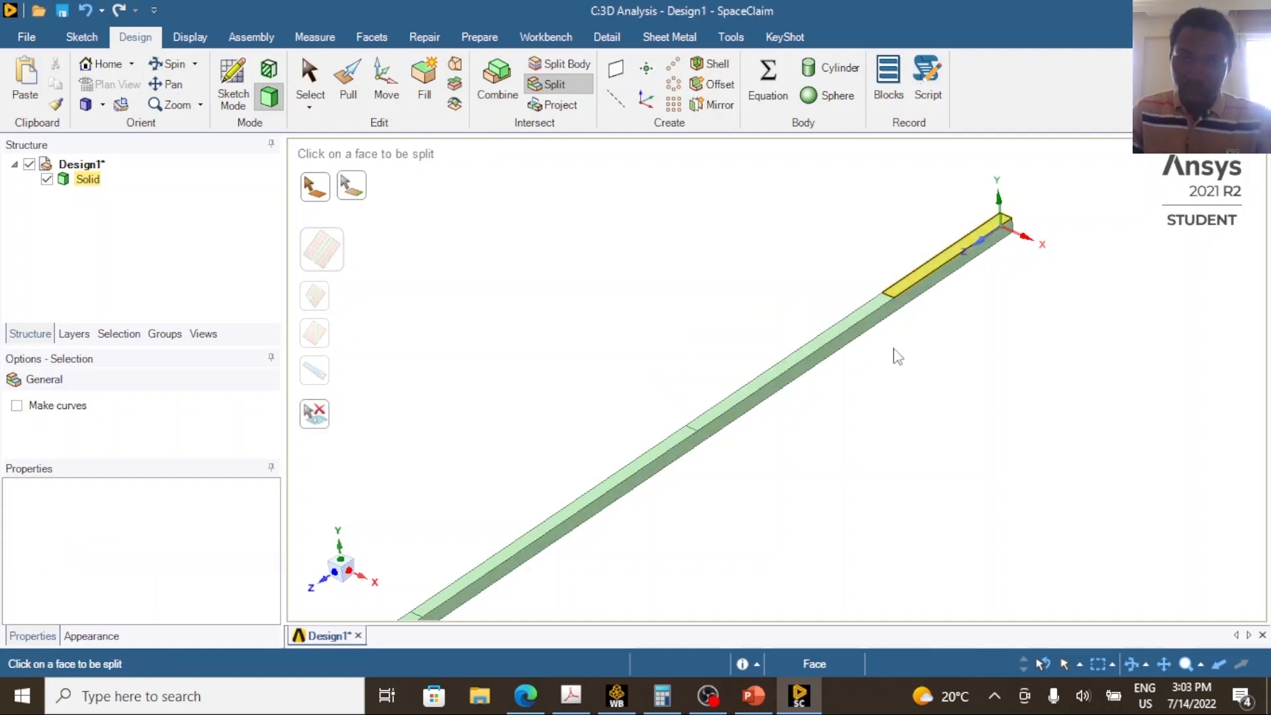
key(Escape)
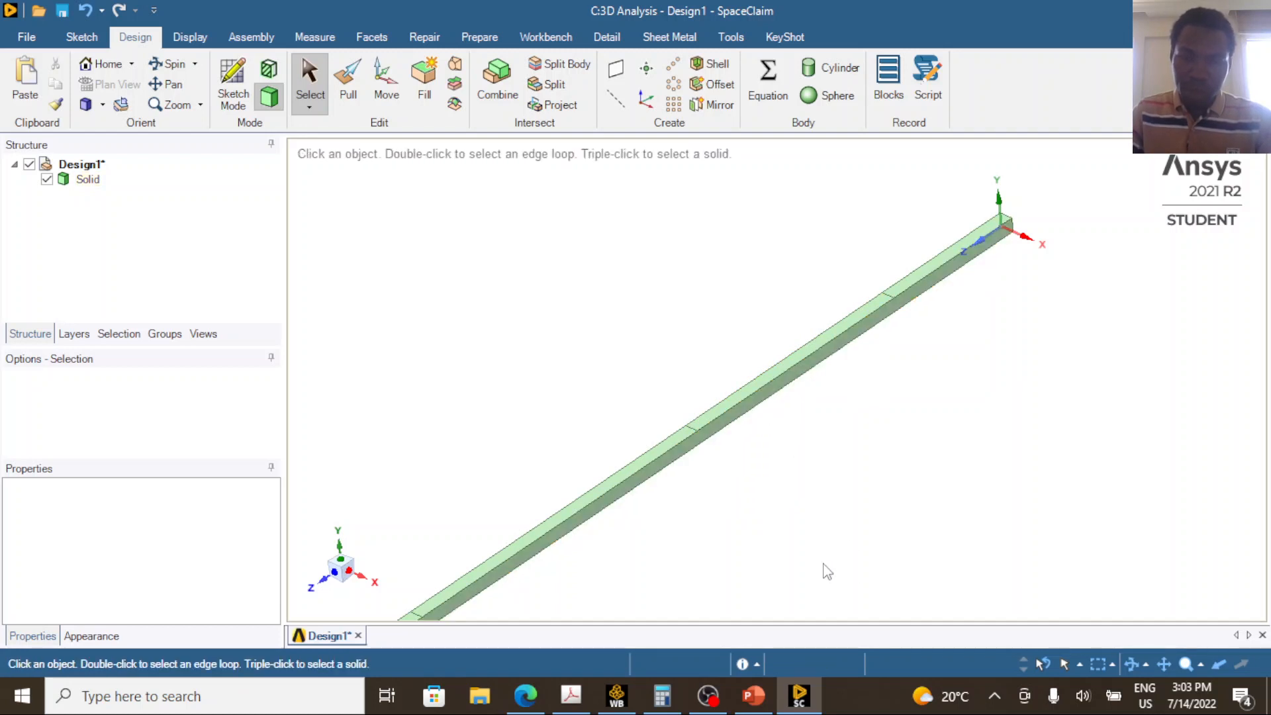
Switch to PowerPoint and erase all the orange ink circles from the beam diagram.
click(813, 699)
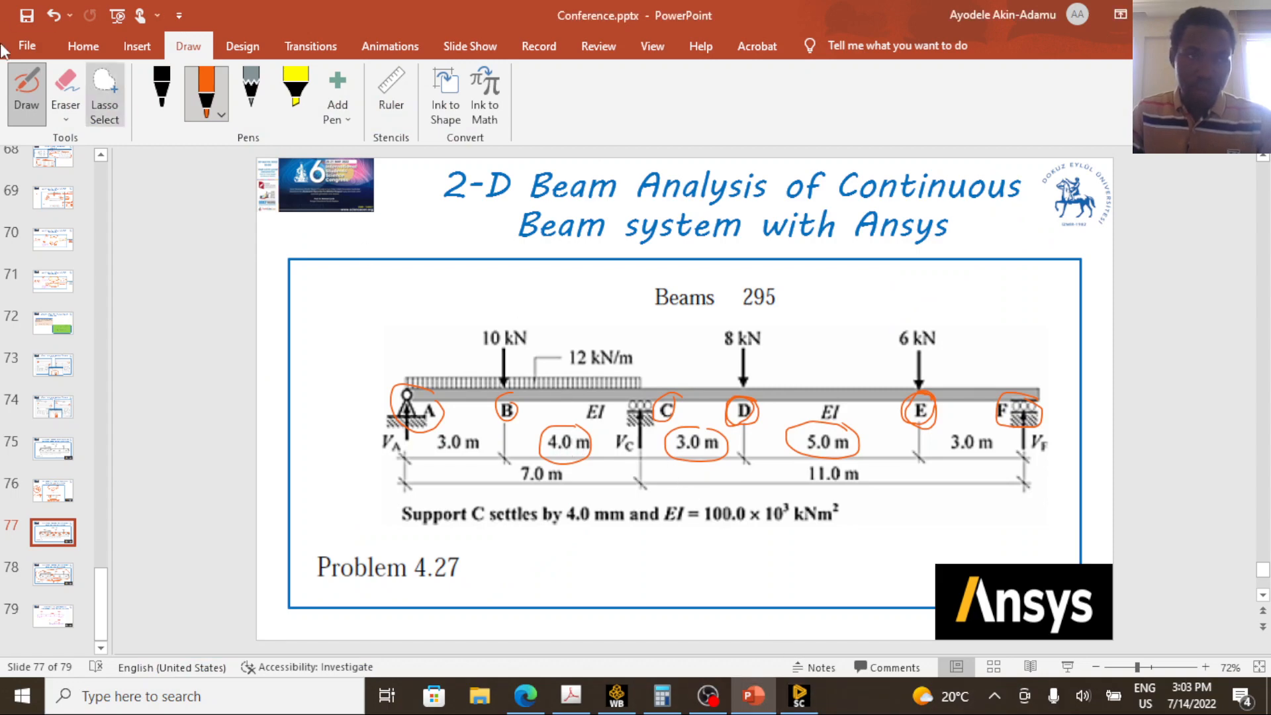
click(66, 86)
mouse_move(374, 349)
mouse_down()
mouse_move(497, 465)
mouse_move(666, 480)
mouse_move(757, 435)
mouse_move(864, 463)
mouse_move(946, 398)
mouse_move(1048, 415)
mouse_up()
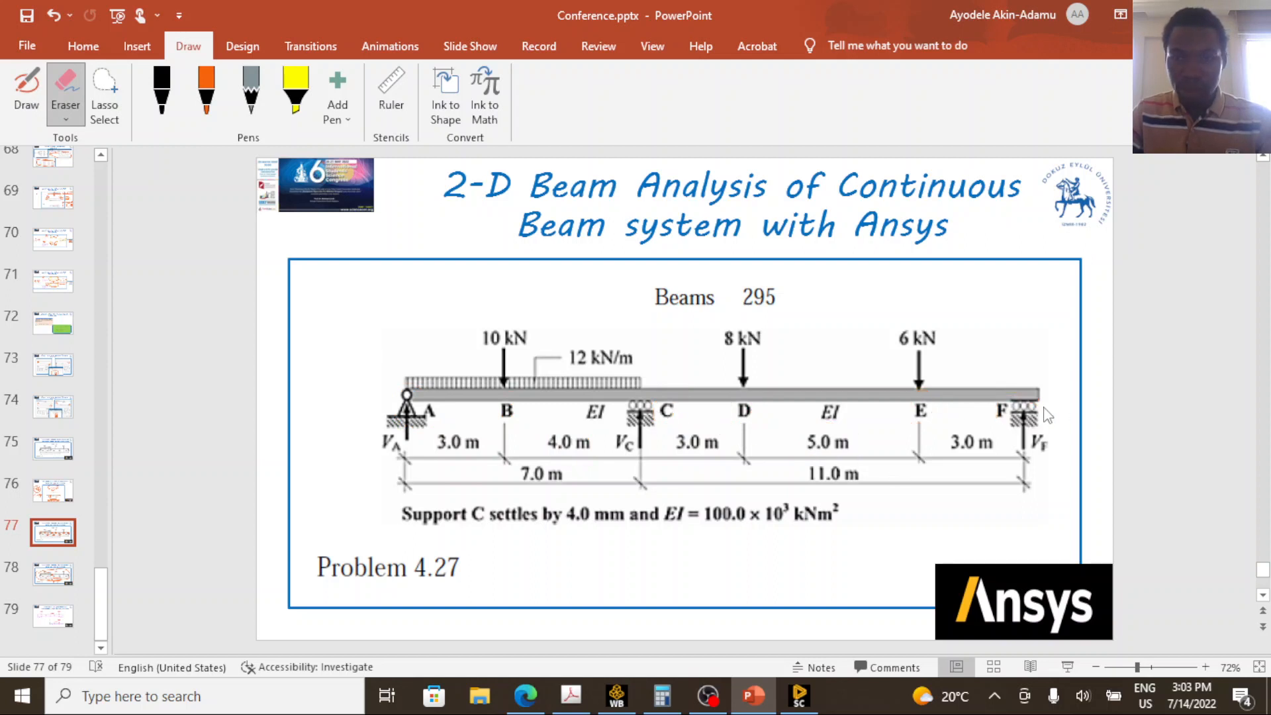
Circle support C and the 7.0 m span length on the beam diagram with the orange pen.
click(207, 91)
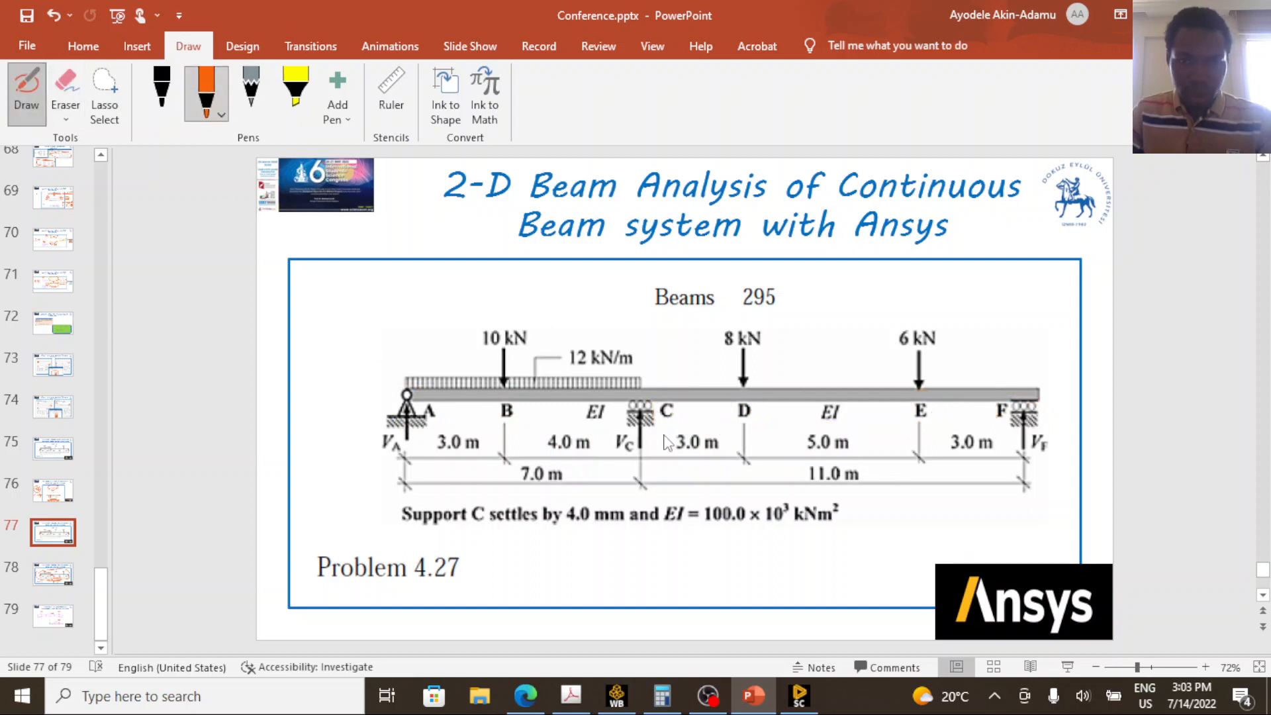
mouse_move(684, 403)
mouse_down()
mouse_move(635, 403)
mouse_move(623, 455)
mouse_move(672, 454)
mouse_move(684, 404)
mouse_up()
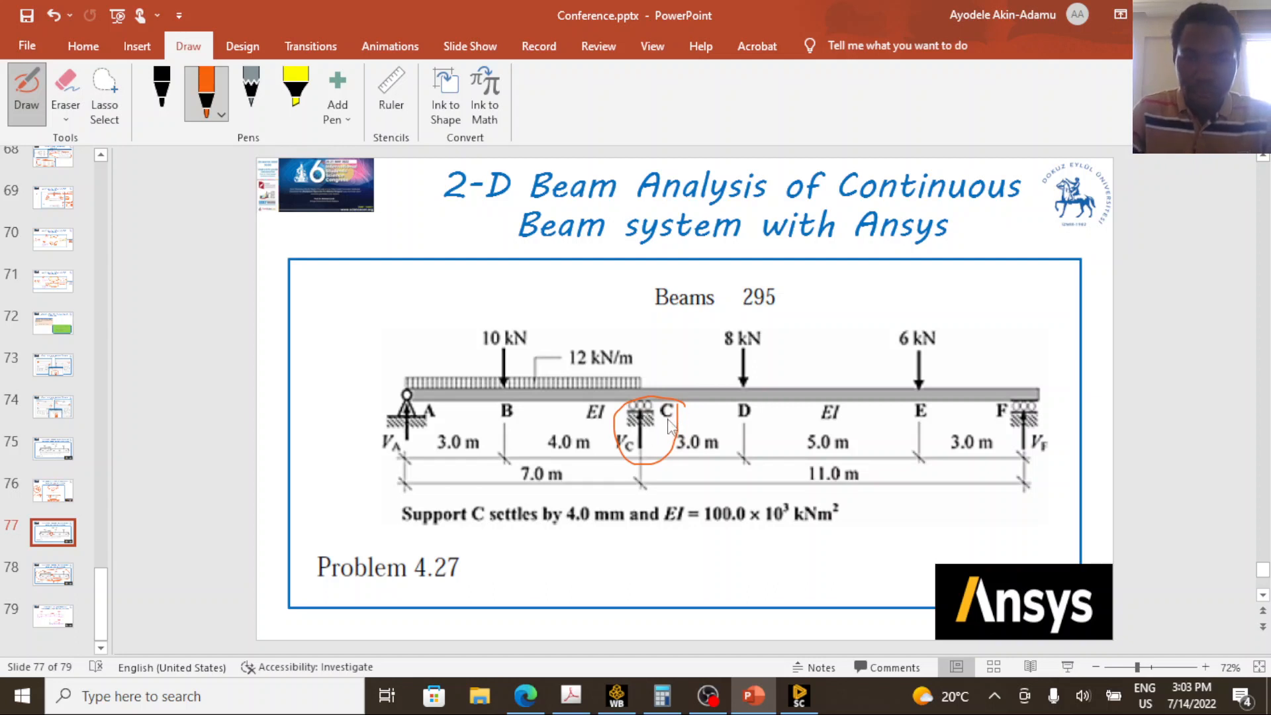
mouse_move(569, 459)
mouse_down()
mouse_move(518, 491)
mouse_move(569, 459)
mouse_up()
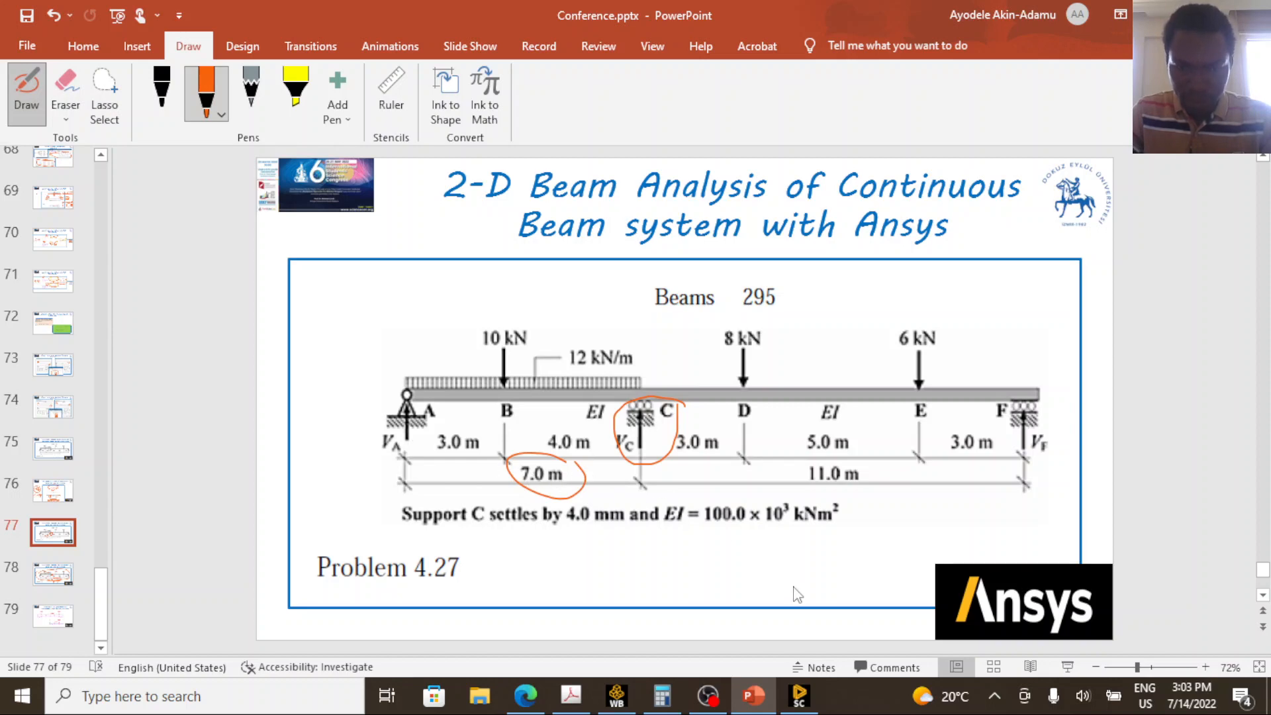
Switch to SpaceClaim, split the beam's bottom face 7000 mm from the end opposite the origin, and leave the Split tool.
click(800, 695)
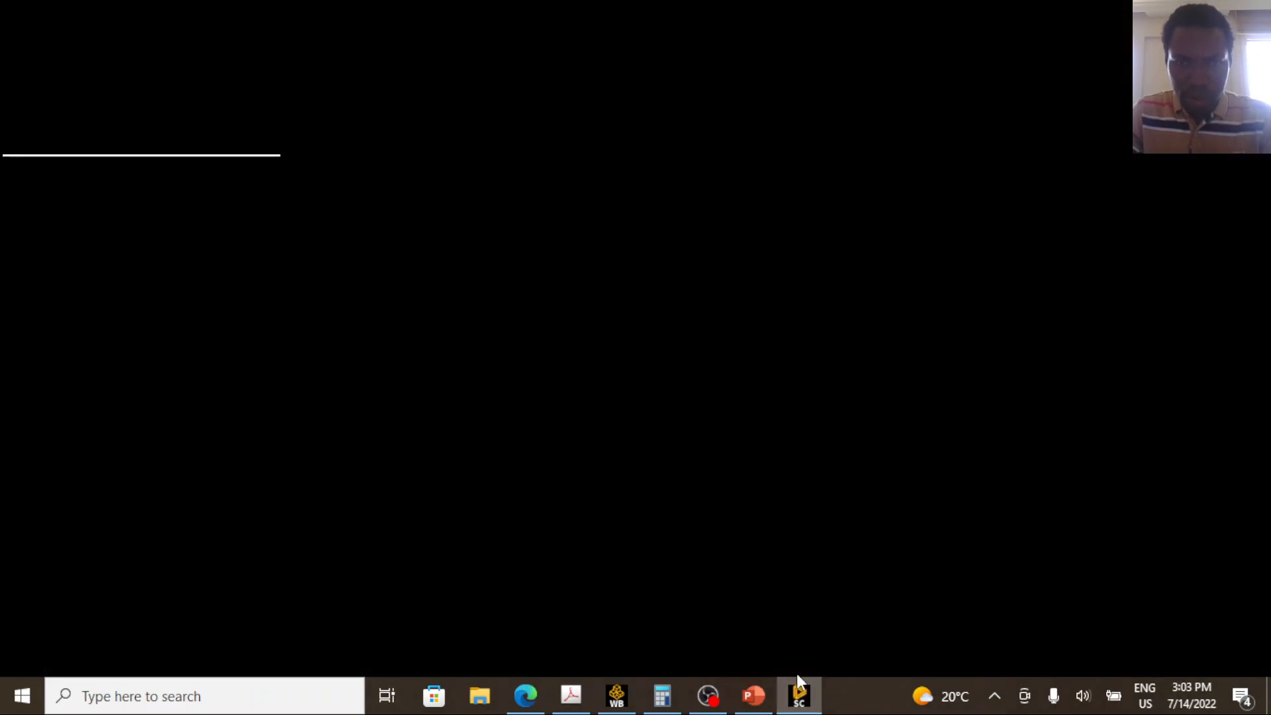
scroll(762, 430, down, 5)
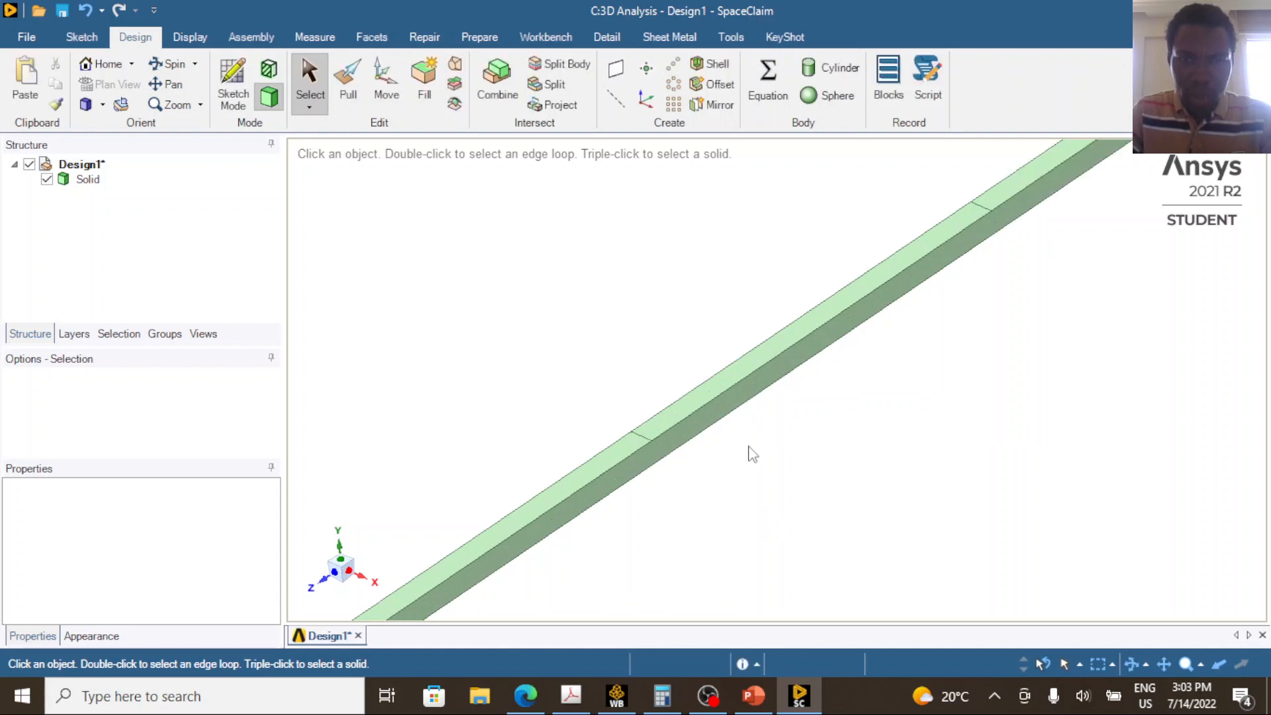
scroll(620, 561, up, 3)
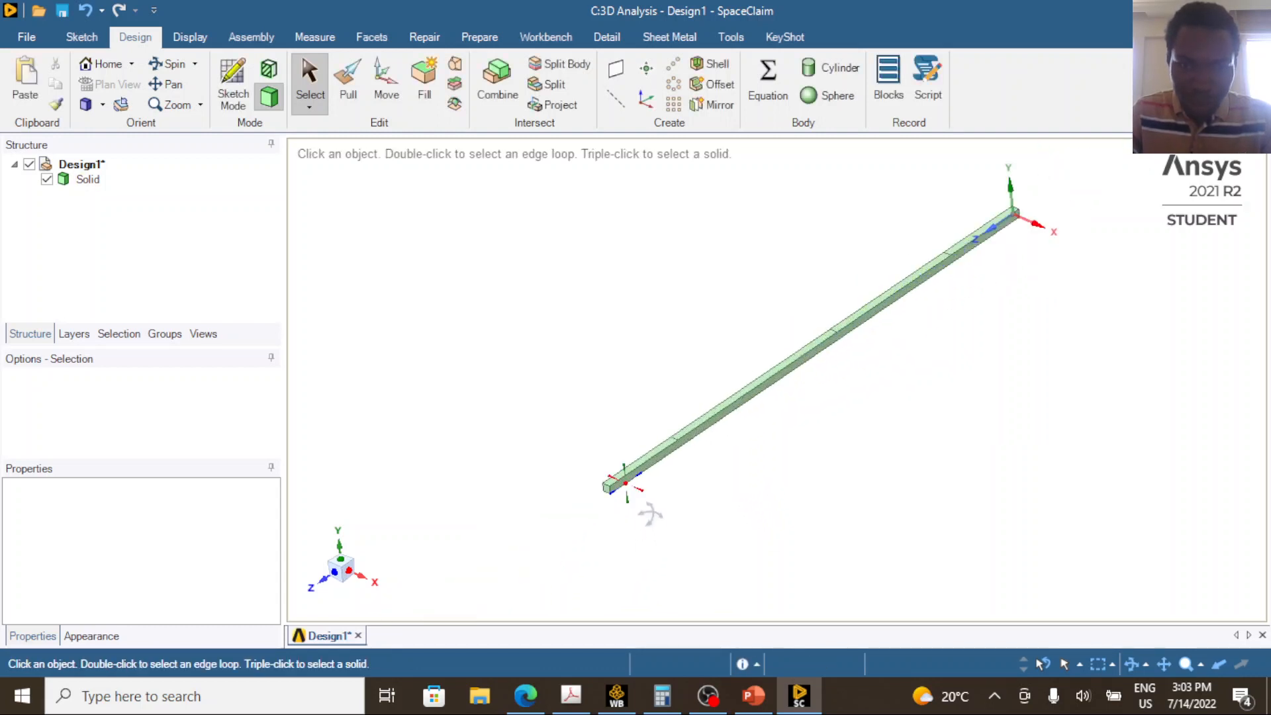
middle_drag(650, 511, 656, 332)
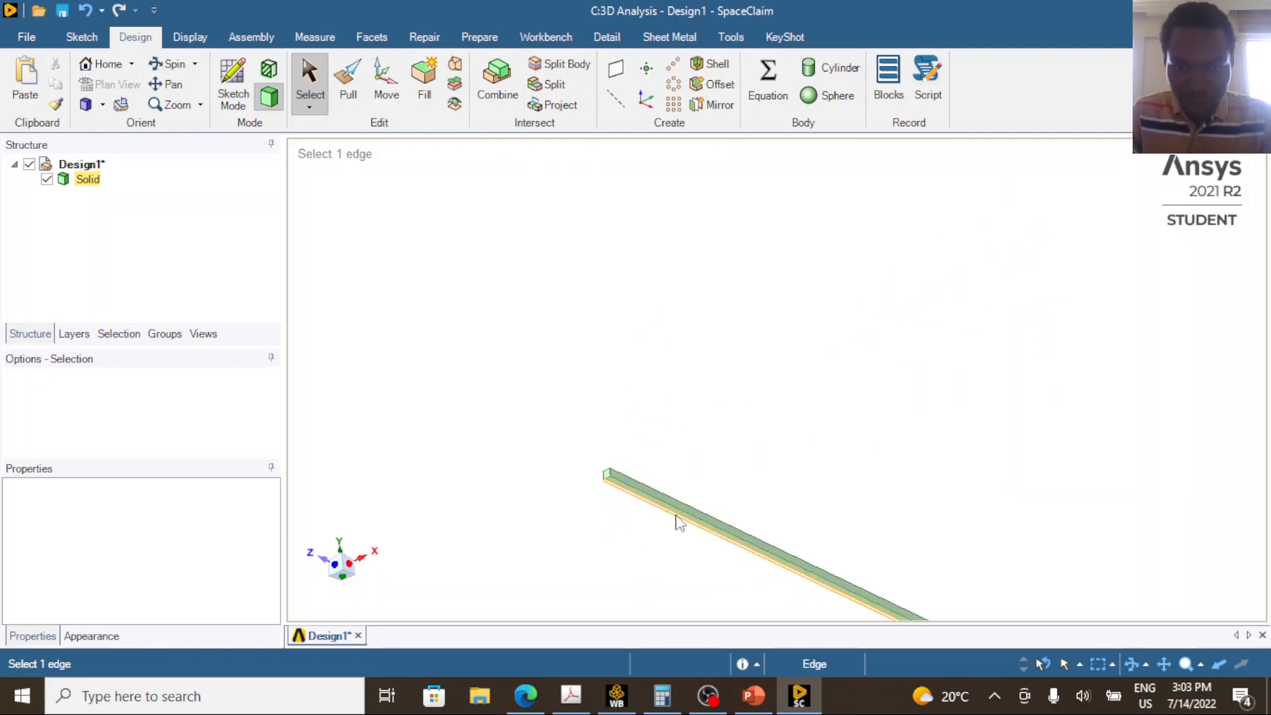
click(554, 86)
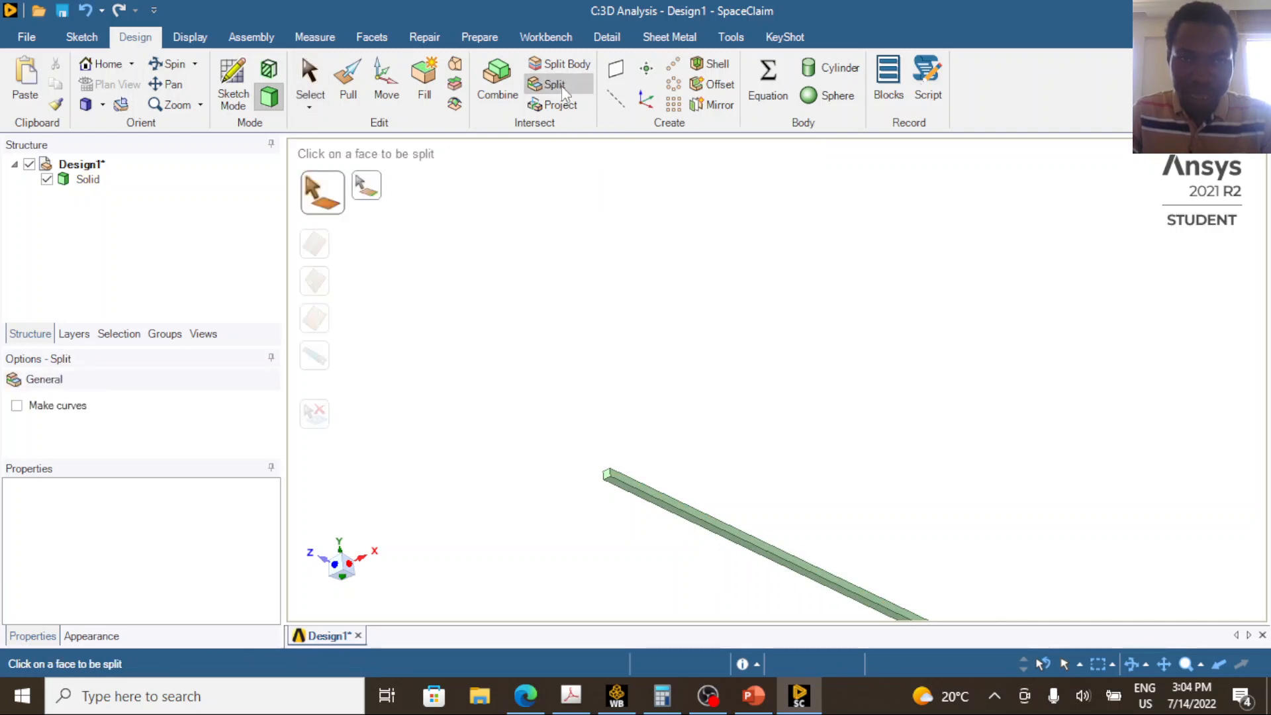
click(679, 519)
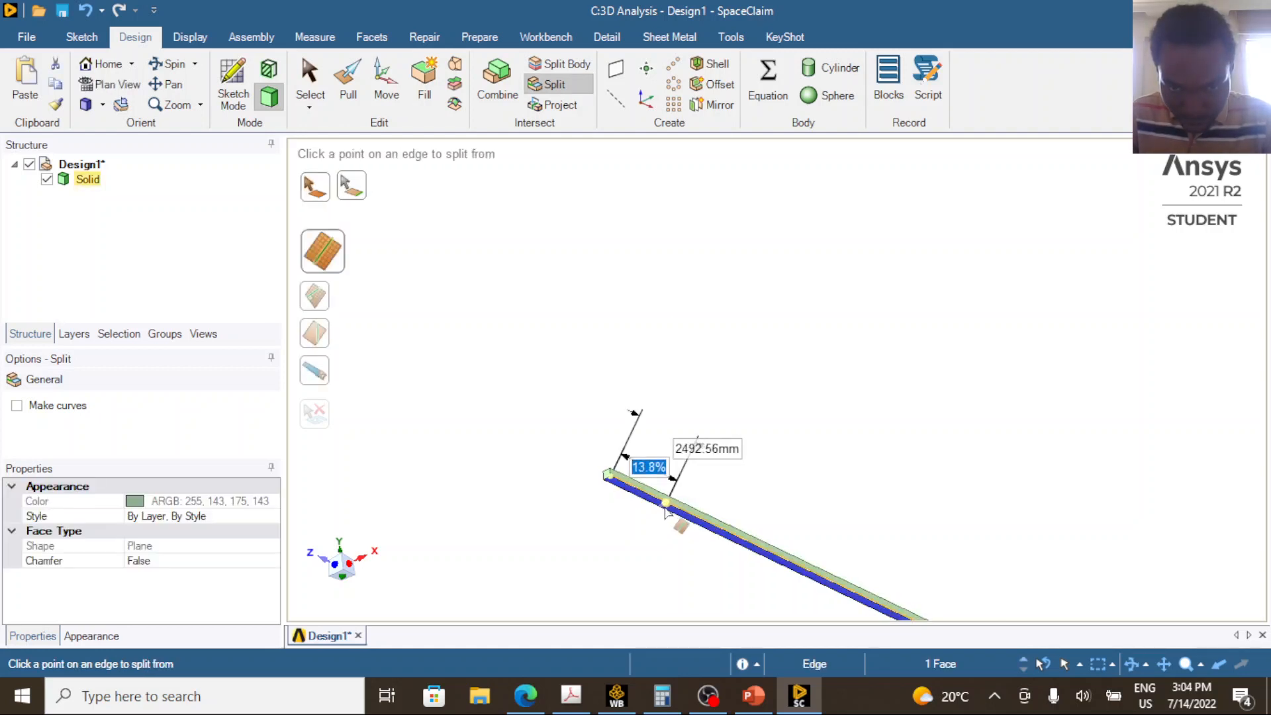
scroll(677, 520, up, 4)
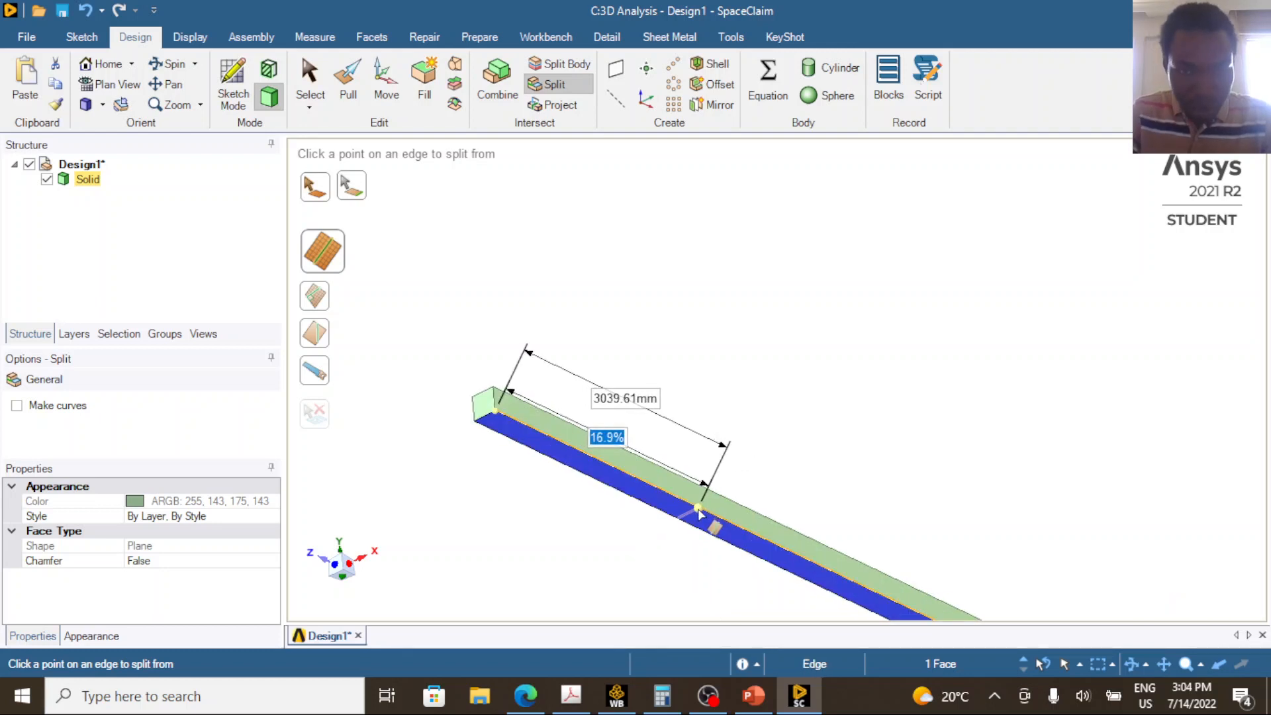
key(Tab)
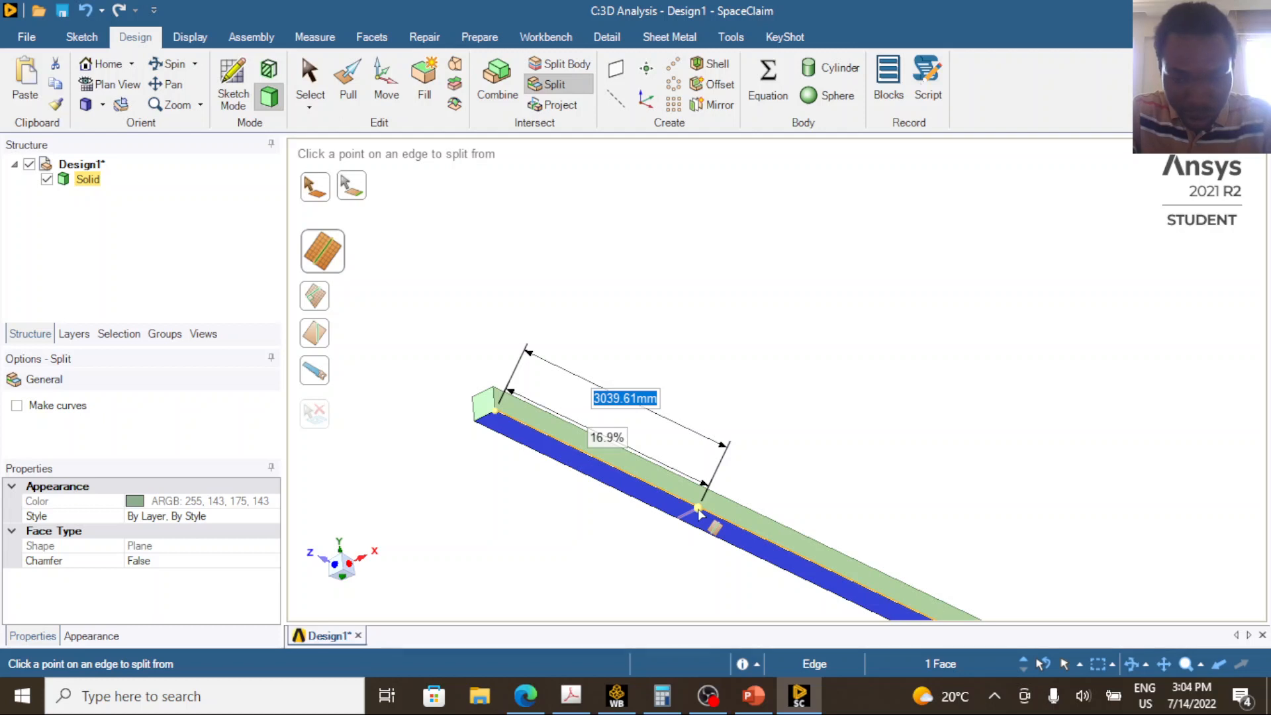
text(7000)
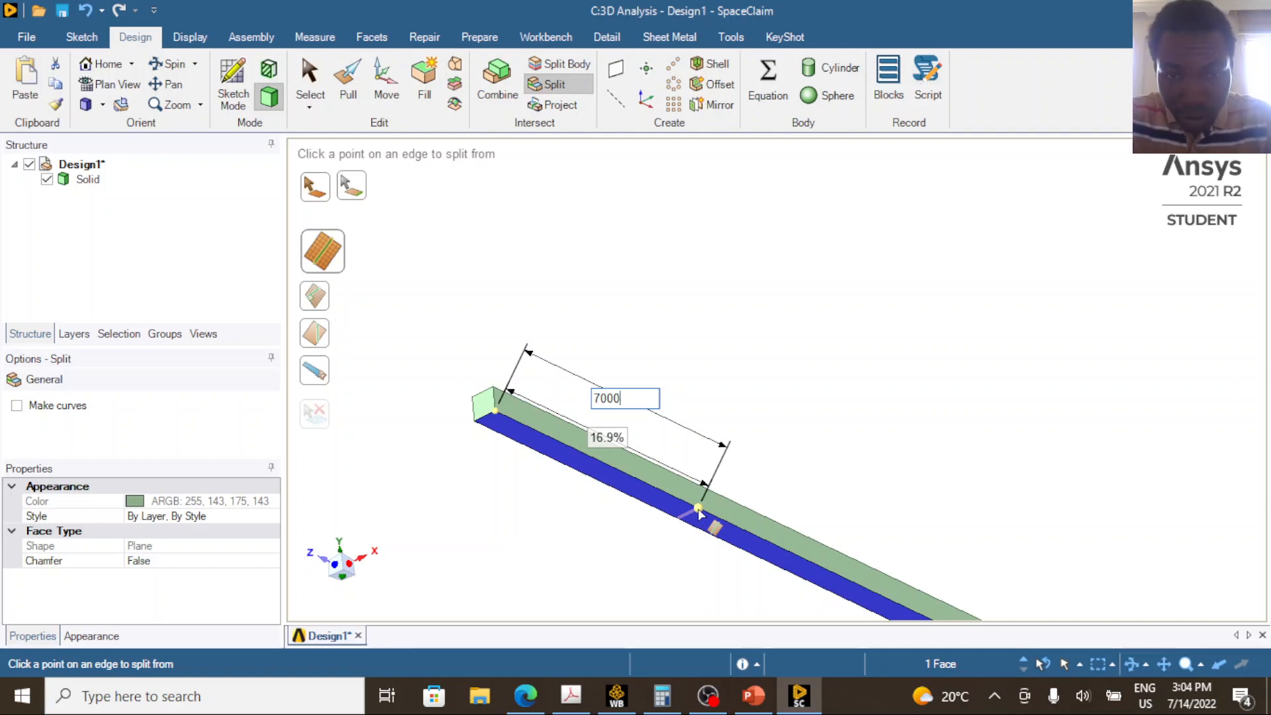
key(Return)
scroll(622, 469, up, 1)
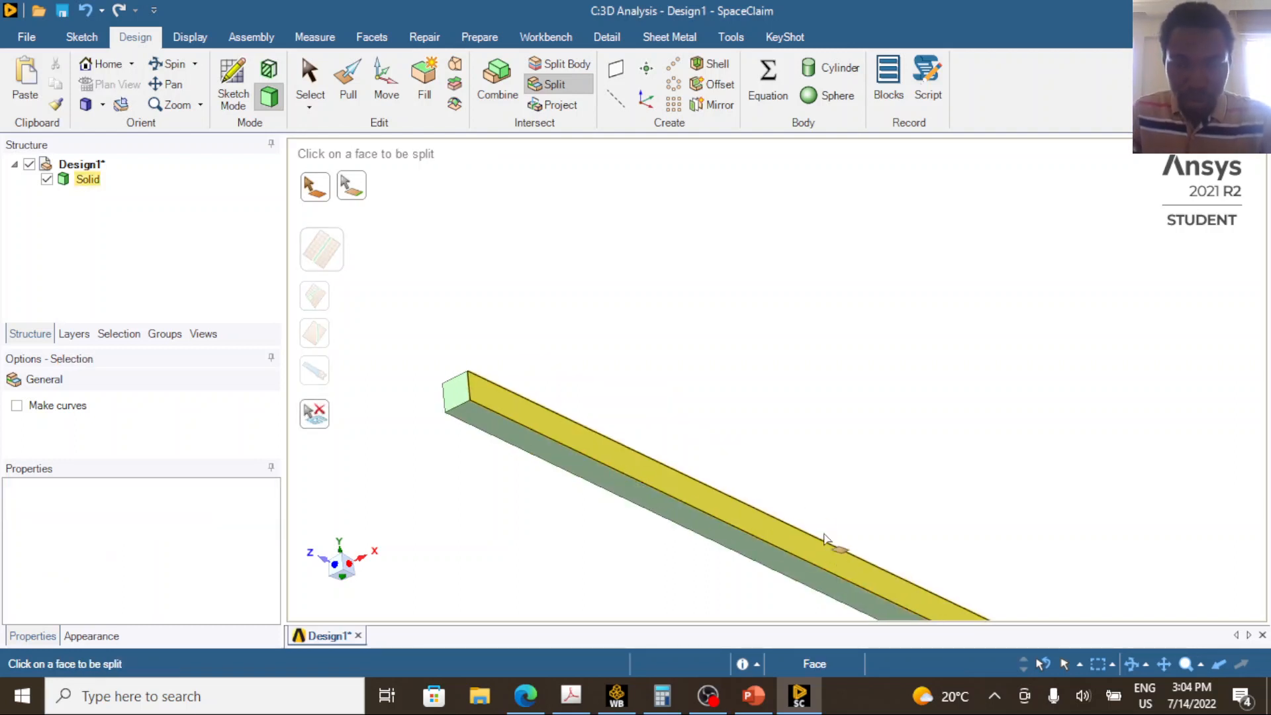
key(Escape)
Examine the split line on the beam's bottom face and return the model to the trimetric view.
scroll(791, 502, down, 4)
scroll(790, 499, down, 4)
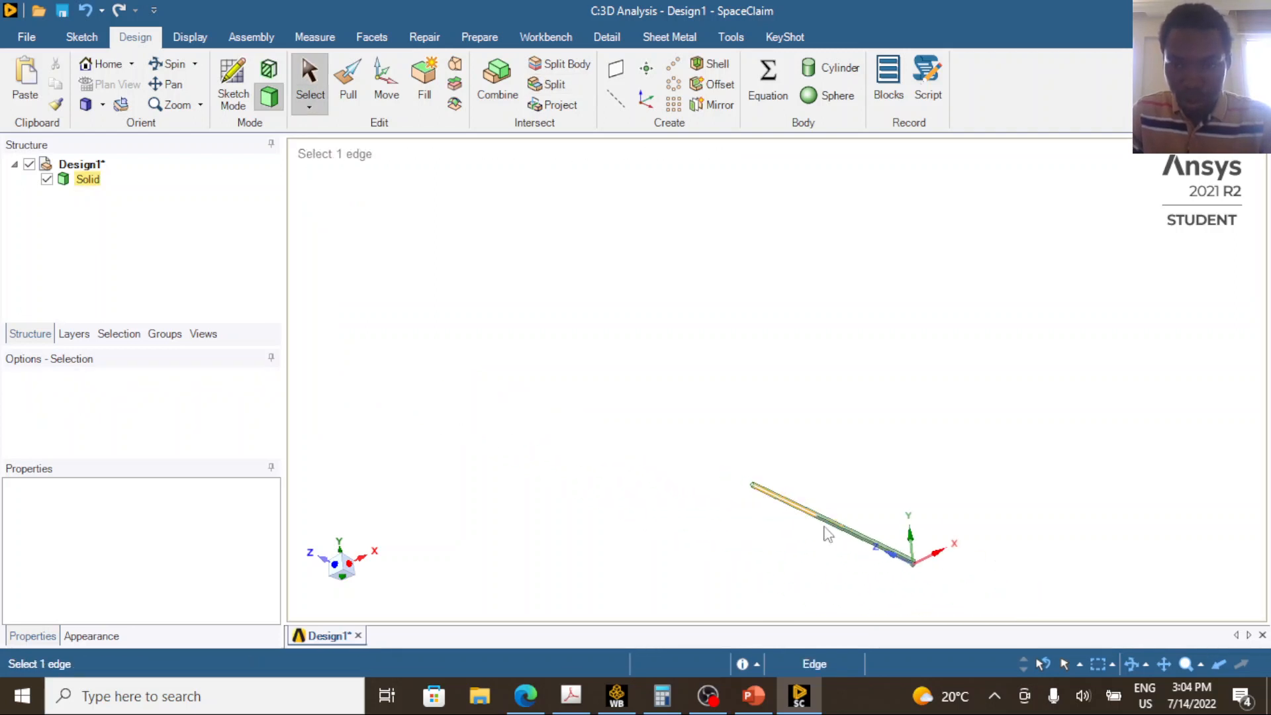
scroll(841, 546, up, 5)
scroll(797, 506, up, 2)
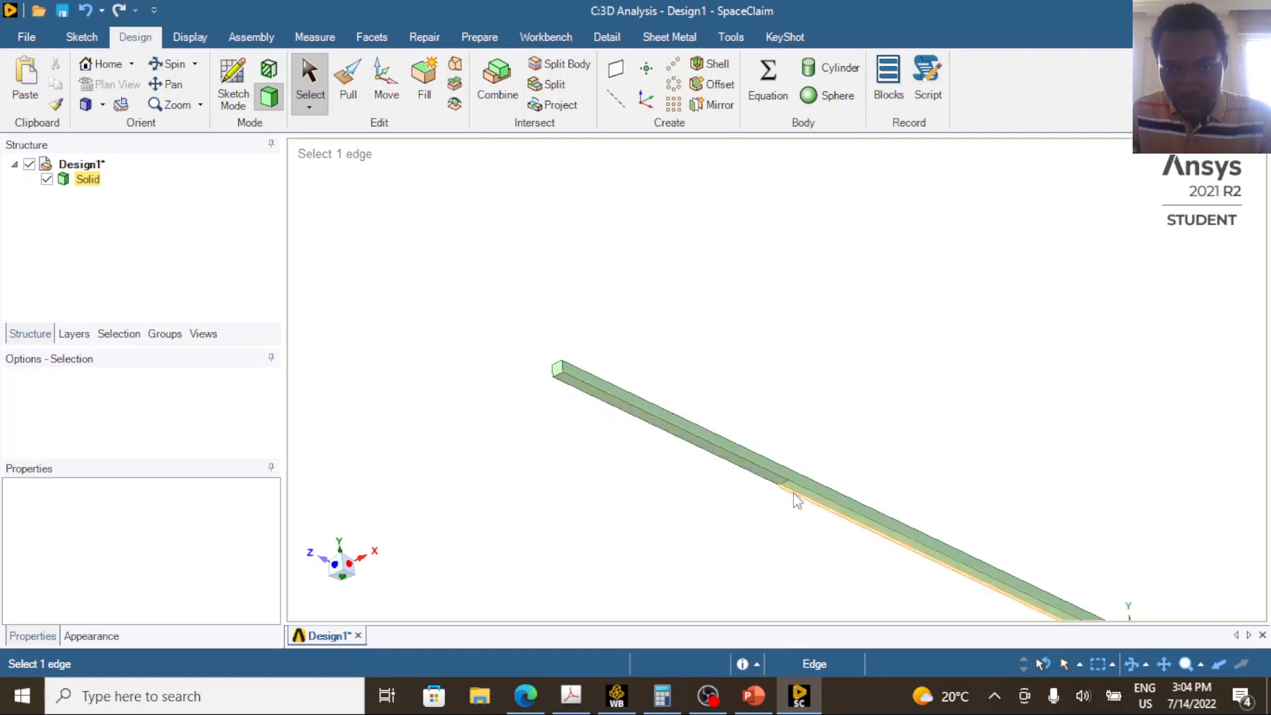
scroll(799, 497, up, 1)
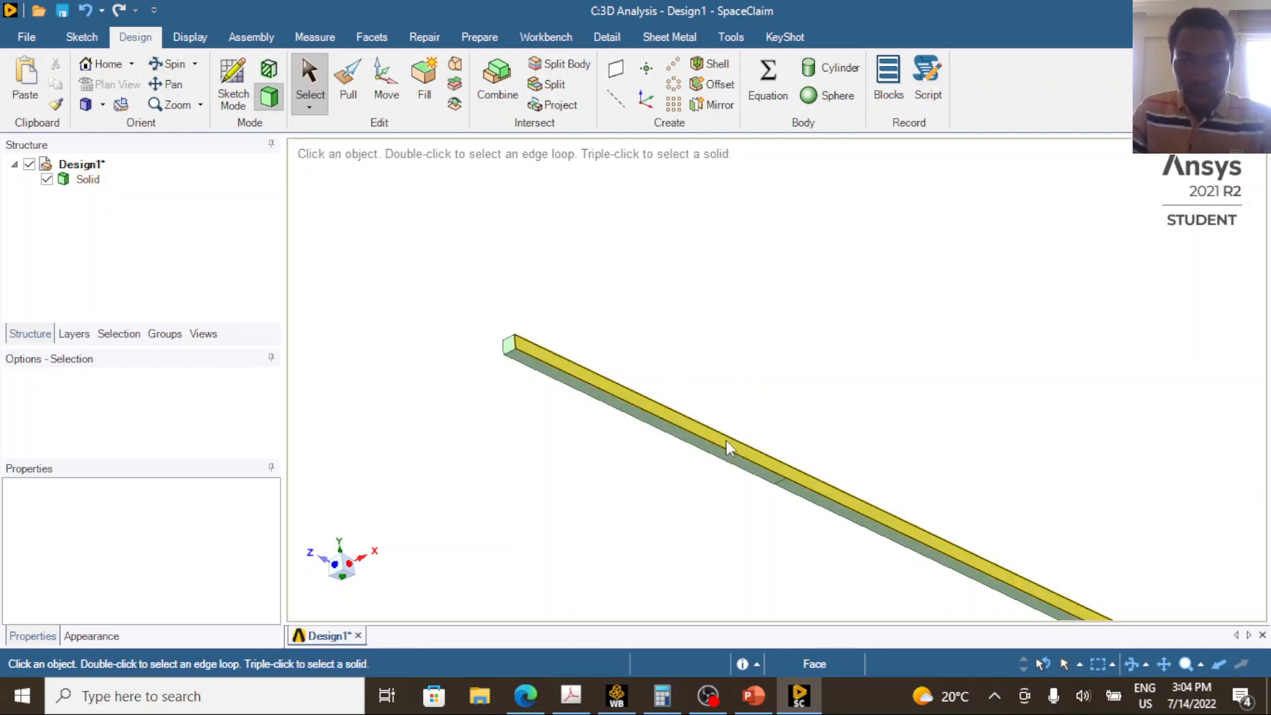
middle_drag(616, 495, 599, 562)
scroll(616, 497, down, 2)
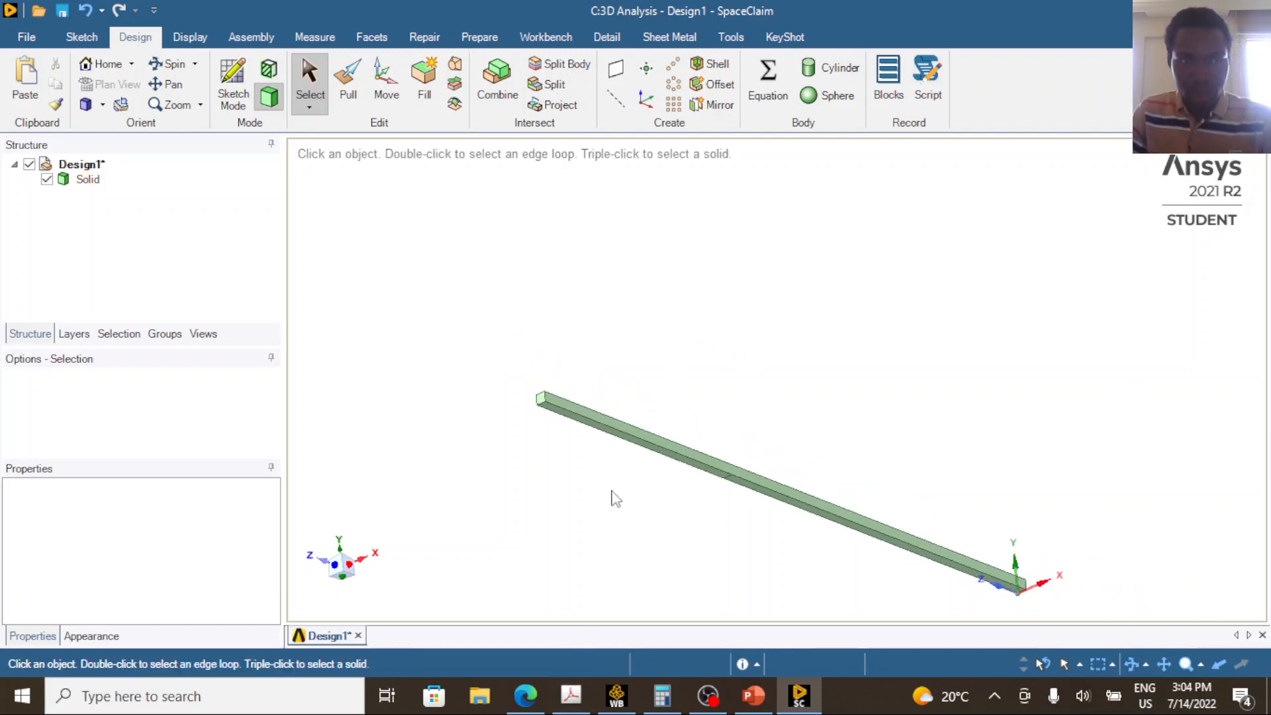
click(86, 106)
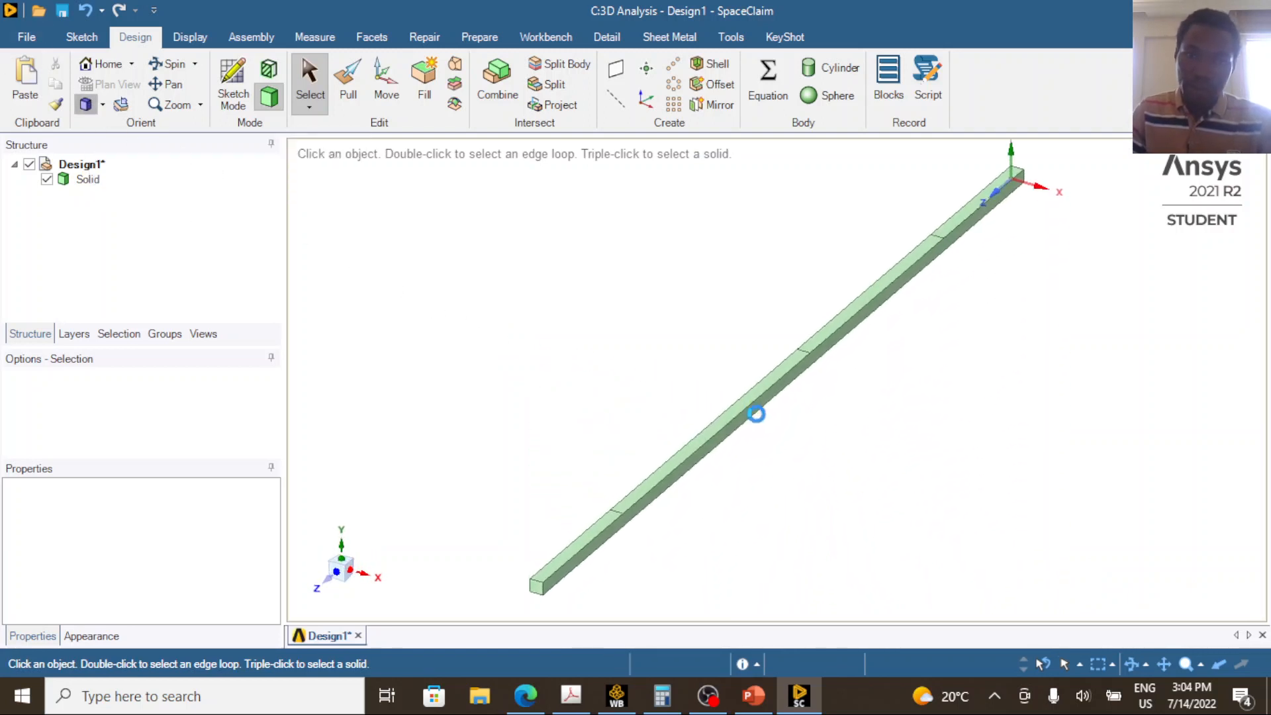
click(781, 382)
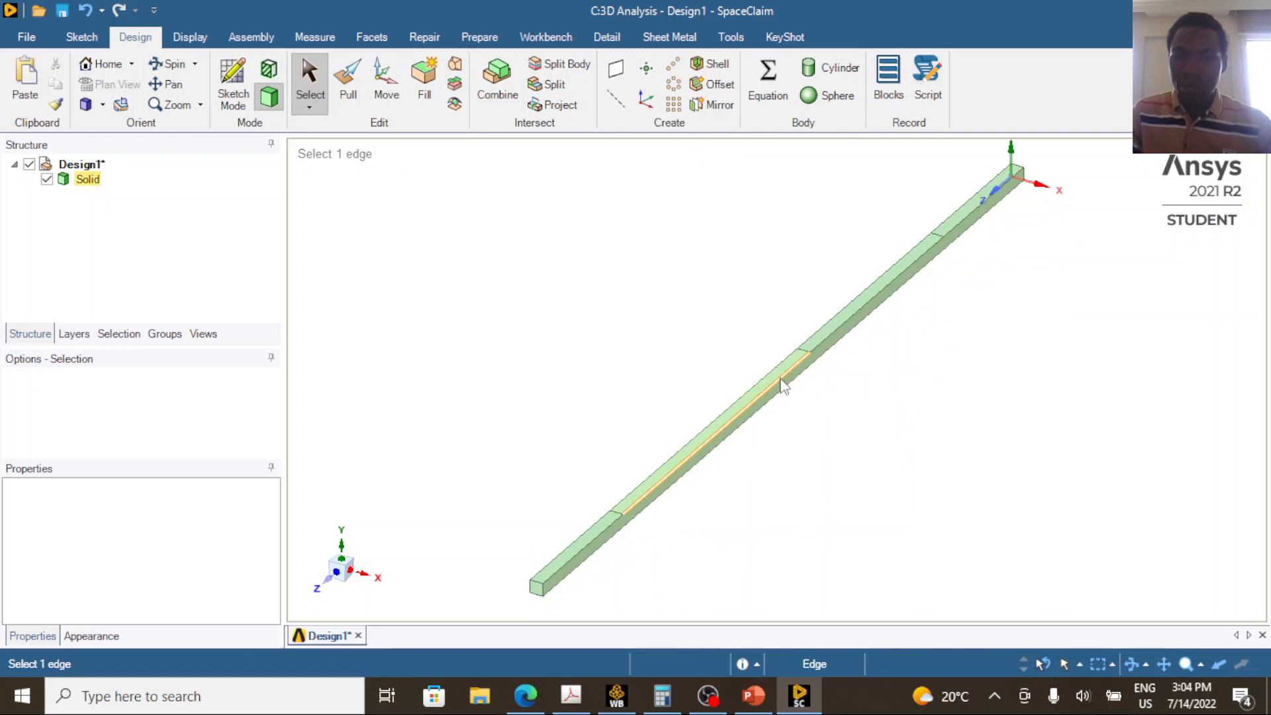
click(707, 377)
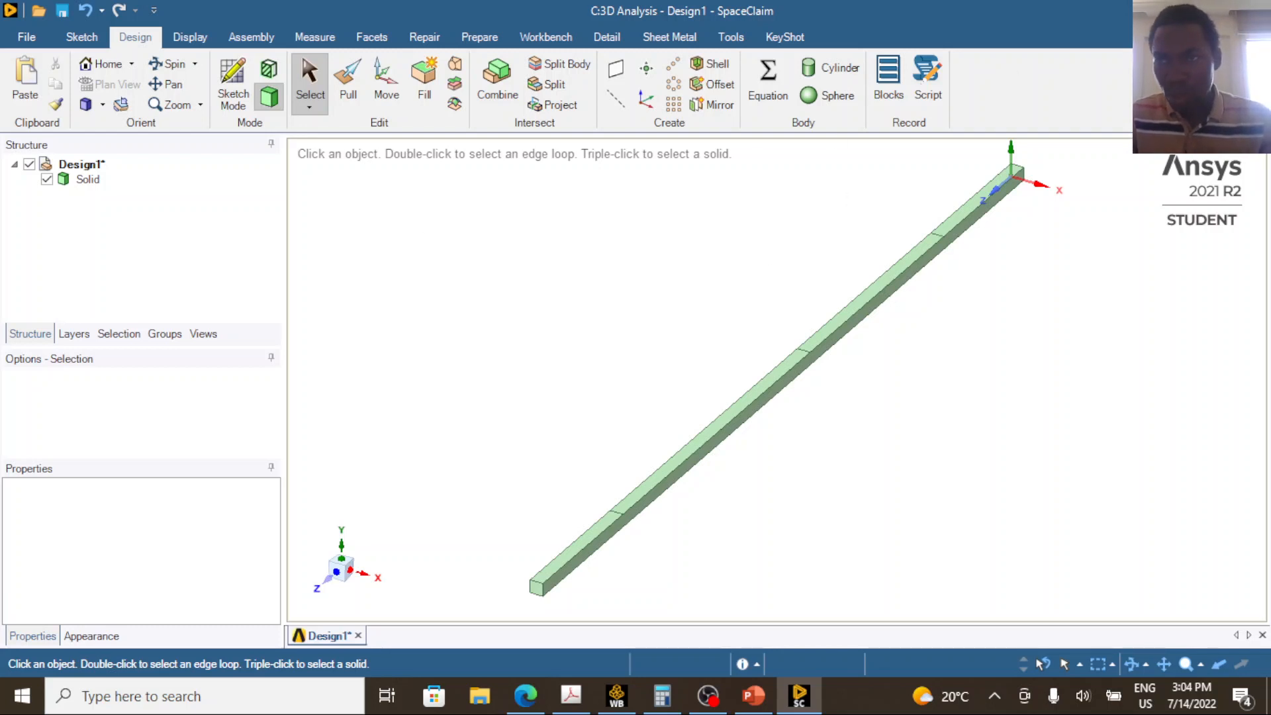
Save the beam geometry, switch to Workbench, and open the 3D Analysis system's Model in Mechanical.
key(ctrl+s)
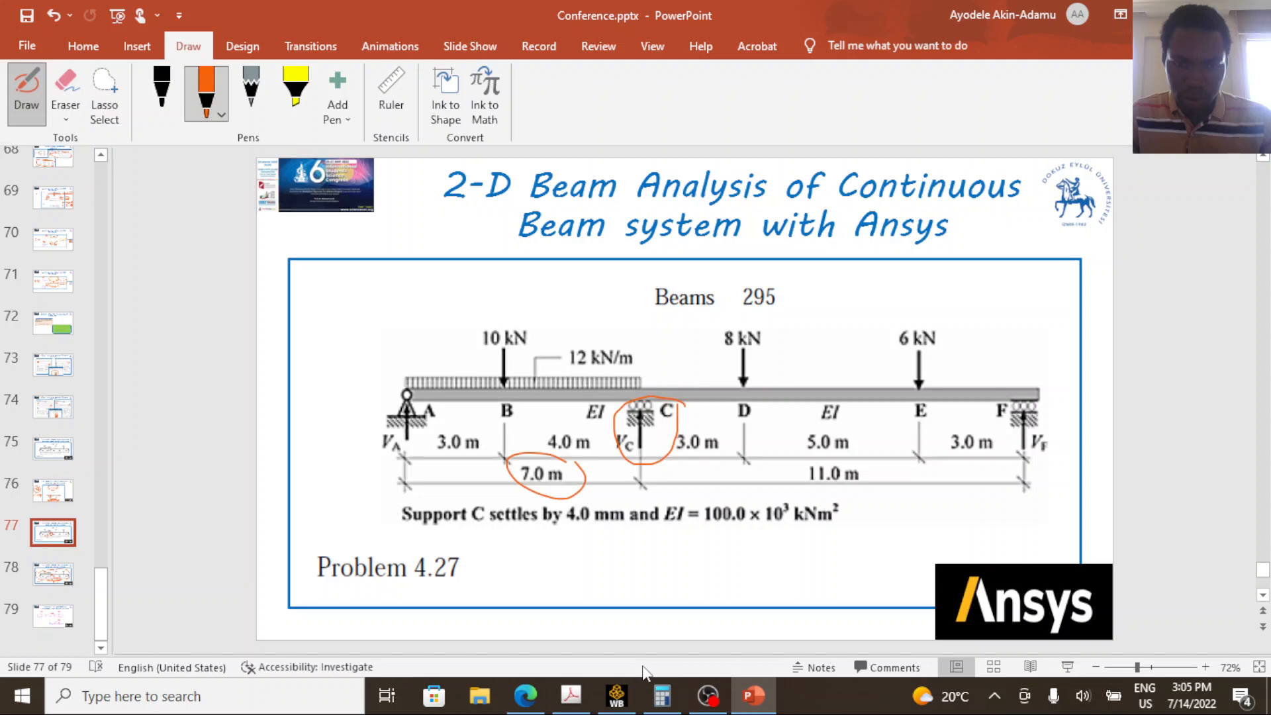
click(619, 696)
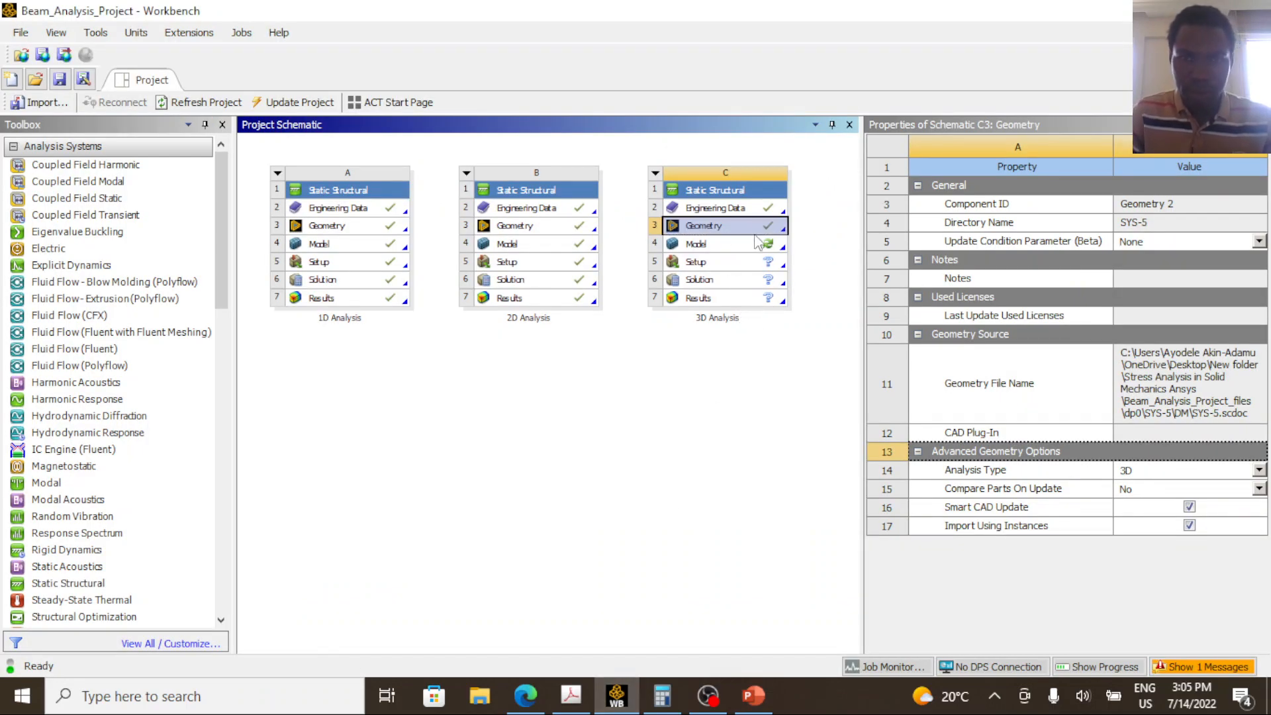
double_click(732, 243)
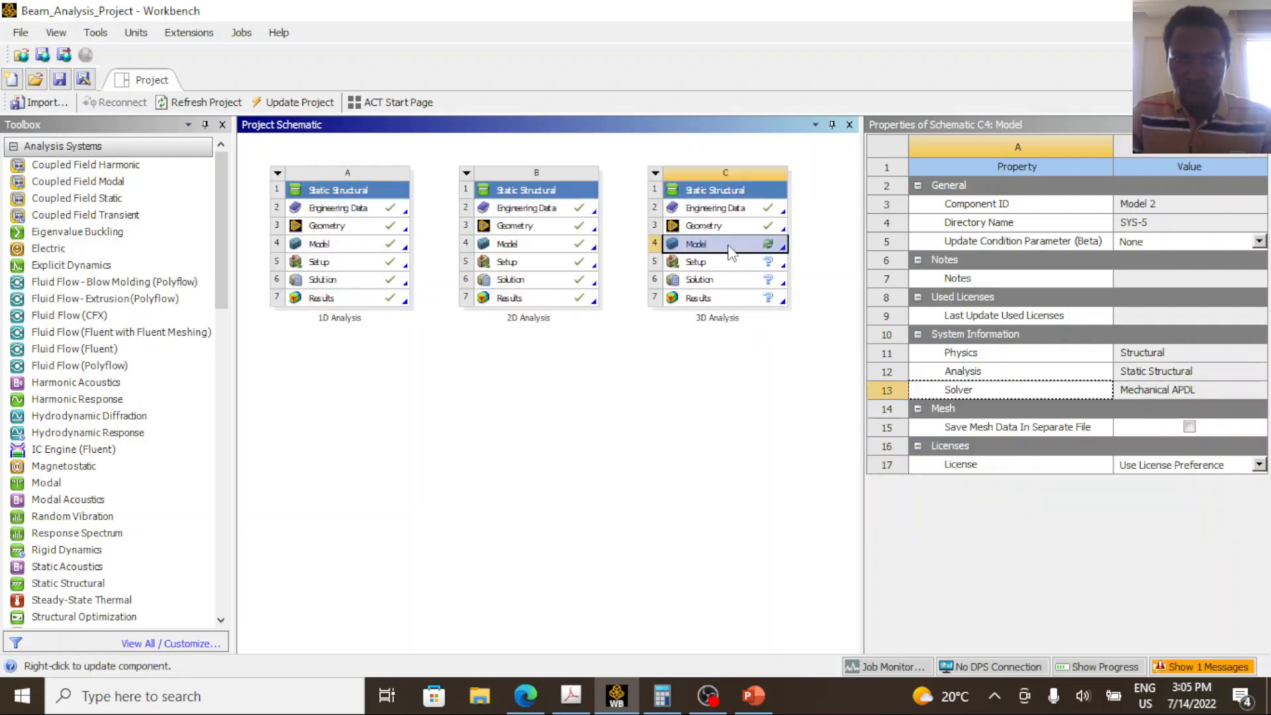
double_click(729, 246)
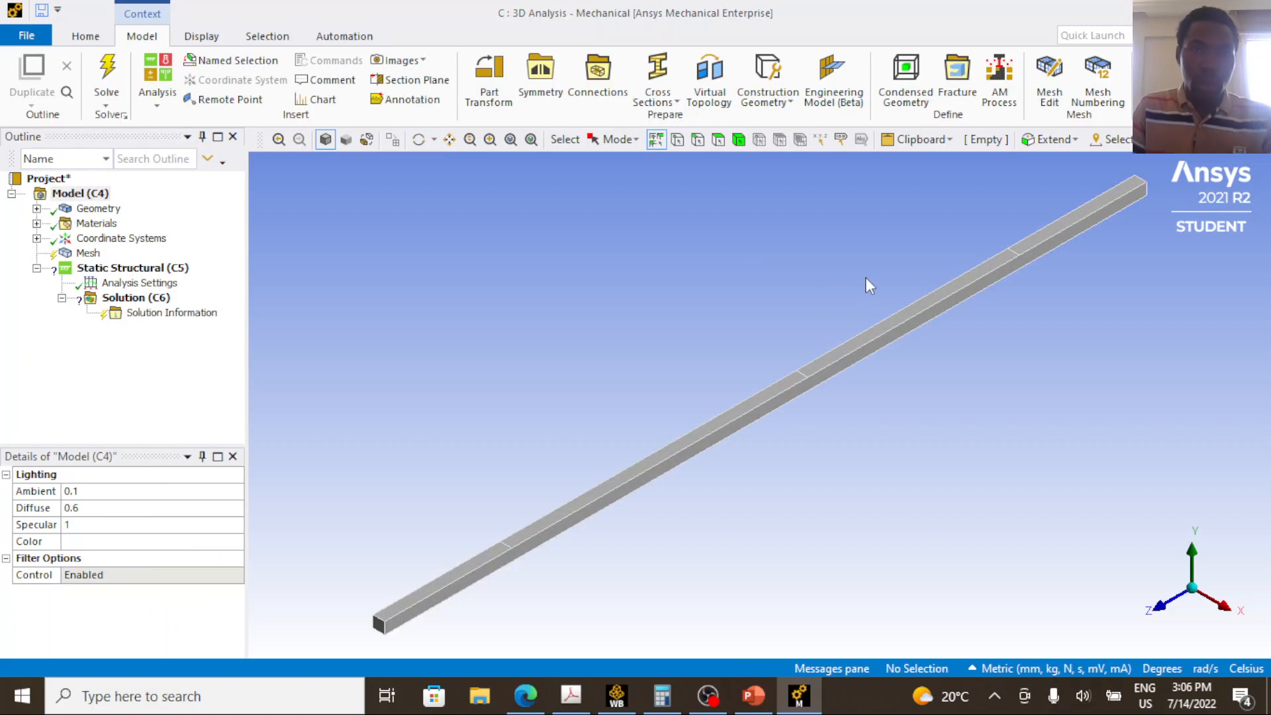
Assign the Steel material to the beam's solid body in the model's geometry.
scroll(876, 385, down, 2)
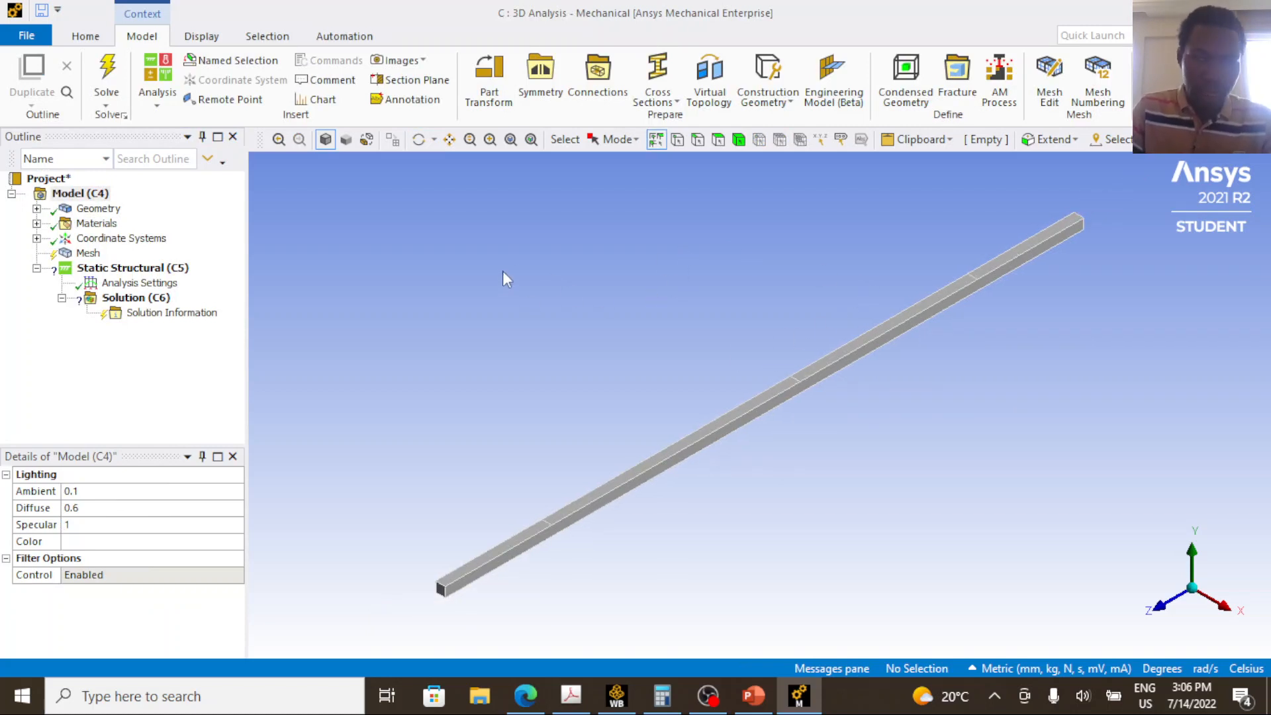
click(37, 208)
click(120, 229)
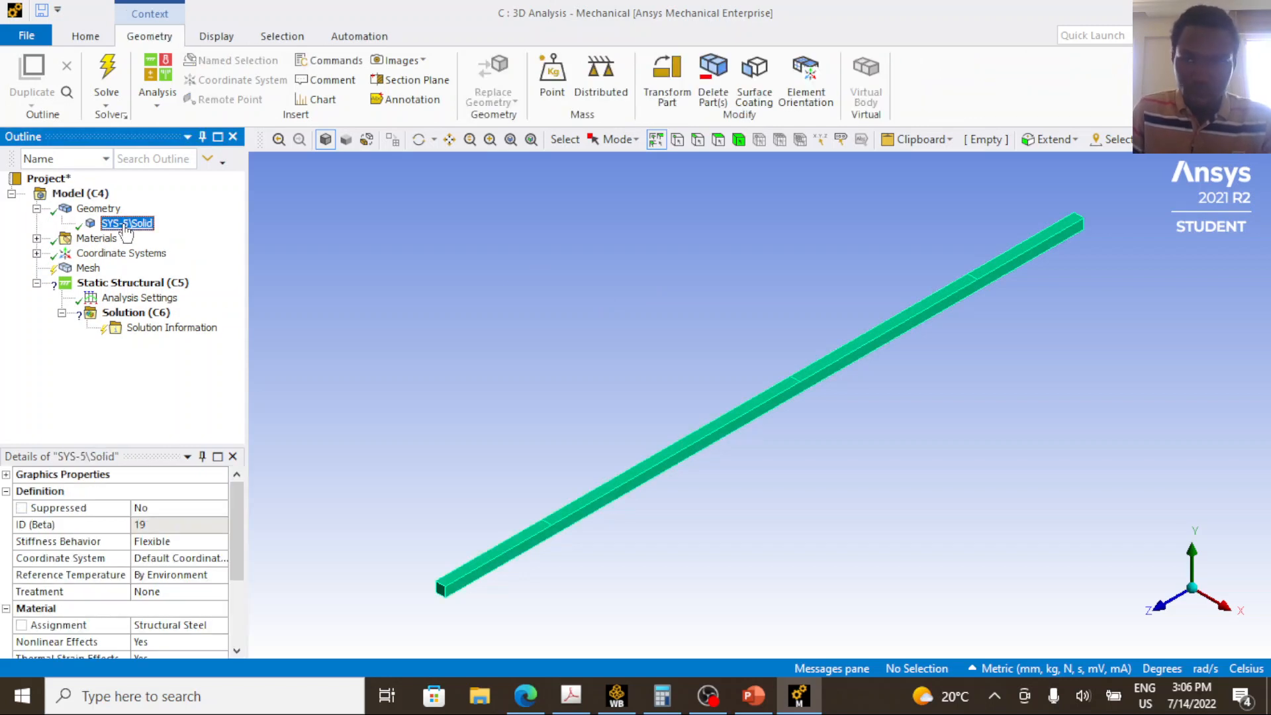
click(37, 239)
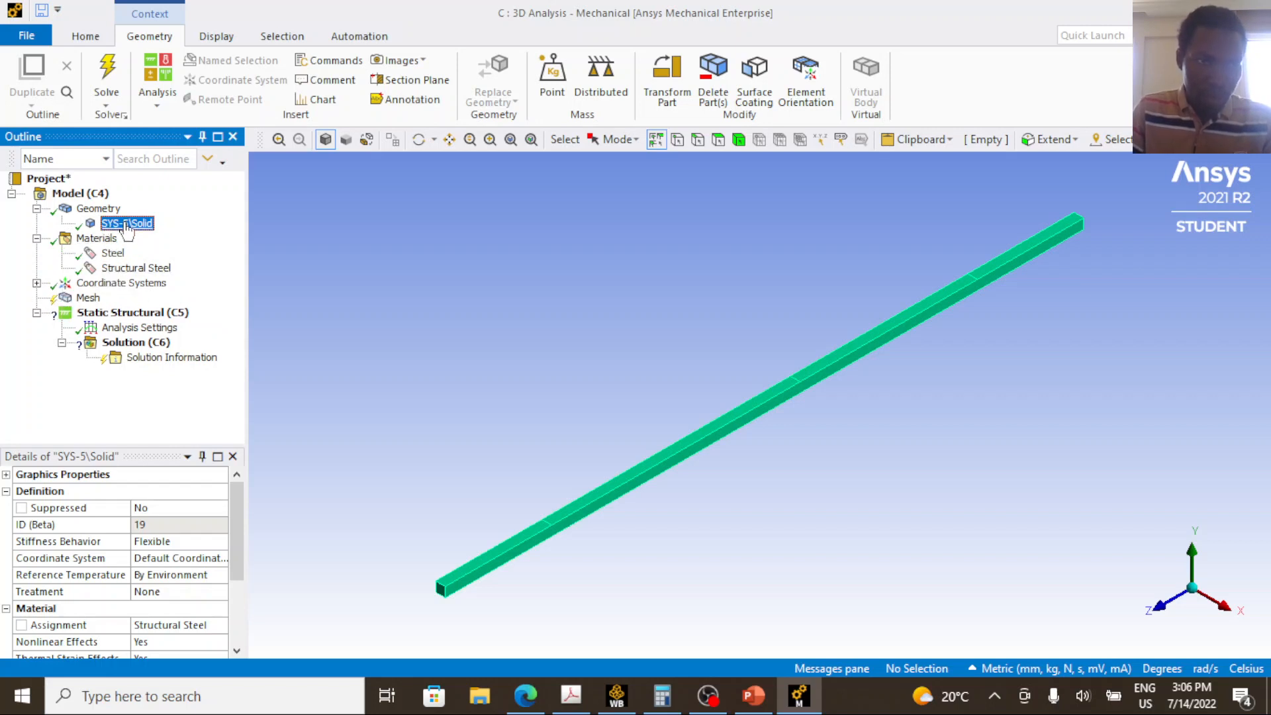
click(101, 209)
click(125, 223)
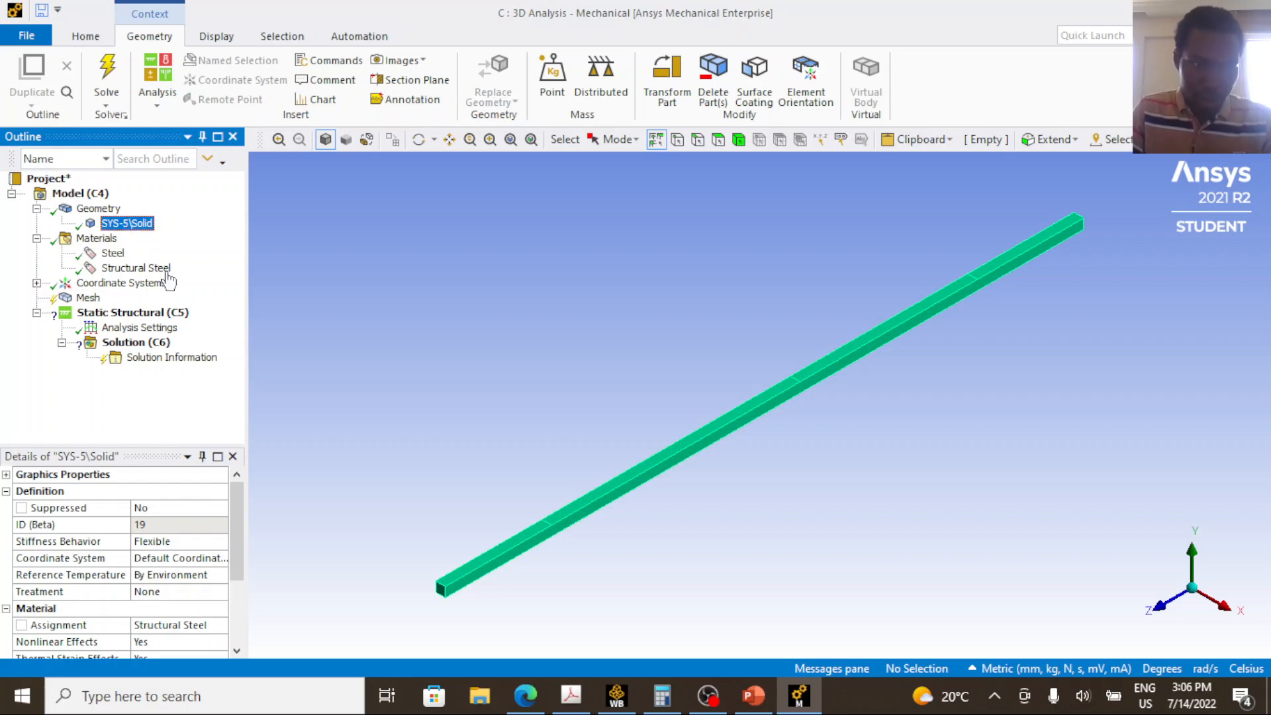
drag(246, 475, 339, 477)
scroll(252, 530, down, 1)
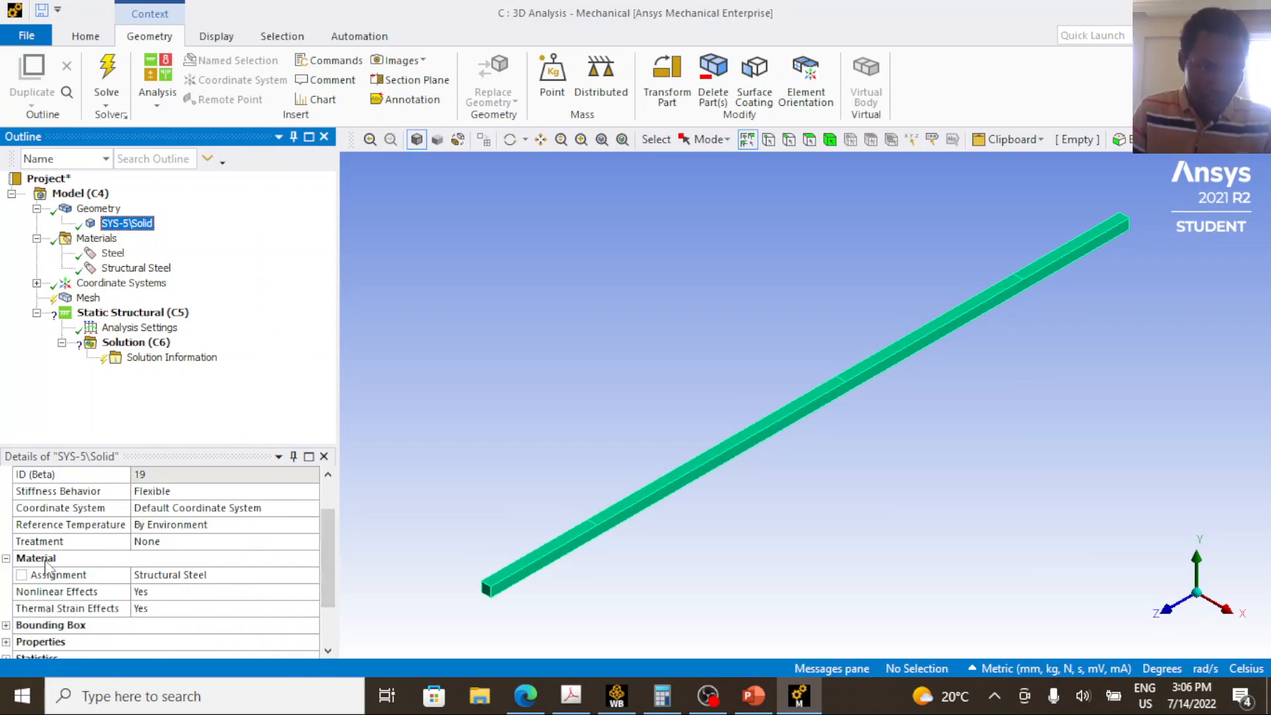
click(61, 579)
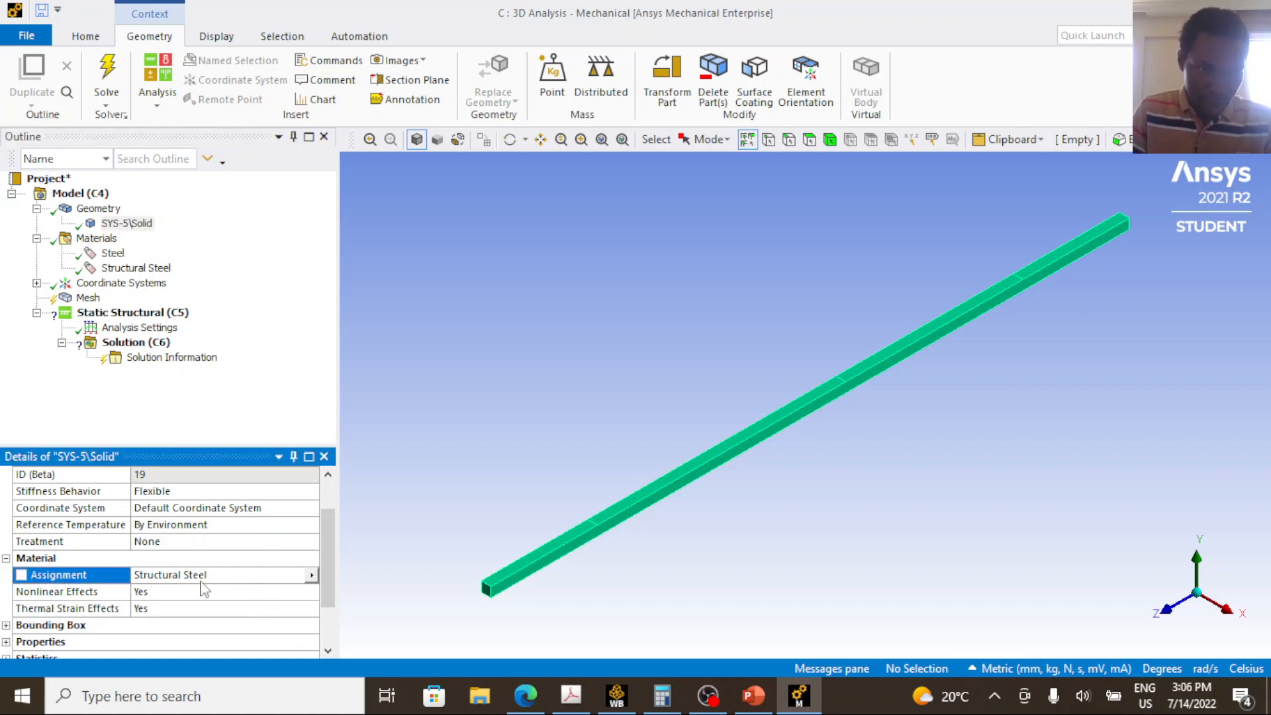
click(311, 575)
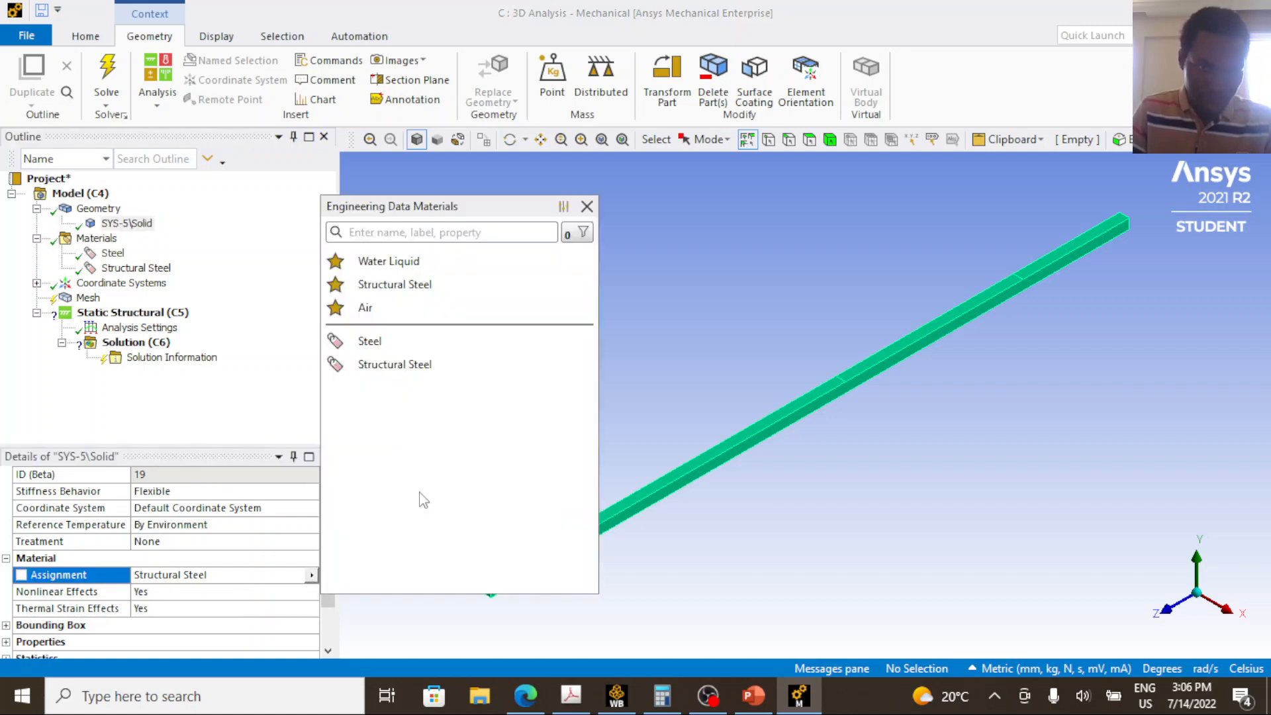
click(377, 343)
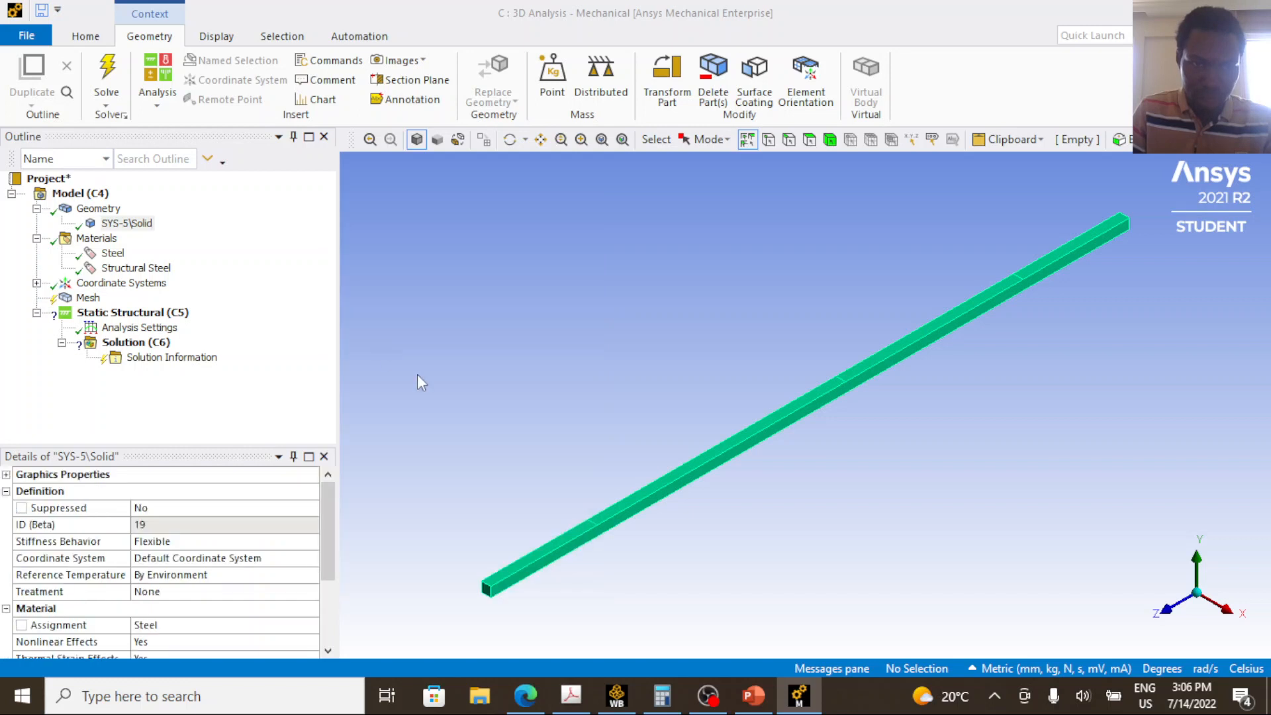
Insert a mesh Method control and scope it to the whole beam body.
click(99, 301)
right_click(103, 302)
mouse_move(226, 312)
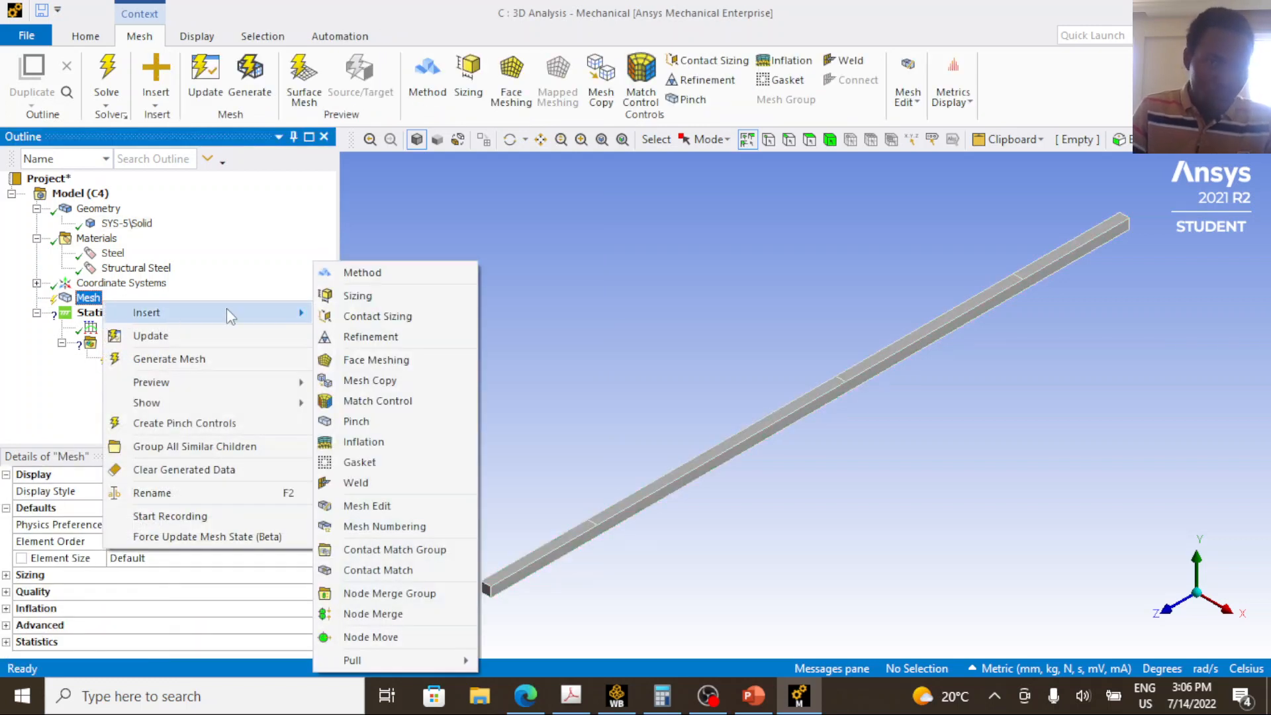
click(368, 276)
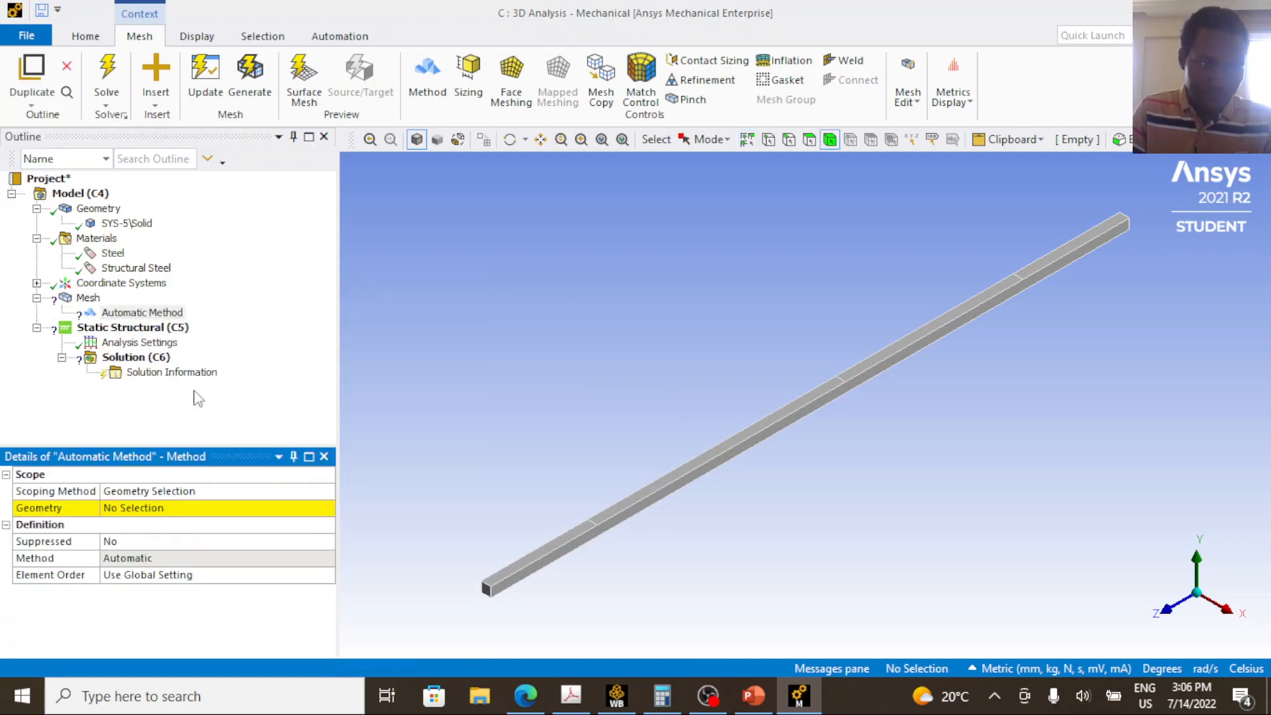
click(722, 460)
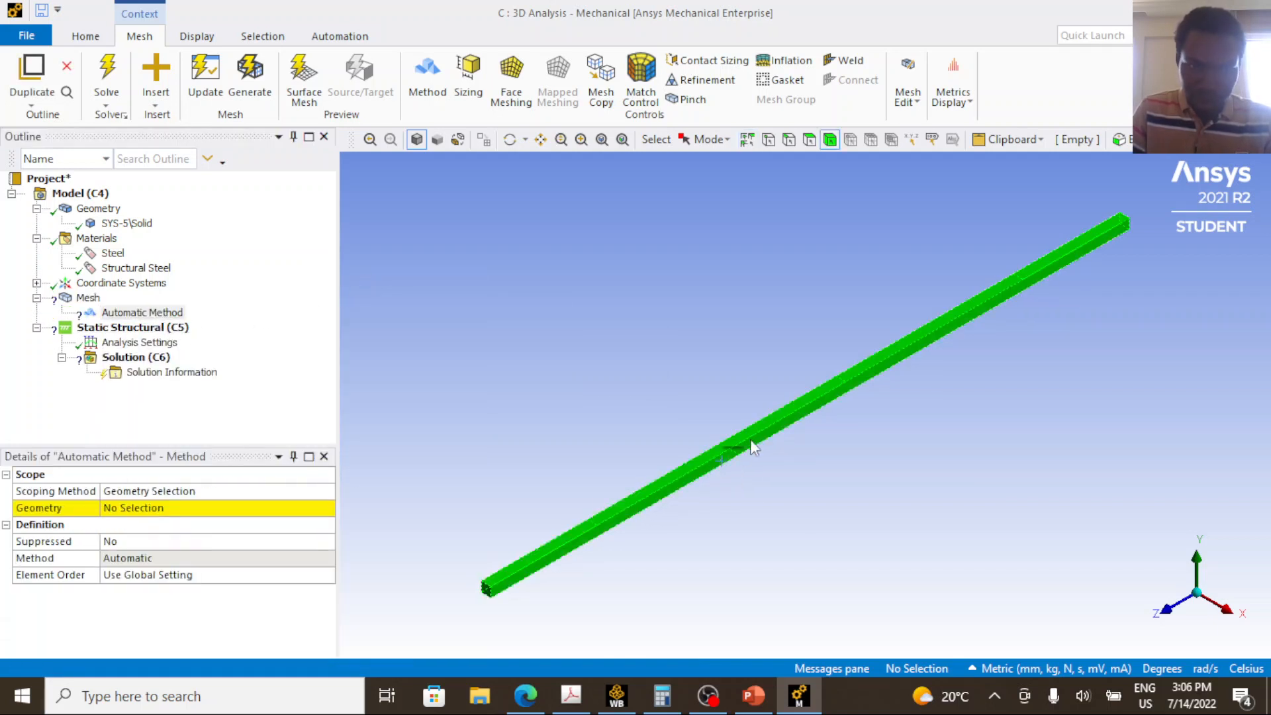
click(169, 517)
click(158, 518)
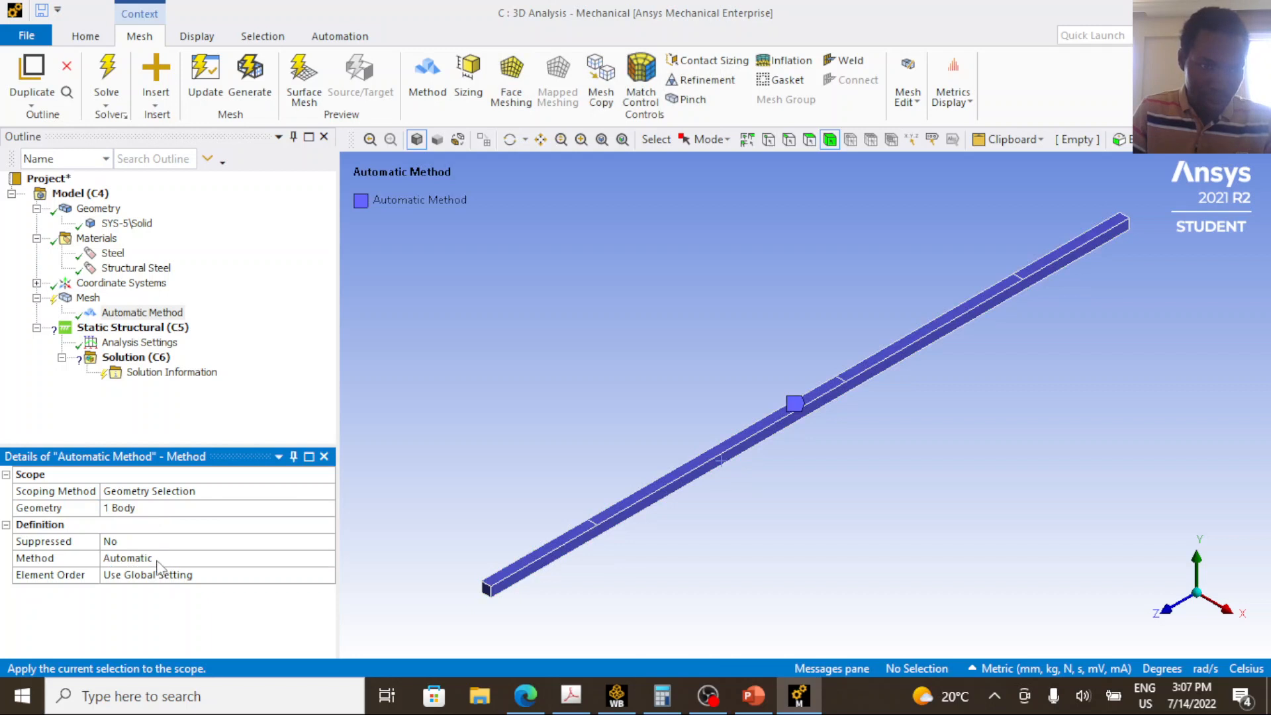
Check the element order options, and in the Acrobat PDF circle the rows of lower-noded and higher-noded three-dimensional elements.
click(182, 576)
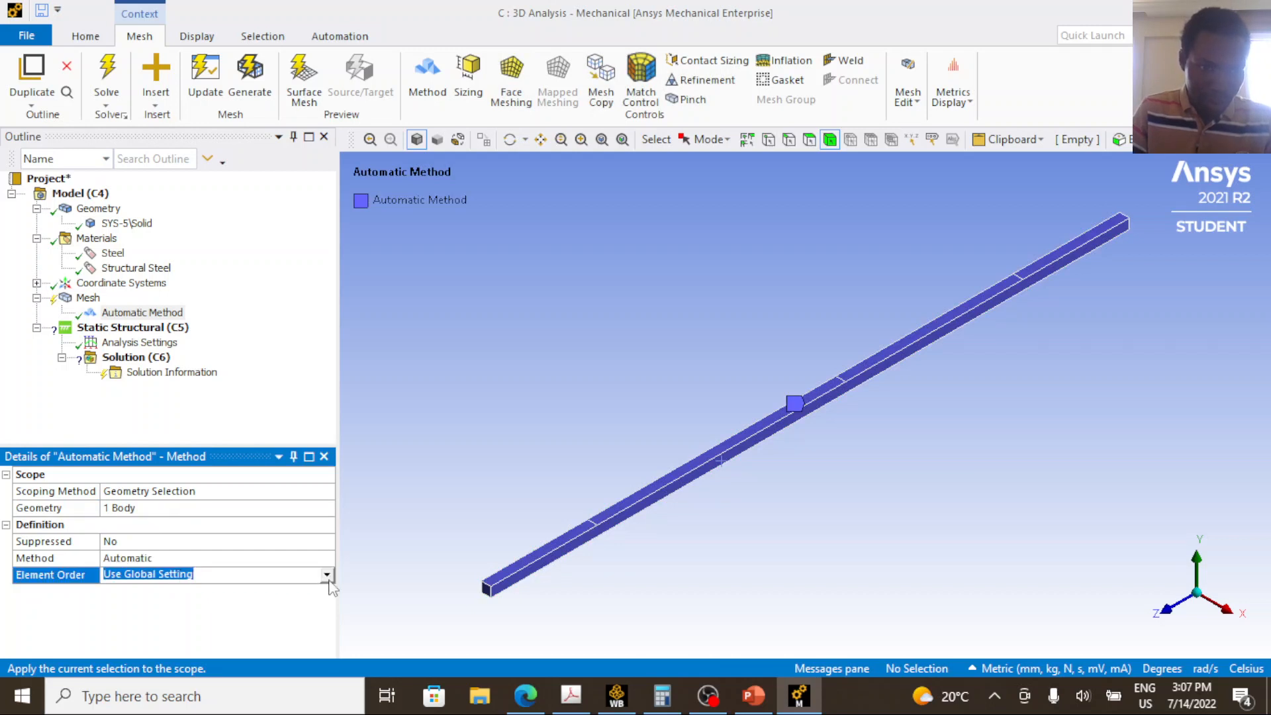
click(327, 576)
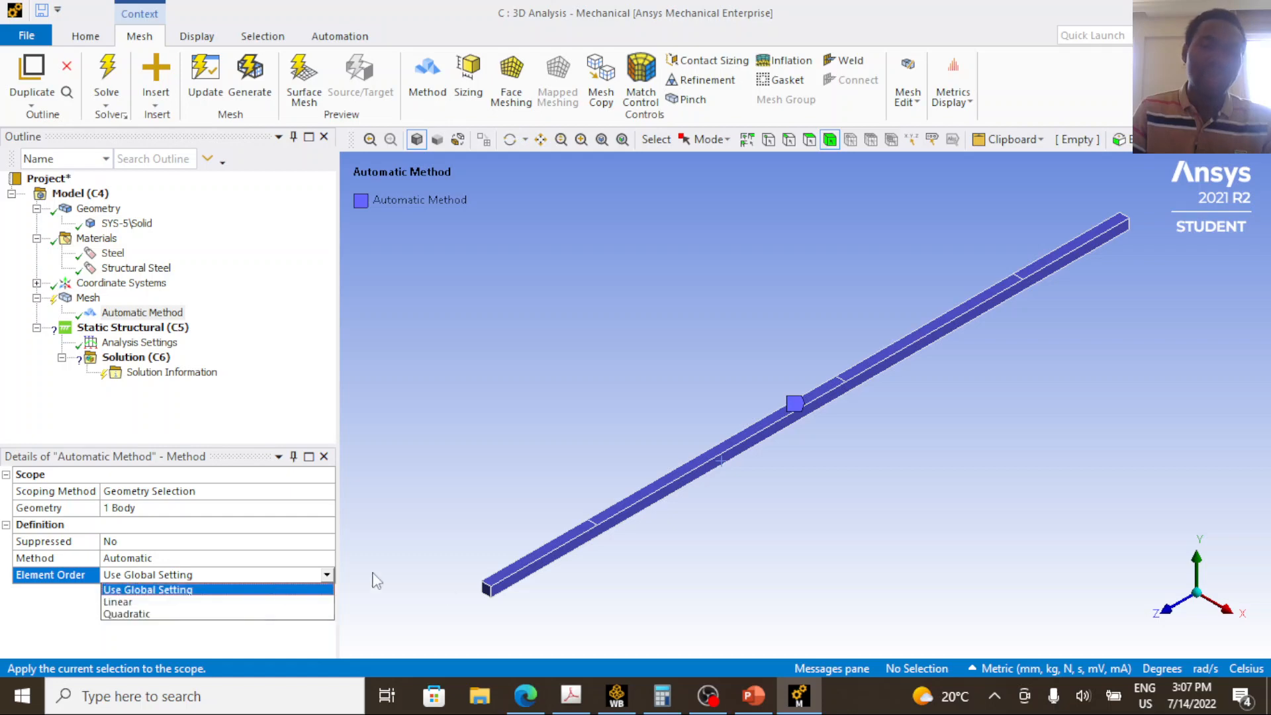
click(571, 696)
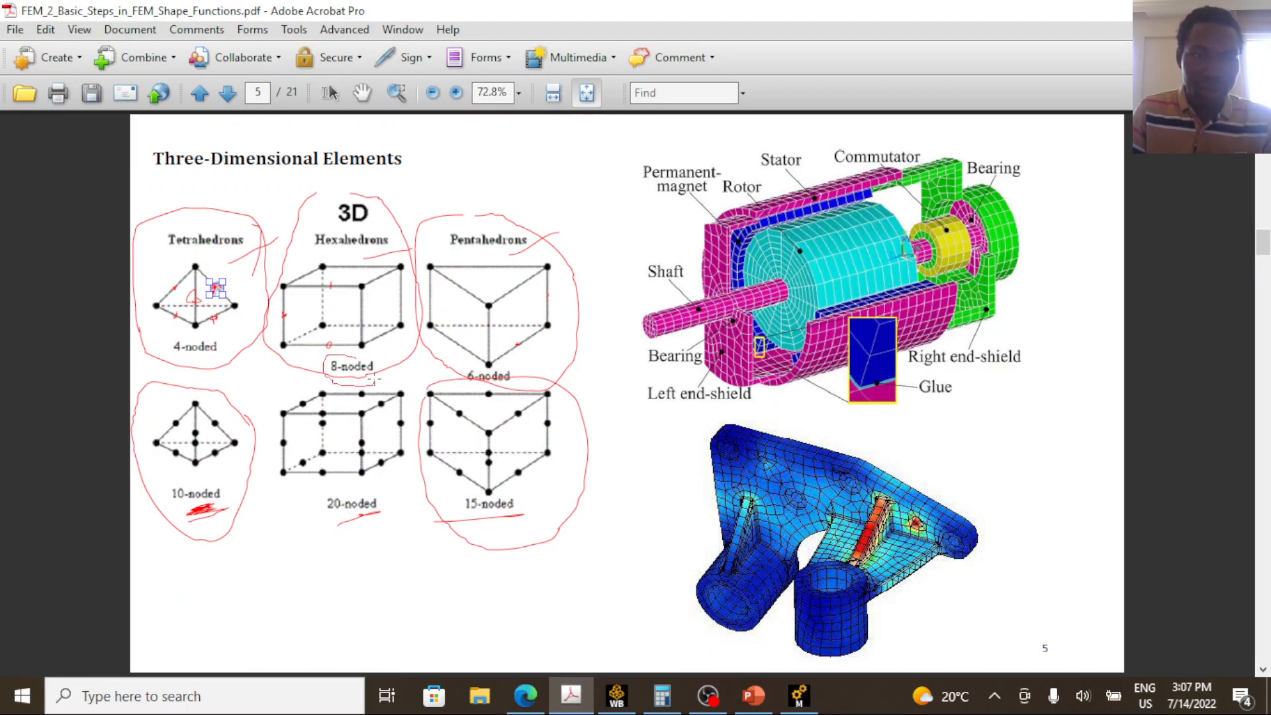
mouse_move(376, 379)
mouse_down()
mouse_move(353, 353)
mouse_move(369, 285)
mouse_up()
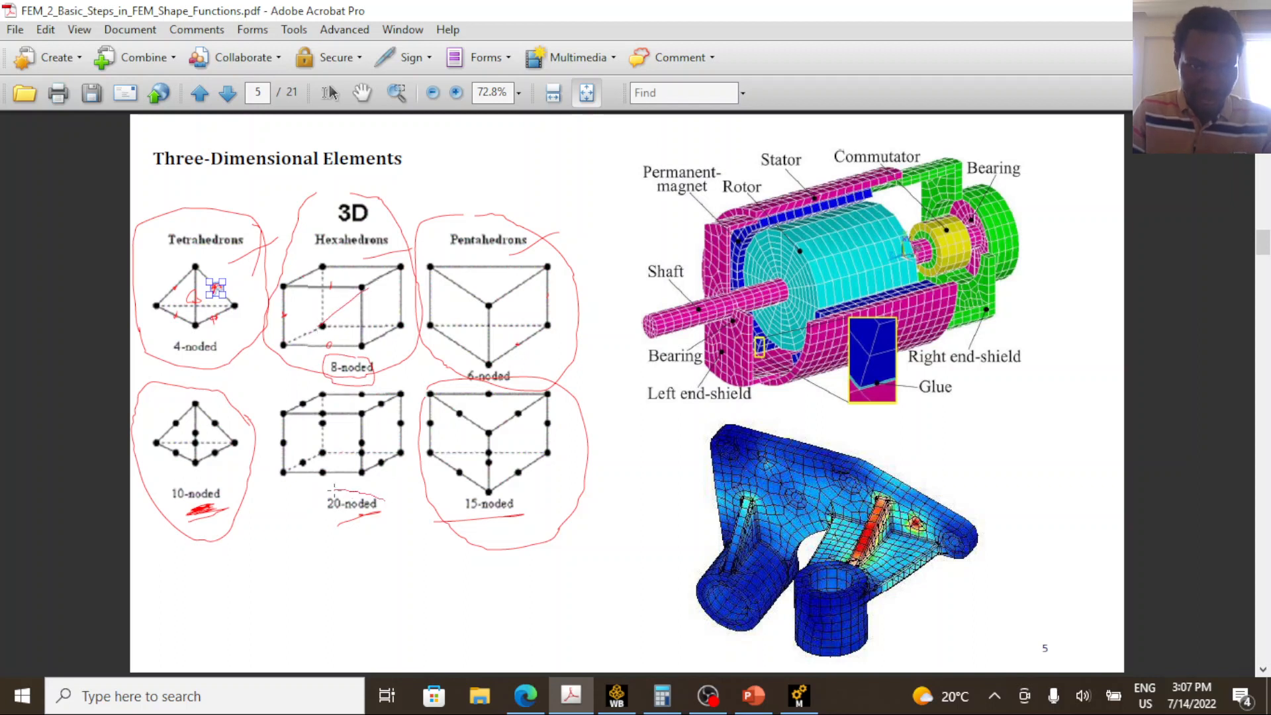
mouse_move(323, 528)
mouse_down()
mouse_move(372, 533)
mouse_move(383, 509)
mouse_up()
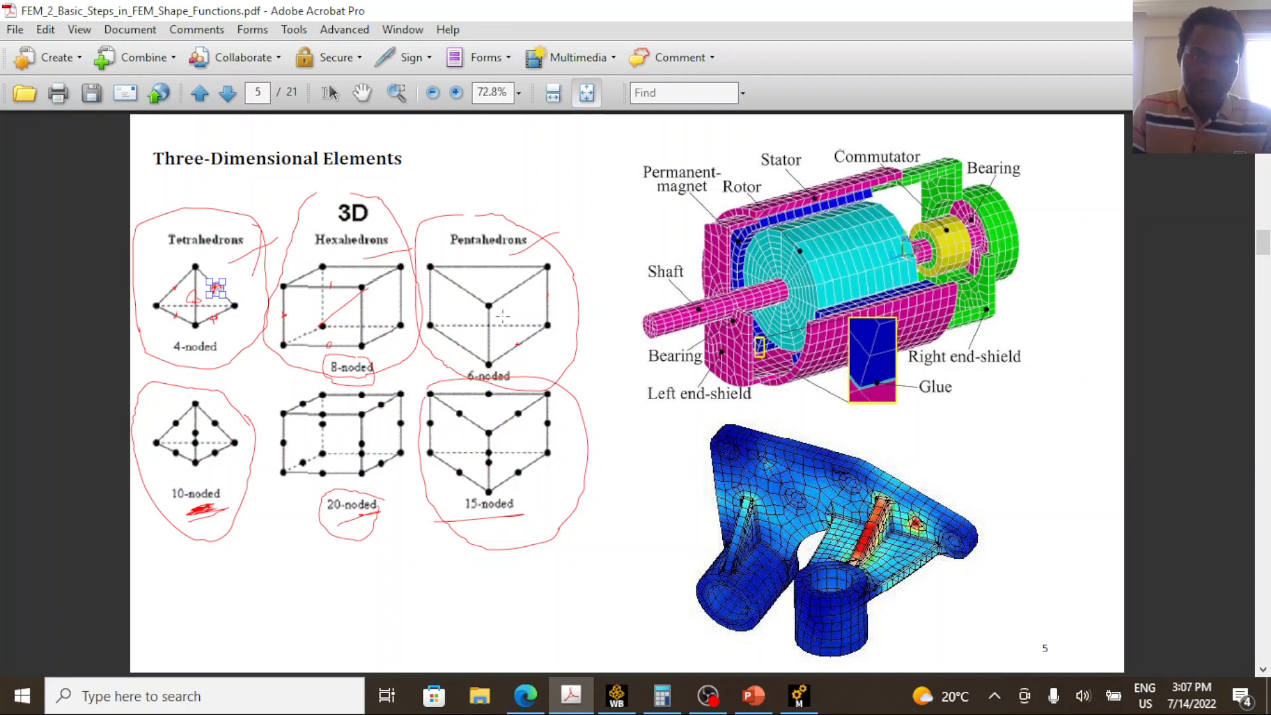
mouse_move(118, 352)
mouse_down()
mouse_move(265, 398)
mouse_move(456, 389)
mouse_move(582, 306)
mouse_move(436, 214)
mouse_move(147, 210)
mouse_up()
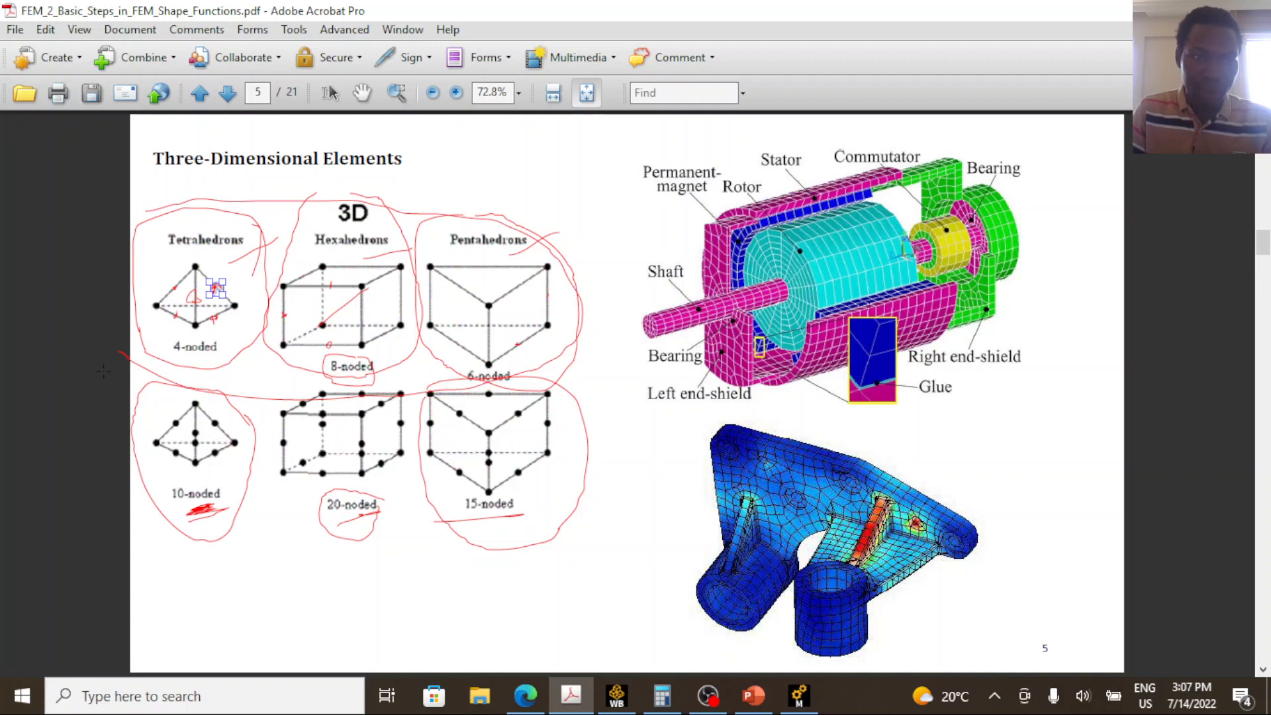
mouse_move(104, 371)
mouse_down()
mouse_move(556, 366)
mouse_move(596, 553)
mouse_move(118, 545)
mouse_move(128, 405)
mouse_up()
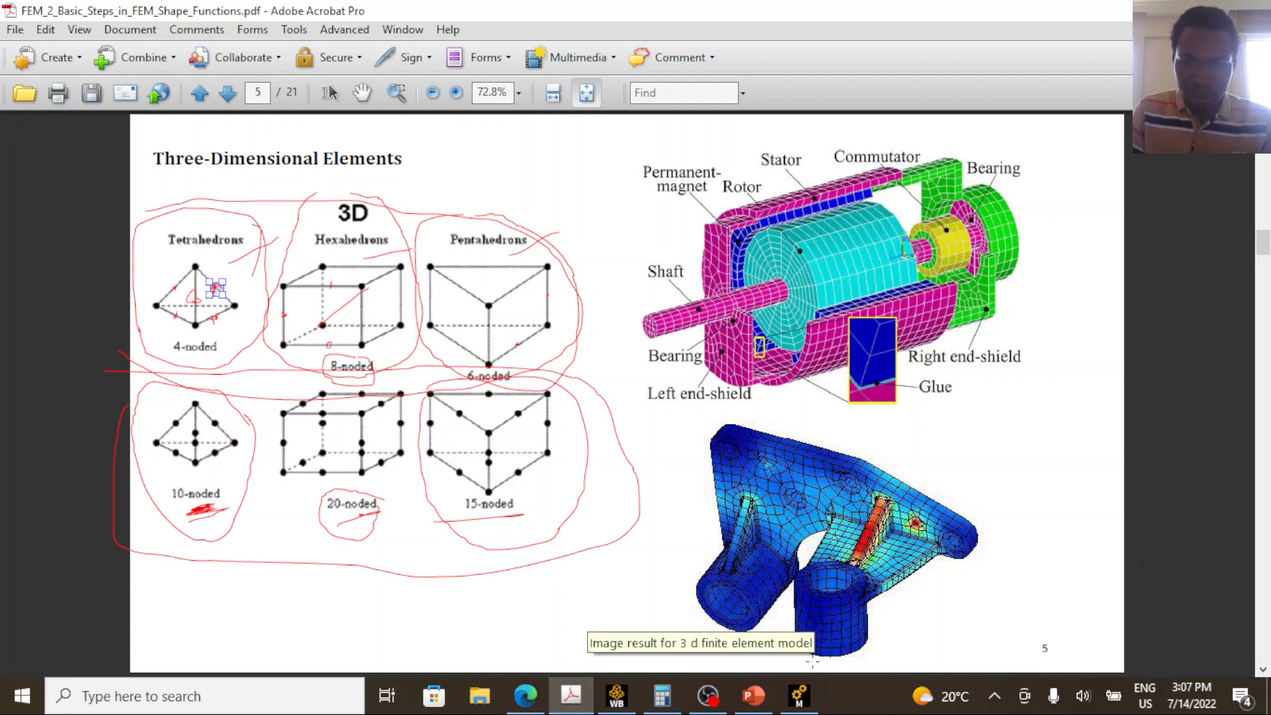
Return to Mechanical and set the mesh method control's element order to Quadratic, keeping the method on Automatic.
click(800, 695)
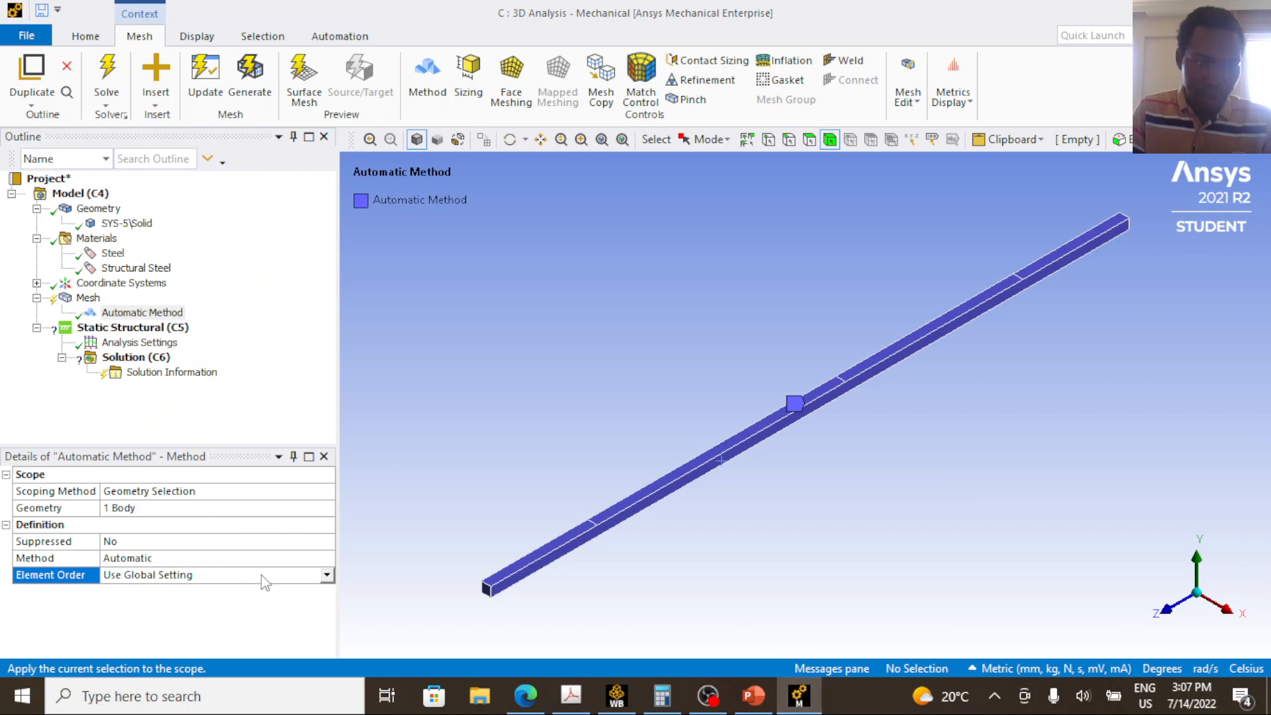
click(268, 576)
click(327, 576)
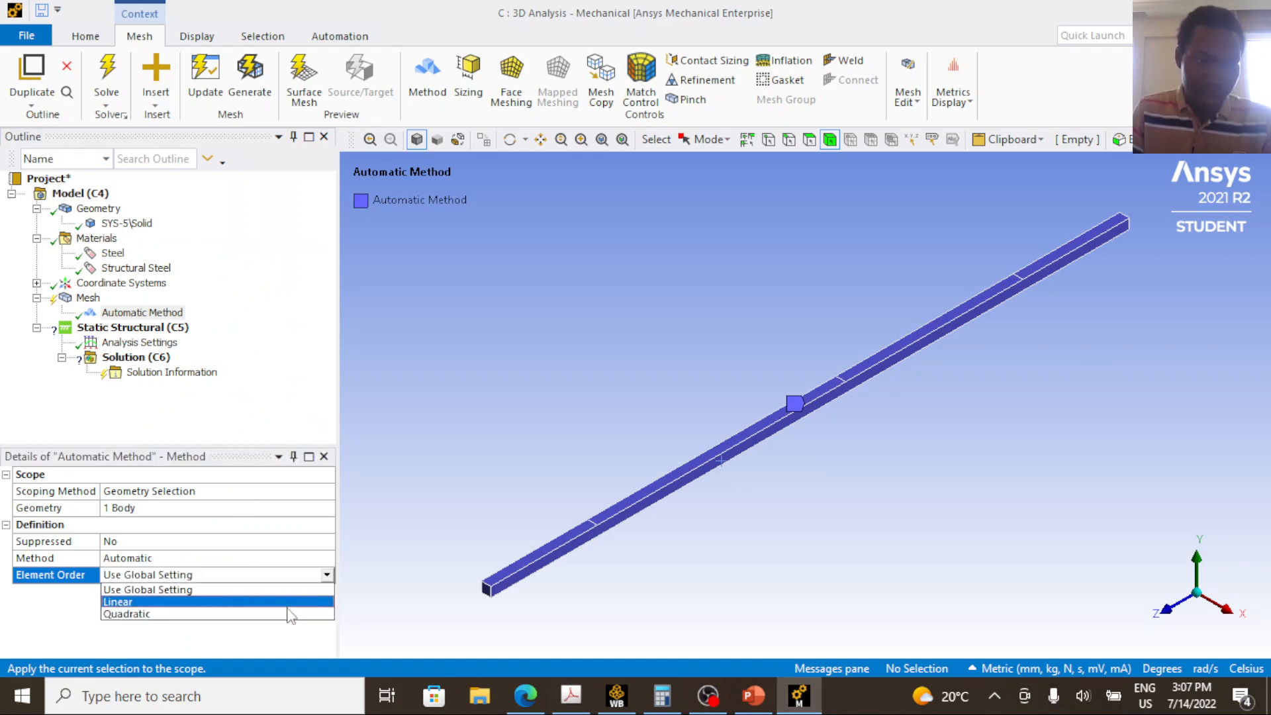
click(290, 614)
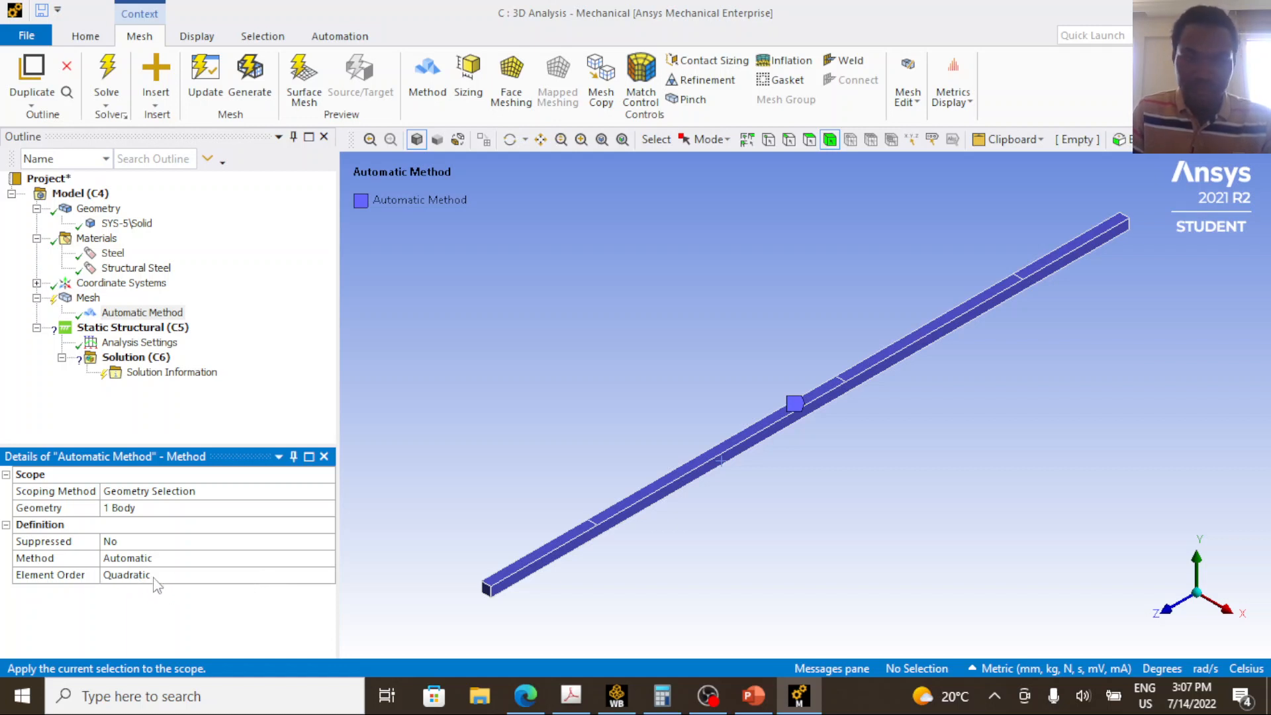
click(167, 562)
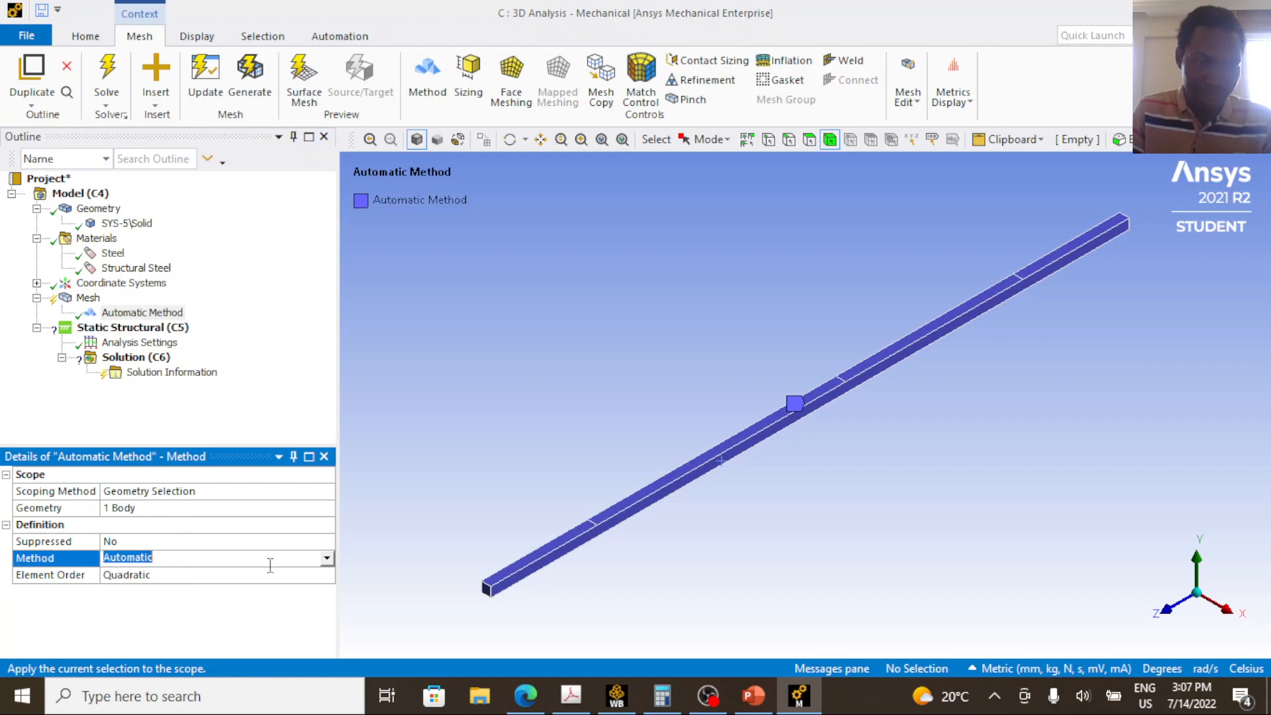
click(327, 560)
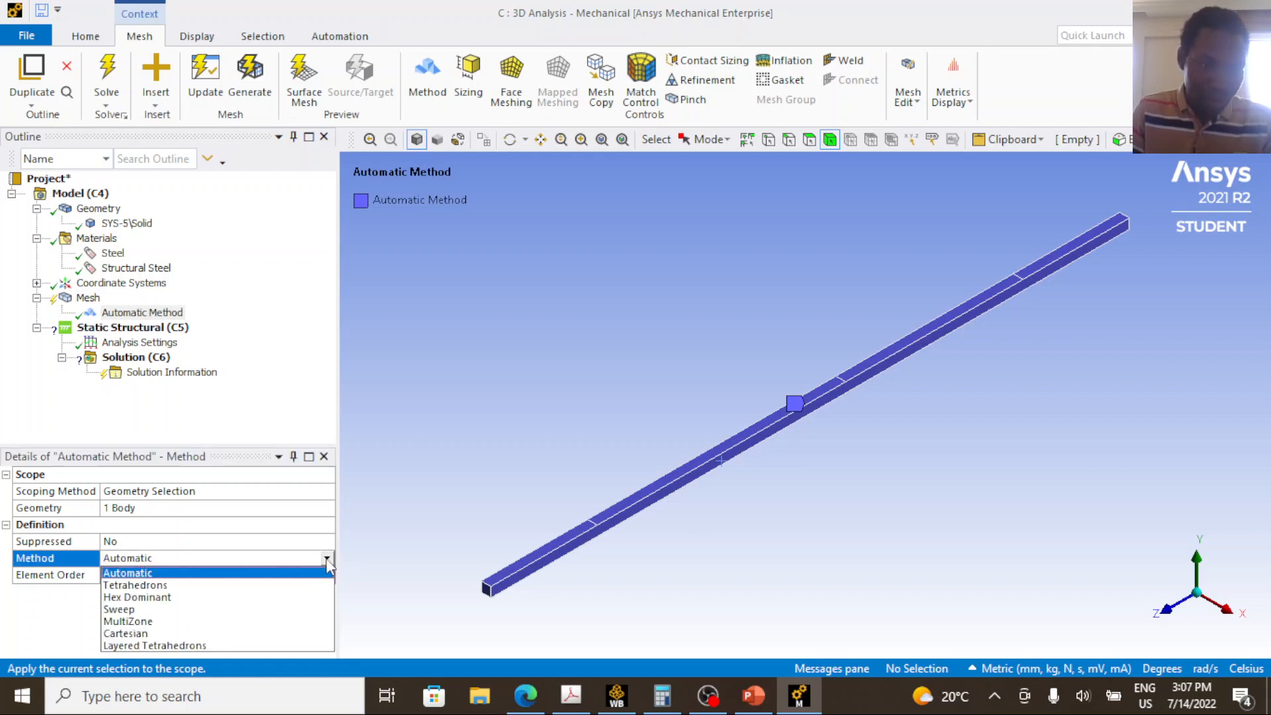
click(241, 573)
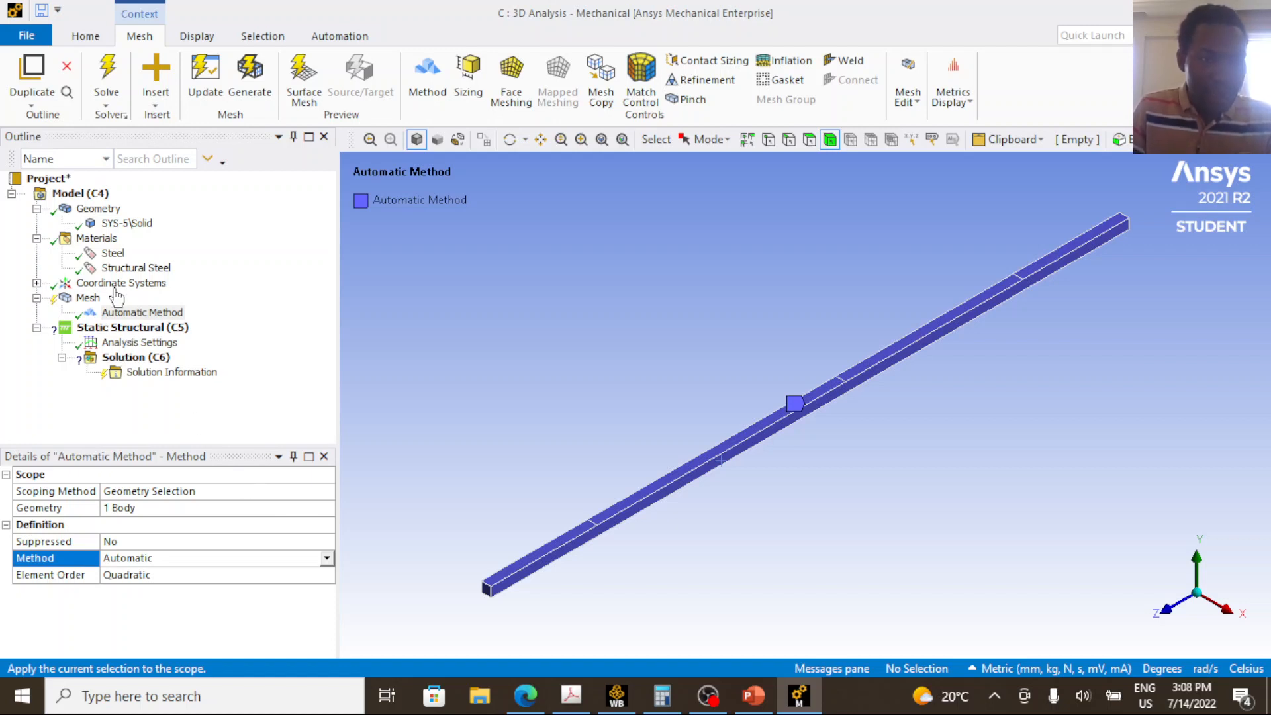
Insert a mesh Sizing control and scope it to the whole beam body.
click(89, 298)
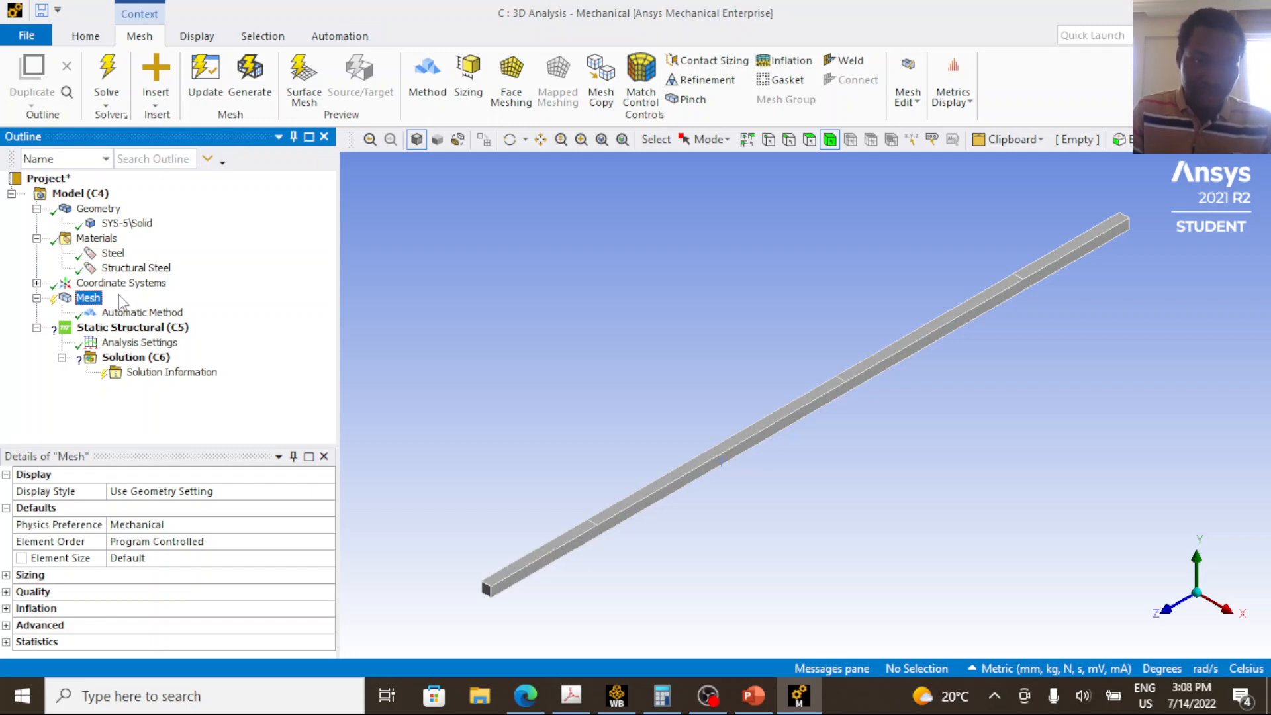
right_click(93, 302)
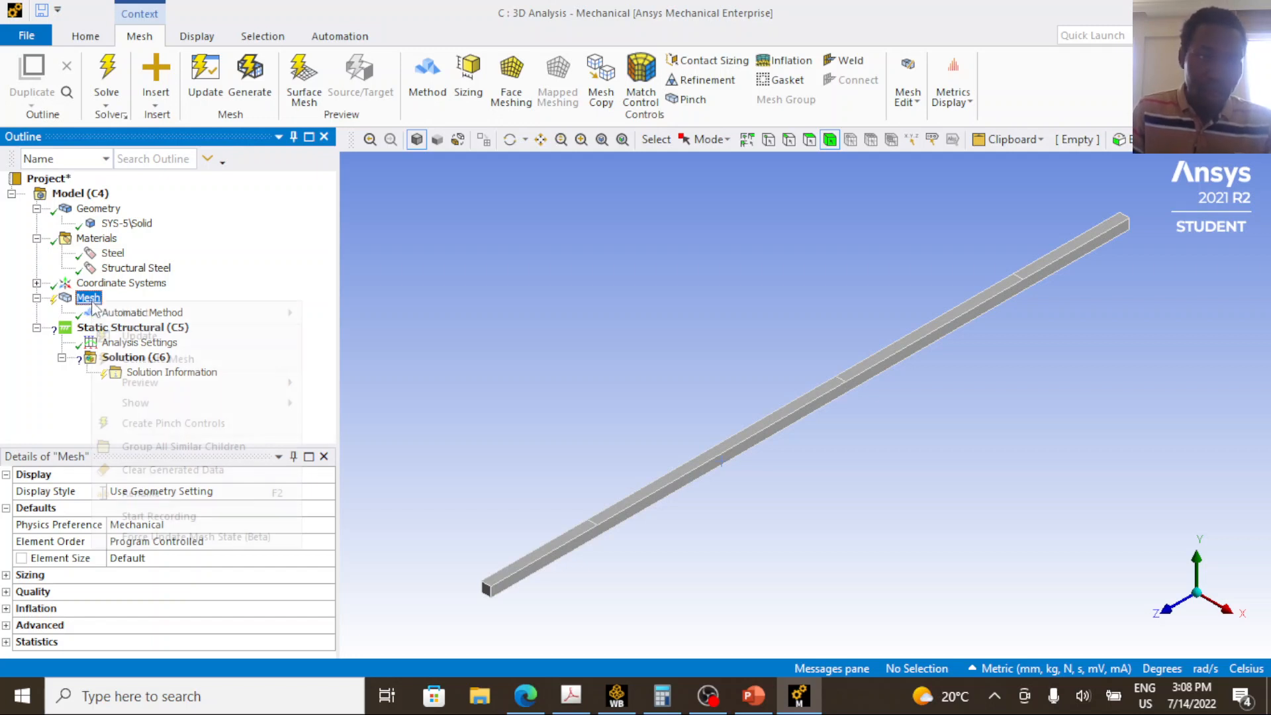
mouse_move(233, 312)
click(333, 296)
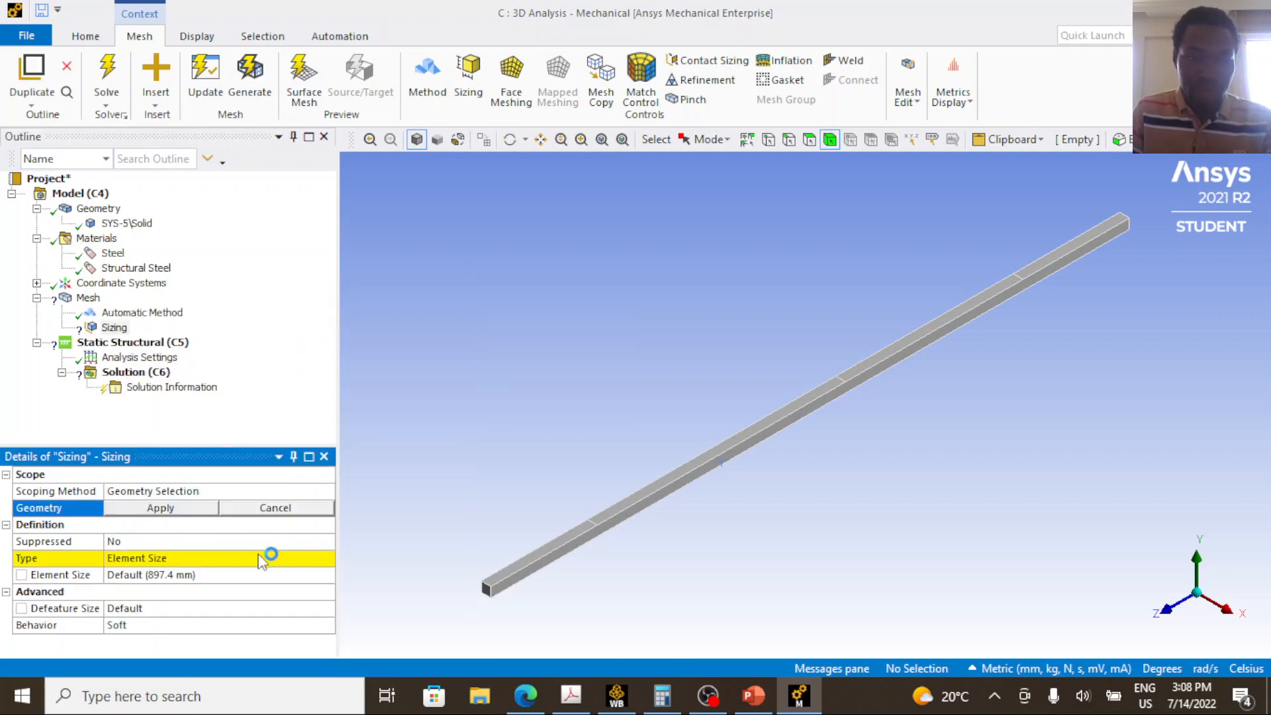
click(196, 566)
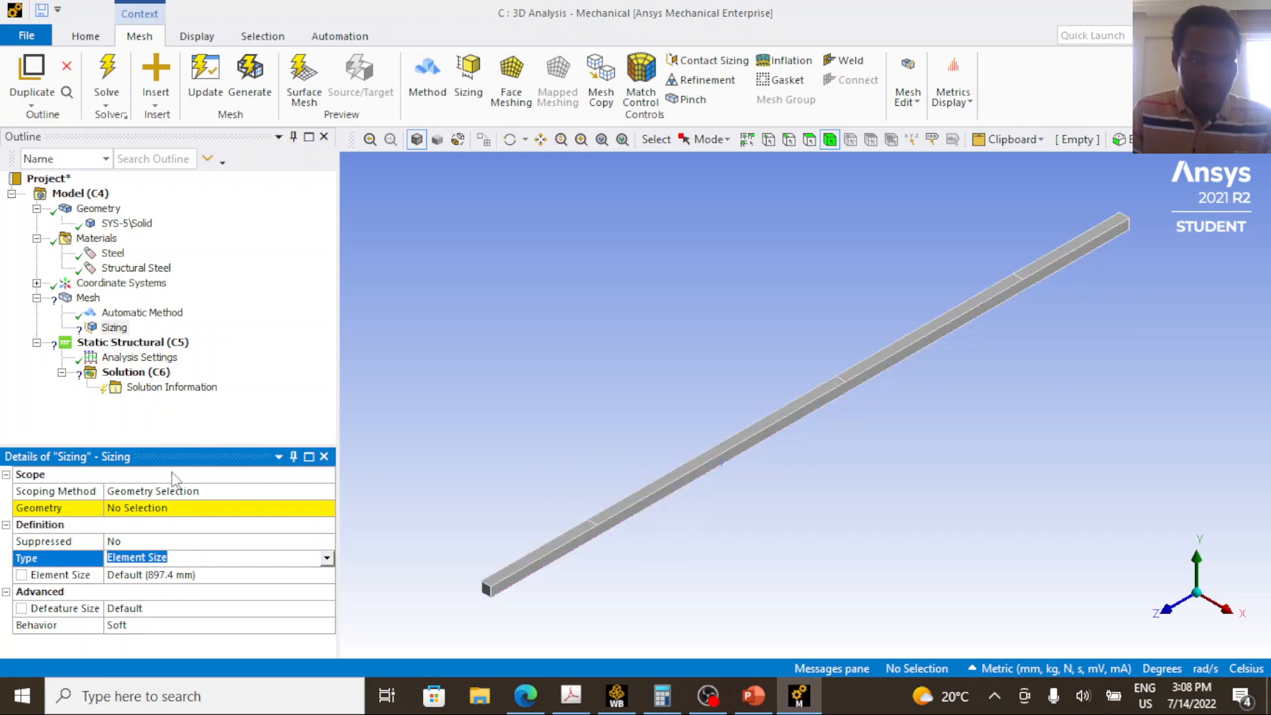
click(708, 462)
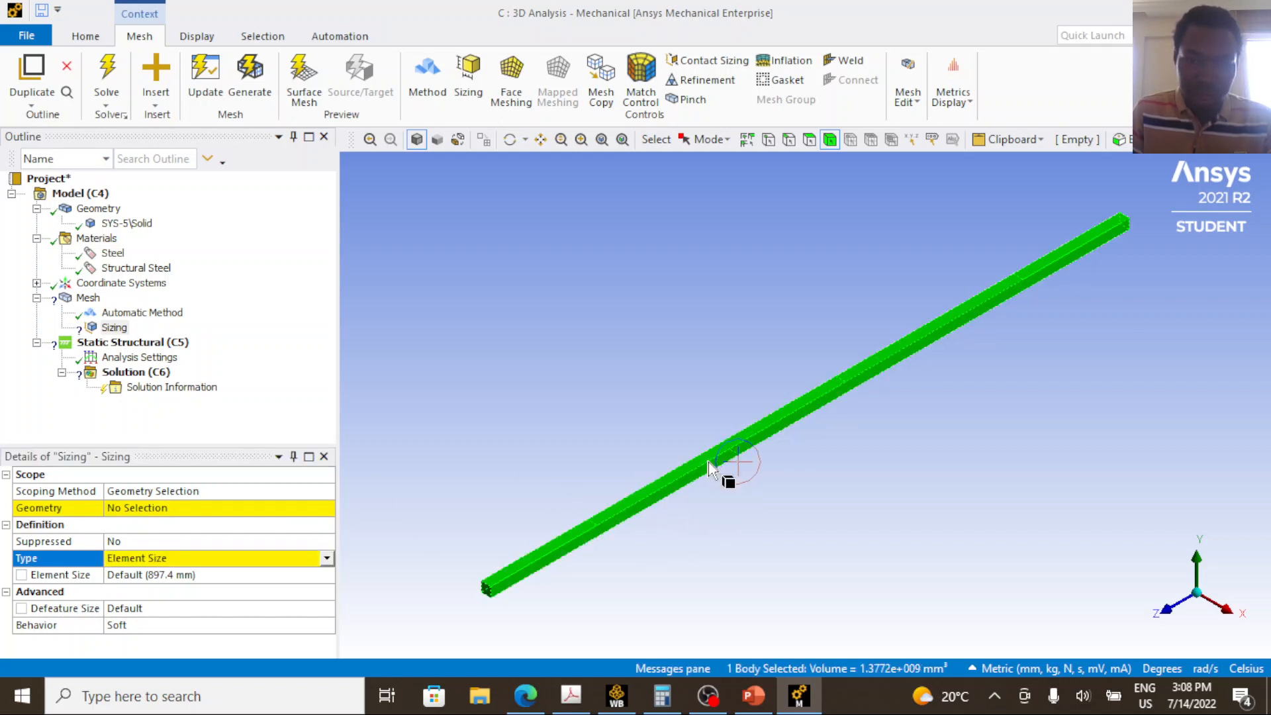
click(131, 510)
click(148, 509)
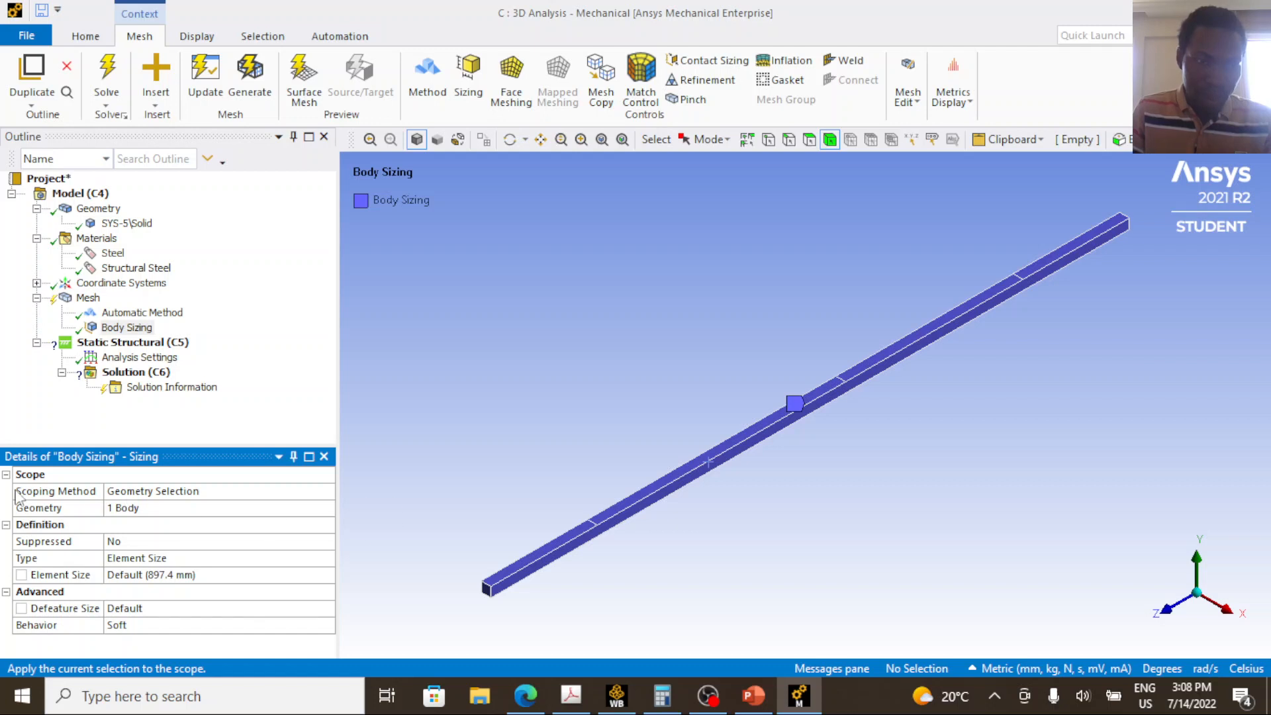
Keep the body sizing type as Element Size, check that the units are in millimetres, and set the element size to 100 mm.
click(126, 329)
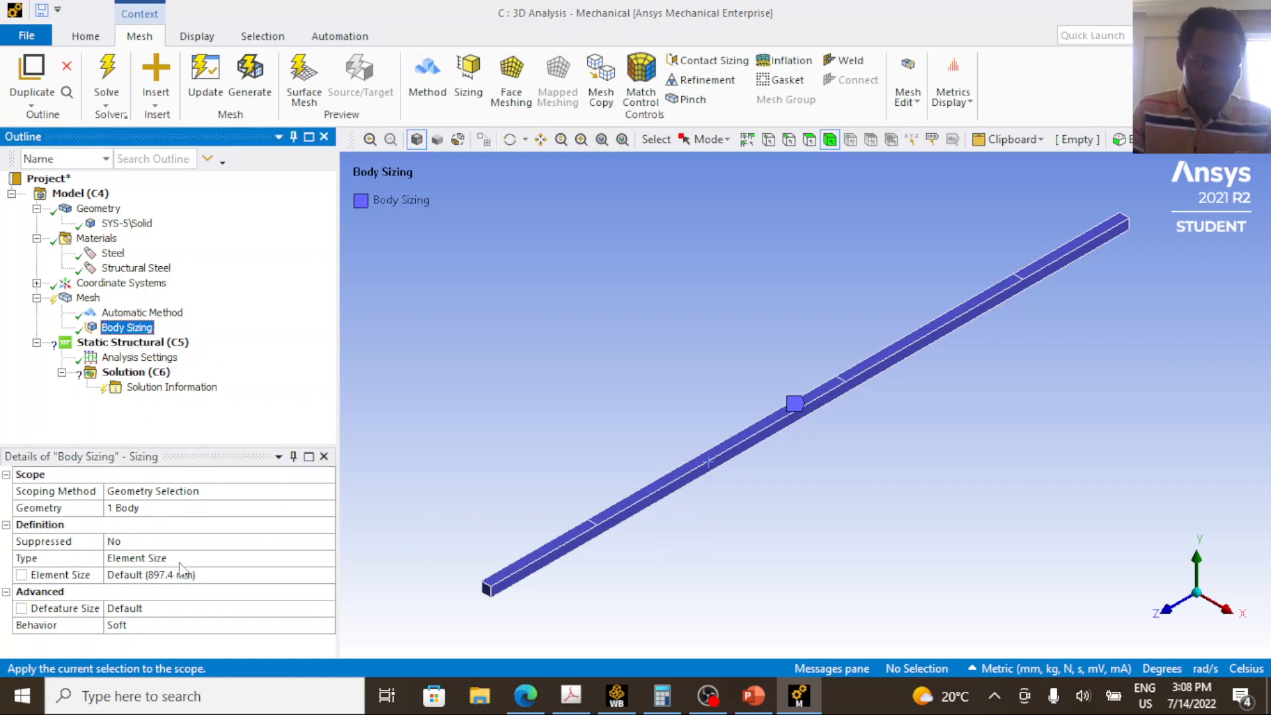
click(215, 559)
click(328, 559)
click(327, 559)
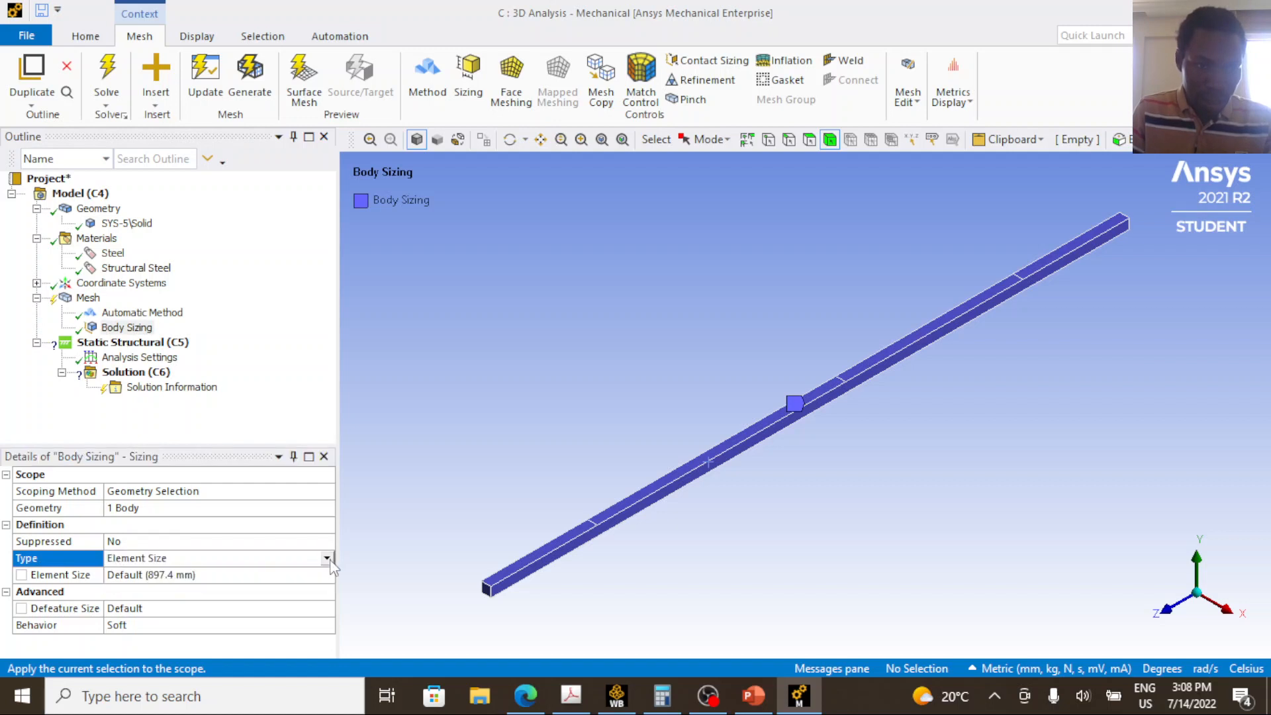
click(328, 559)
click(205, 605)
click(205, 573)
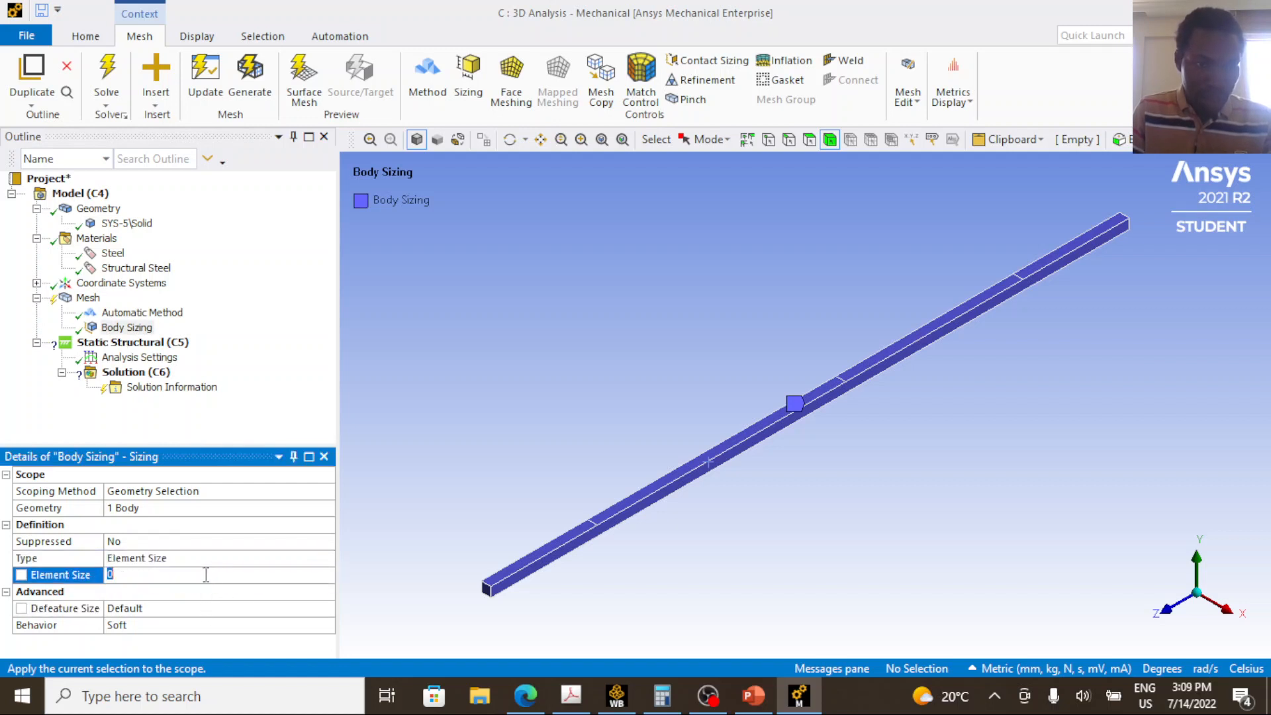
click(1084, 674)
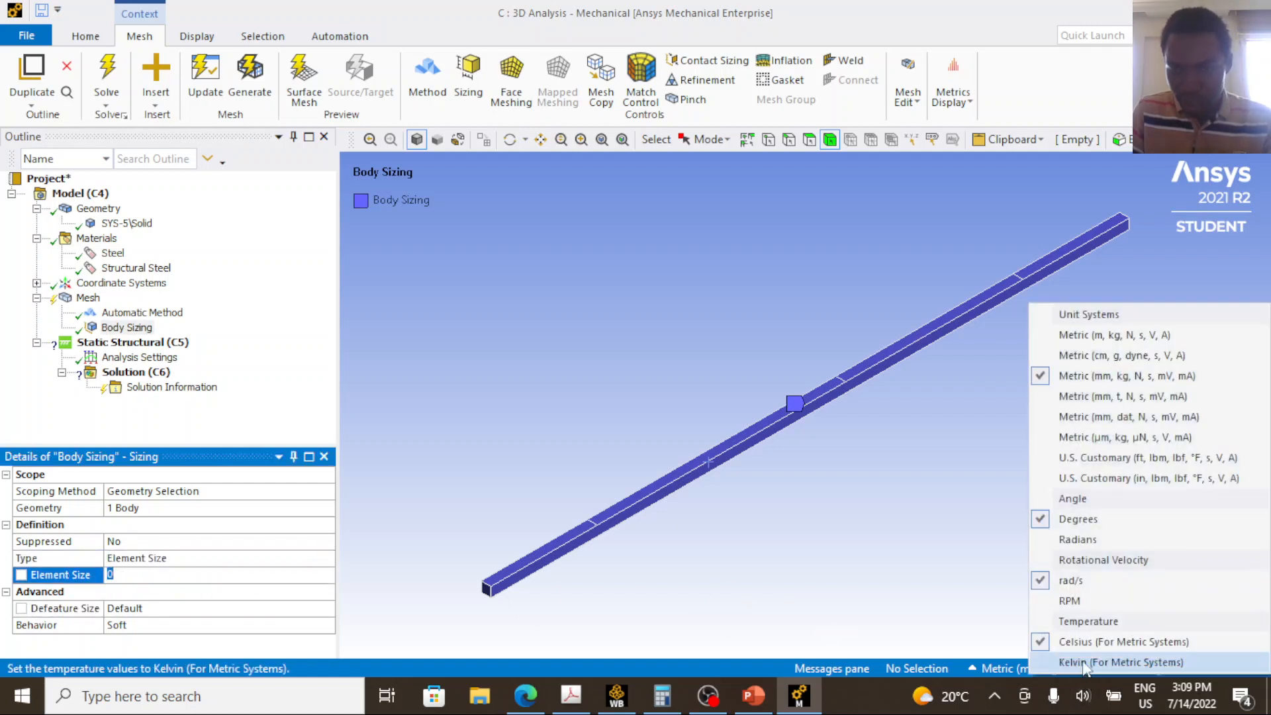
click(1107, 370)
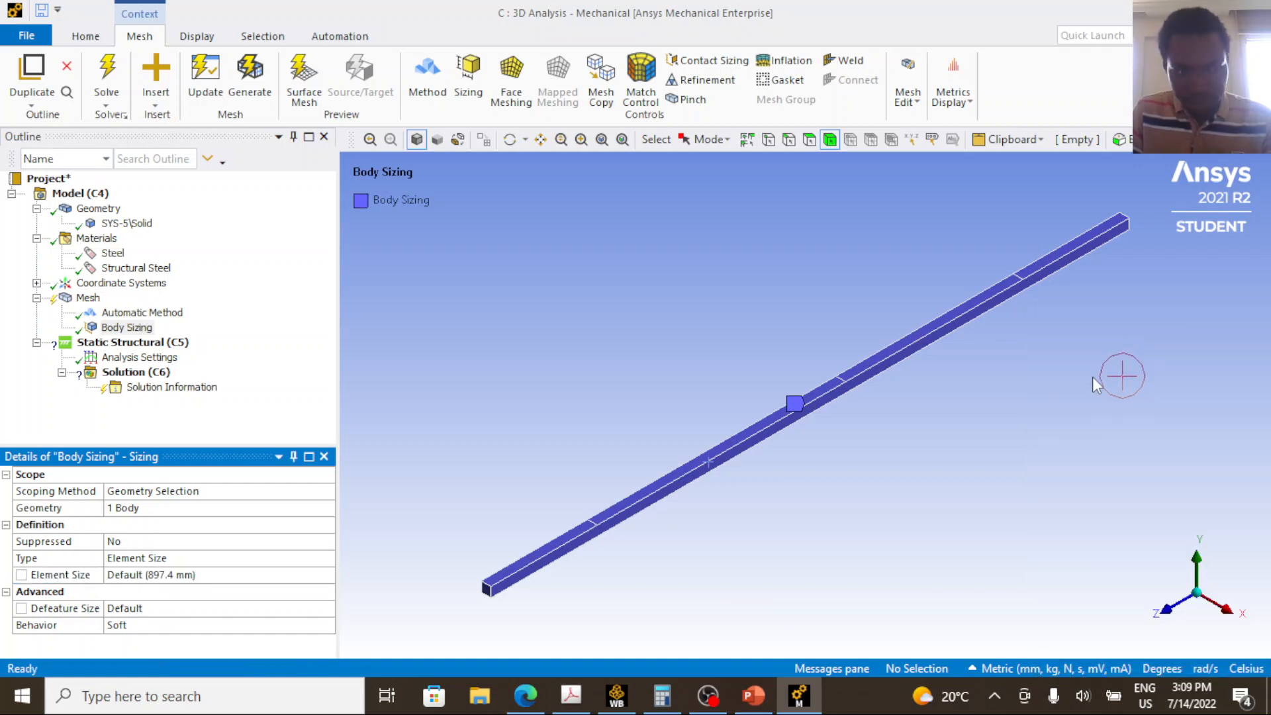
click(258, 574)
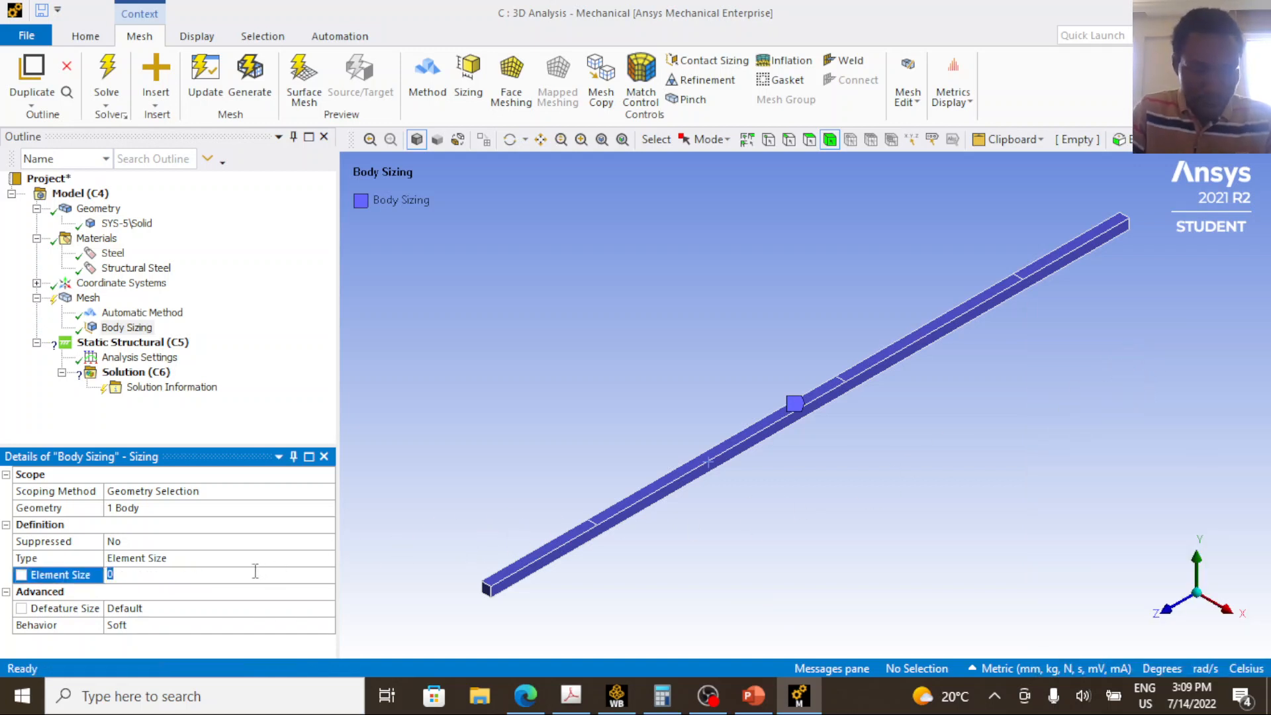
text(100)
key(Return)
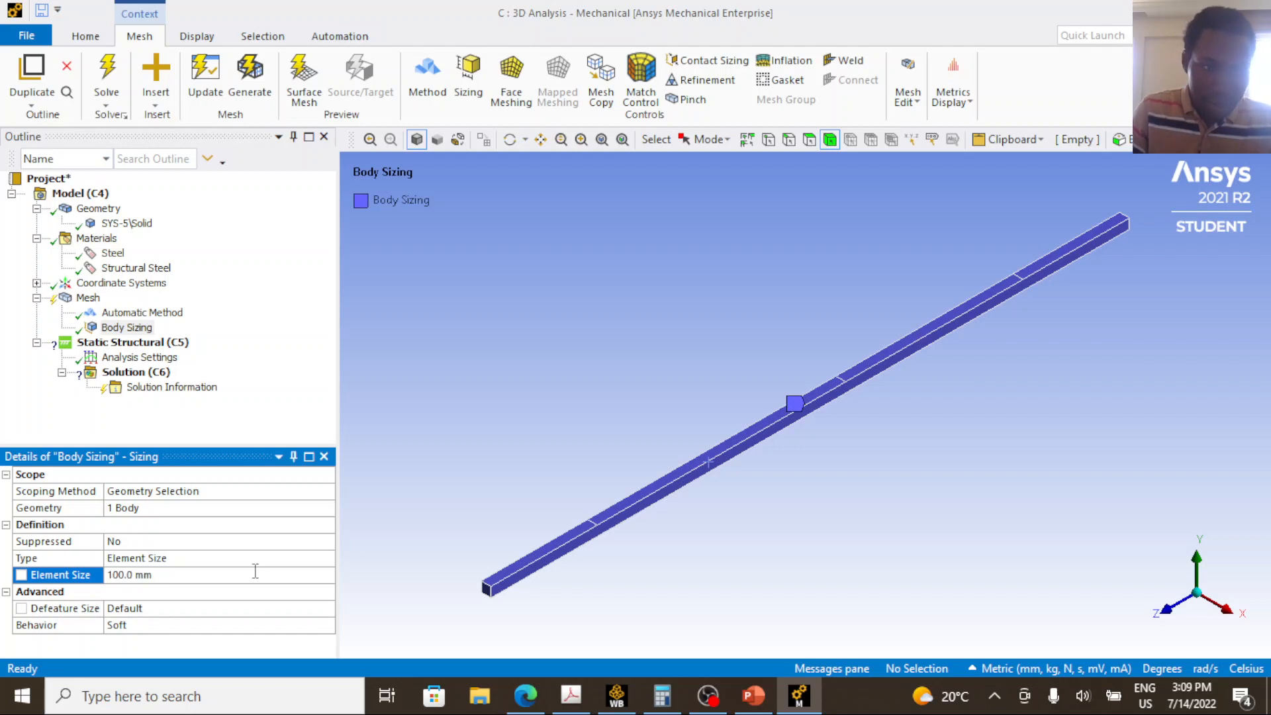
Update the mesh so that the beam is meshed with the method and body sizing controls.
click(97, 299)
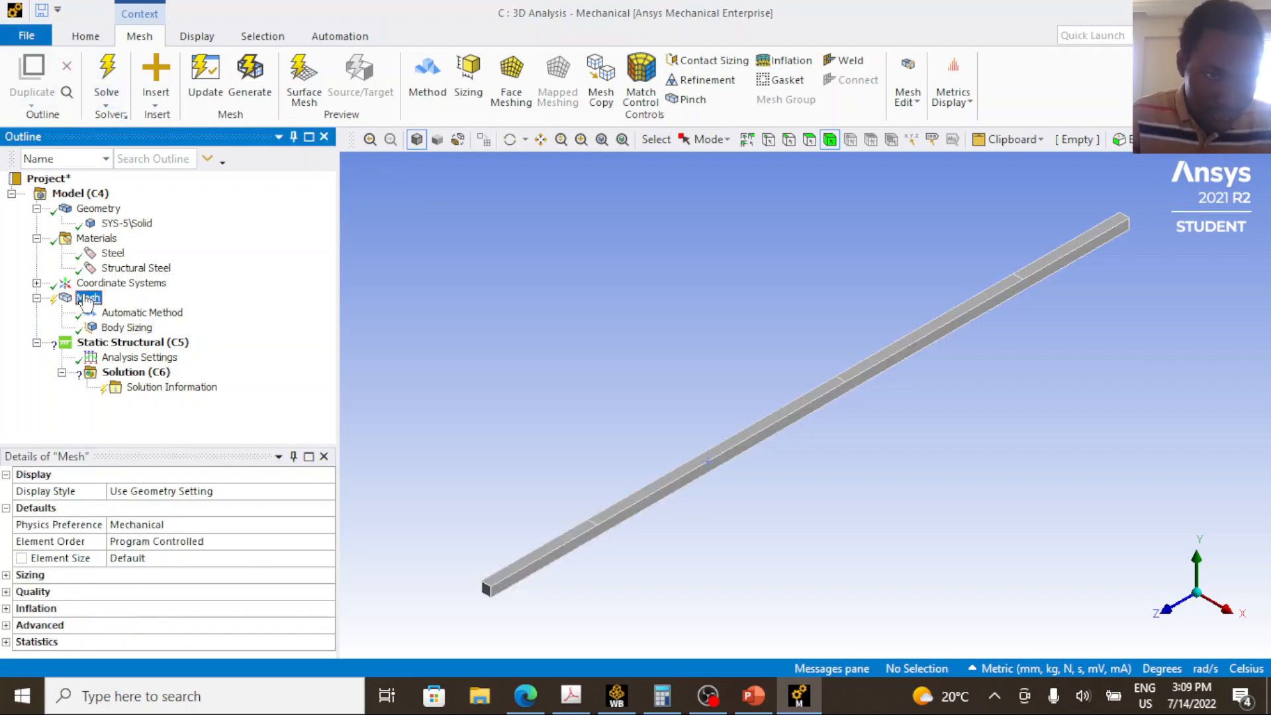
right_click(98, 300)
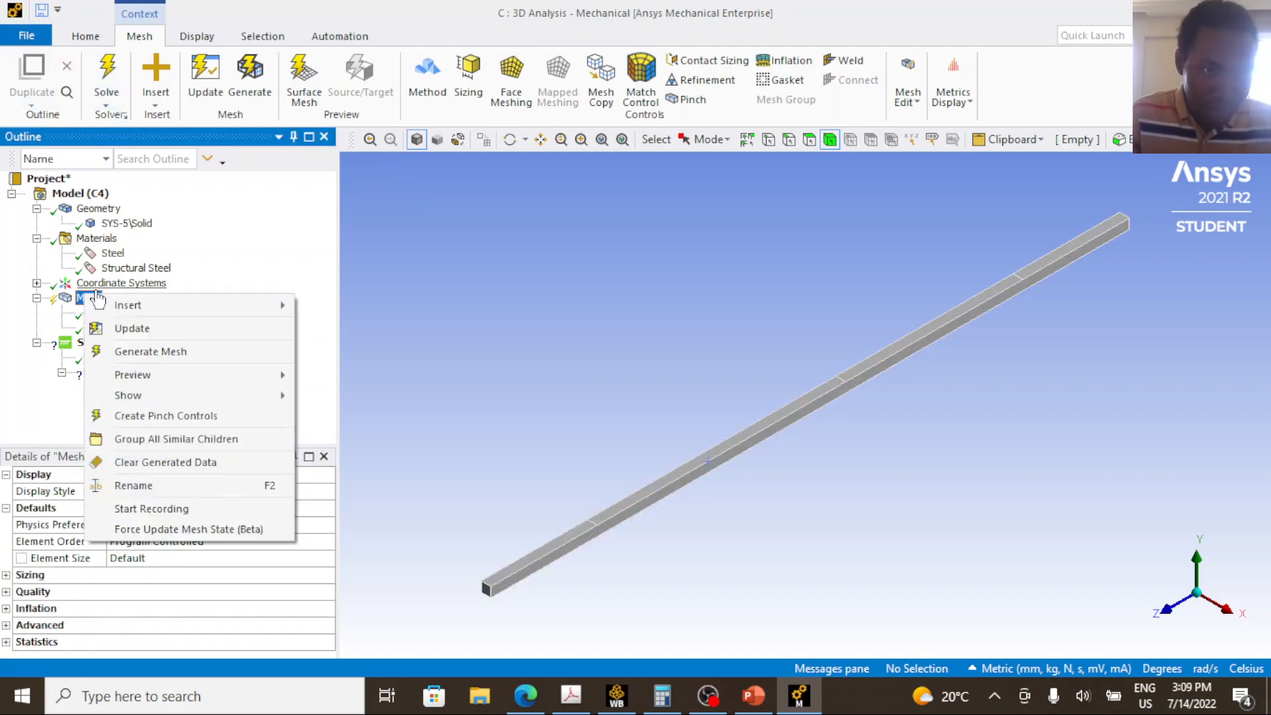
click(133, 329)
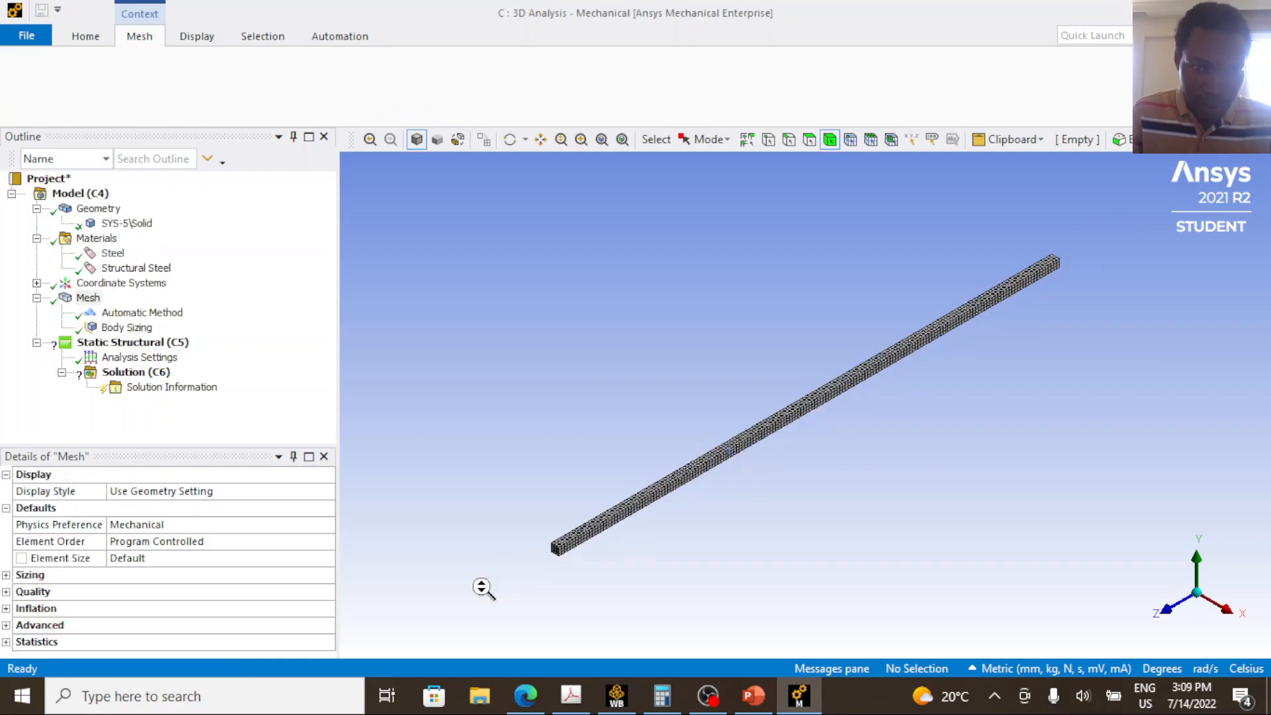
Examine the beam mesh up close and pick a single element on it using element selection.
scroll(538, 562, up, 5)
scroll(538, 561, up, 3)
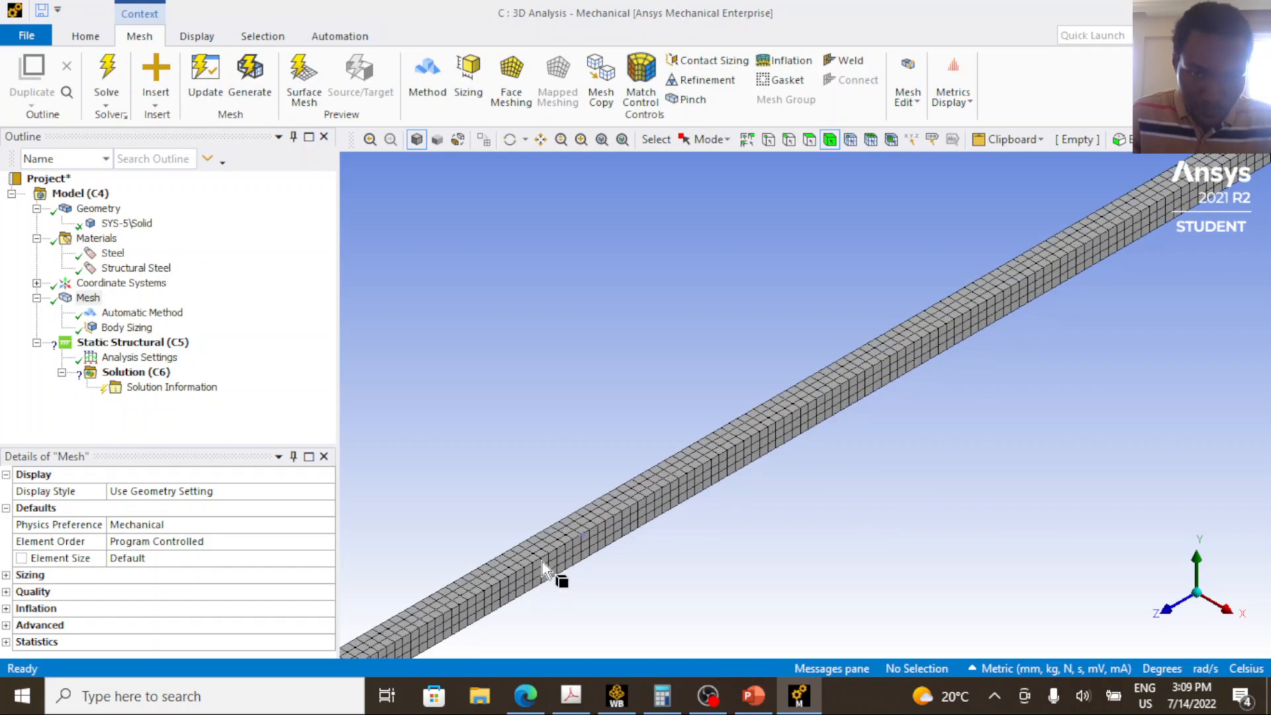
click(563, 550)
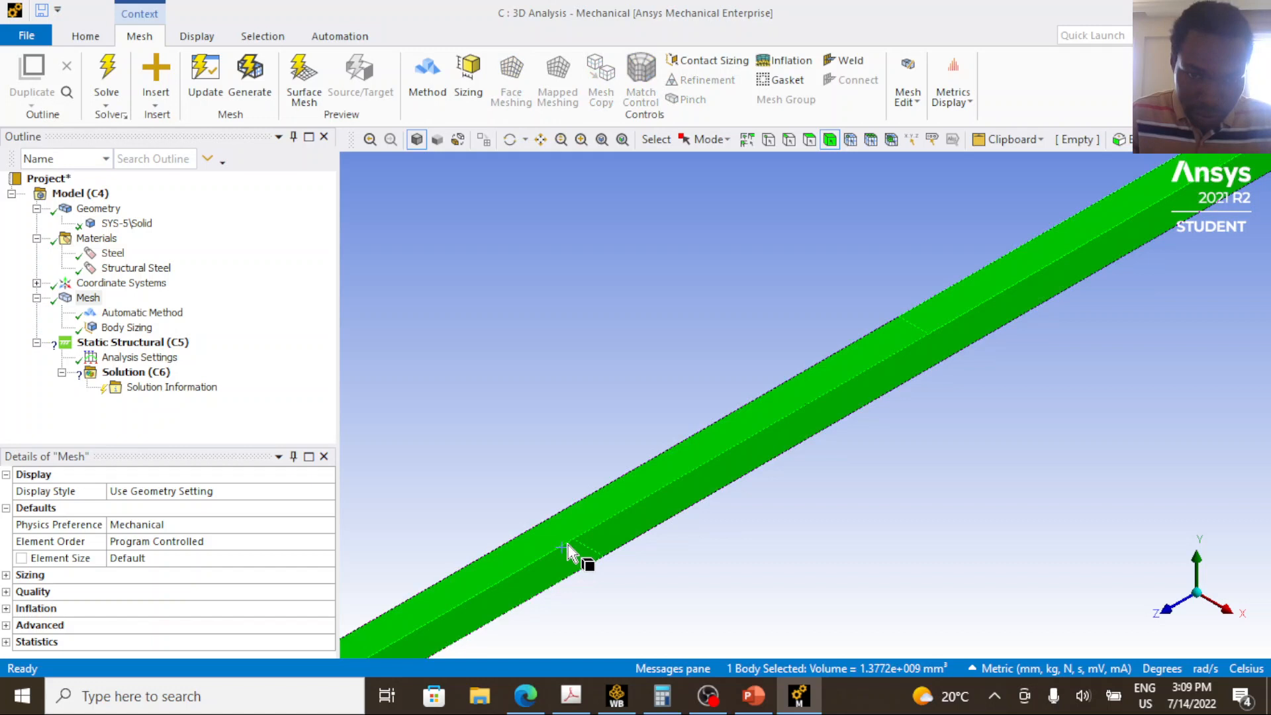
click(547, 357)
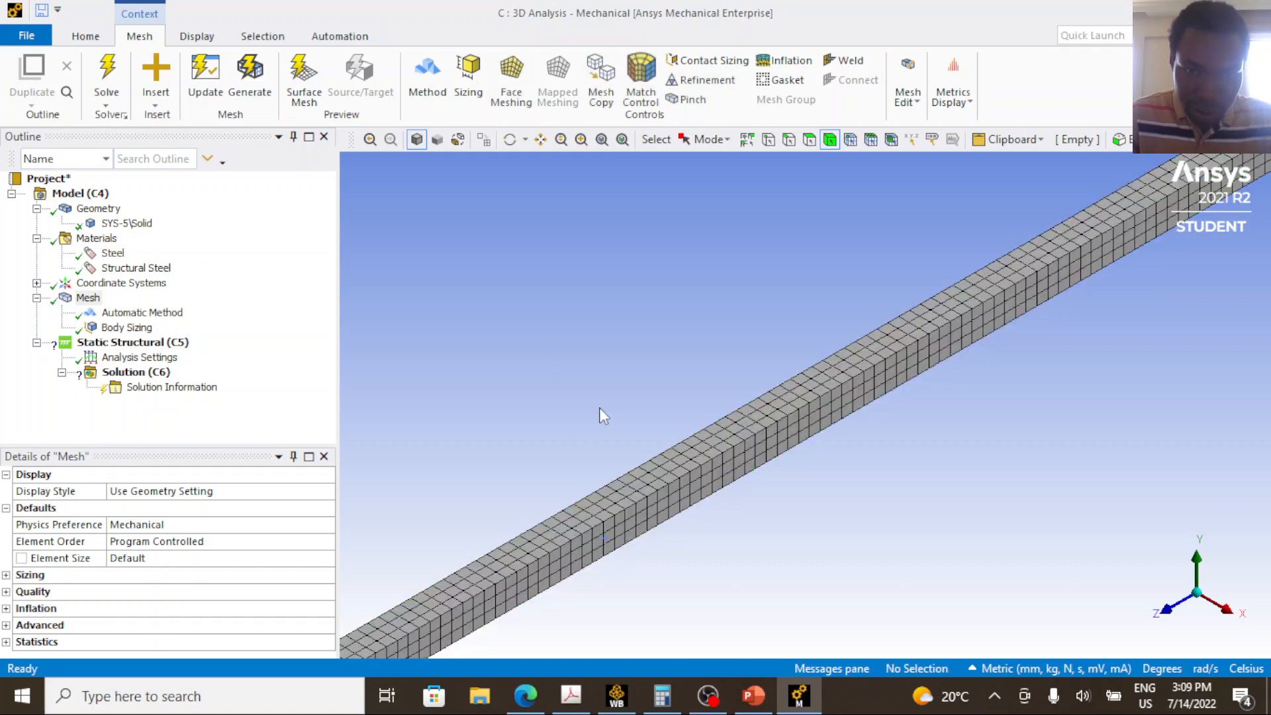
click(892, 140)
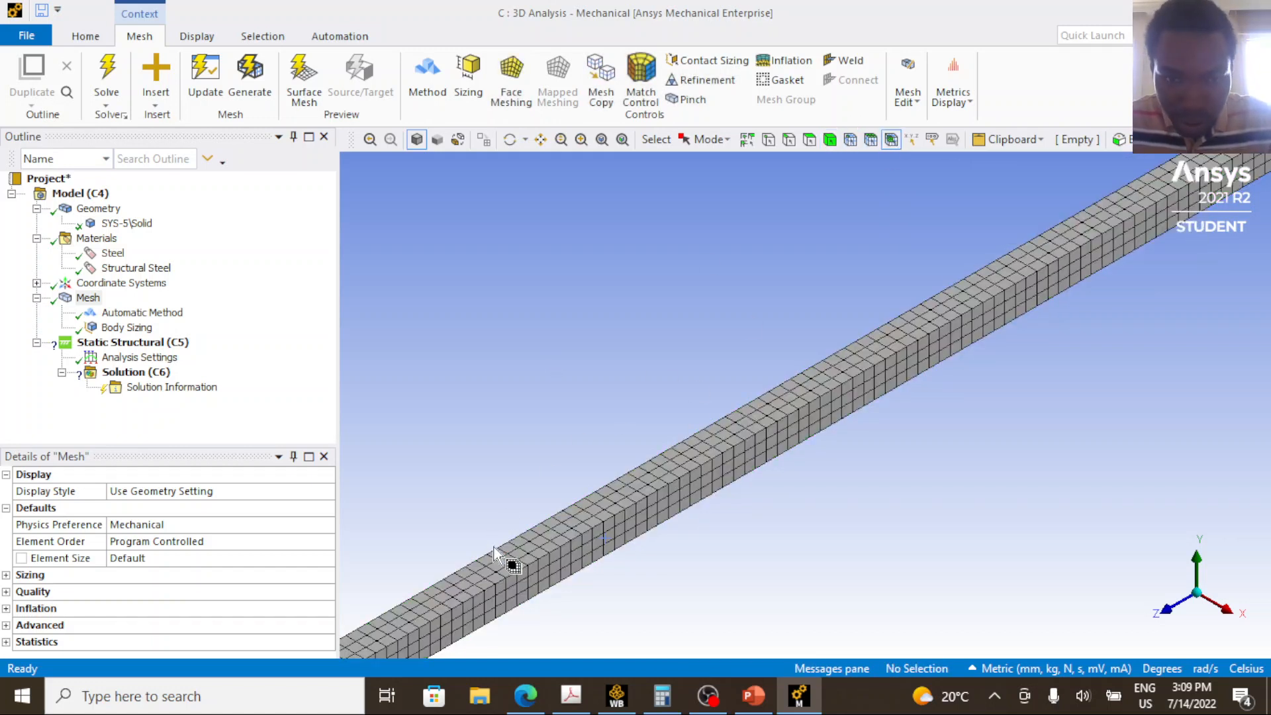
click(533, 568)
scroll(513, 586, up, 2)
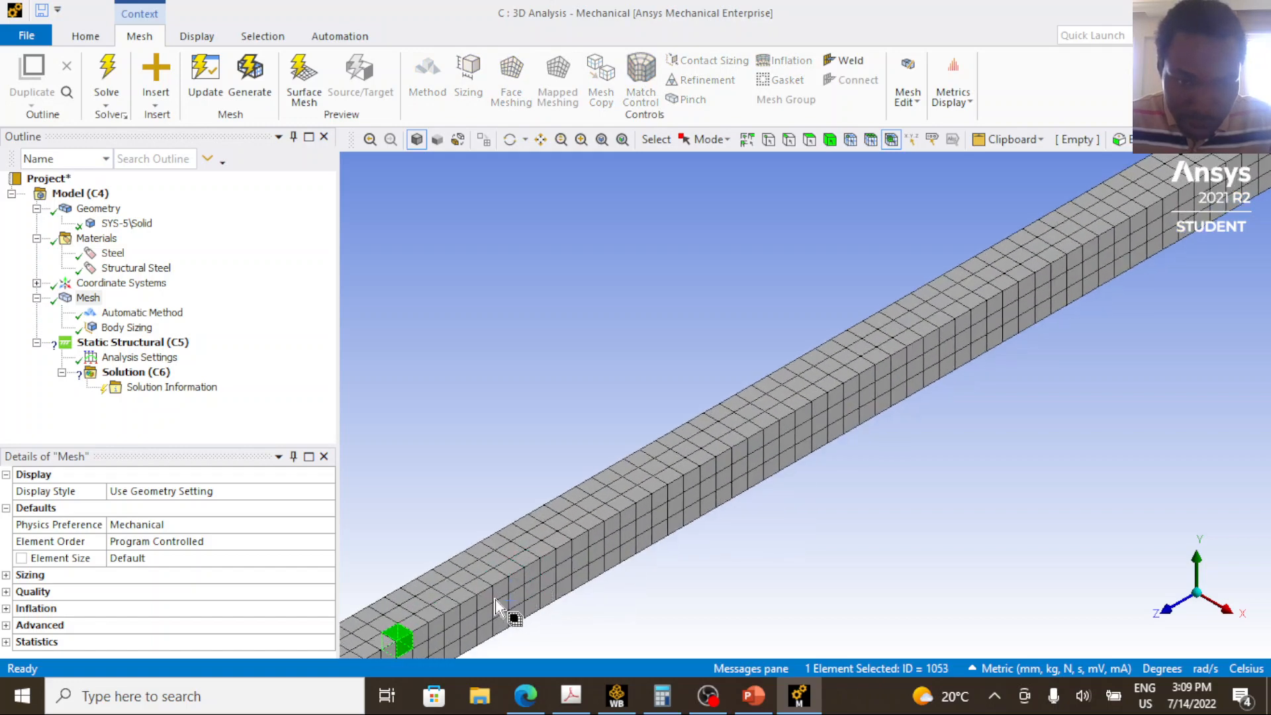
scroll(490, 629, down, 1)
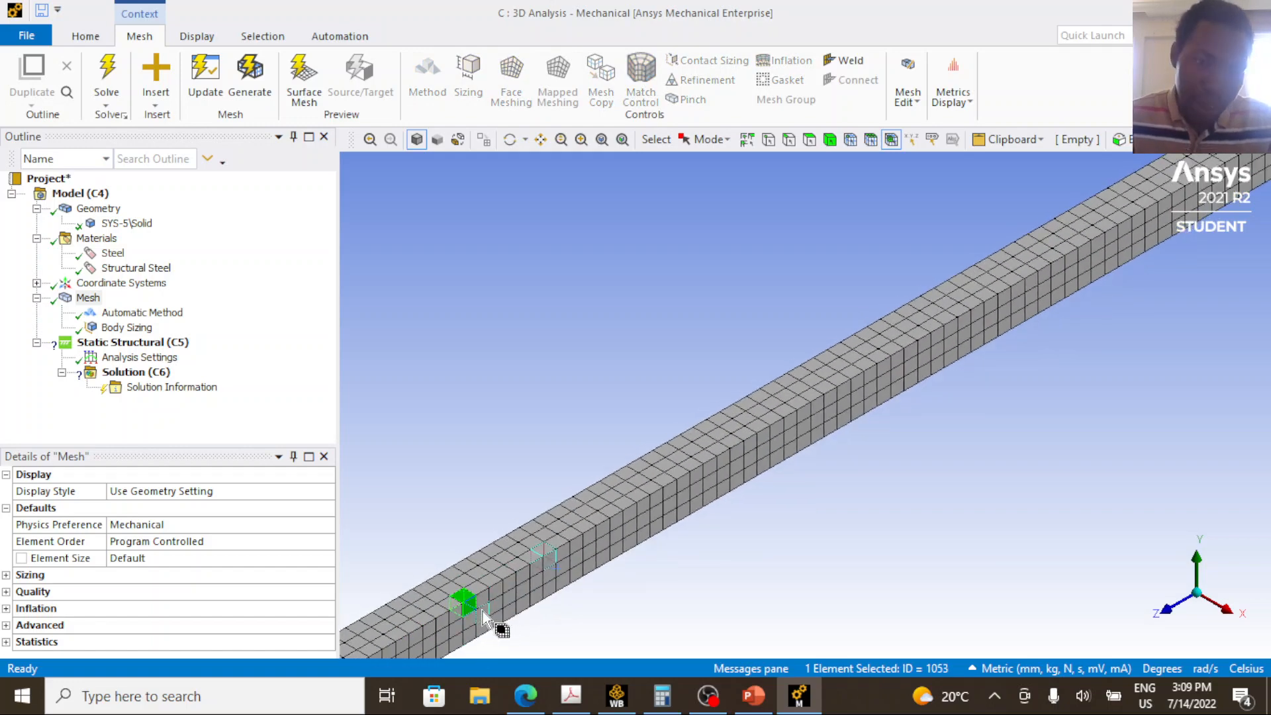
Inspect individual mesh elements along the beam's top edge up close by picking them one at a time with element selection.
click(493, 591)
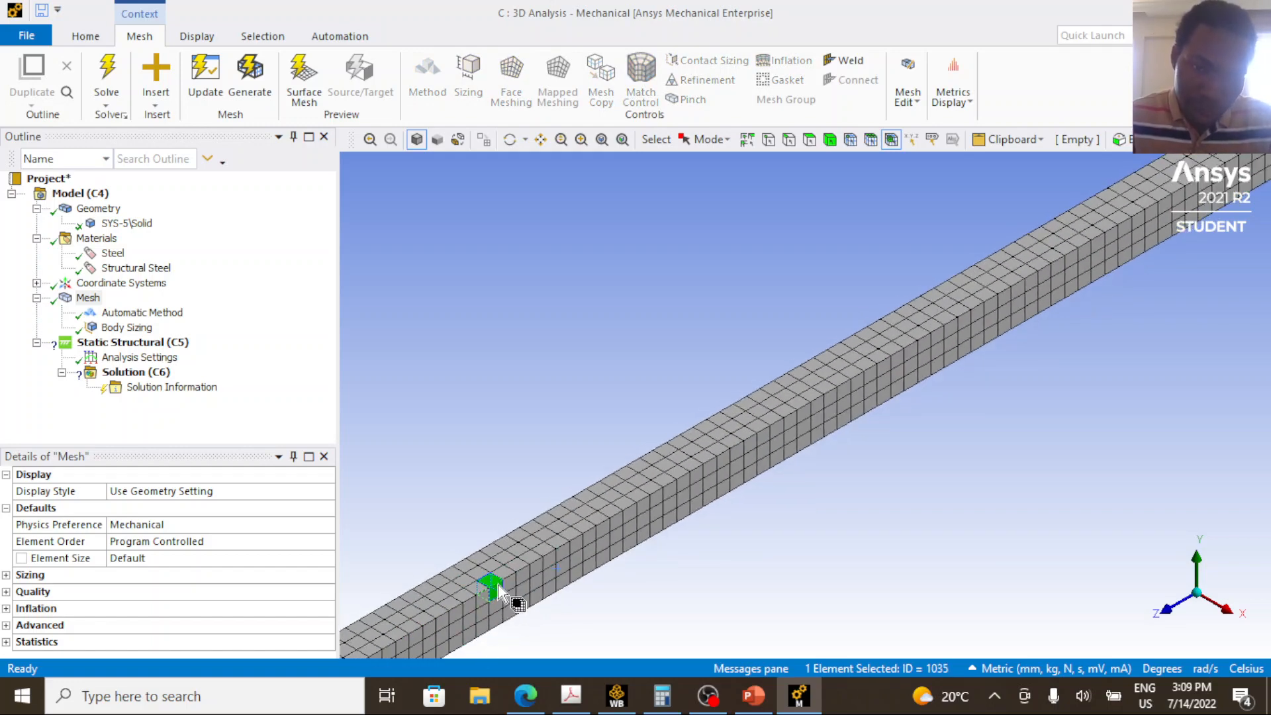
scroll(494, 591, up, 1)
scroll(493, 588, down, 4)
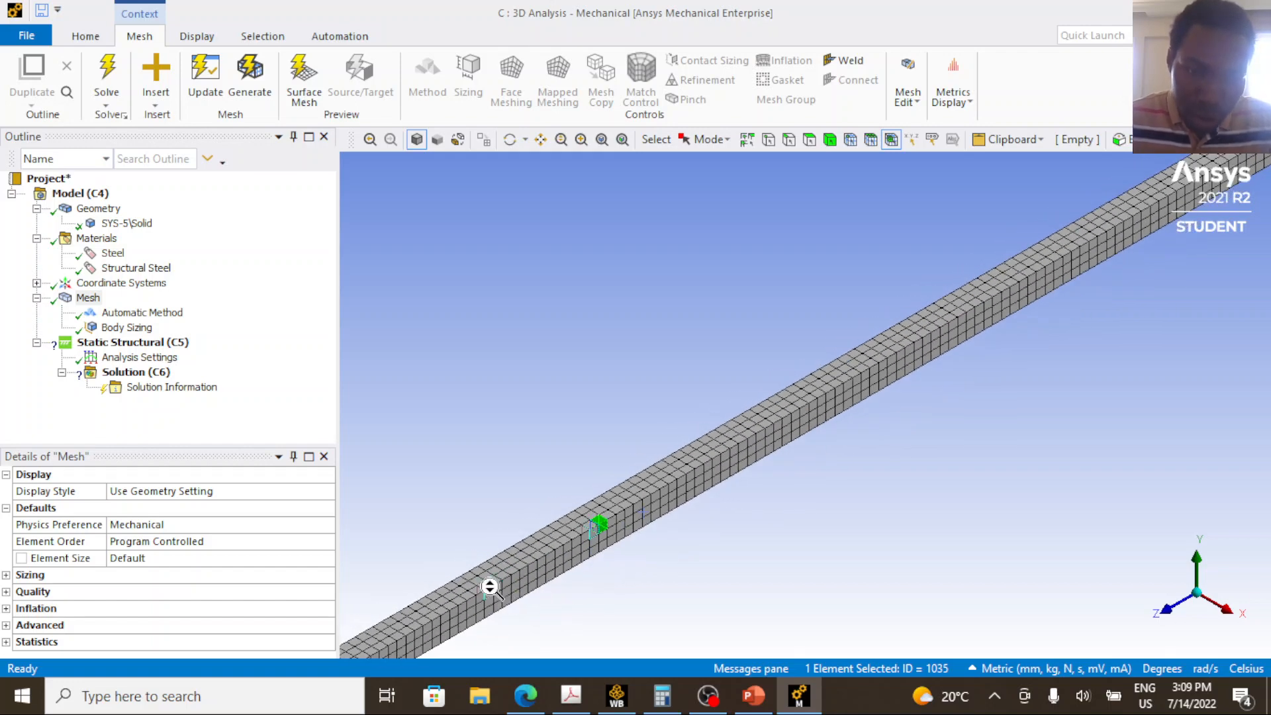
scroll(489, 587, up, 2)
scroll(524, 566, down, 1)
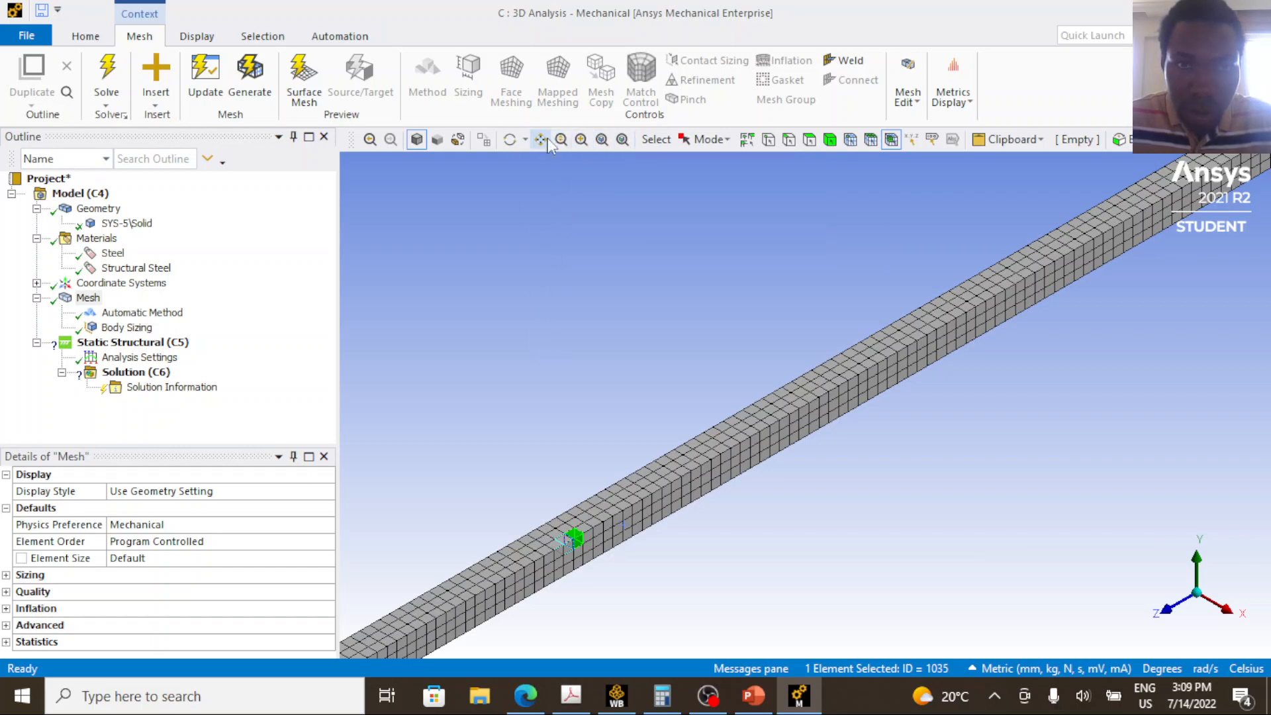
drag(608, 463, 851, 315)
scroll(812, 431, up, 5)
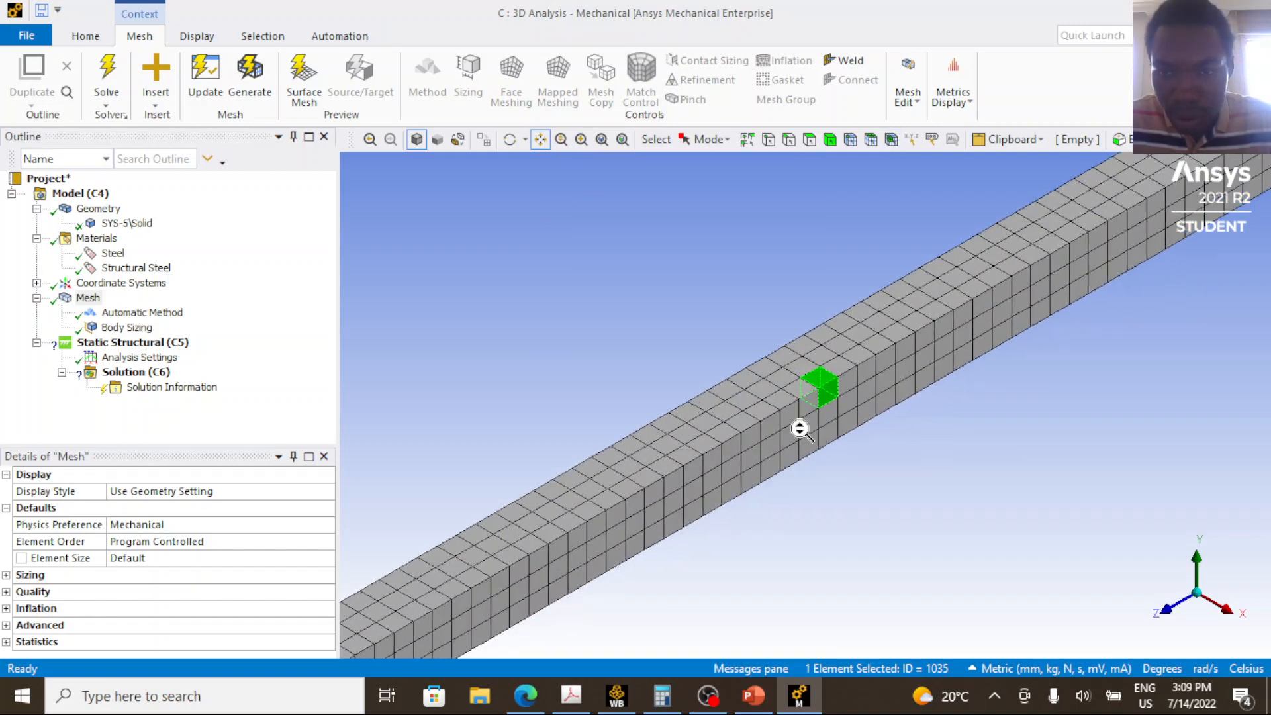
click(853, 375)
click(833, 388)
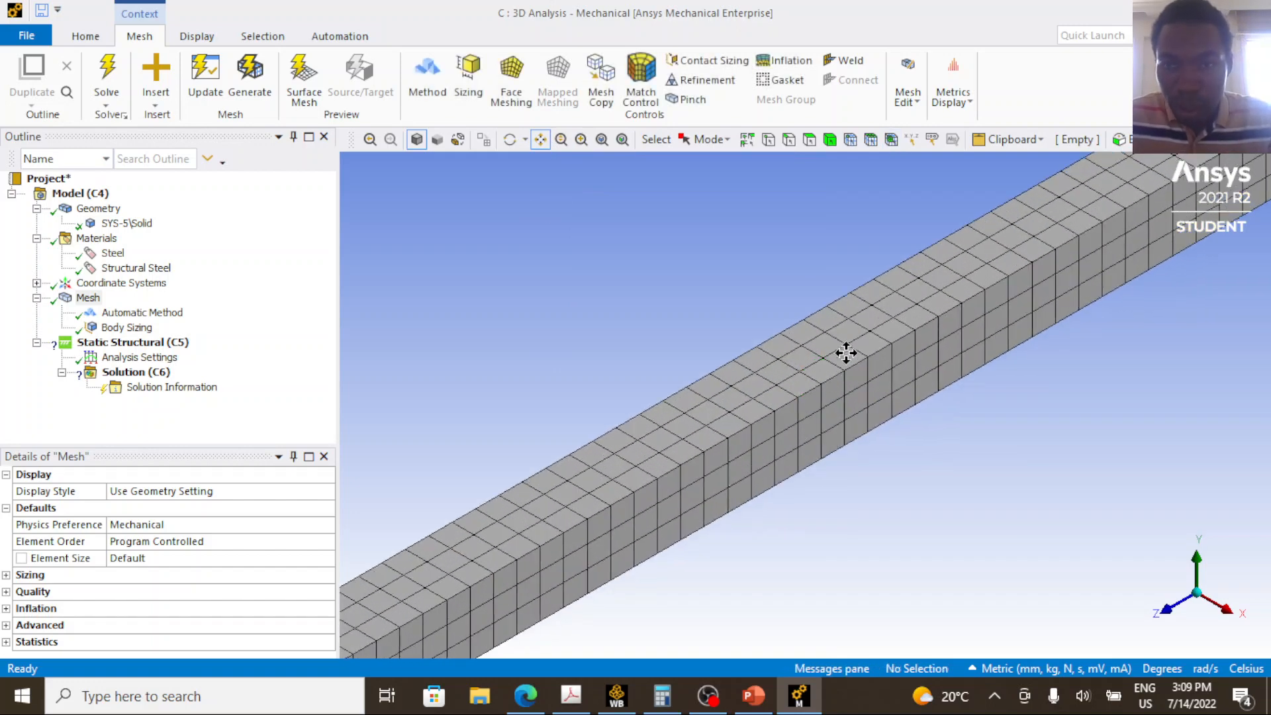
click(891, 139)
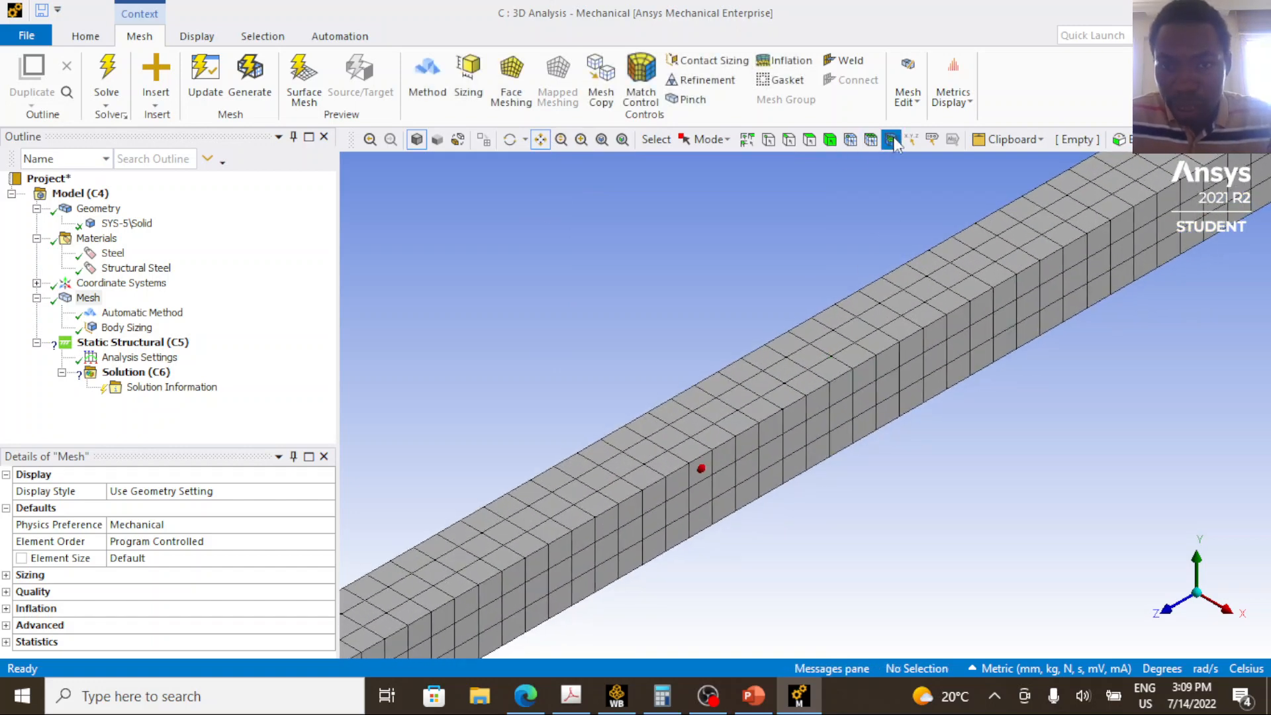
click(744, 441)
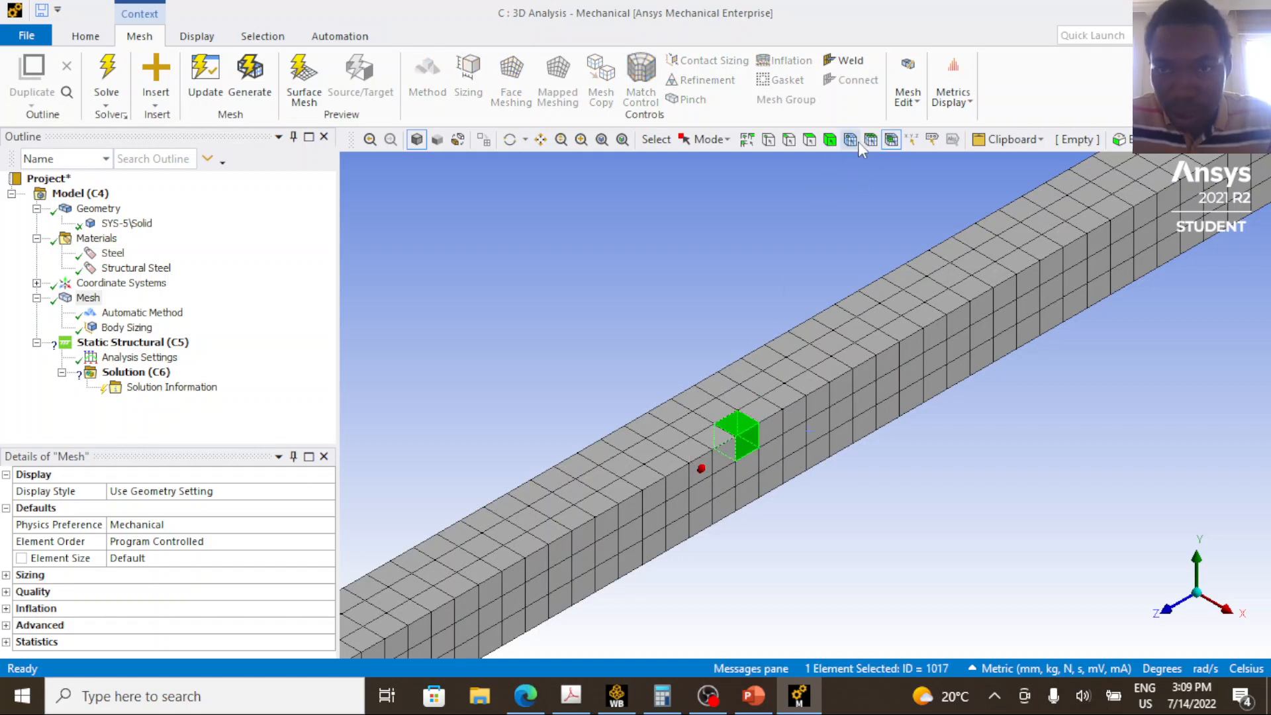
Inspect individual mesh nodes on the beam's top face and edge by picking them with node selection.
click(851, 140)
click(745, 438)
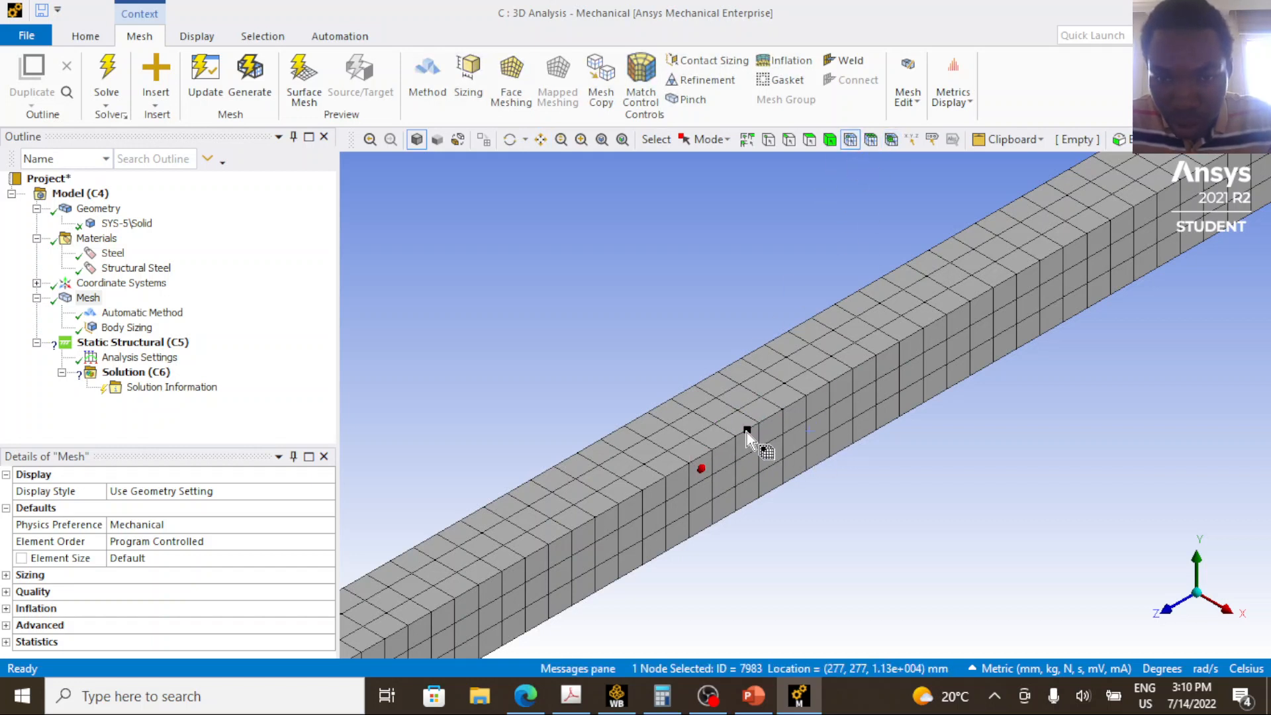
click(729, 471)
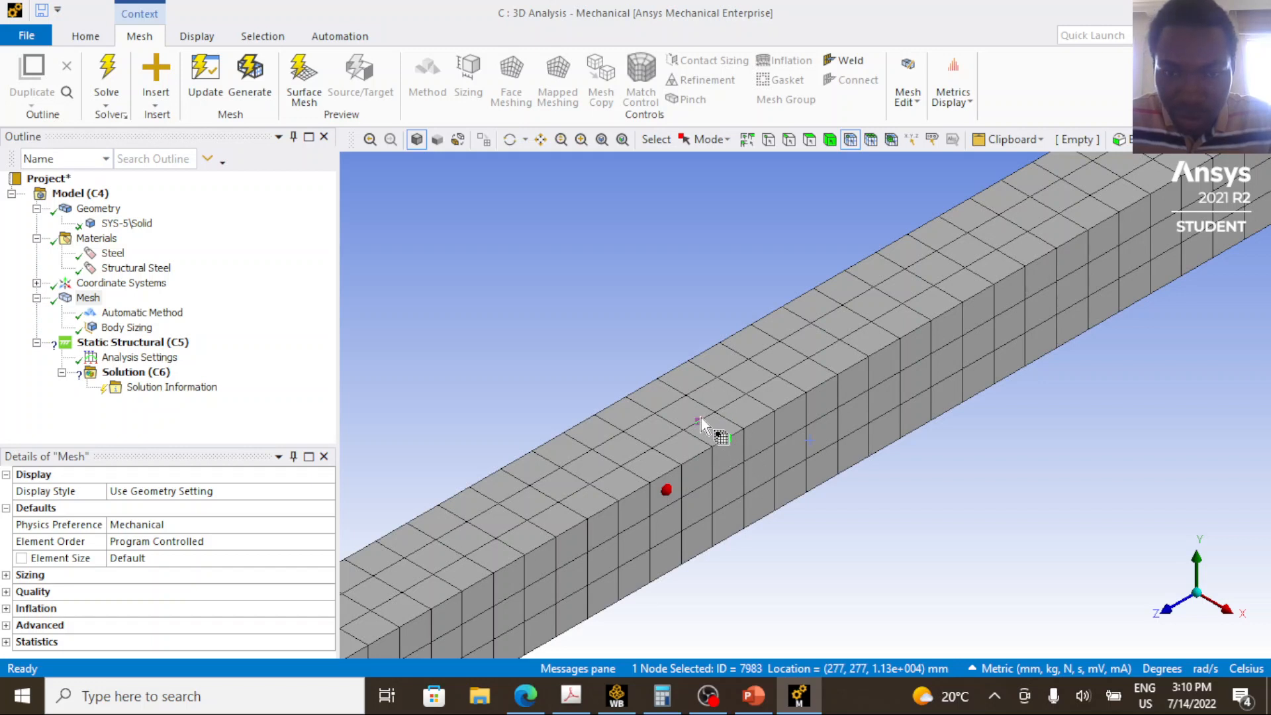
click(700, 420)
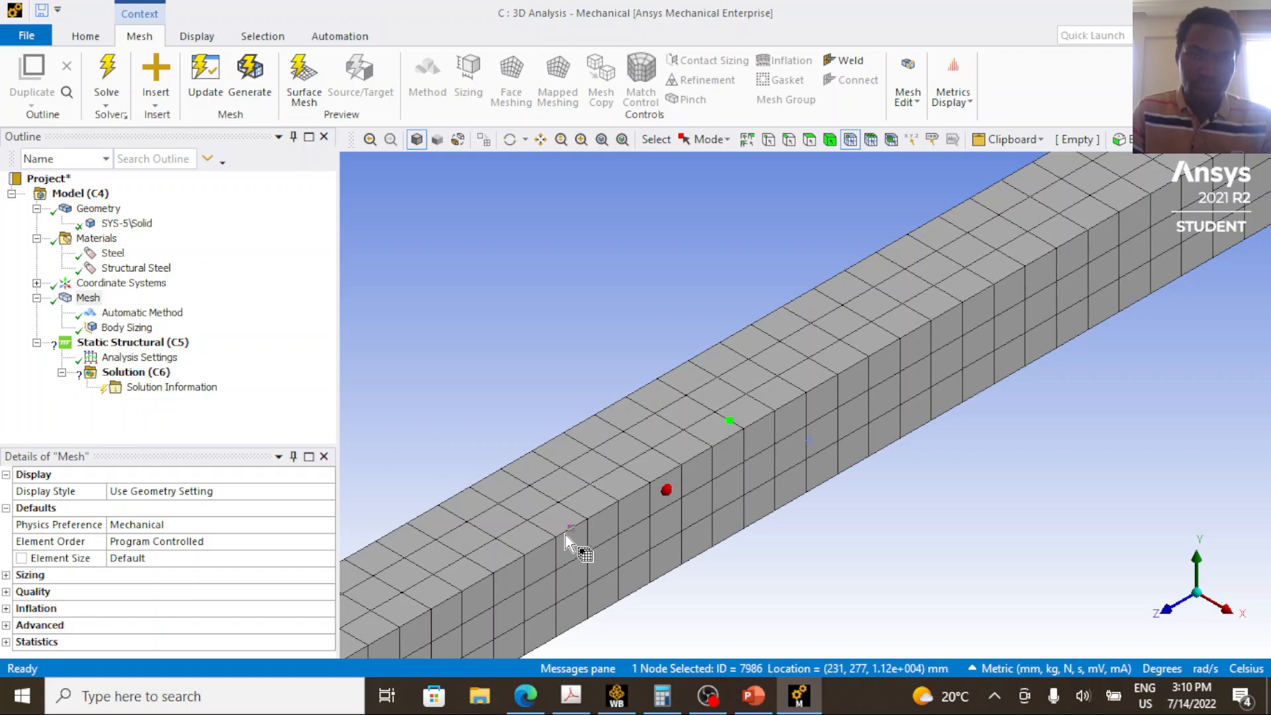
scroll(599, 483, down, 5)
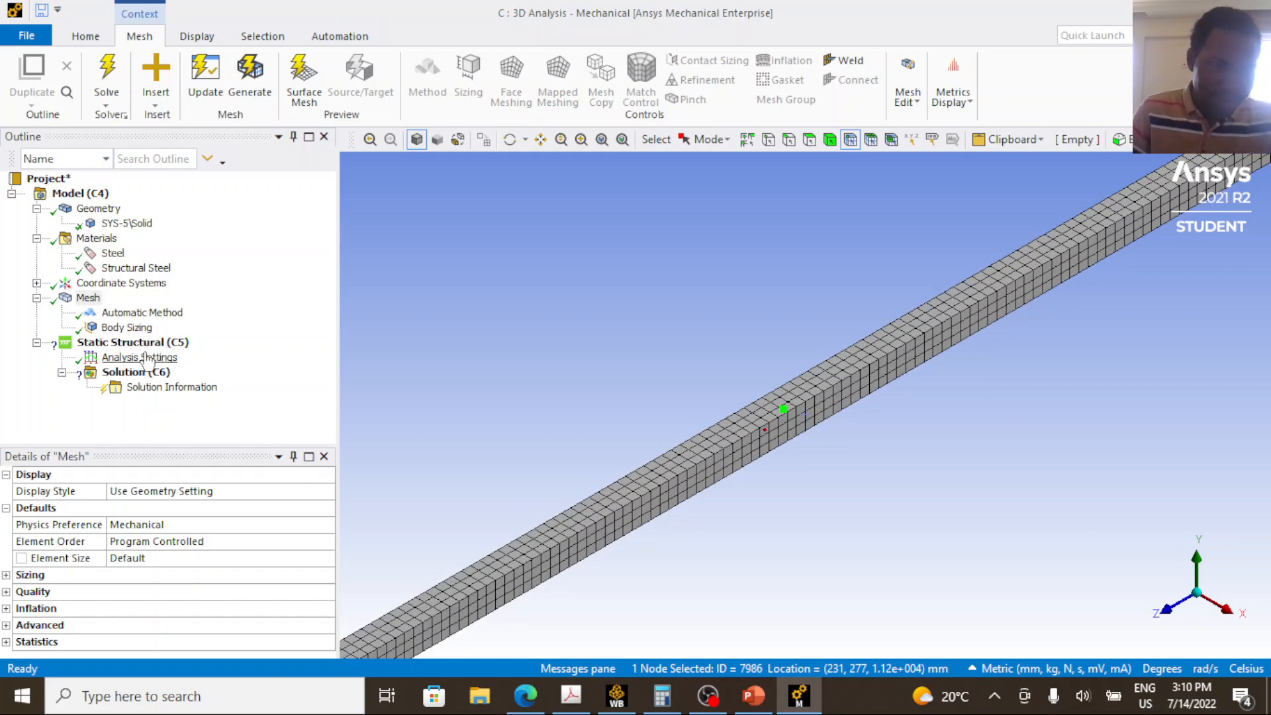
Insert a Displacement boundary condition into the Static Structural analysis.
click(141, 345)
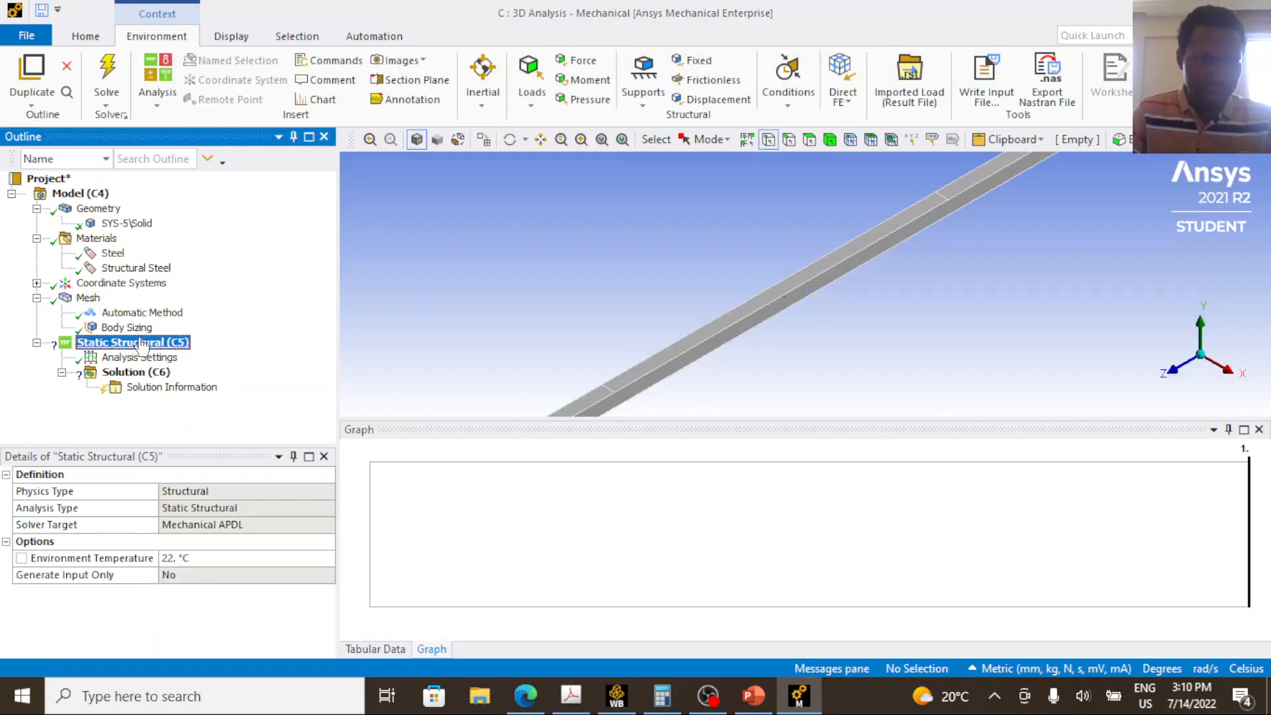
right_click(141, 345)
mouse_move(167, 350)
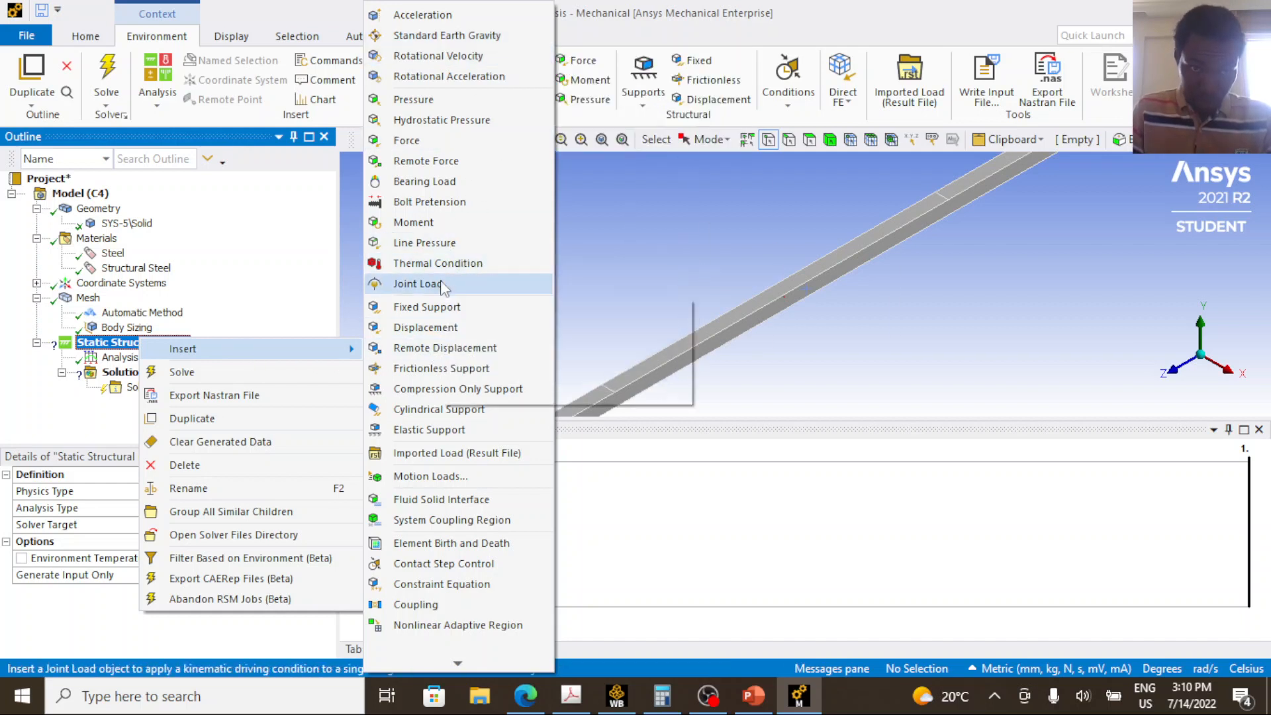
click(433, 327)
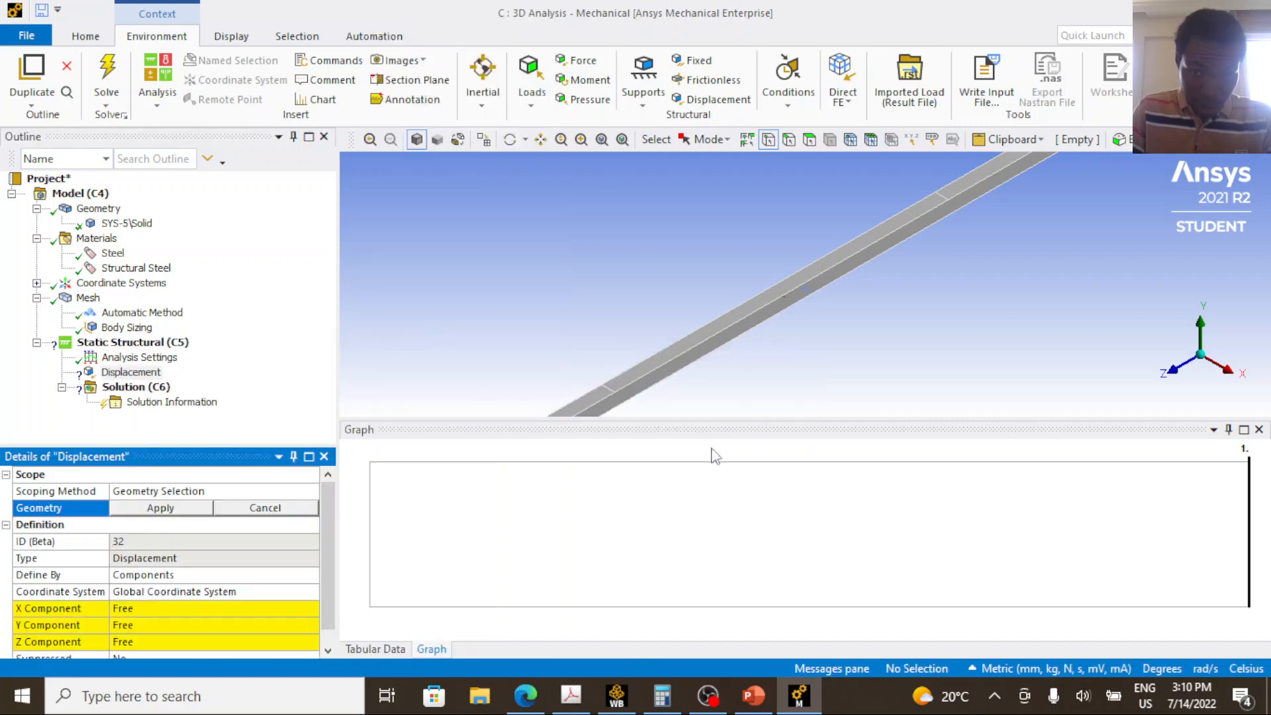
Switch to PowerPoint and circle support A in the continuous beam diagram with the pen.
click(803, 696)
click(785, 698)
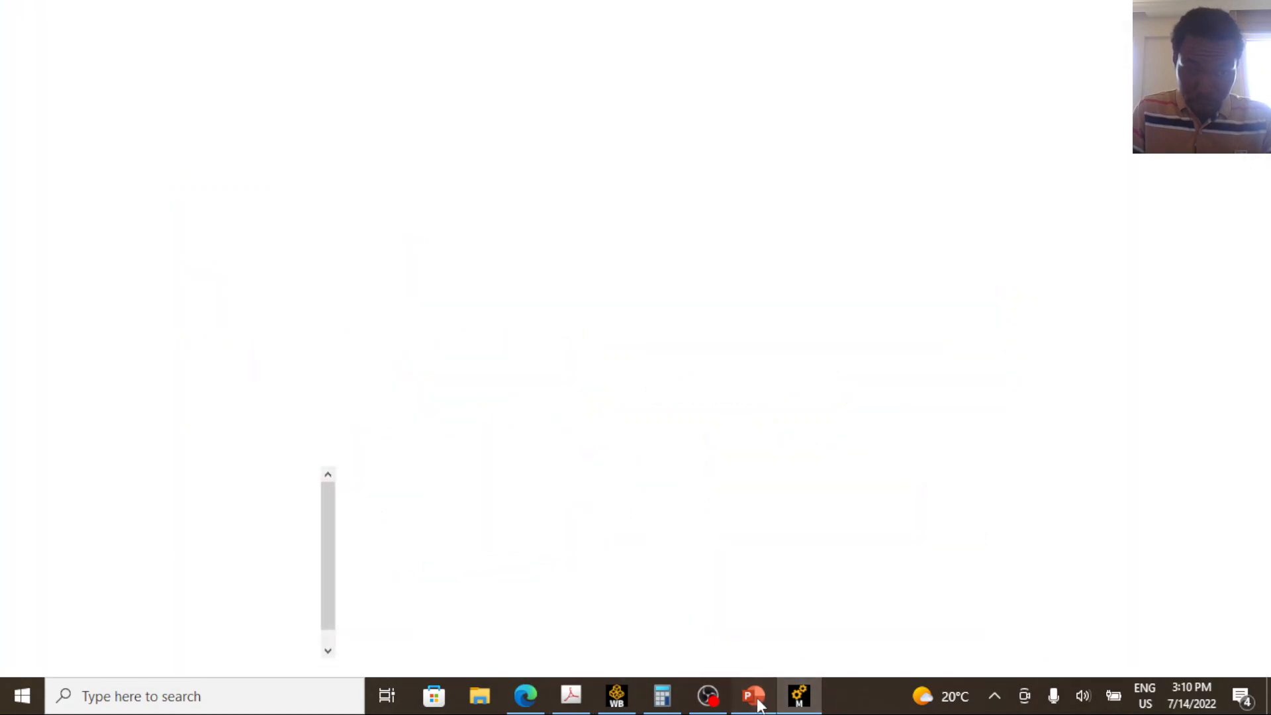
click(754, 697)
mouse_move(409, 392)
mouse_down()
mouse_move(382, 392)
mouse_move(398, 457)
mouse_move(452, 407)
mouse_move(406, 393)
mouse_up()
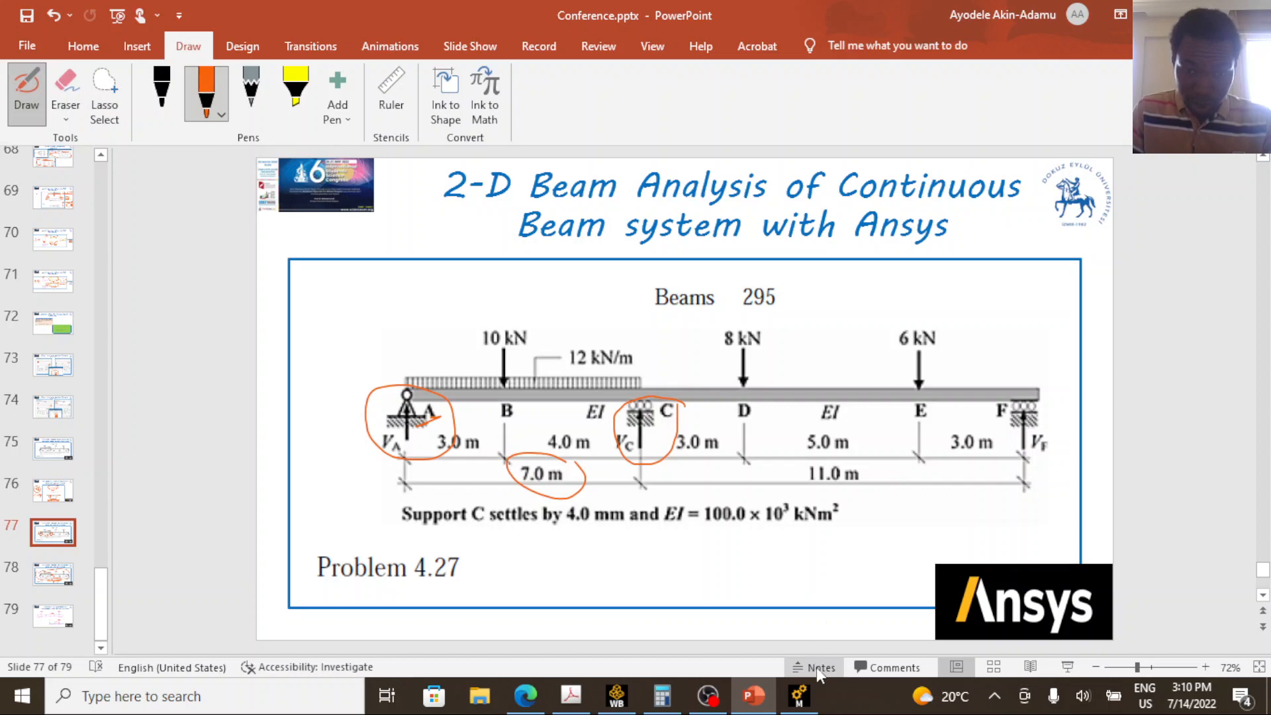
Return to Ansys Mechanical, reopen the Displacement boundary condition, and enlarge the graphics area to show the whole beam.
click(810, 708)
click(150, 387)
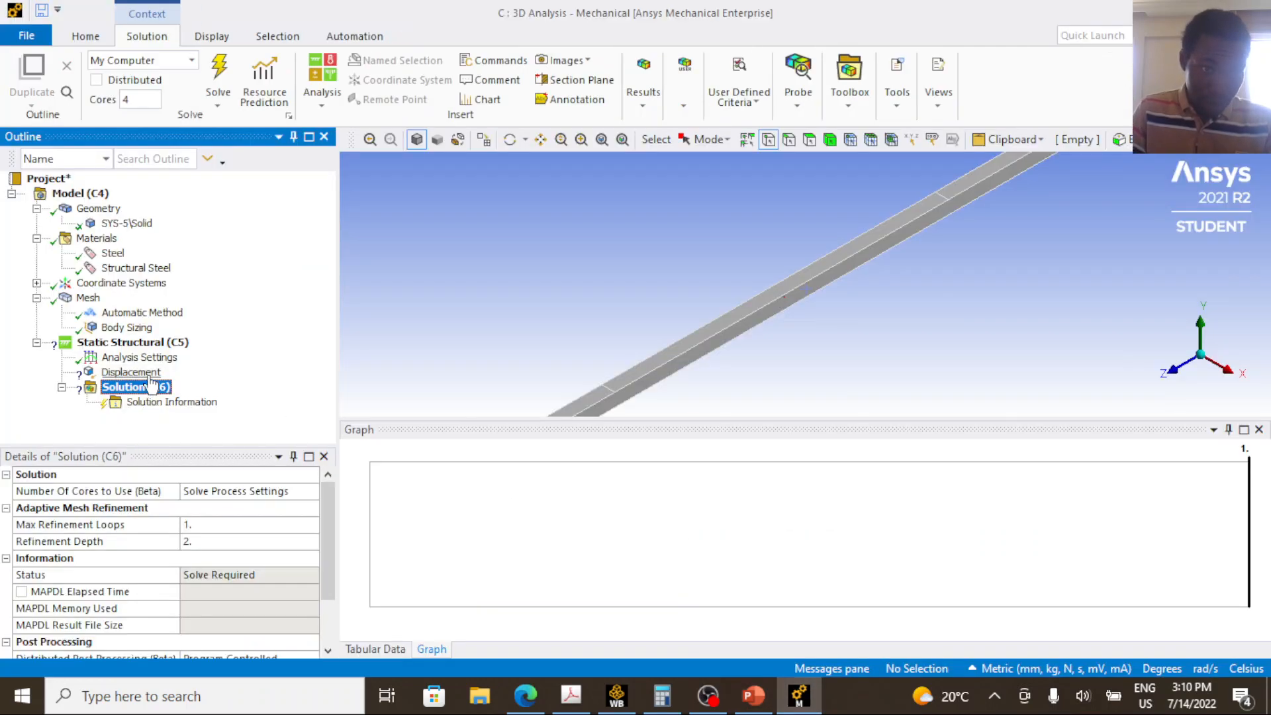
click(146, 372)
scroll(719, 302, down, 3)
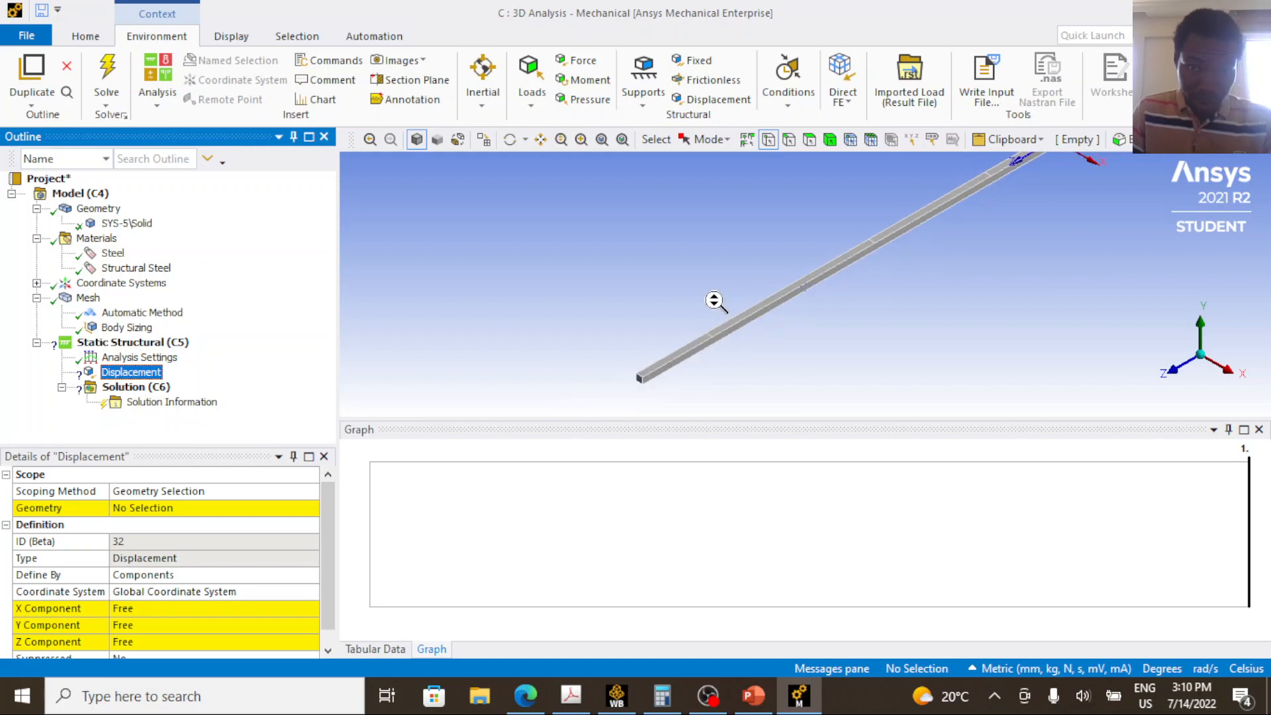
scroll(715, 302, down, 2)
drag(677, 419, 670, 600)
scroll(652, 478, up, 2)
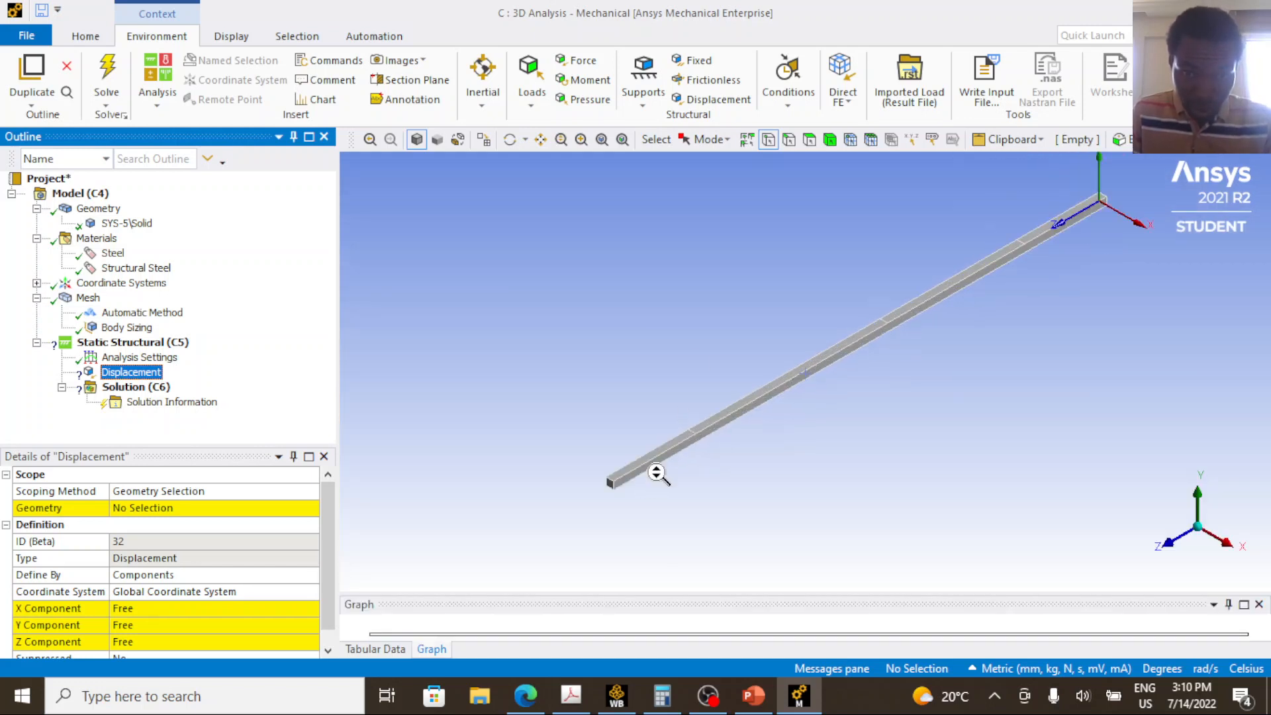
scroll(599, 504, up, 2)
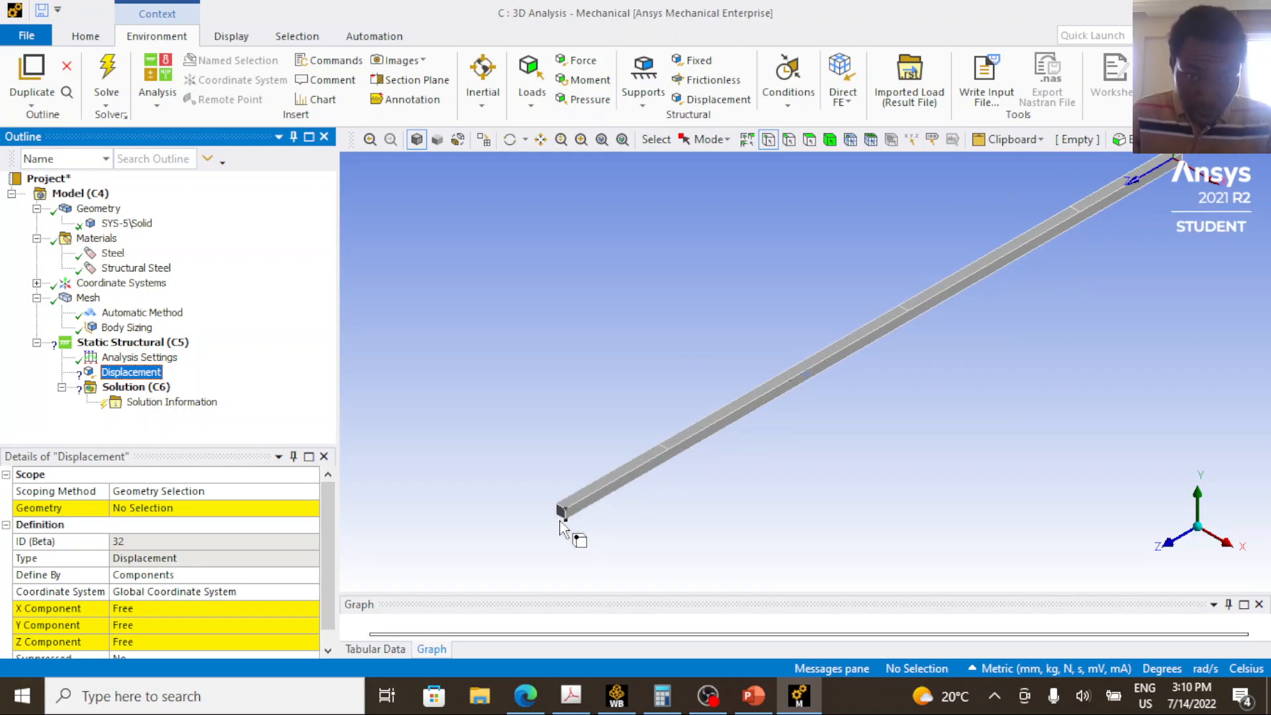
Scope the Displacement to the single bottom edge of the beam's near end face using edge selection.
click(789, 140)
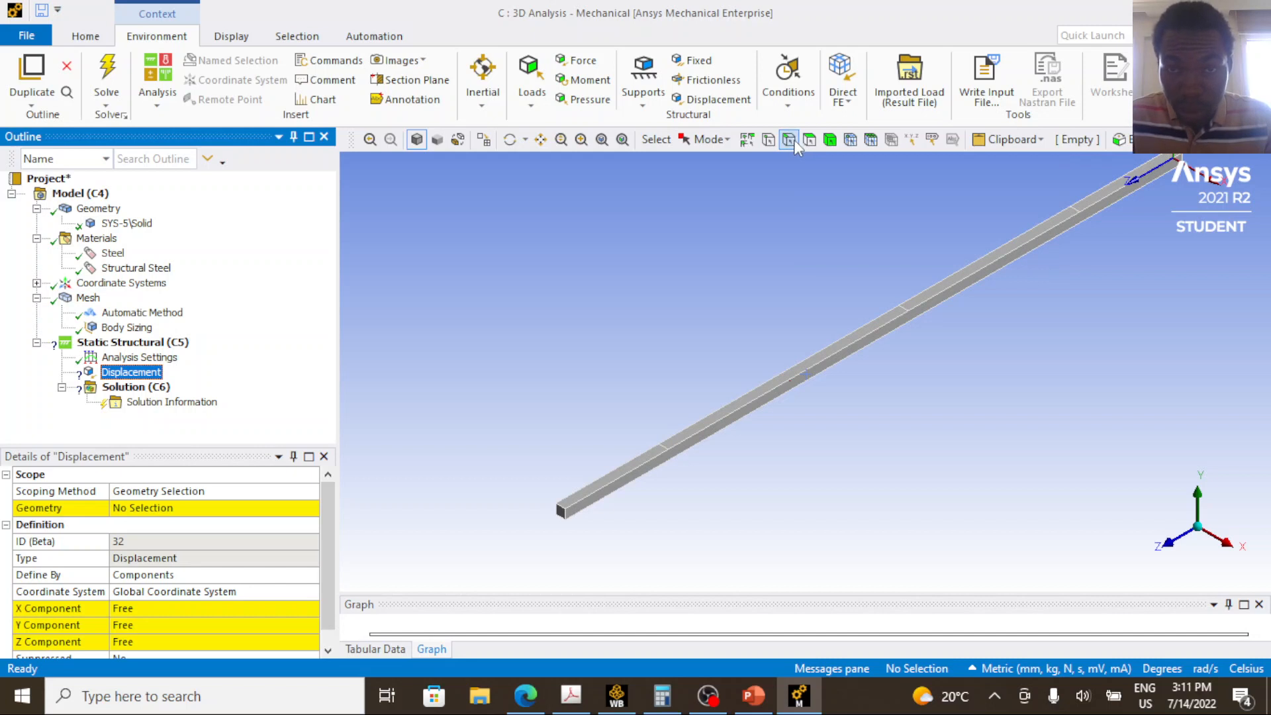
scroll(554, 545, up, 2)
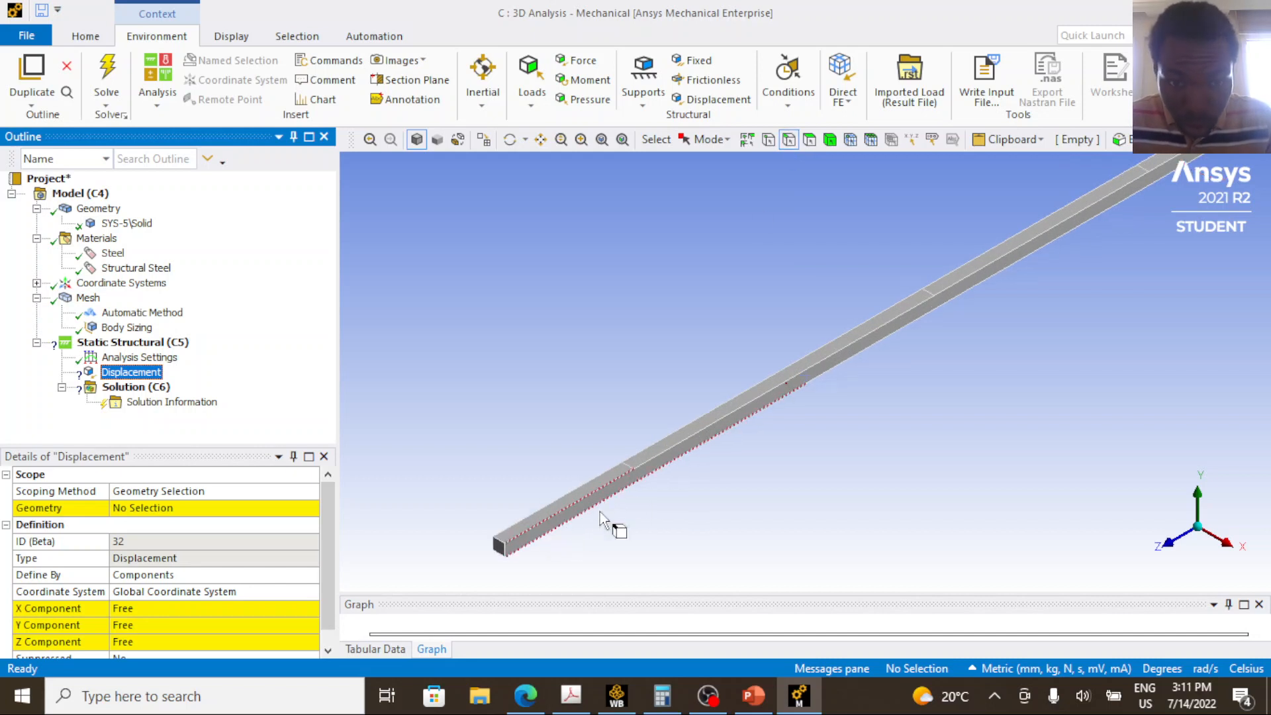
click(541, 139)
drag(550, 463, 754, 417)
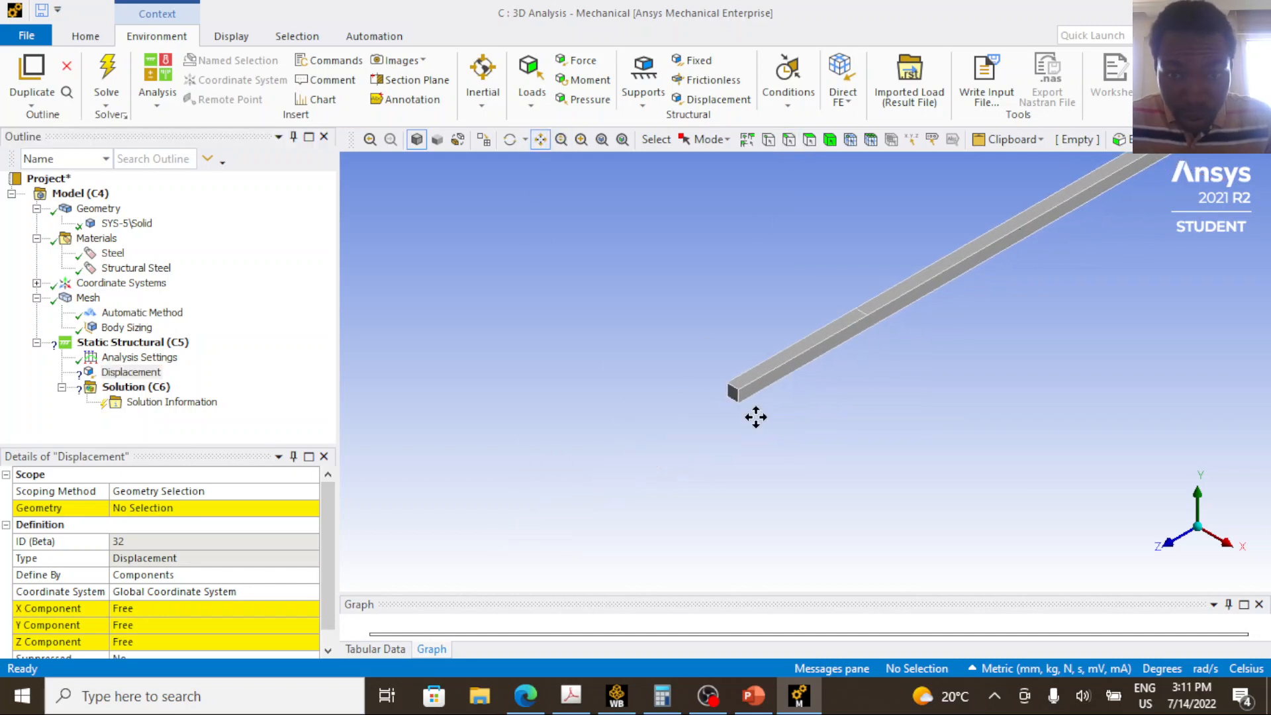
click(790, 141)
scroll(729, 416, up, 1)
scroll(712, 417, up, 2)
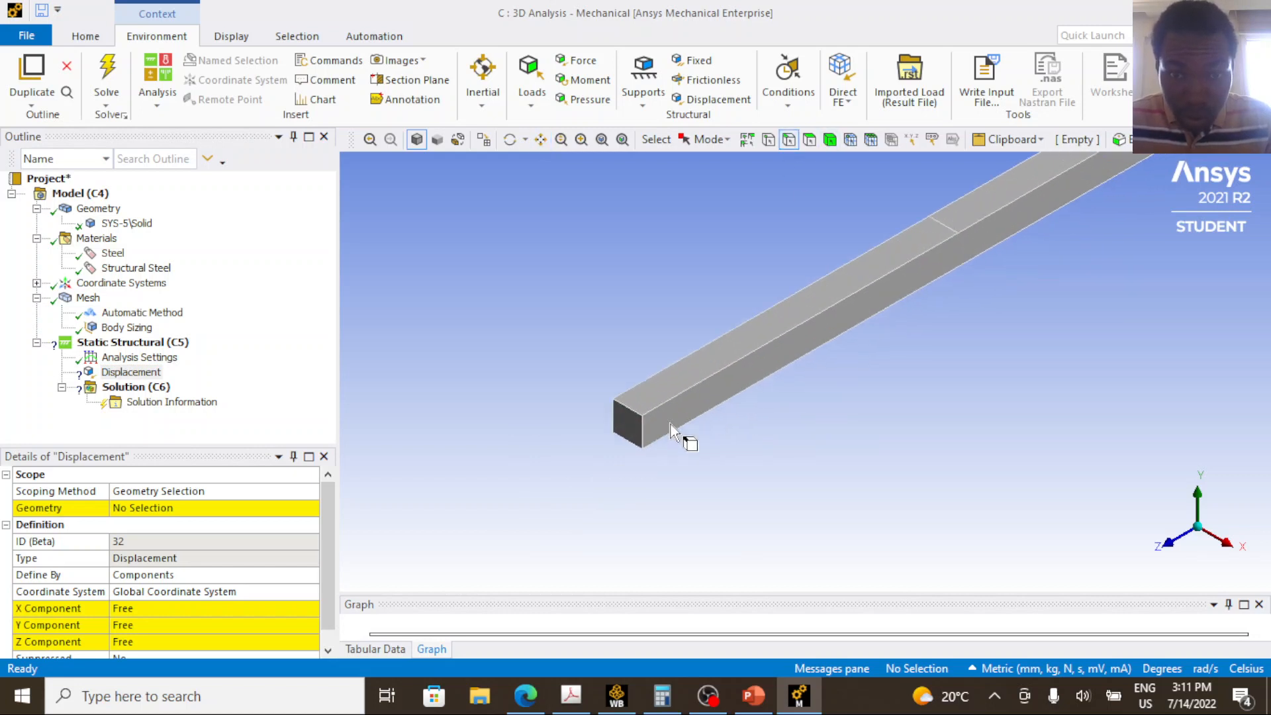
click(635, 445)
click(147, 512)
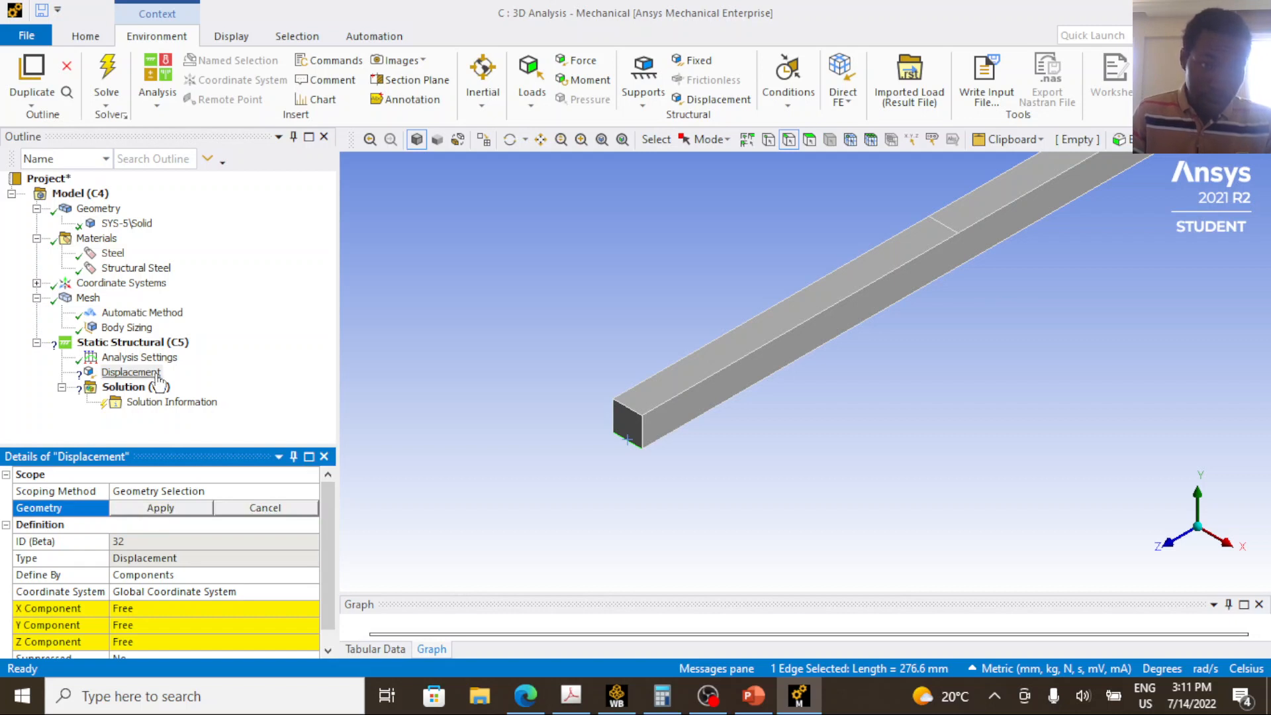
click(143, 371)
click(155, 512)
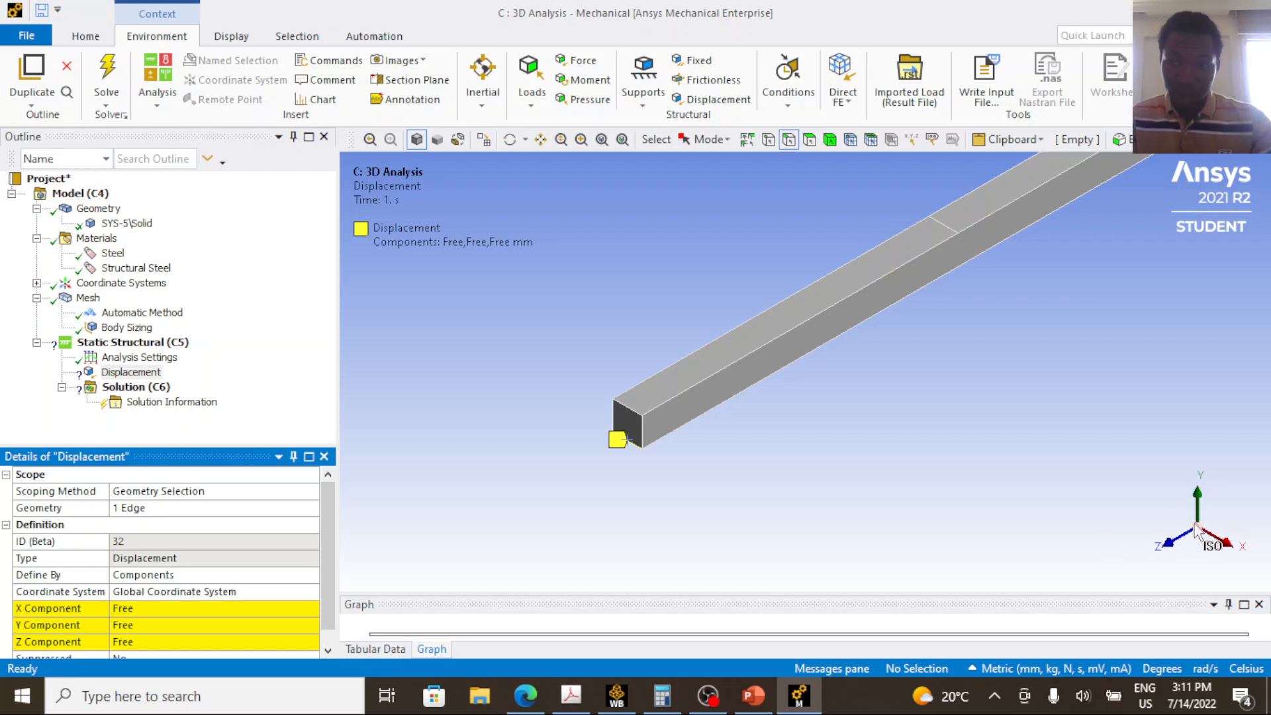
Leave the Displacement's X component Free and set its Y and Z components to 0 mm.
click(163, 610)
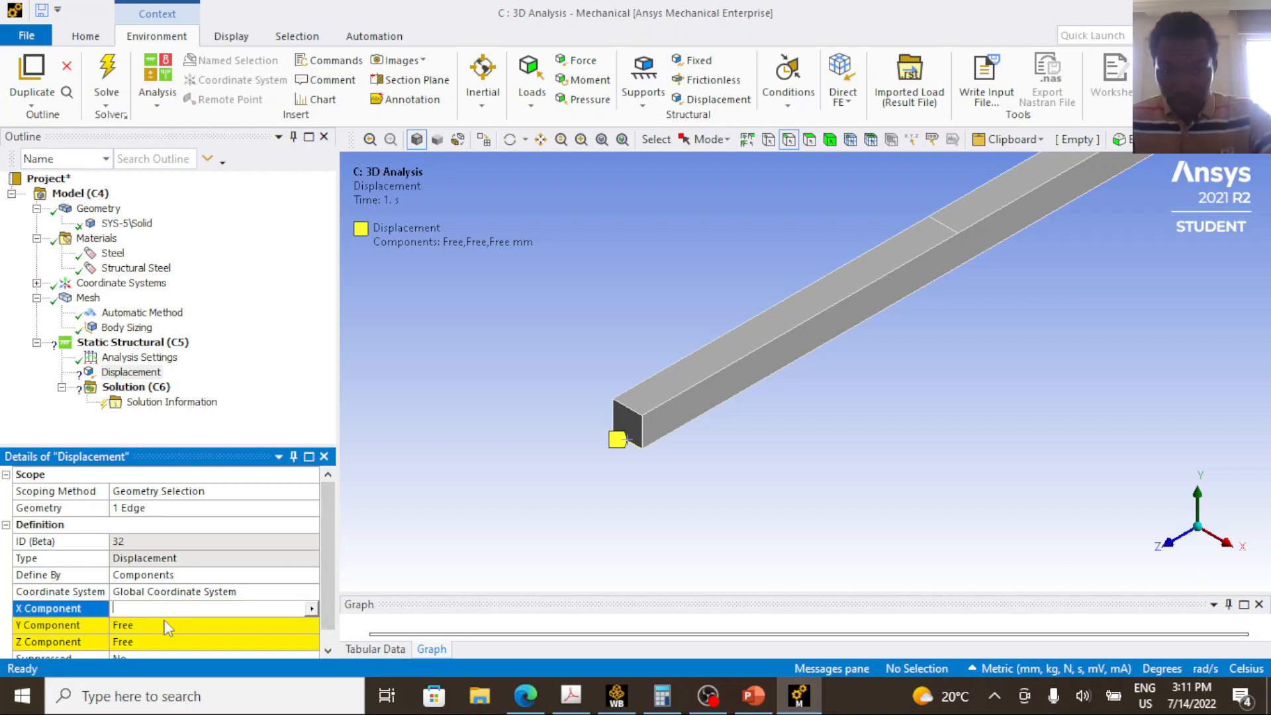
click(167, 625)
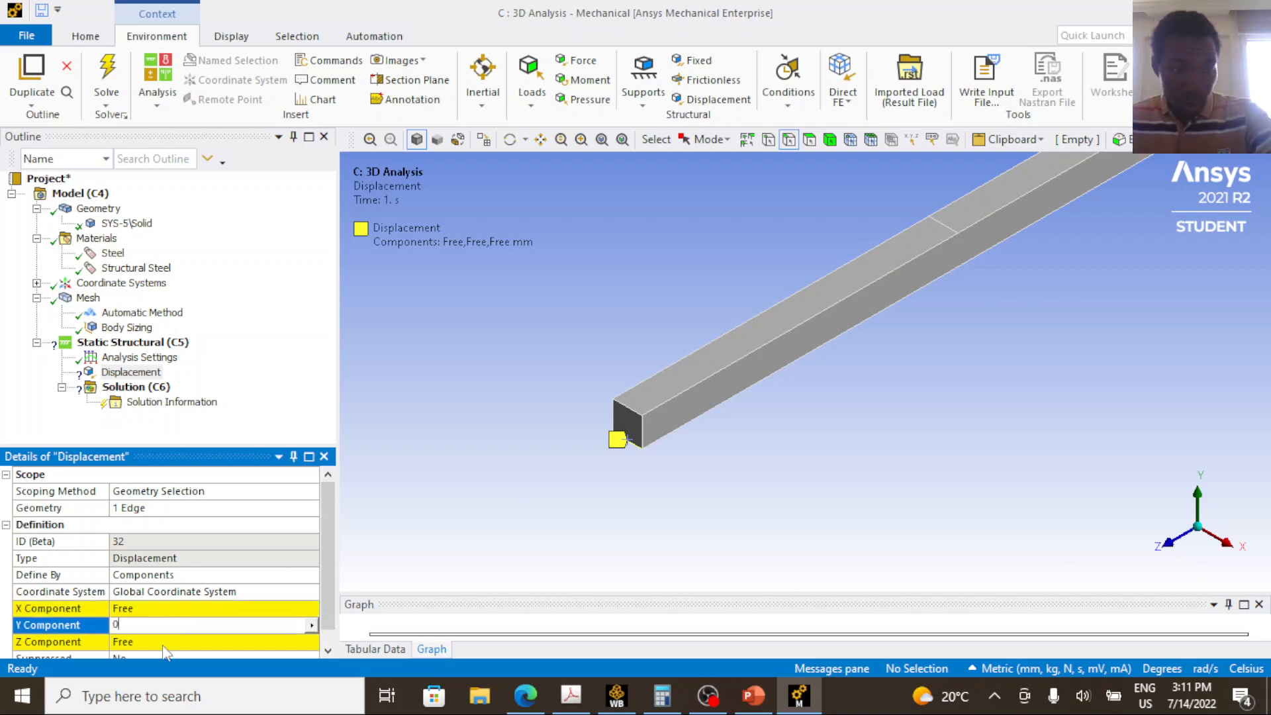
text(0)
click(164, 642)
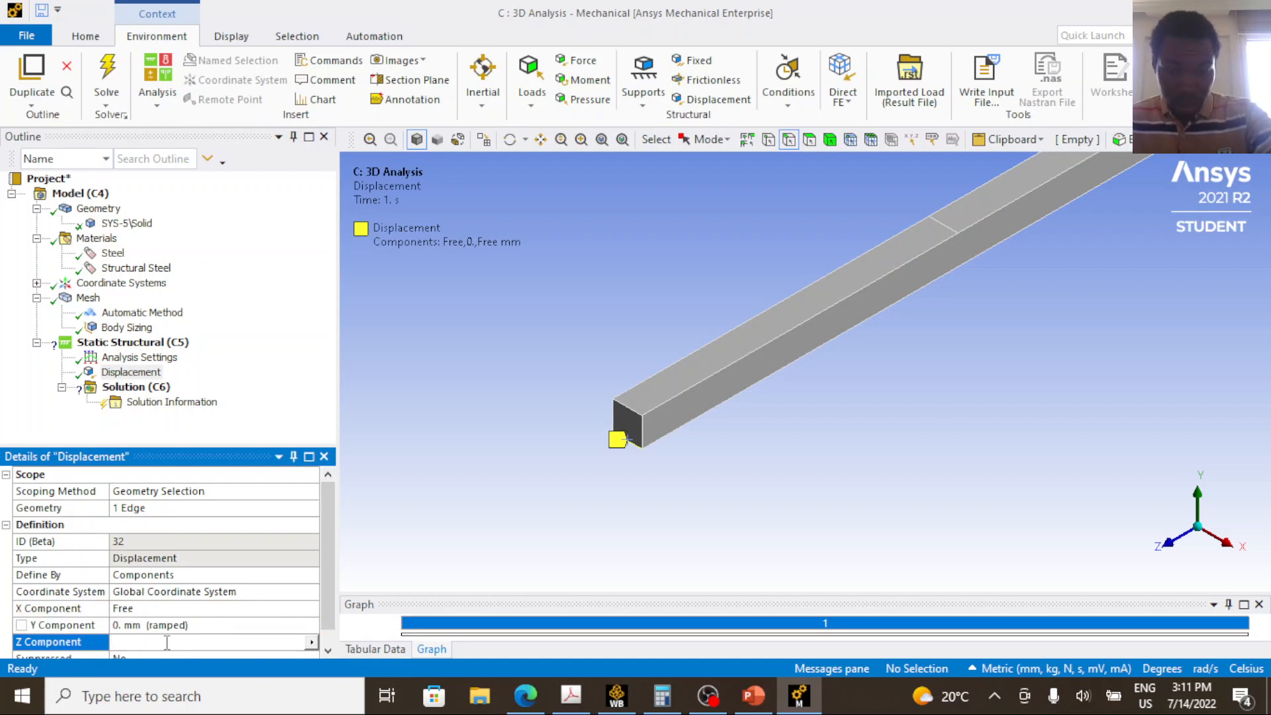
key(Return)
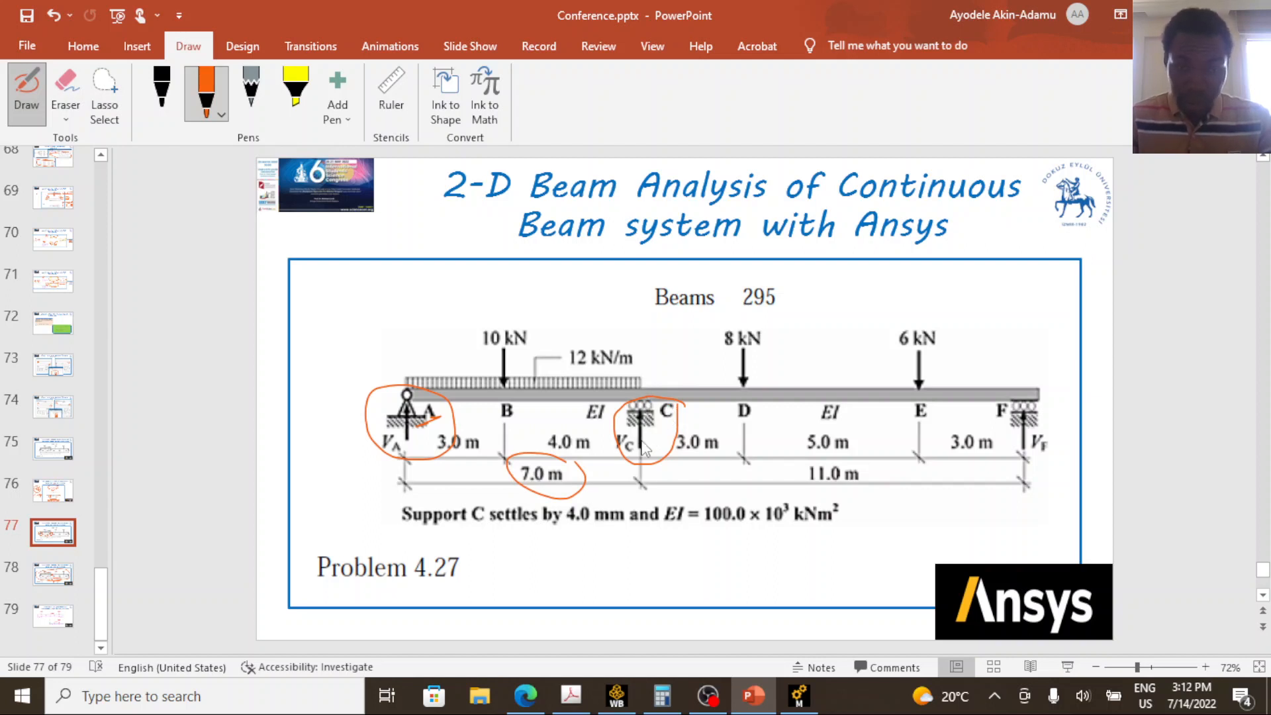
Switch back from the beam diagram to Ansys Mechanical and duplicate the Displacement boundary condition.
click(799, 695)
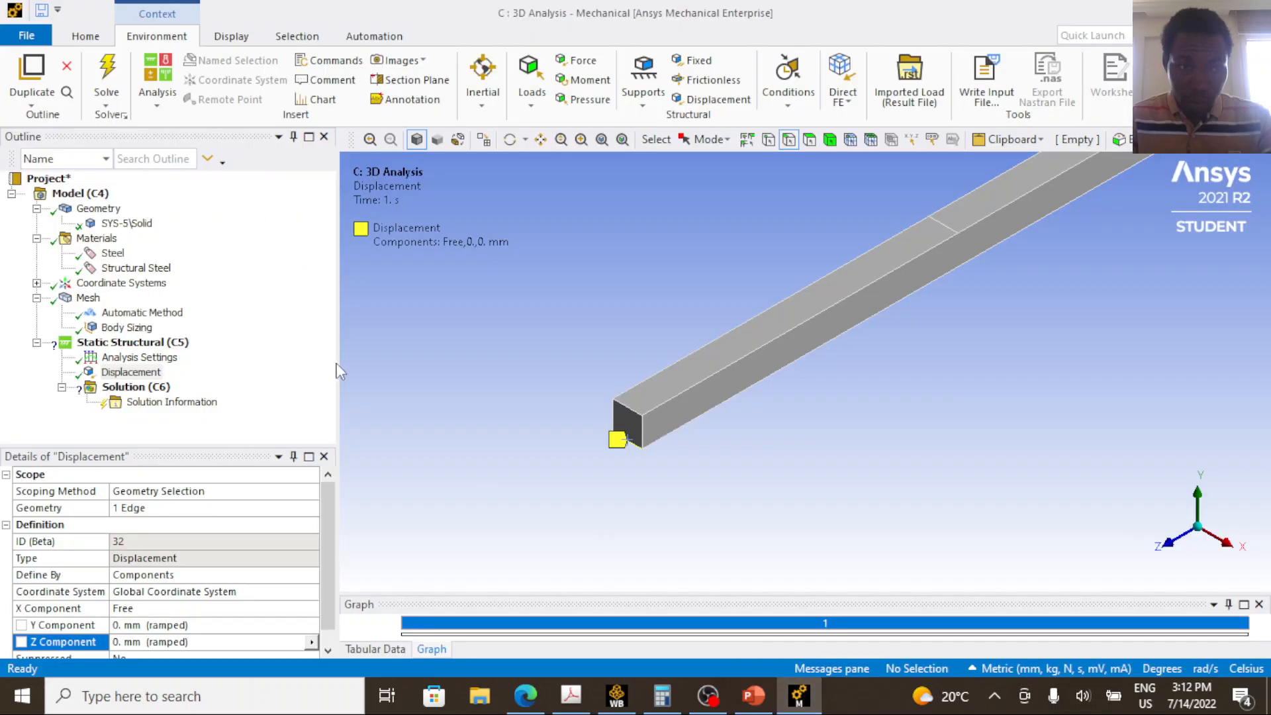
right_click(131, 372)
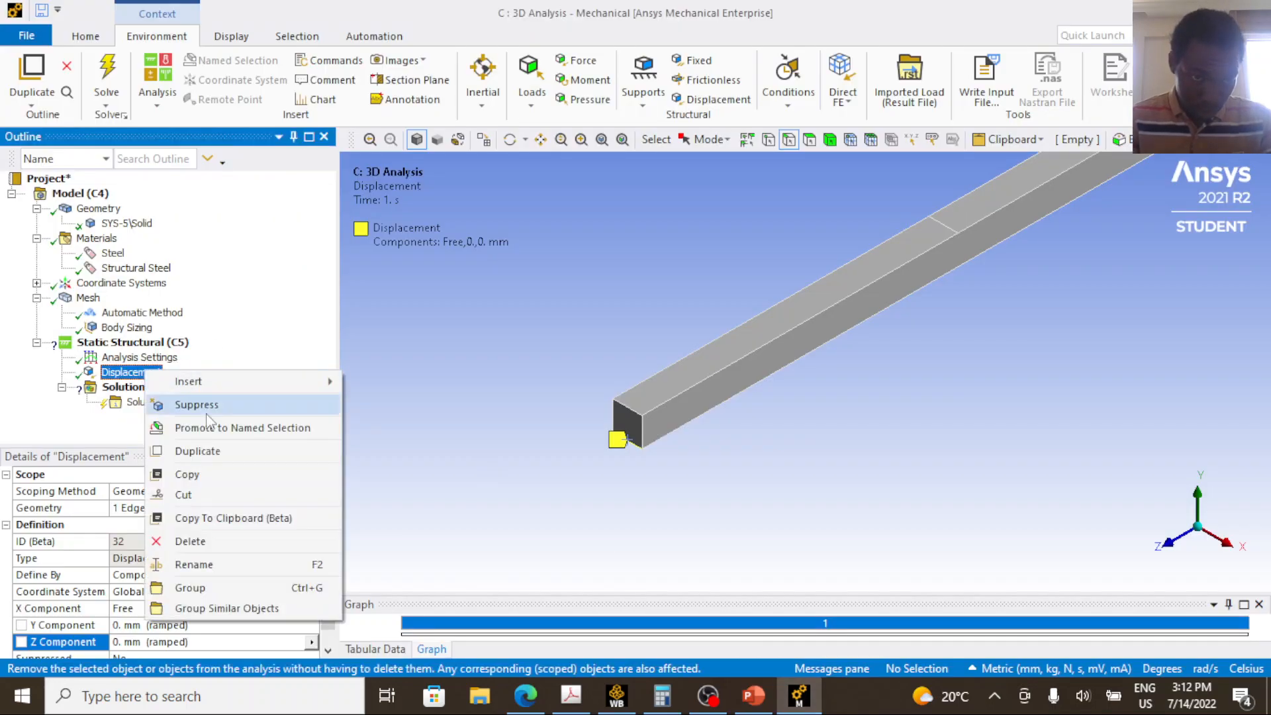
click(205, 451)
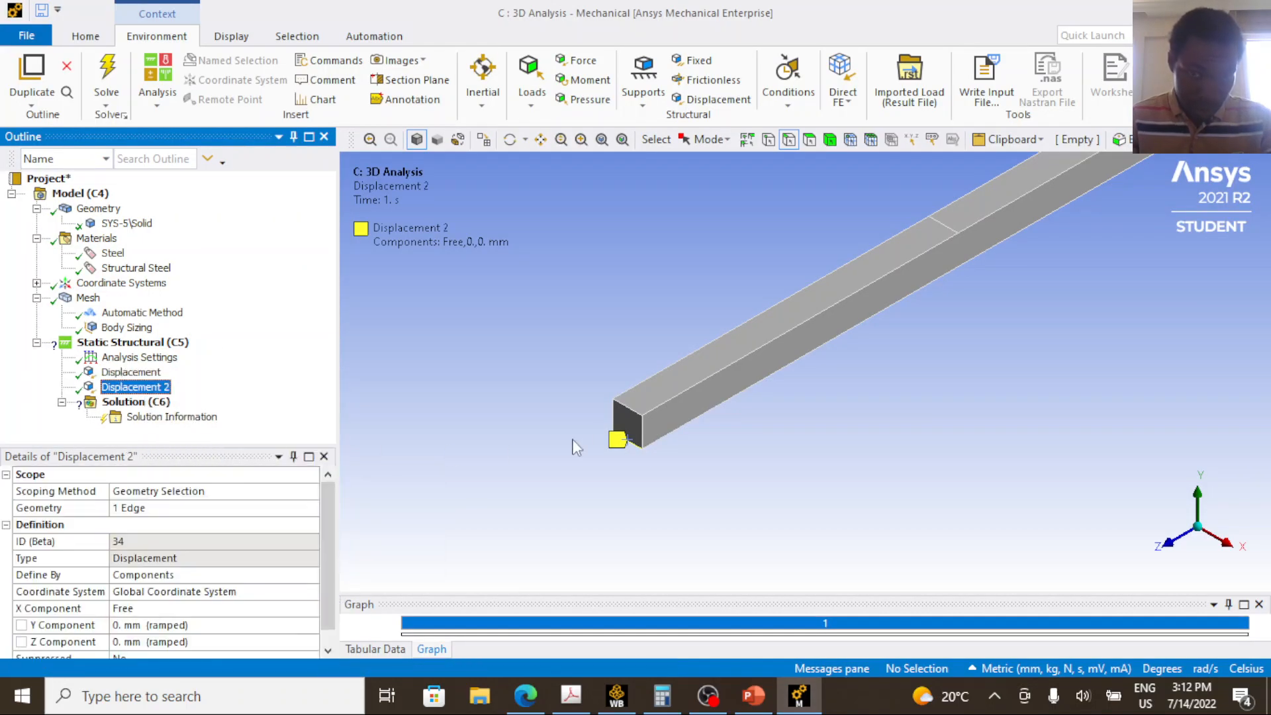
Scope Displacement 2 to the transverse edge on the beam's underside at intermediate support C.
scroll(596, 431, up, 1)
scroll(582, 421, down, 4)
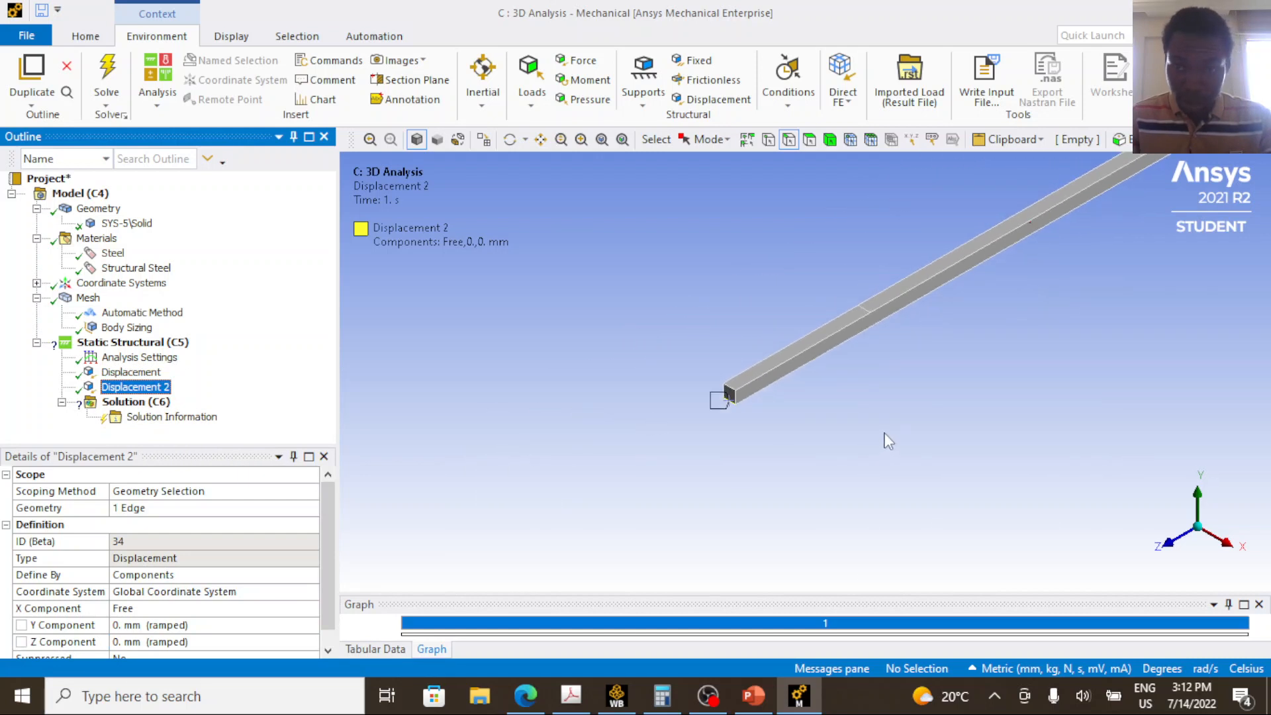
middle_drag(943, 397, 1126, 503)
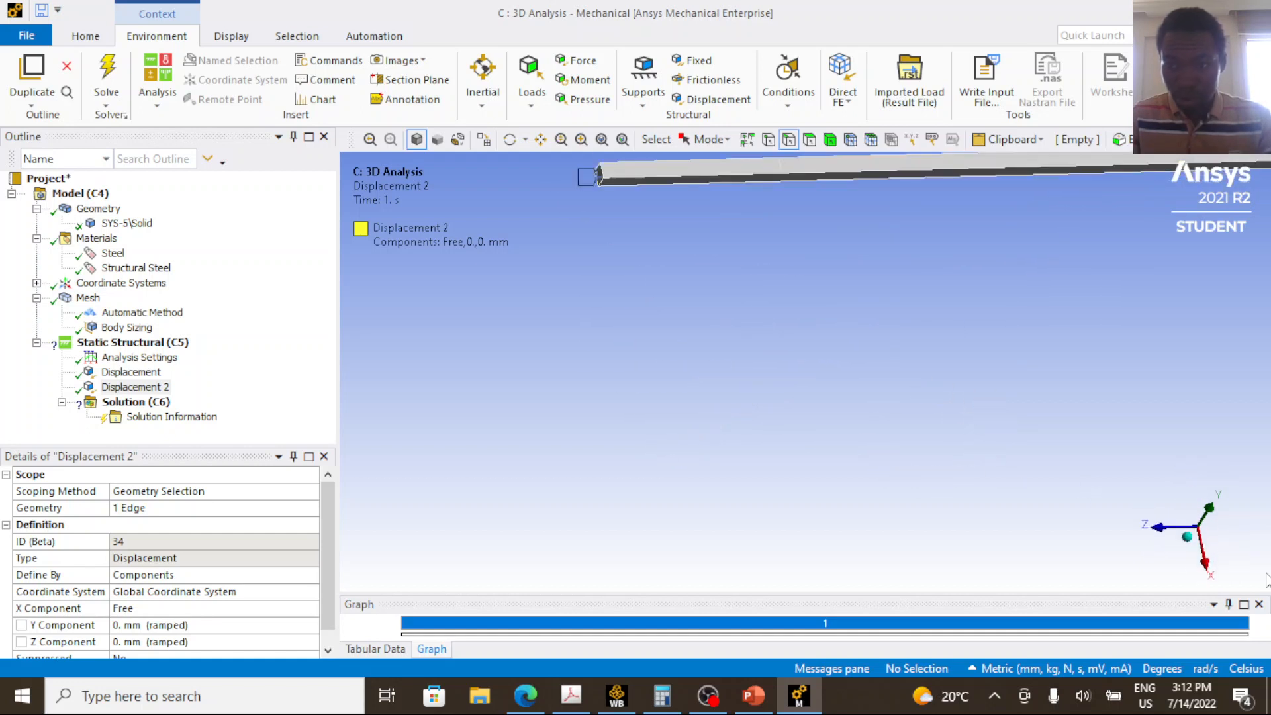
click(1190, 553)
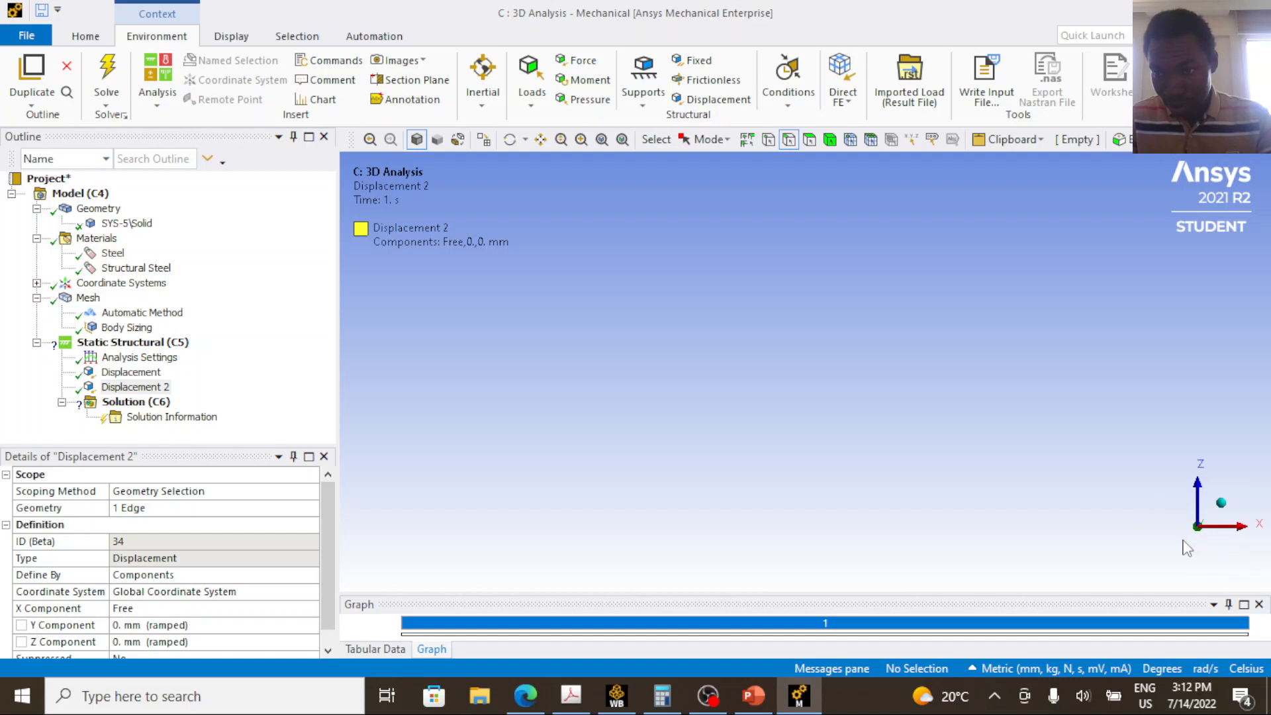
click(1222, 503)
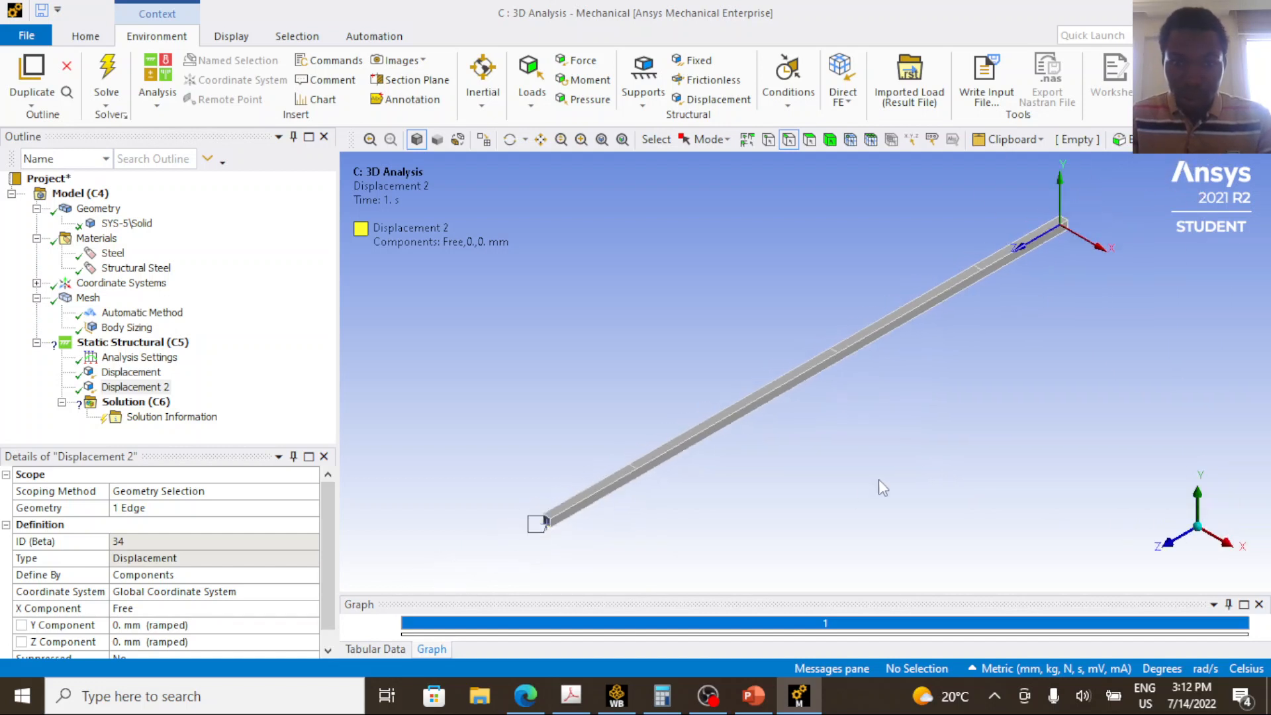
middle_drag(824, 469, 744, 335)
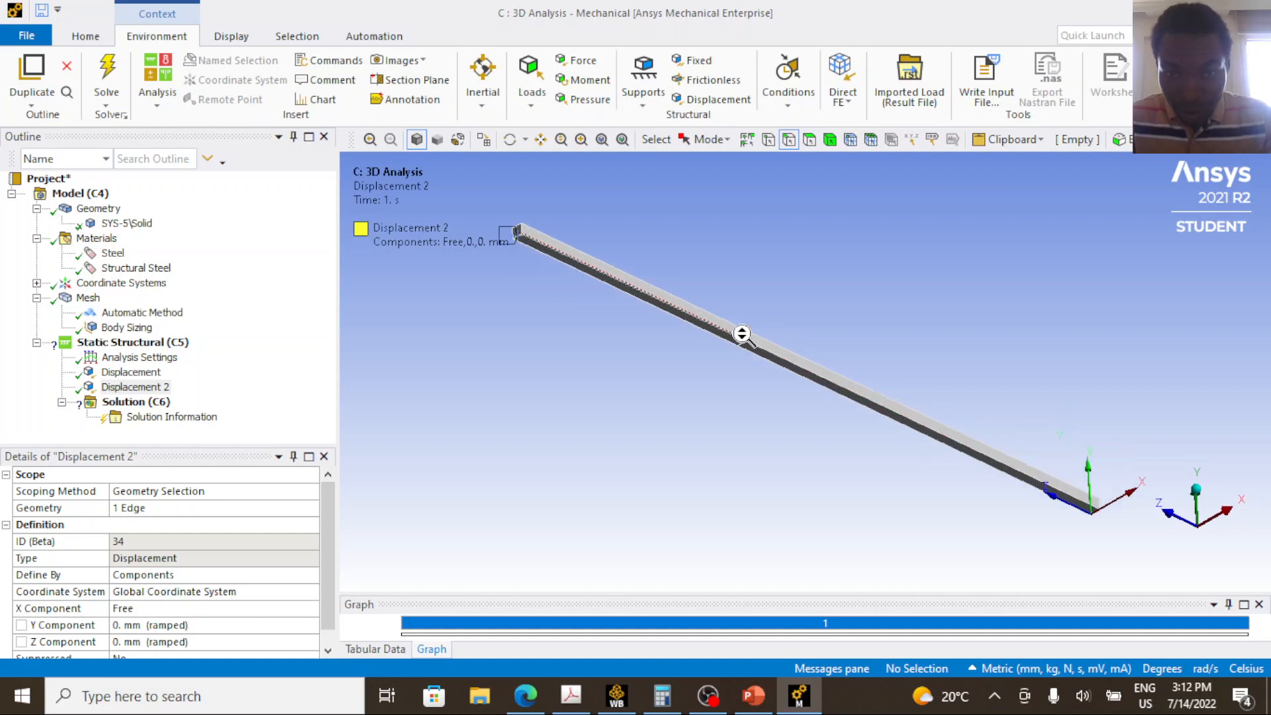
scroll(733, 349, up, 3)
scroll(717, 332, up, 2)
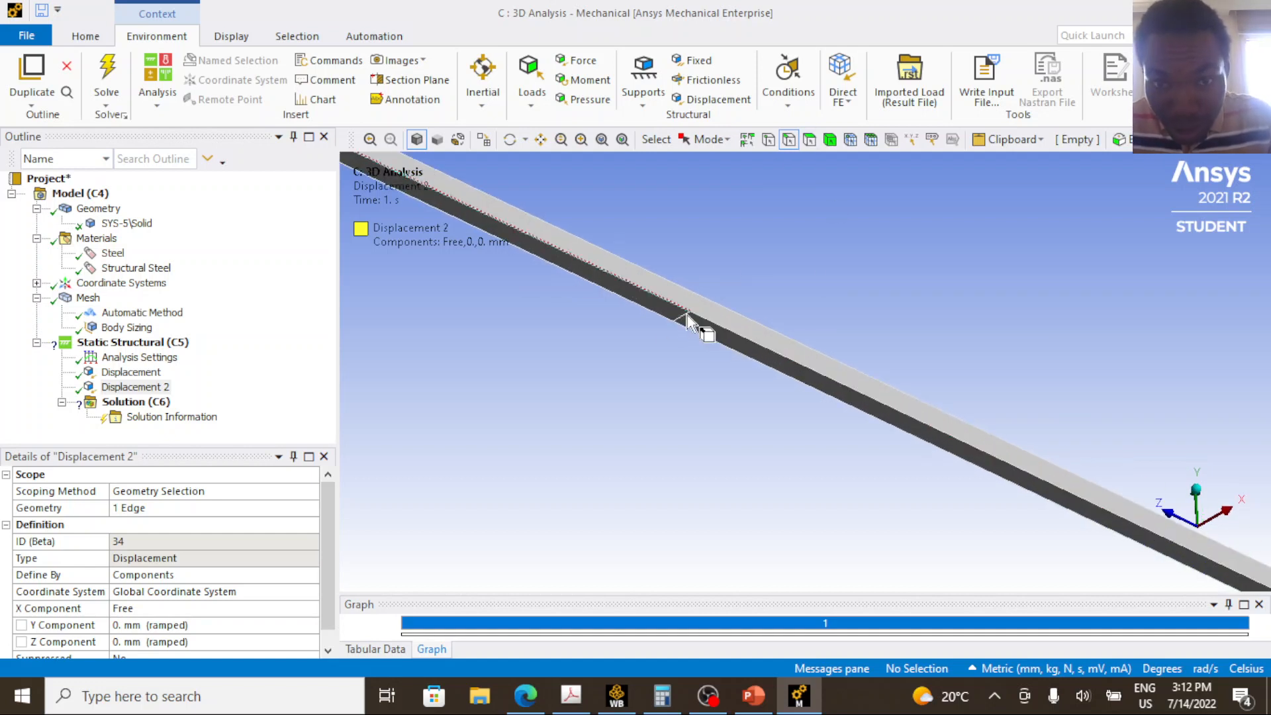
scroll(688, 312, up, 3)
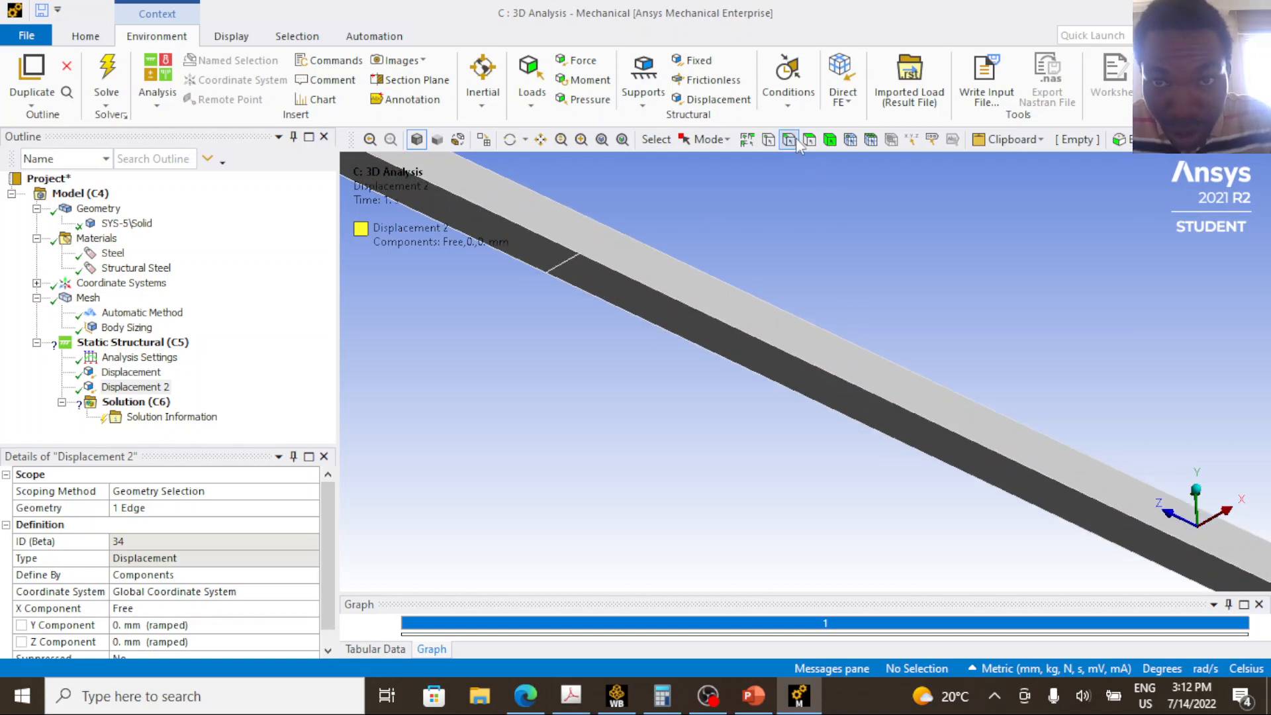
click(566, 266)
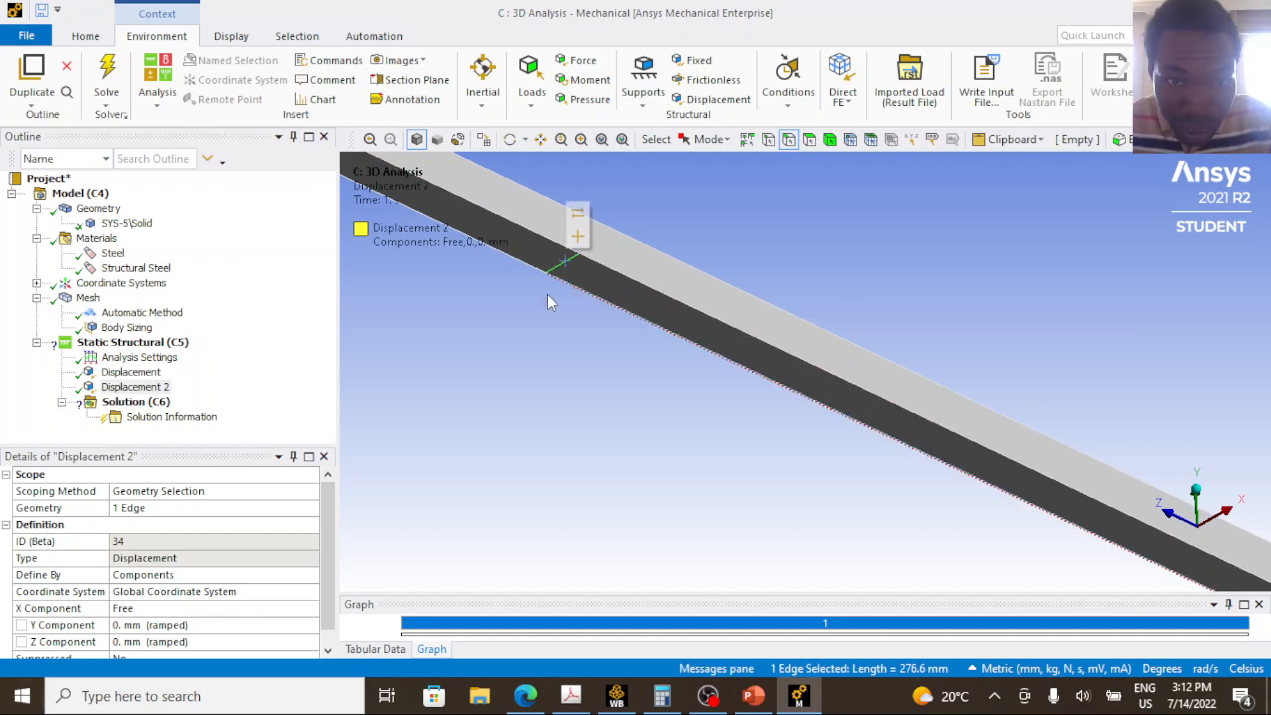
click(136, 387)
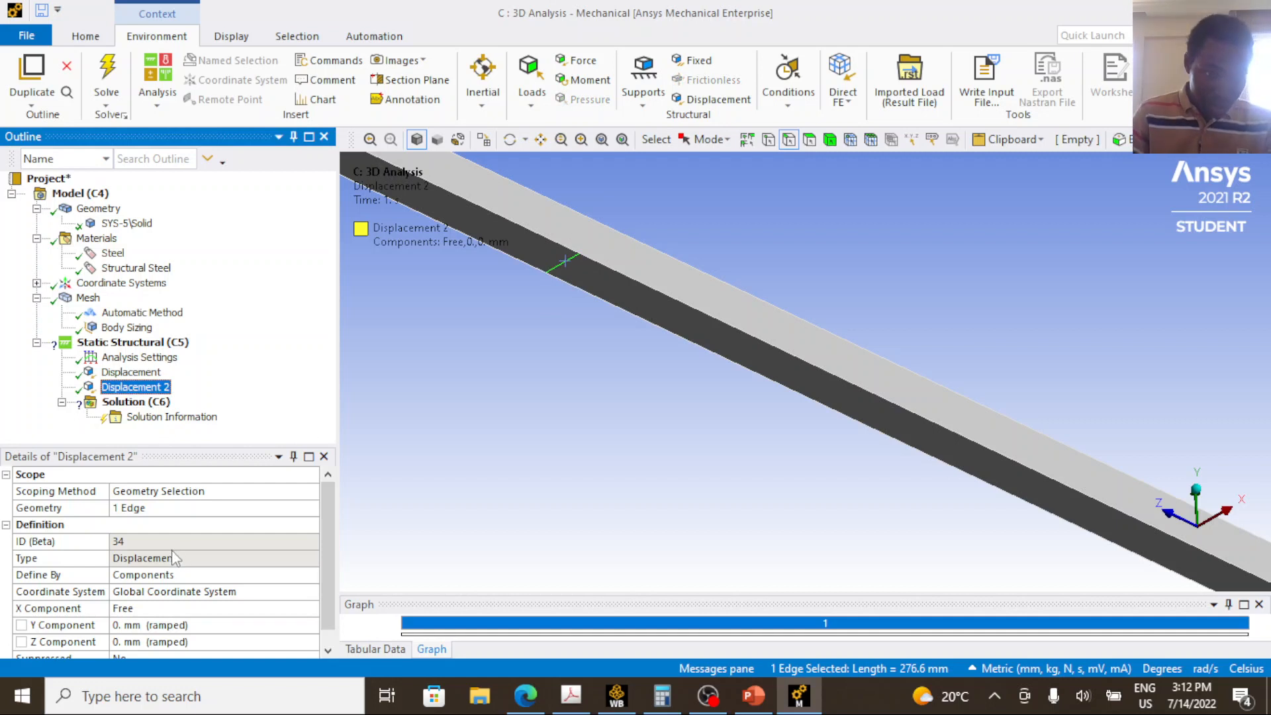
click(166, 513)
click(167, 510)
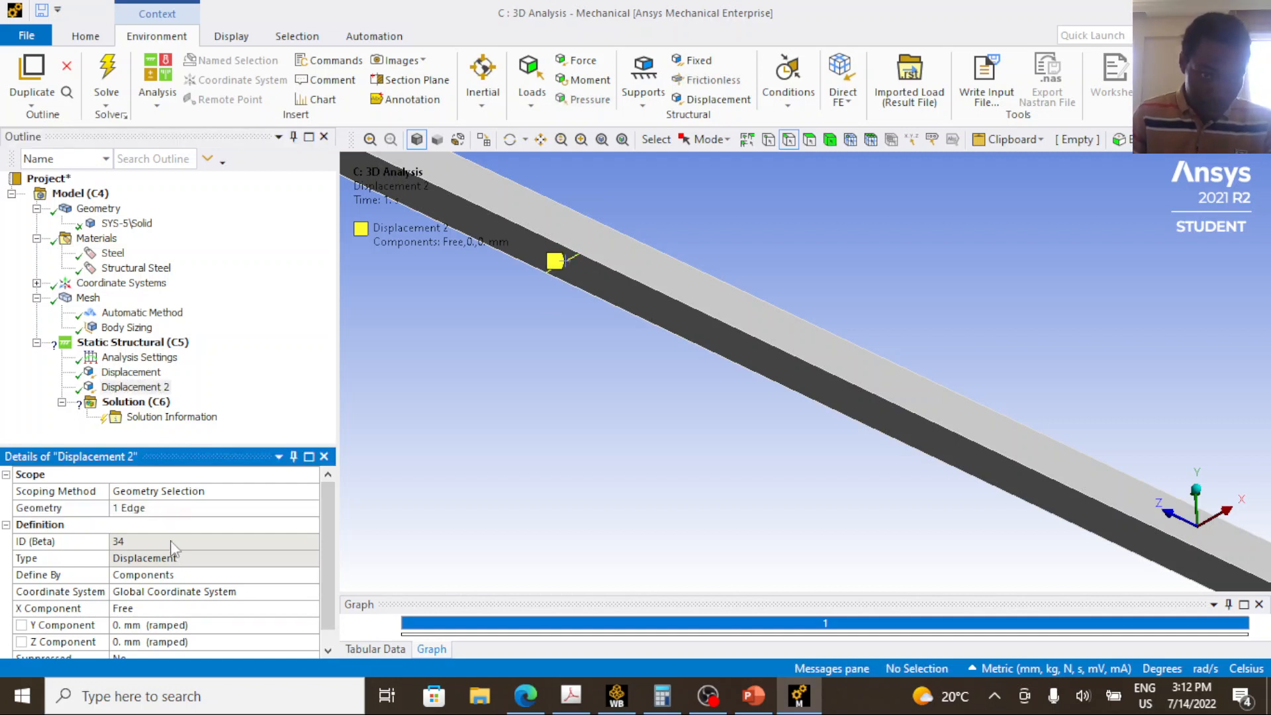
Set the Z component of Displacement 2 to Free.
click(190, 641)
click(311, 642)
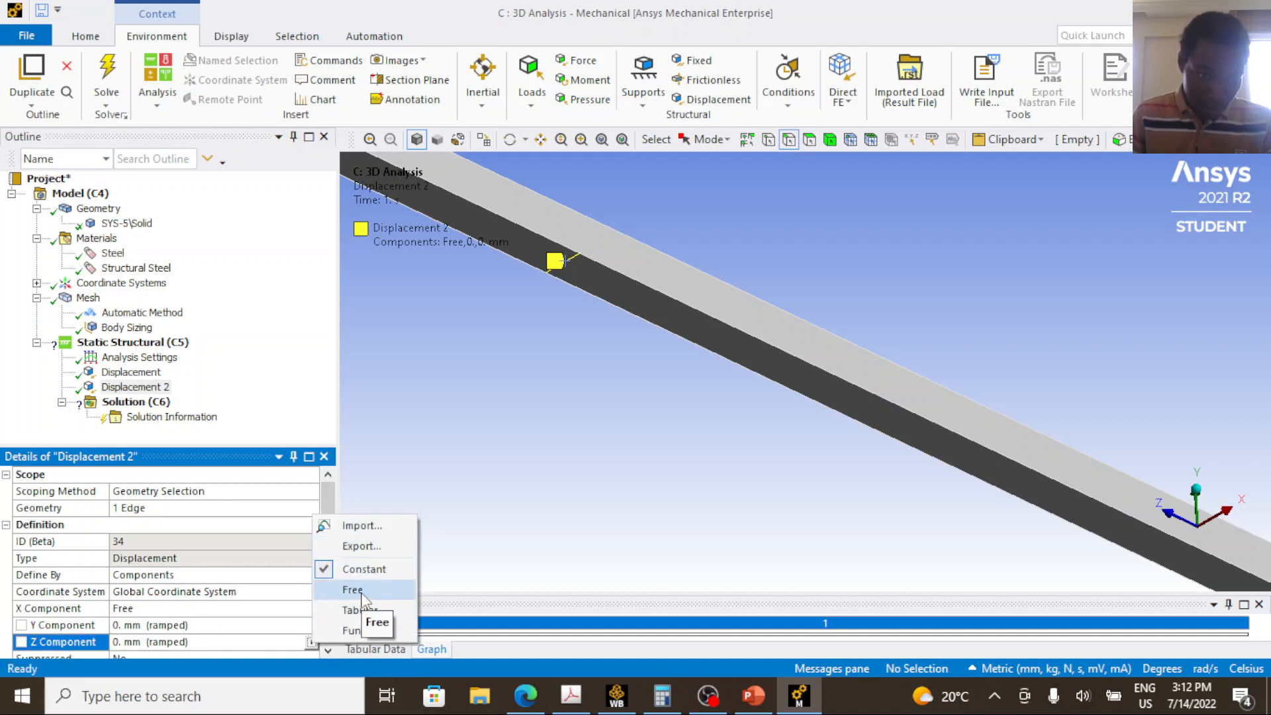
click(358, 589)
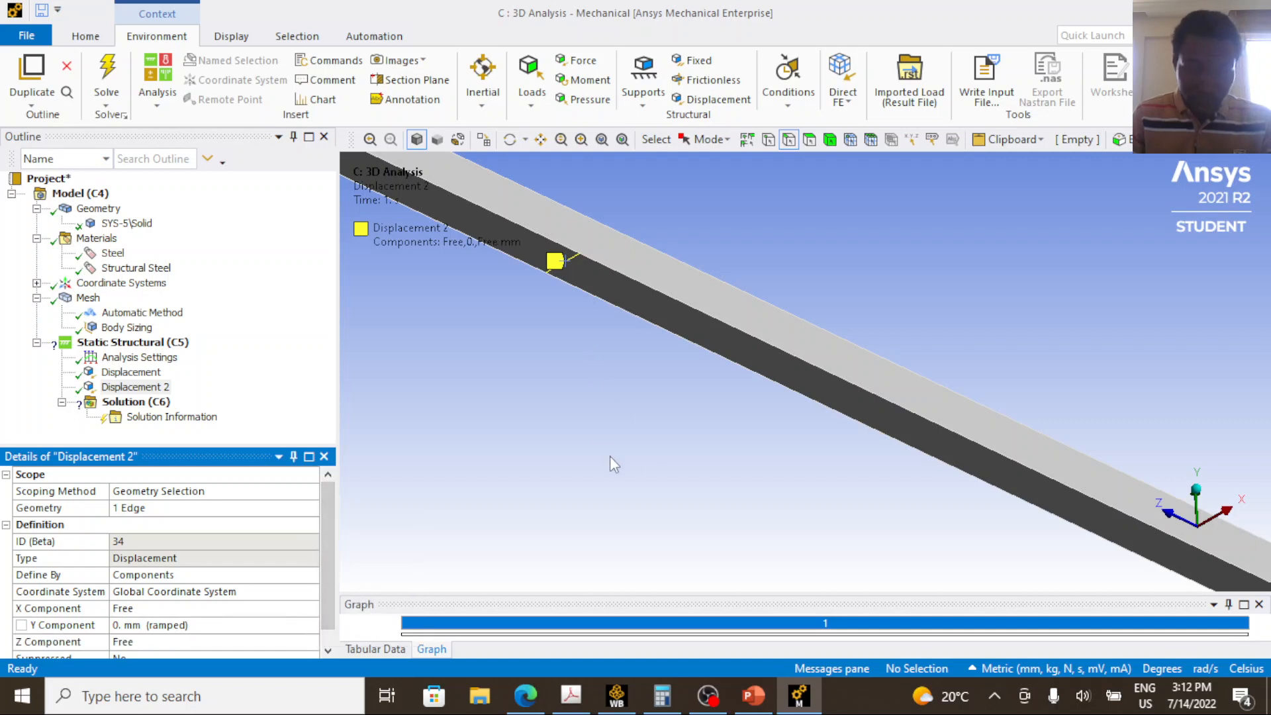
Switch to the PowerPoint beam diagram and circle the roller support at F in orange ink.
scroll(609, 451, up, 3)
scroll(609, 452, down, 5)
scroll(610, 454, down, 4)
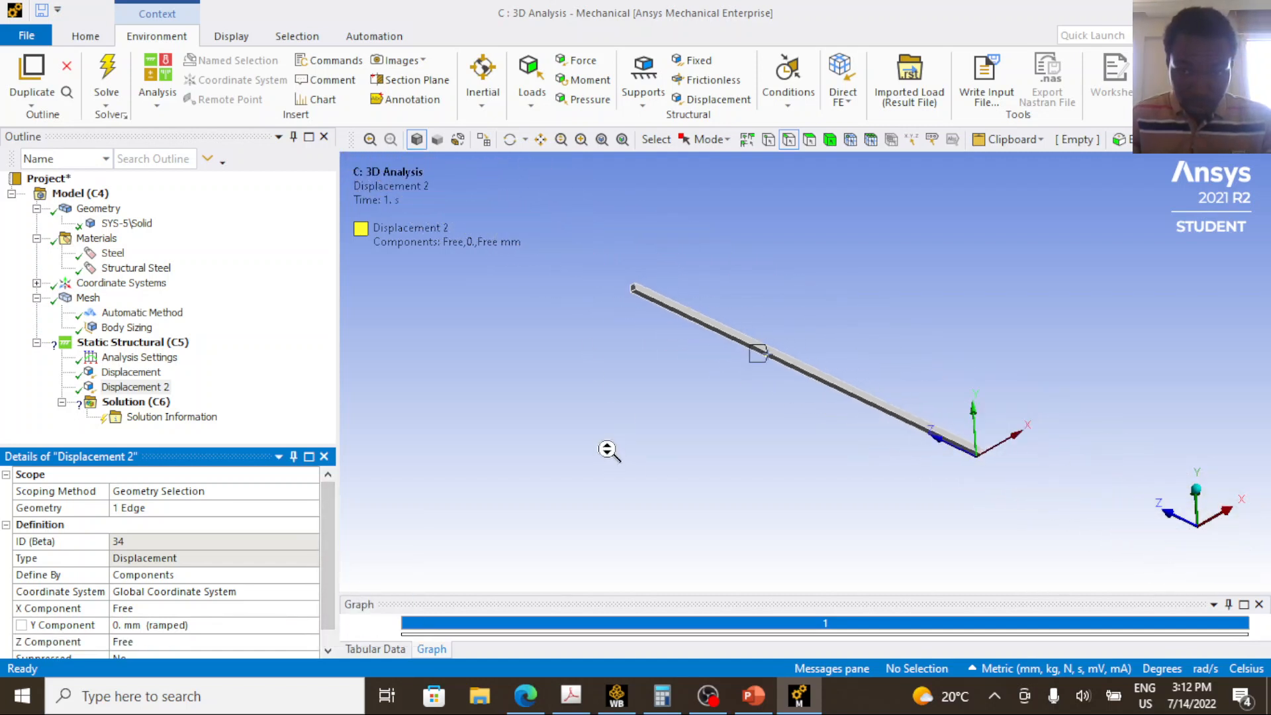
click(762, 703)
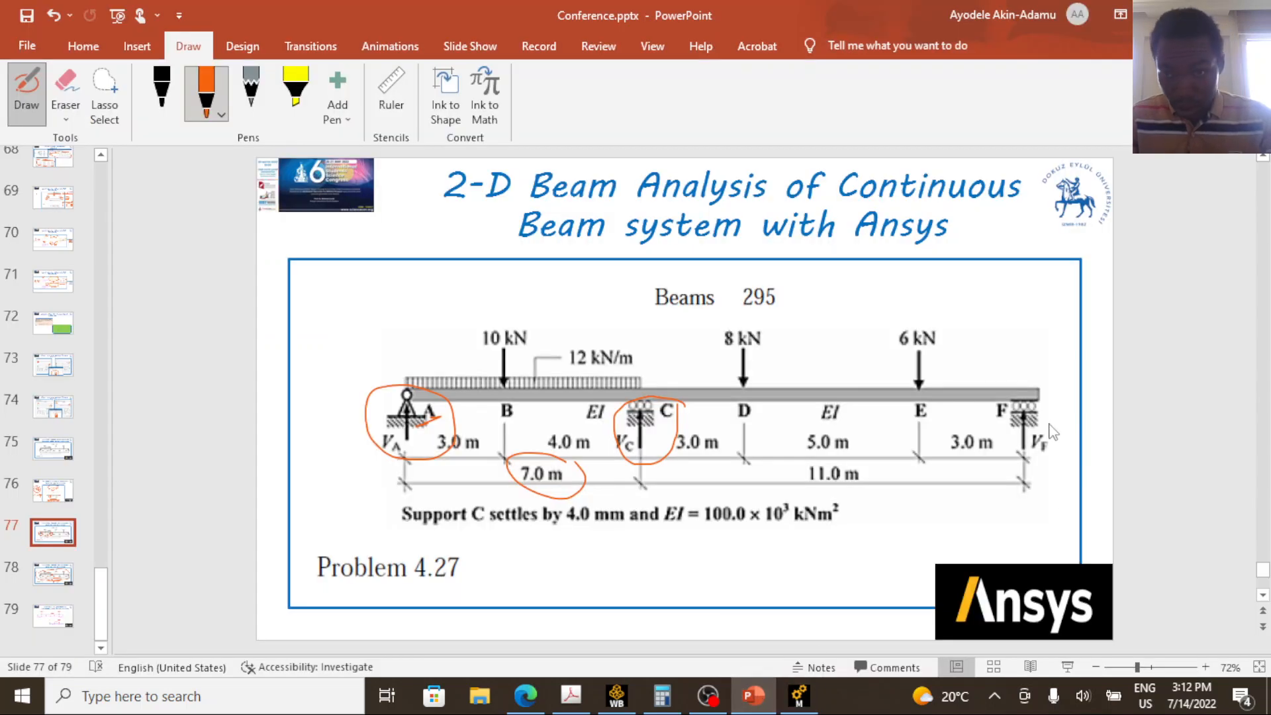
mouse_move(1049, 401)
mouse_down()
mouse_move(1034, 390)
mouse_move(999, 460)
mouse_move(1058, 399)
mouse_up()
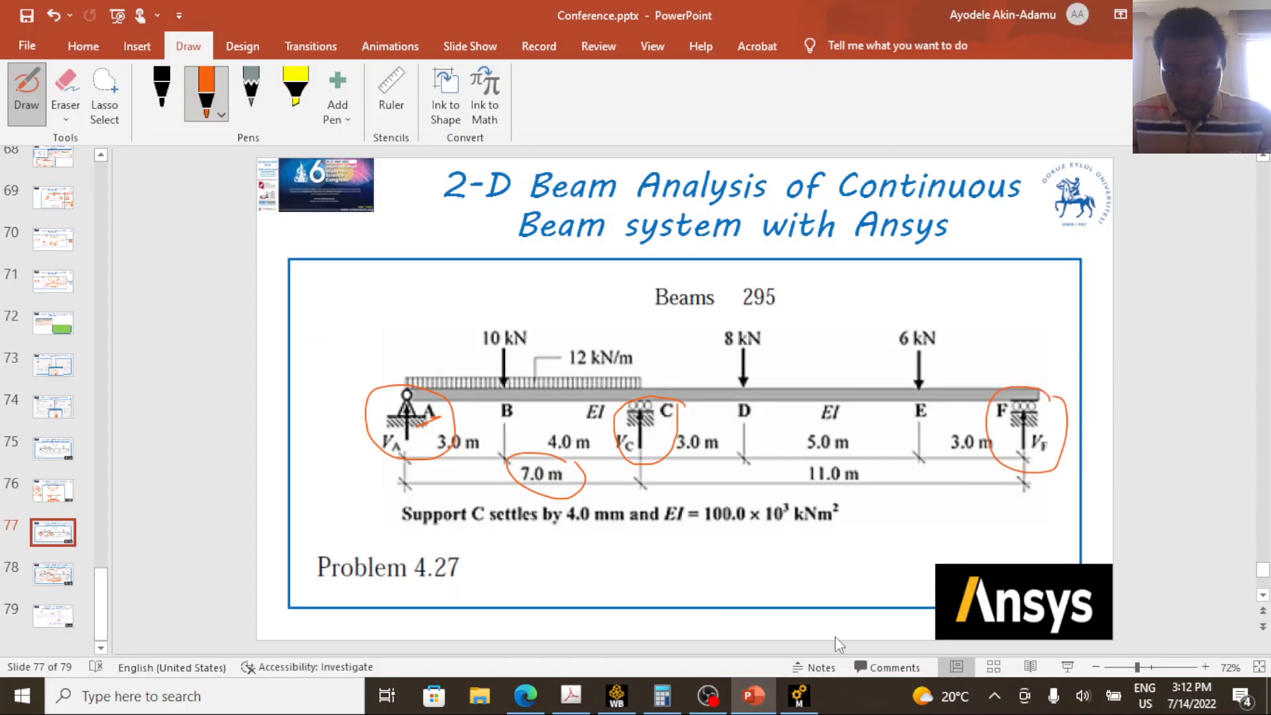
Return to Ansys Mechanical and duplicate the Displacement 2 boundary condition.
click(809, 701)
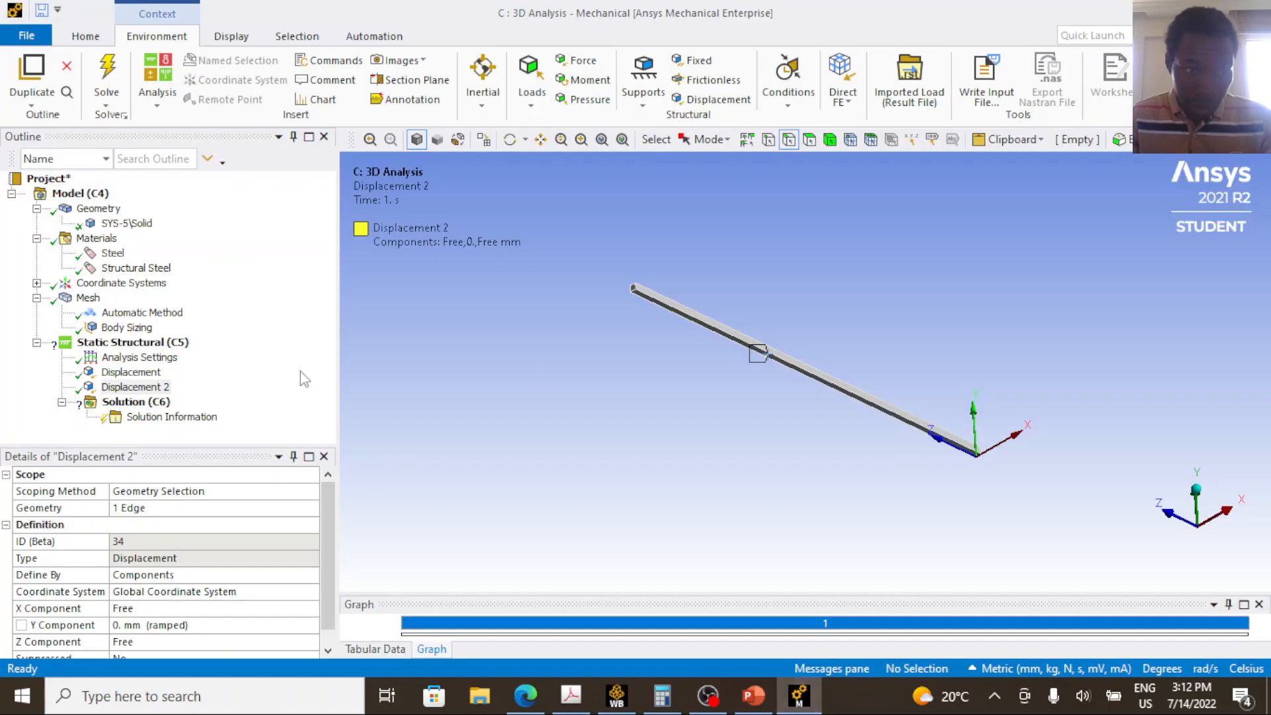
right_click(162, 390)
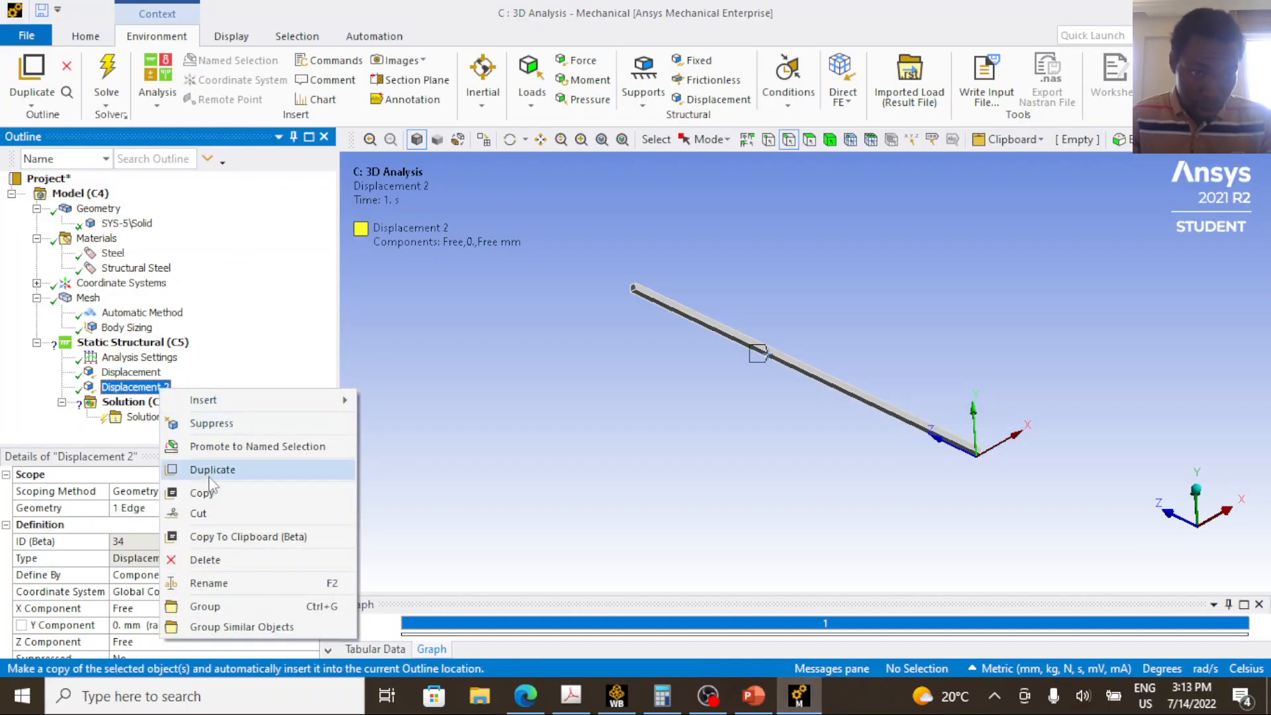
click(210, 469)
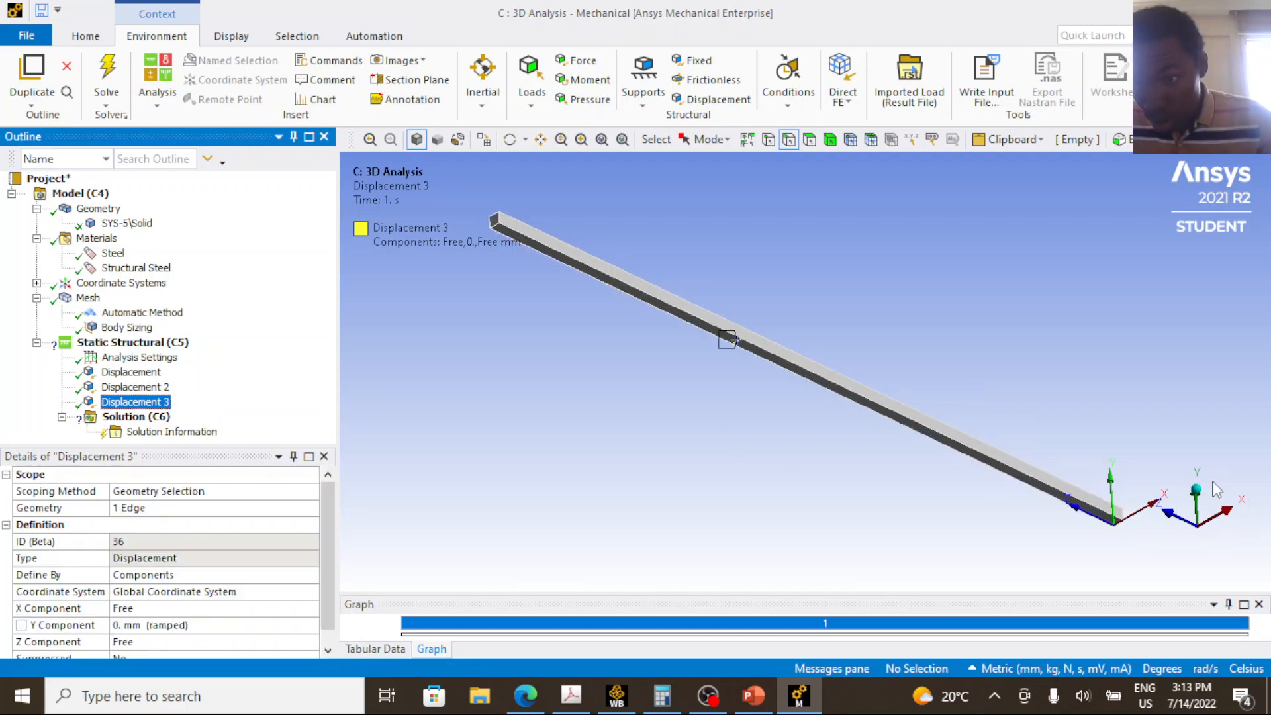
Scope Displacement 3 to the single bottom edge of the beam's end face at the coordinate origin, using edge selection.
click(541, 147)
drag(1027, 496, 678, 409)
scroll(808, 439, up, 5)
drag(715, 487, 672, 529)
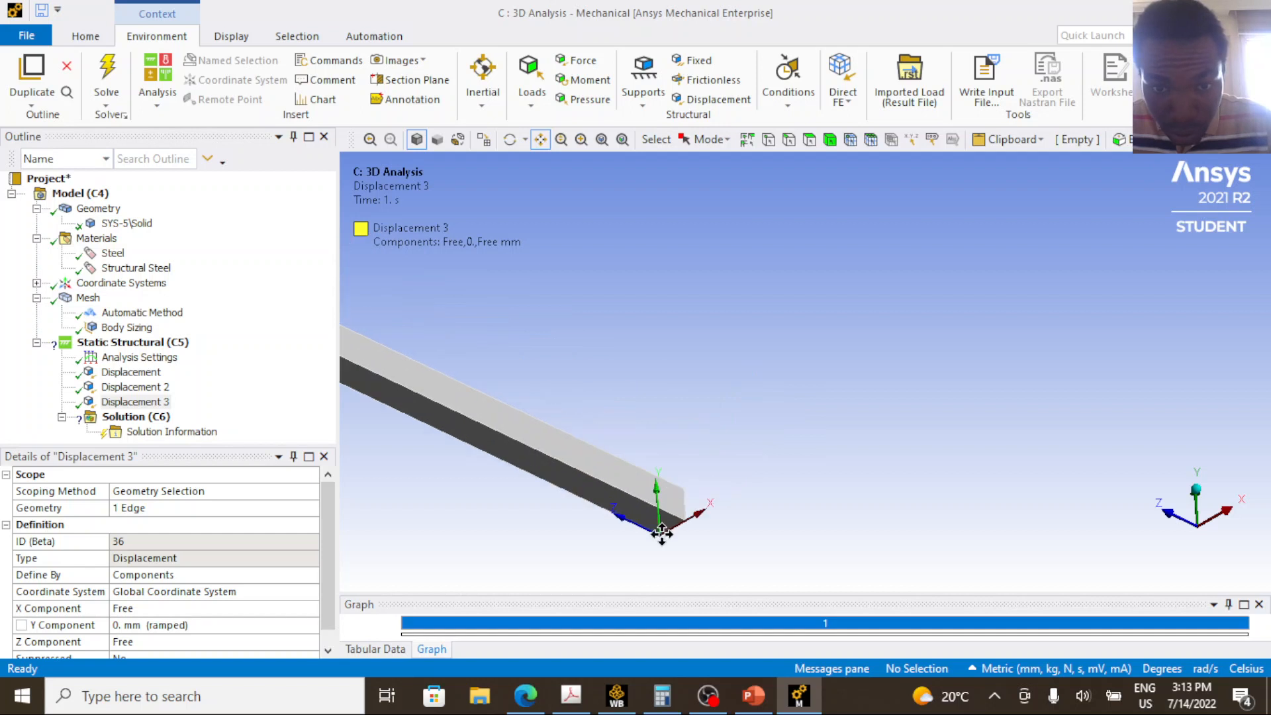
click(156, 402)
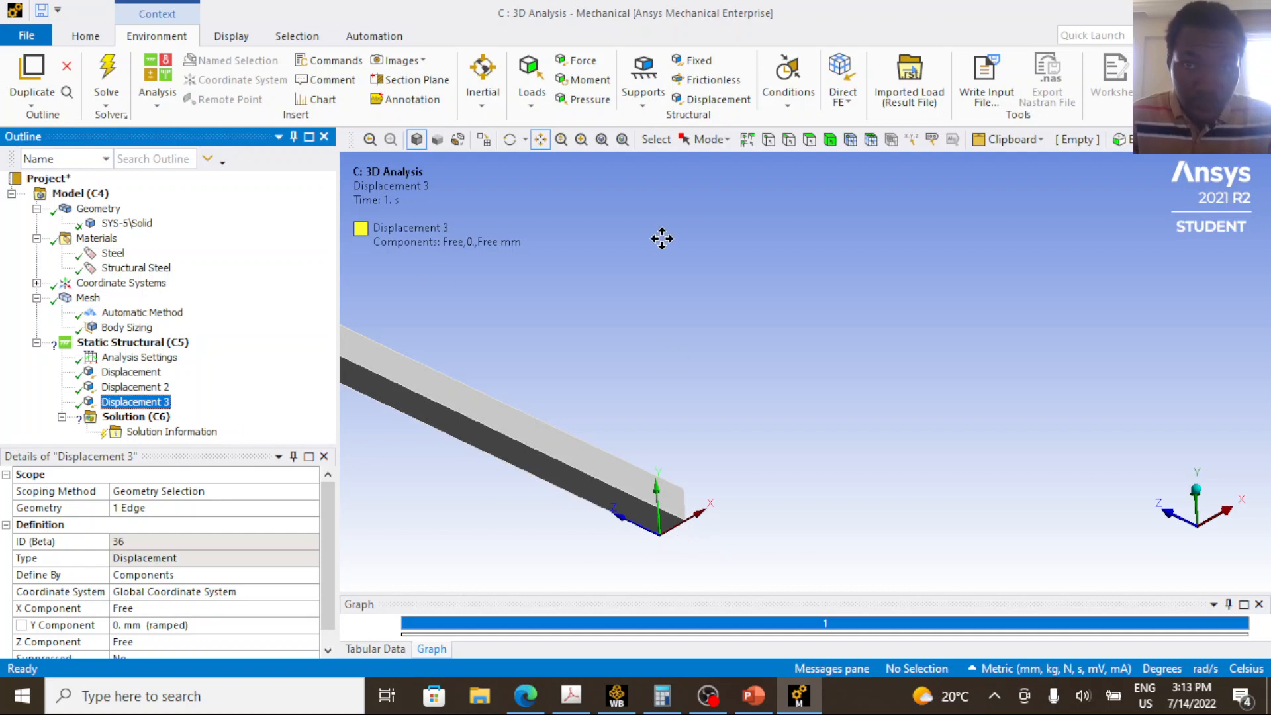
click(789, 139)
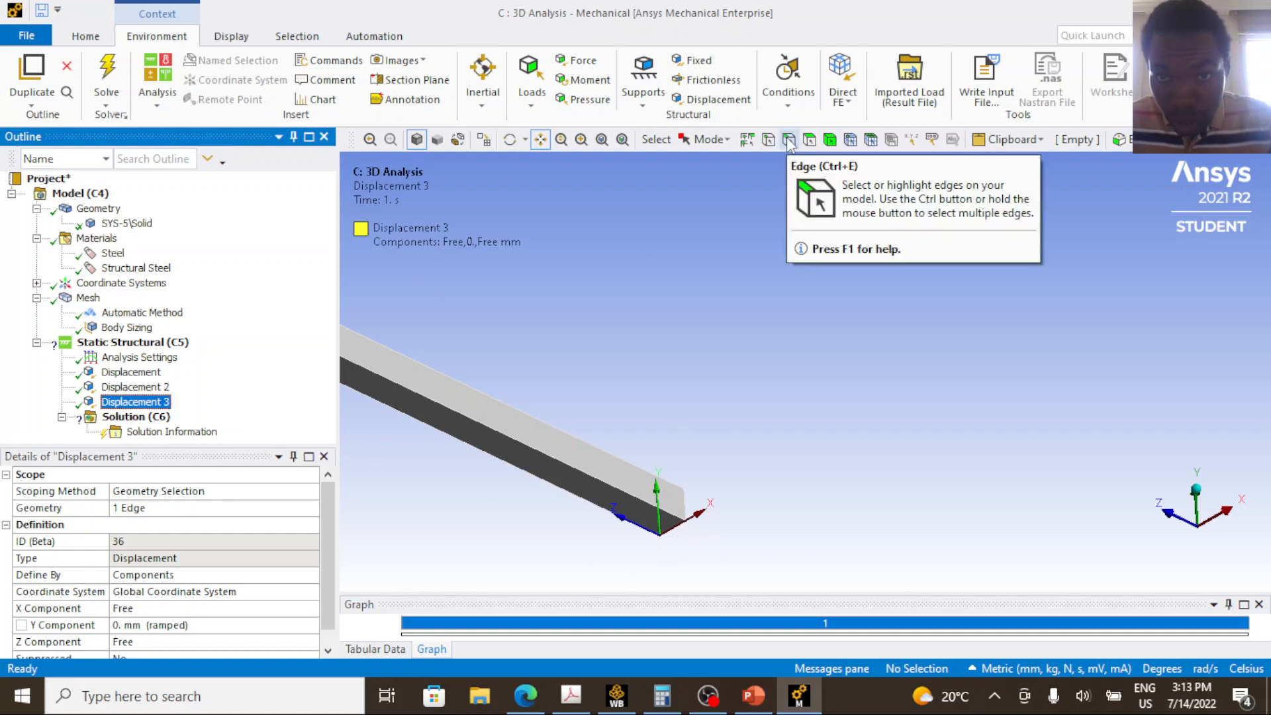
click(671, 527)
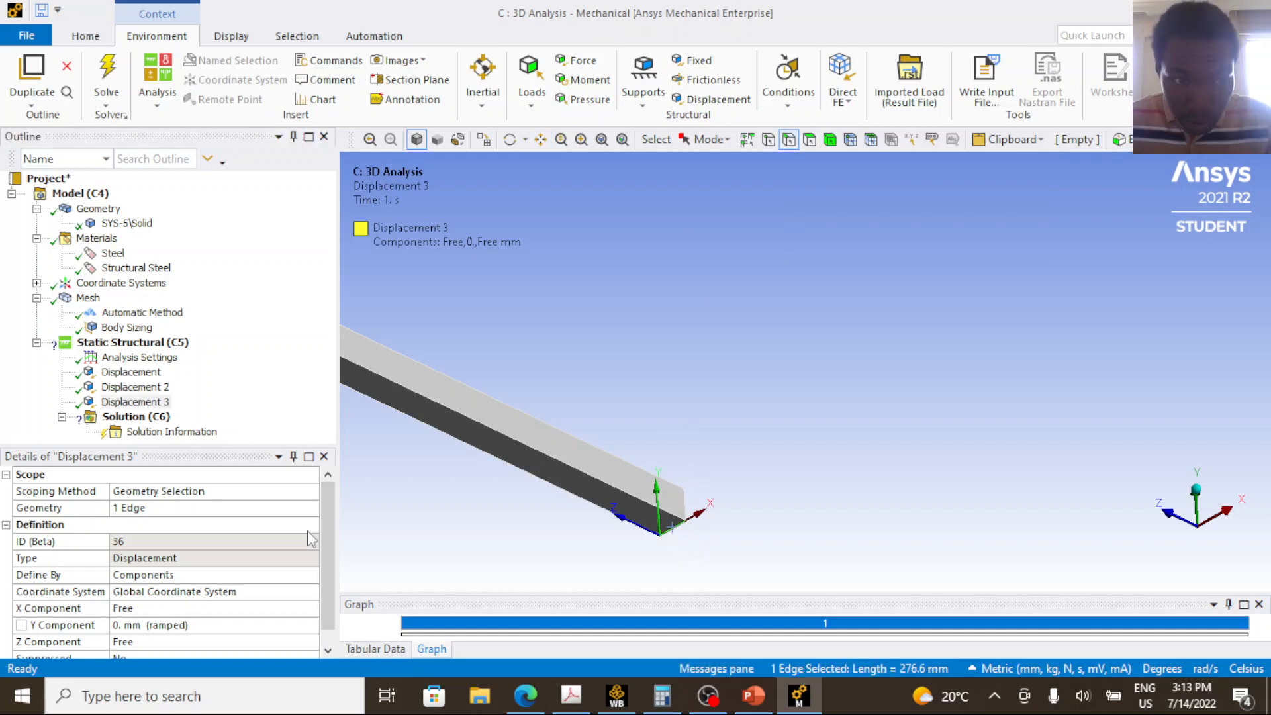
click(135, 402)
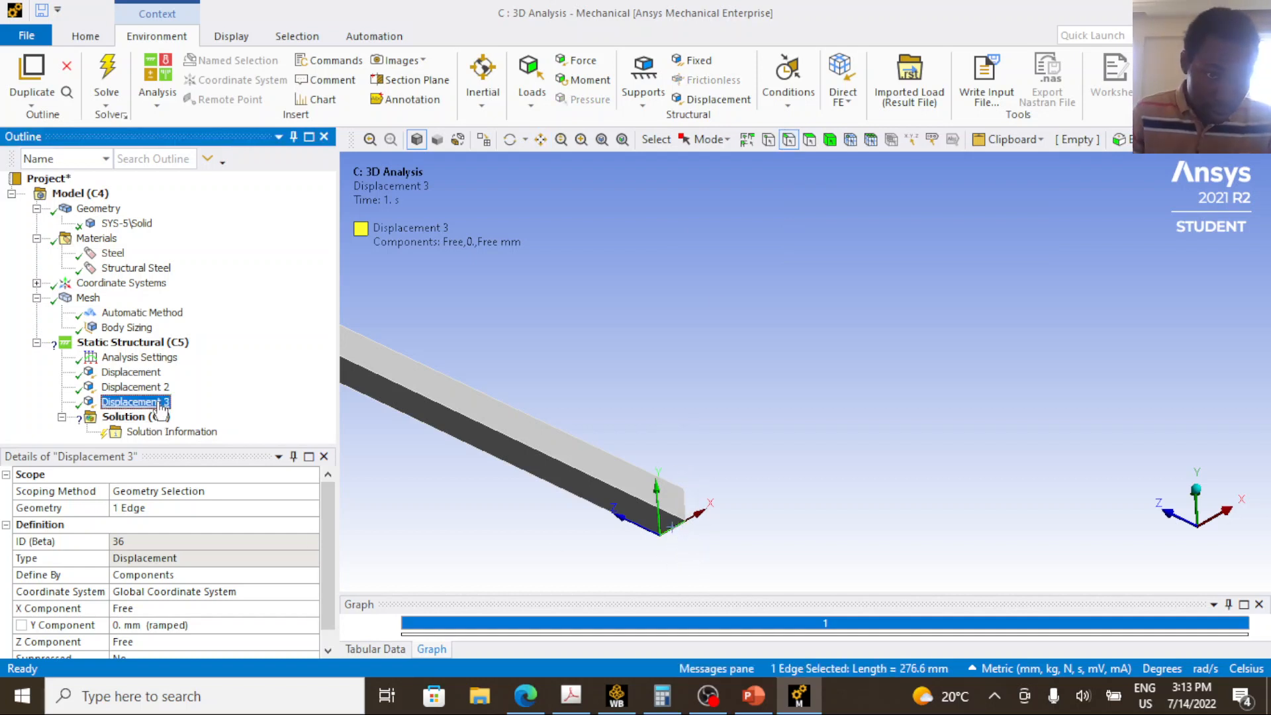
click(143, 508)
click(162, 508)
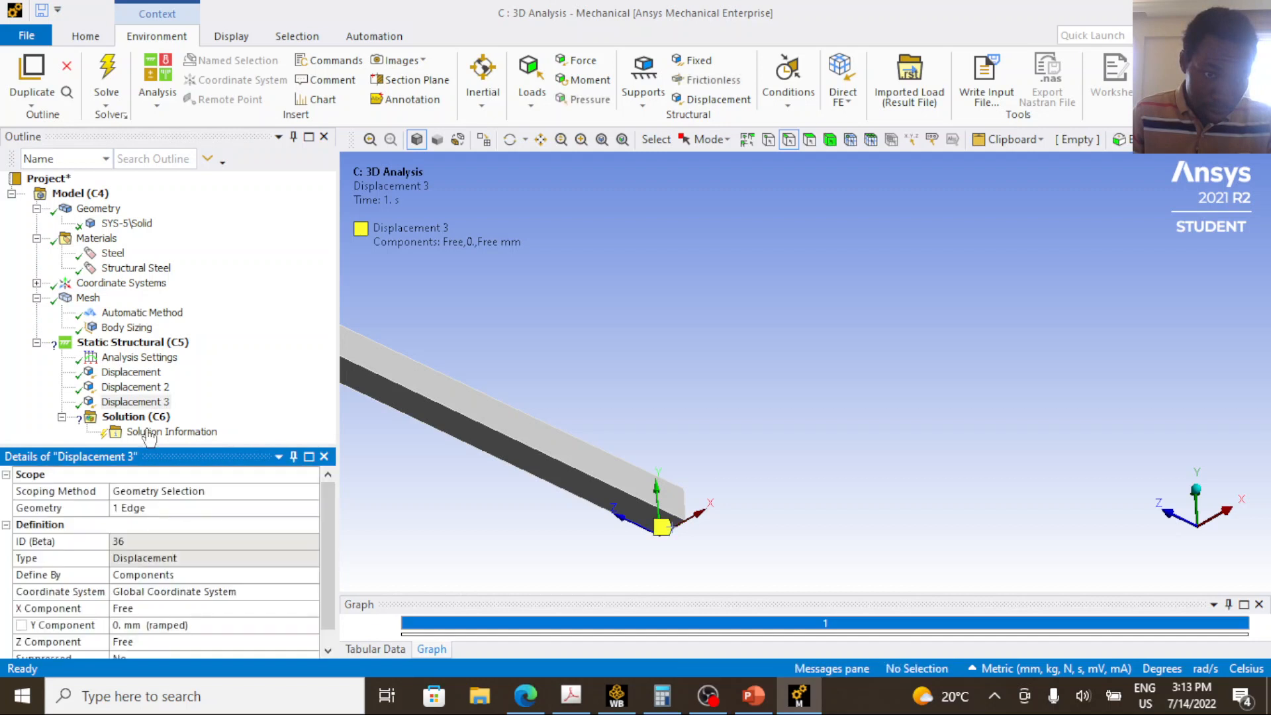
Check the X, Y and Z component settings of Displacement 3, leaving X Free and Y at 0 mm.
scroll(183, 606, down, 1)
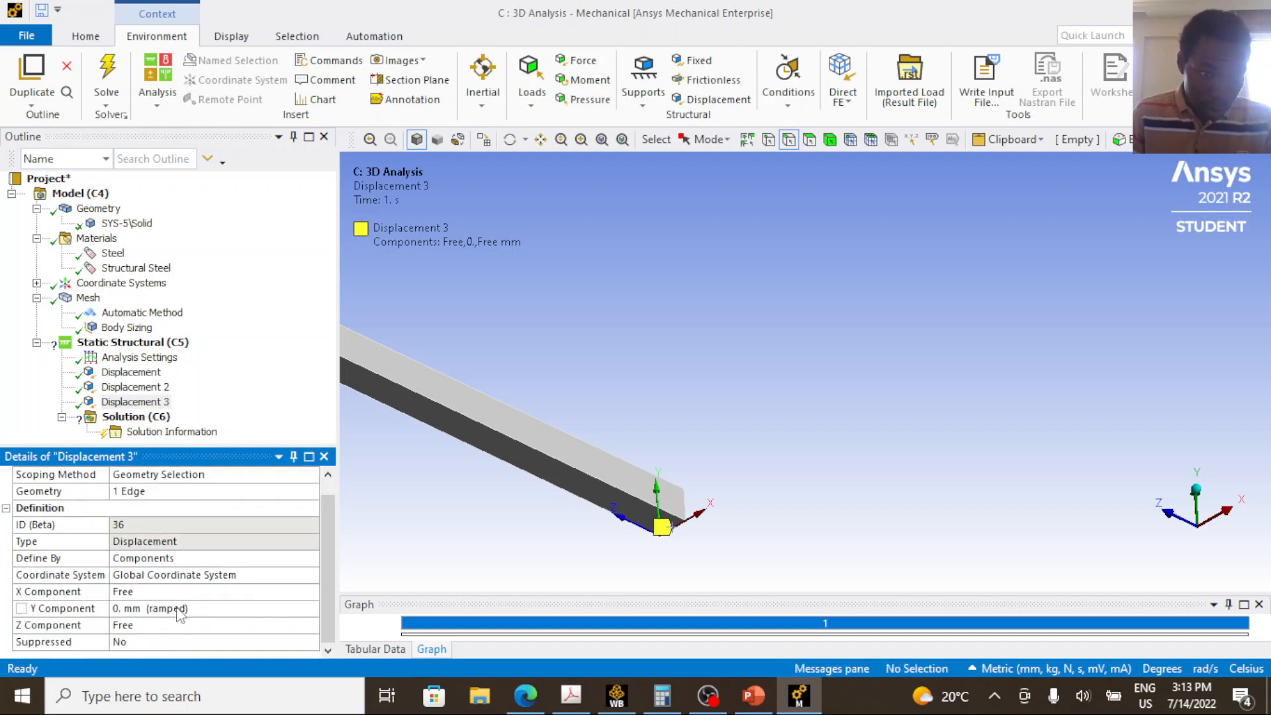
click(140, 609)
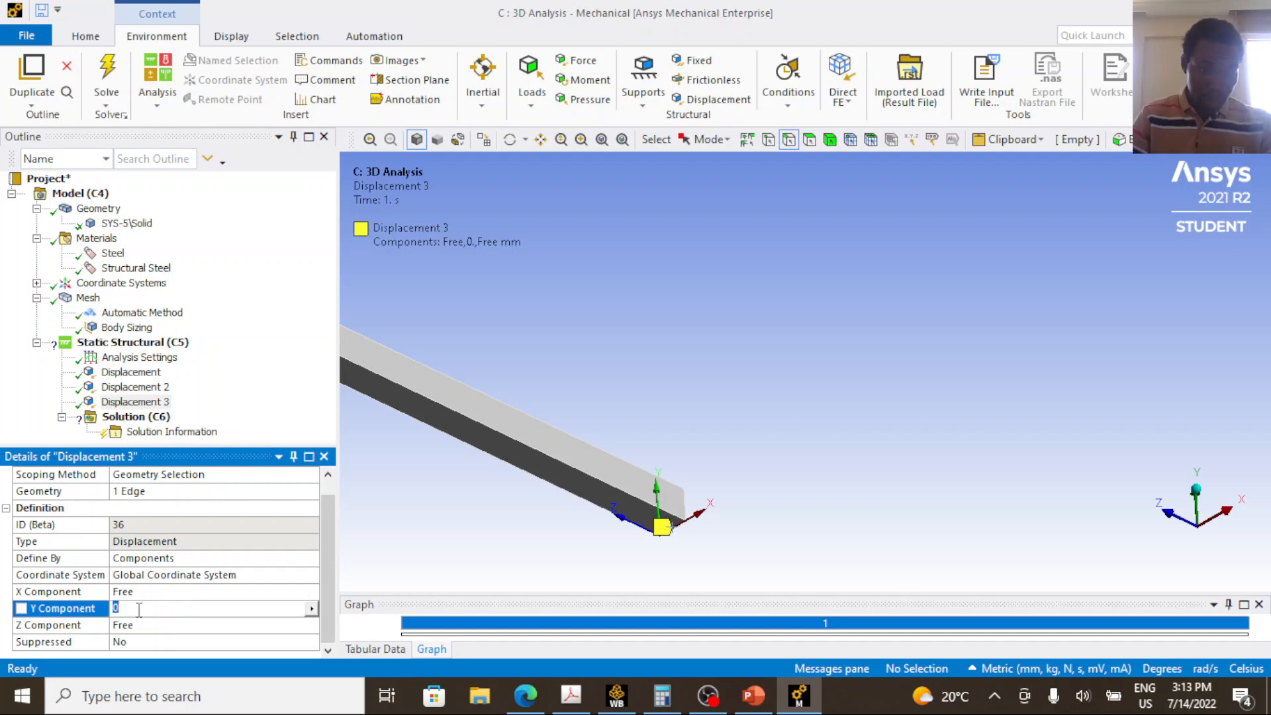
key(Return)
click(153, 592)
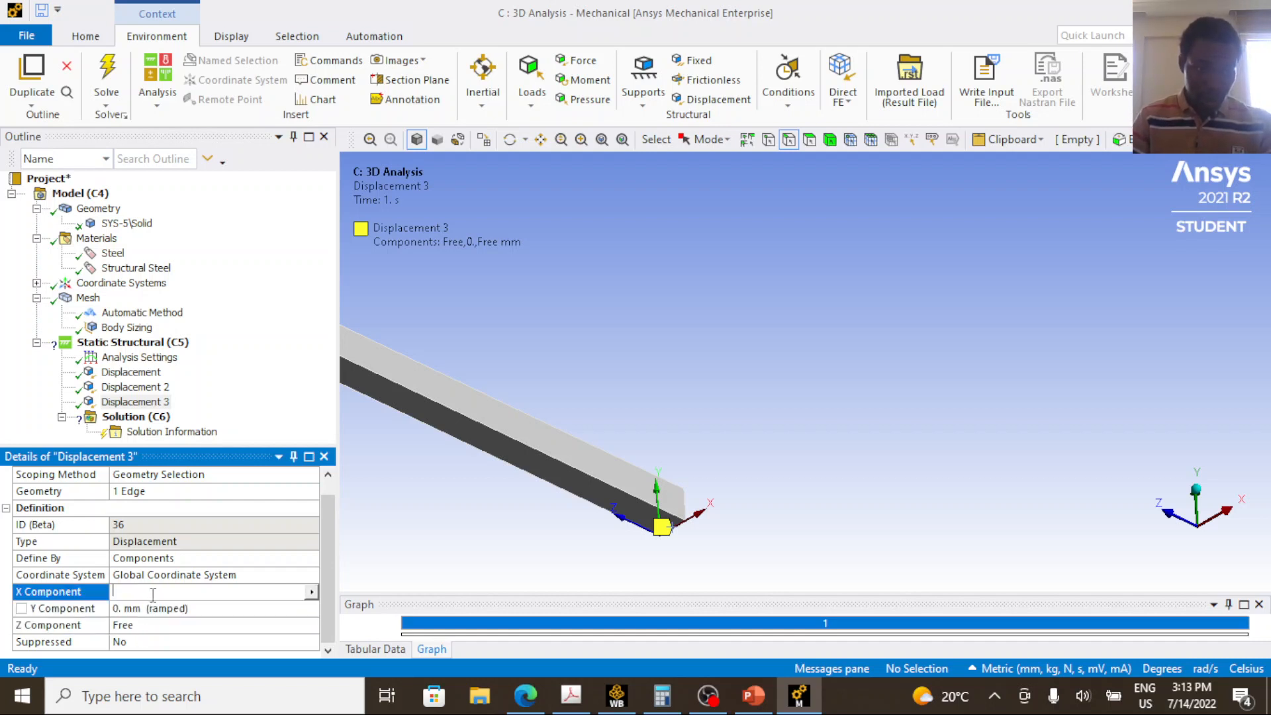
click(215, 558)
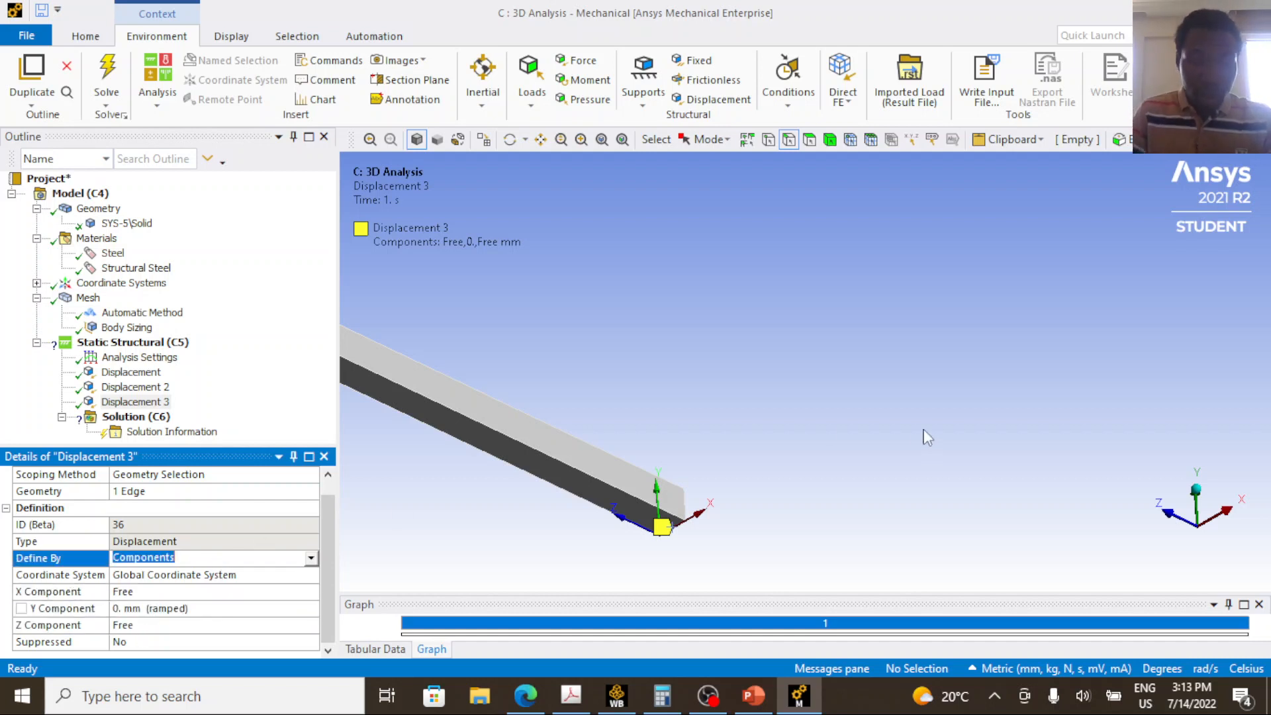
Group Displacement, Displacement 2 and Displacement 3 in the outline into a folder named Support.
scroll(928, 438, down, 5)
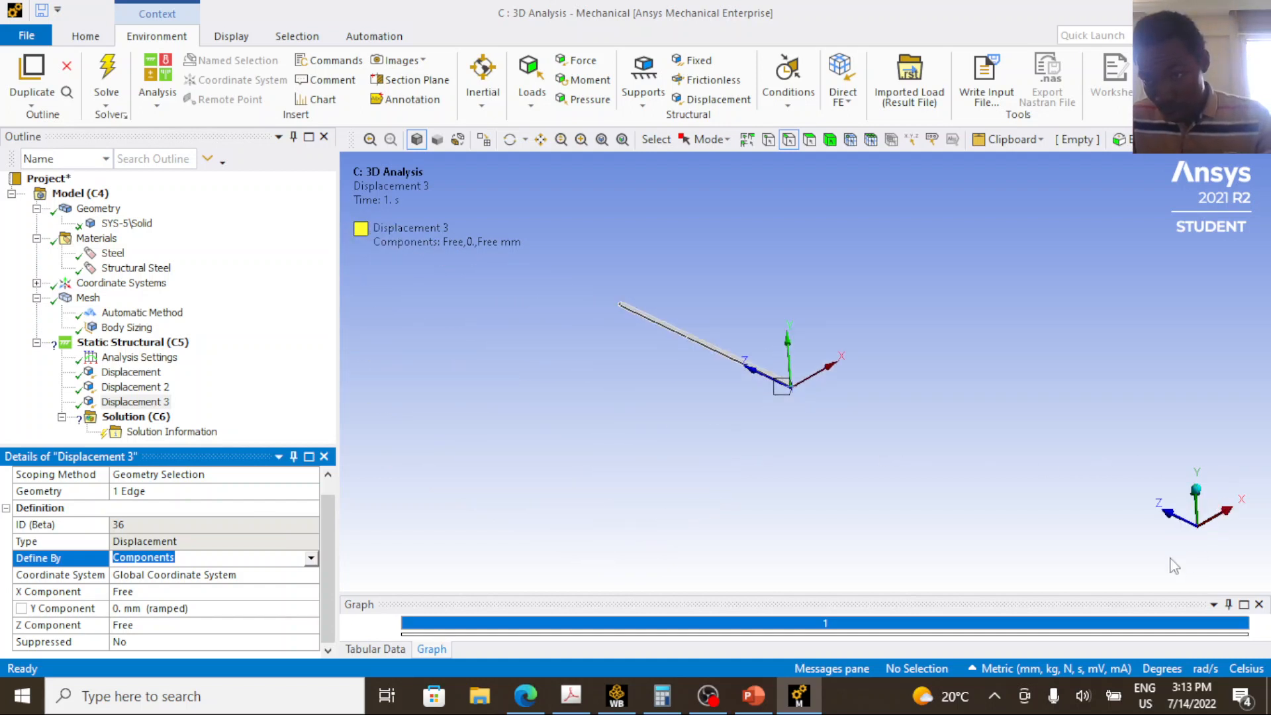
click(1199, 490)
click(1224, 553)
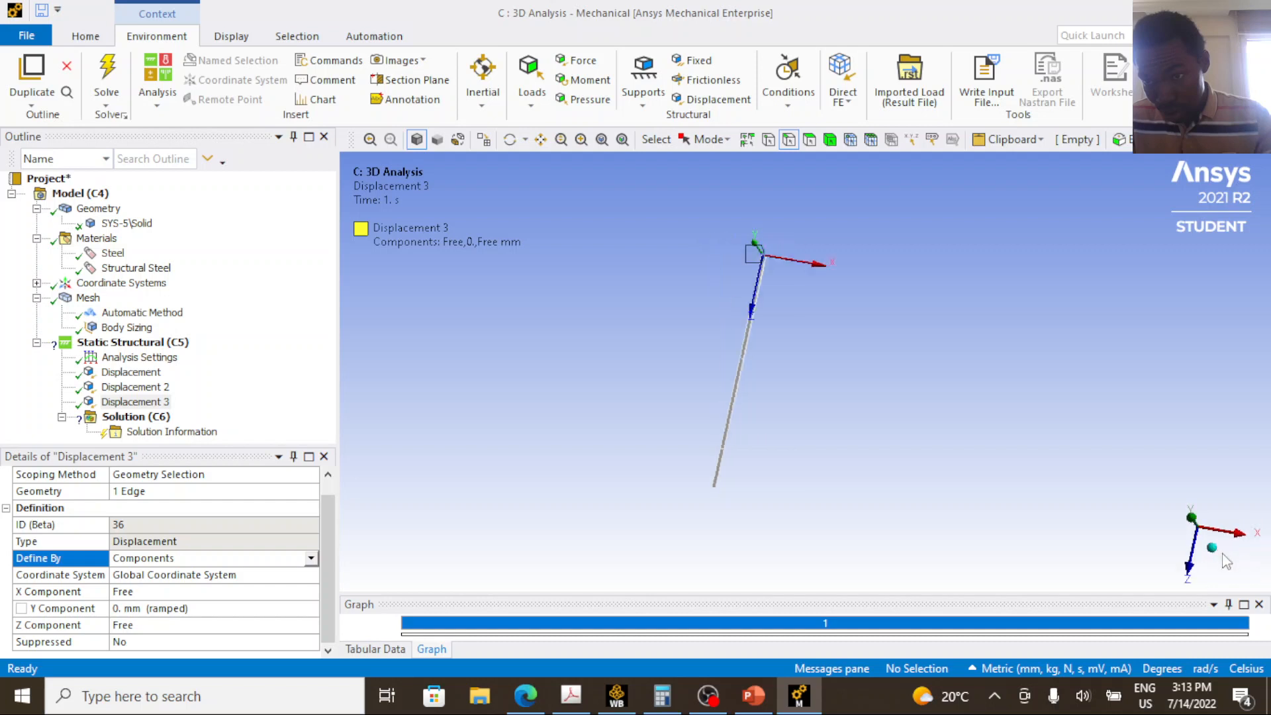
scroll(766, 403, up, 5)
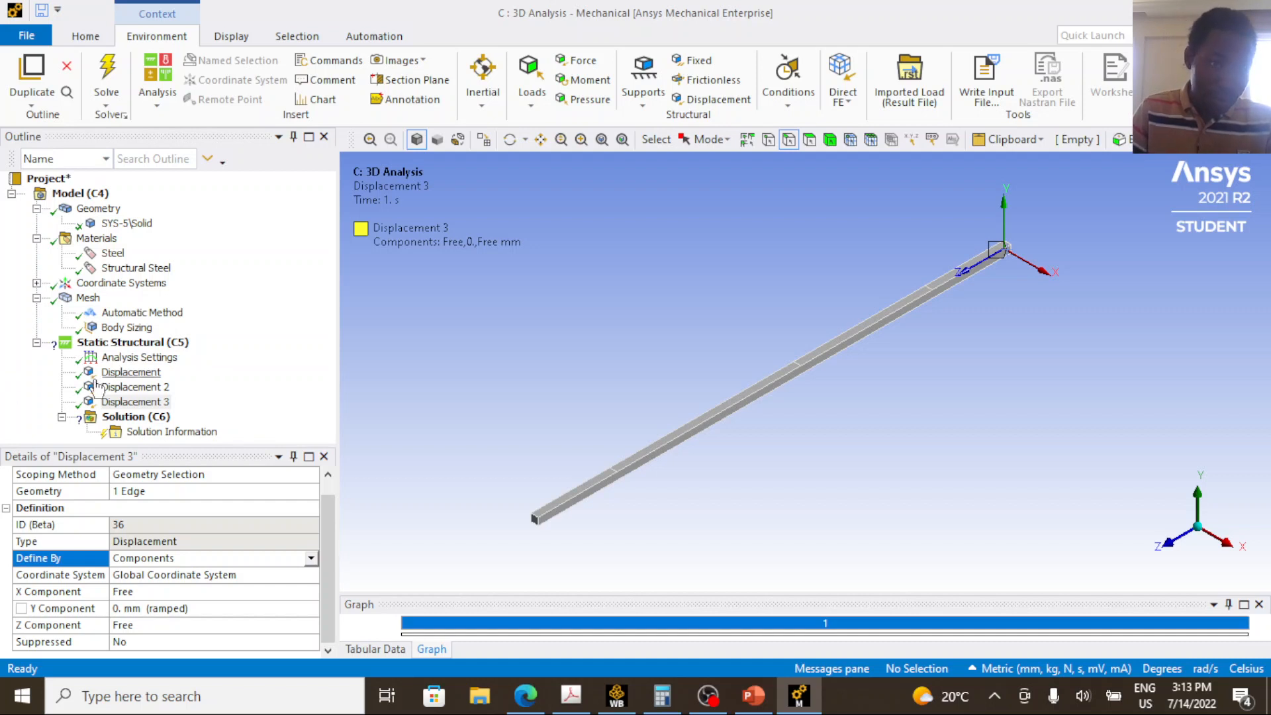
ctrl+click(125, 375)
ctrl+click(134, 387)
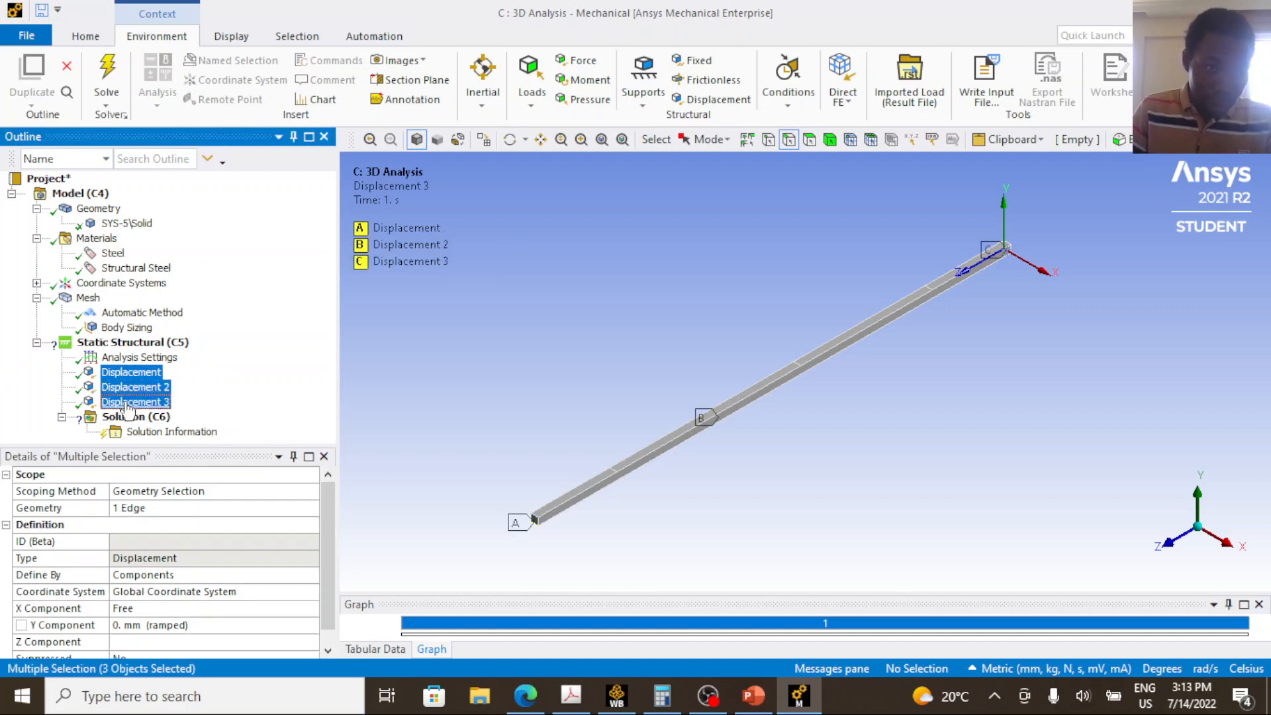
right_click(136, 386)
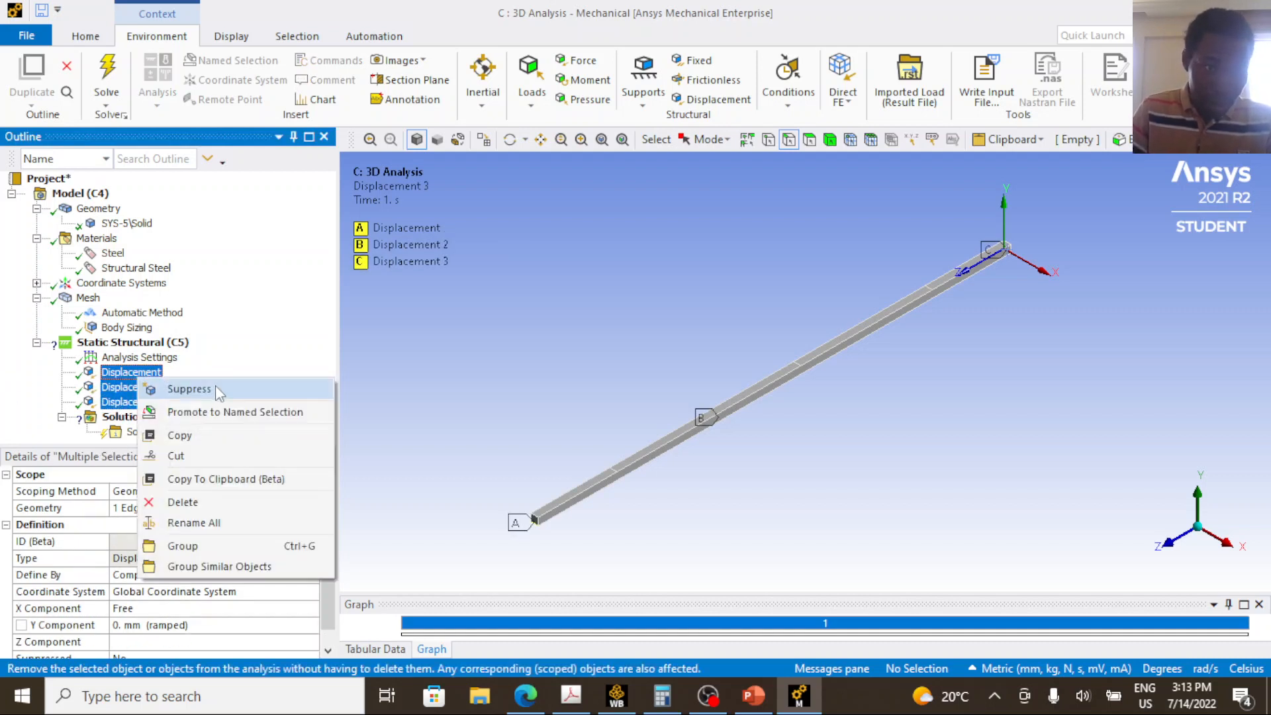
click(209, 547)
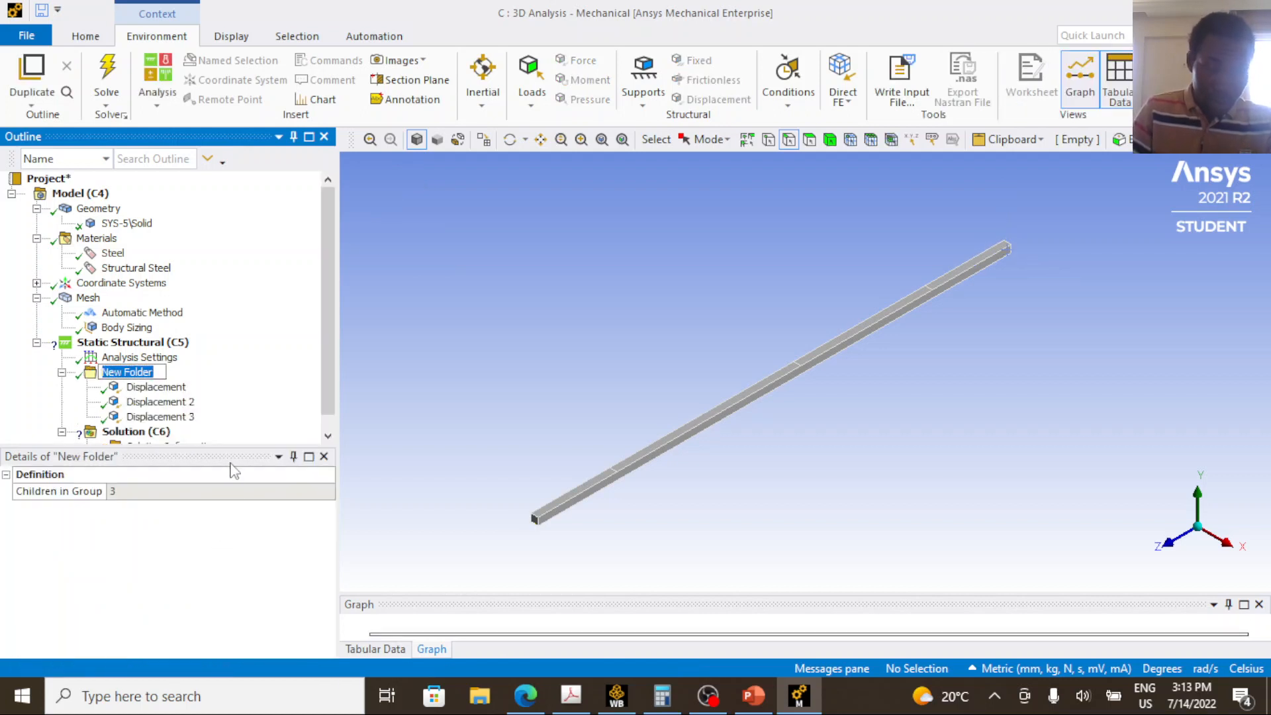
text(Supp)
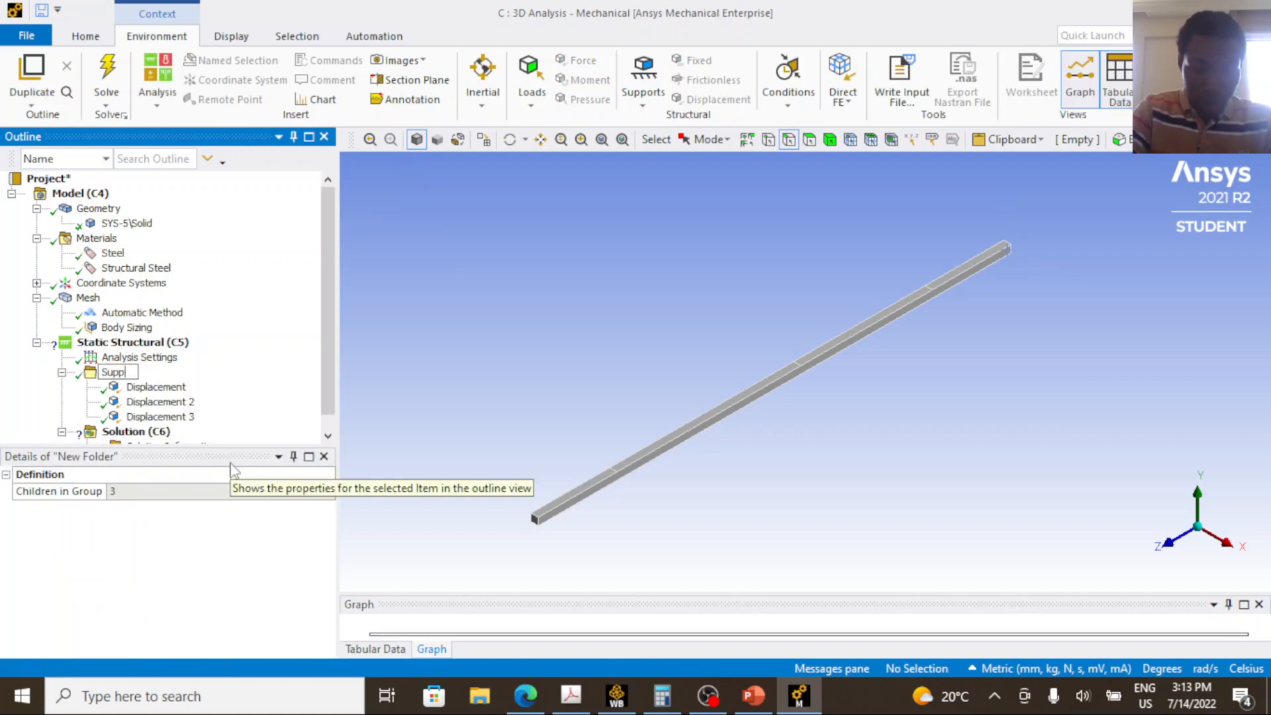
text(ort)
key(Return)
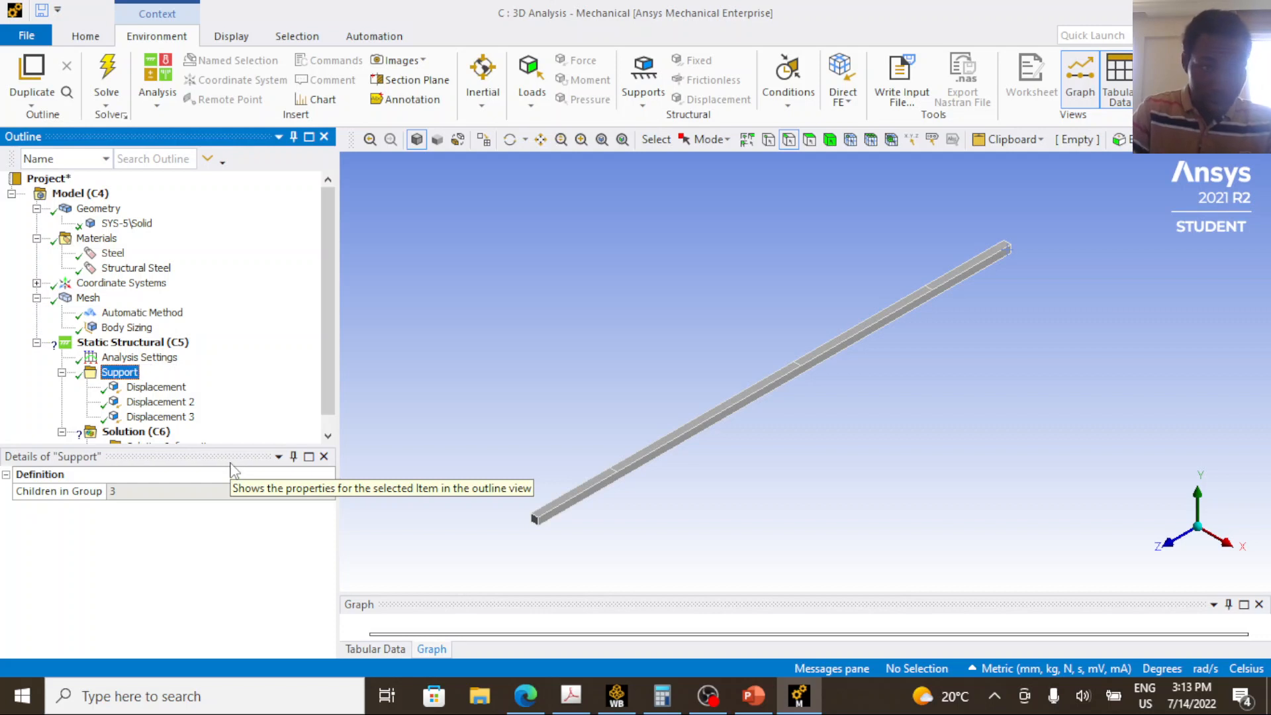
Insert a Force load under the Static Structural analysis.
click(135, 343)
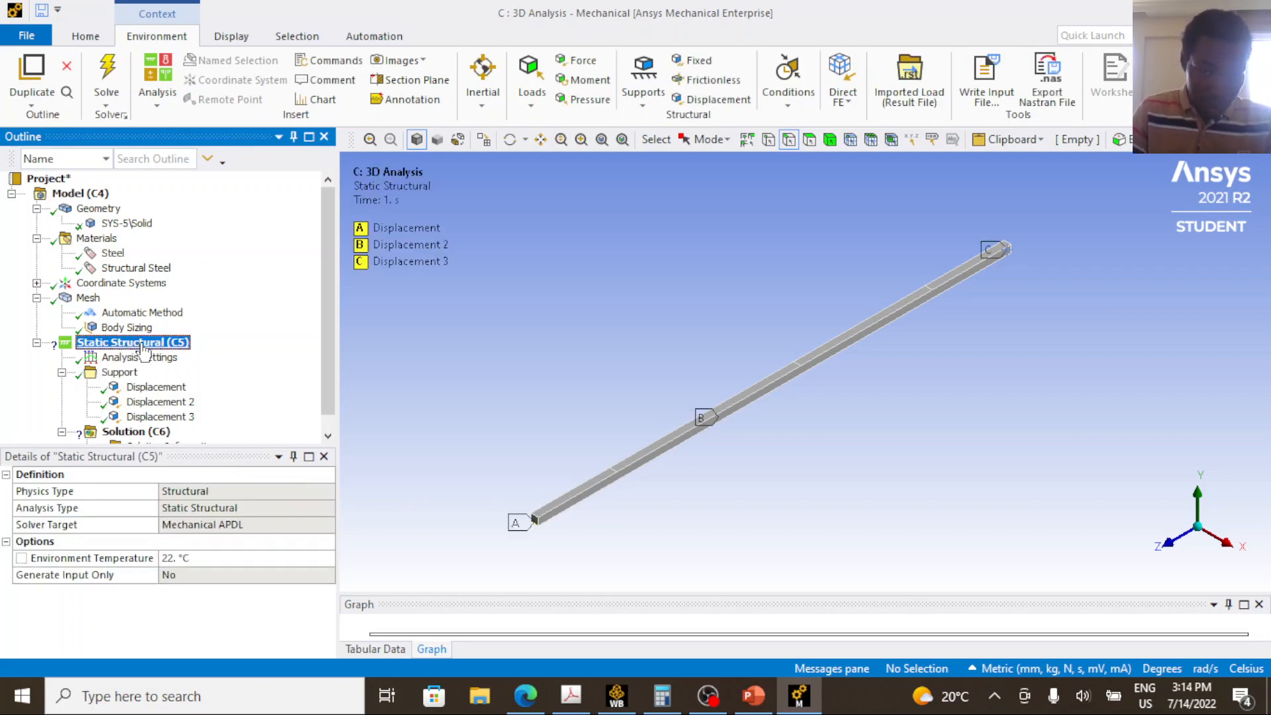
right_click(144, 349)
mouse_move(199, 358)
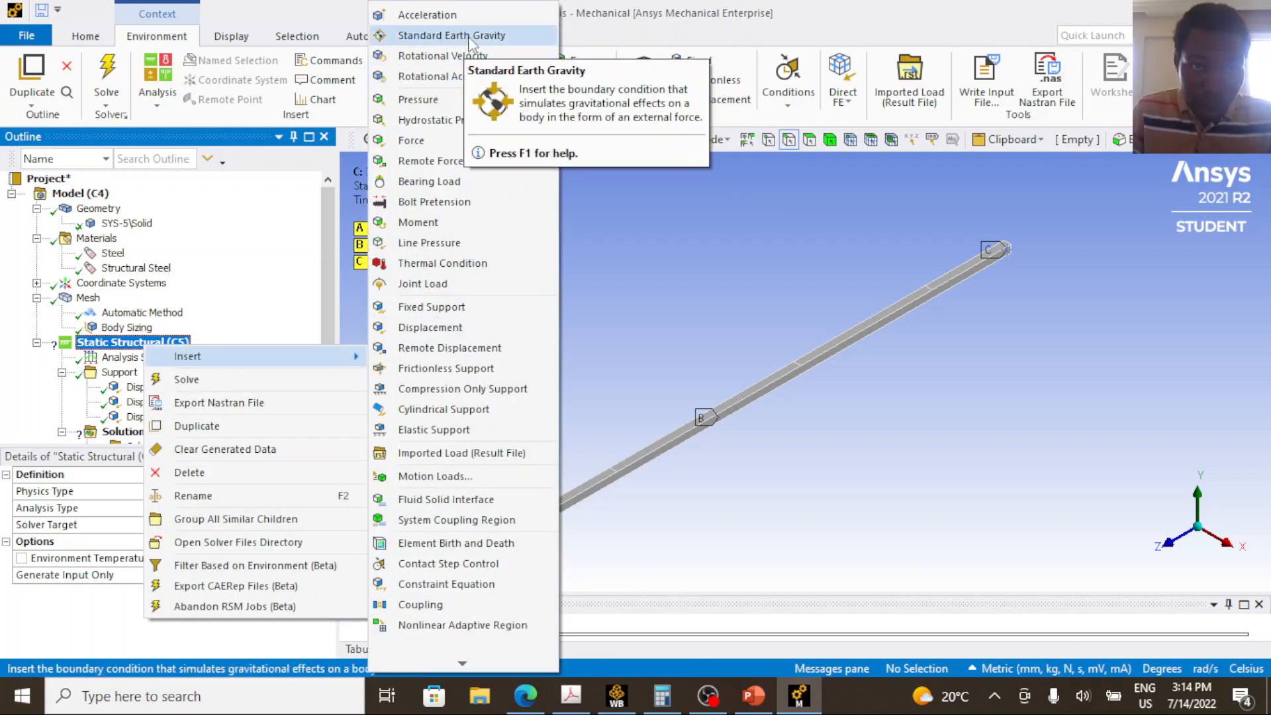
click(415, 141)
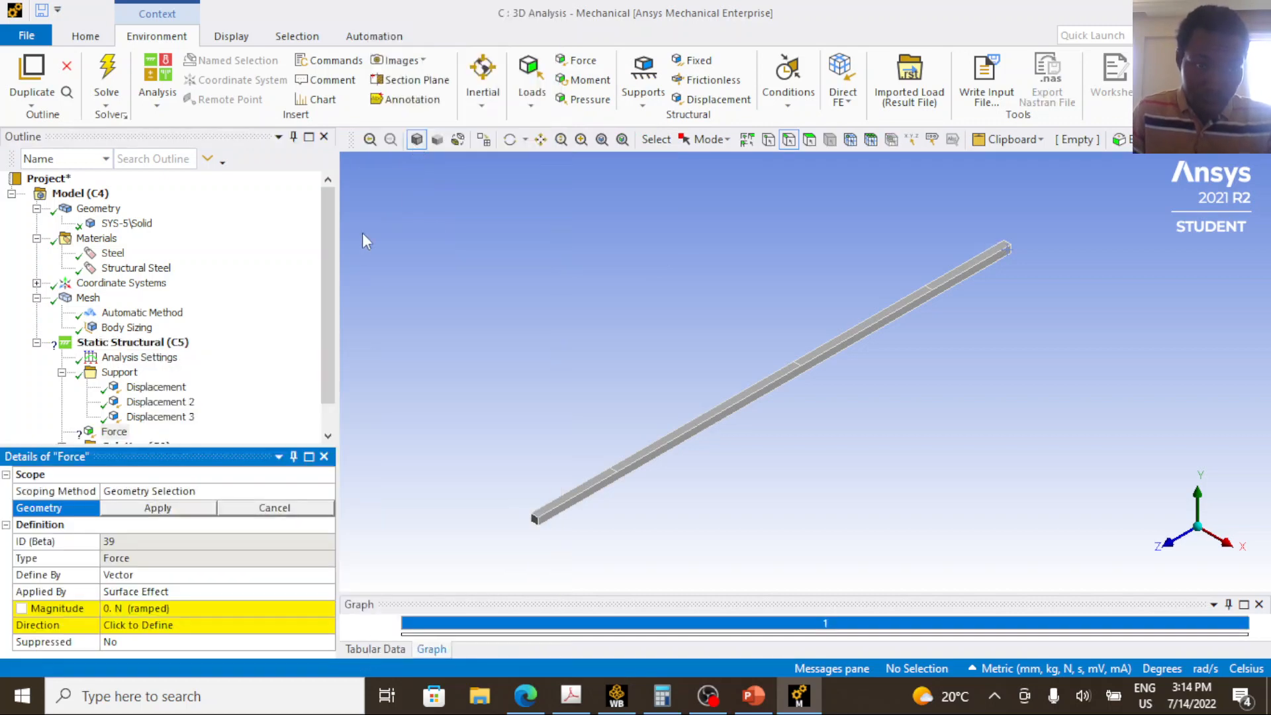
Switch to the PowerPoint beam diagram and mark the distributed load spans and the 10, 8 and 6 kN point loads in orange ink.
click(753, 695)
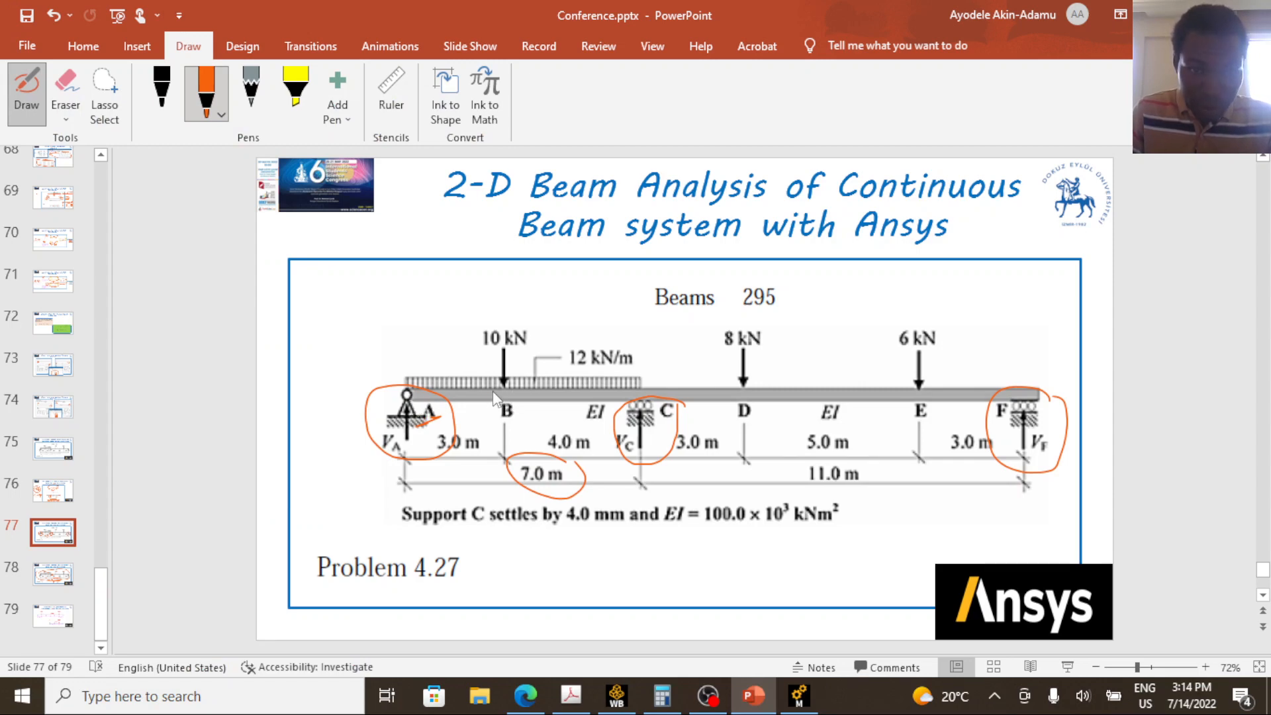
mouse_move(502, 375)
mouse_down()
mouse_move(460, 354)
mouse_move(408, 375)
mouse_up()
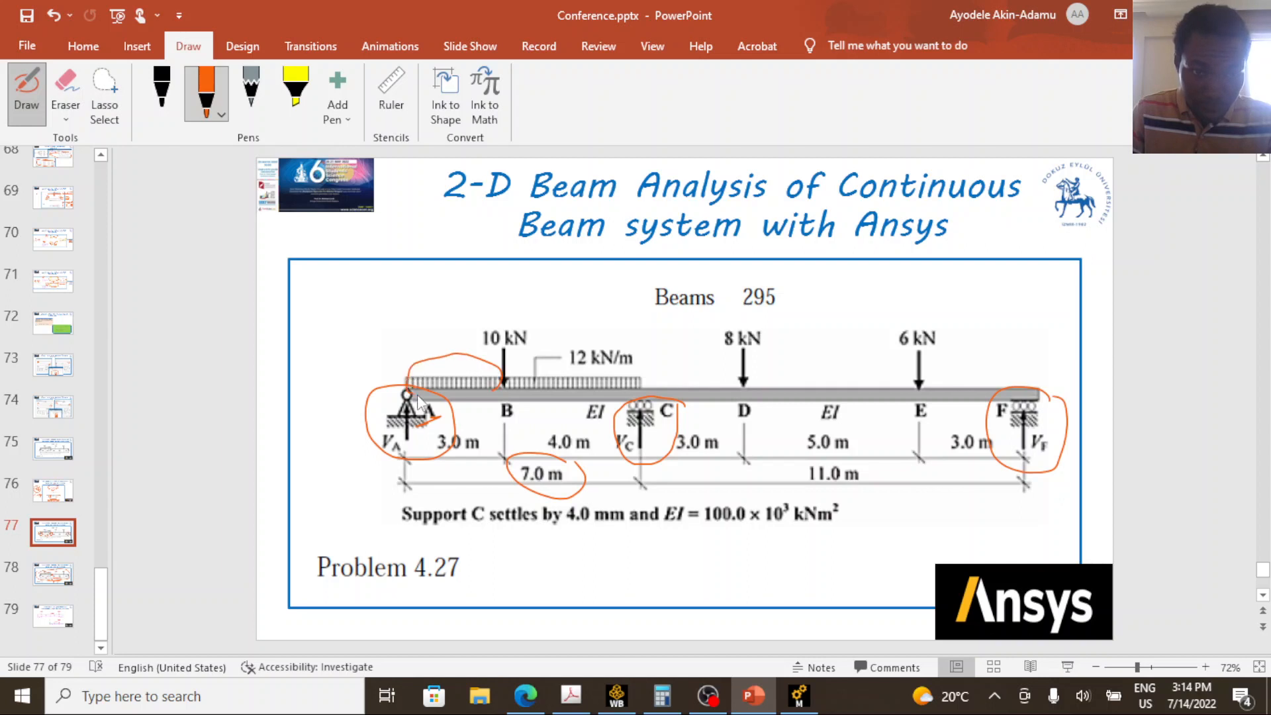
mouse_move(646, 379)
mouse_down()
mouse_move(586, 353)
mouse_move(514, 368)
mouse_move(599, 401)
mouse_up()
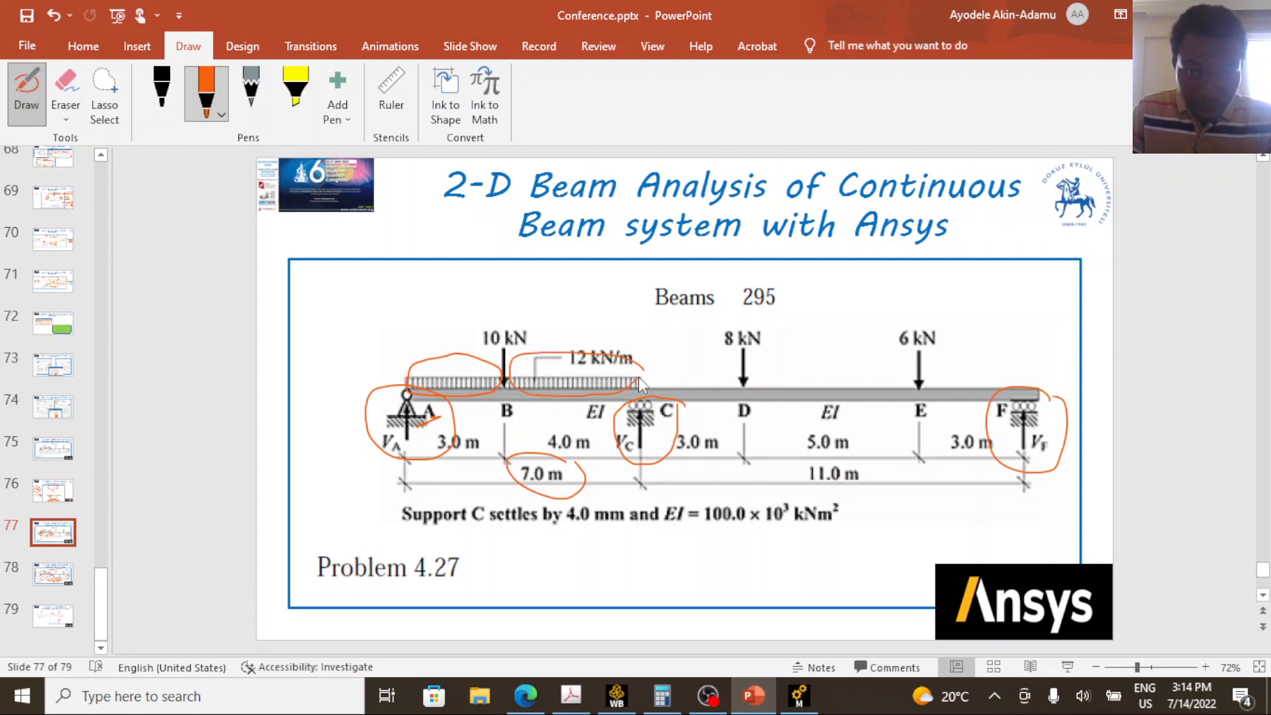
mouse_move(510, 314)
mouse_down()
mouse_move(488, 329)
mouse_move(494, 314)
mouse_up()
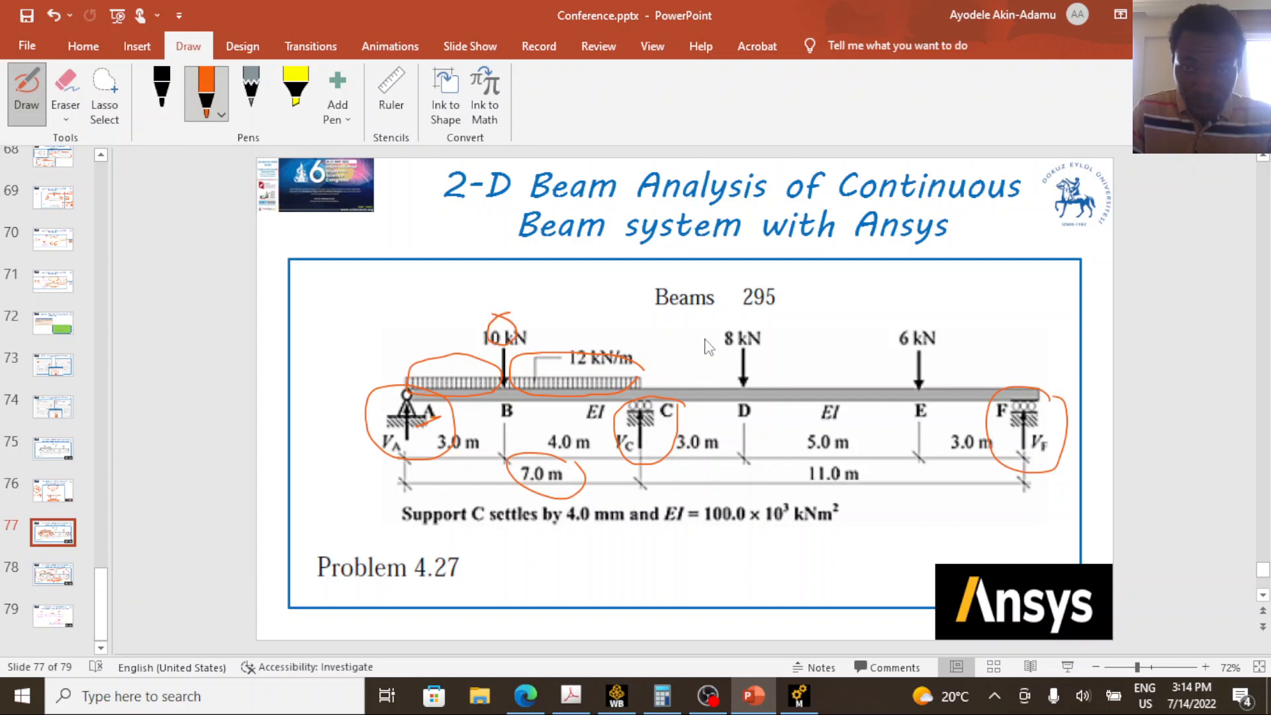
mouse_move(740, 324)
mouse_down()
mouse_move(725, 330)
mouse_move(732, 318)
mouse_up()
mouse_move(936, 325)
mouse_down()
mouse_move(939, 354)
mouse_move(944, 328)
mouse_up()
drag(449, 393, 453, 328)
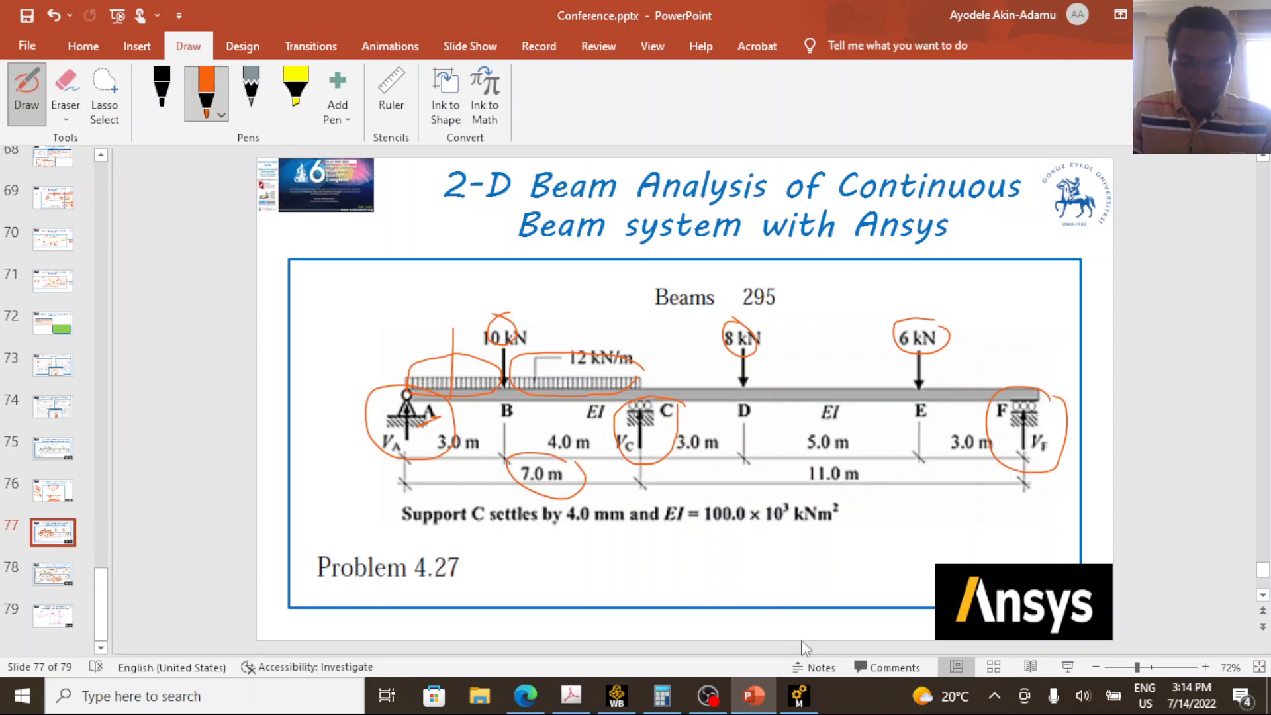
Return to Ansys Mechanical and scope the Force to the top face of the 3 m end segment AB, using face selection.
click(799, 696)
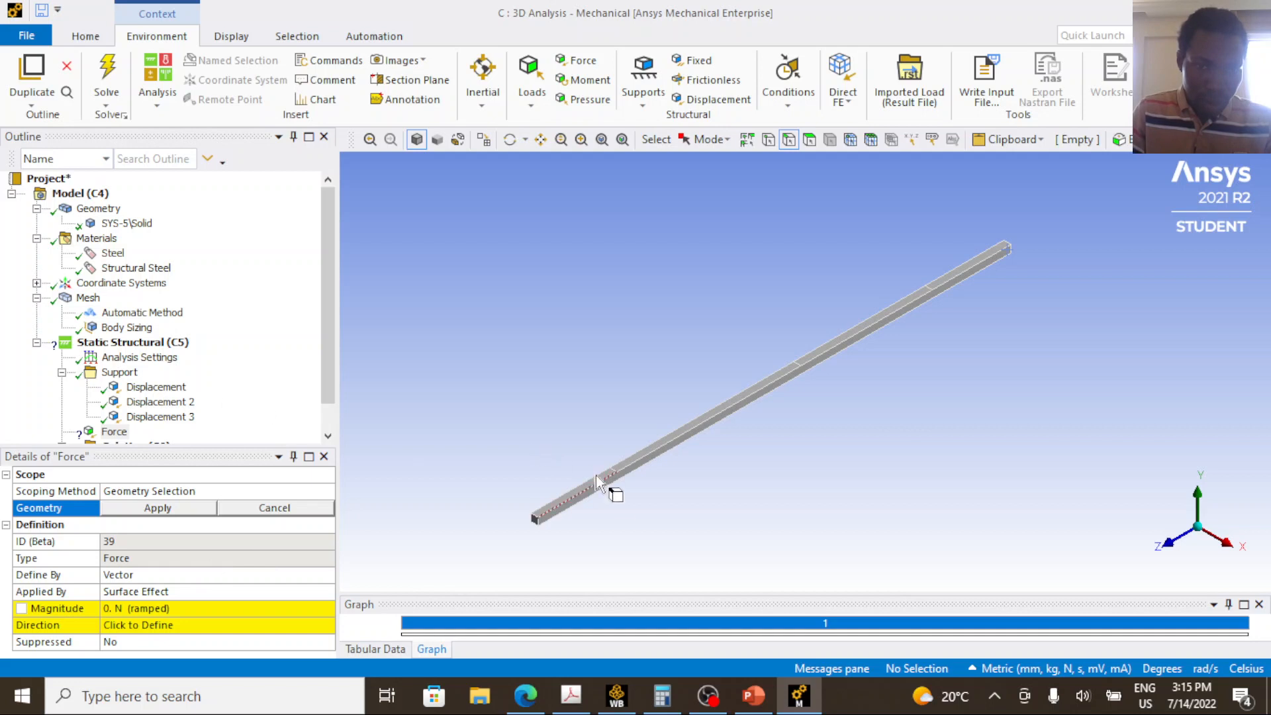
scroll(584, 486, up, 2)
scroll(717, 411, down, 3)
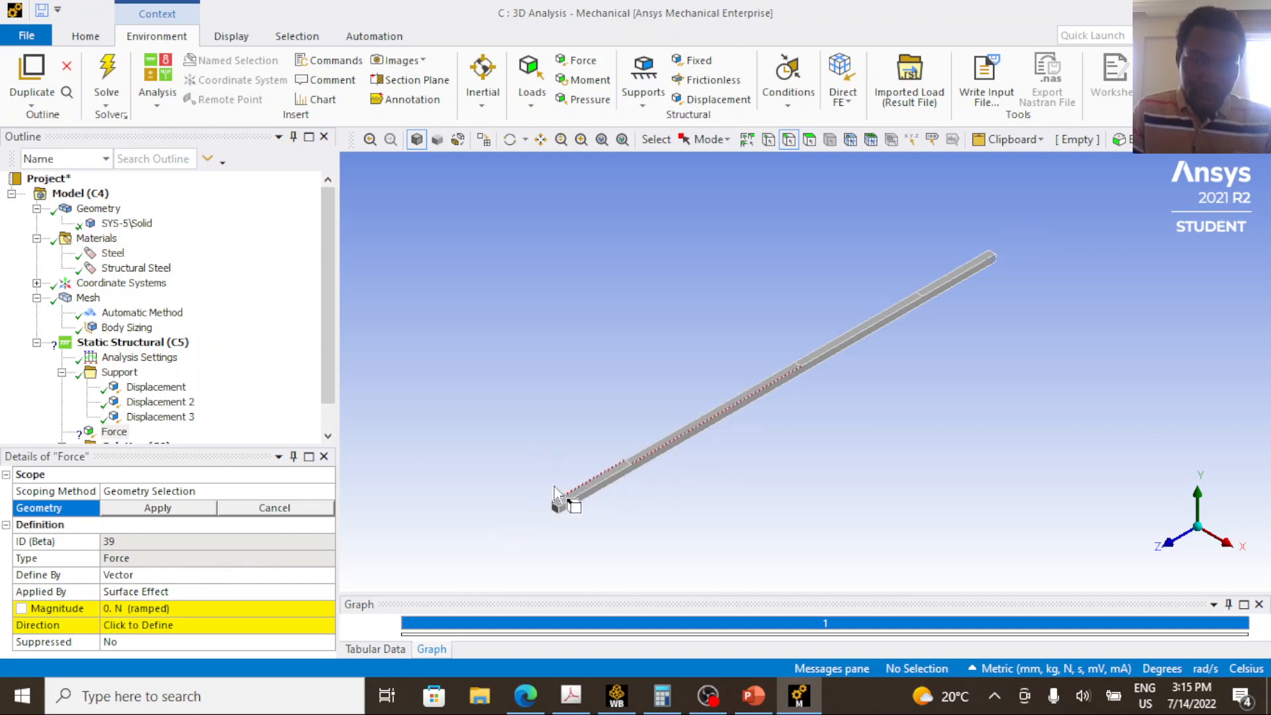
scroll(523, 504, up, 1)
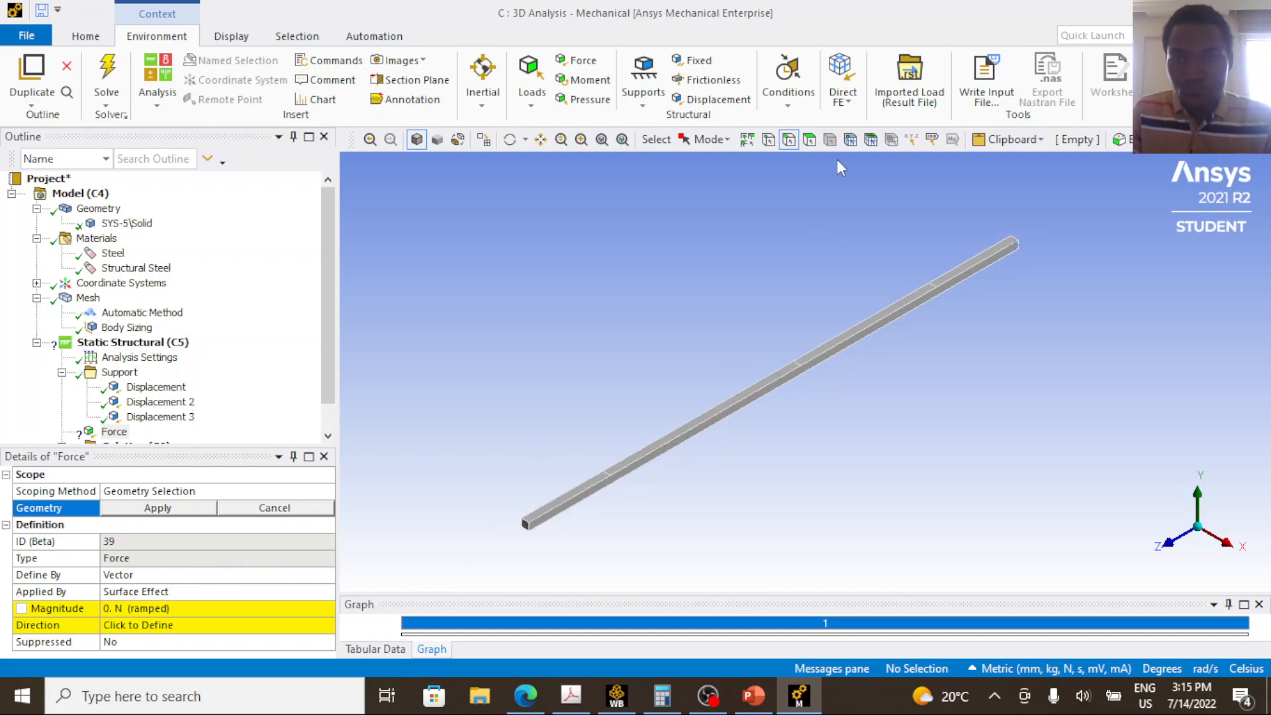
click(809, 139)
scroll(537, 526, up, 2)
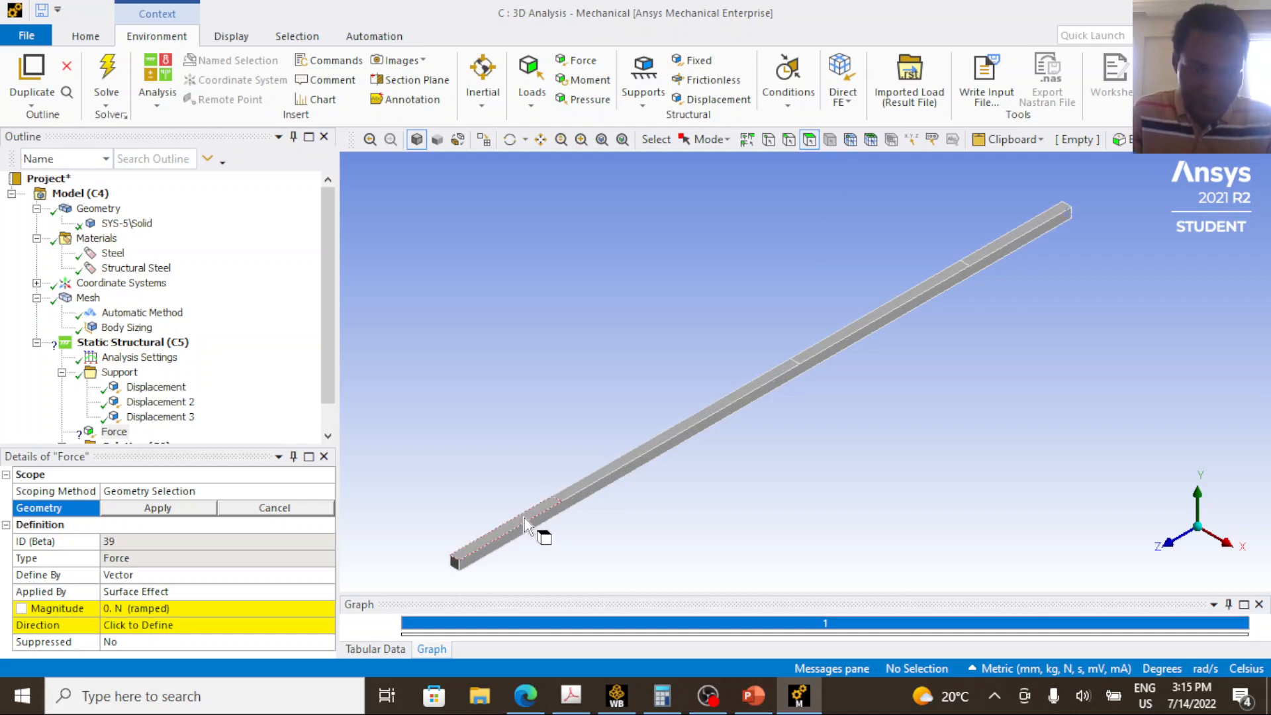
click(525, 518)
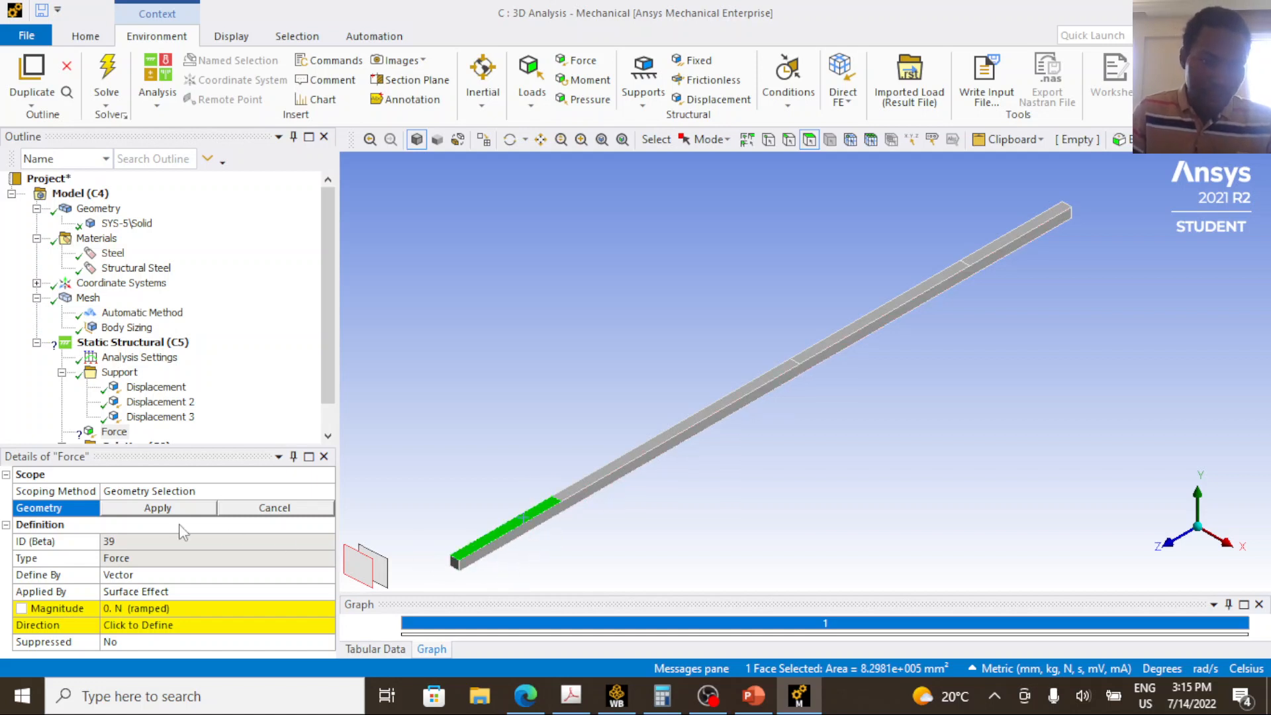
scroll(125, 414, down, 1)
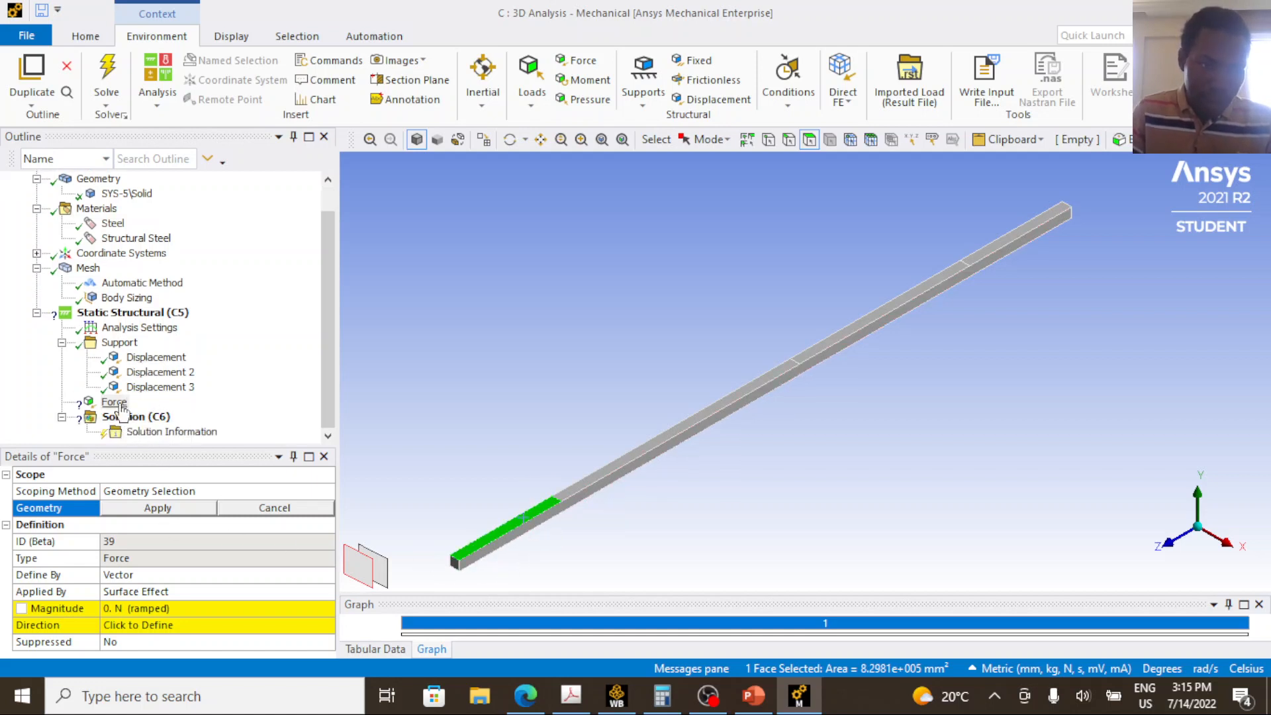
click(116, 403)
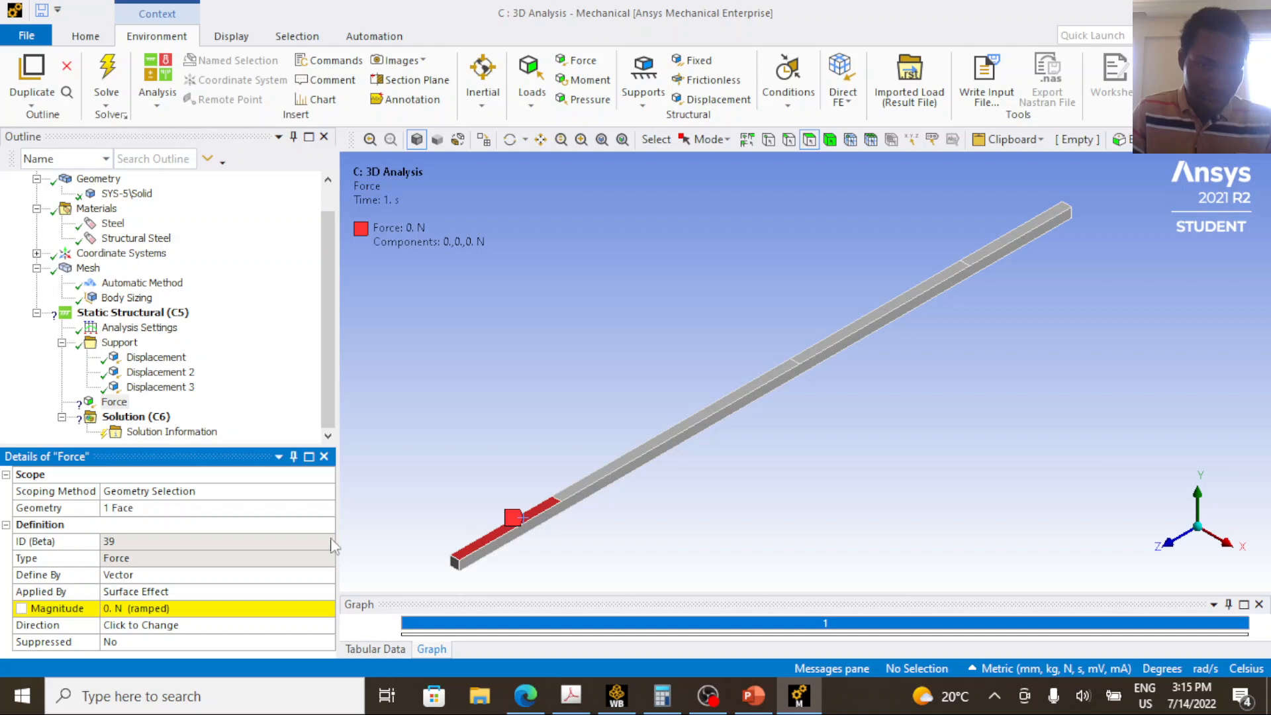
Define the Force by components and set its Y component to -36000 N.
click(149, 576)
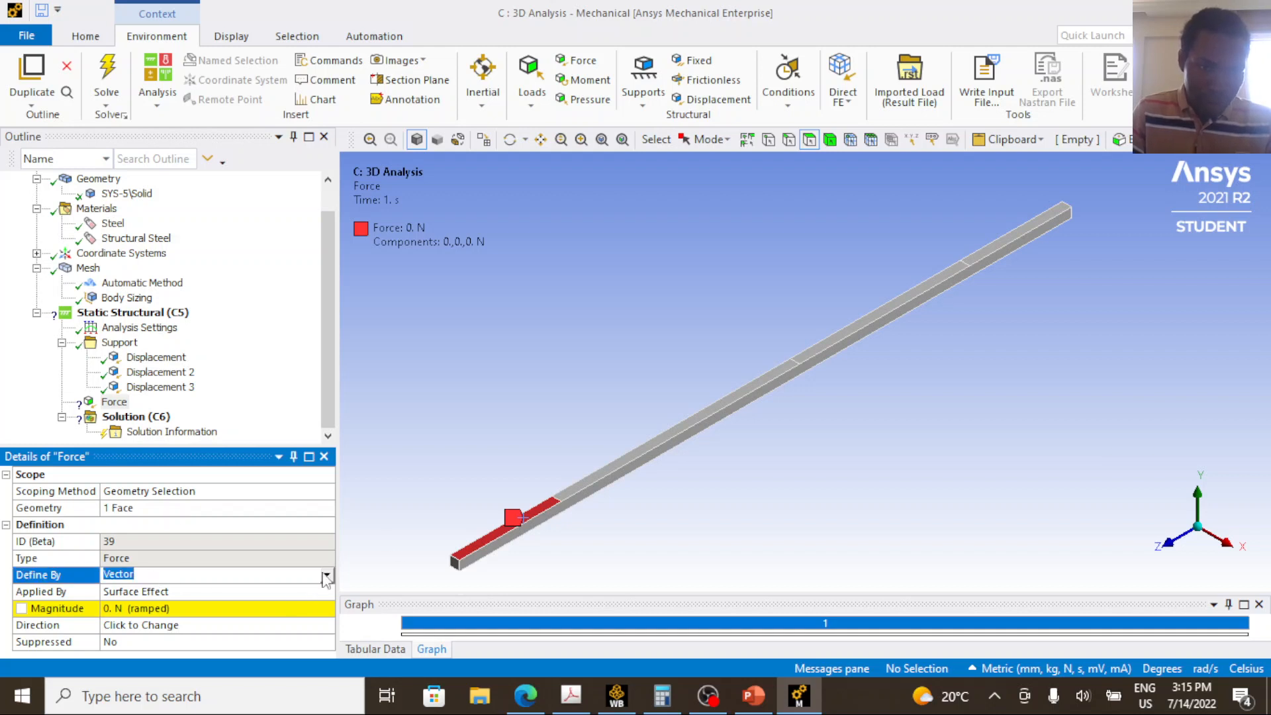
click(327, 575)
click(251, 589)
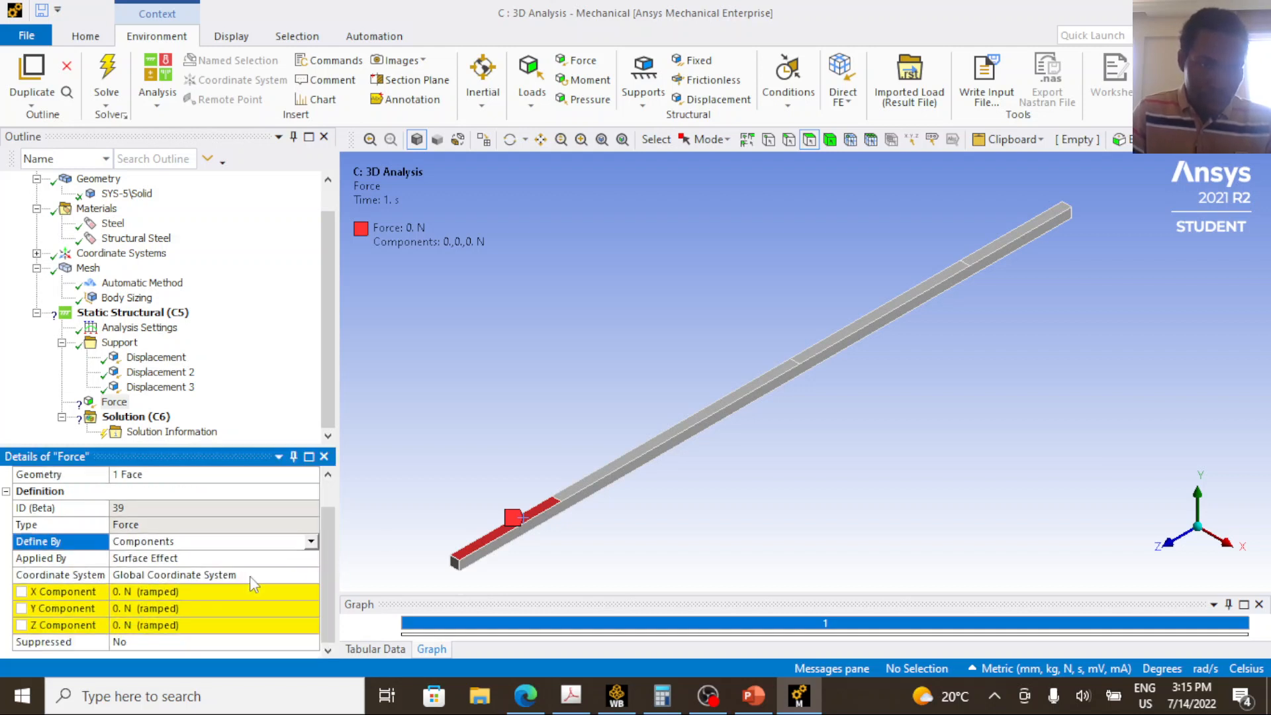
click(132, 610)
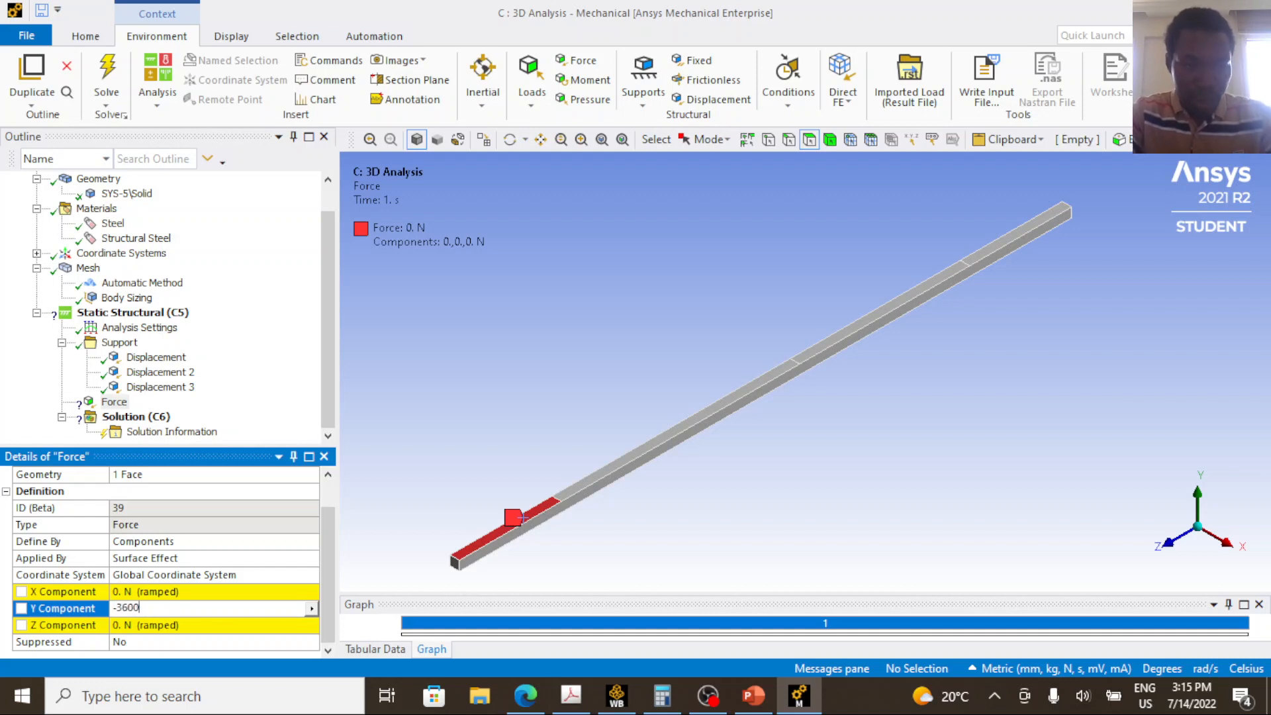
key(Return)
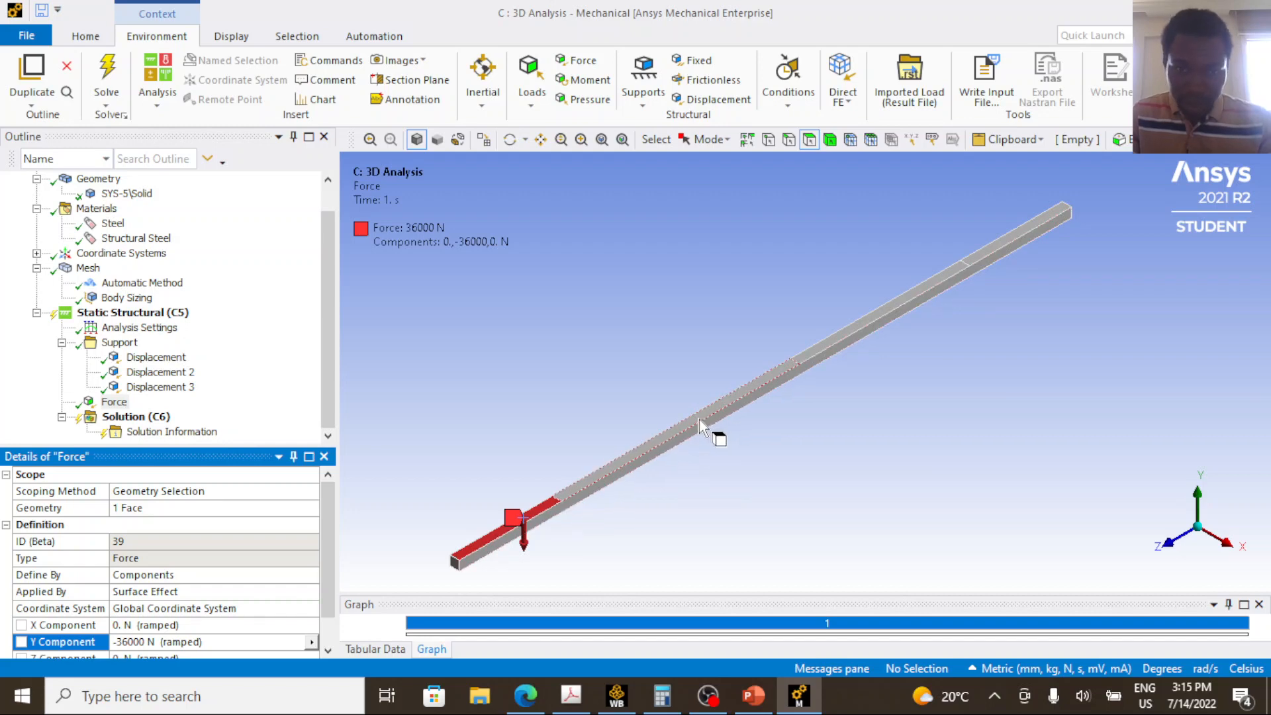
Compare the modelled beam segments with the PowerPoint beam diagram, examining support C and the load at D.
click(799, 702)
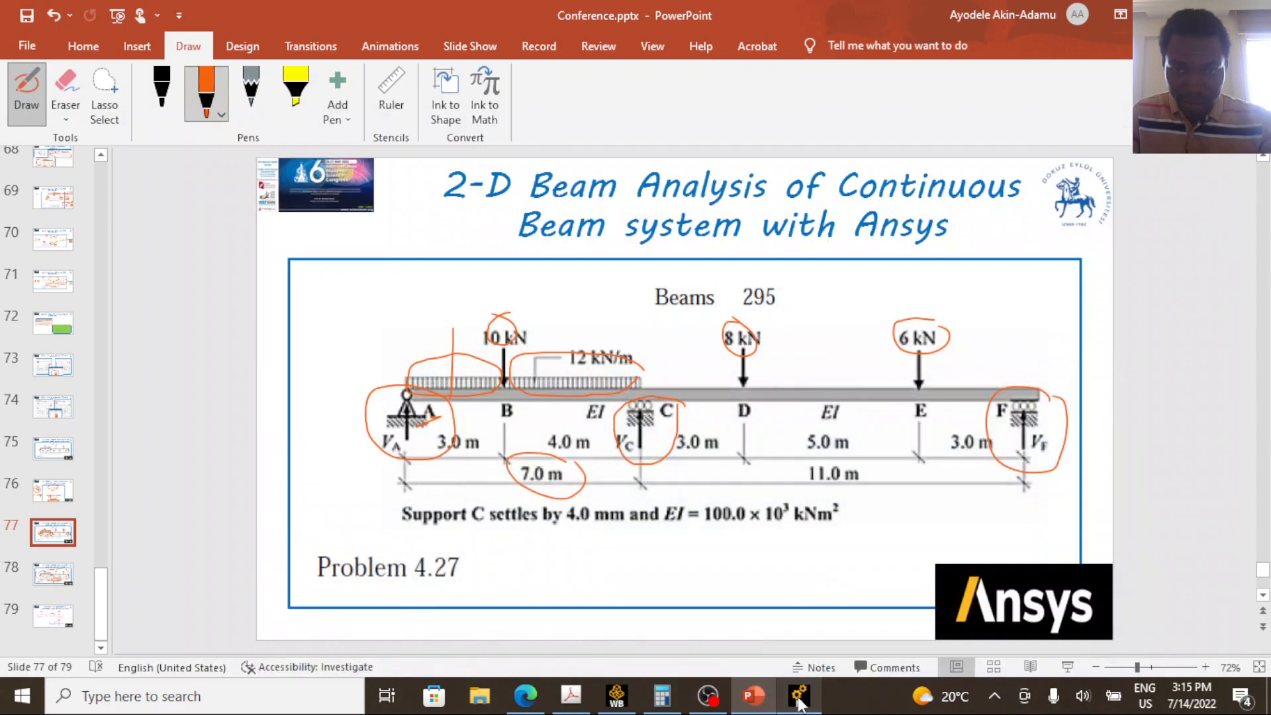
click(800, 705)
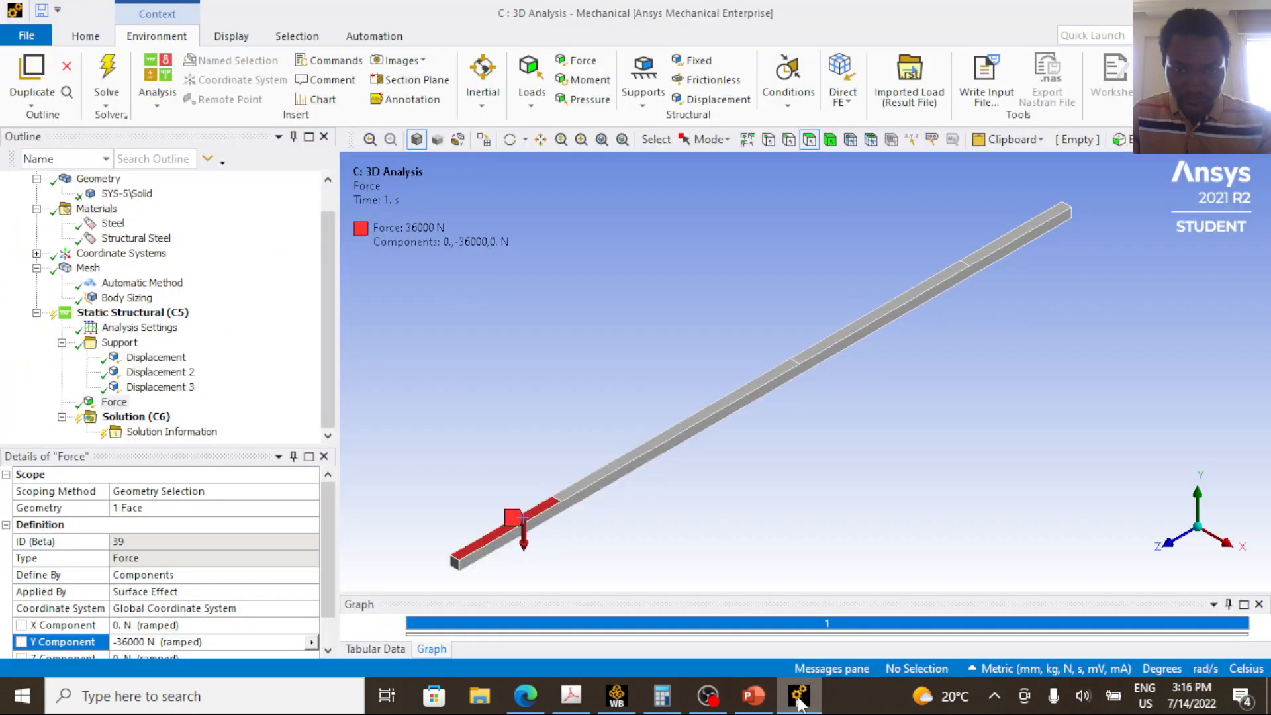
click(616, 696)
click(785, 706)
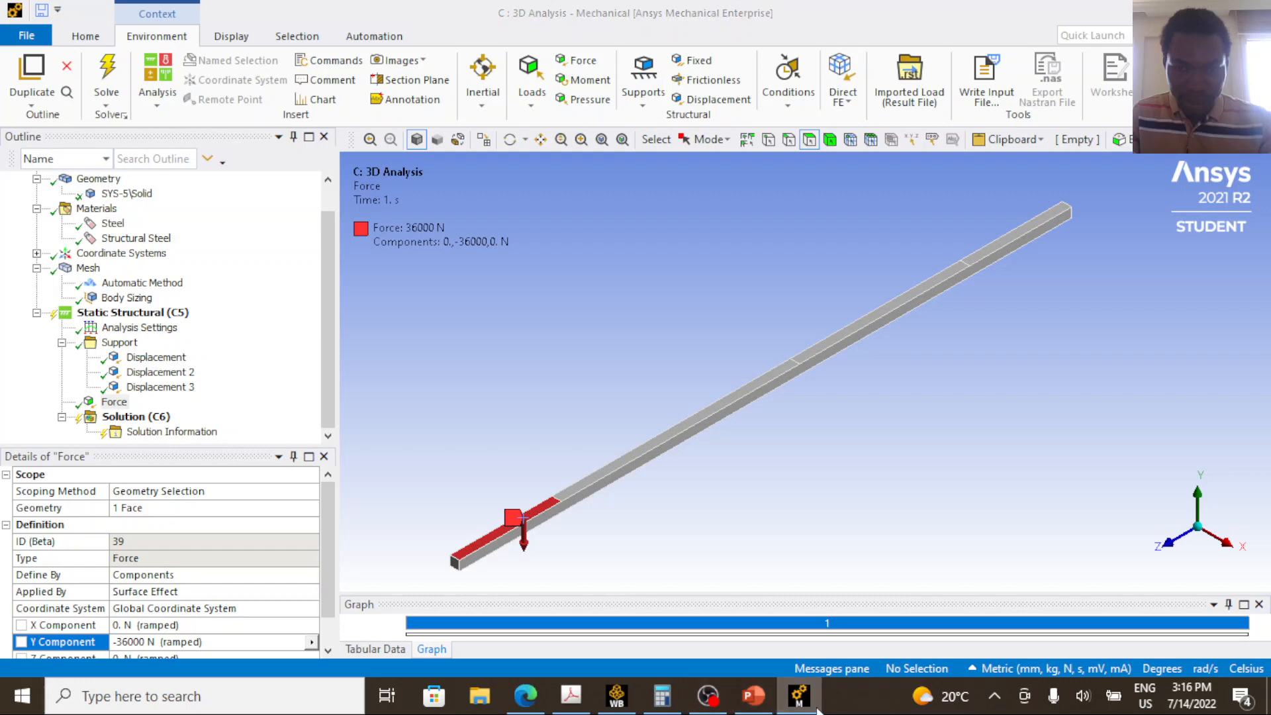
click(781, 706)
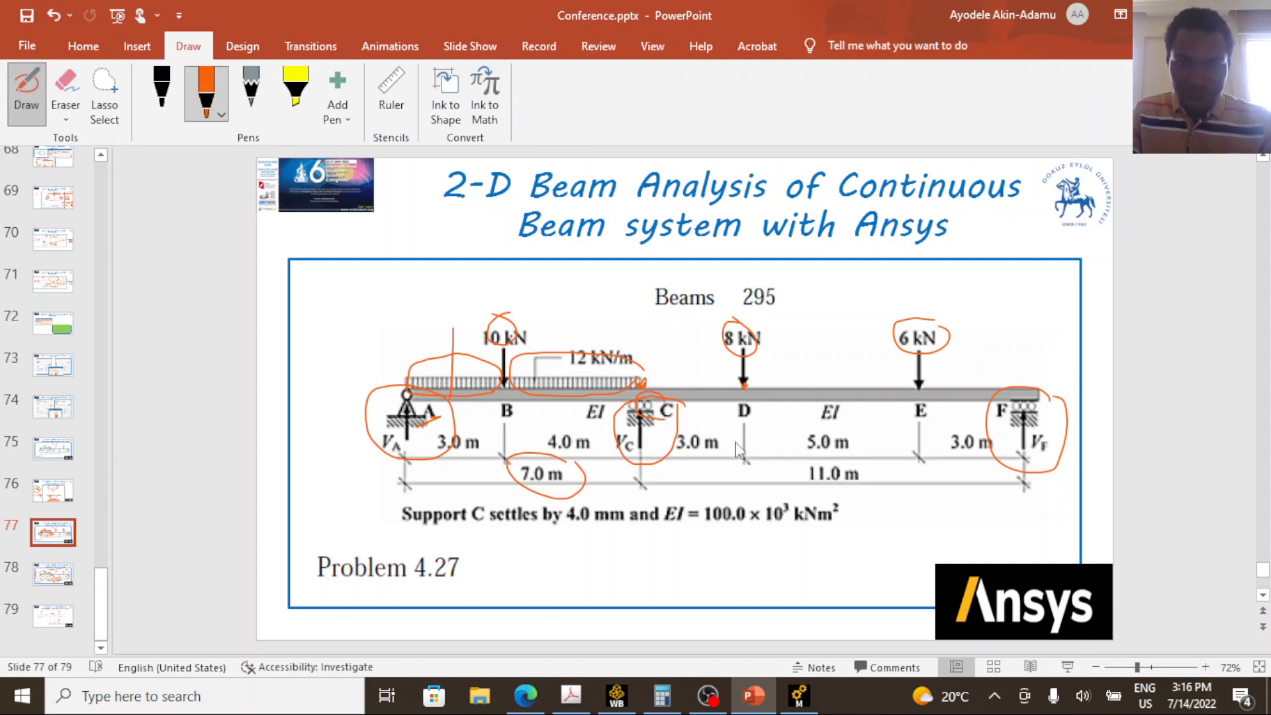
Close Ansys Mechanical, switch to Workbench and open the 3D Analysis system's geometry in SpaceClaim.
click(799, 695)
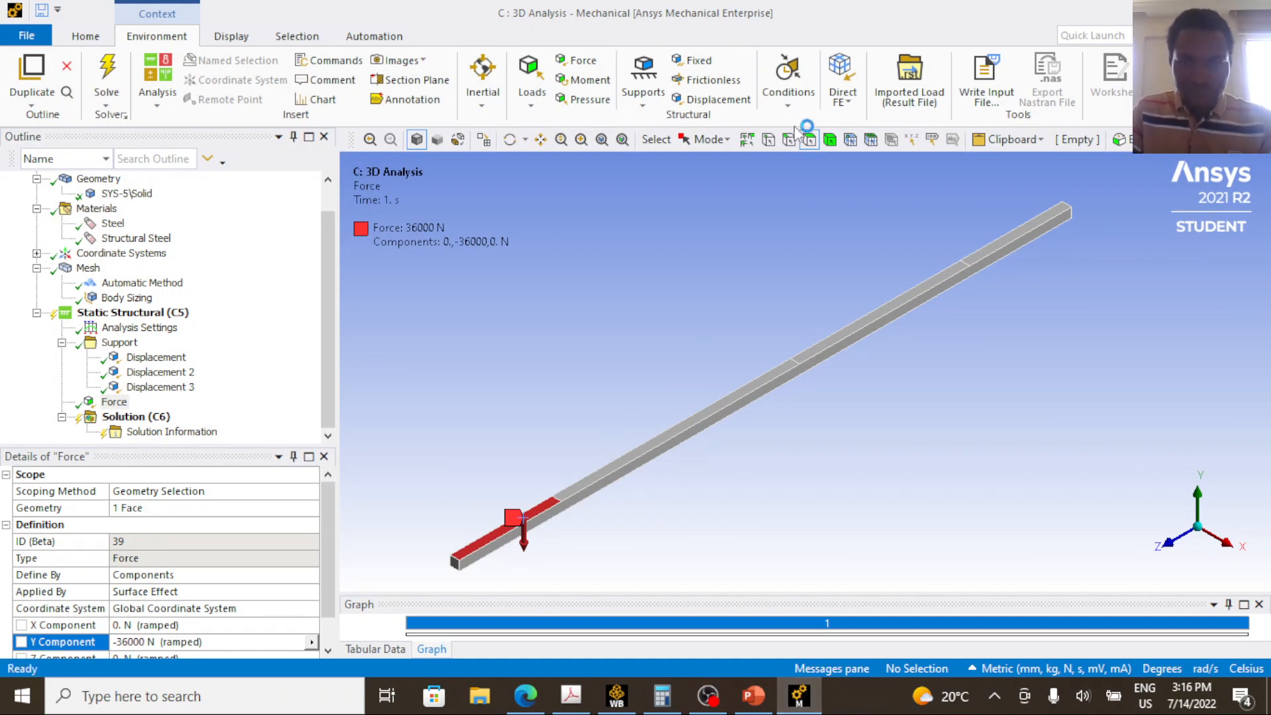
key(alt+Tab)
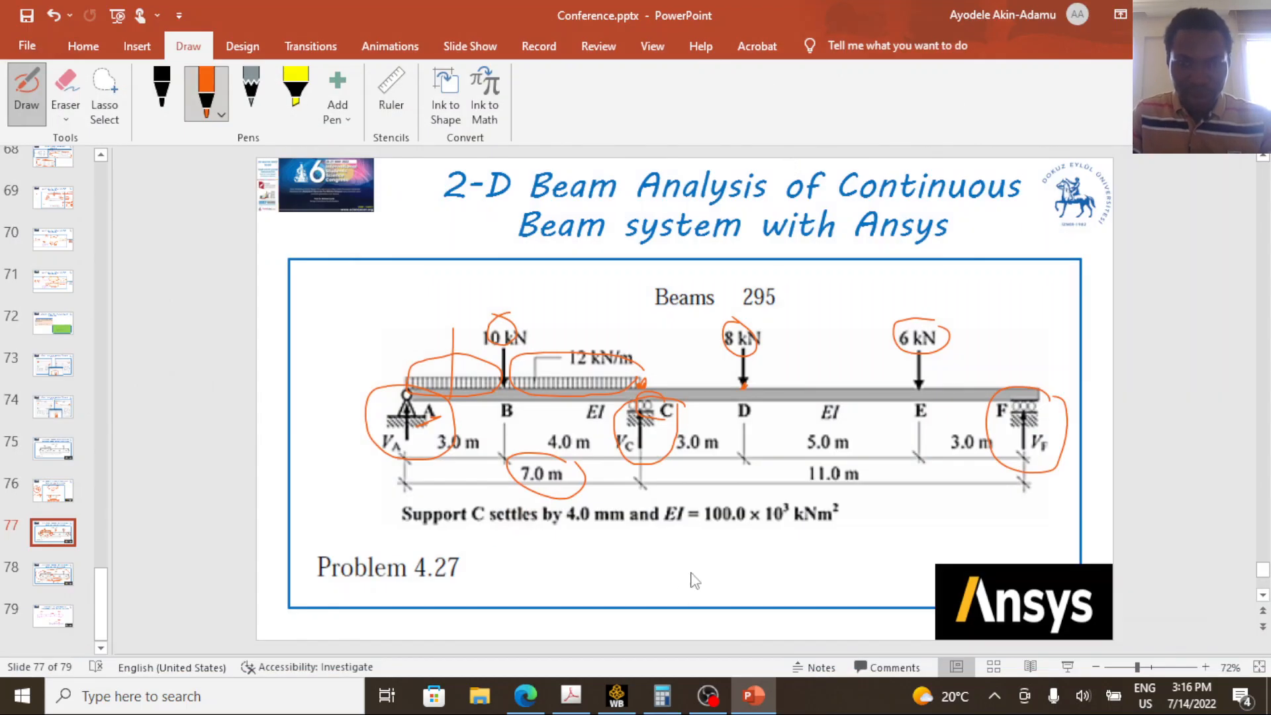
click(617, 696)
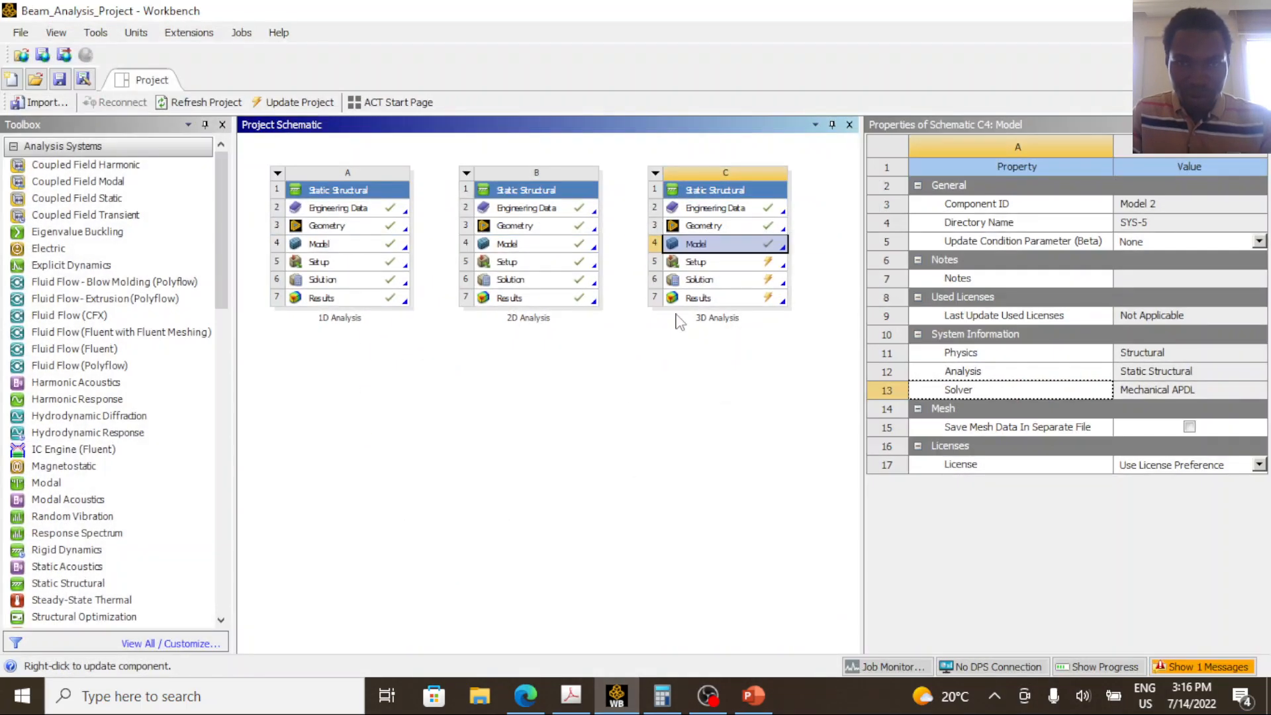
double_click(707, 229)
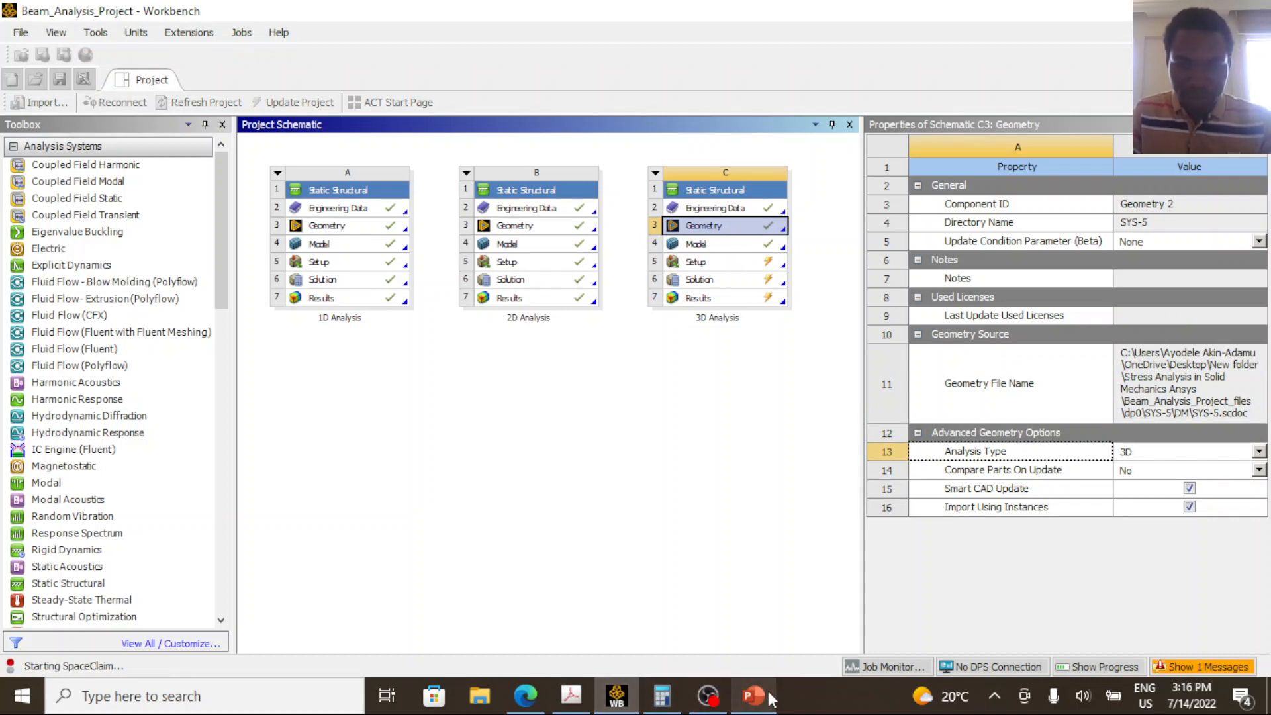
Check the beam segment lengths in the PowerPoint problem diagram and return to the opened SpaceClaim geometry.
mouse_move(767, 702)
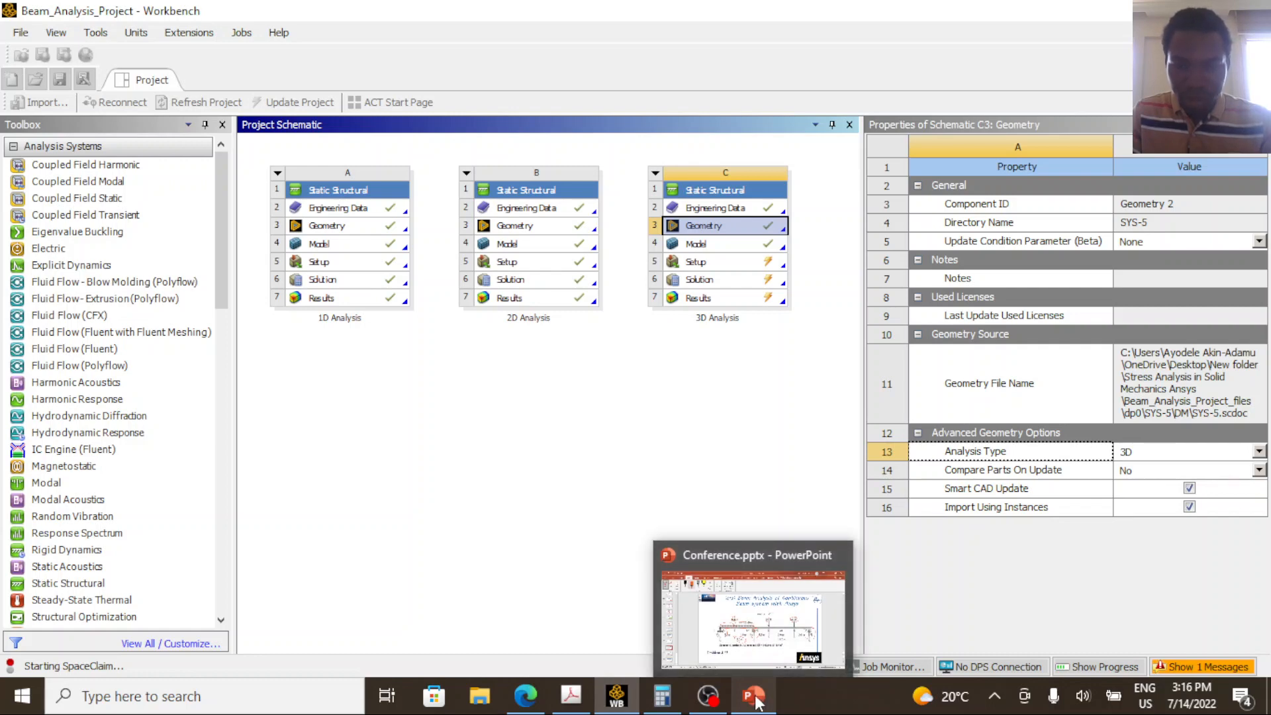
click(757, 702)
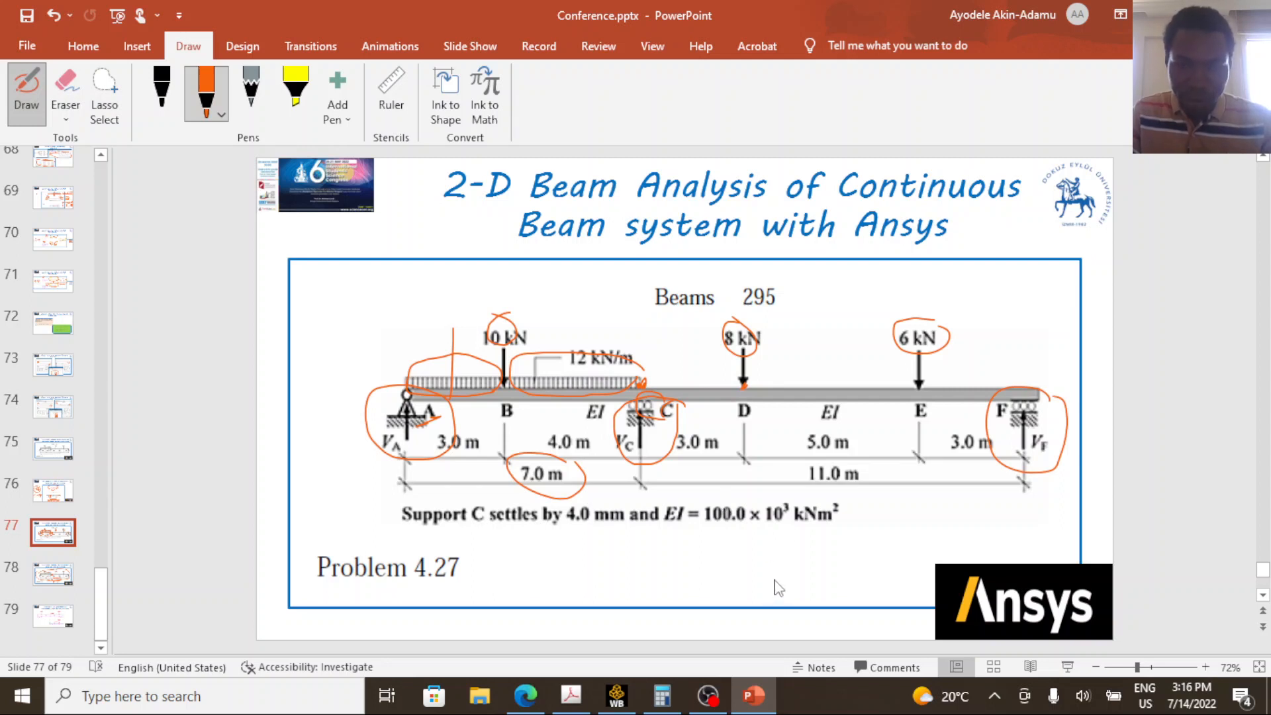
mouse_move(710, 695)
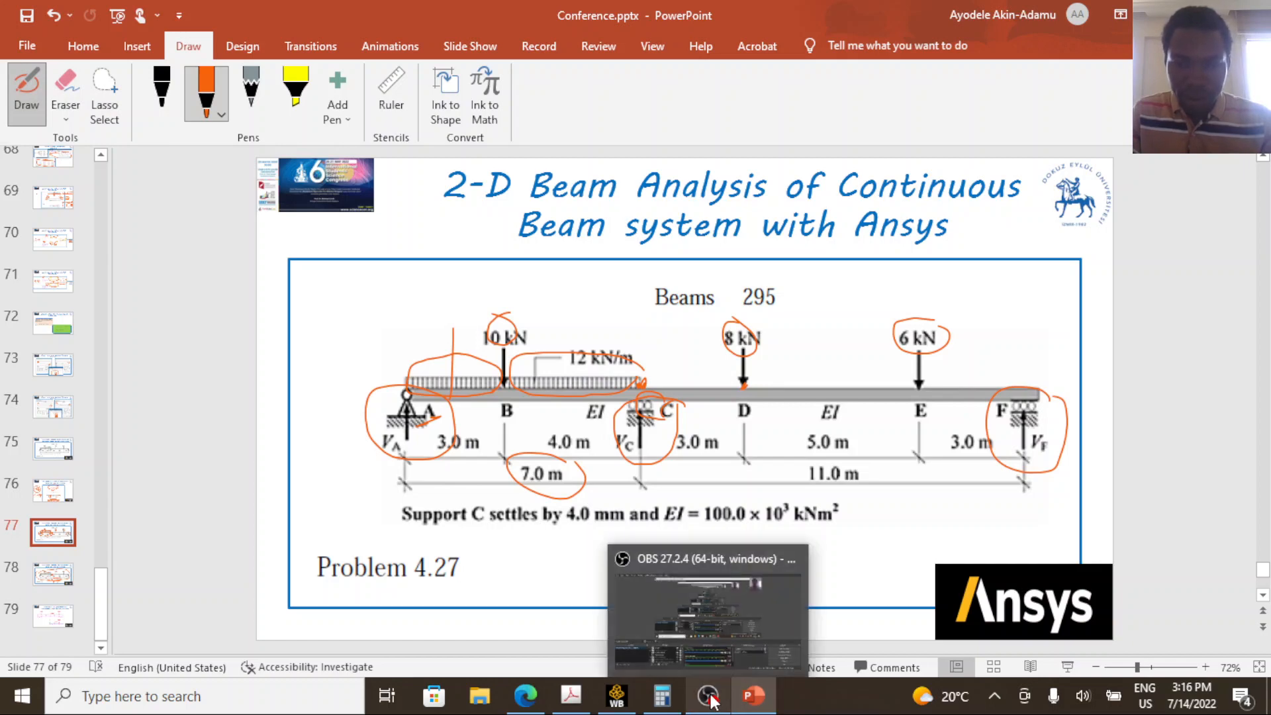
click(618, 701)
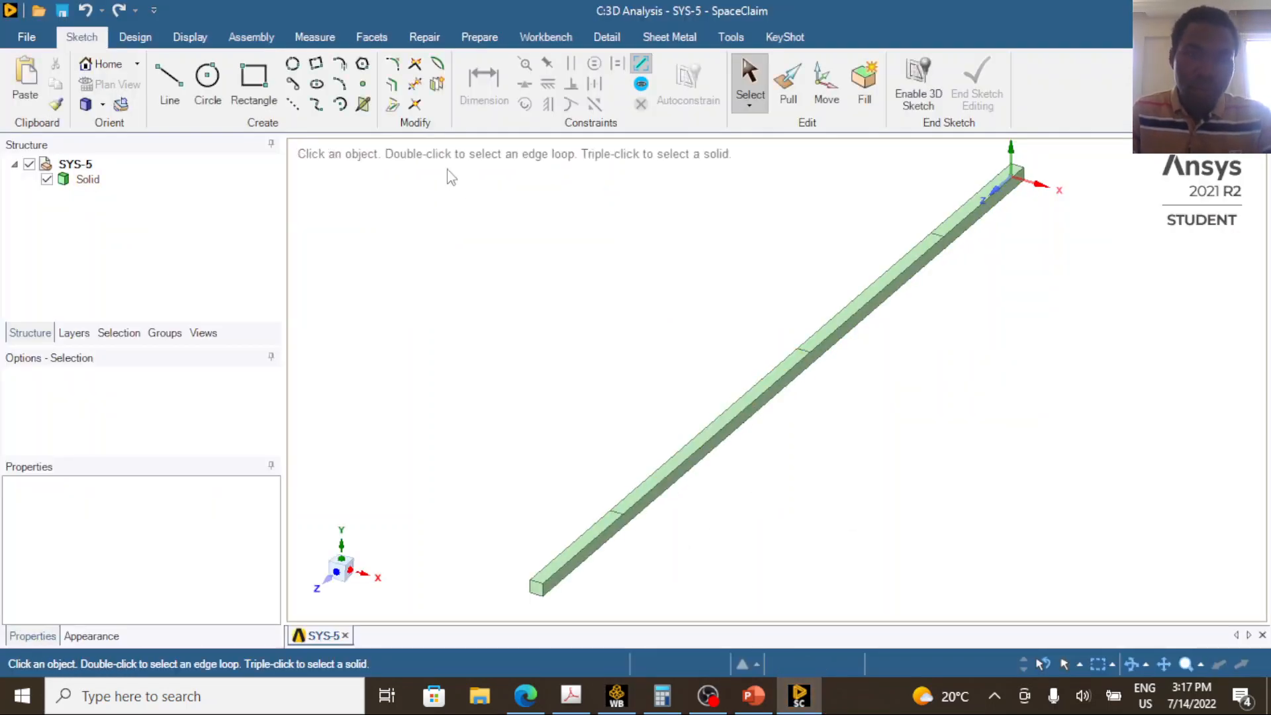
Split the beam's long 7 m top face at 4000 mm from the edge at point B to mark support C.
click(121, 39)
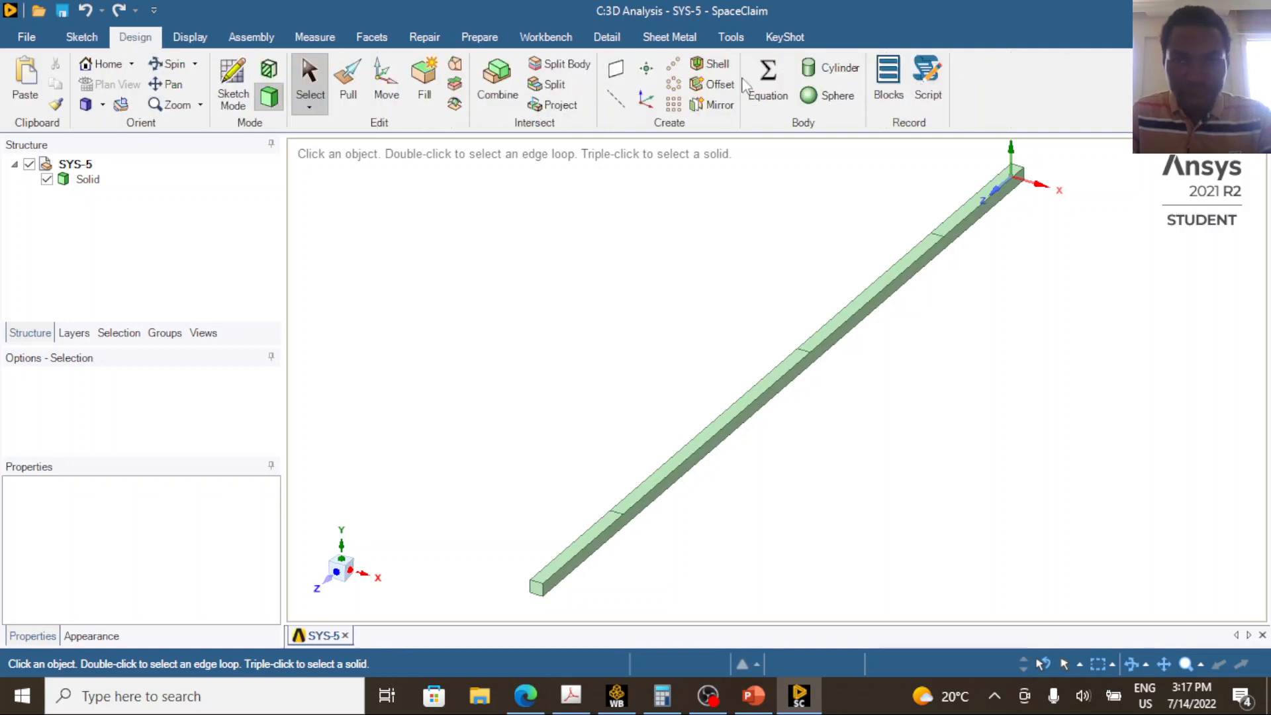
click(558, 84)
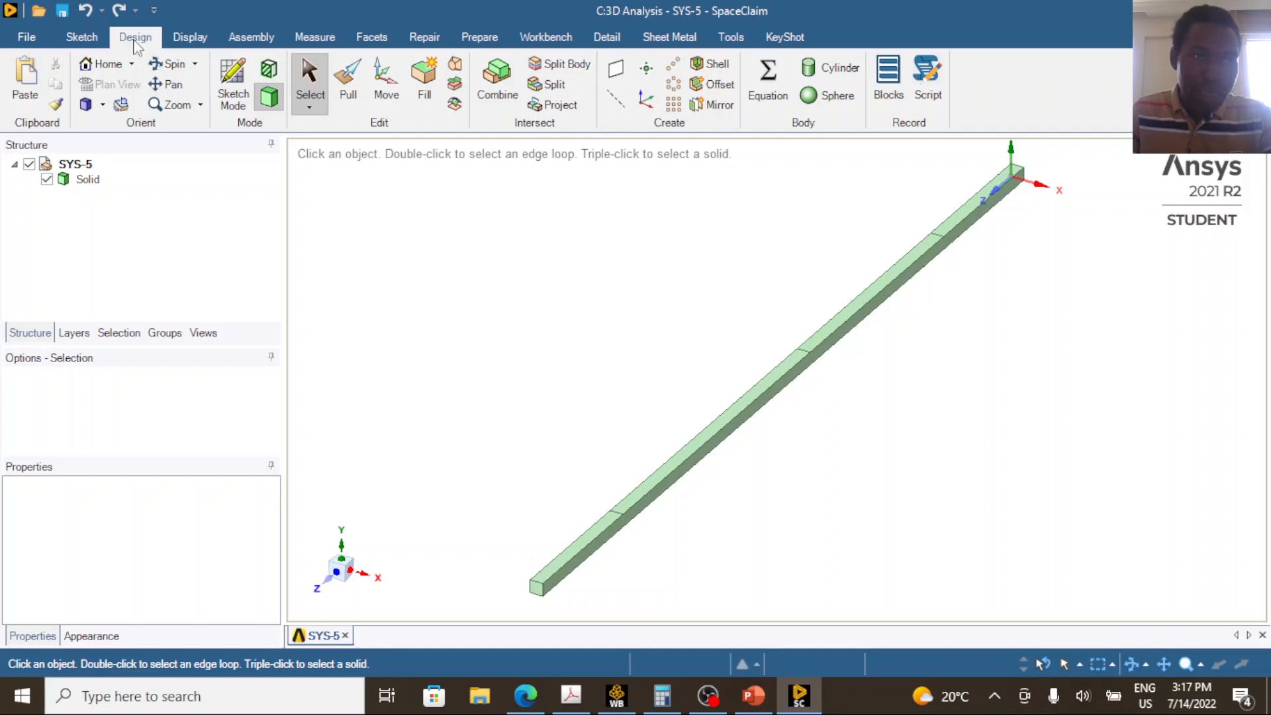
click(560, 85)
click(695, 450)
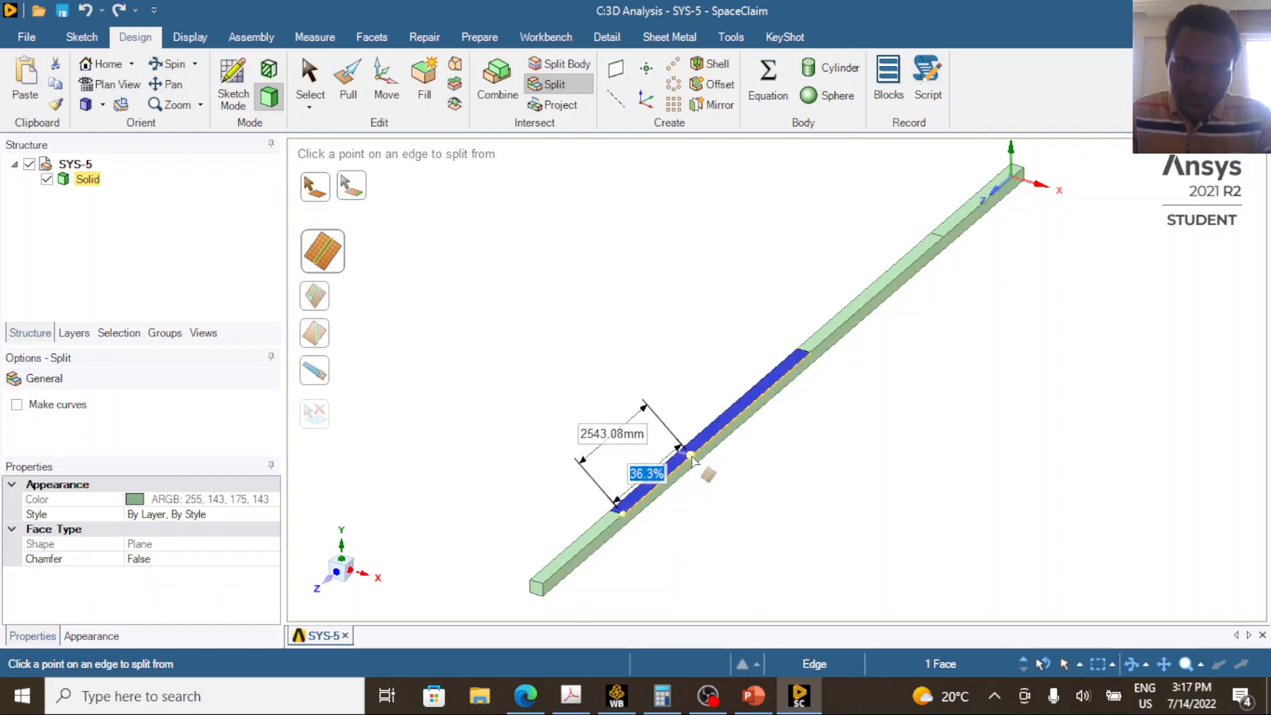
key(Tab)
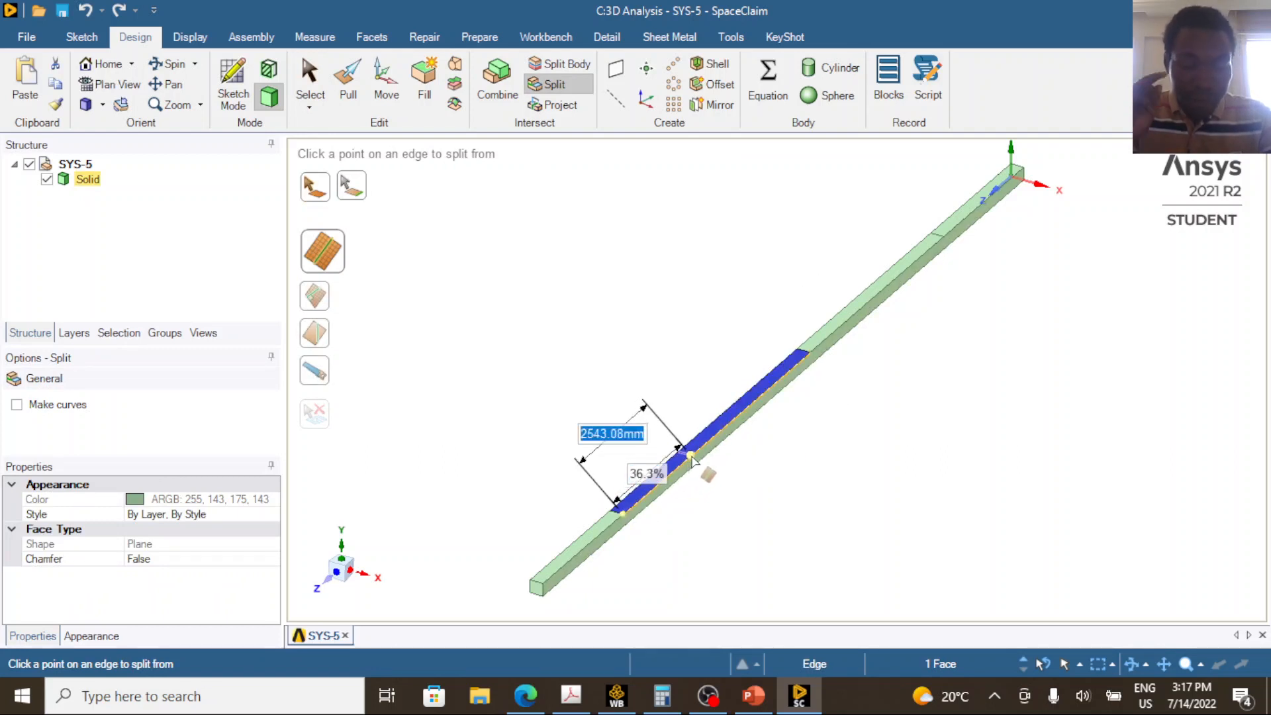
text(4000)
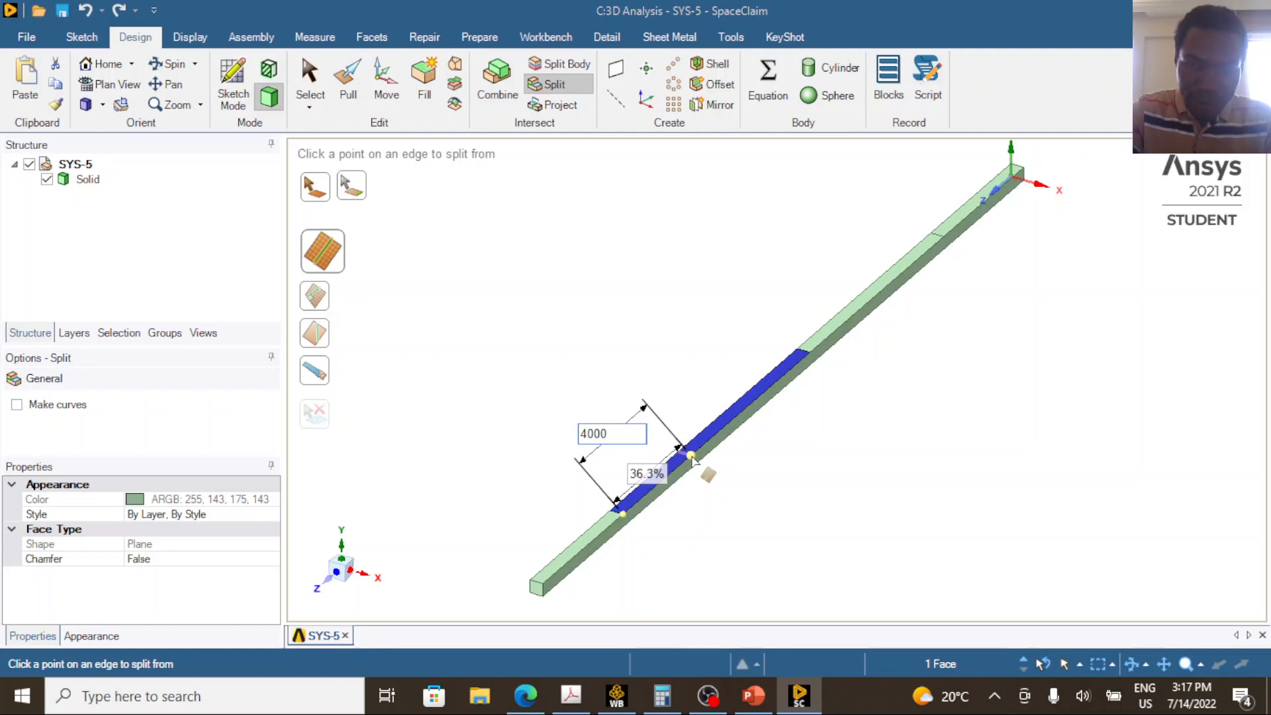
key(Return)
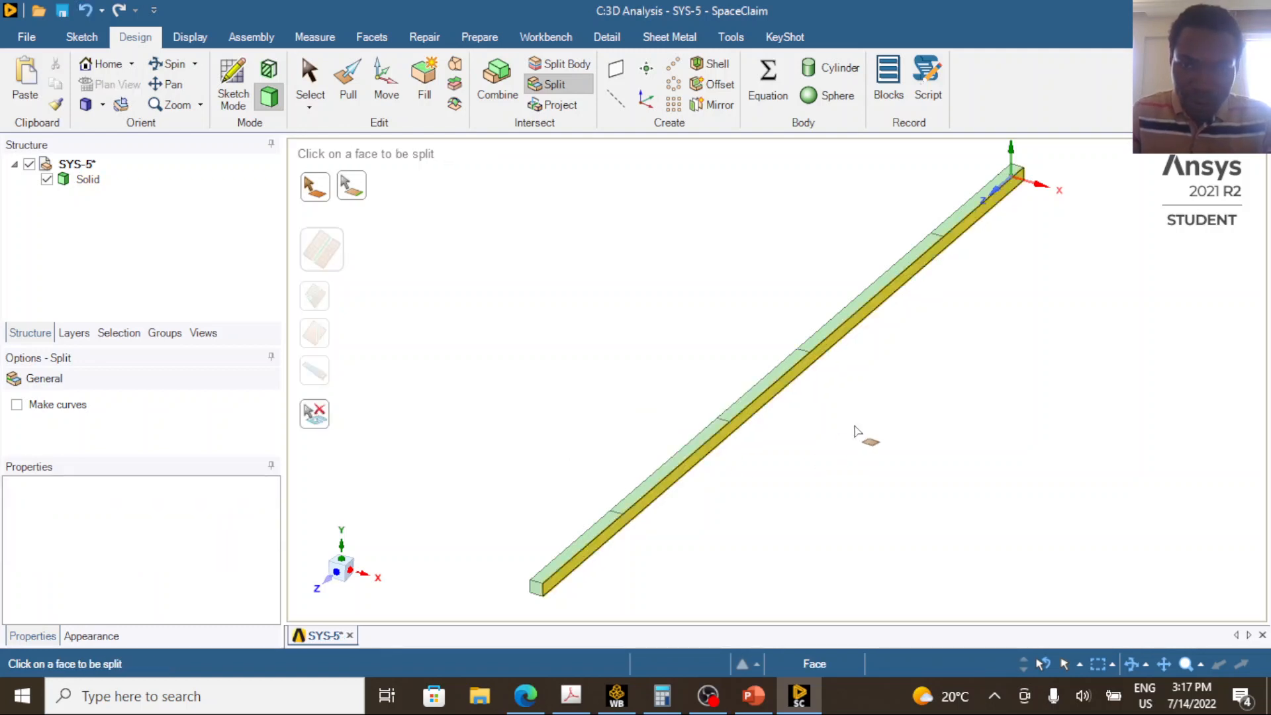
Save the split beam geometry and close SpaceClaim.
click(753, 696)
click(753, 696)
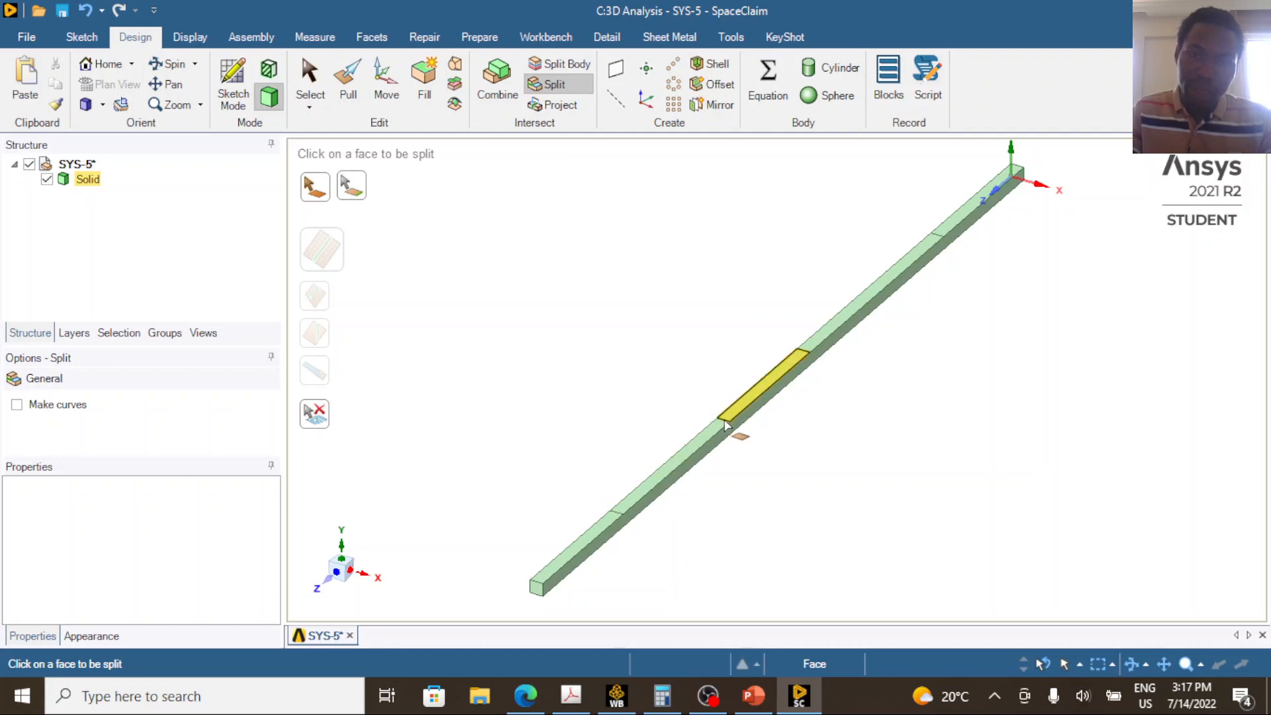
key(ctrl+s)
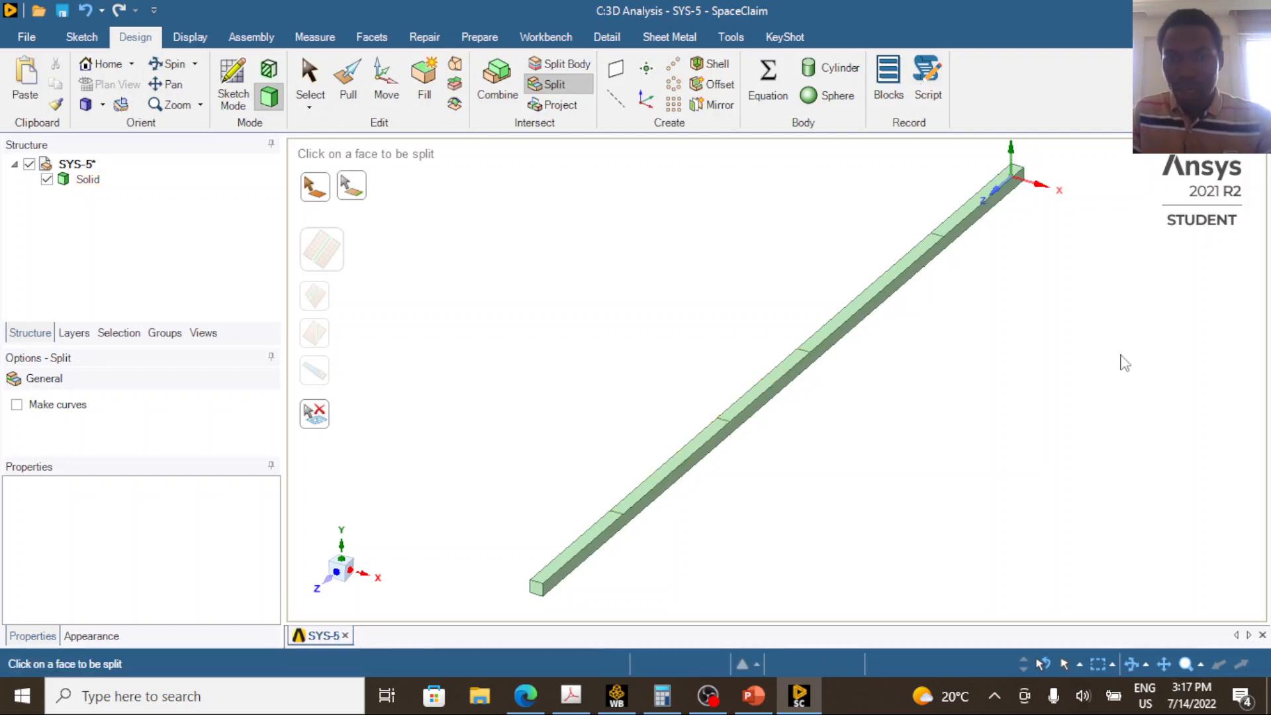
key(alt+F4)
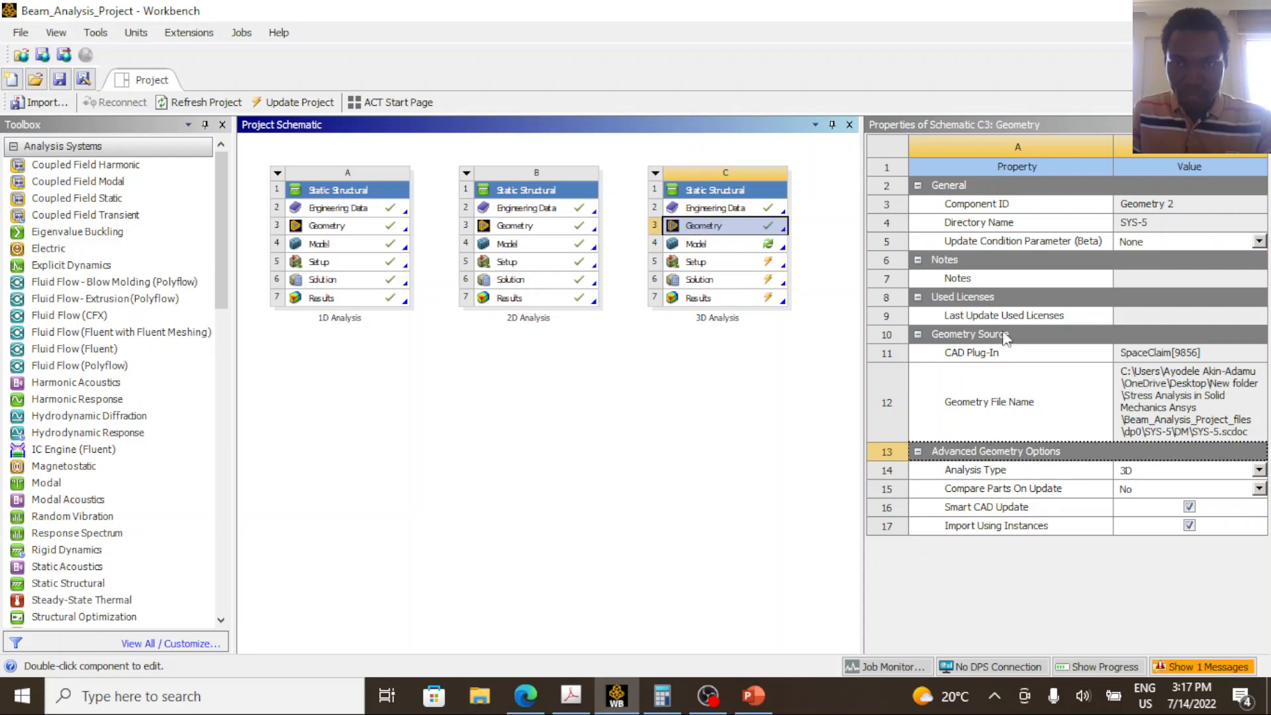
Open the 3D Analysis system's model from Workbench and have it re-read the upstream data.
click(728, 250)
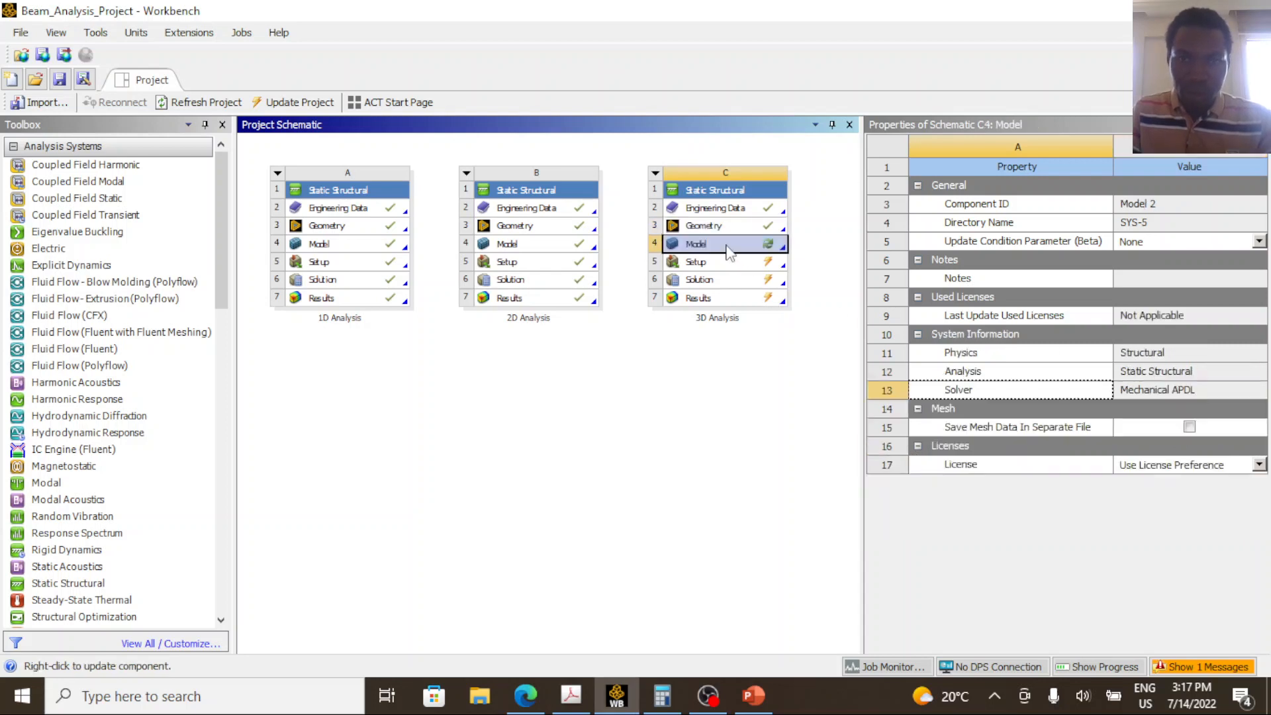
double_click(729, 251)
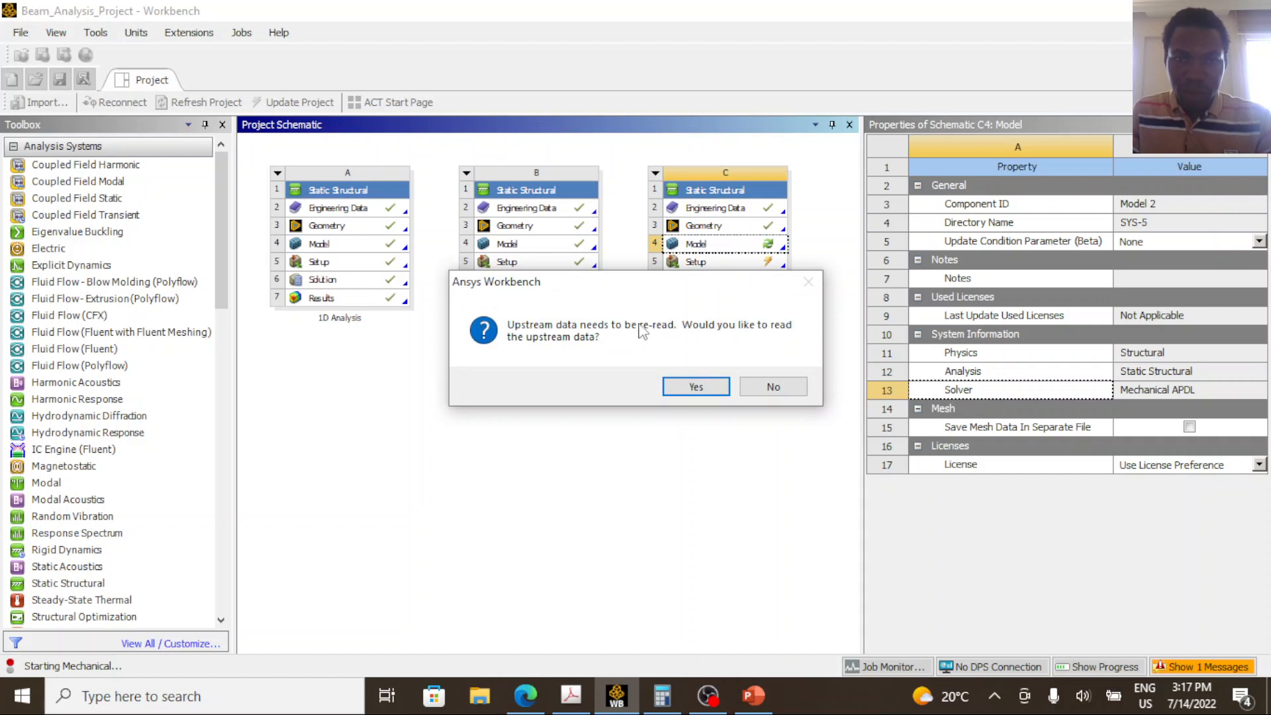
click(697, 387)
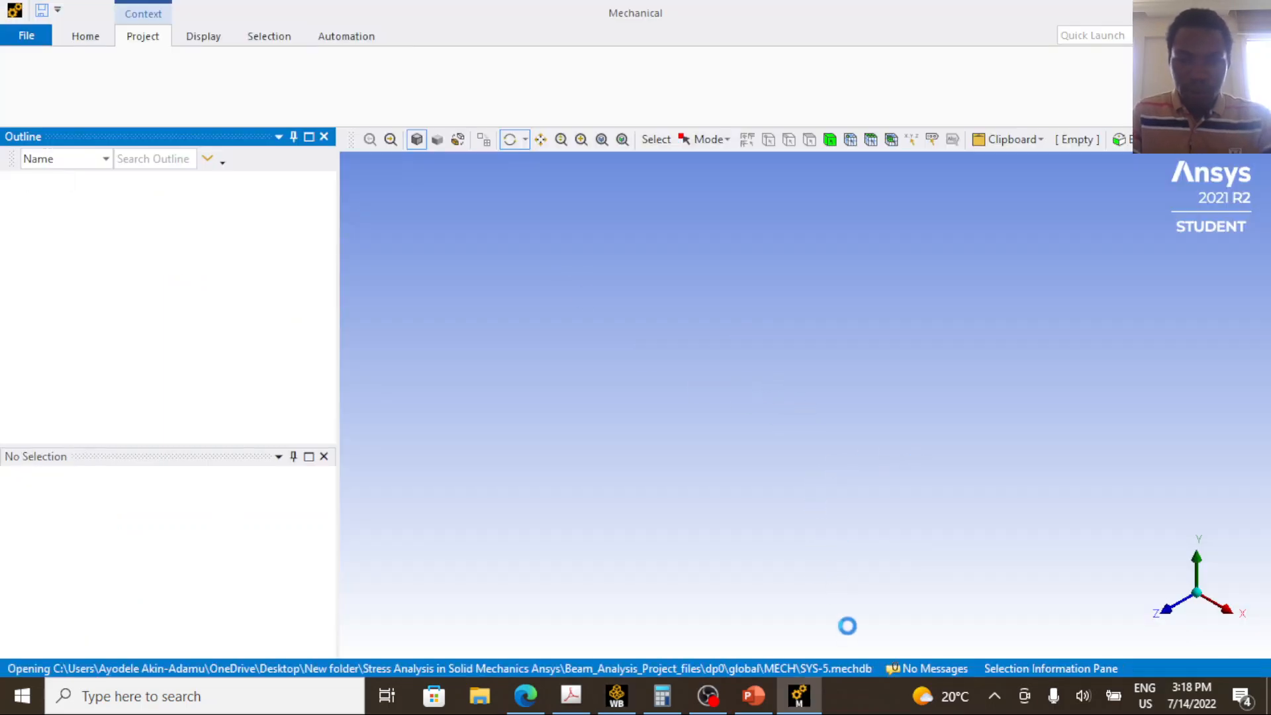
Switch to PowerPoint and mark point B, the 12 kN/m load and the 4.0 m span in ink on the beam diagram.
click(754, 696)
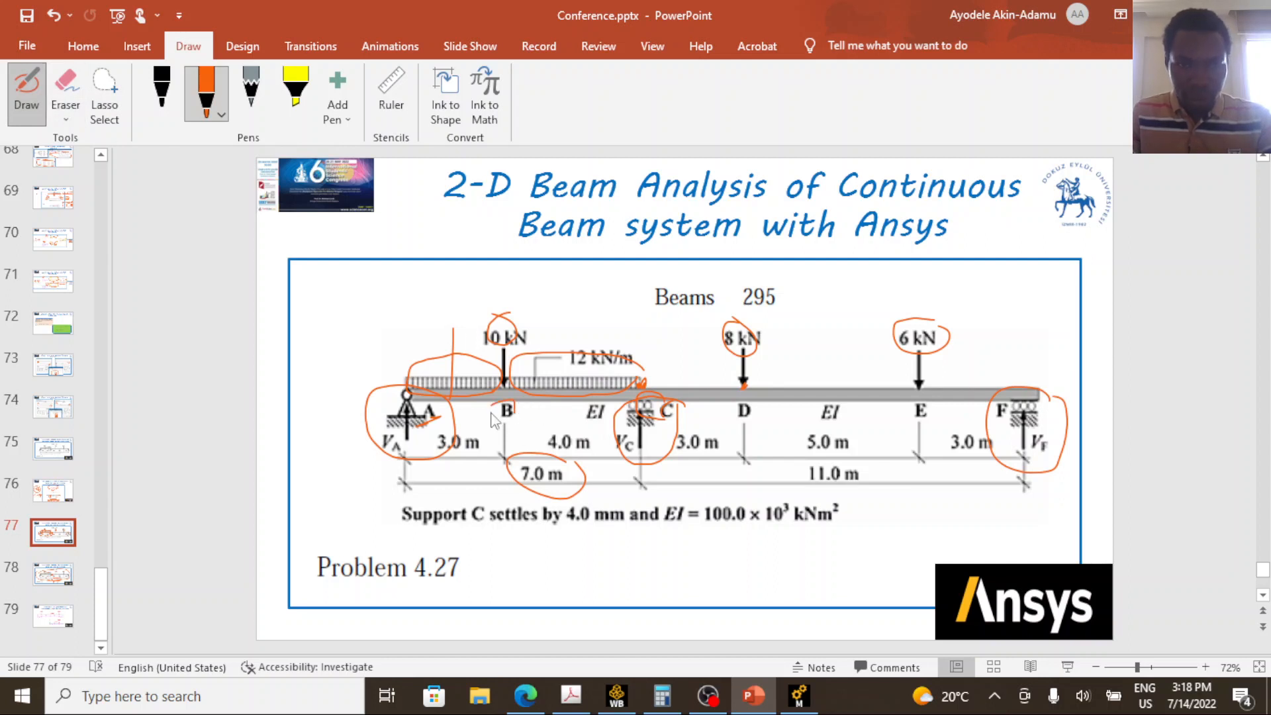
drag(493, 420, 516, 412)
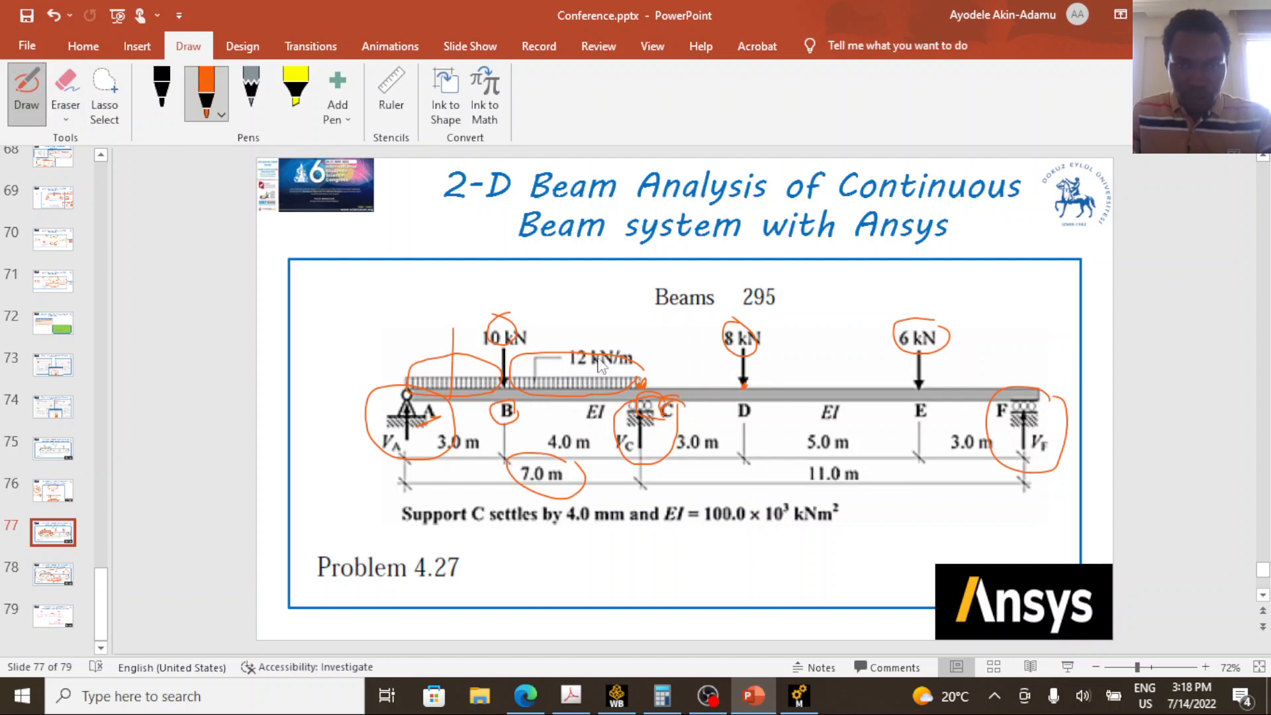
mouse_move(599, 364)
mouse_down()
mouse_move(601, 378)
mouse_move(629, 376)
mouse_up()
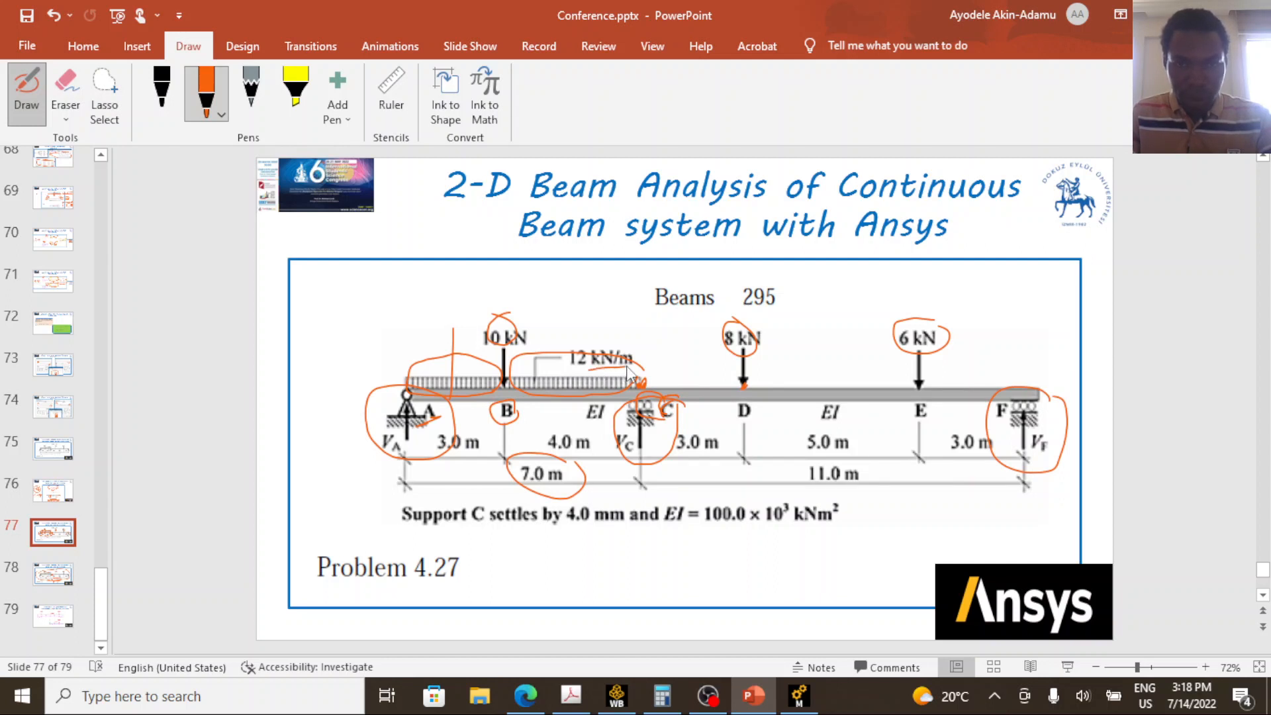
drag(582, 474, 589, 451)
Return to Ansys Mechanical and review the solid body's material assignment, the mesh method and the body sizing.
click(798, 695)
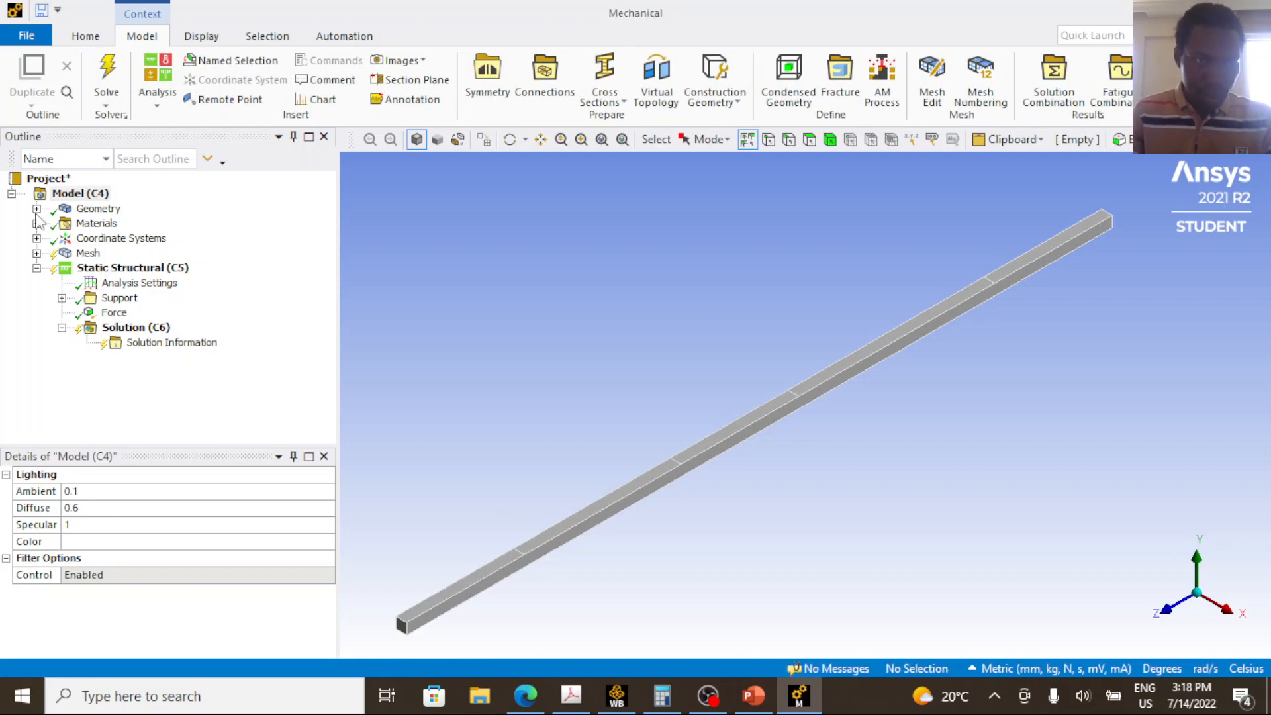
double_click(98, 209)
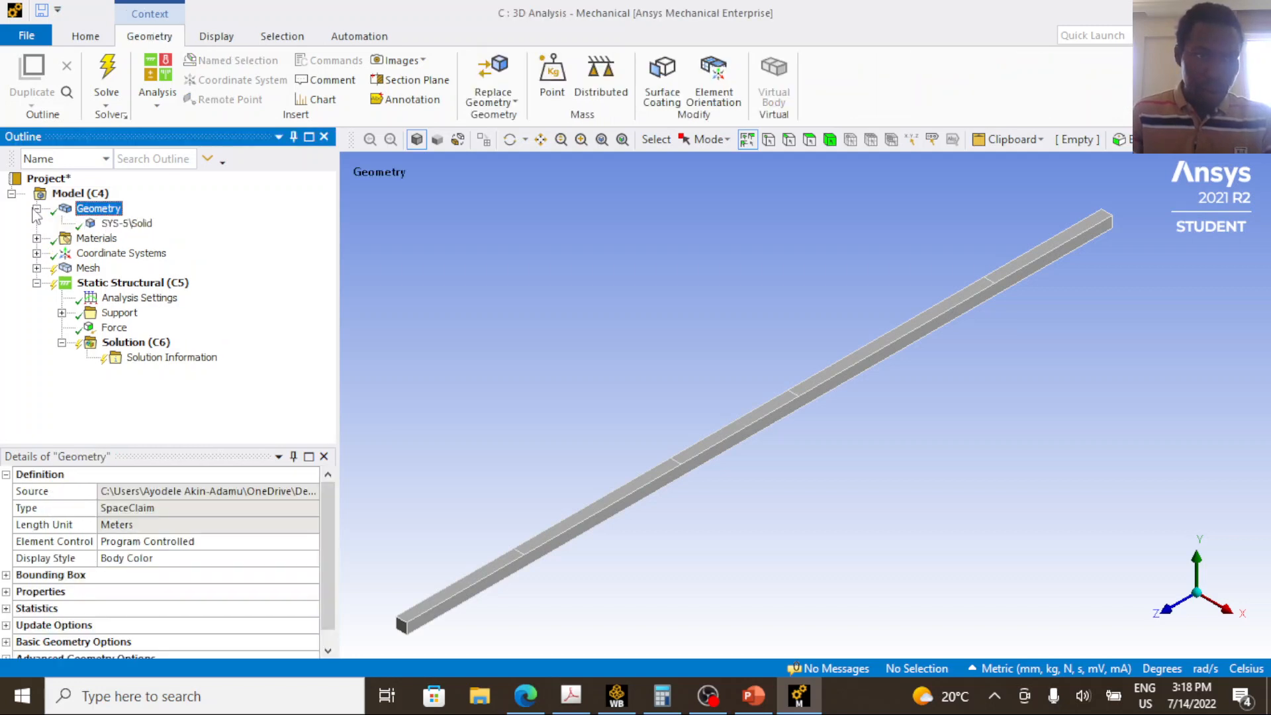
click(118, 224)
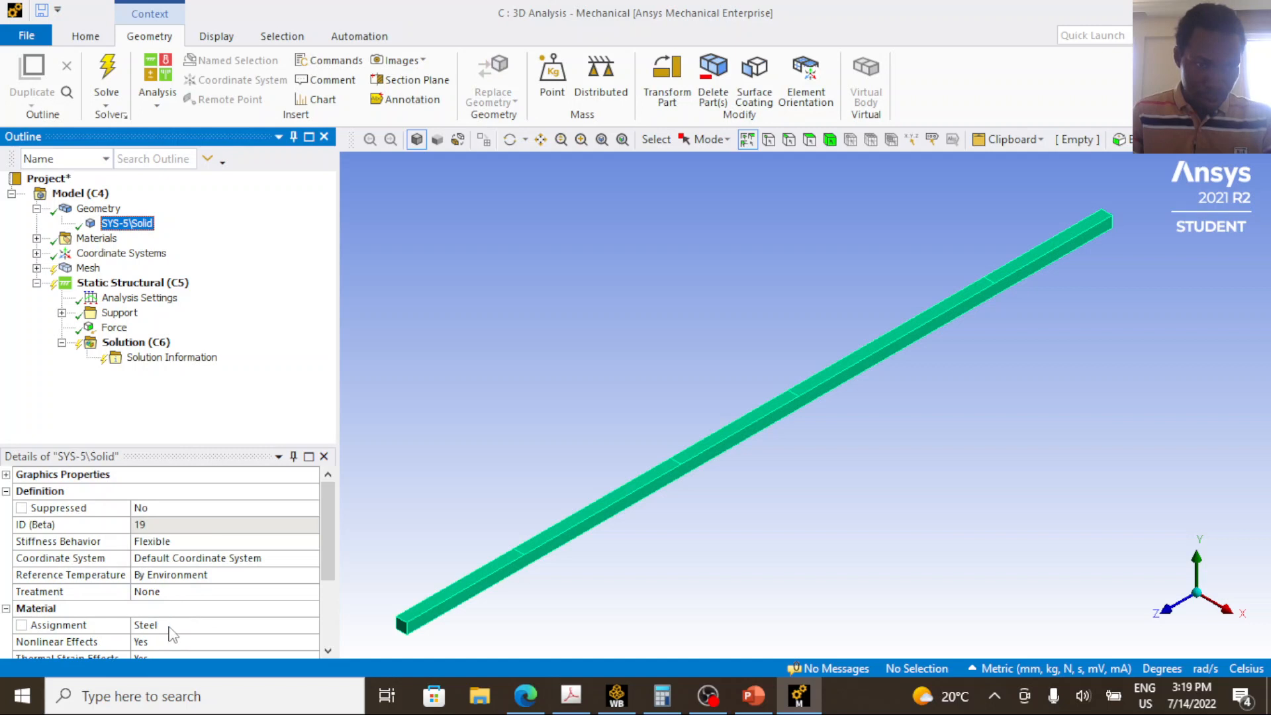
click(174, 627)
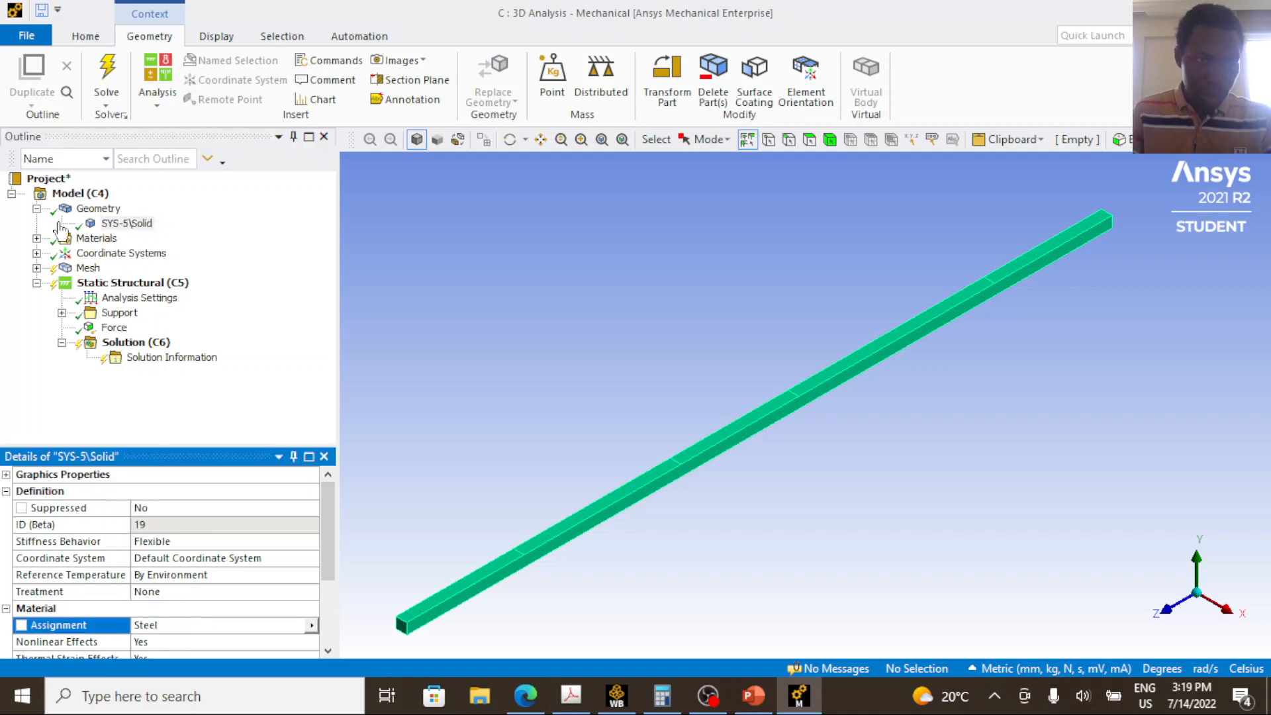
click(83, 269)
click(36, 268)
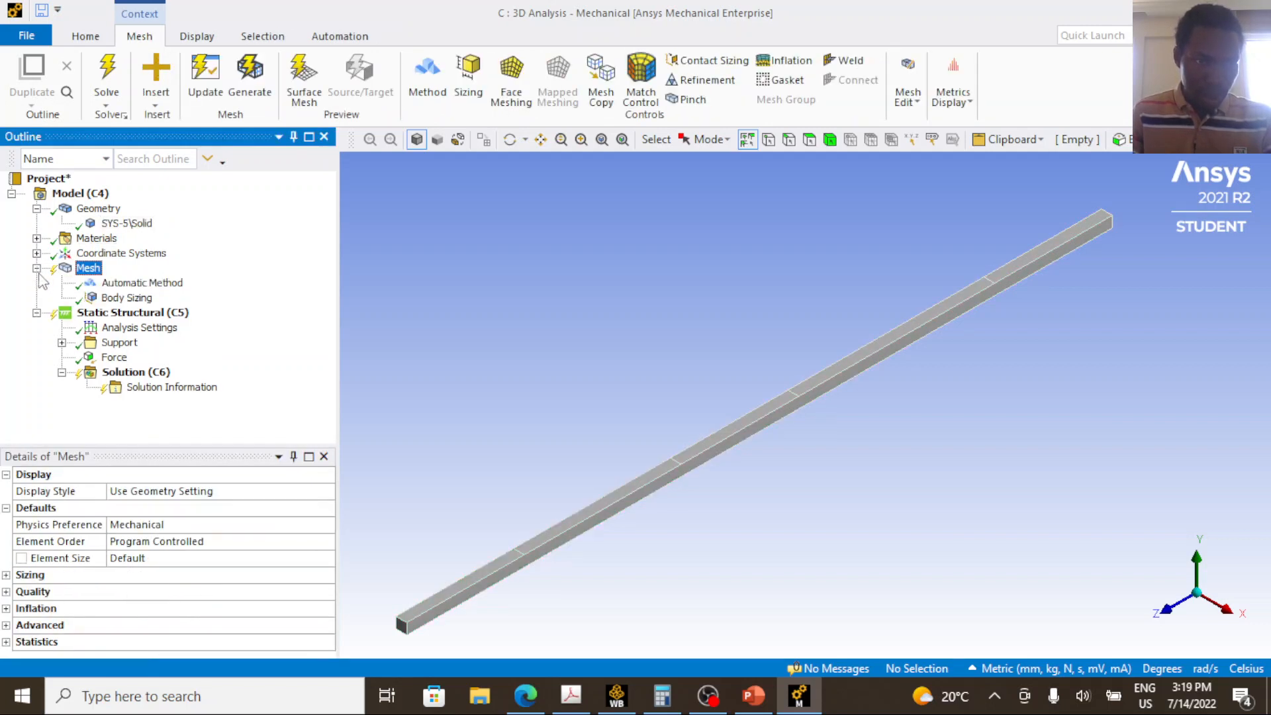
click(132, 283)
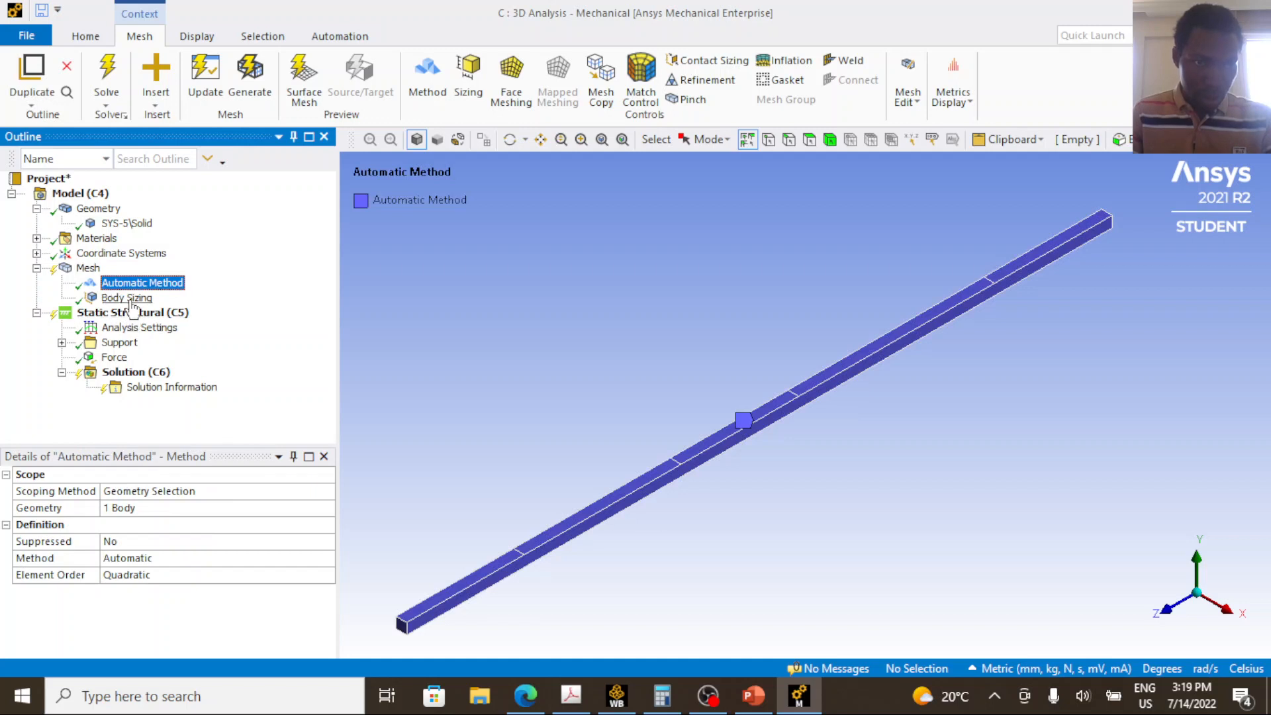
click(123, 298)
Review the analysis settings and the three displacement supports grouped in the Support folder.
click(119, 329)
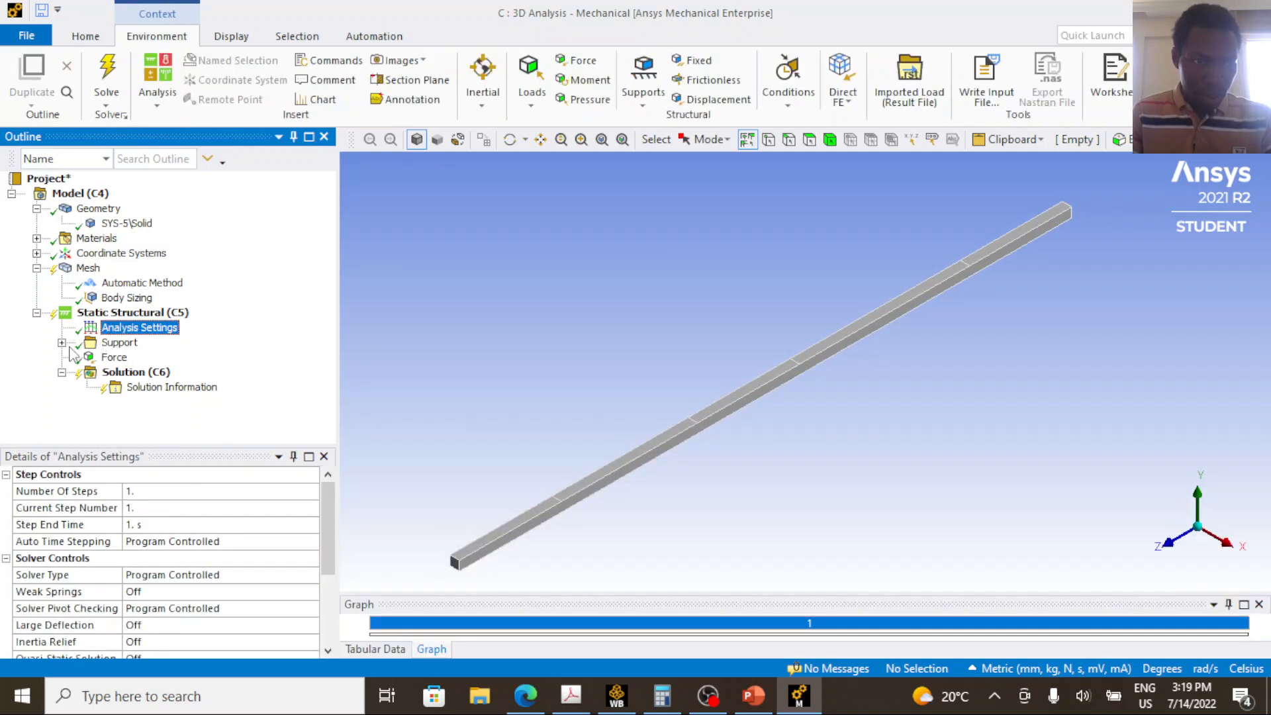
click(62, 343)
click(151, 357)
click(156, 372)
click(156, 388)
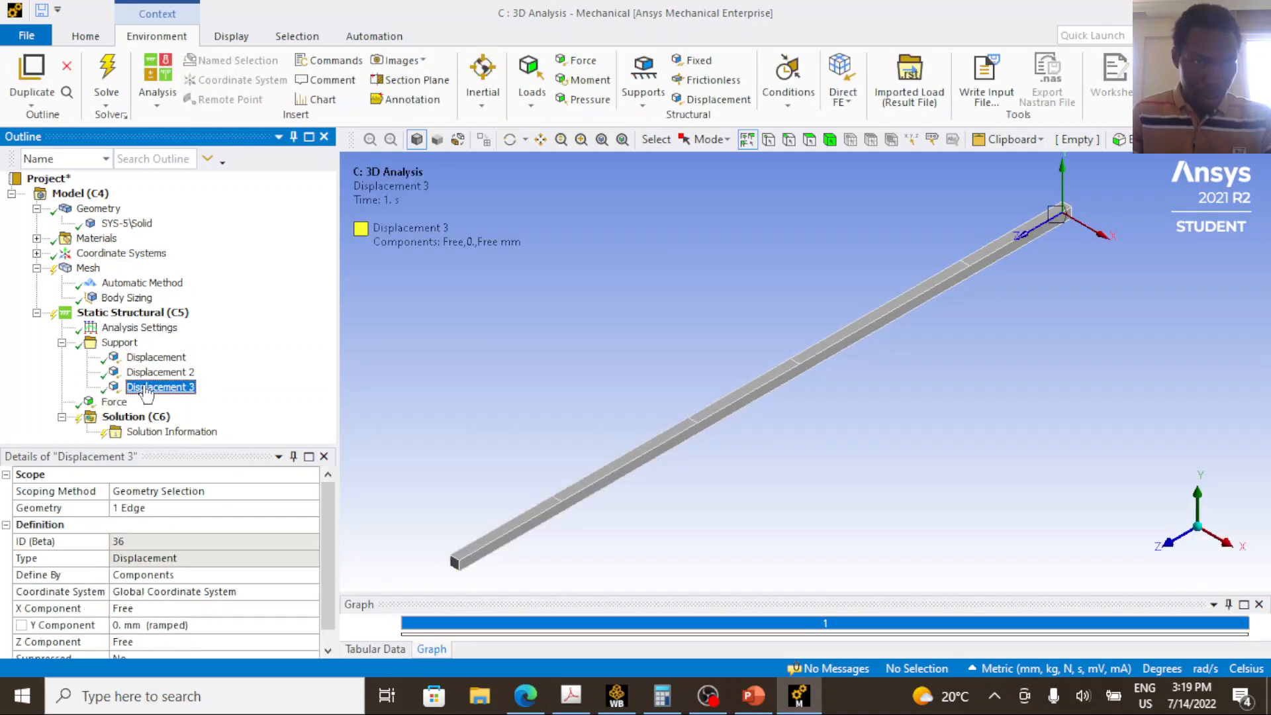
Duplicate the -36000 N Force on segment AB and select the copy for editing.
click(114, 402)
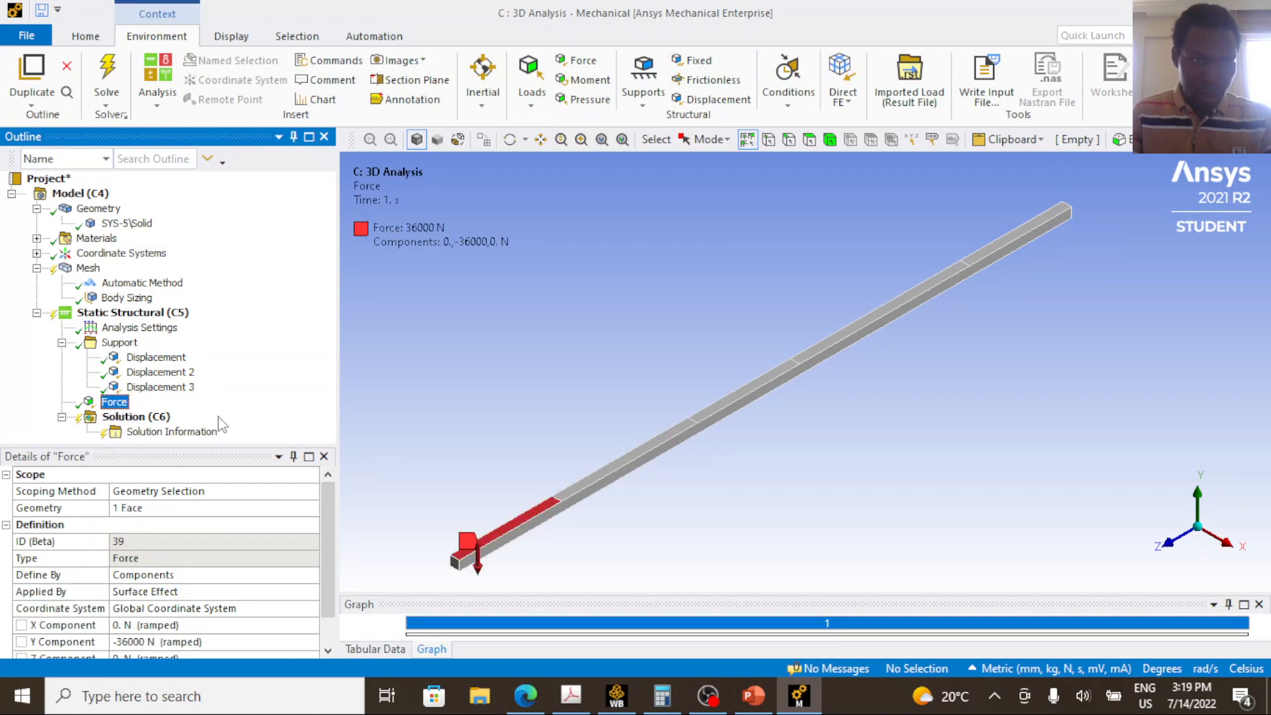
right_click(126, 409)
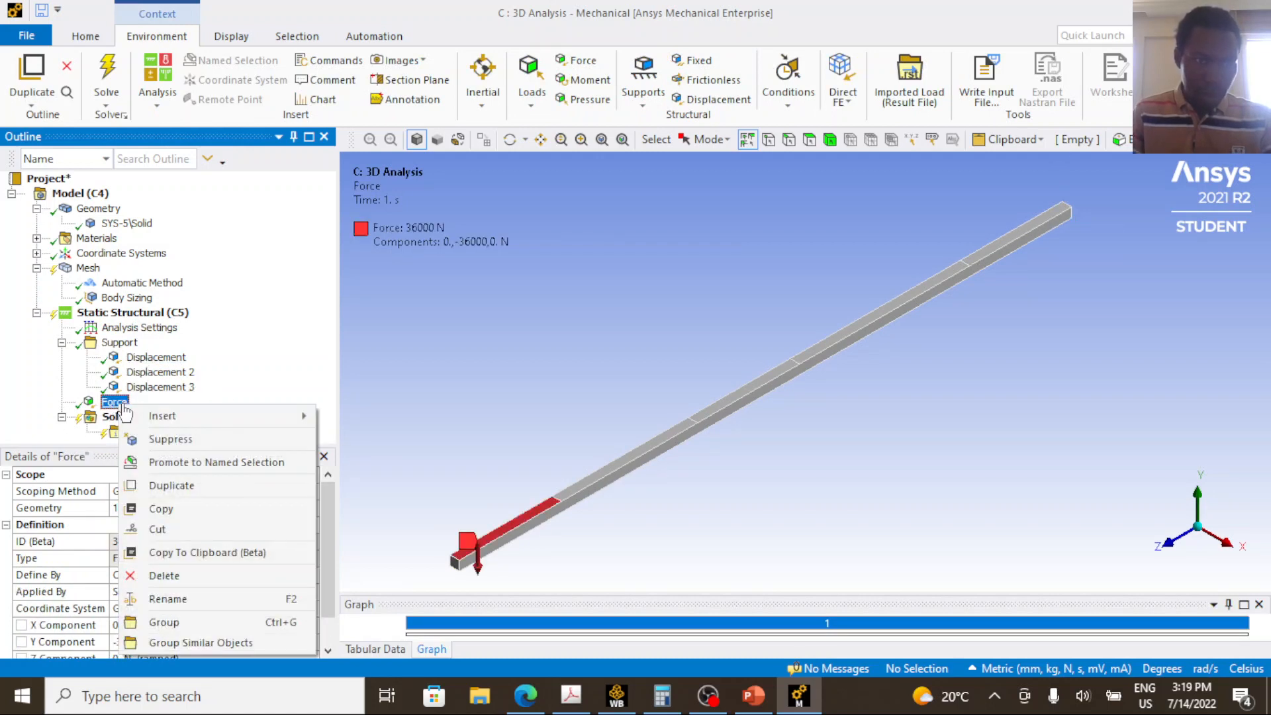
click(173, 486)
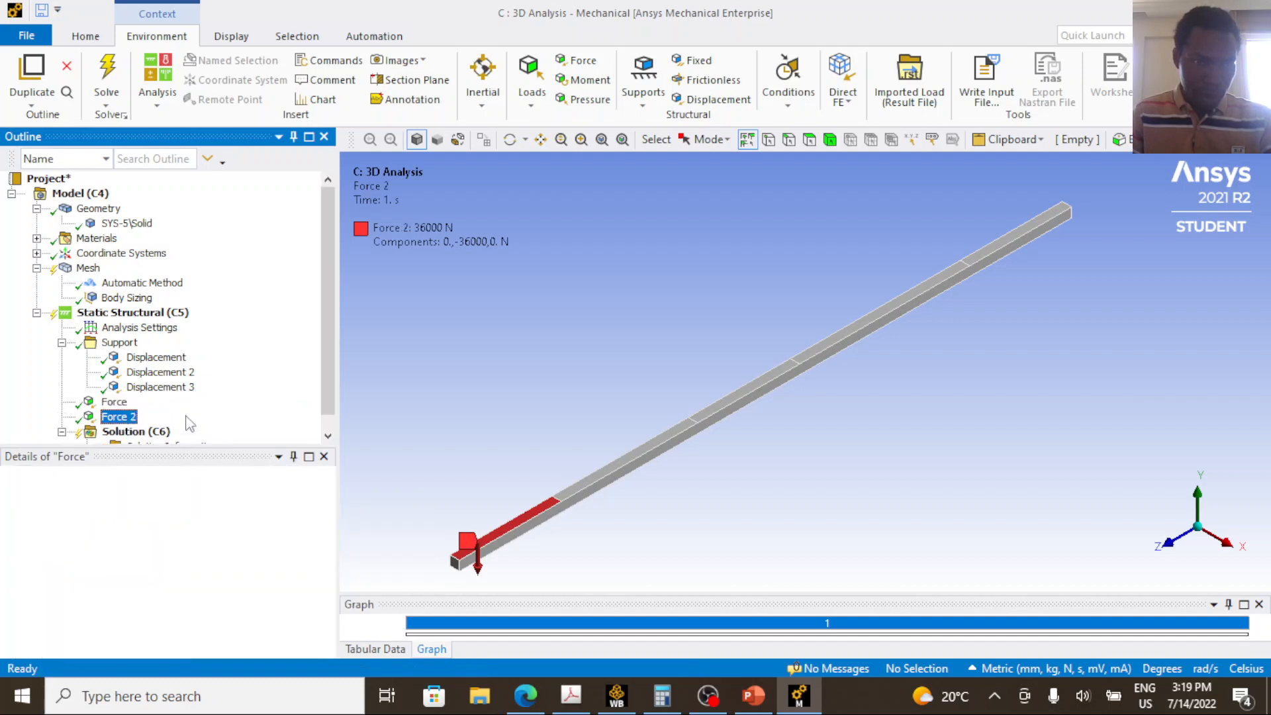
scroll(171, 580, down, 1)
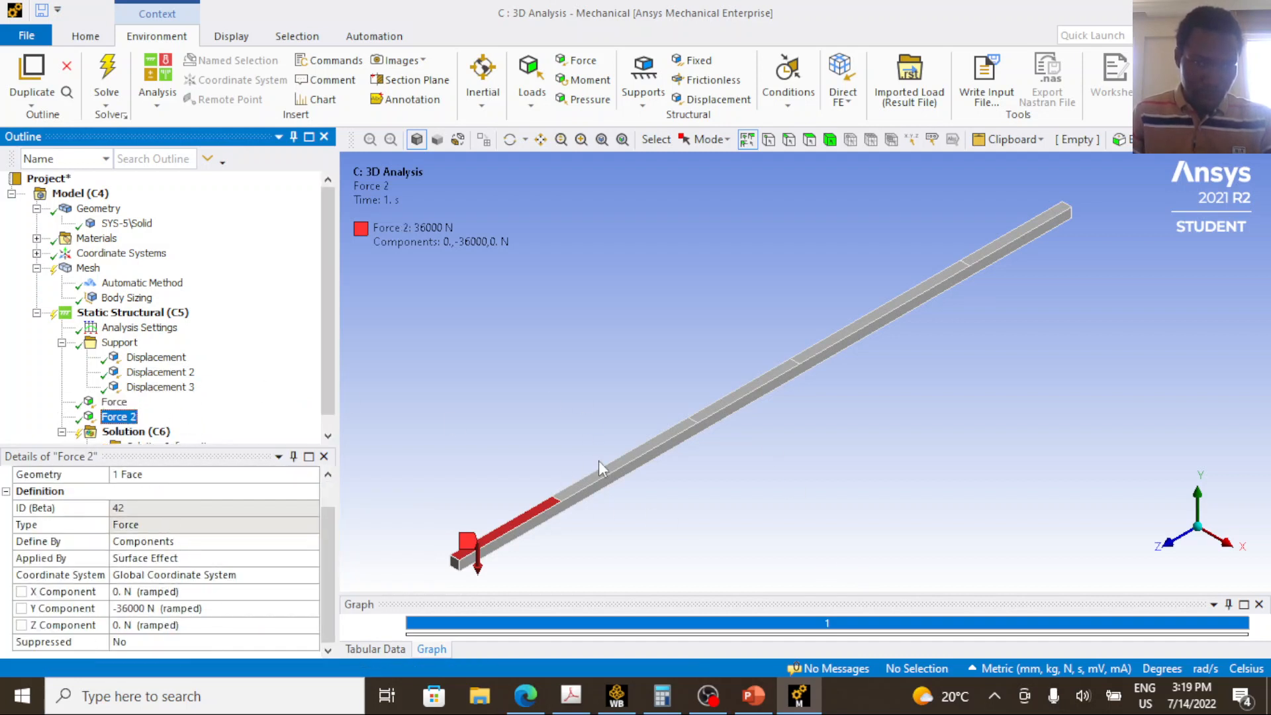
click(125, 419)
Rescope the duplicated force to the beam's top face on segment BC.
click(625, 457)
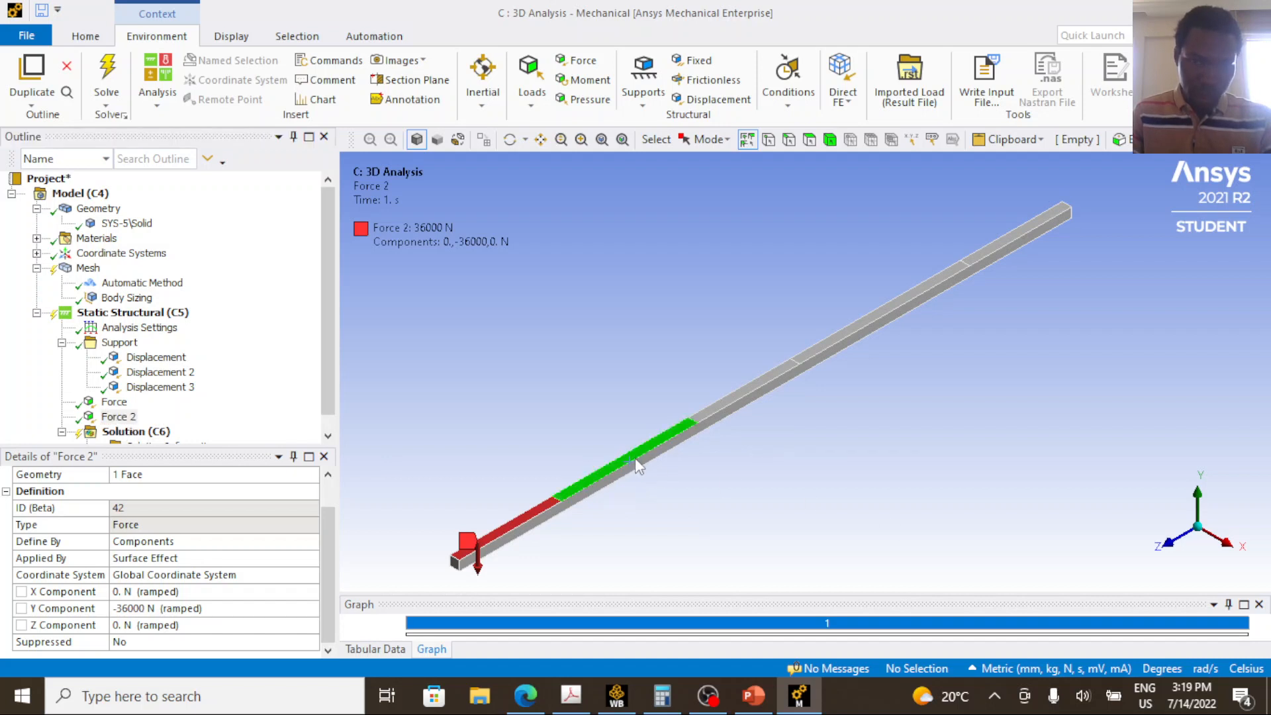
click(810, 140)
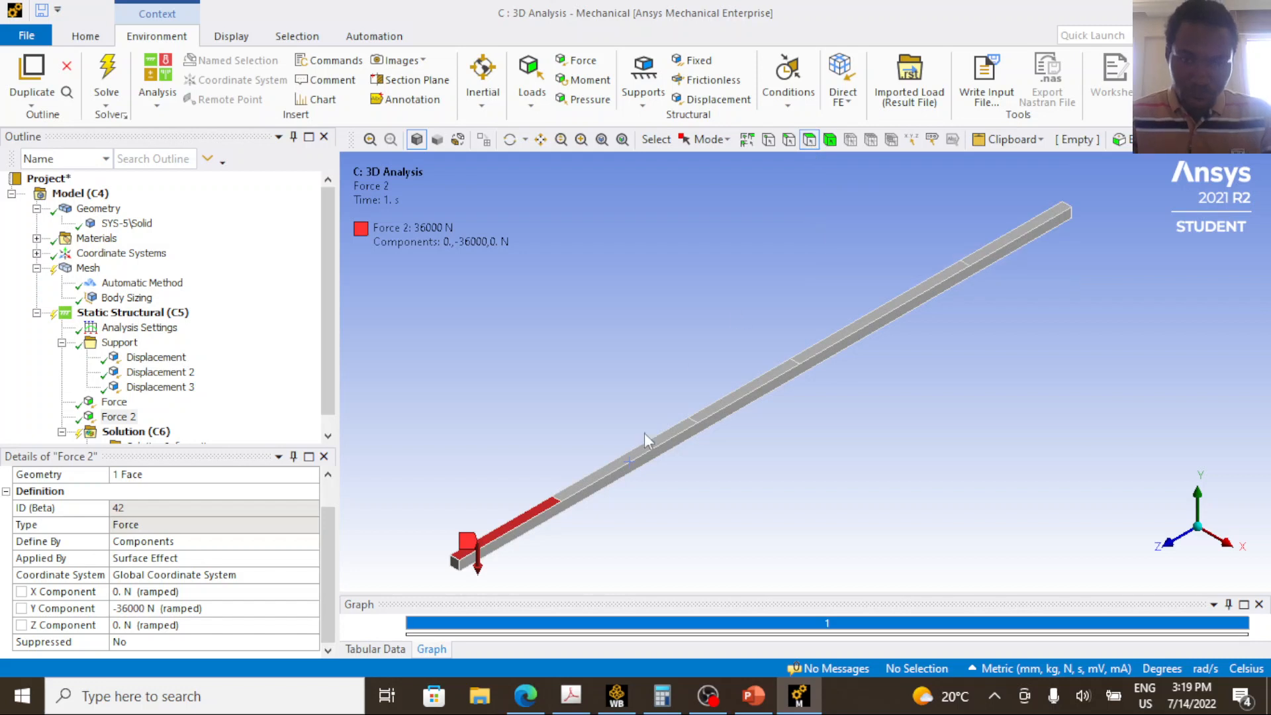
click(643, 452)
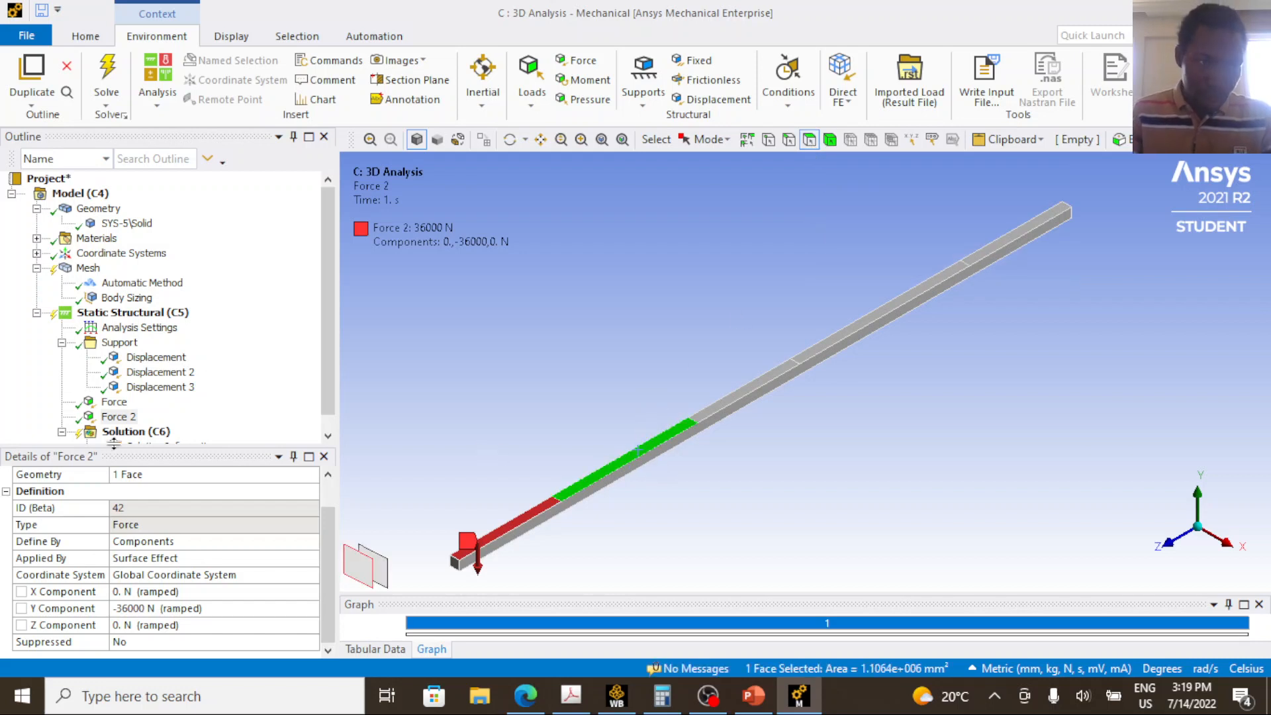
click(119, 417)
scroll(156, 493, up, 1)
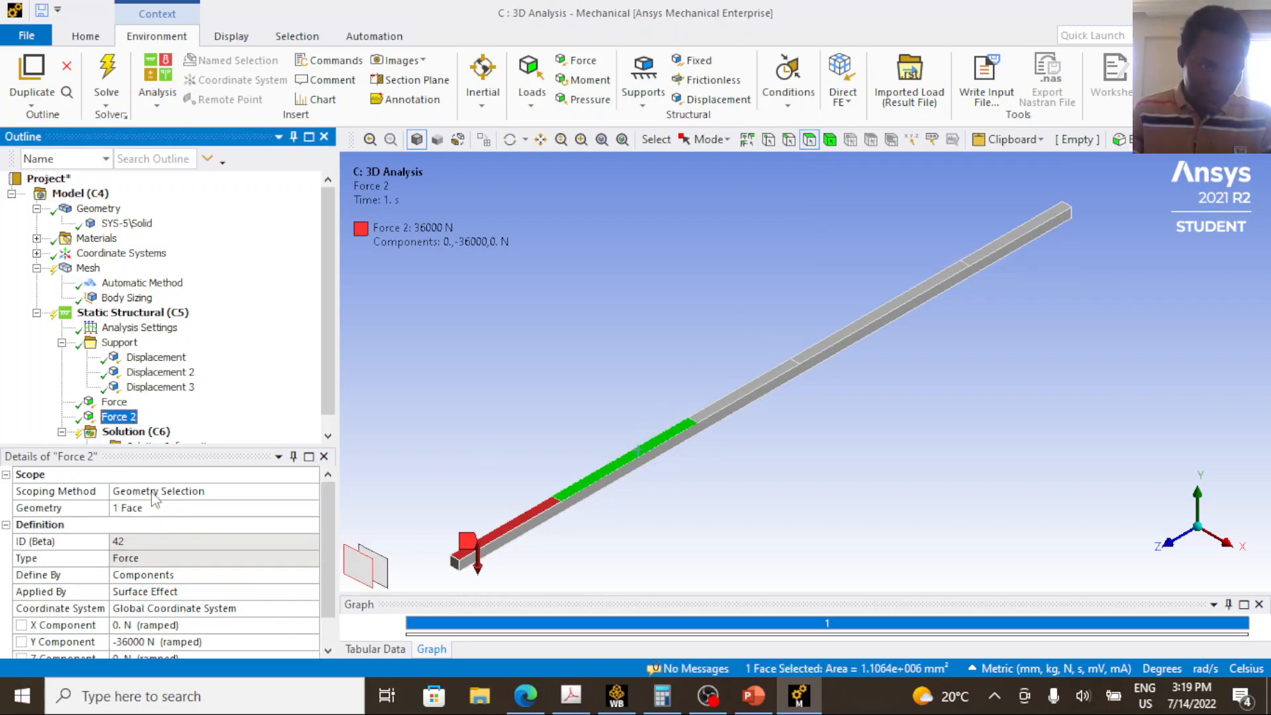
click(147, 509)
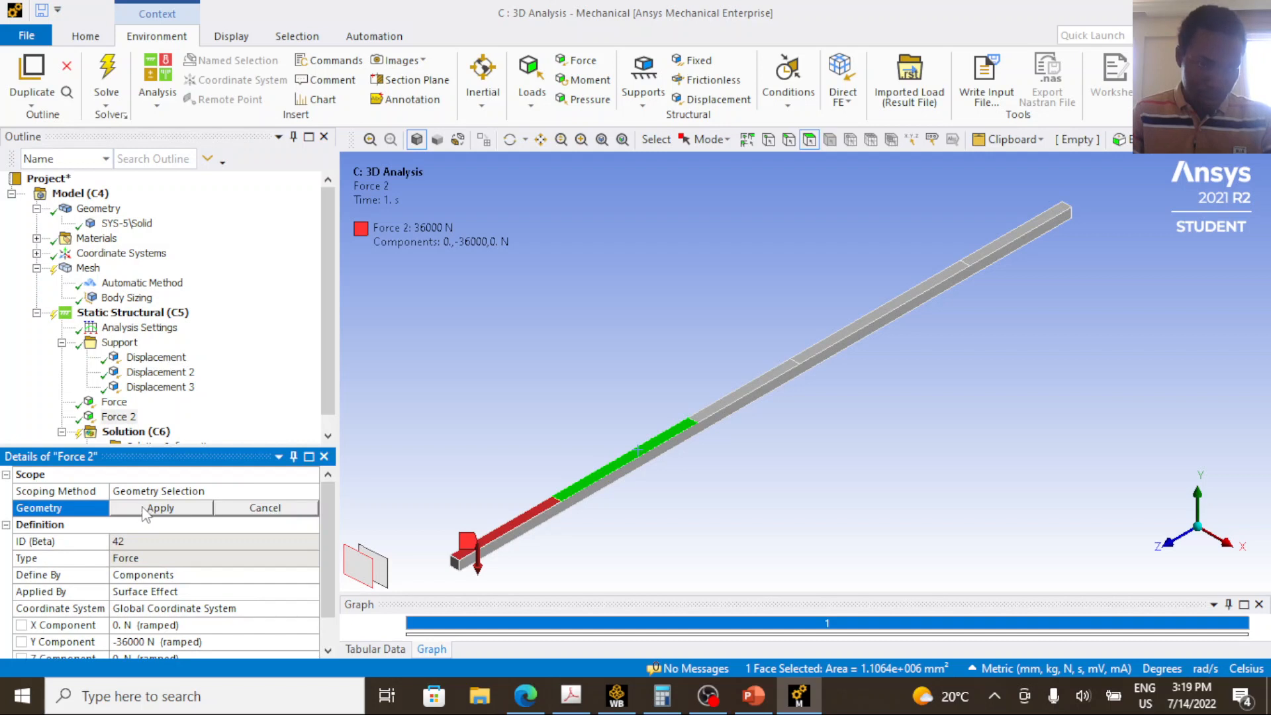
click(147, 508)
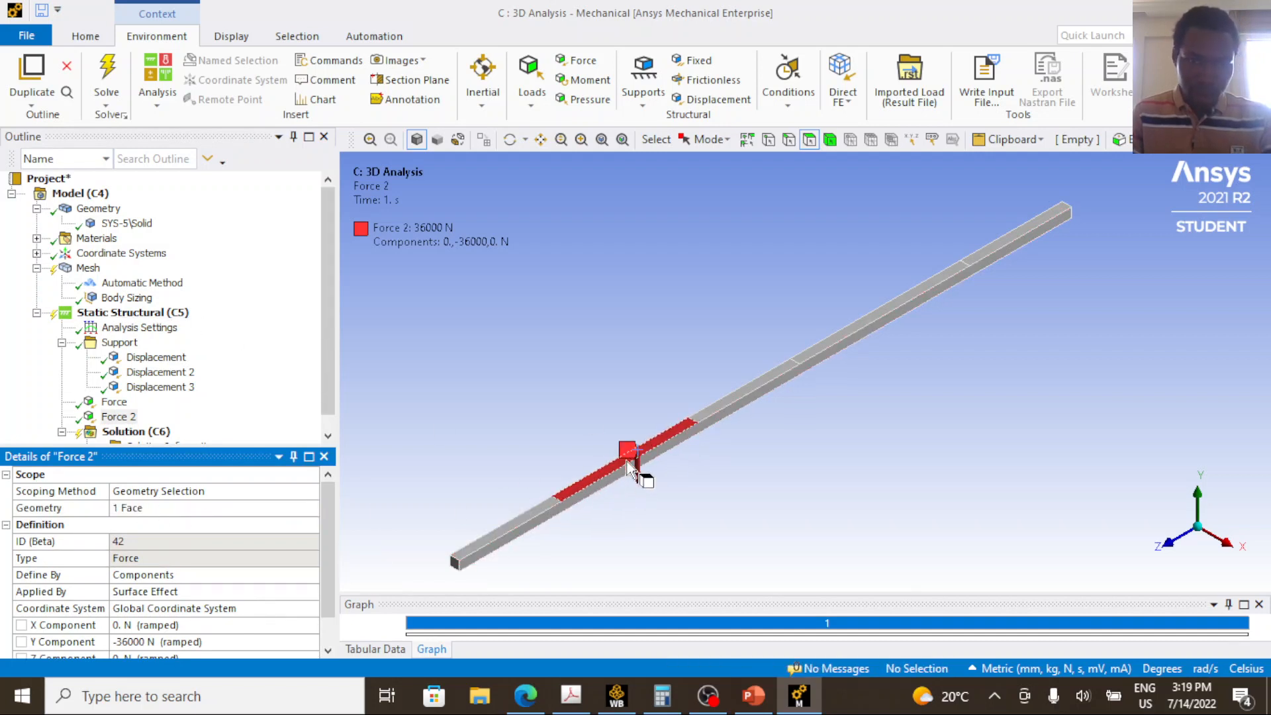
Set the Y component of Force 2 on segment BC to -48000 N.
scroll(202, 582, down, 1)
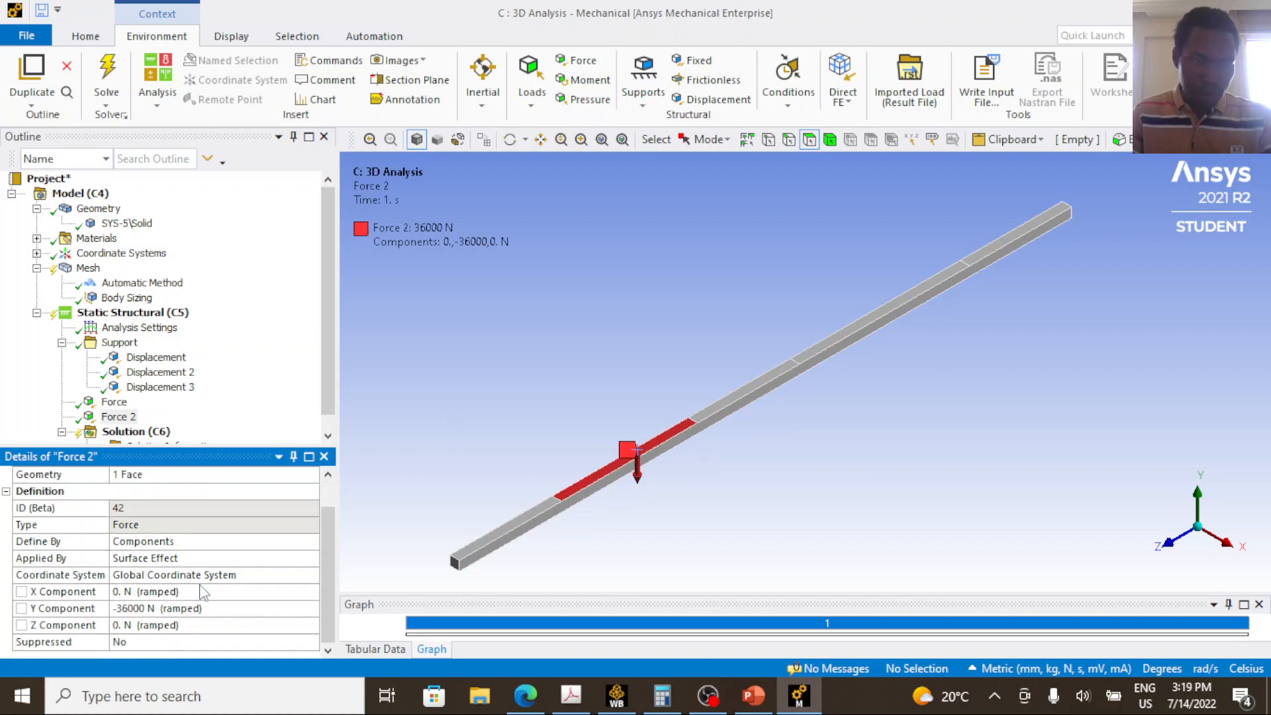
click(119, 610)
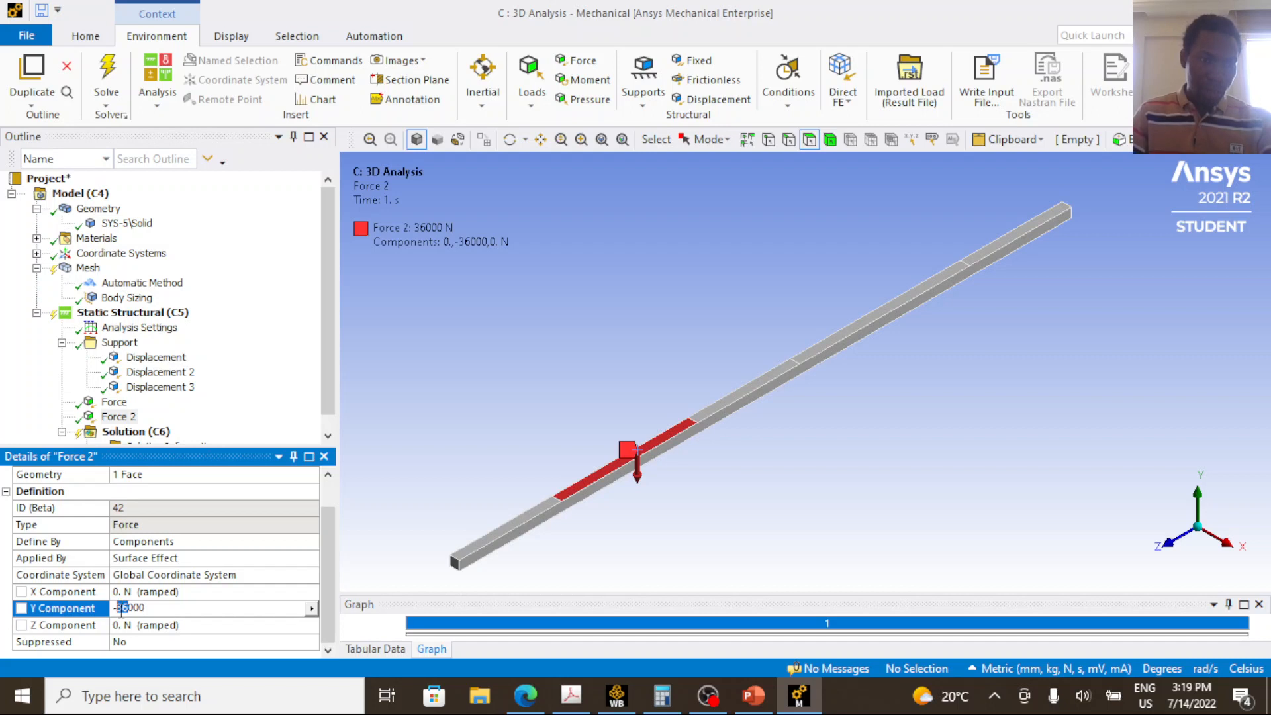
text(48)
key(Return)
click(73, 591)
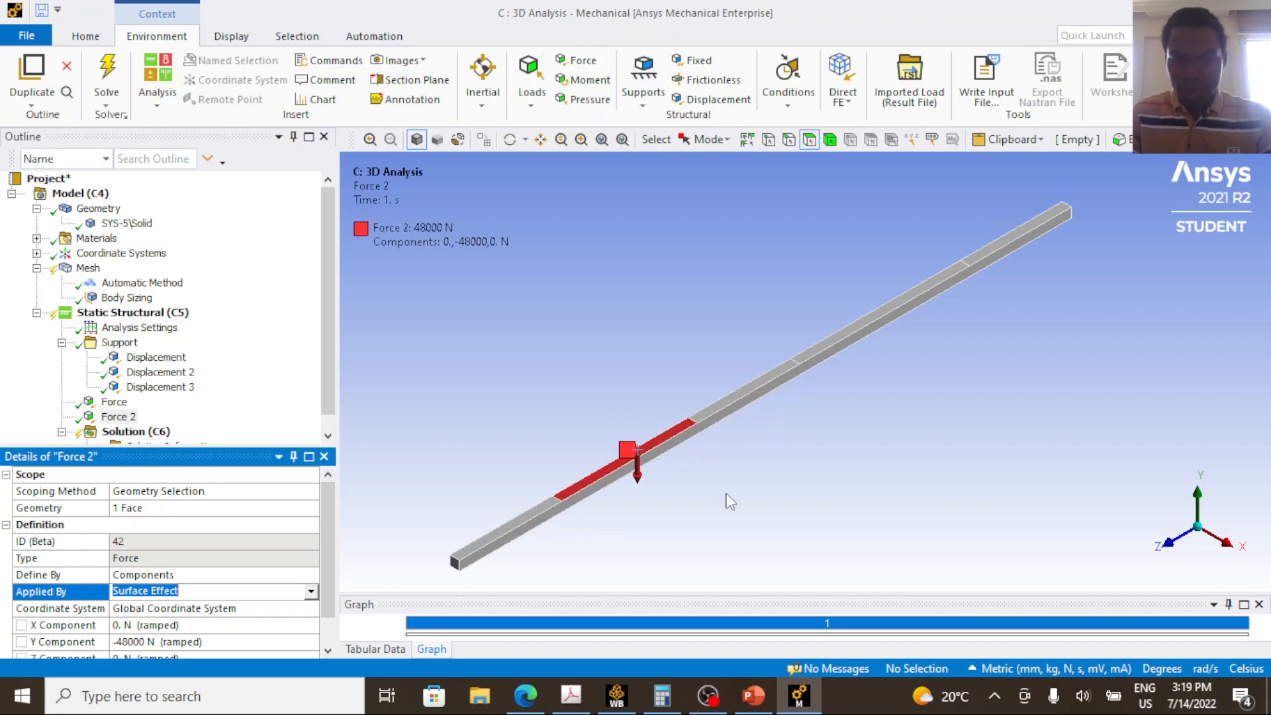
Switch to PowerPoint to view the beam diagram of Problem 4.27.
click(753, 695)
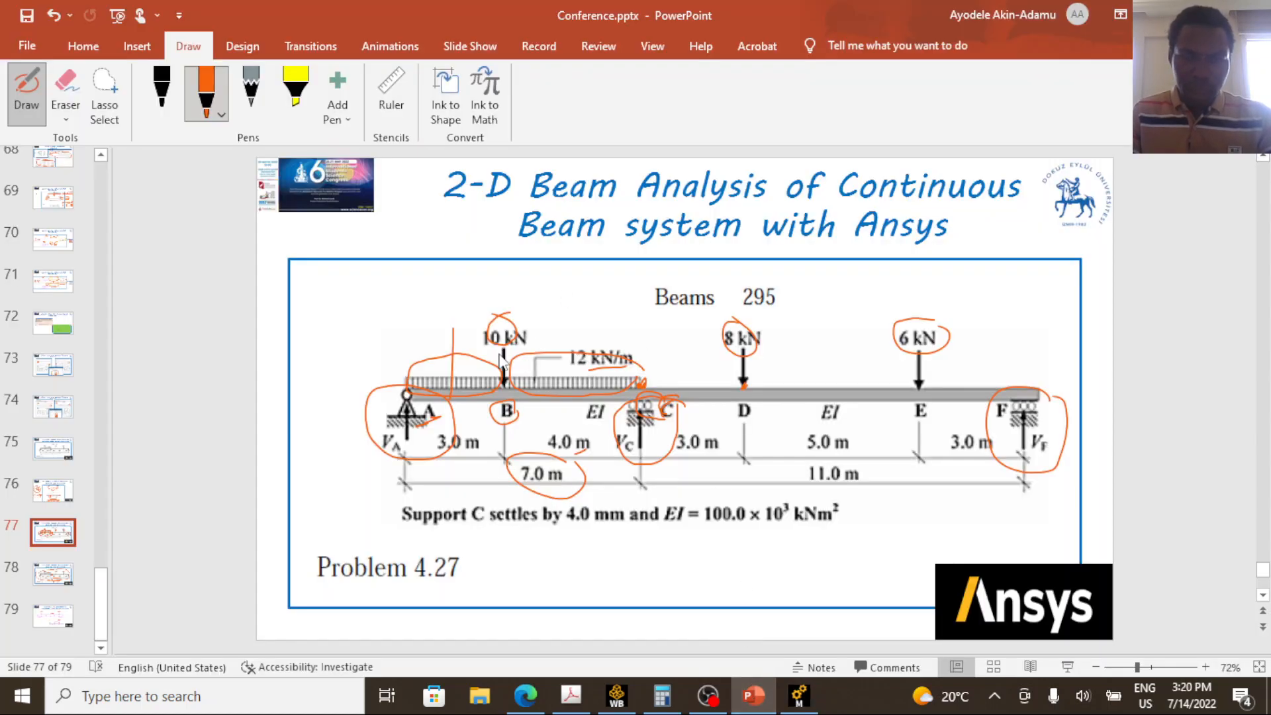
click(27, 92)
drag(535, 287, 442, 352)
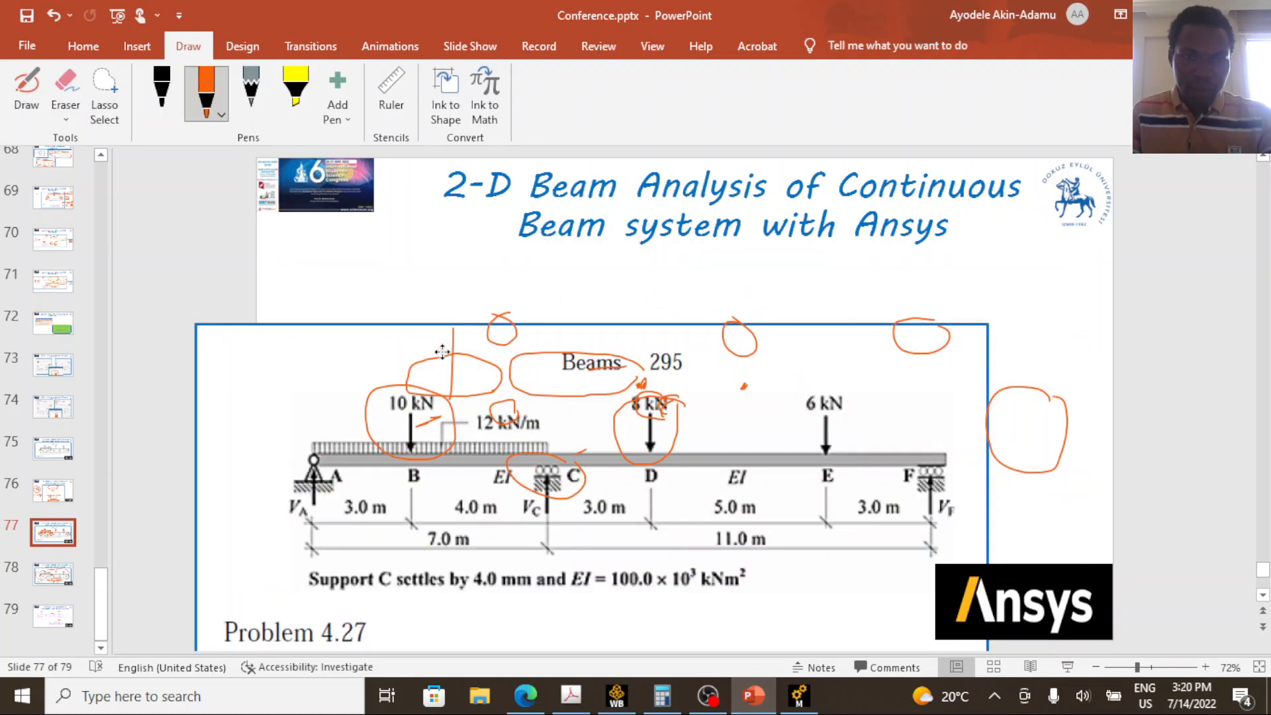
key(ctrl+z)
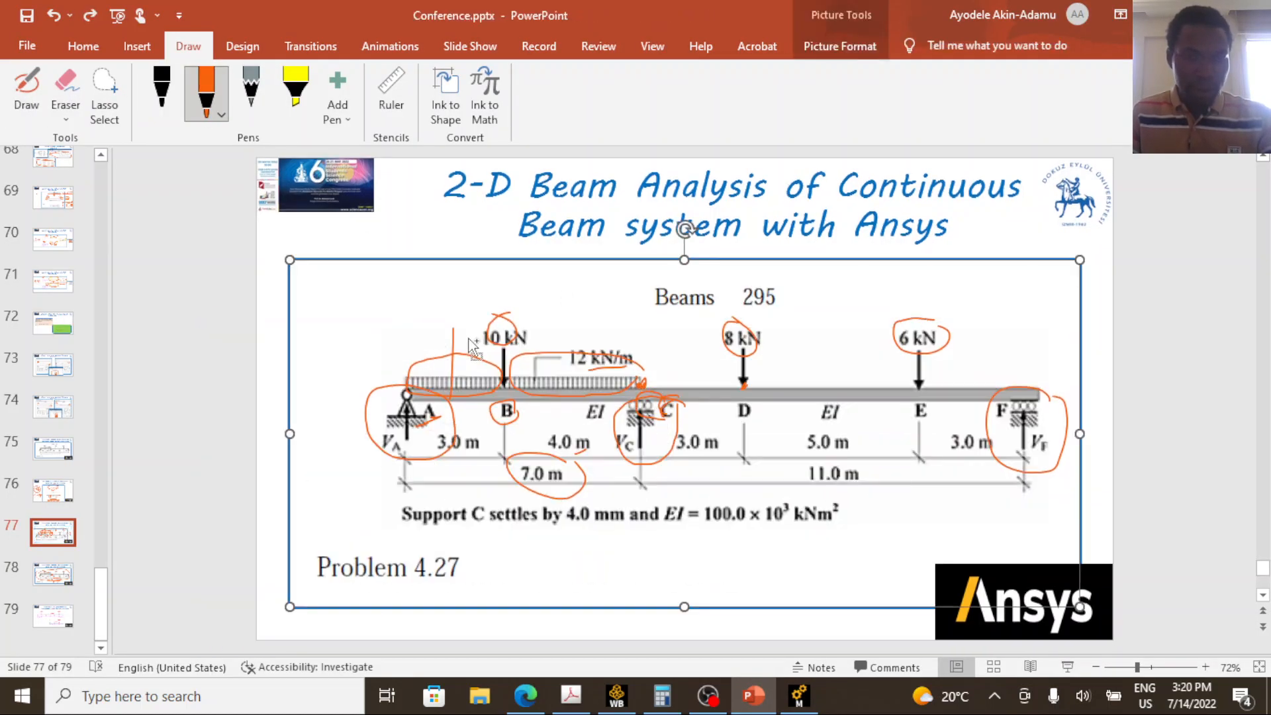
Erase the ink marks over the diagram from support A to C, and circle point B and the 10 kN load.
click(64, 93)
mouse_move(457, 357)
mouse_down()
mouse_move(510, 332)
mouse_move(407, 427)
mouse_move(684, 436)
mouse_up()
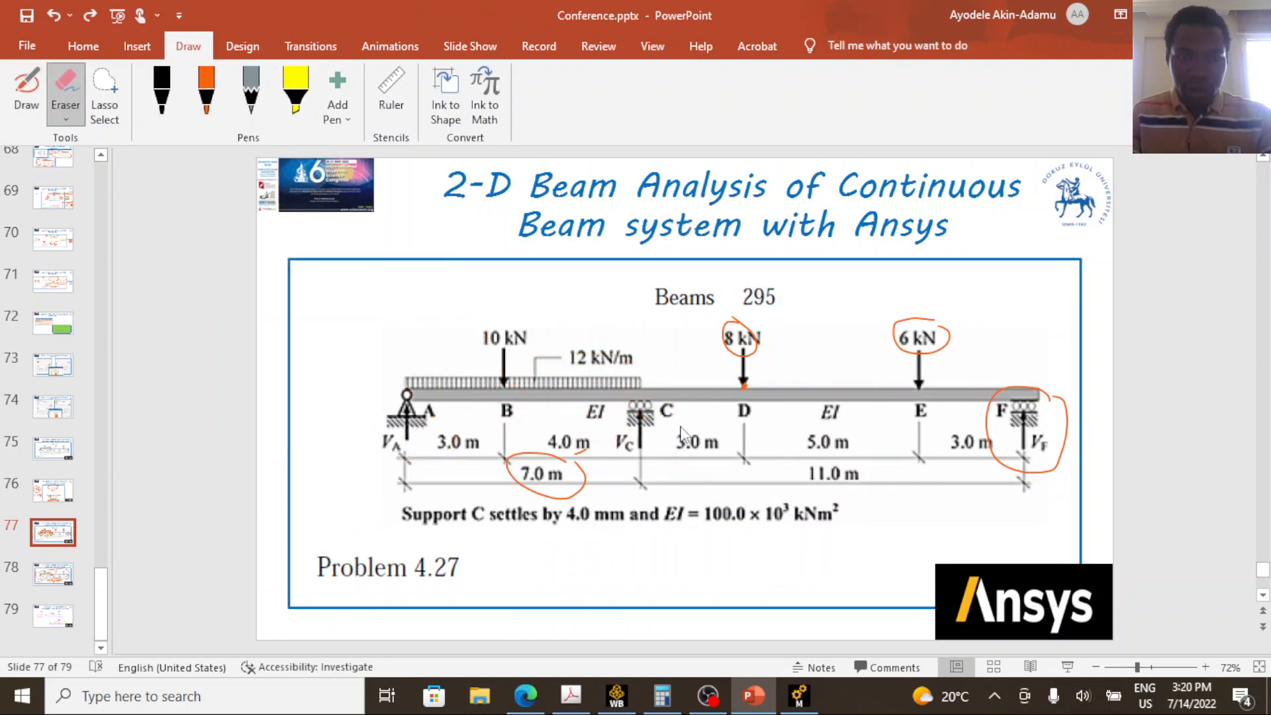
click(27, 89)
mouse_move(521, 401)
mouse_down()
mouse_move(494, 425)
mouse_move(515, 405)
mouse_up()
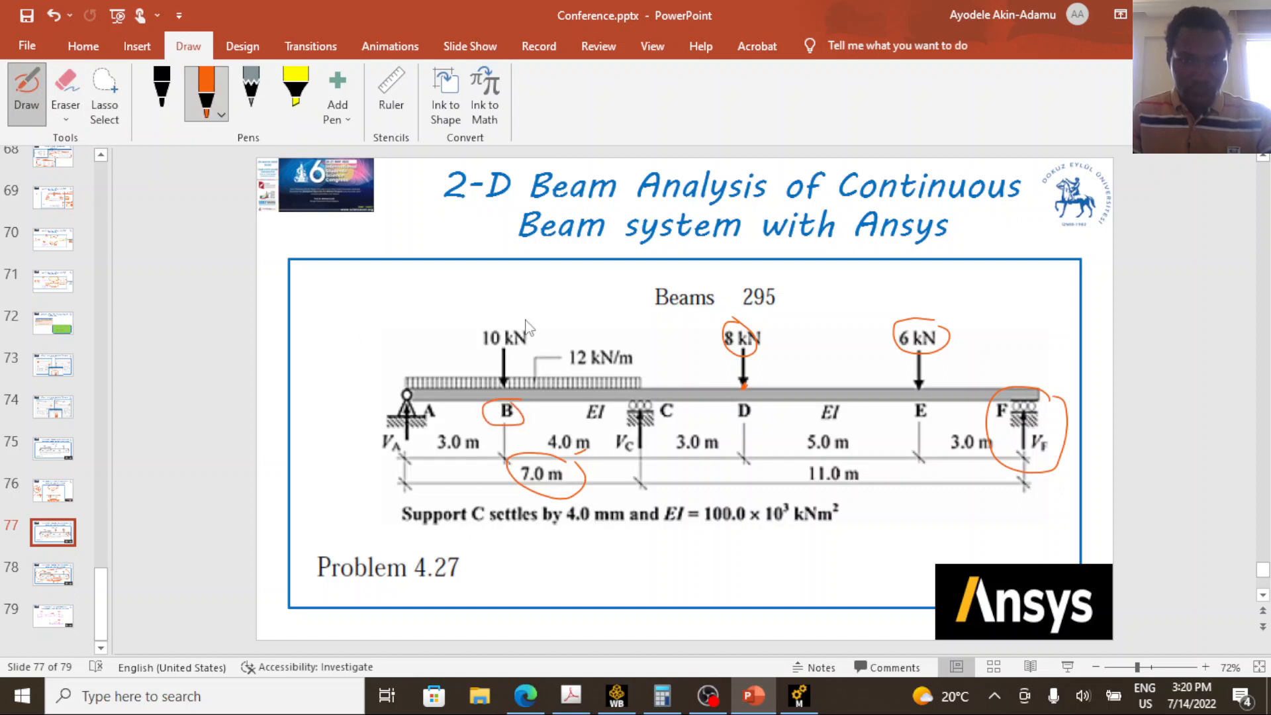
mouse_move(501, 312)
mouse_down()
mouse_move(486, 361)
mouse_move(469, 309)
mouse_up()
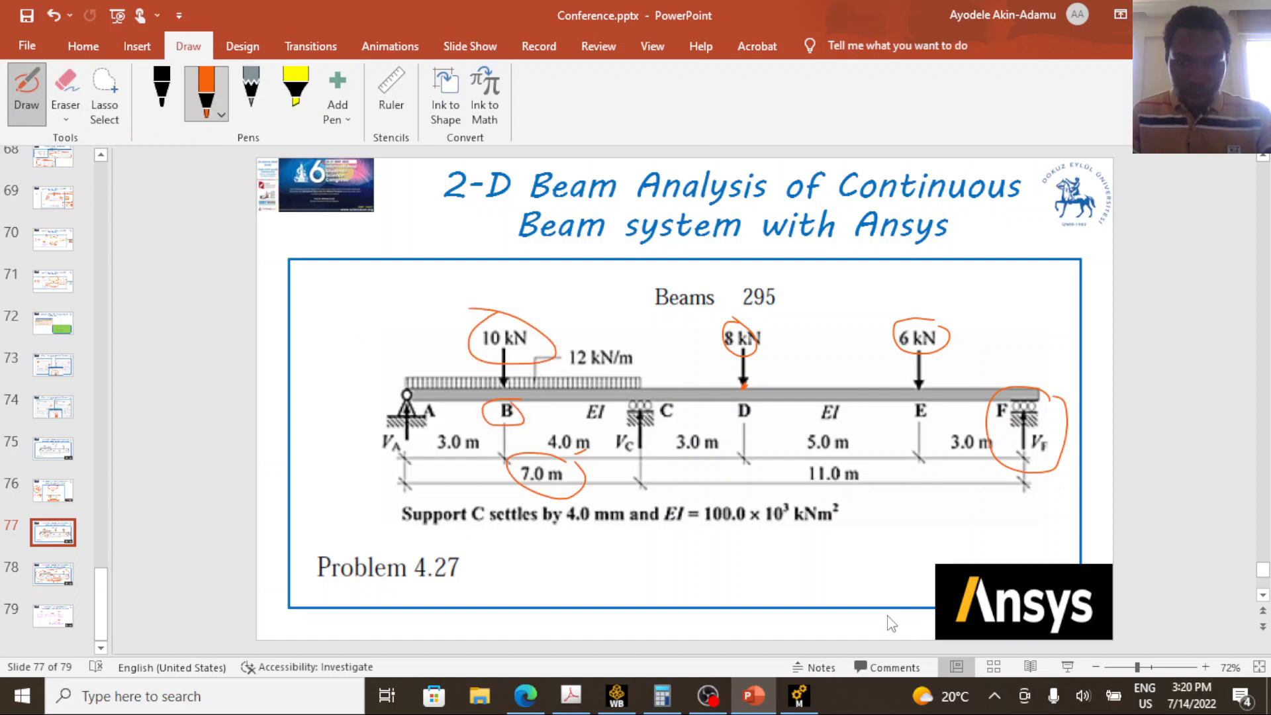
Return to Ansys Mechanical and duplicate the -48000 N force on segment BC.
click(801, 695)
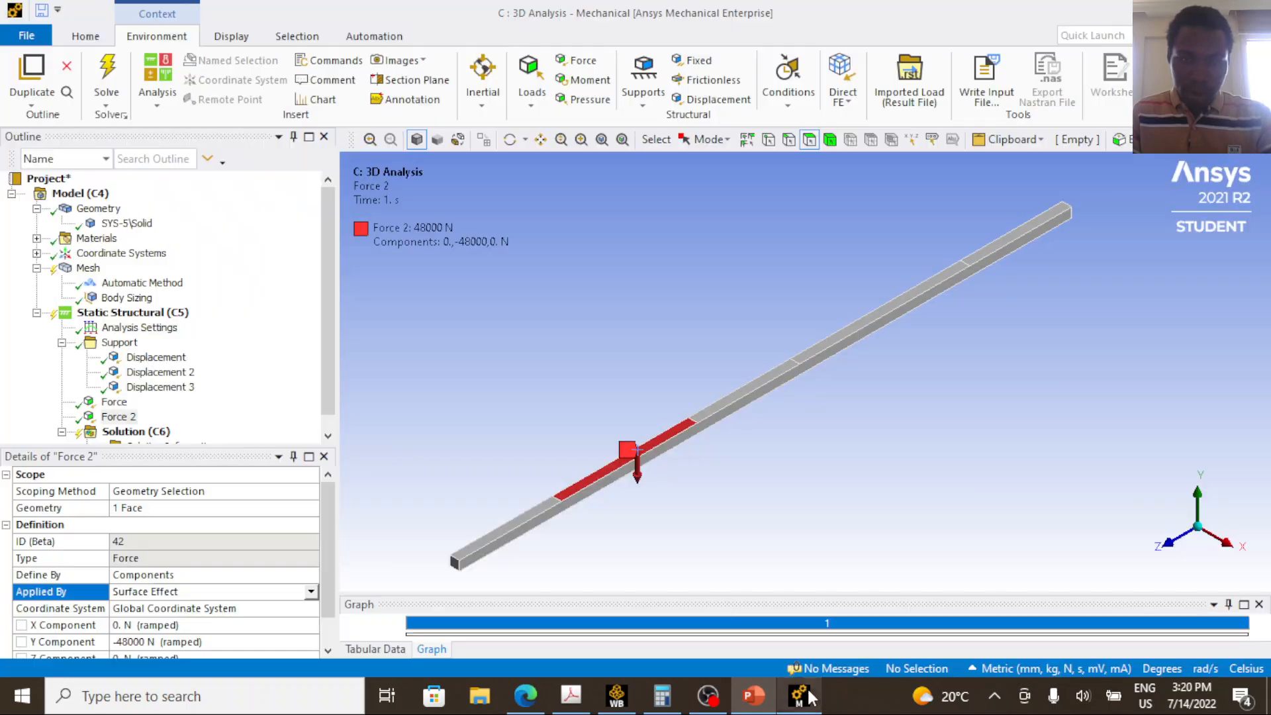
right_click(127, 417)
click(186, 500)
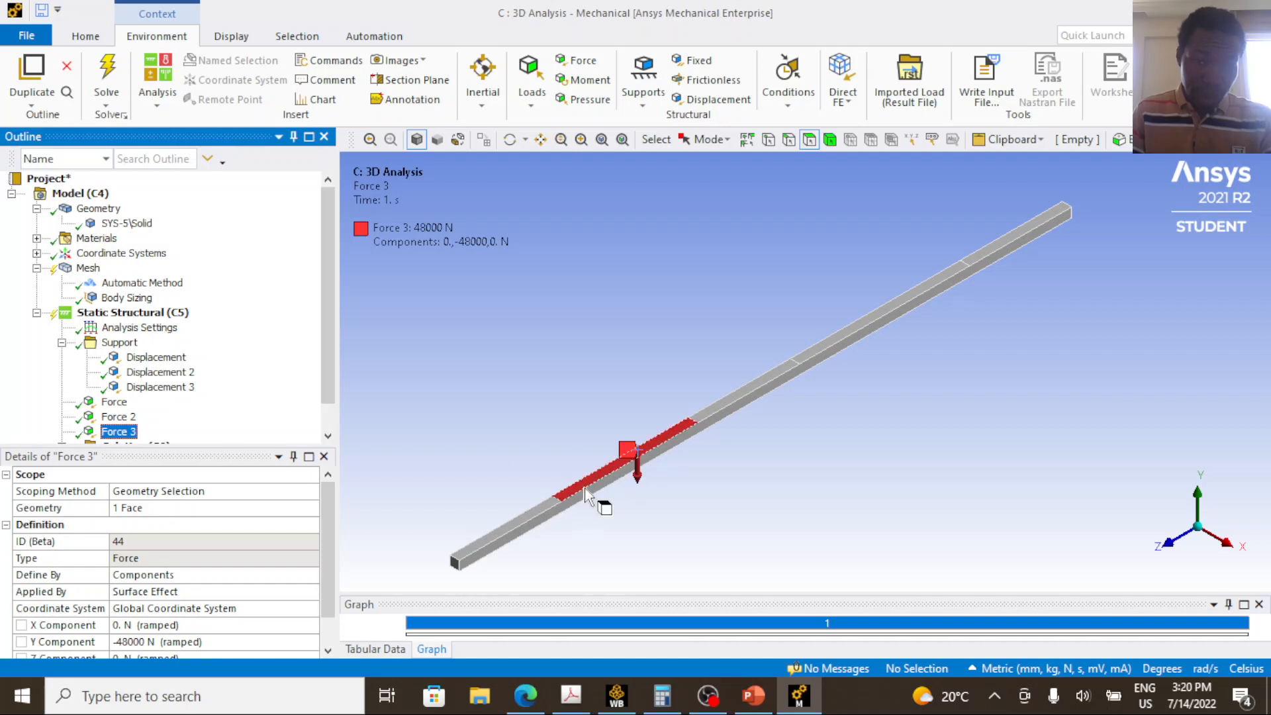
Rescope Force 3 to the transverse top edge at point B, between the first two beam segments.
scroll(561, 504, up, 1)
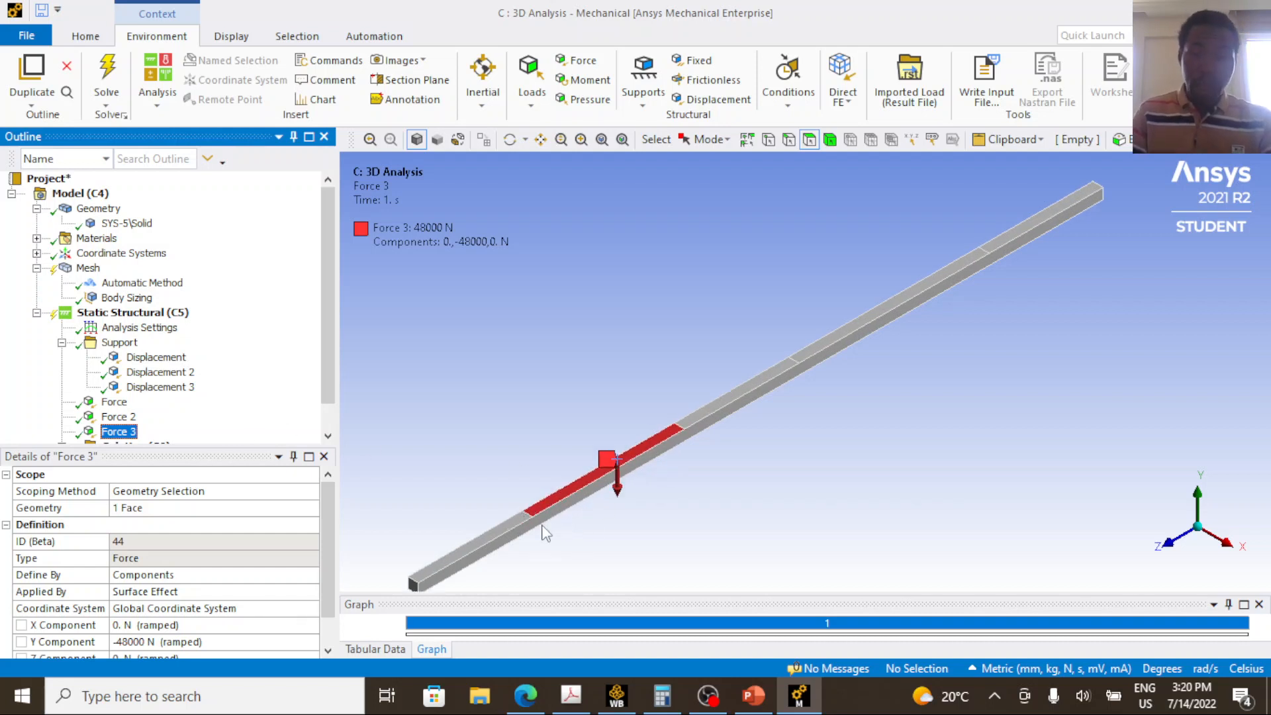
scroll(589, 488, up, 2)
scroll(589, 488, down, 3)
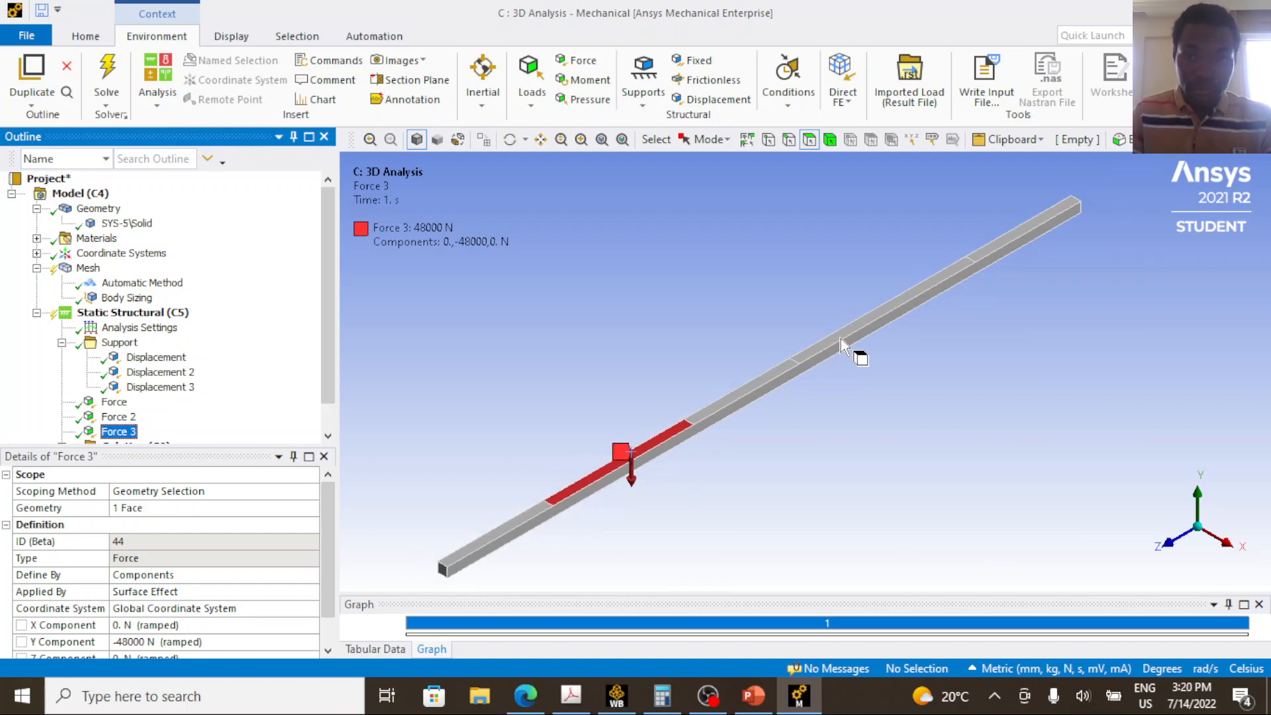
click(792, 142)
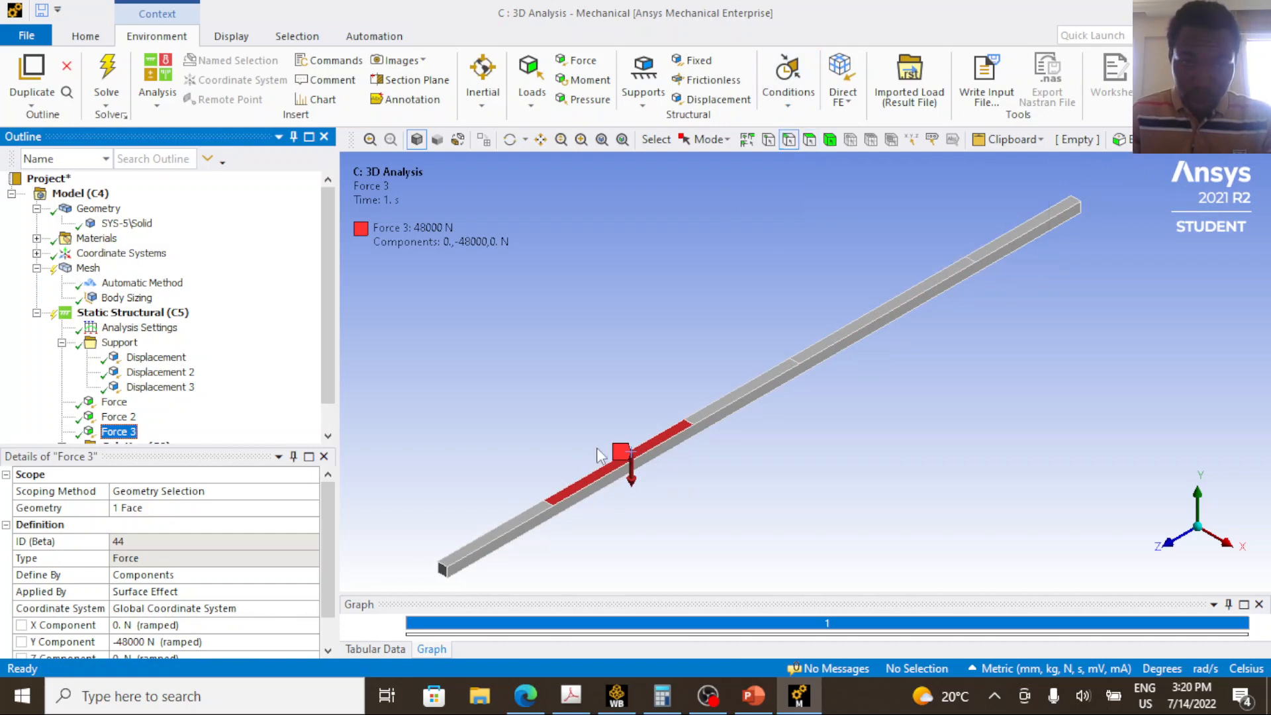
scroll(510, 517, up, 1)
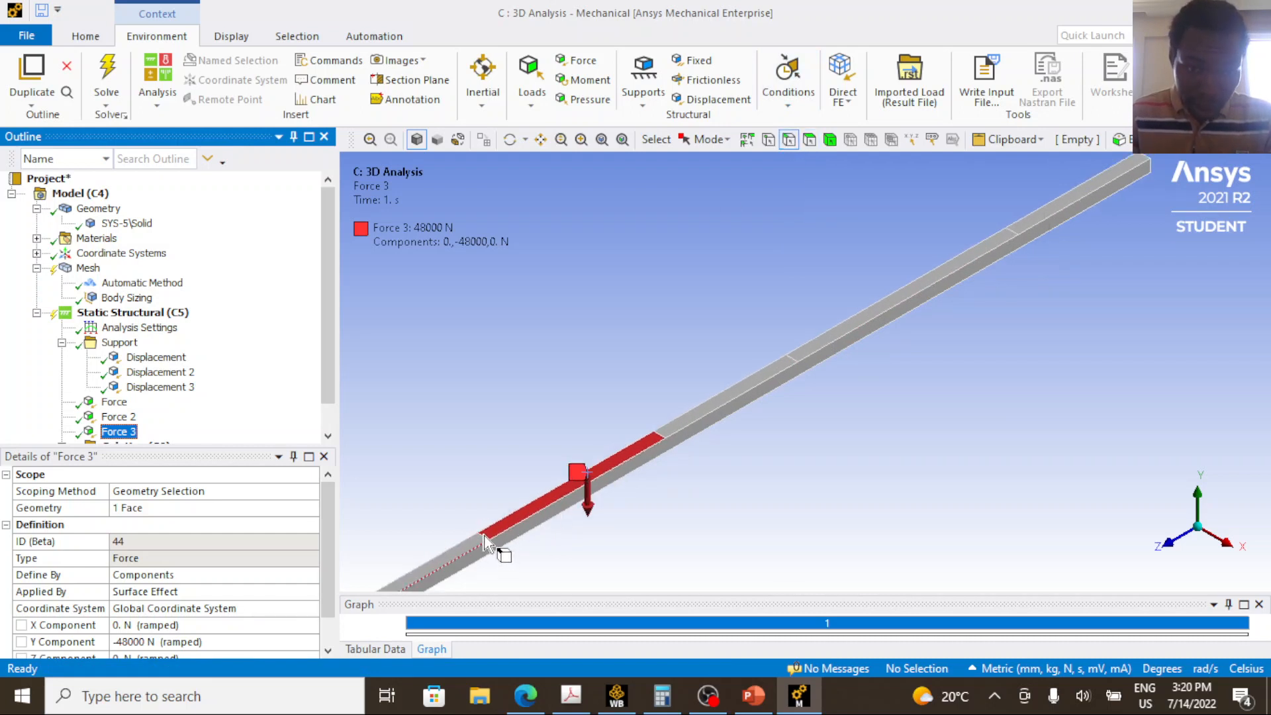
scroll(568, 431, down, 2)
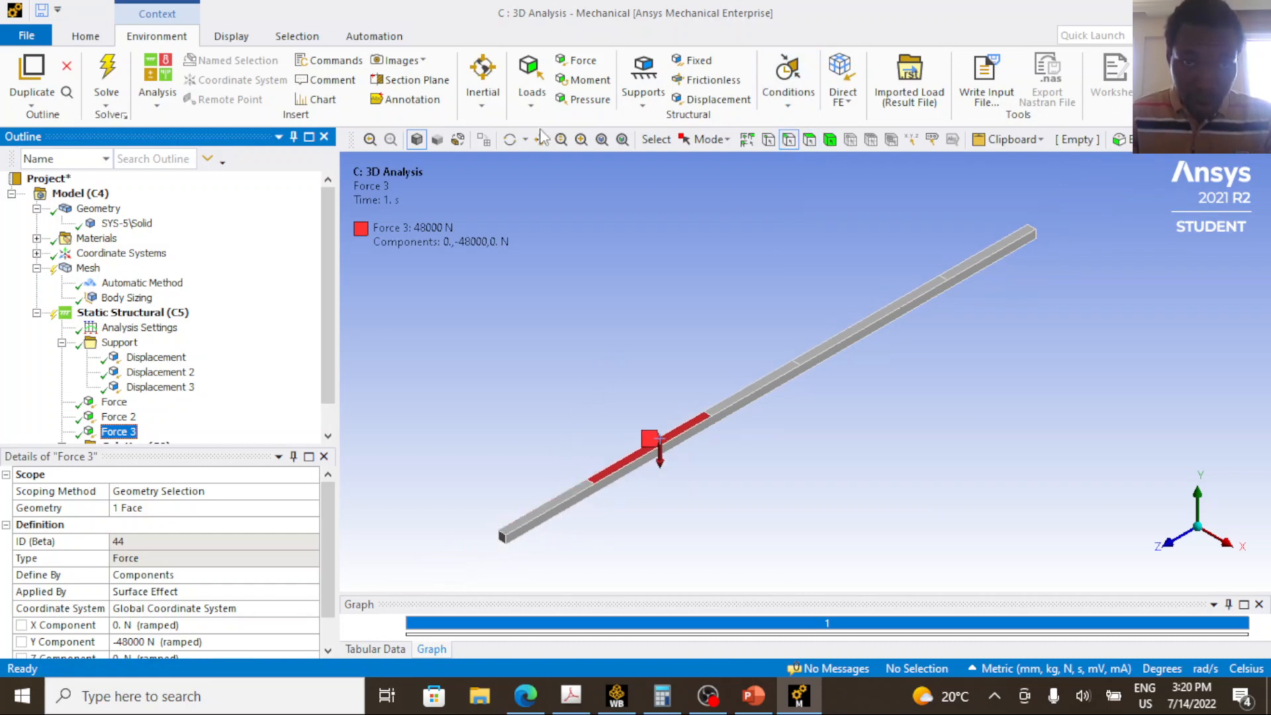
drag(645, 395, 705, 191)
scroll(596, 289, up, 3)
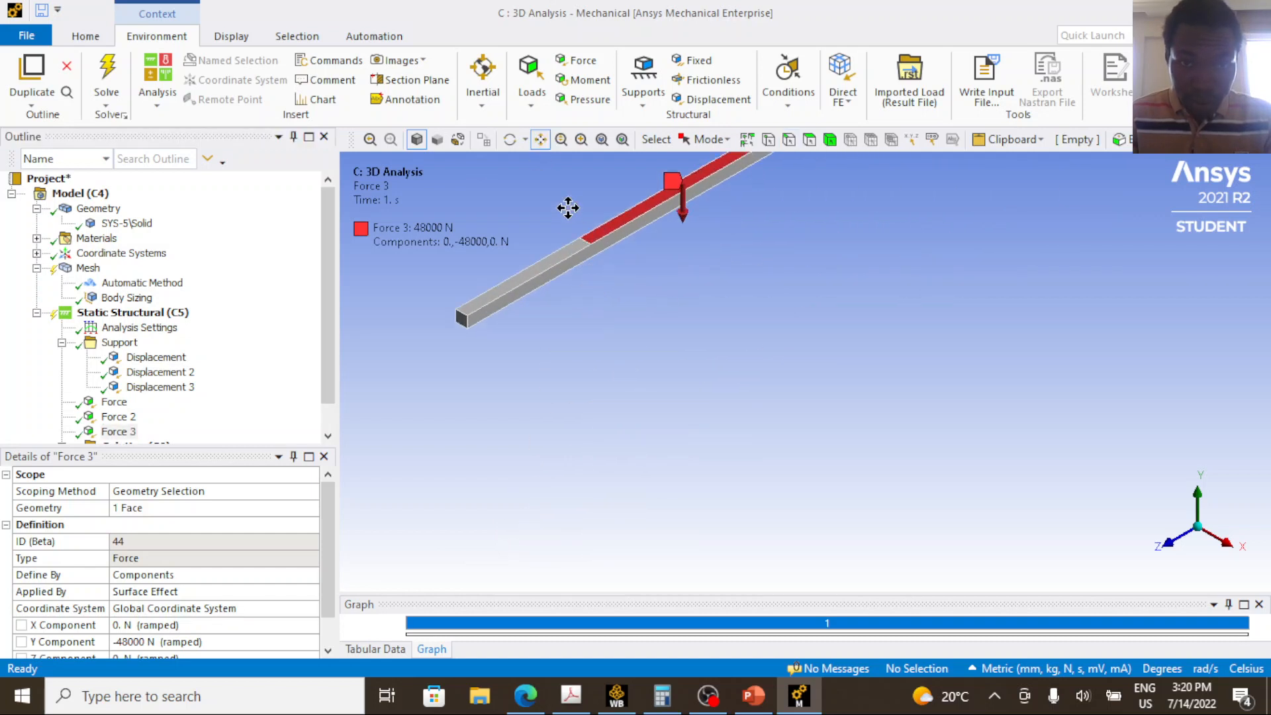
scroll(568, 208, up, 2)
drag(642, 266, 744, 344)
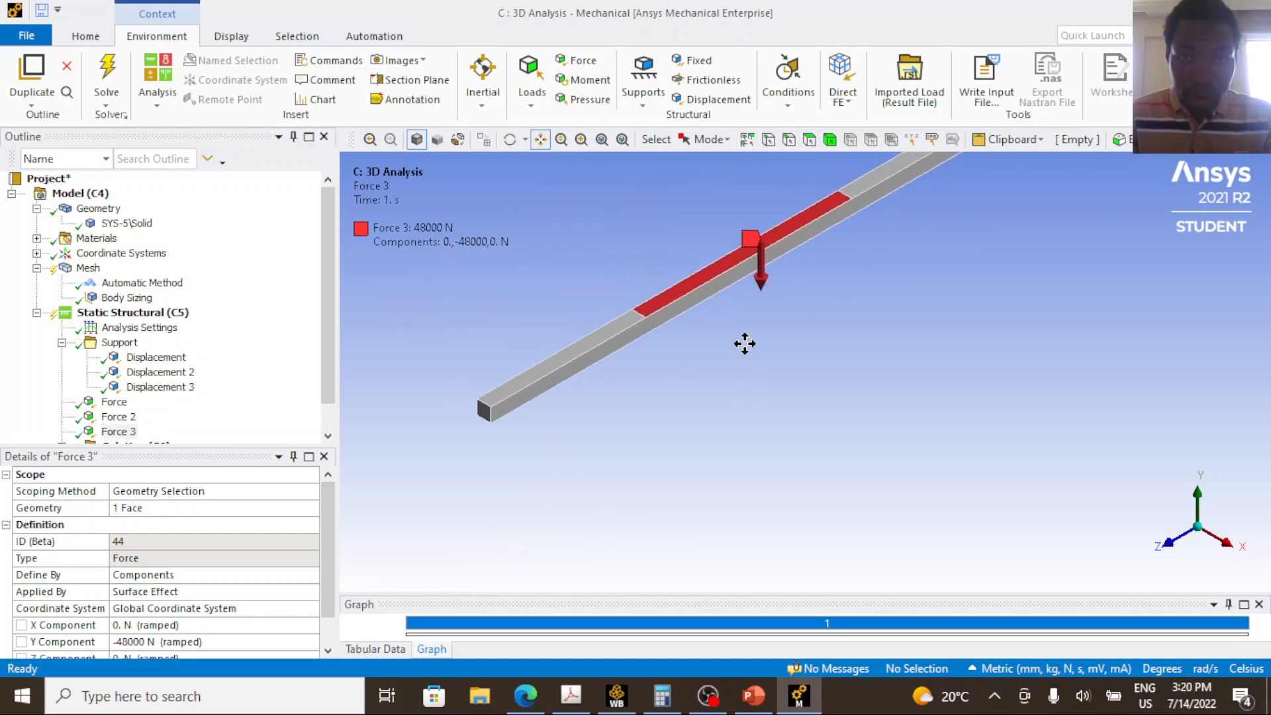
click(788, 139)
scroll(638, 315, up, 1)
scroll(568, 290, up, 3)
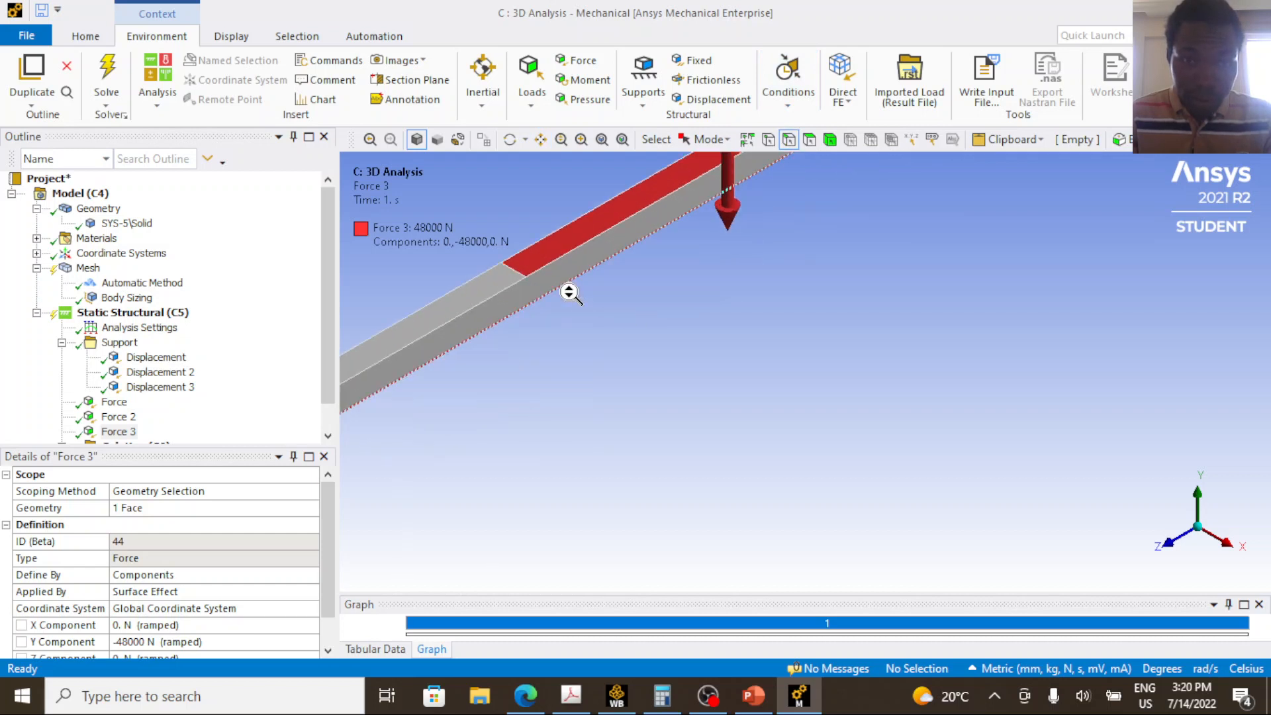
click(504, 269)
scroll(575, 277, down, 2)
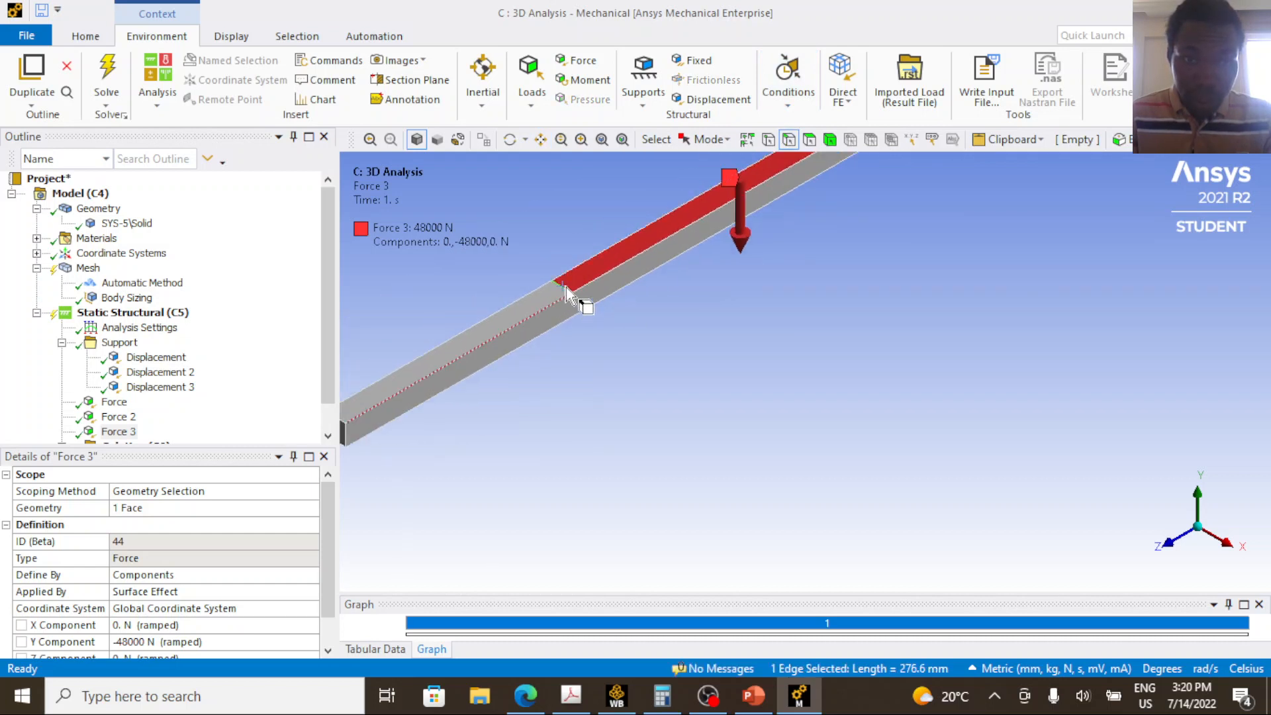
click(143, 508)
click(162, 507)
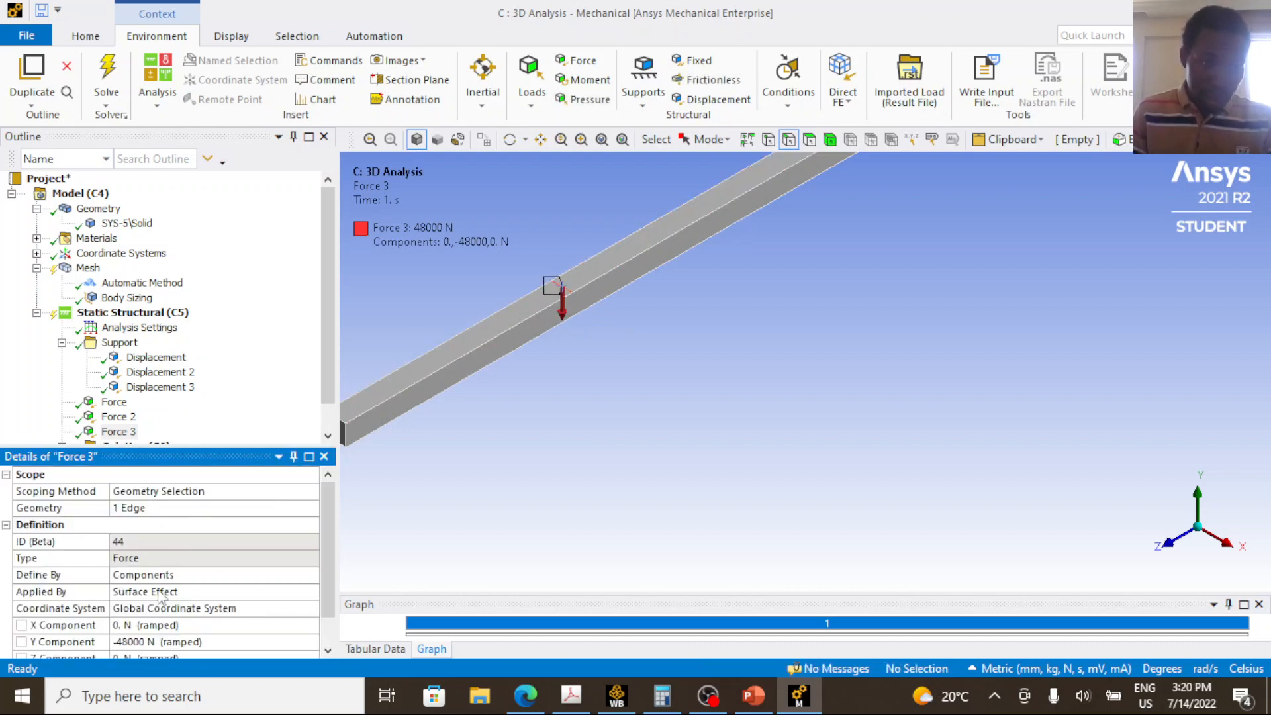
Check the point load at B on the PowerPoint diagram and set Force 3's Y component to -10000 N in Mechanical.
scroll(183, 626, down, 1)
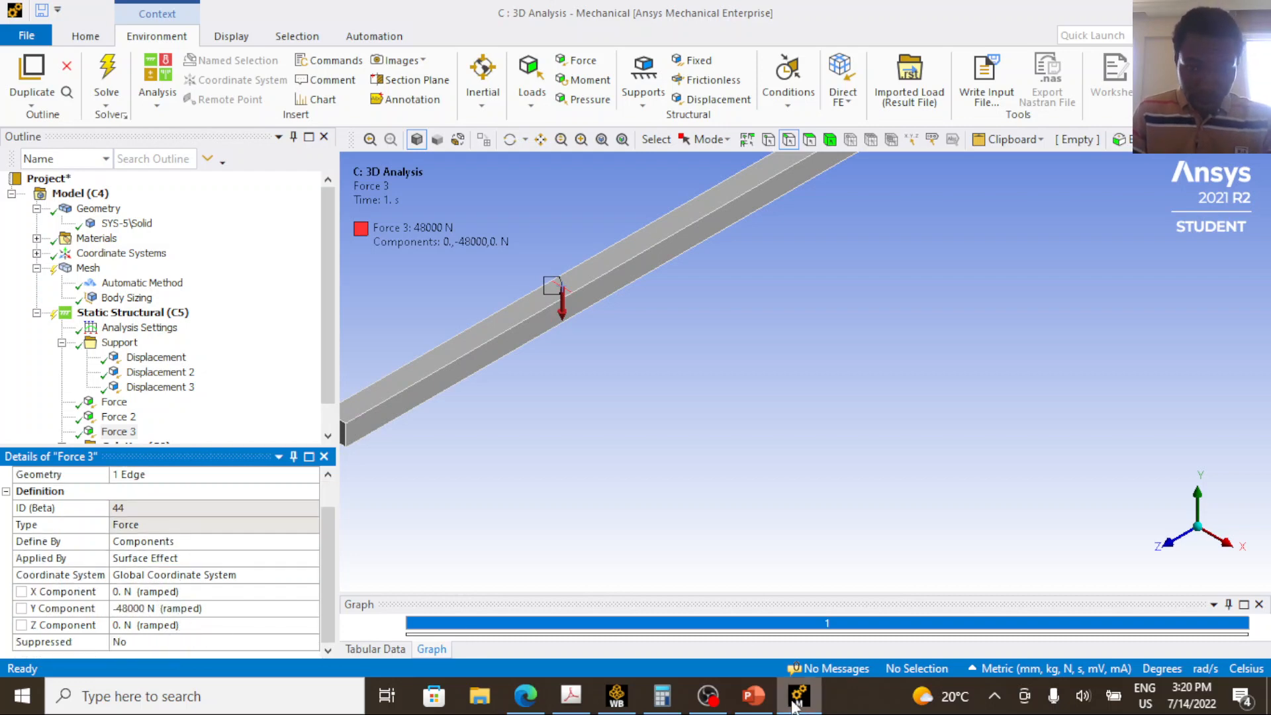
click(762, 699)
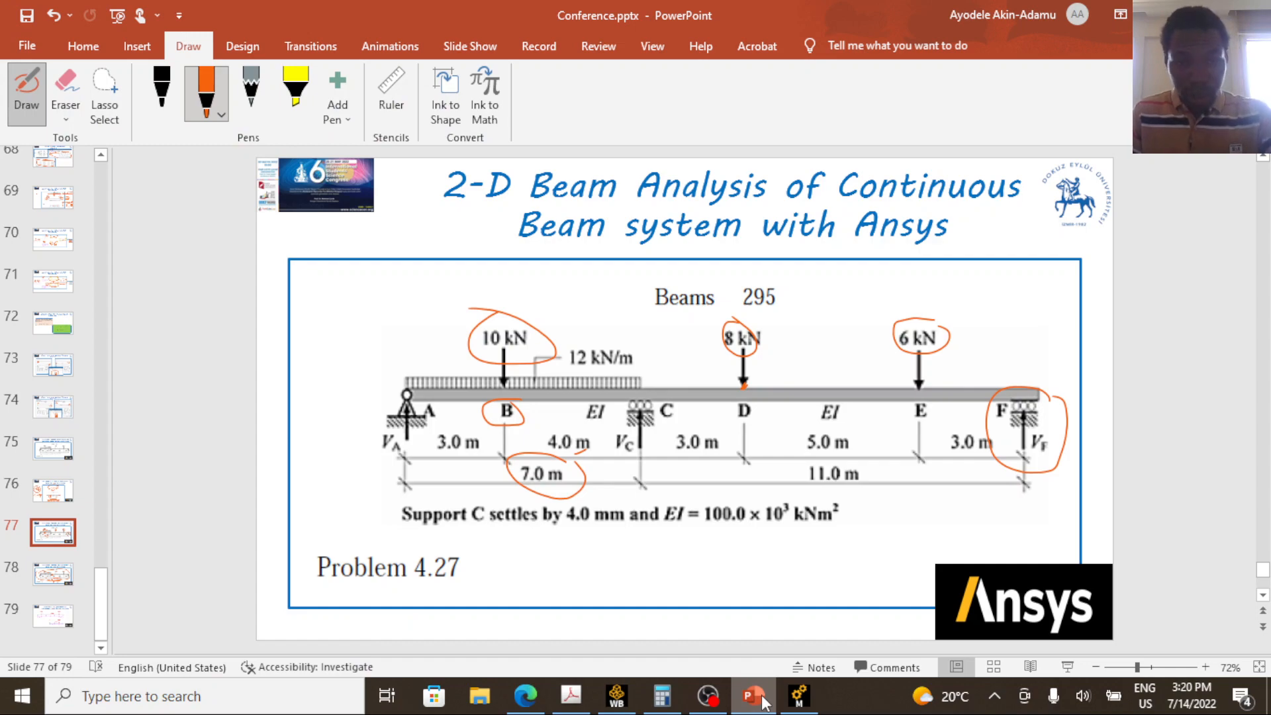
click(762, 698)
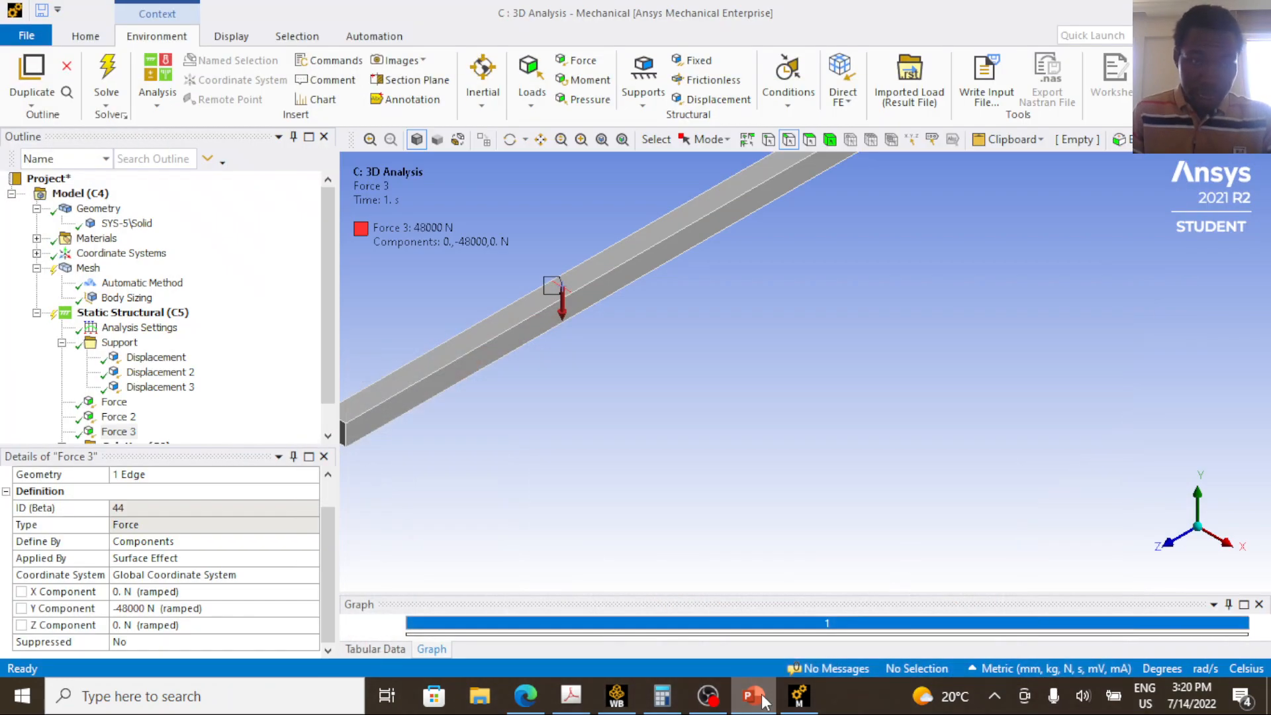
click(162, 608)
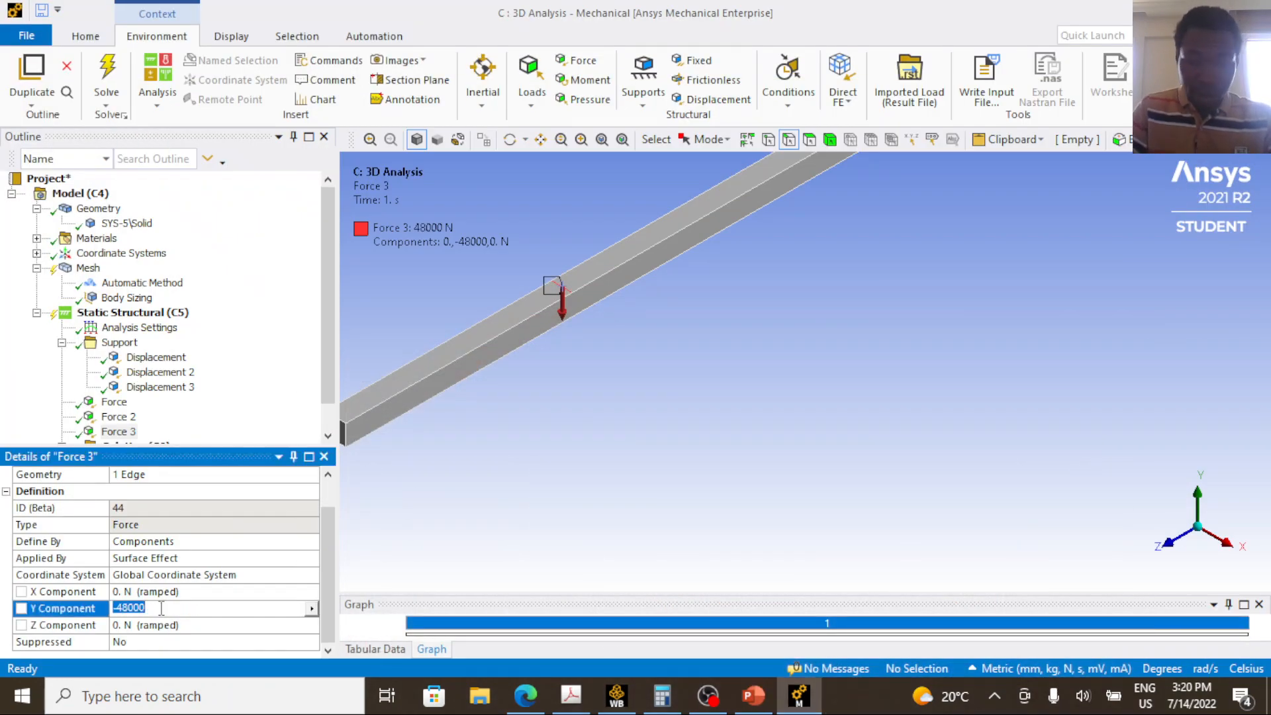
text(-10000)
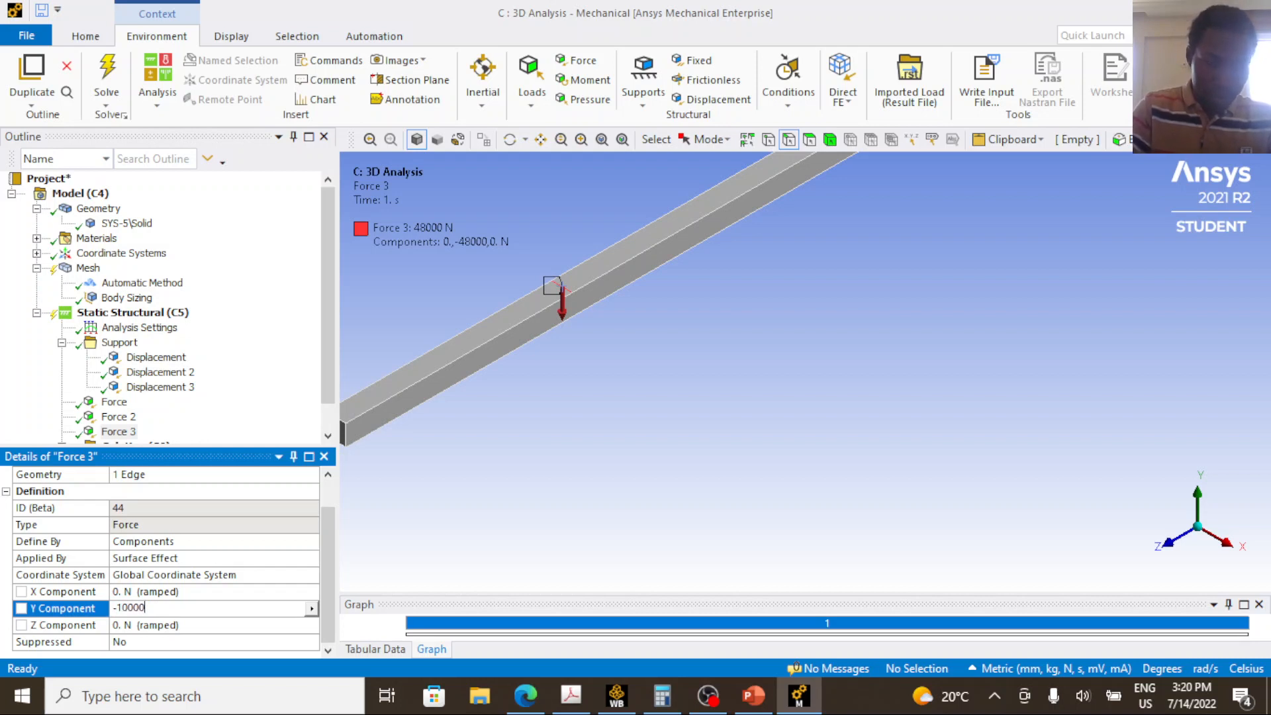
key(Return)
Look over the force at point B on the beam, and switch to PowerPoint to consult the remaining loads on the diagram.
scroll(650, 390, down, 4)
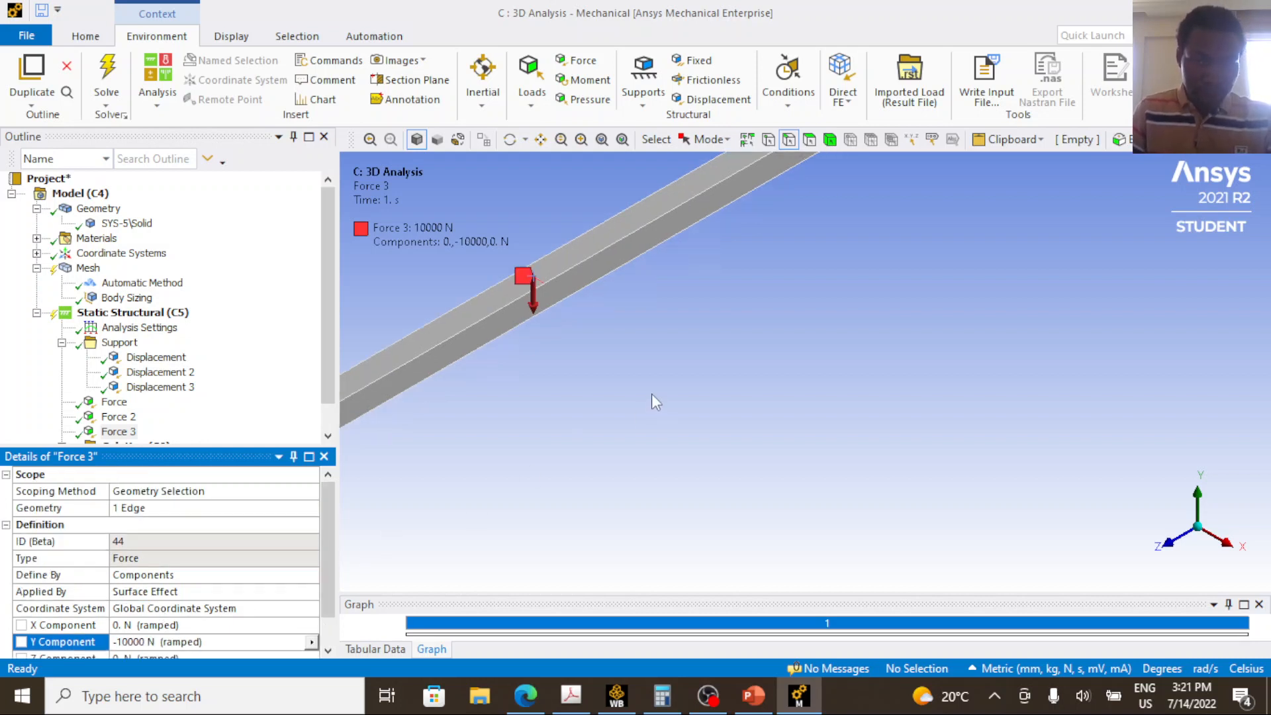
scroll(645, 363, down, 4)
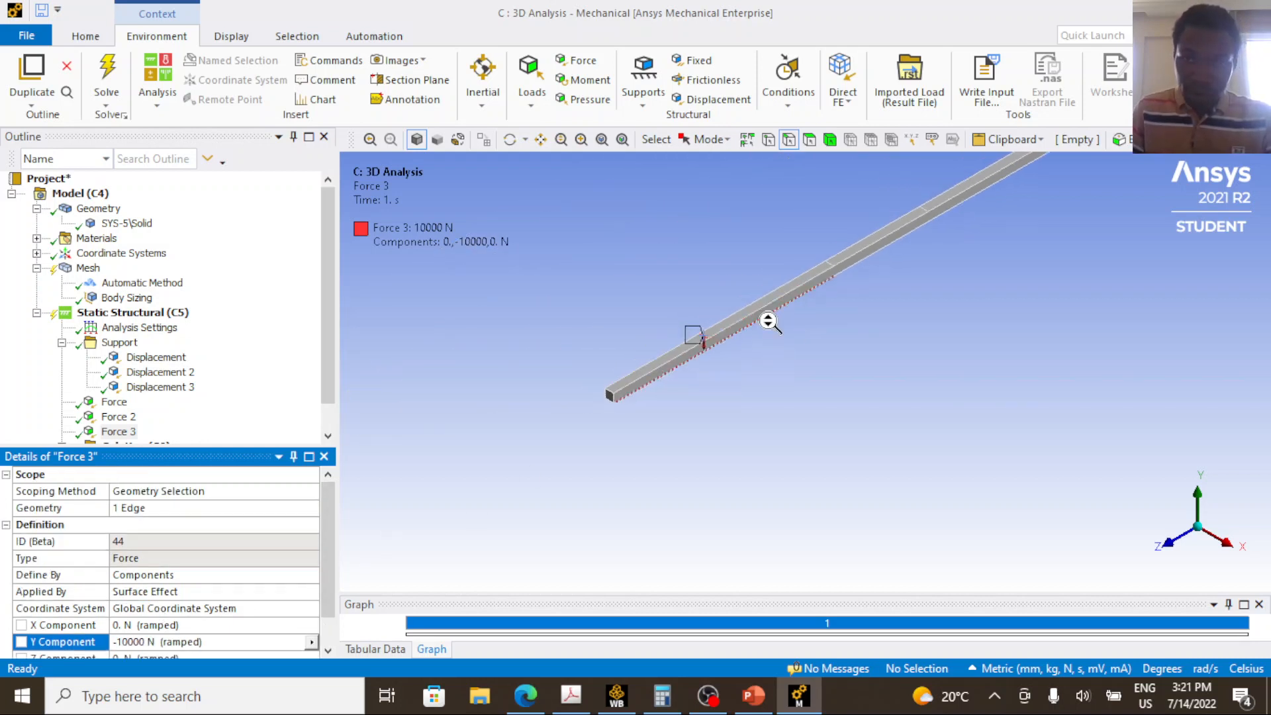
click(753, 695)
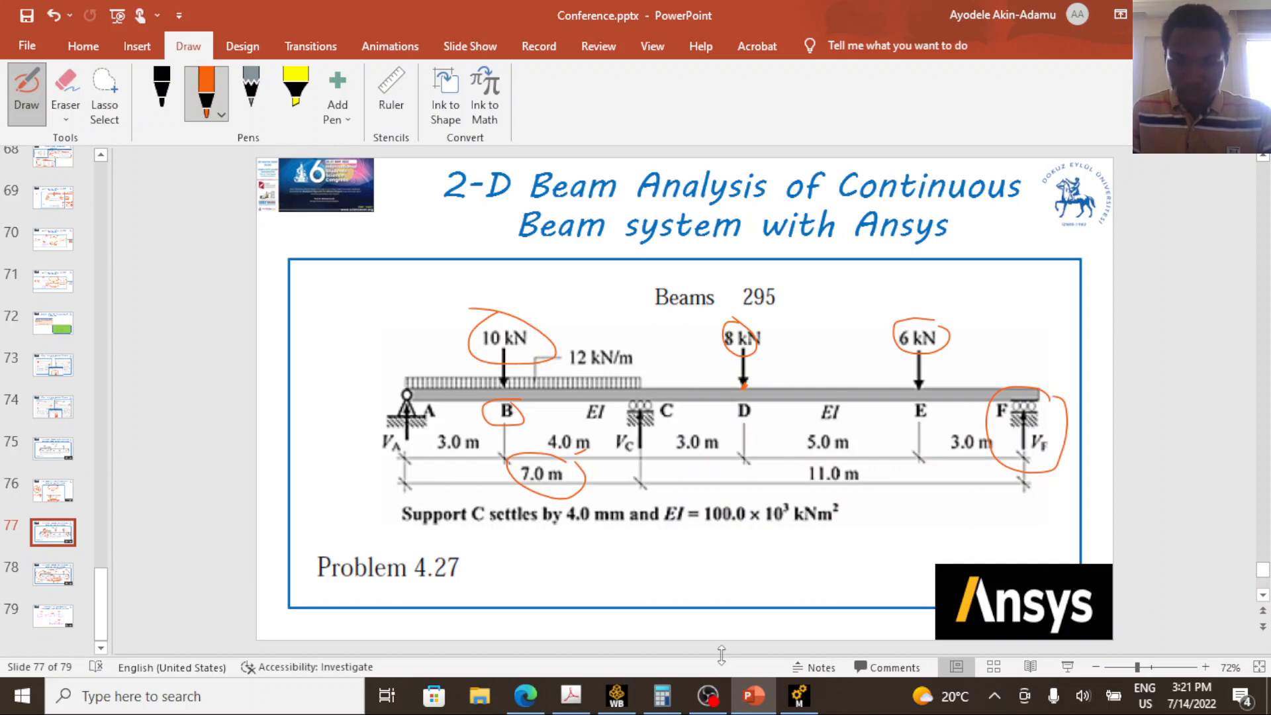
Return to Ansys Mechanical and duplicate Force 3, the point load at B.
click(789, 703)
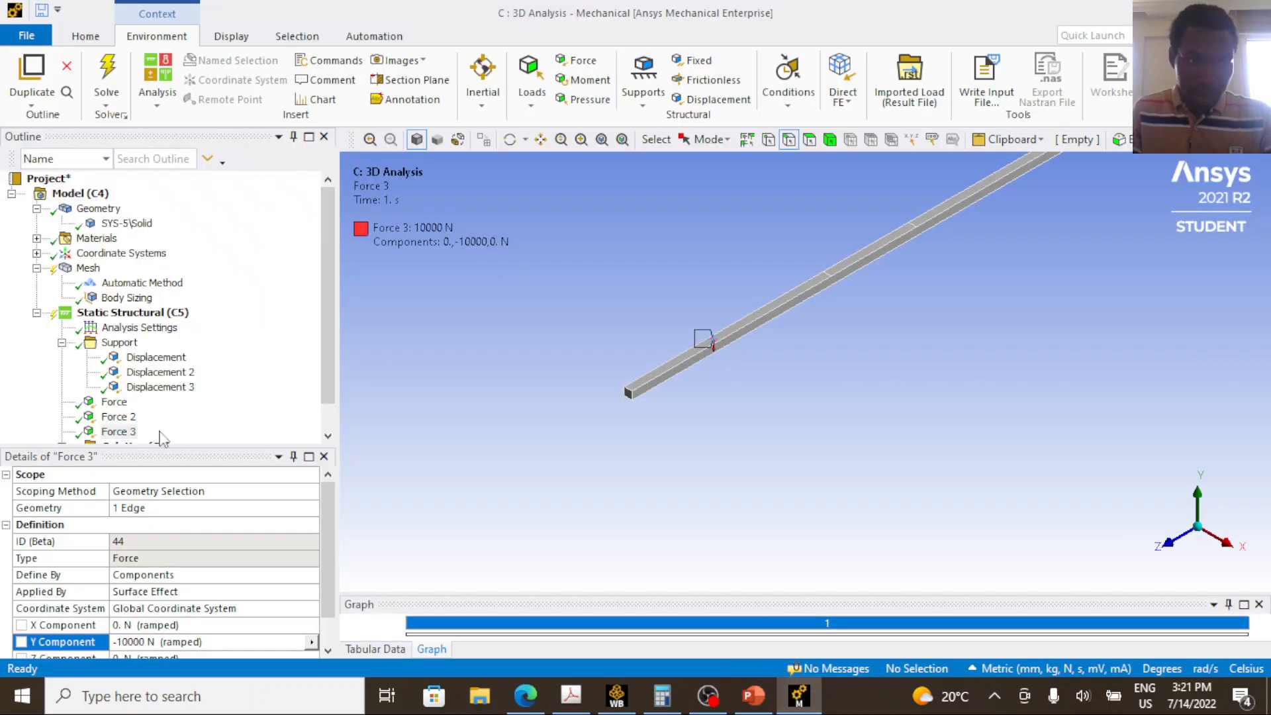
click(126, 402)
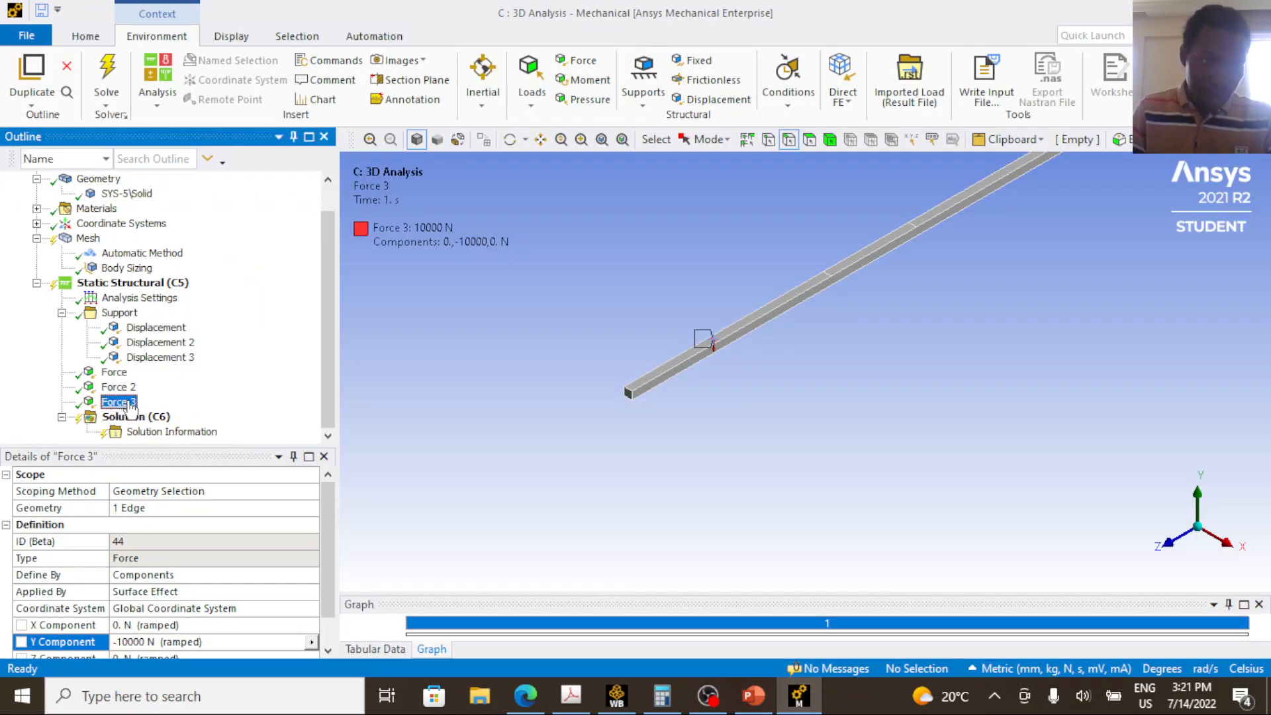
right_click(131, 405)
click(174, 480)
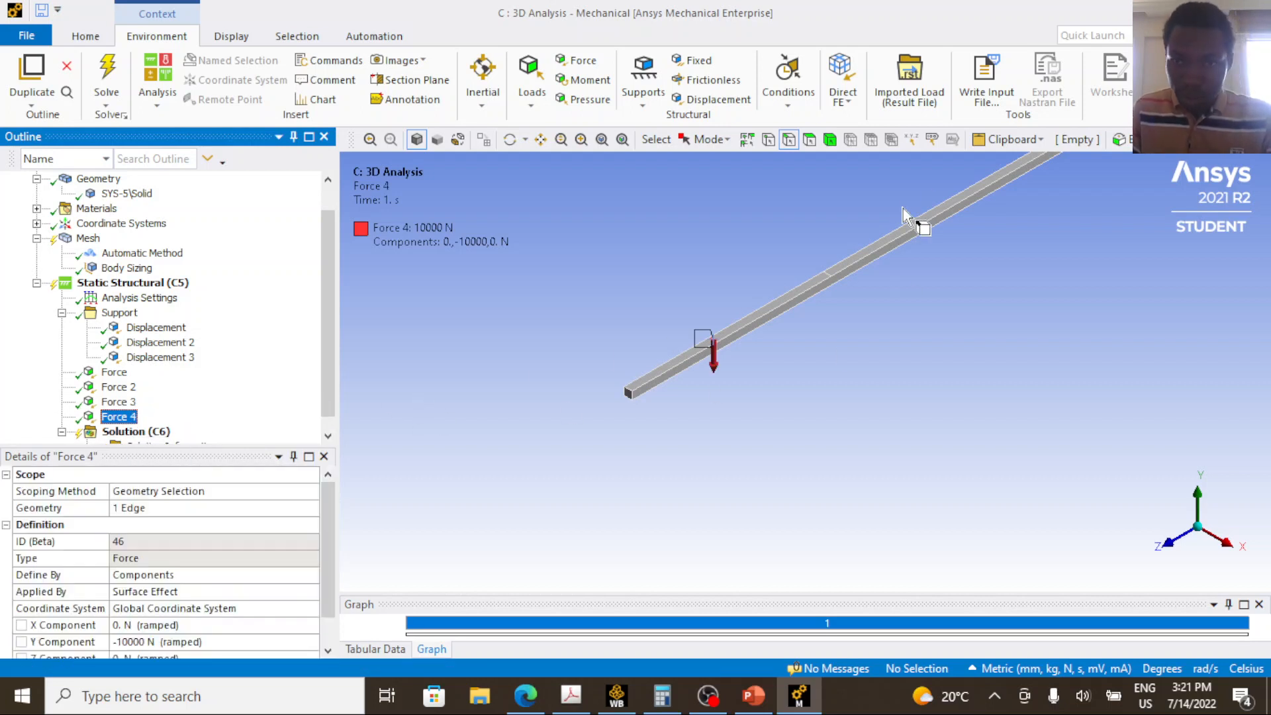
Rescope Force 4 to the transverse top edge at point D, the first segment boundary beyond support C.
scroll(927, 209, down, 3)
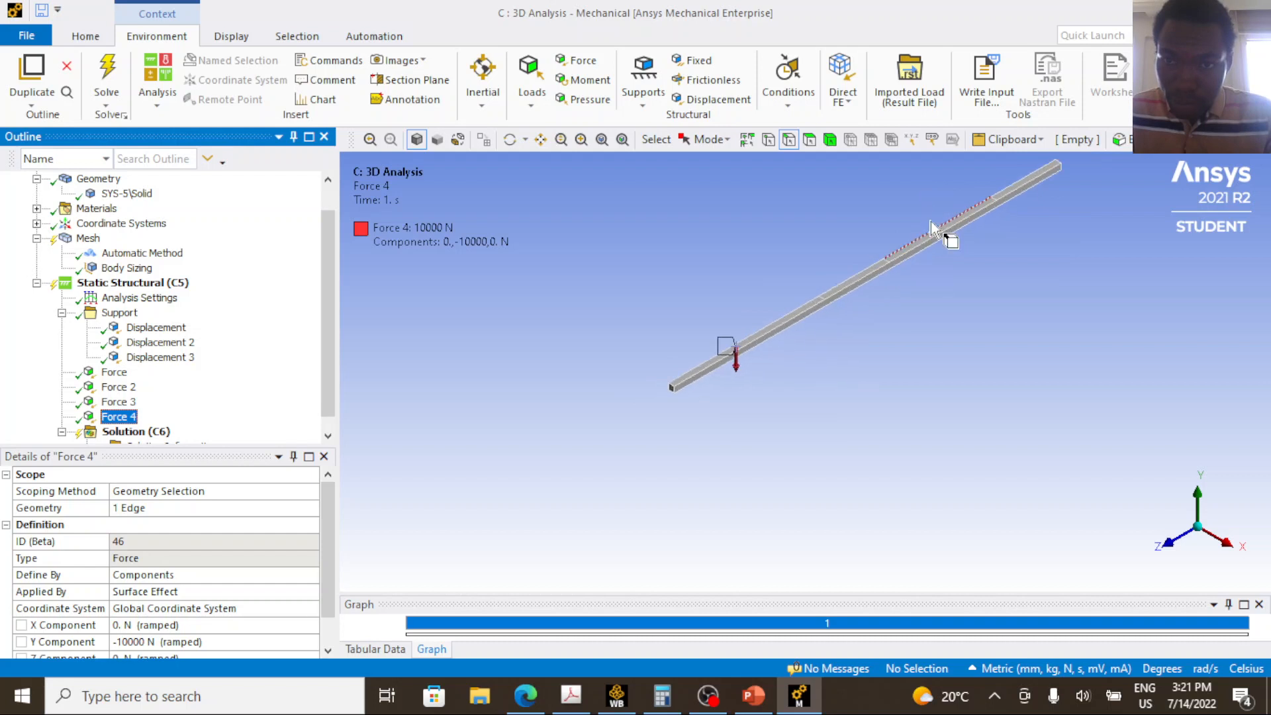
scroll(826, 194, up, 1)
drag(894, 249, 858, 376)
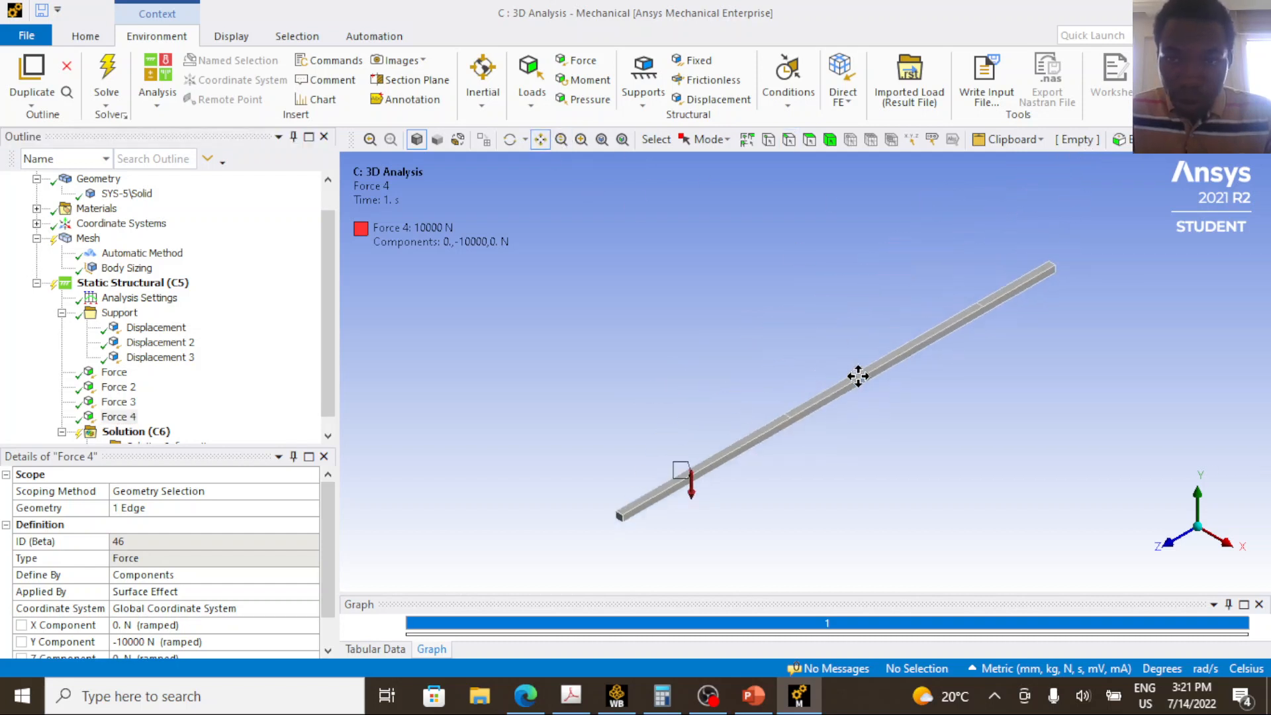
scroll(858, 390, up, 4)
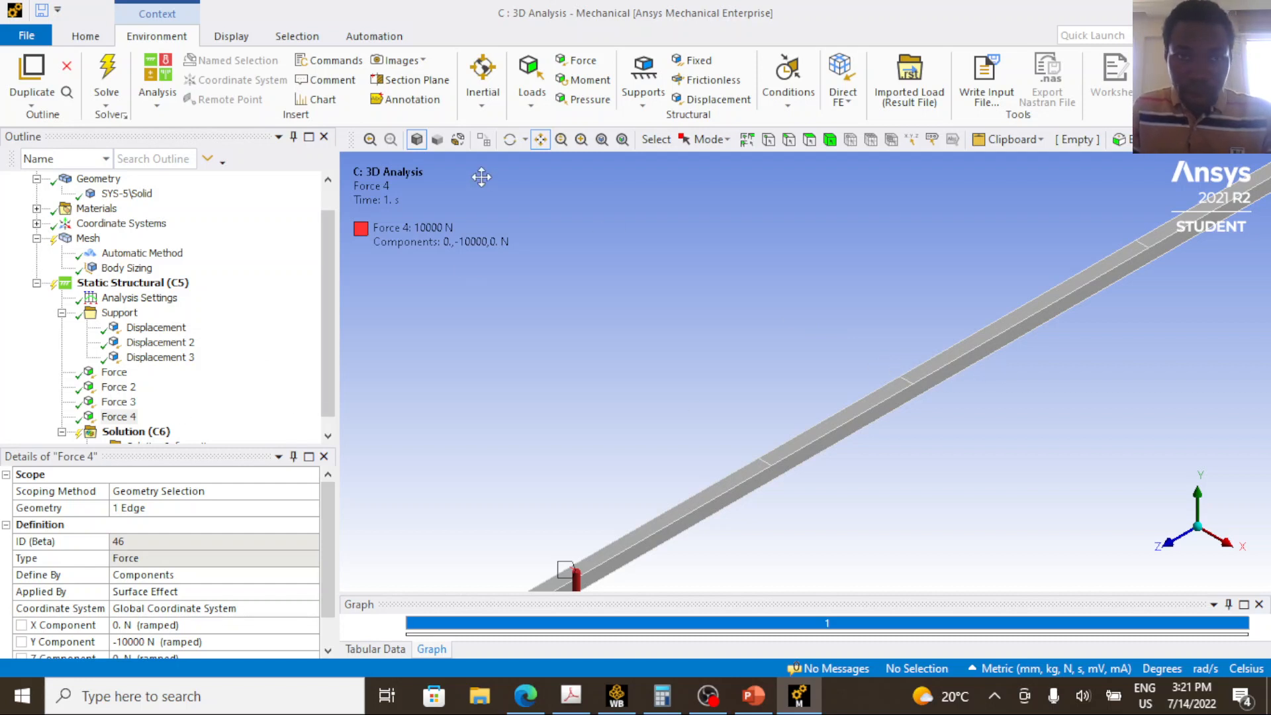
click(790, 139)
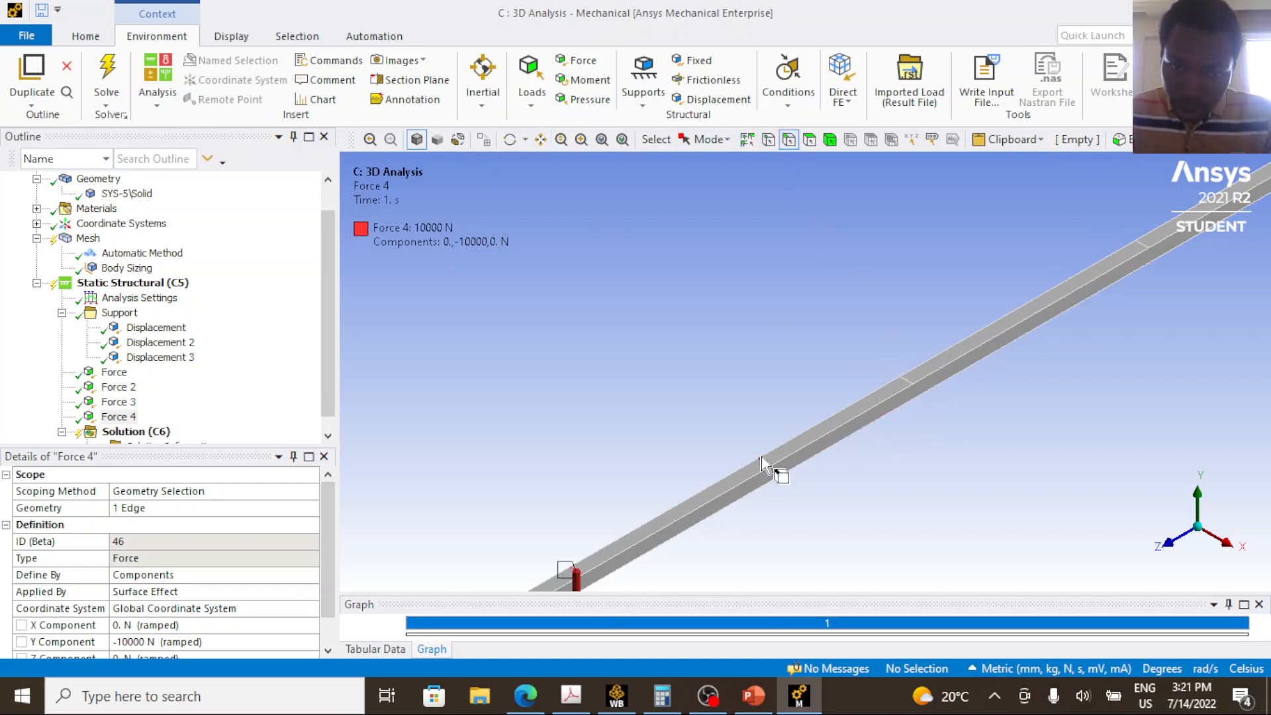
scroll(789, 406, down, 2)
scroll(892, 376, up, 2)
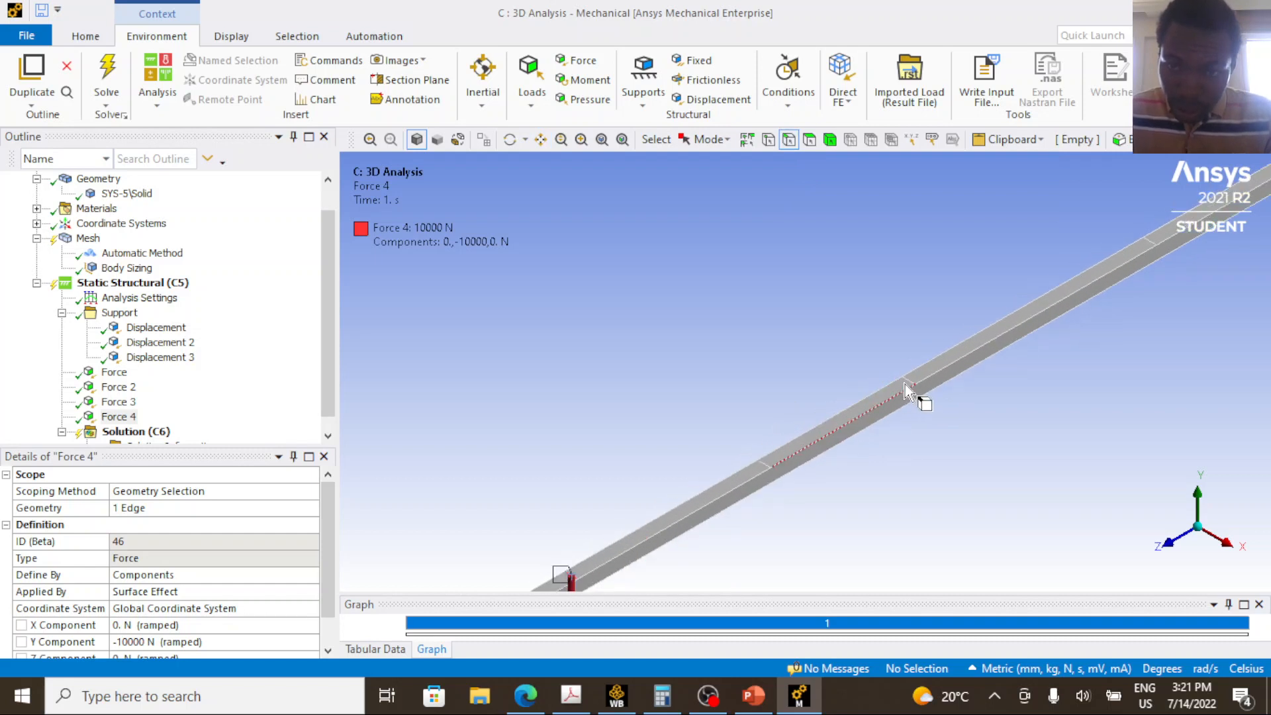
scroll(954, 383, up, 1)
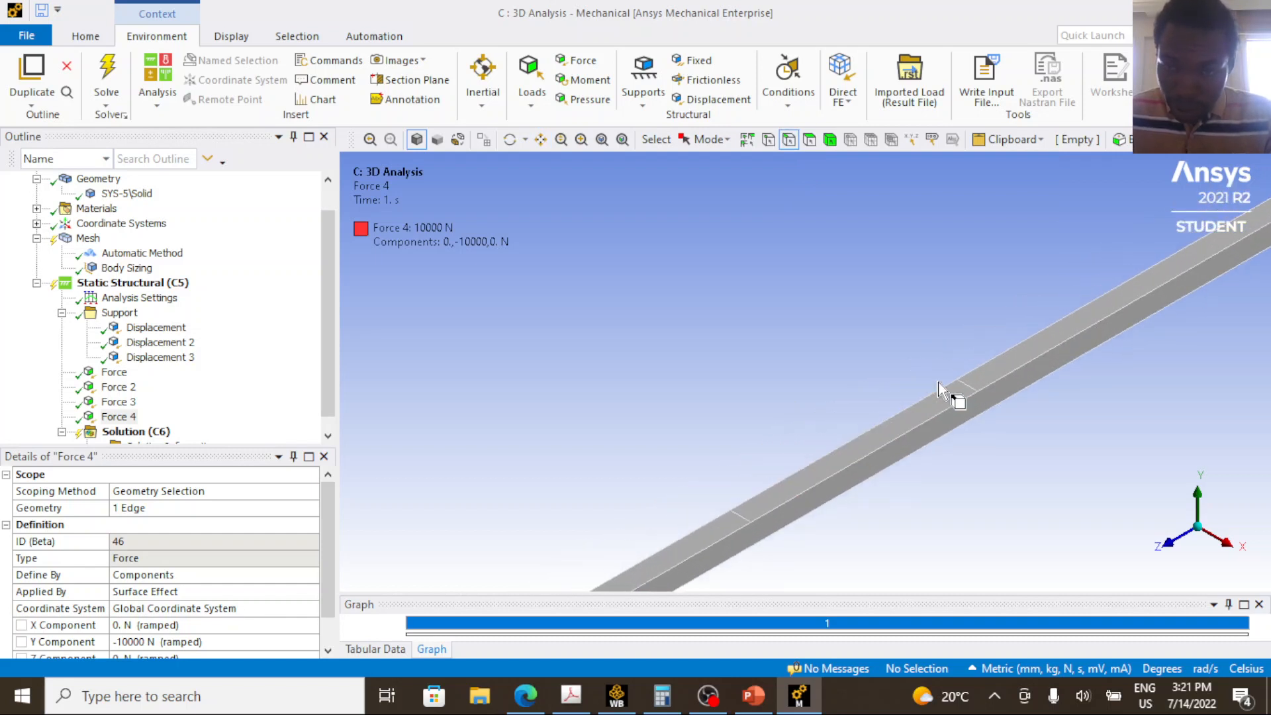
click(970, 384)
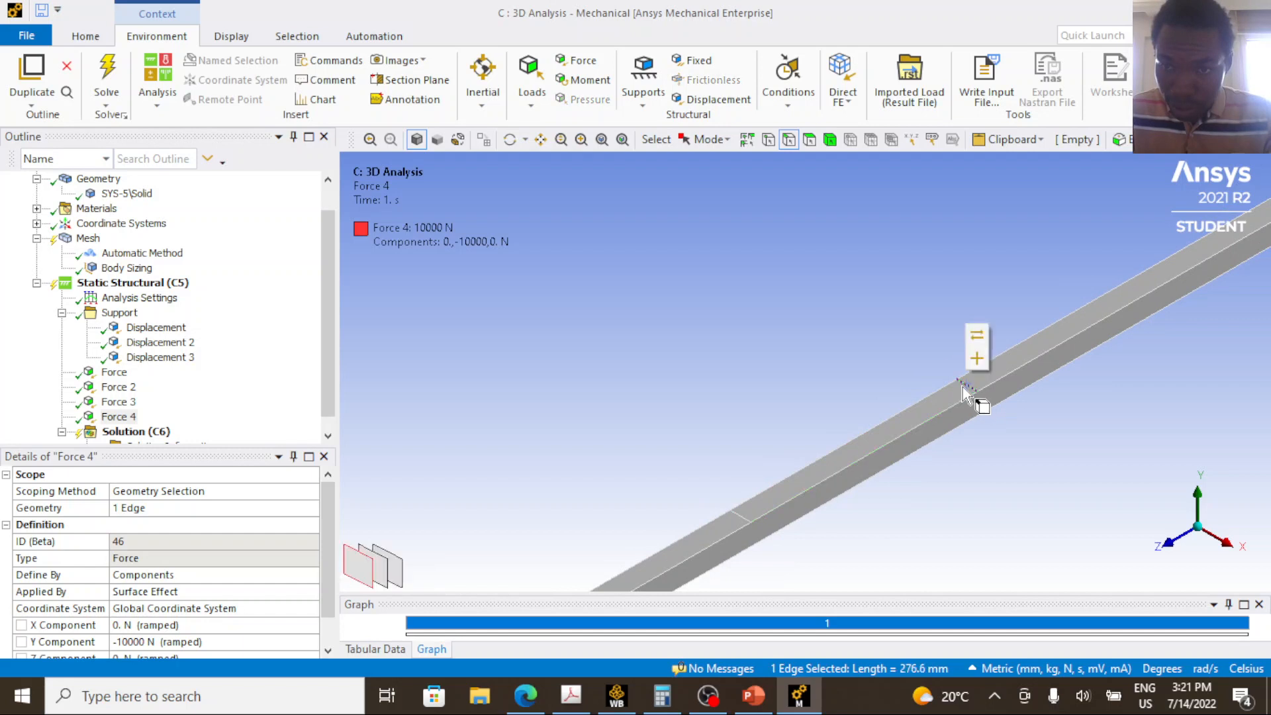
scroll(781, 327, down, 1)
scroll(781, 327, down, 3)
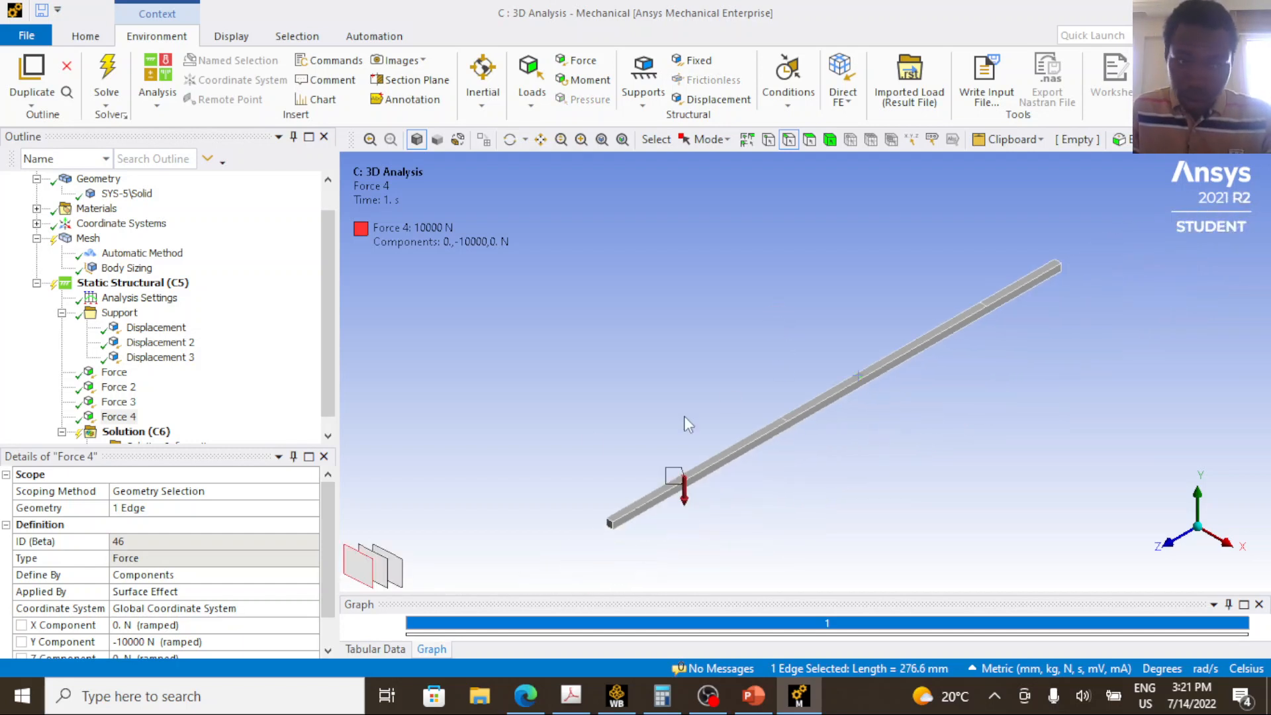
scroll(149, 400, down, 1)
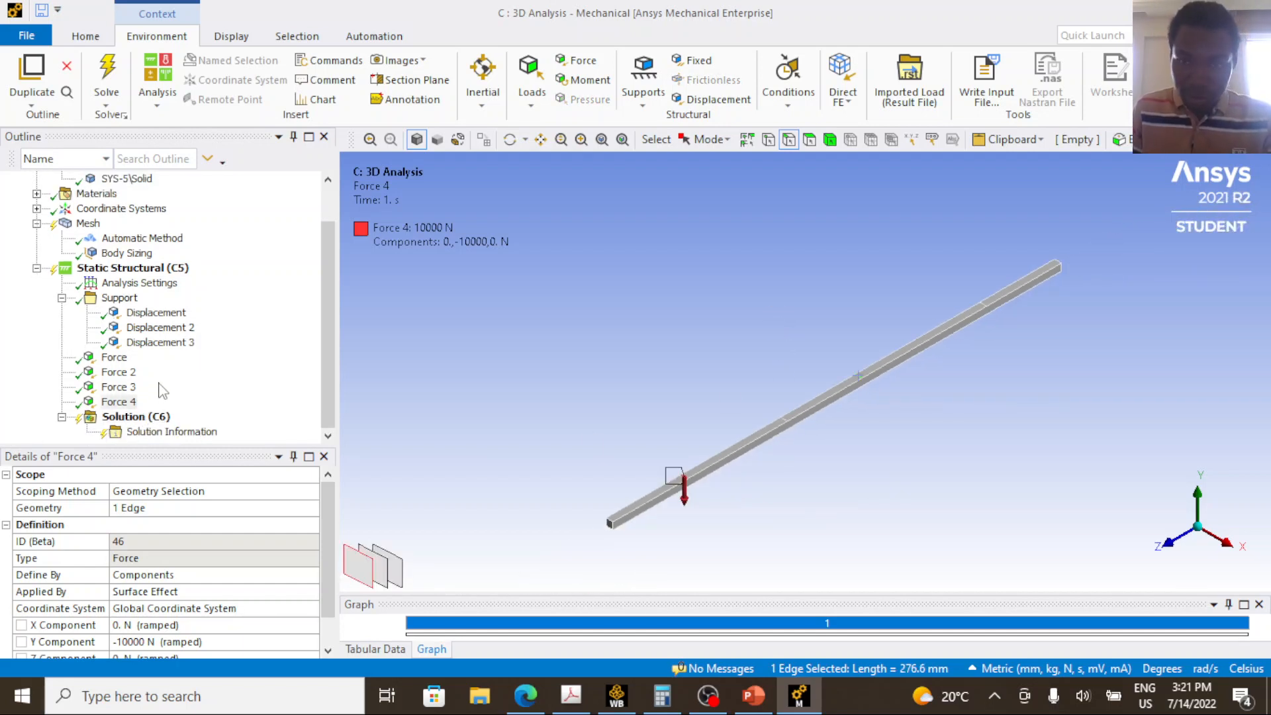
click(120, 402)
click(151, 508)
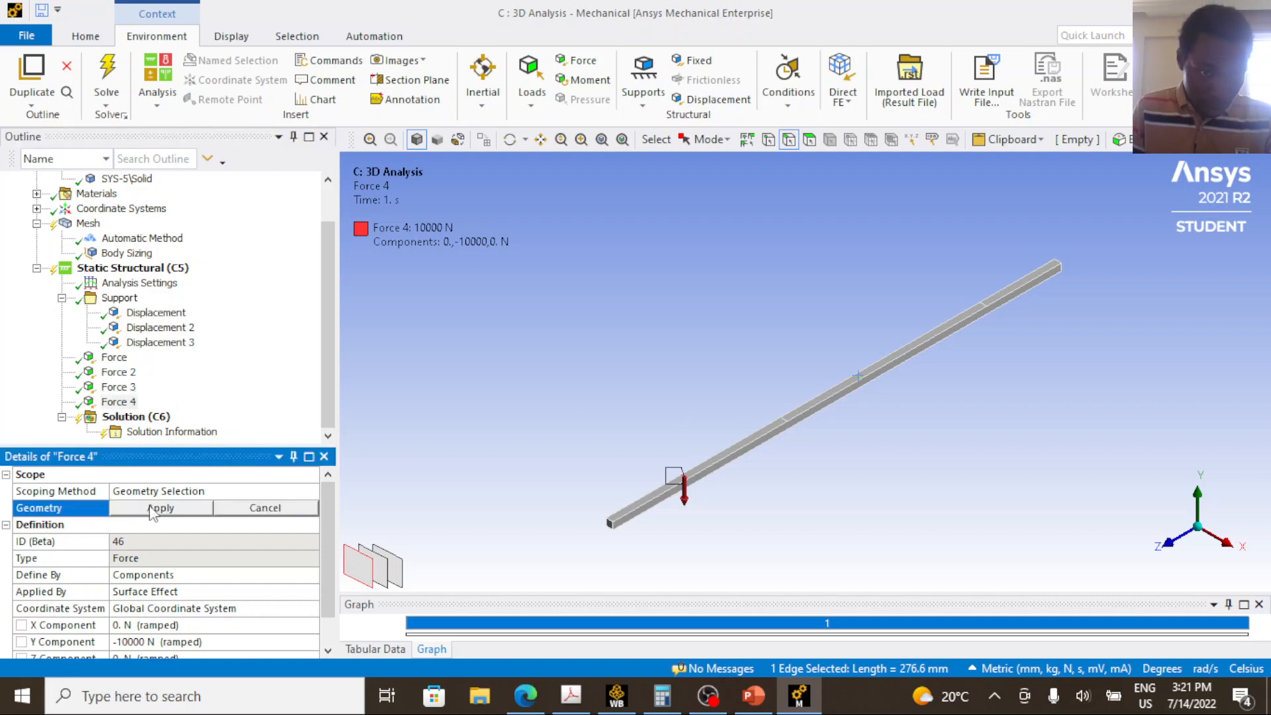
click(152, 510)
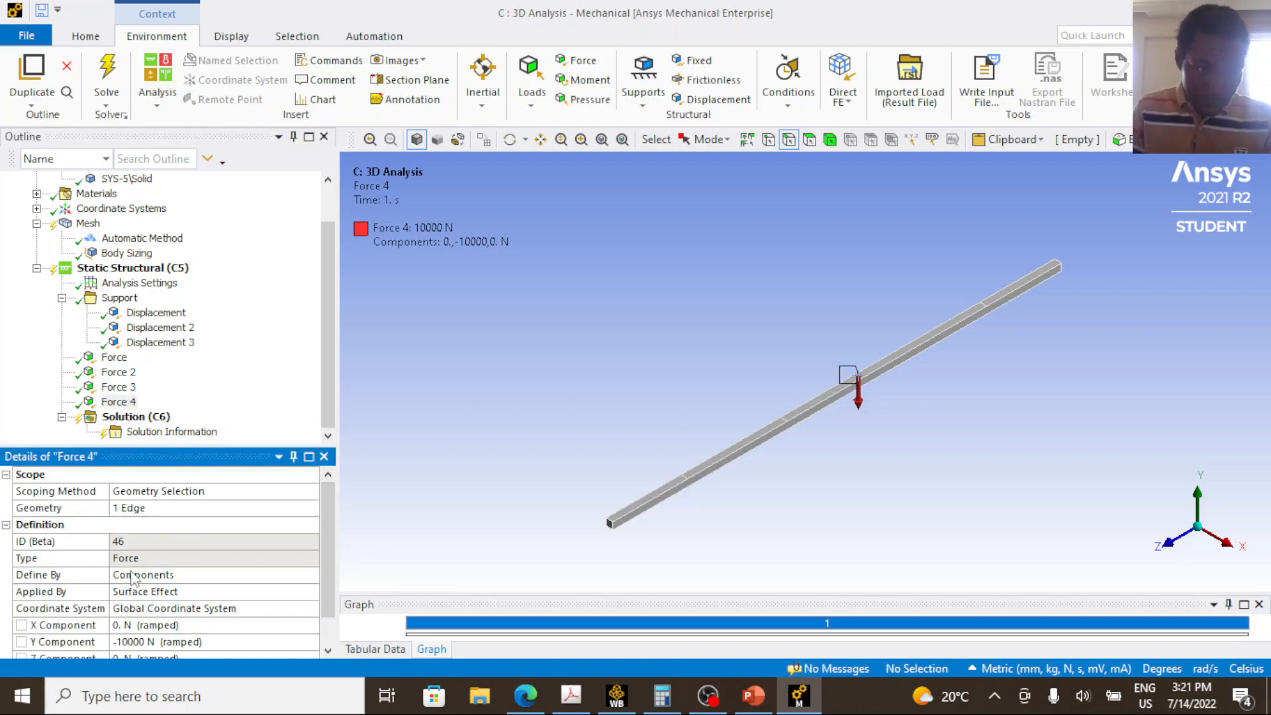
Set Force 4's Y component to -8000 N.
scroll(133, 576, down, 2)
click(131, 607)
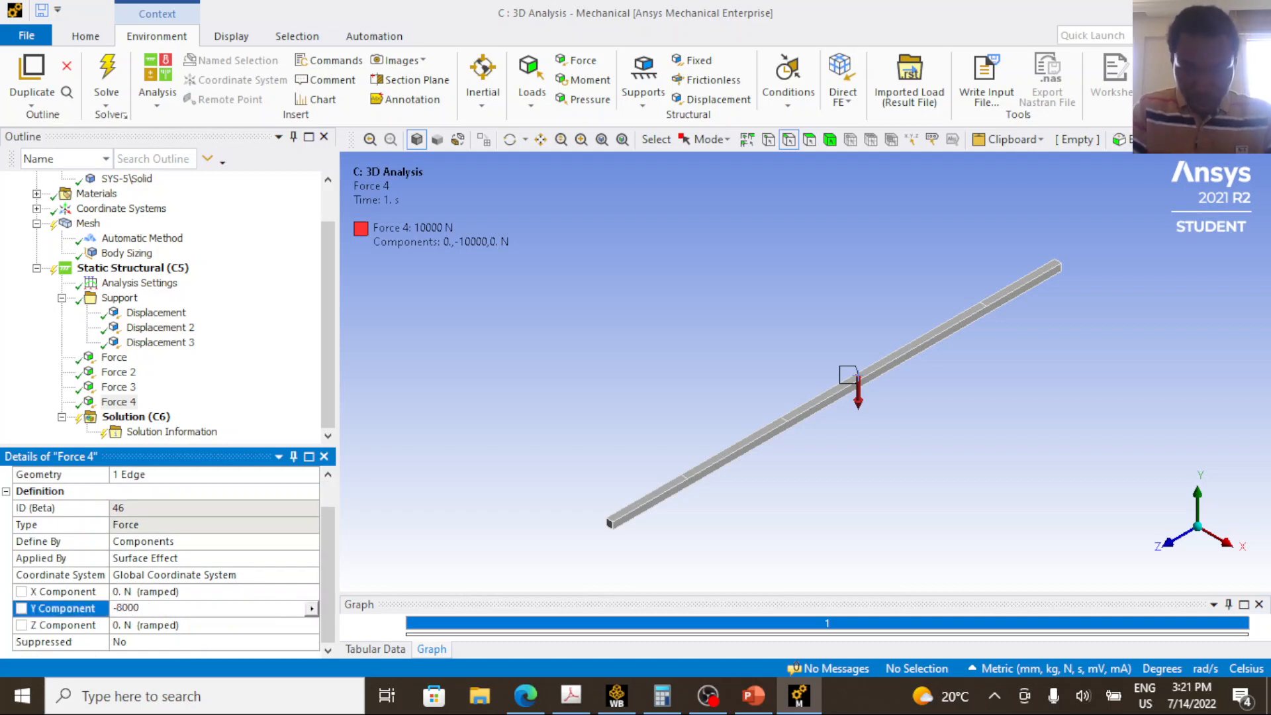
text(-8000)
key(Return)
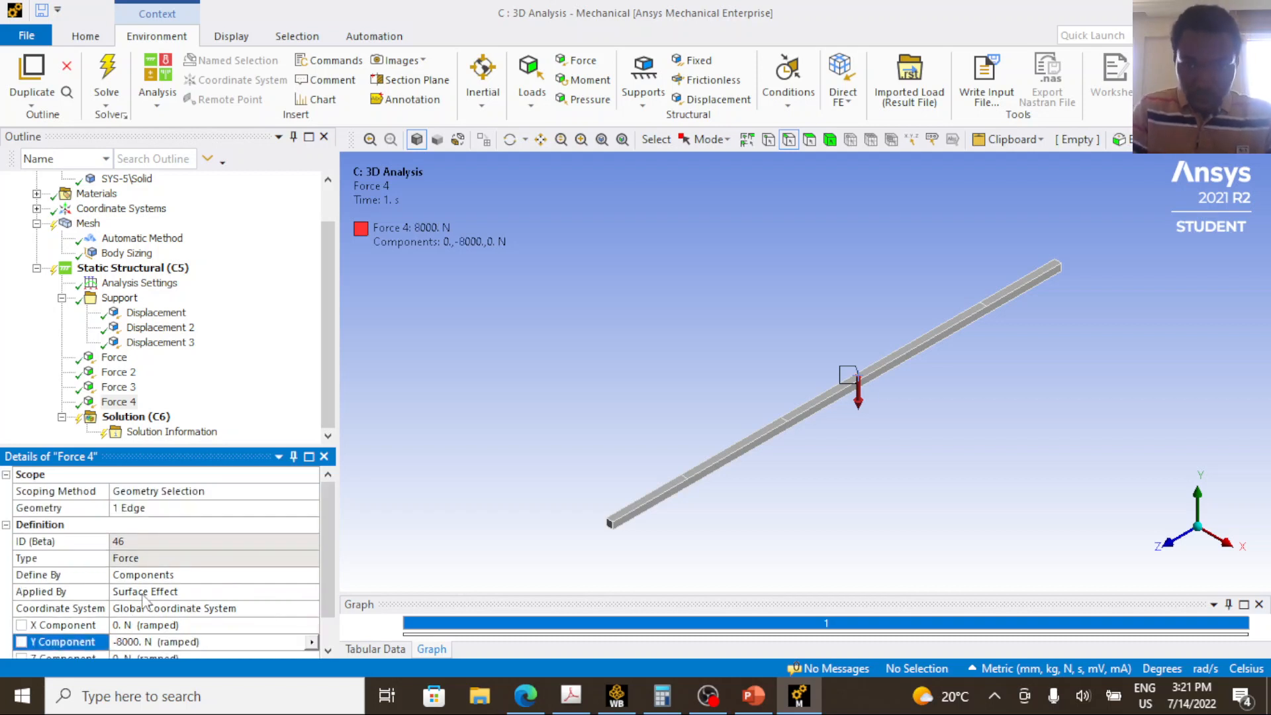
Duplicate Force 4 and rescope the copy to the transverse top edge at point E, before the beam's far end segment.
right_click(121, 404)
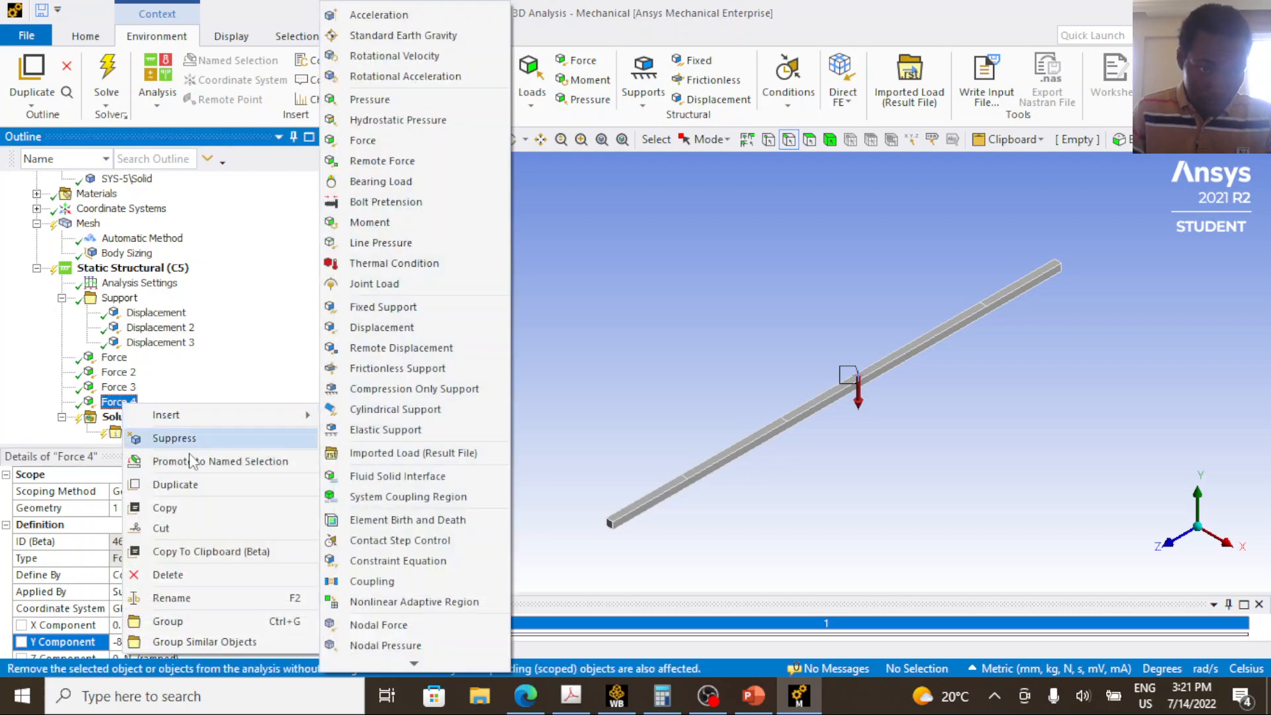
click(192, 486)
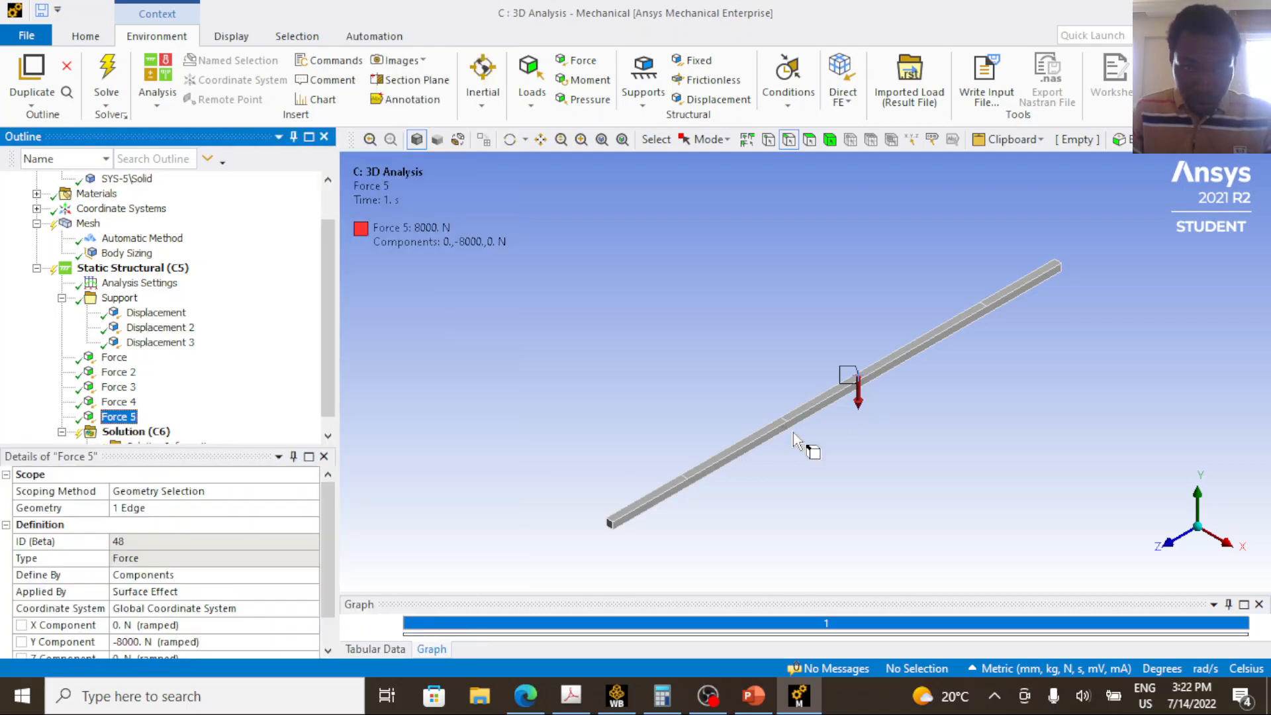
click(541, 140)
drag(903, 297, 714, 403)
scroll(788, 401, up, 5)
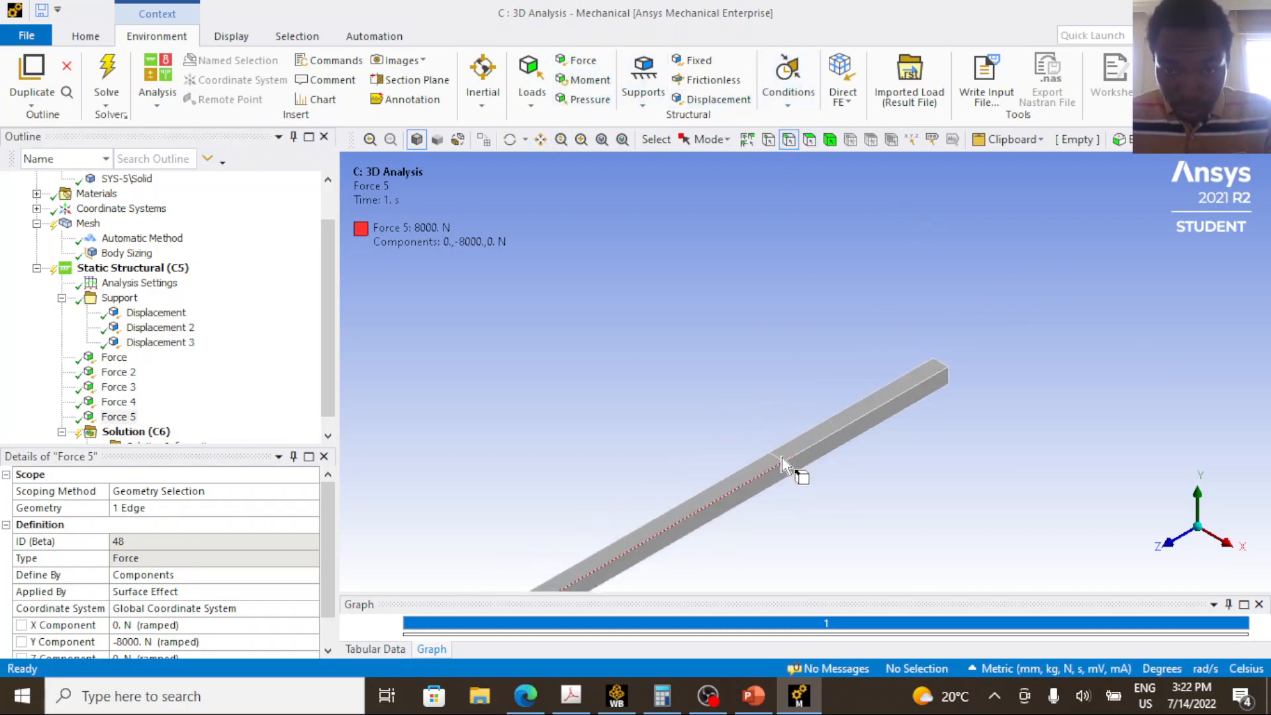
scroll(778, 456, up, 2)
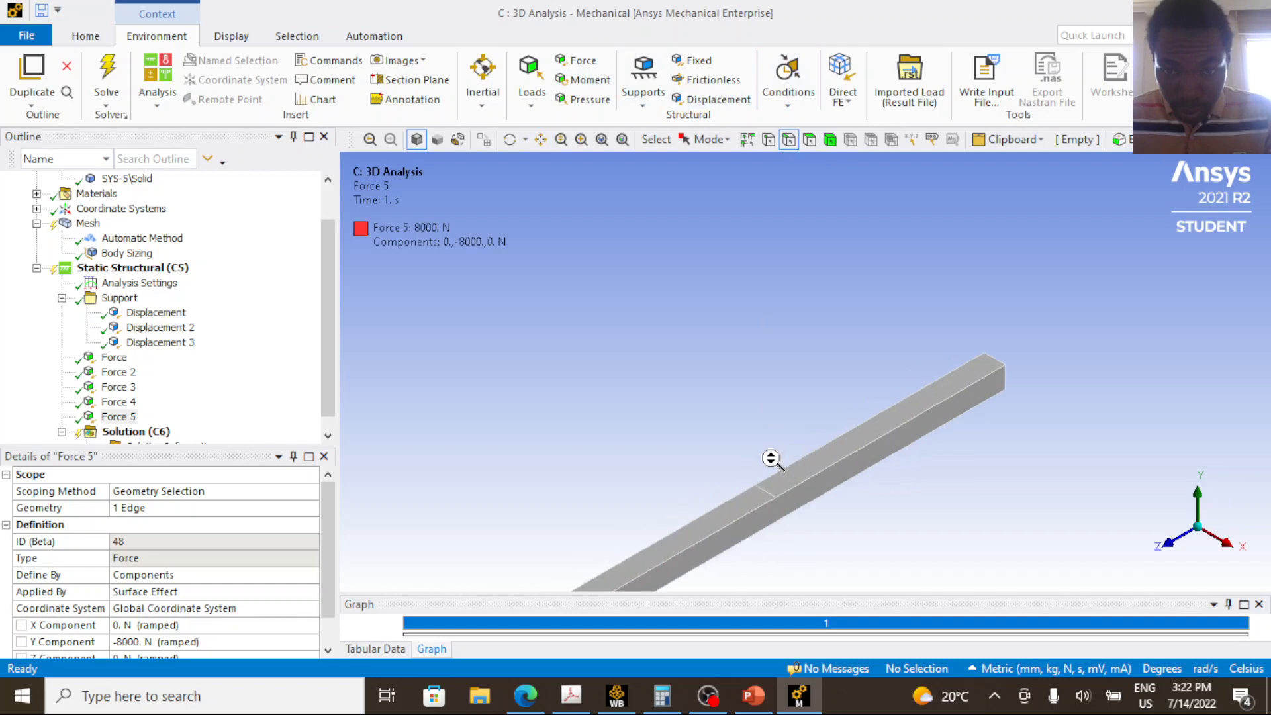
click(767, 498)
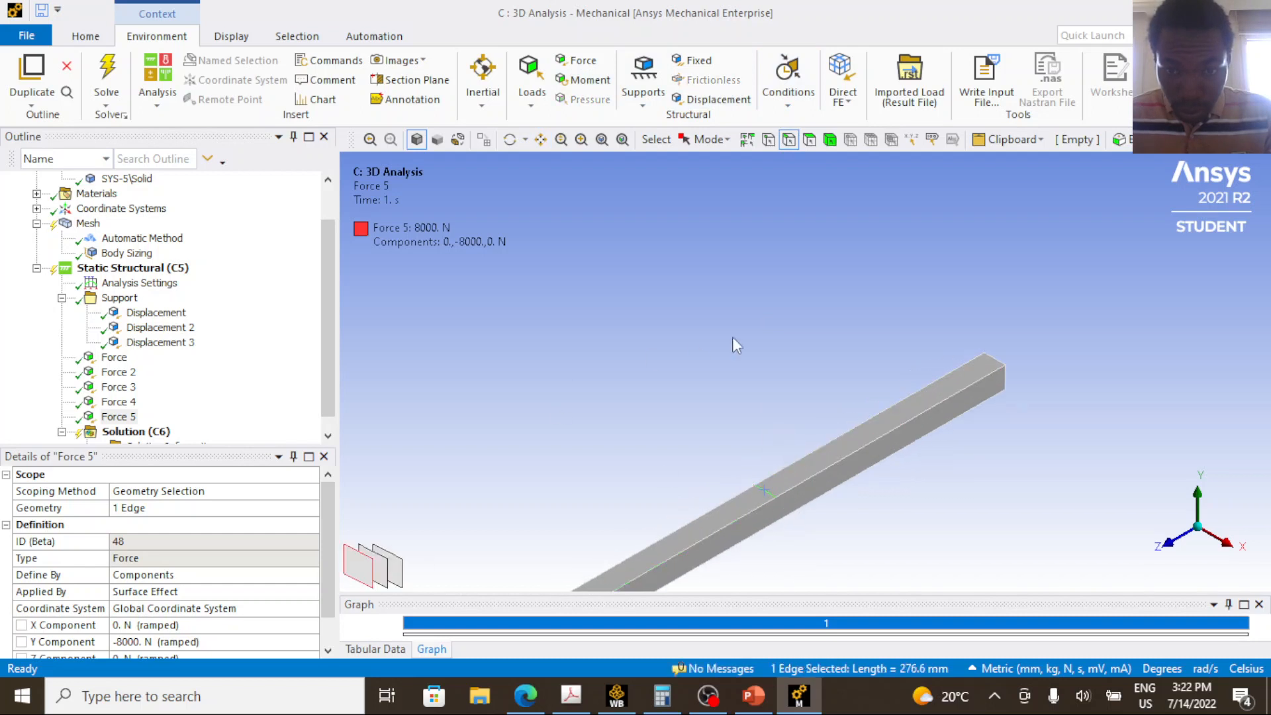
scroll(777, 336, down, 3)
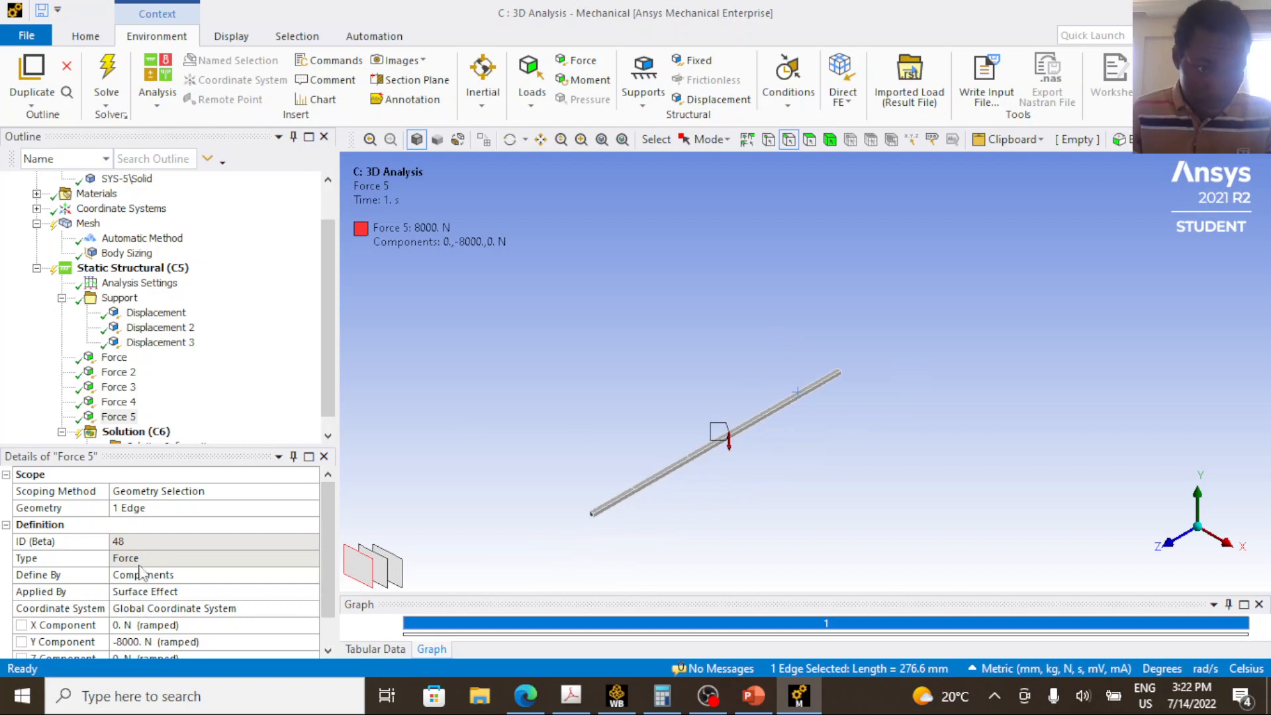
click(119, 417)
click(156, 508)
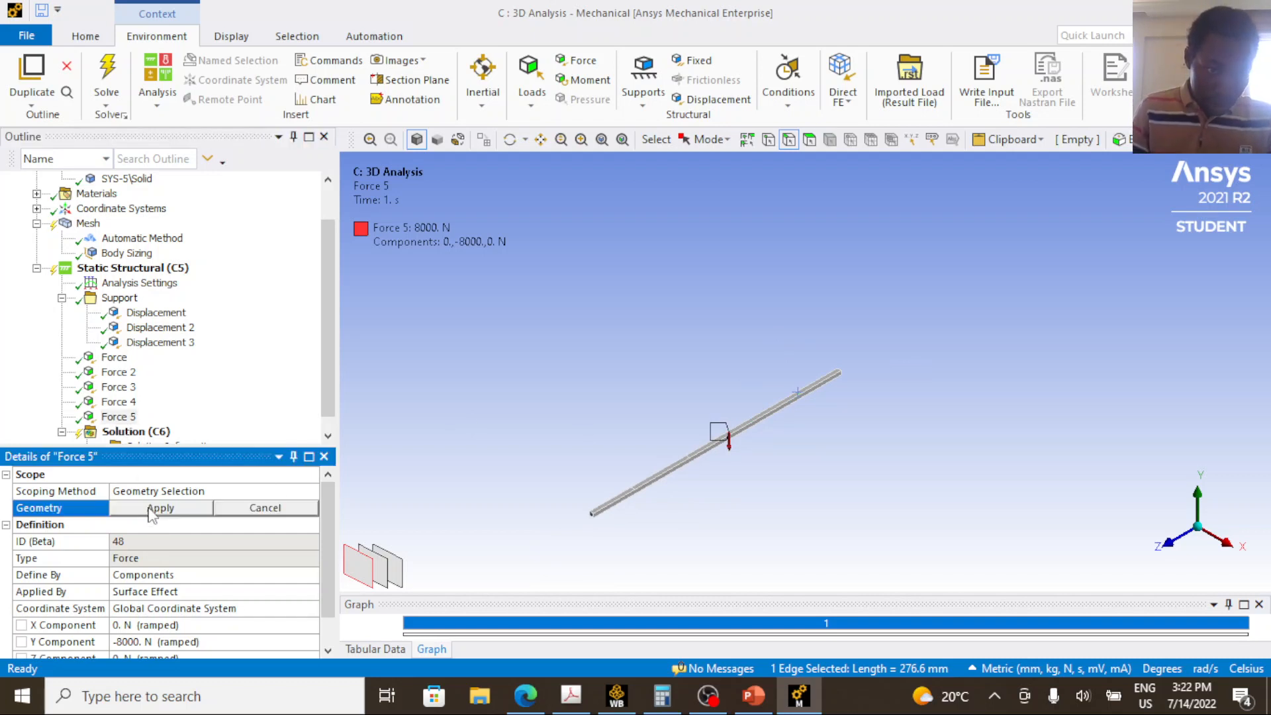
click(159, 508)
Set Force 5's Y component to -6000 N.
scroll(129, 596, down, 2)
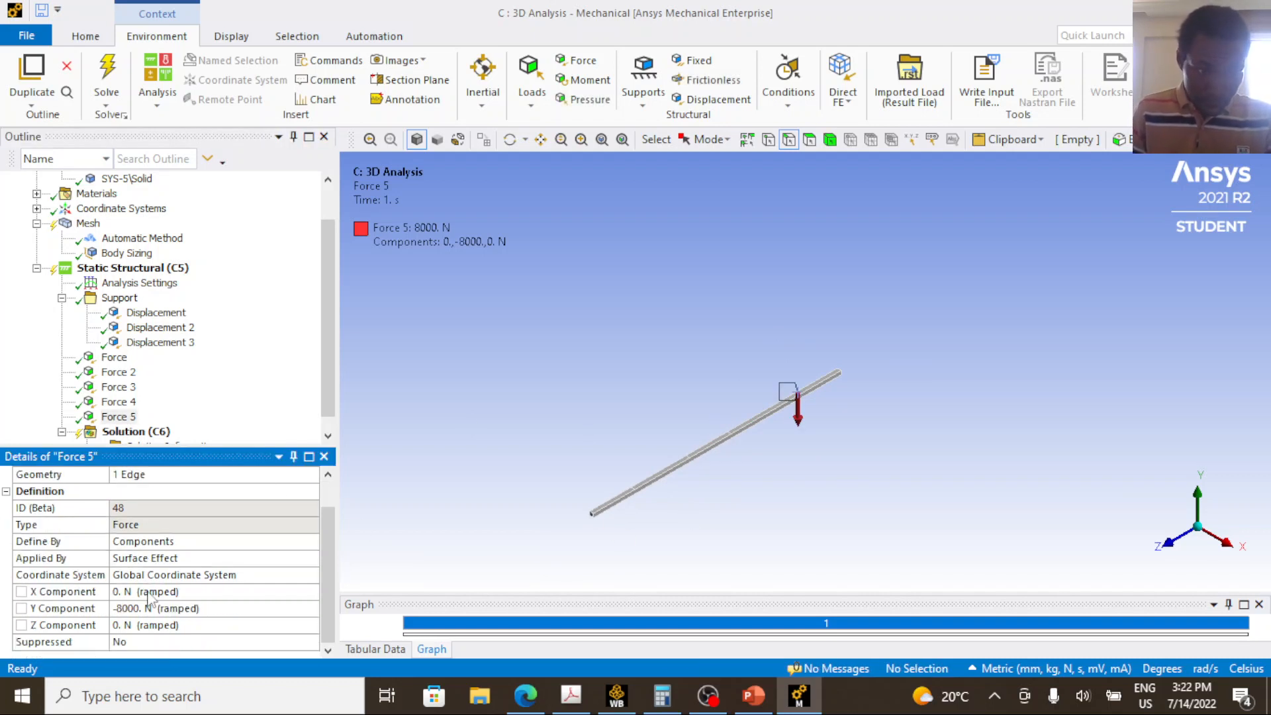
click(126, 608)
click(122, 608)
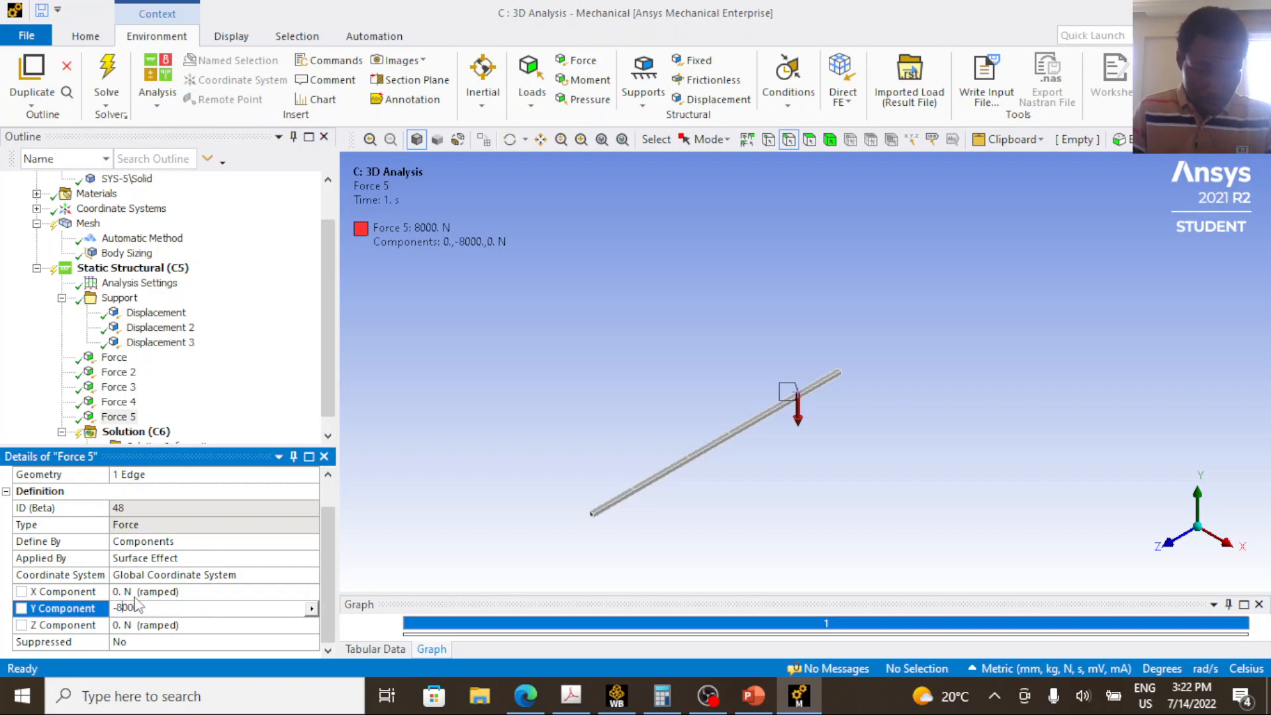
text(6)
key(Return)
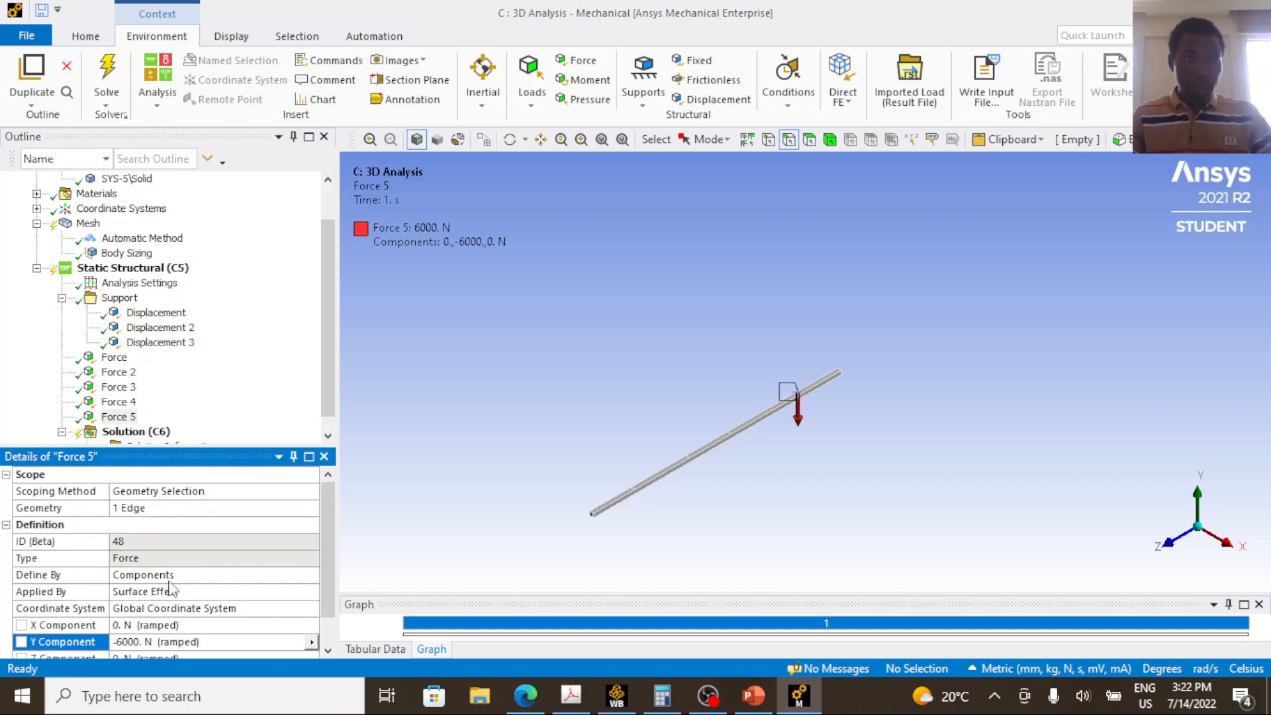
Solve the static structural analysis of the beam with all supports and loads applied.
scroll(145, 371, down, 1)
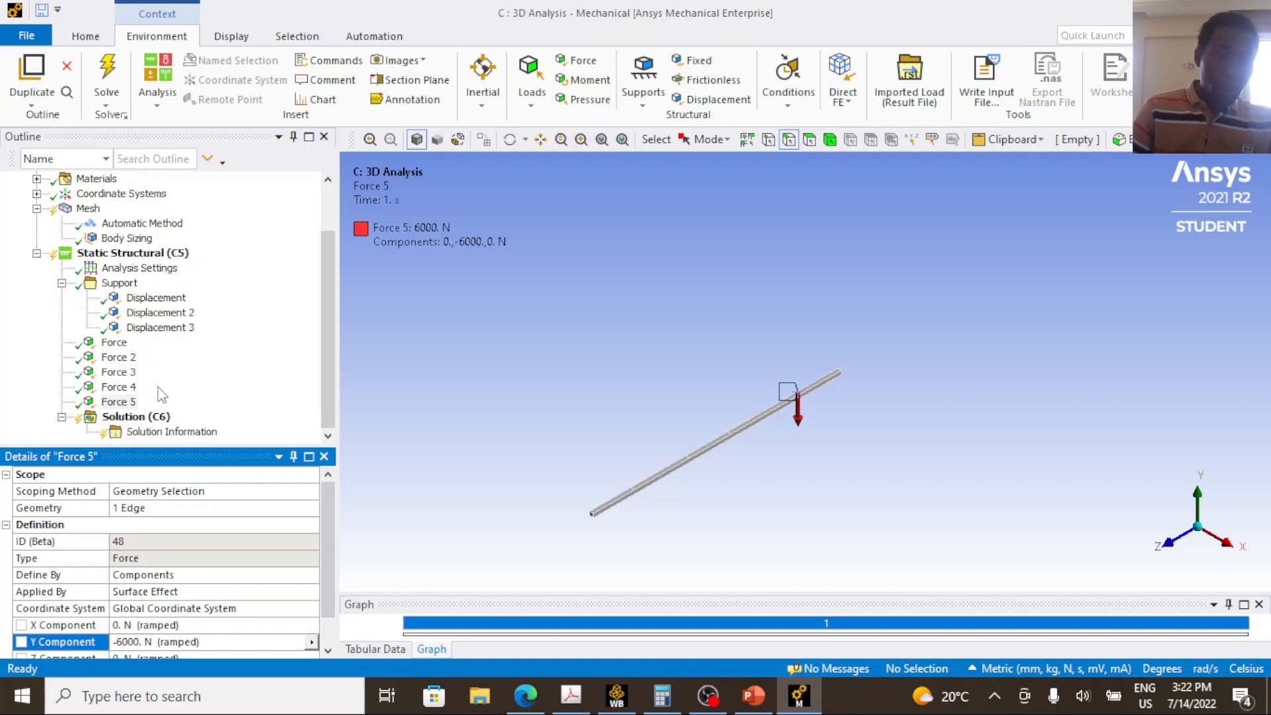
click(109, 72)
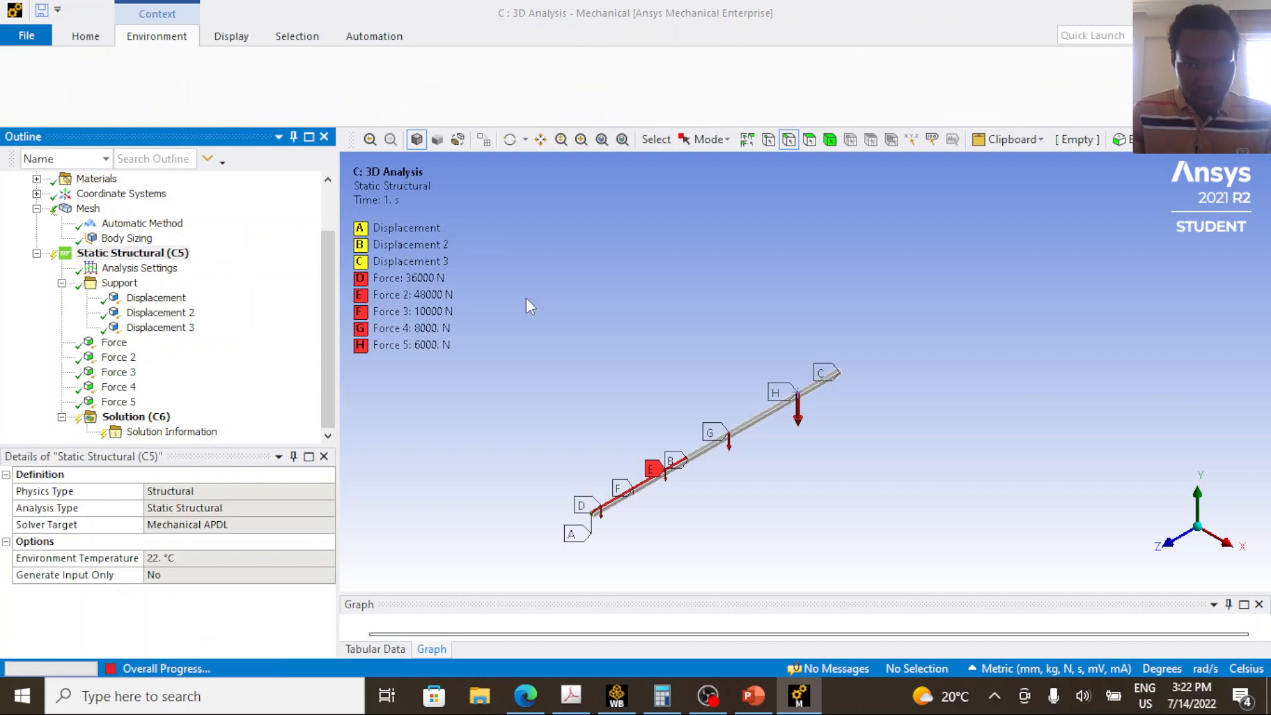
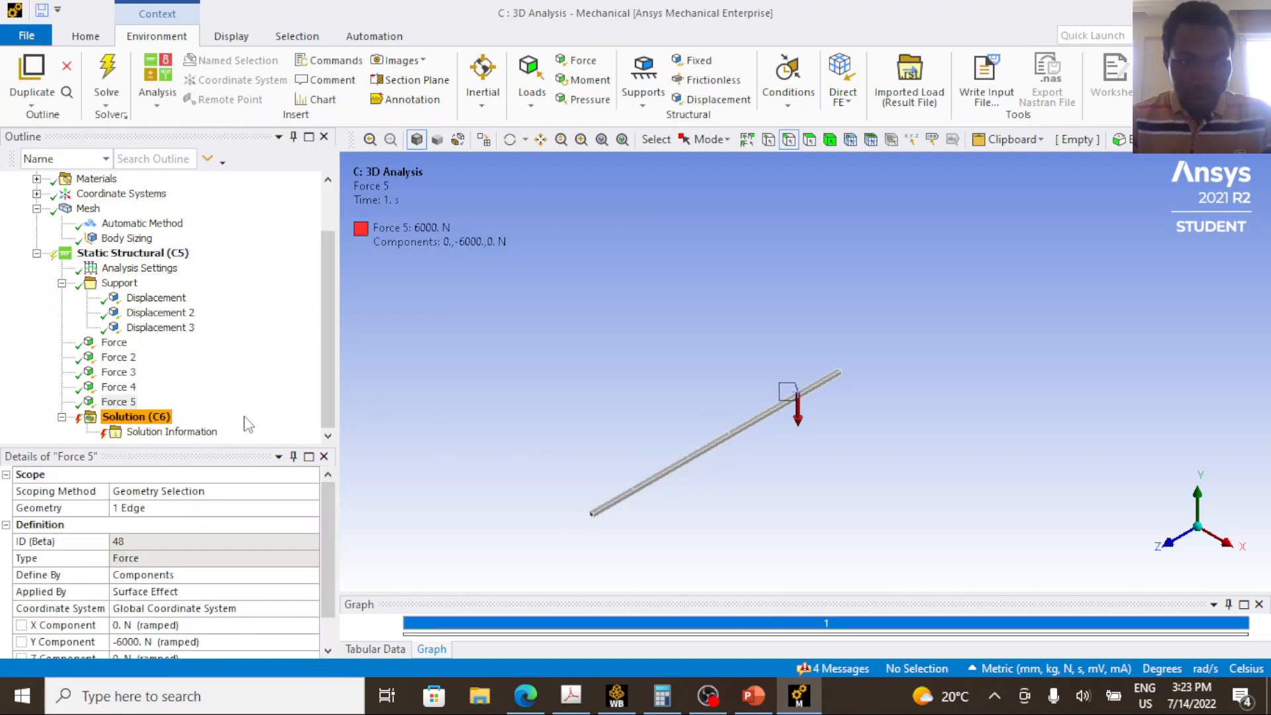
Open the solver messages and read the full text of the pivot error from the failed solve.
click(816, 670)
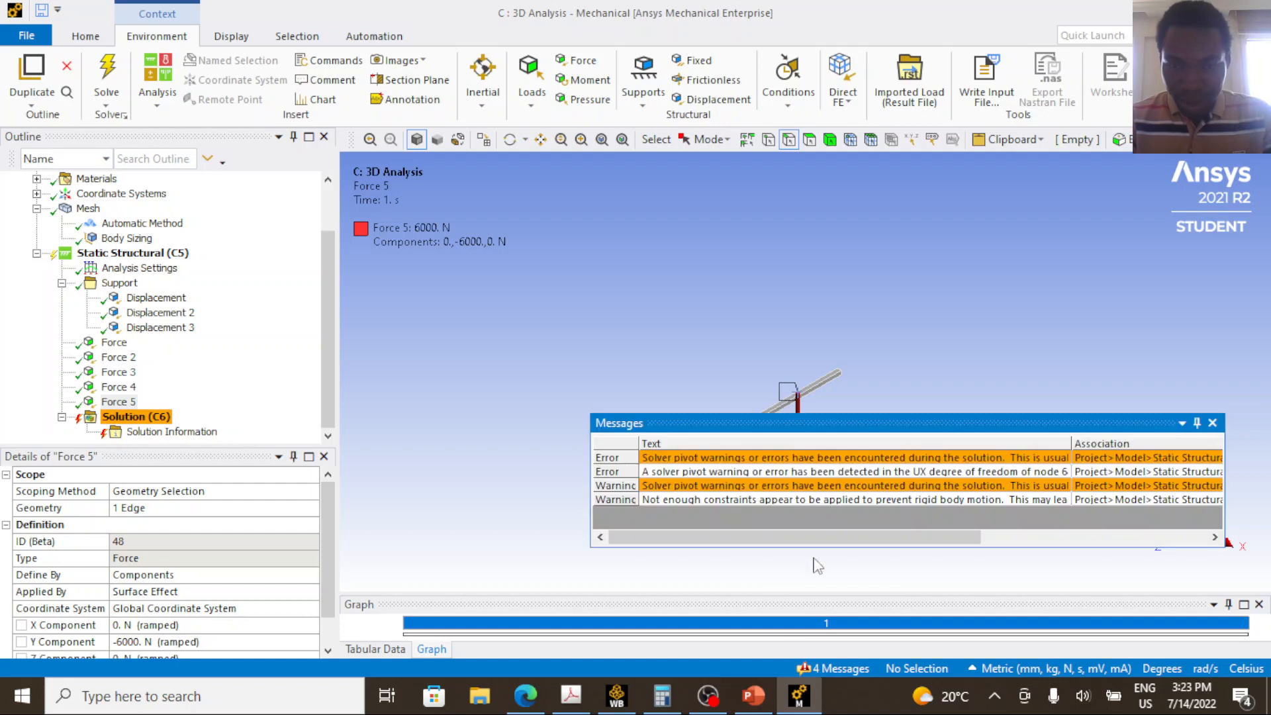
double_click(772, 471)
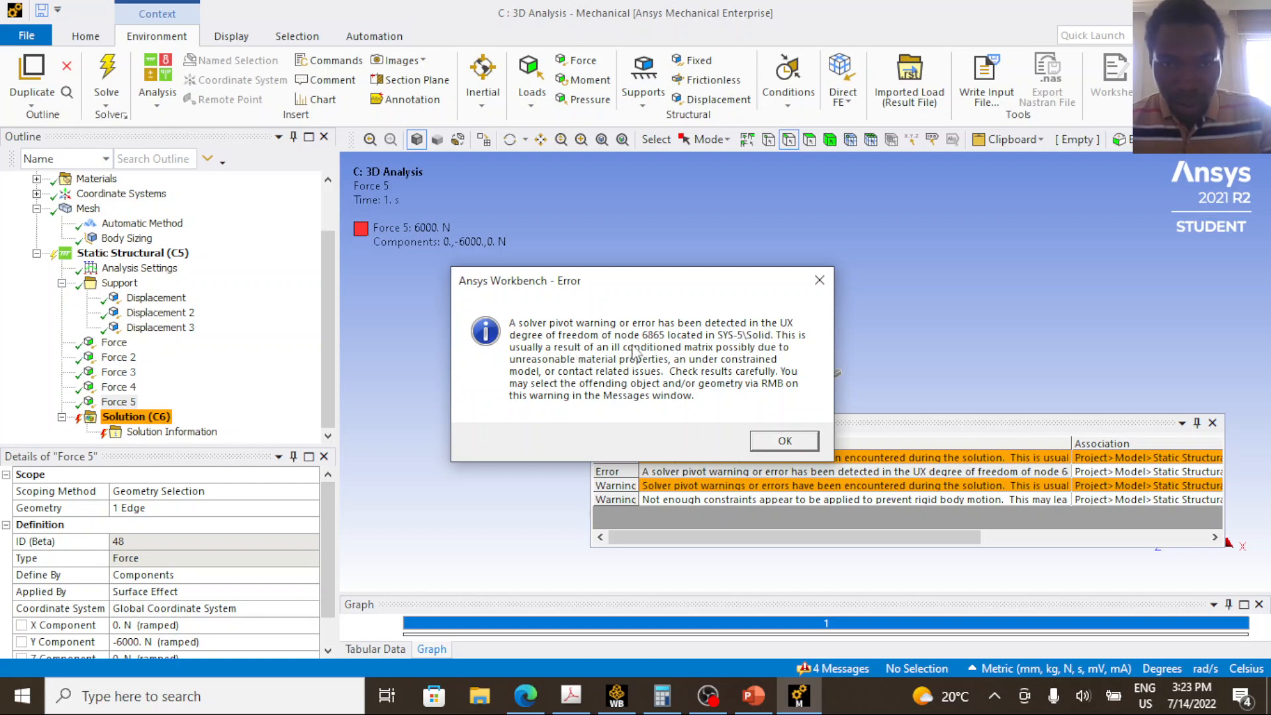
click(819, 289)
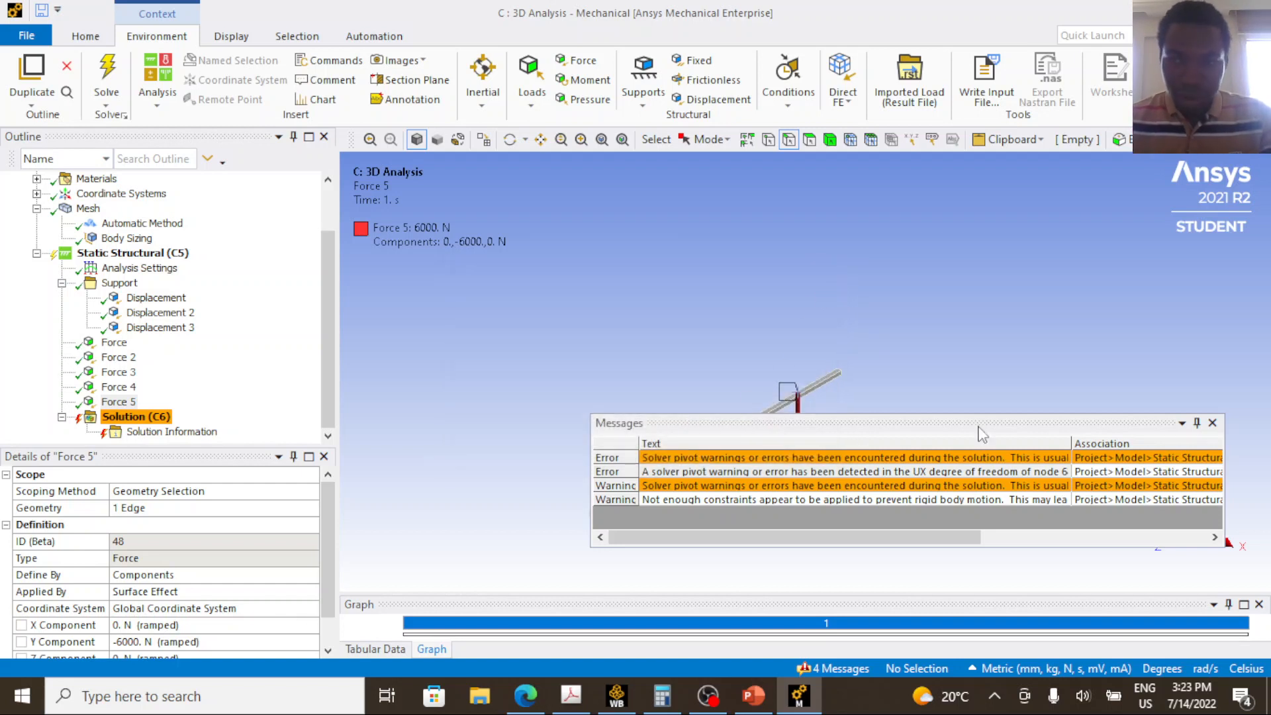
click(1212, 422)
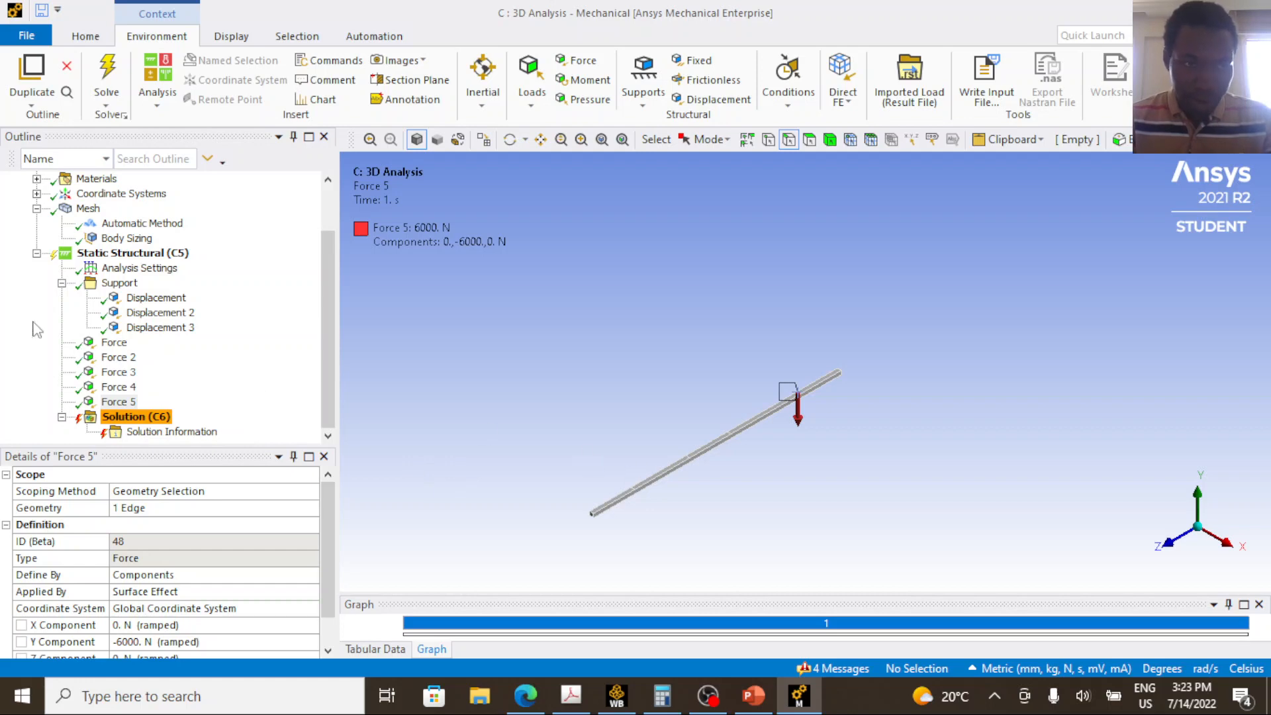
click(142, 256)
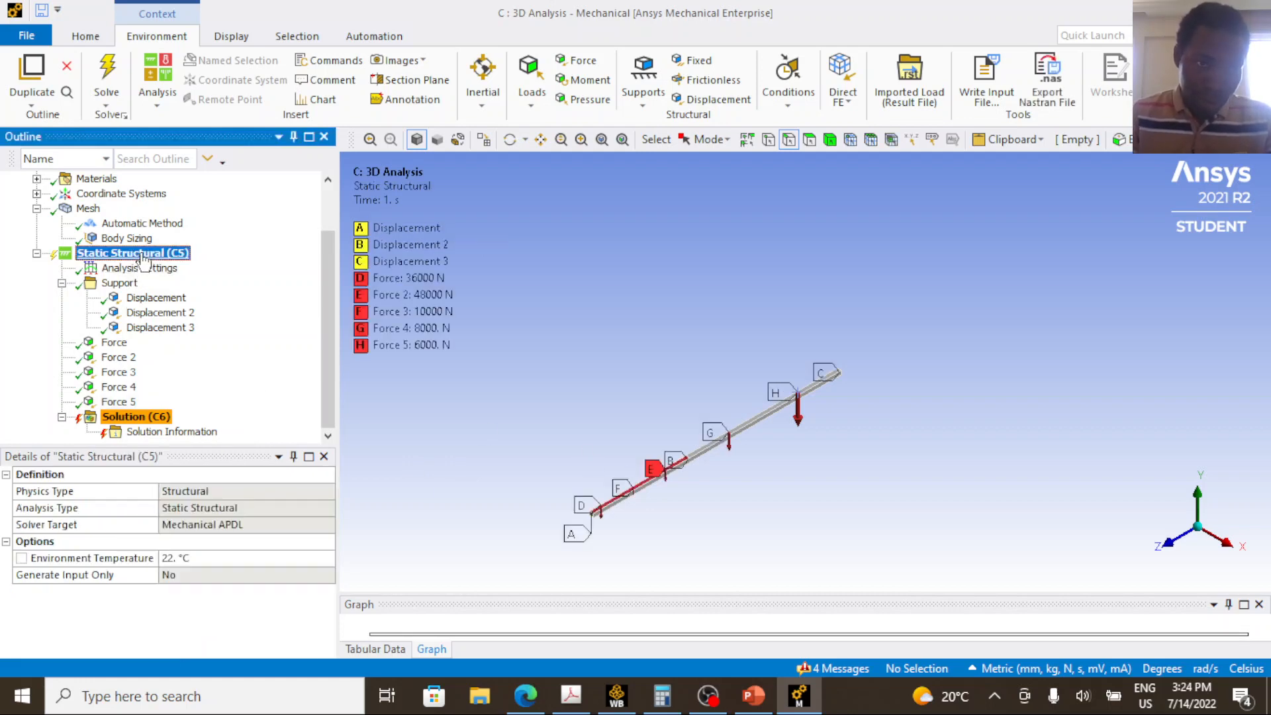
right_click(143, 258)
mouse_move(238, 266)
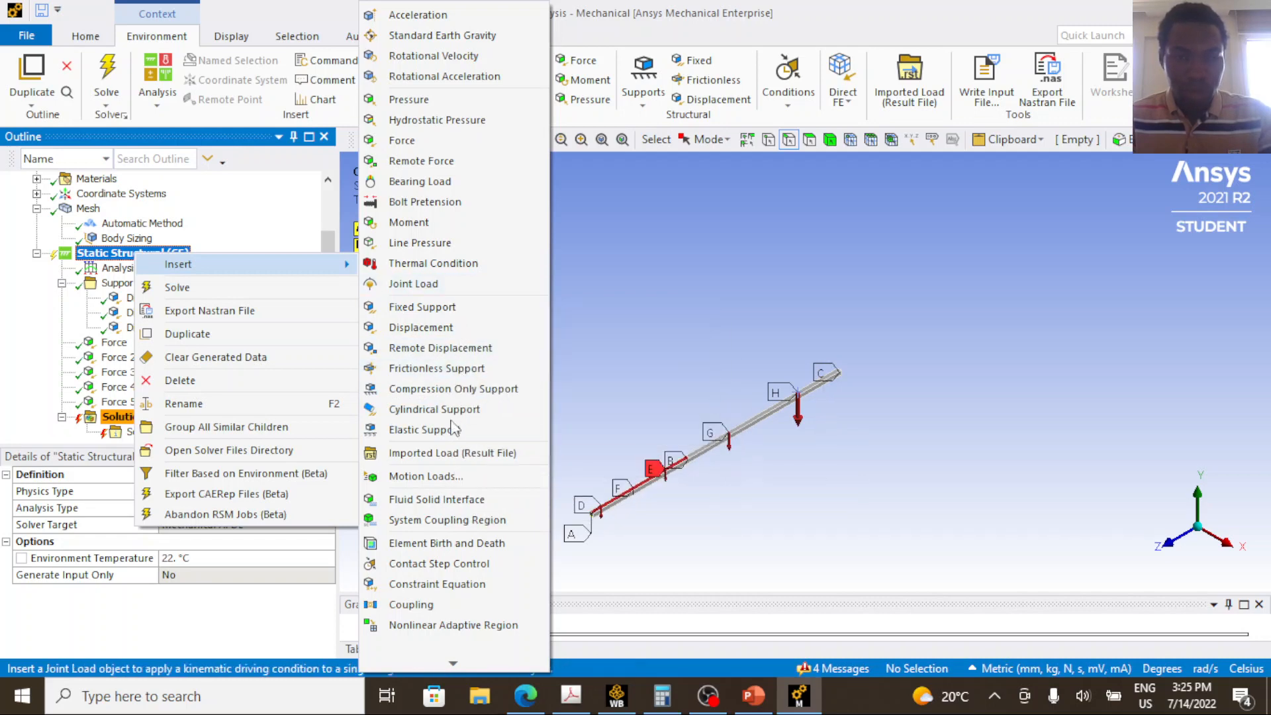
key(Escape)
key(Escape)
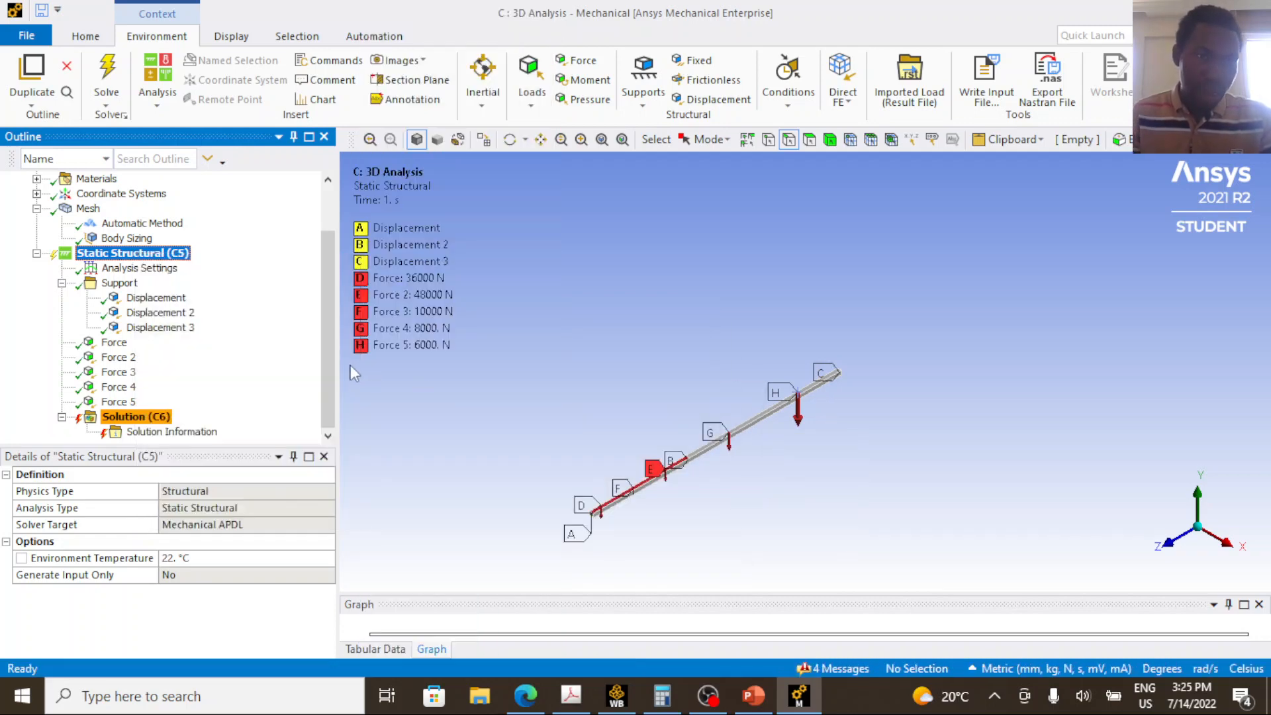
Reopen the solver pivot error and check which degree of freedom it refers to.
click(832, 670)
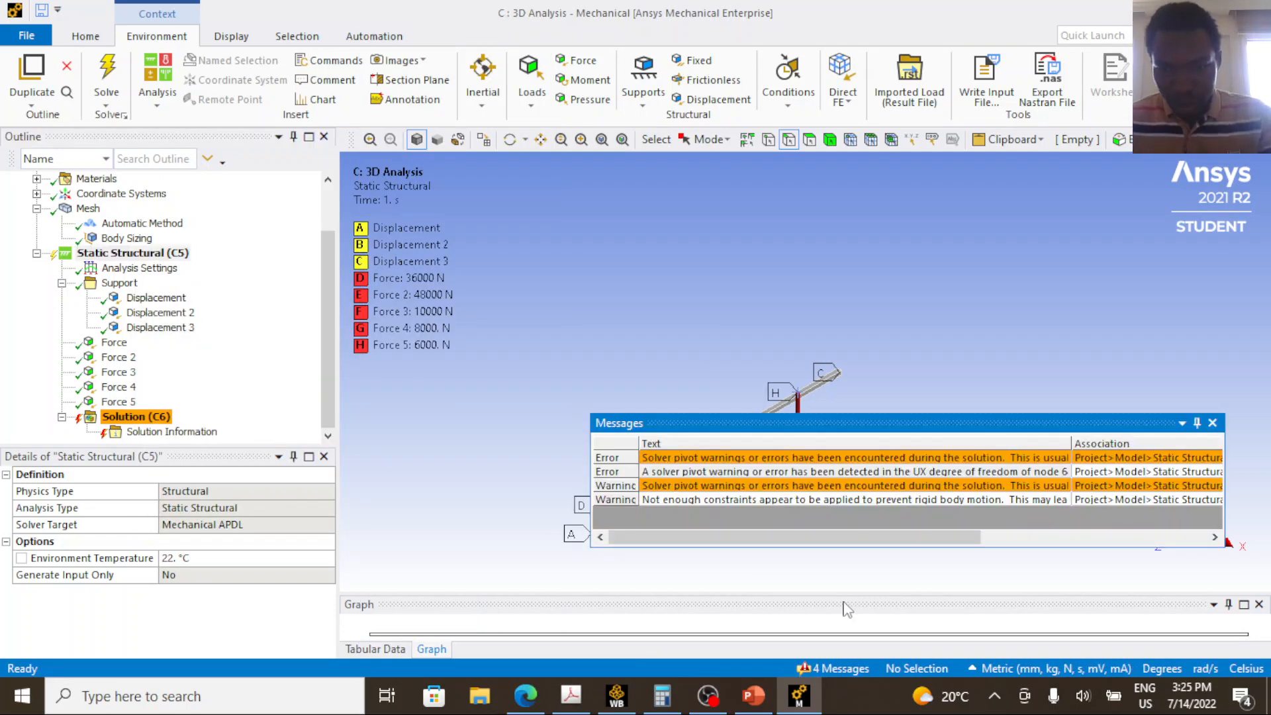
double_click(813, 471)
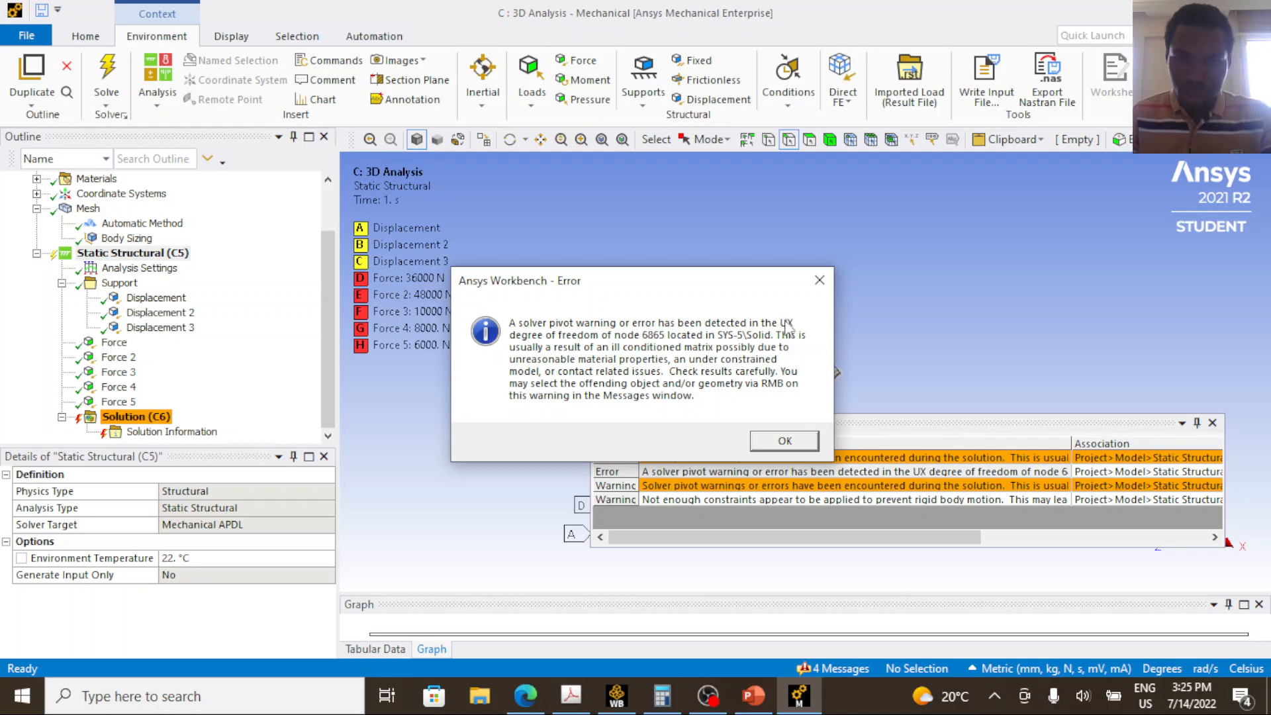
click(820, 280)
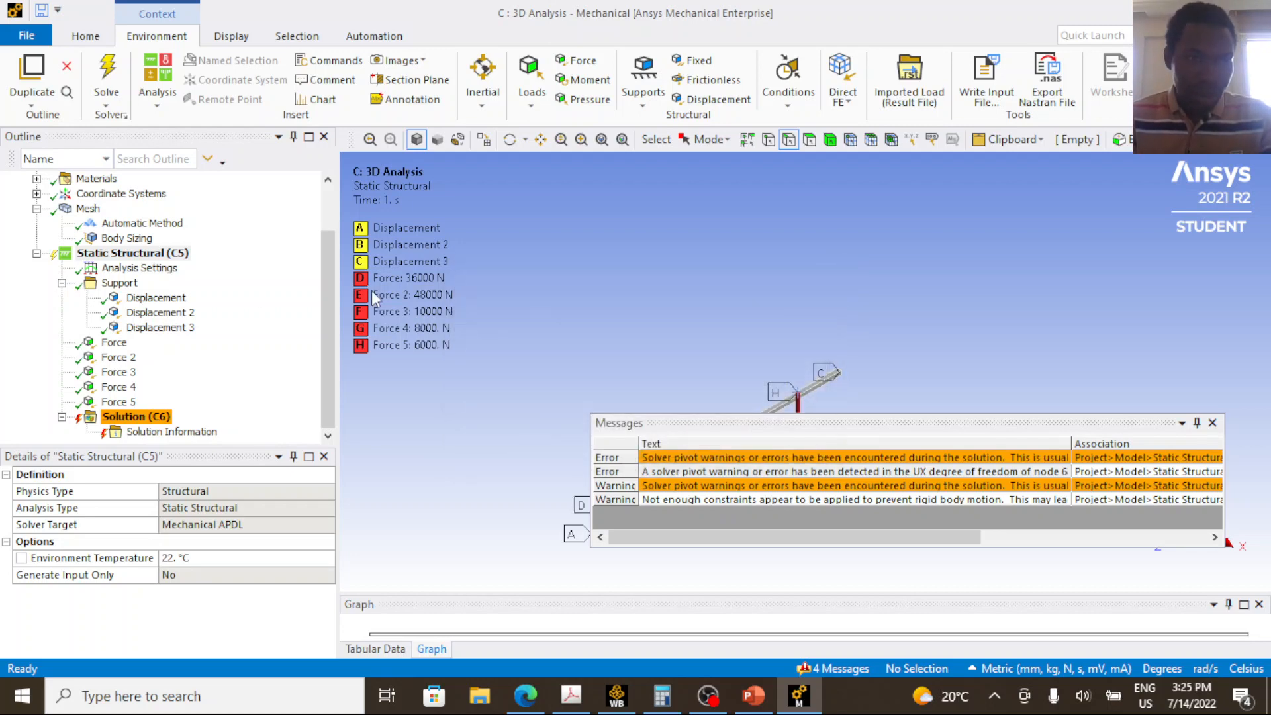
Set the X component of the first Displacement support to 0 mm.
click(139, 299)
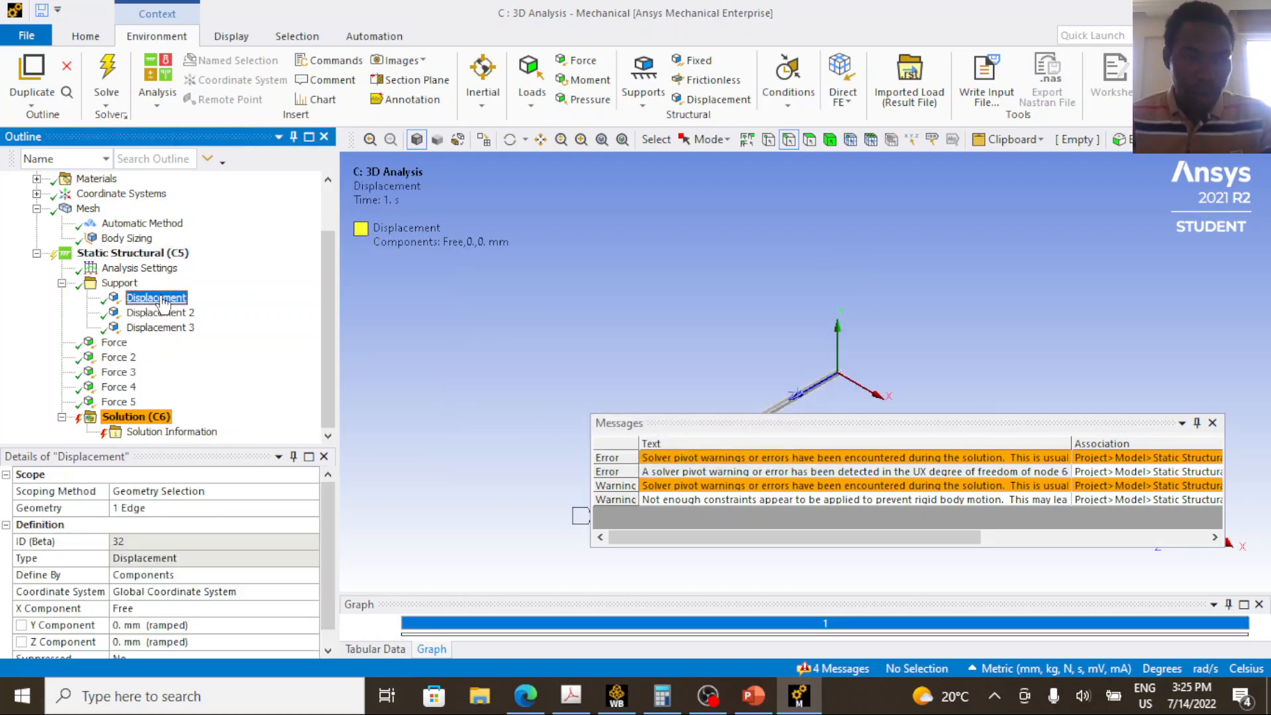
scroll(171, 642, down, 1)
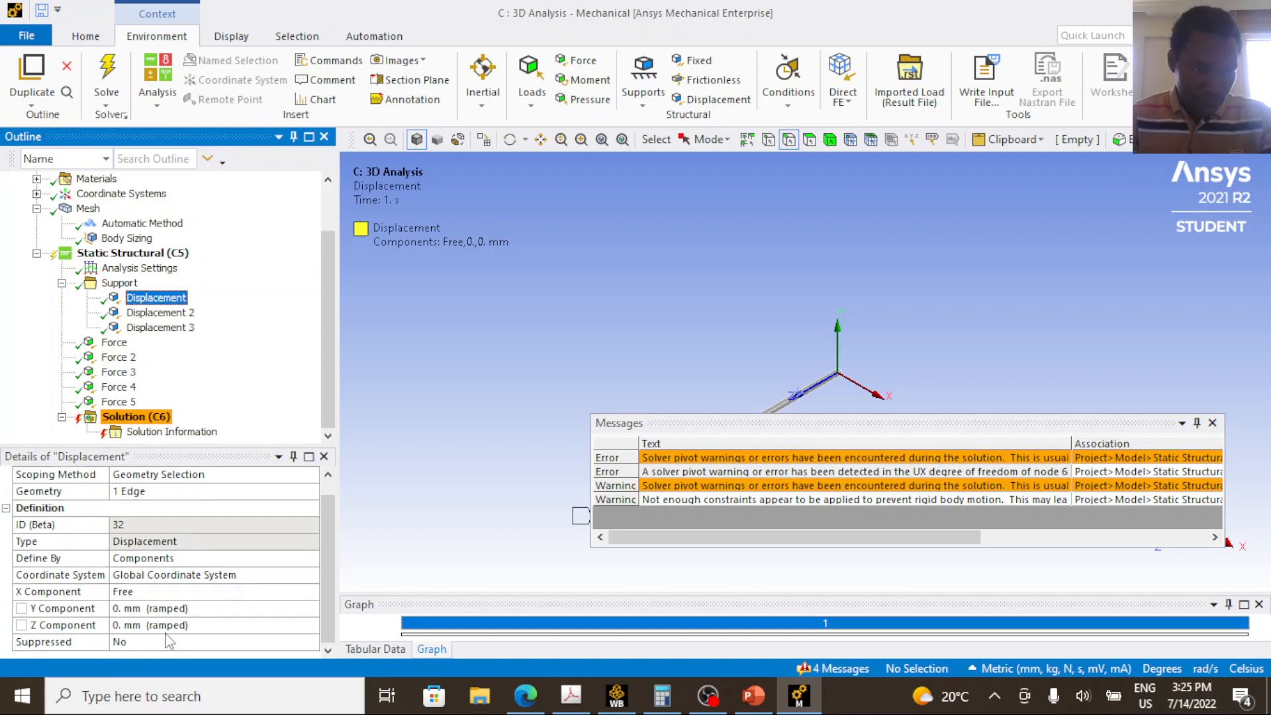
click(162, 593)
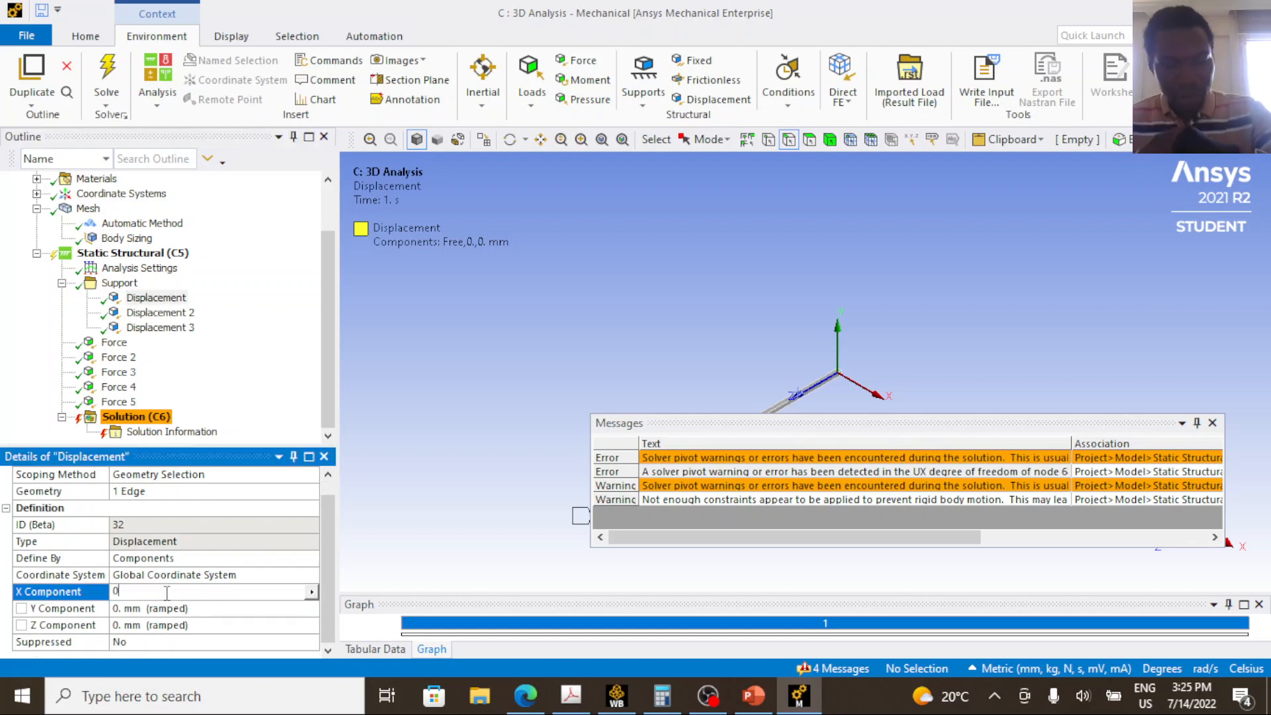
key(Return)
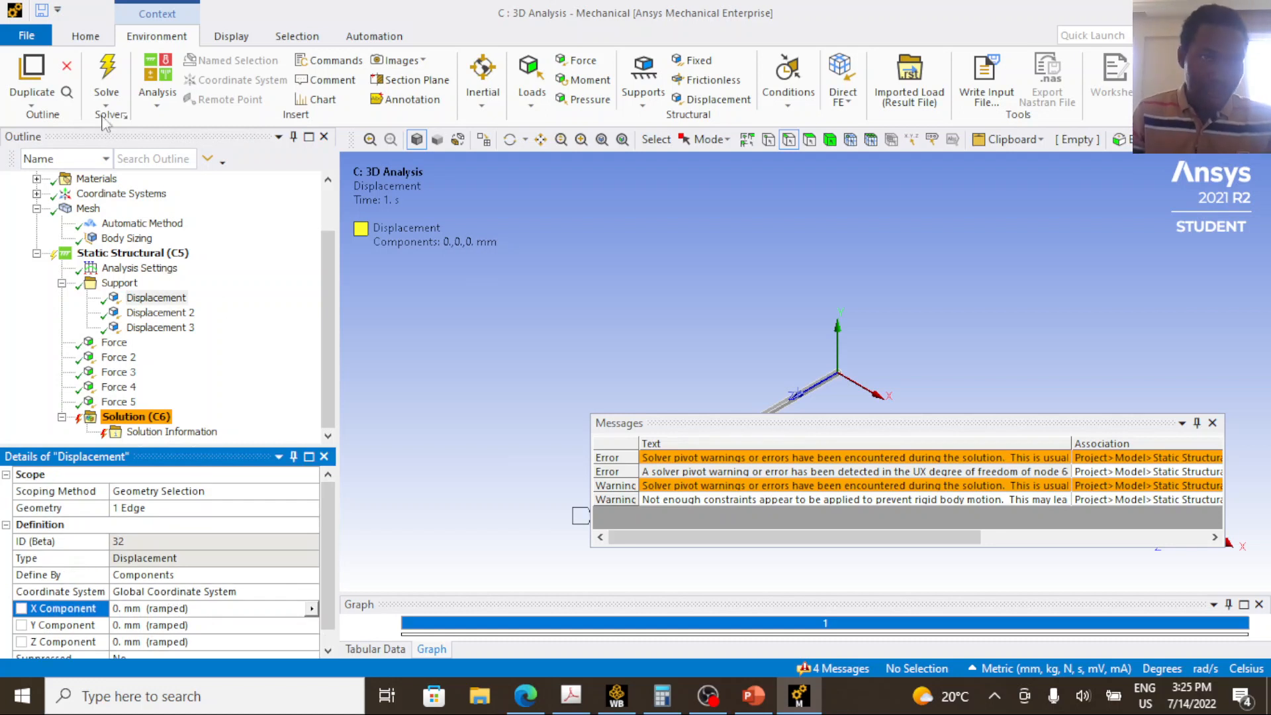
Solve the analysis again and compare the component constraints of Displacement 2 with those of the first Displacement support.
click(109, 67)
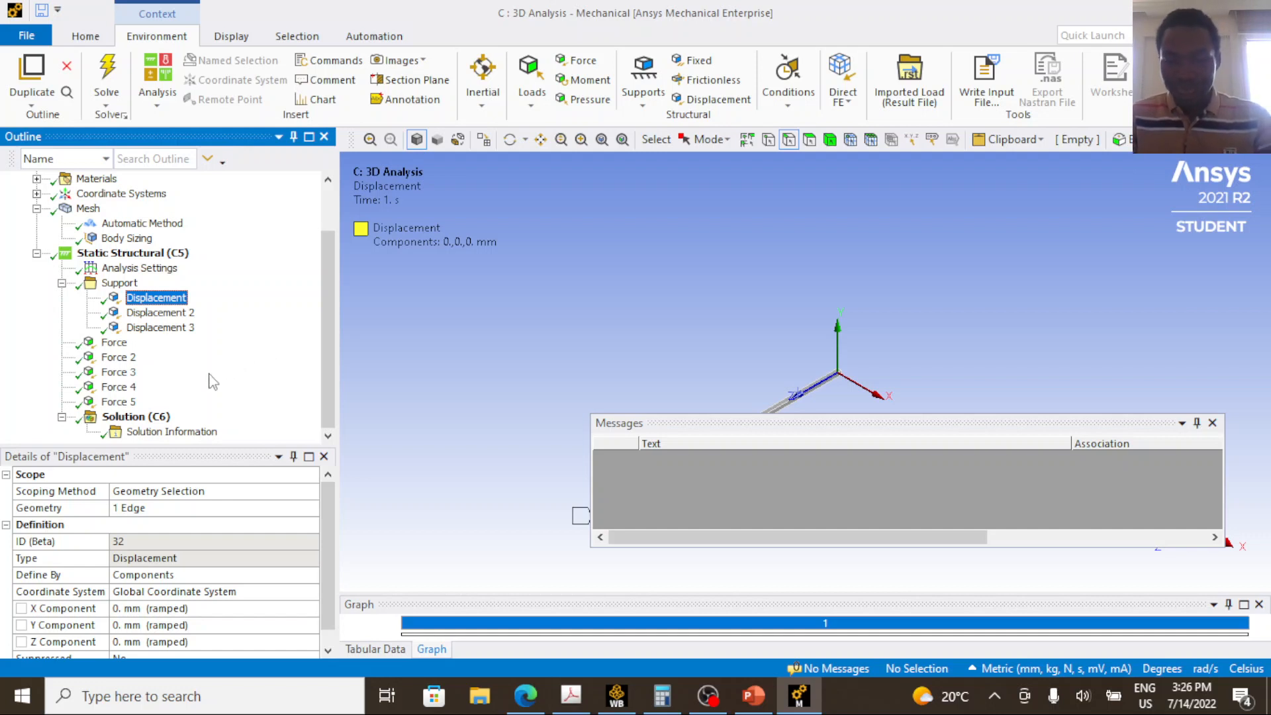
click(156, 313)
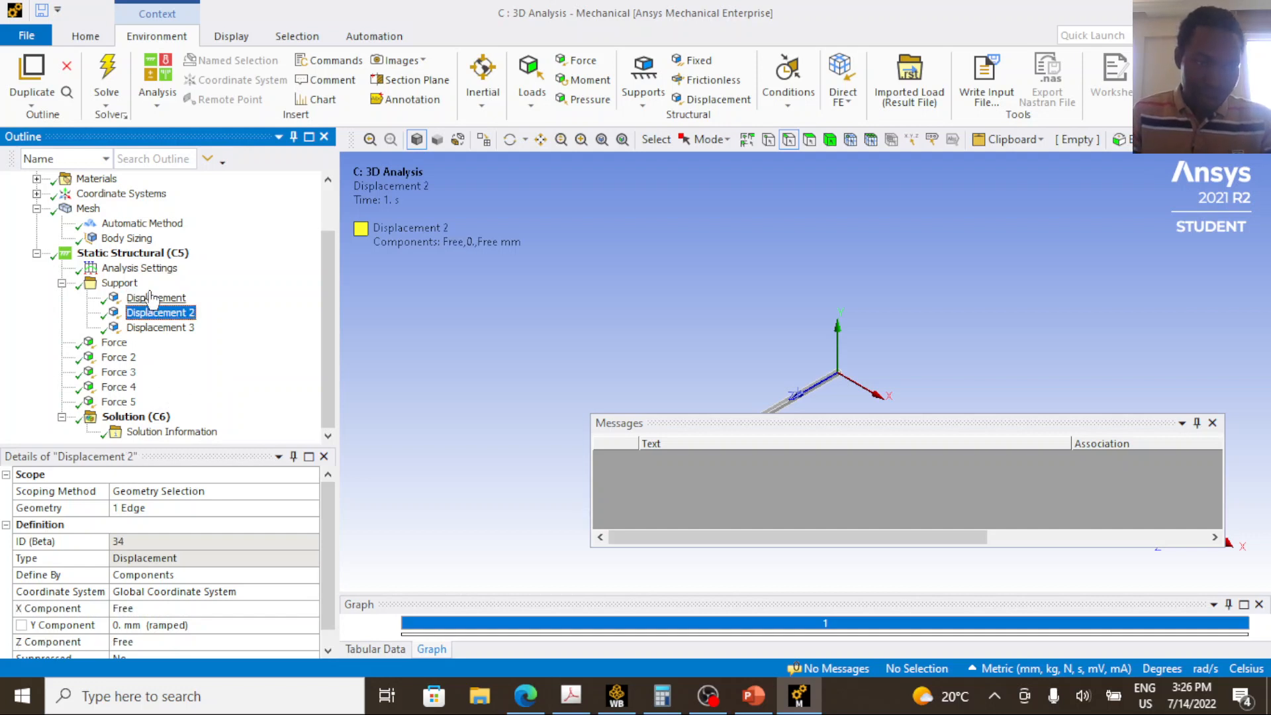
click(153, 299)
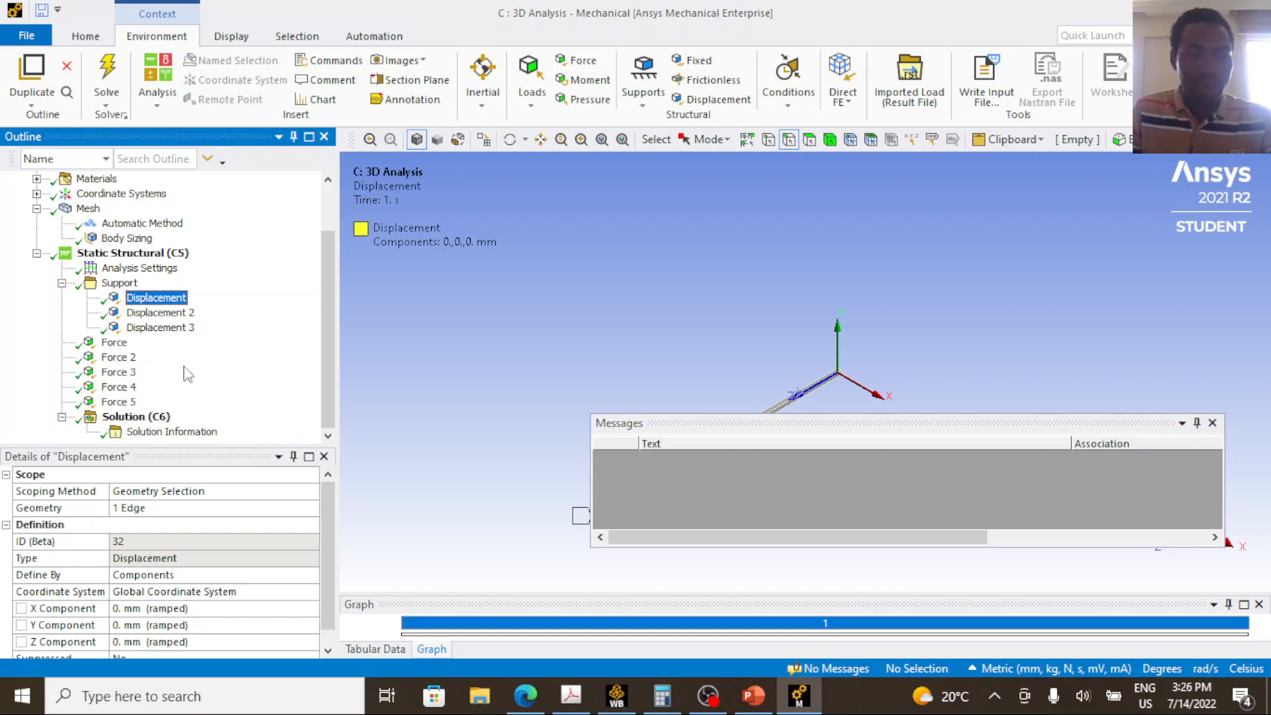
Insert a Directional Deformation result under the solution.
click(149, 418)
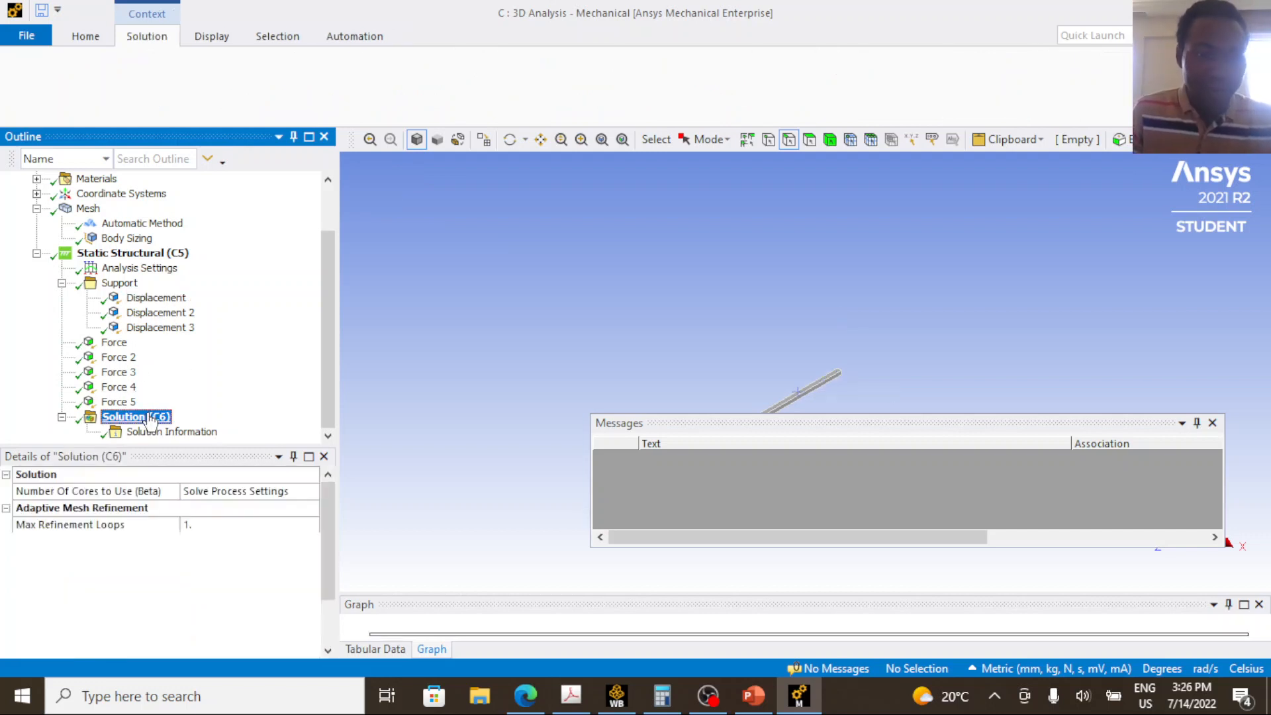
right_click(151, 424)
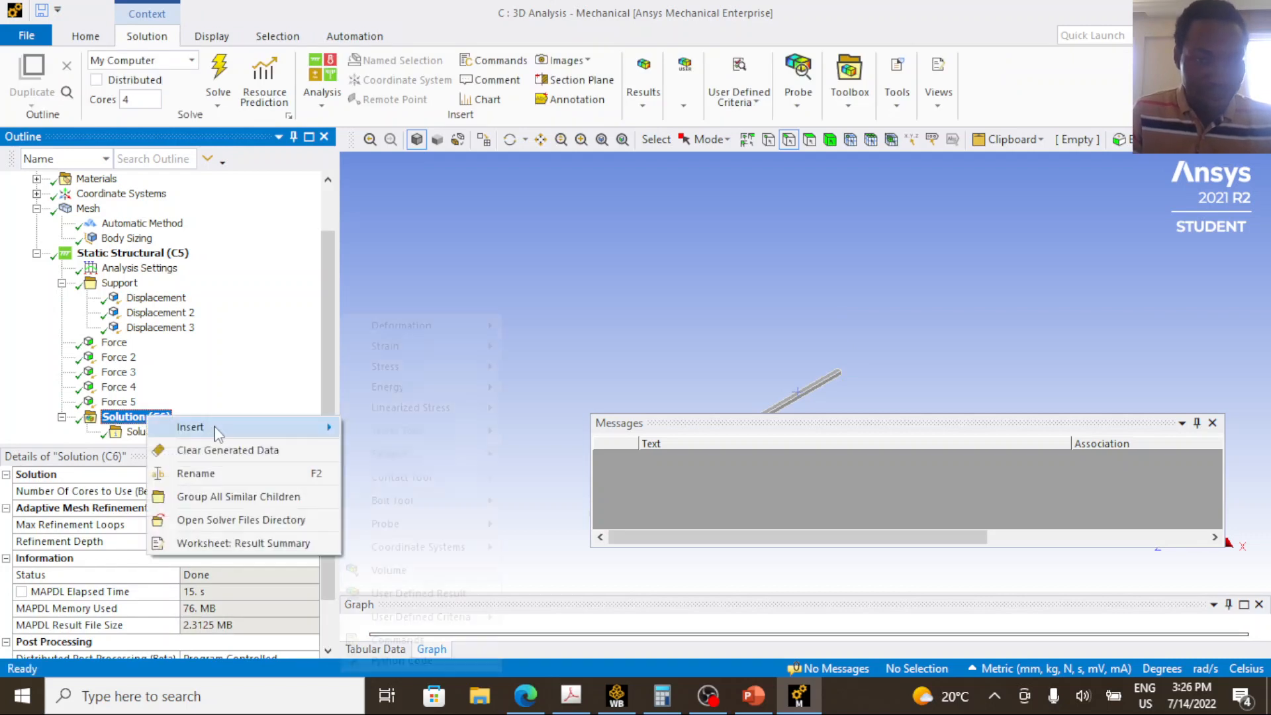
mouse_move(207, 427)
mouse_move(427, 333)
click(543, 348)
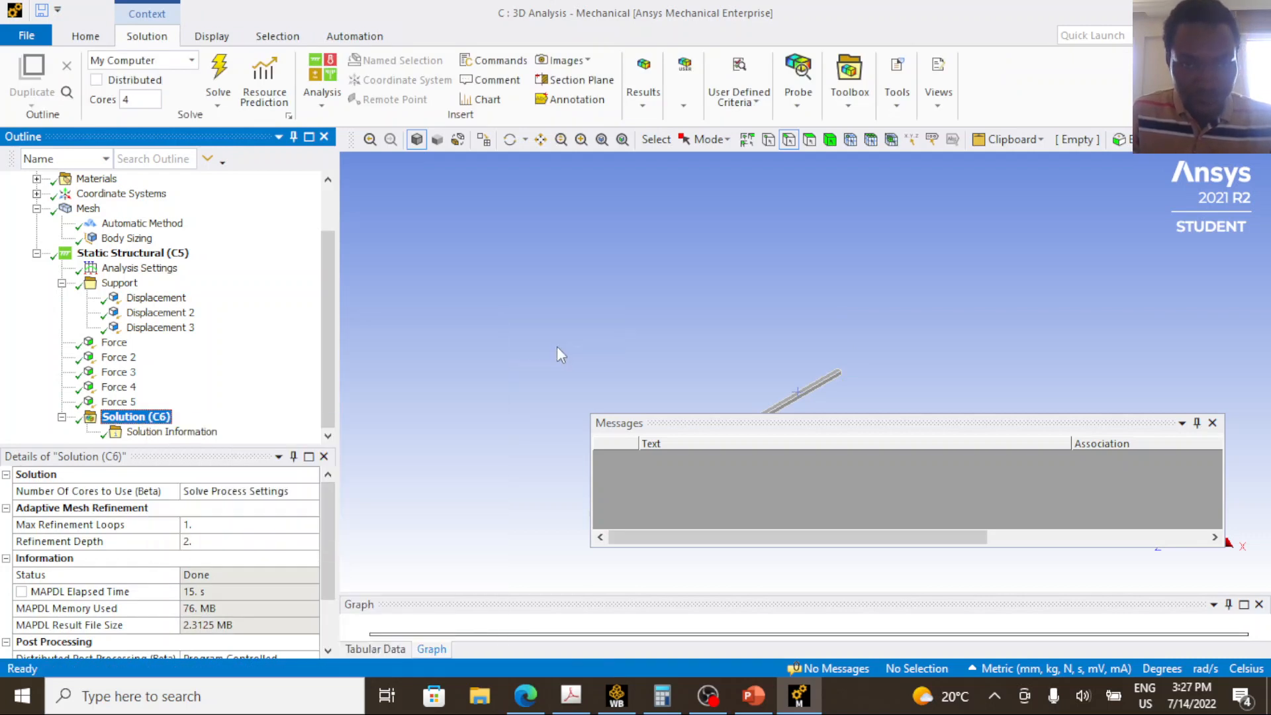
Dismiss the messages window and set the Directional Deformation result's orientation to Y Axis.
click(246, 491)
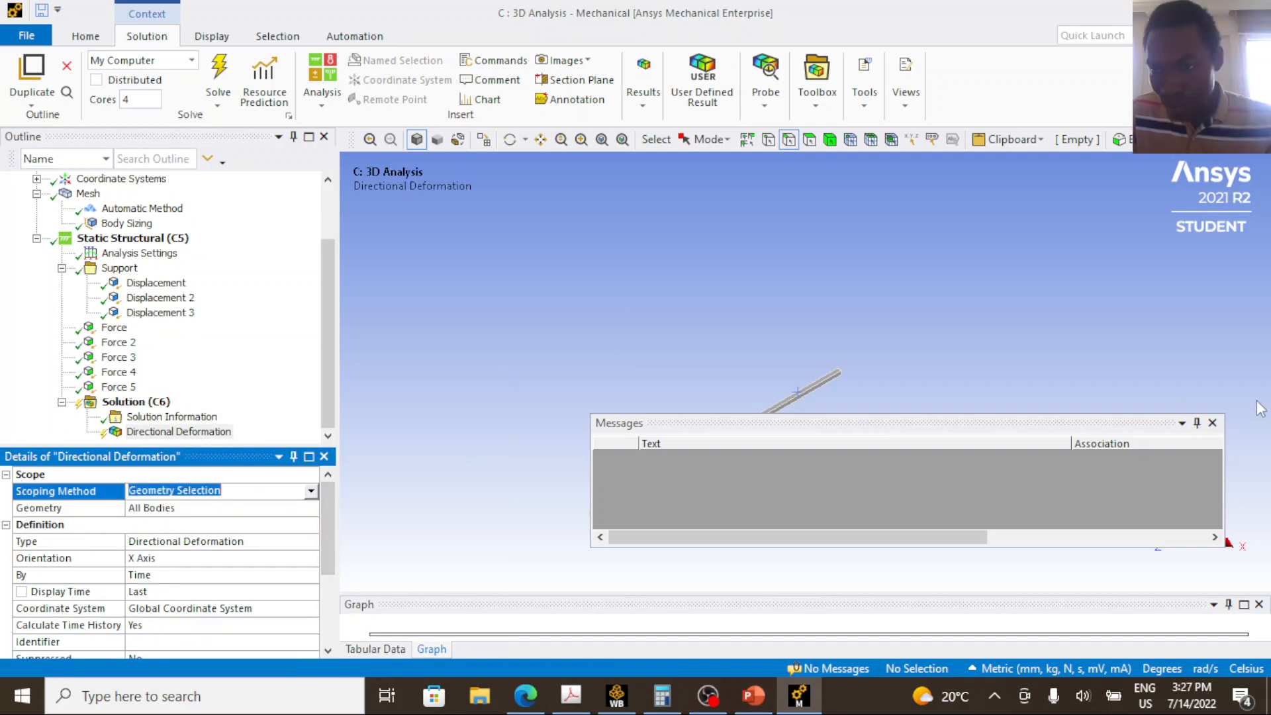
click(1214, 422)
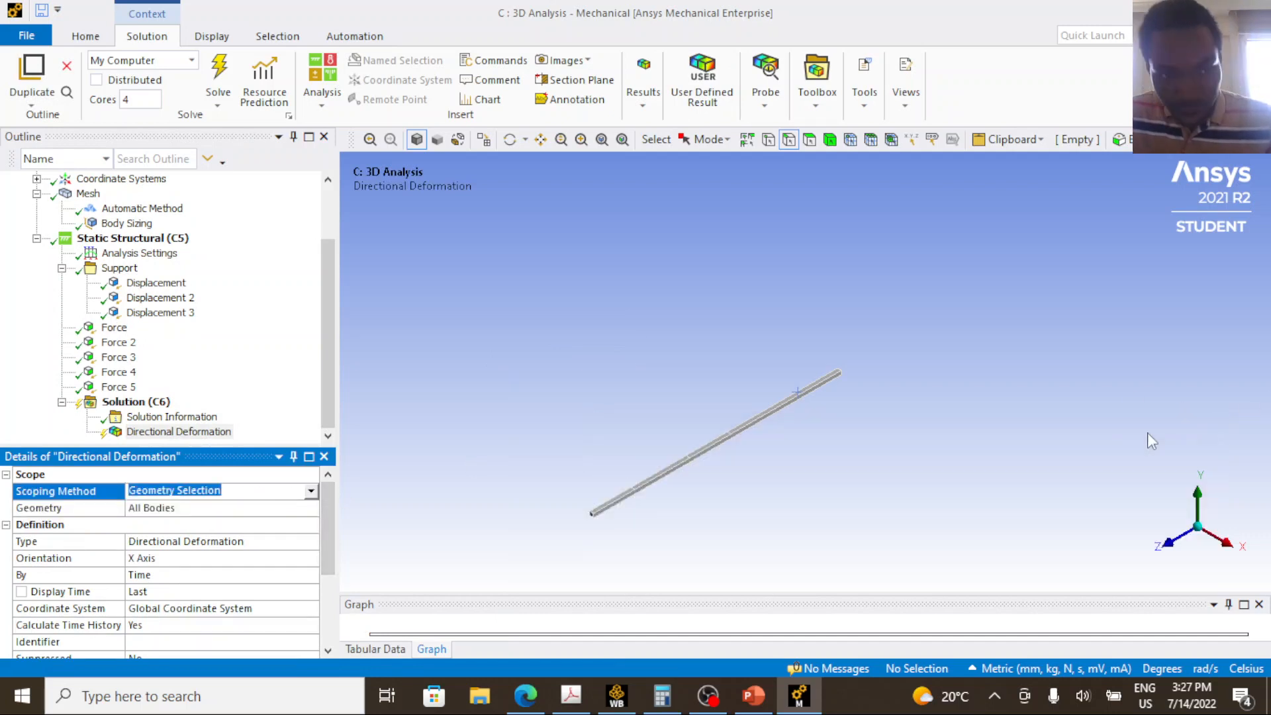
click(212, 516)
click(234, 560)
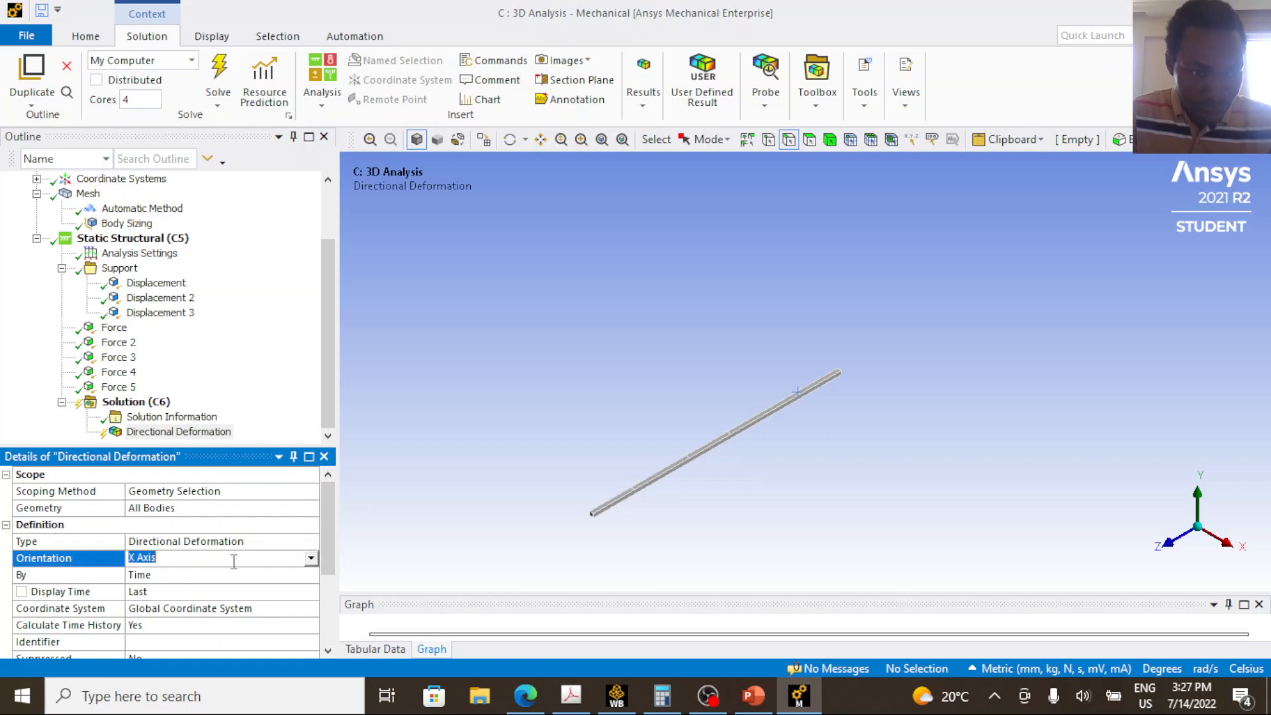
click(311, 558)
click(271, 587)
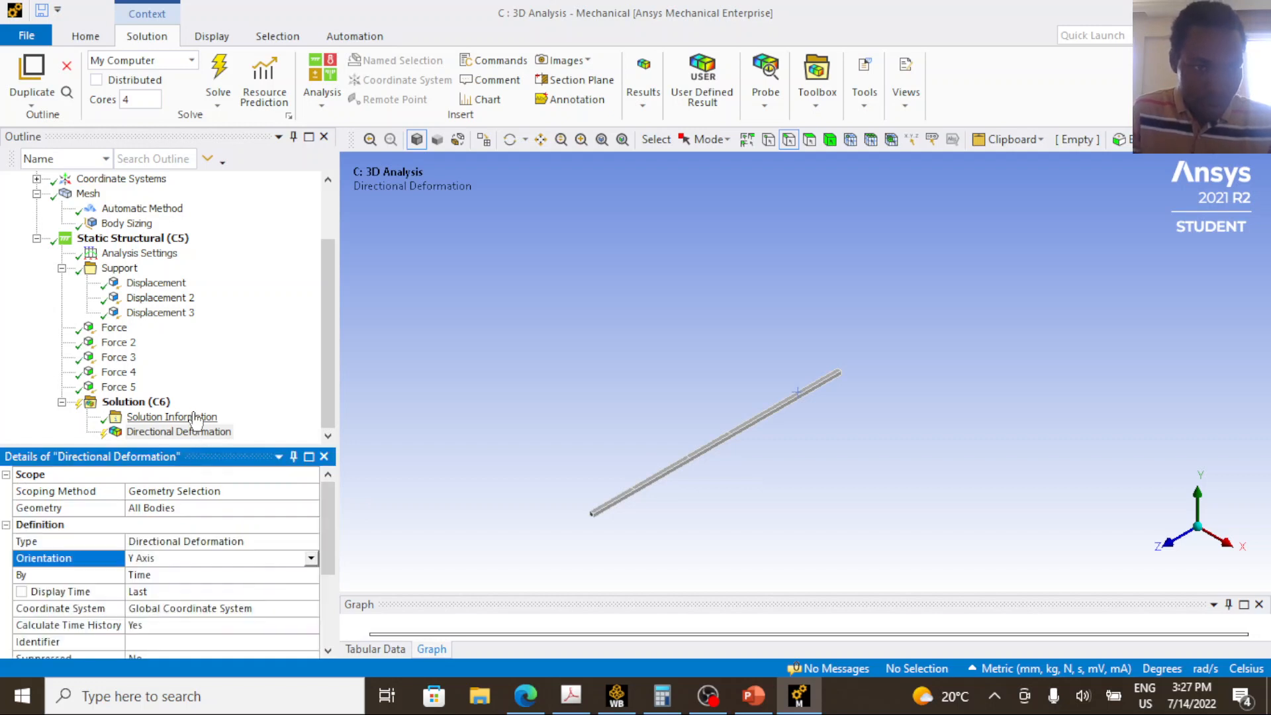
Insert a Force Reaction probe with the Displacement support as its boundary condition, and check that support's location on the beam.
right_click(156, 402)
mouse_move(227, 412)
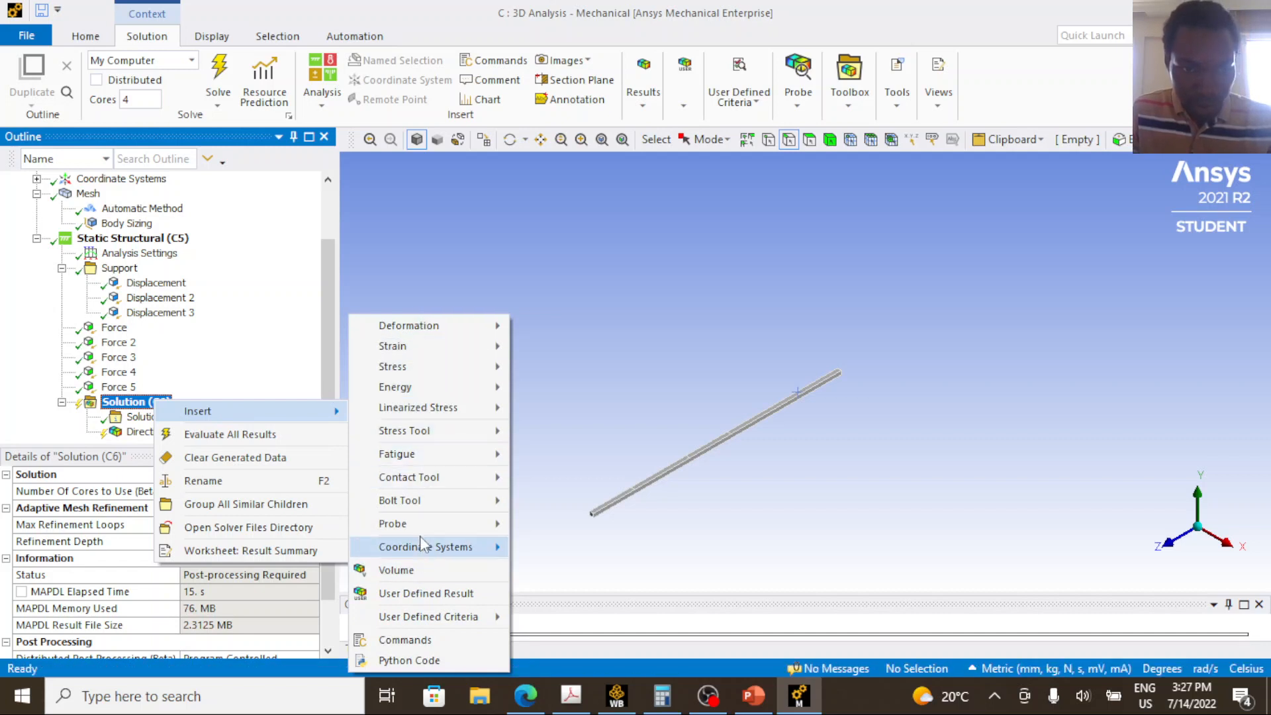
mouse_move(451, 523)
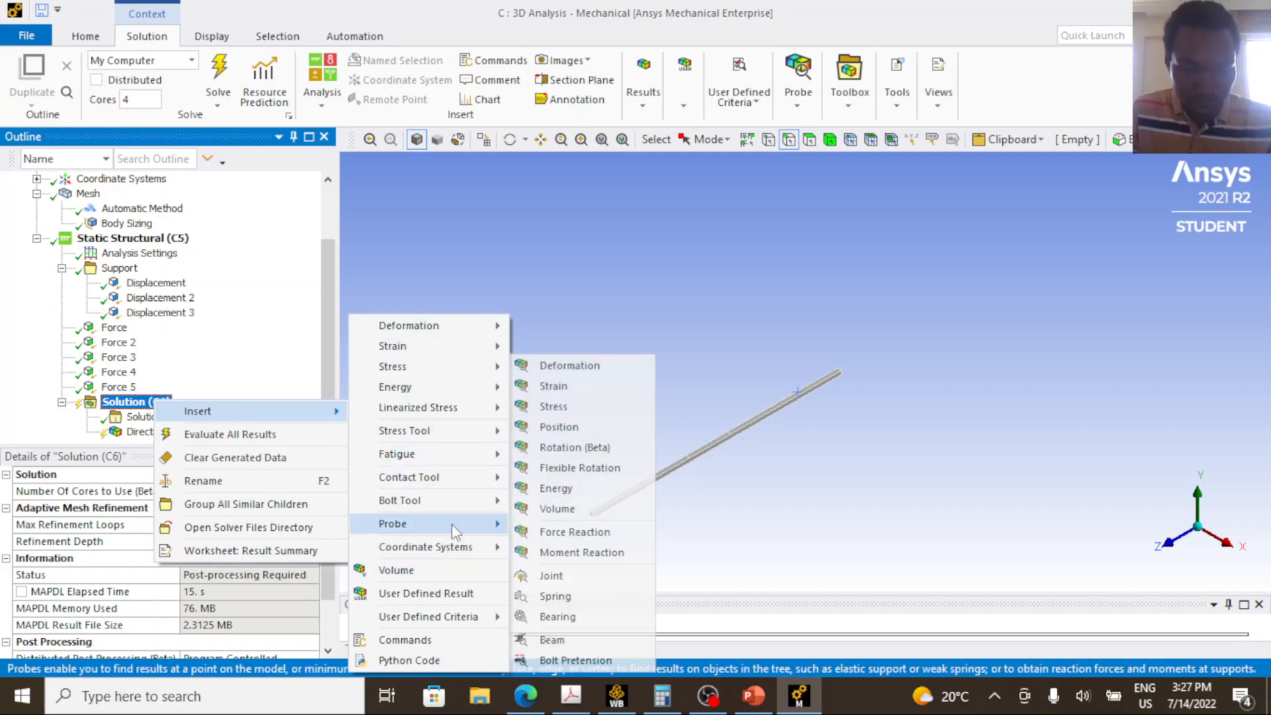
click(559, 536)
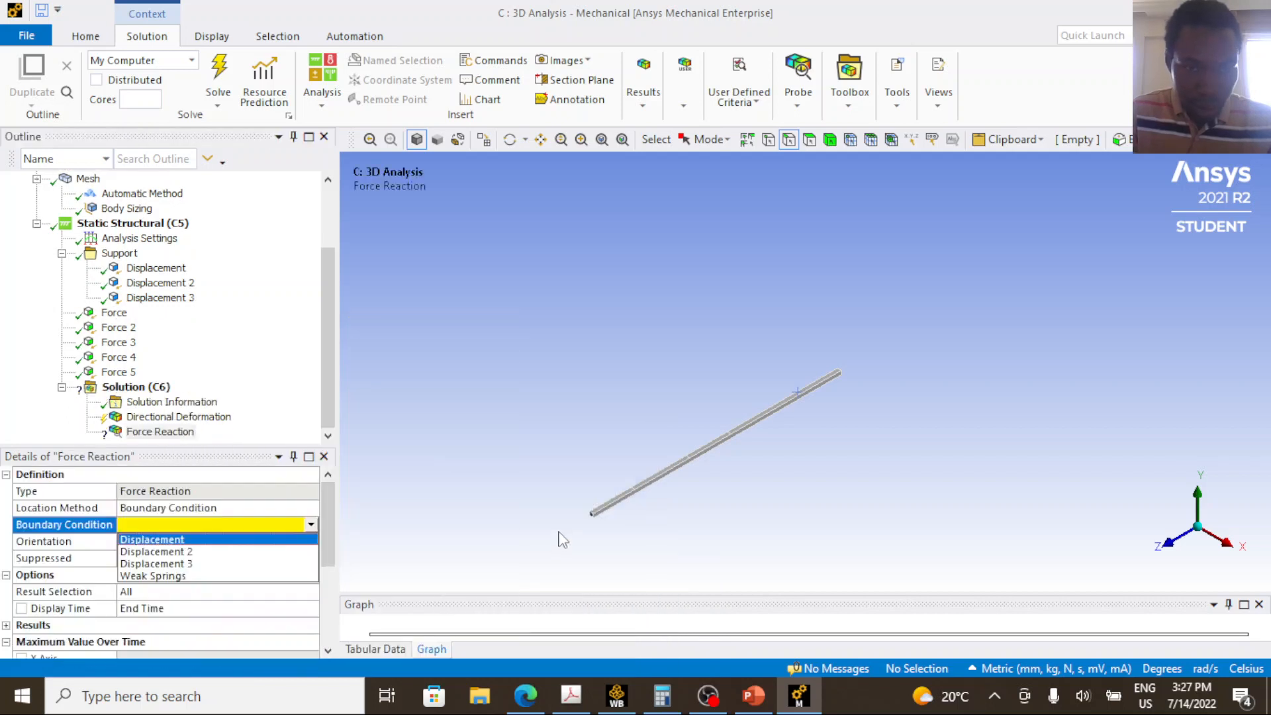
click(210, 539)
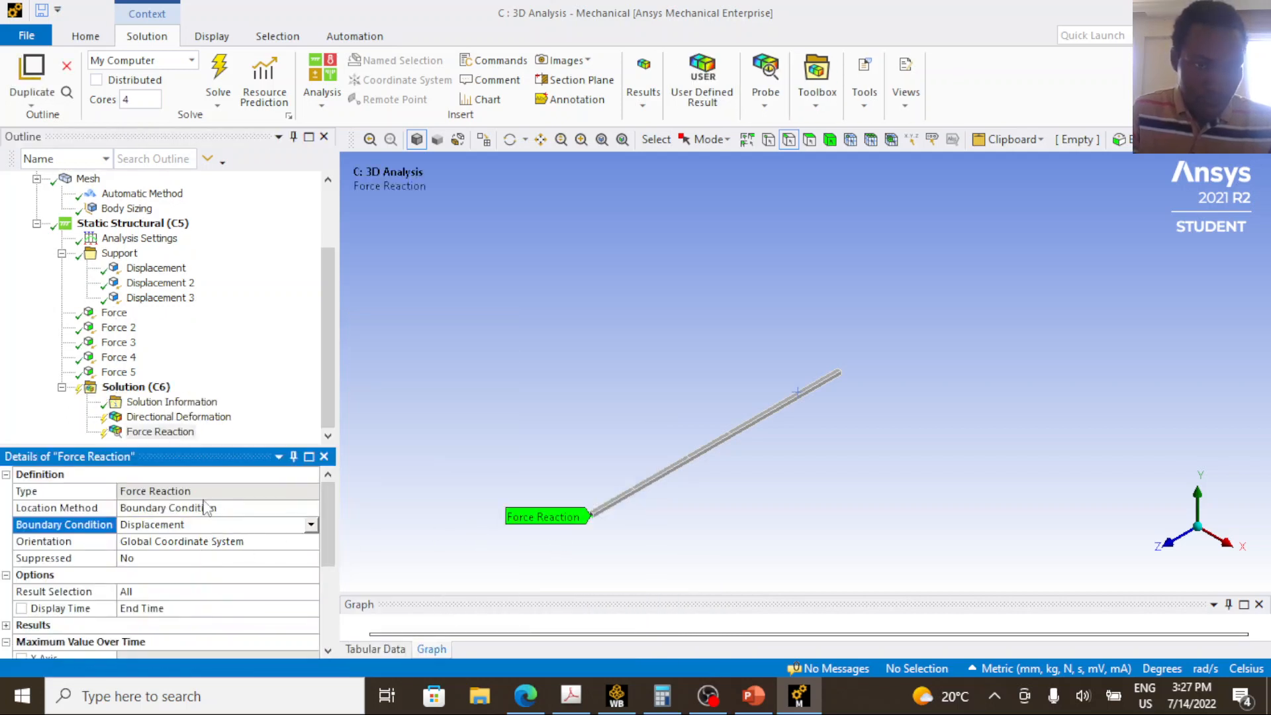
click(156, 268)
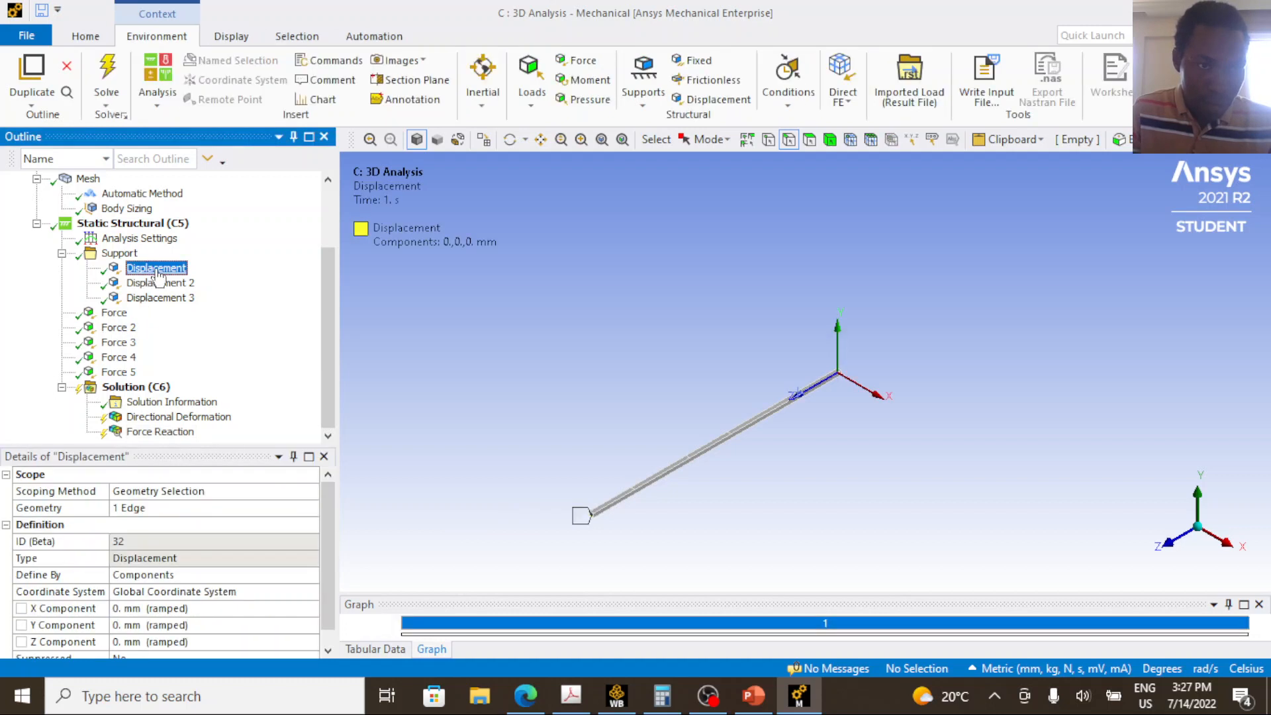
Duplicate the Force Reaction probe and set the copy's boundary condition to Displacement 2.
click(159, 432)
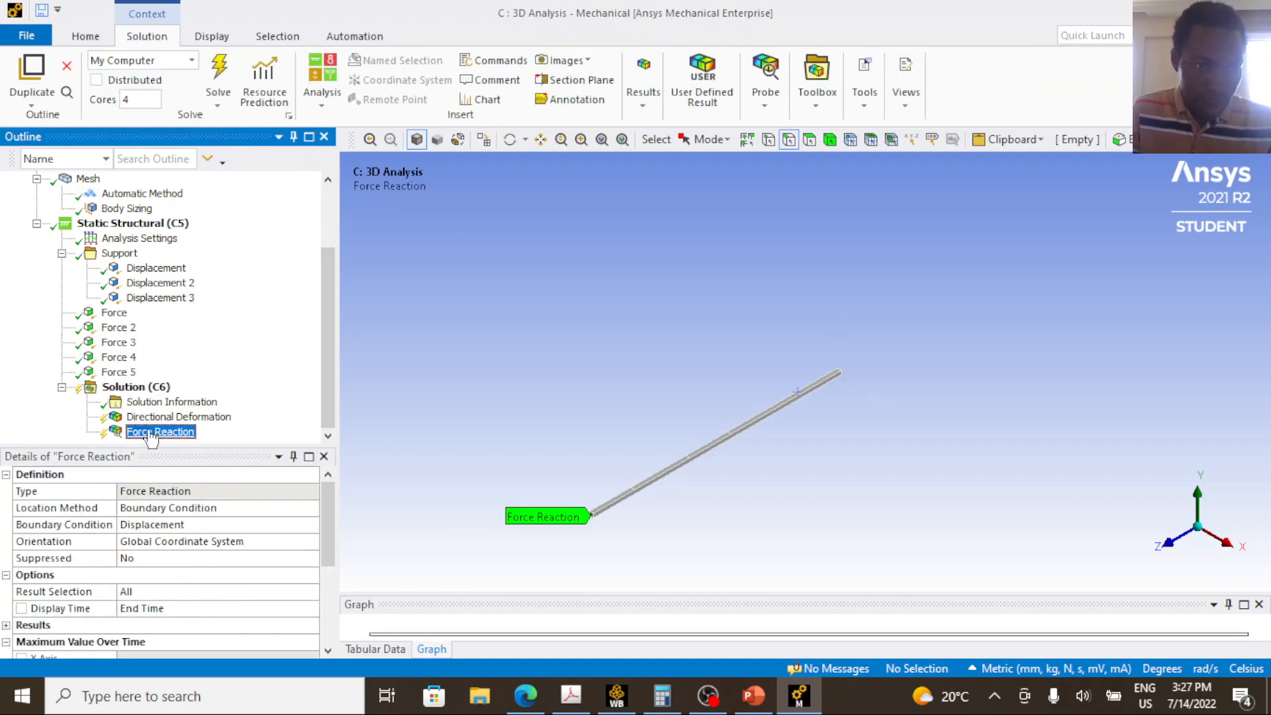
right_click(157, 434)
click(219, 237)
click(187, 526)
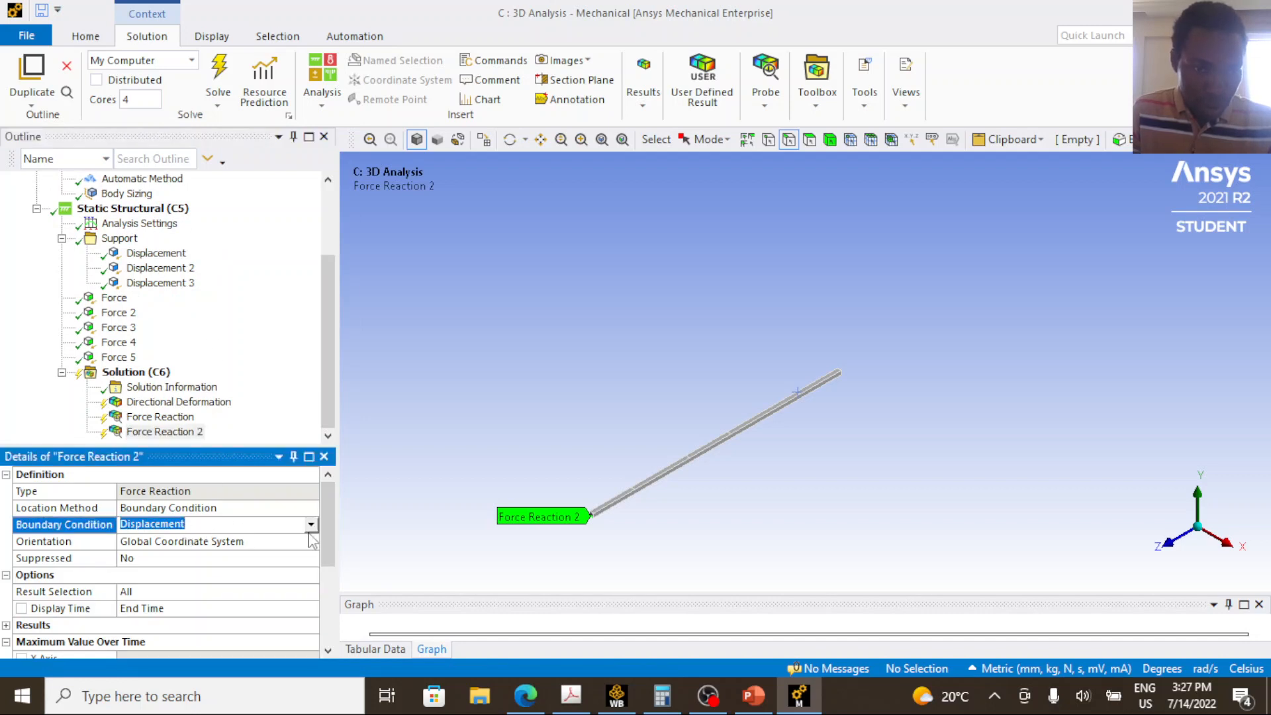
click(310, 525)
click(239, 558)
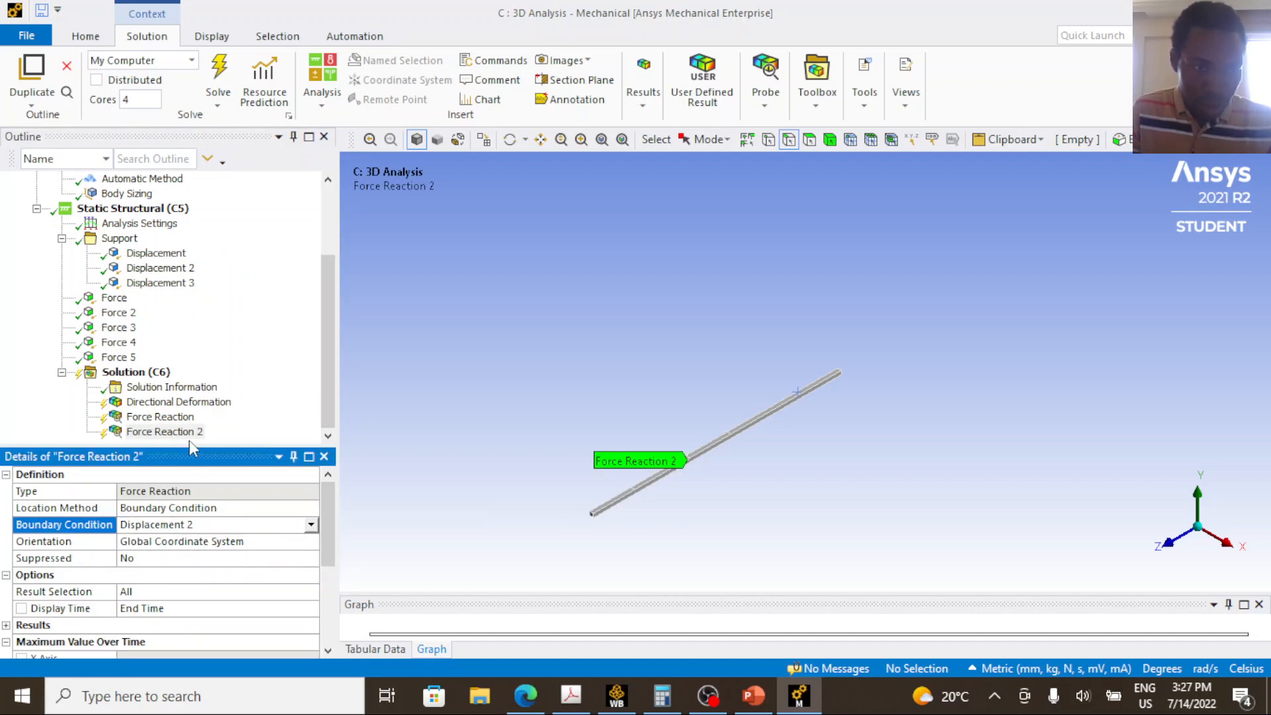
Duplicate the Force Reaction 2 probe twice and set the last copy's boundary condition to Displacement 3.
right_click(192, 433)
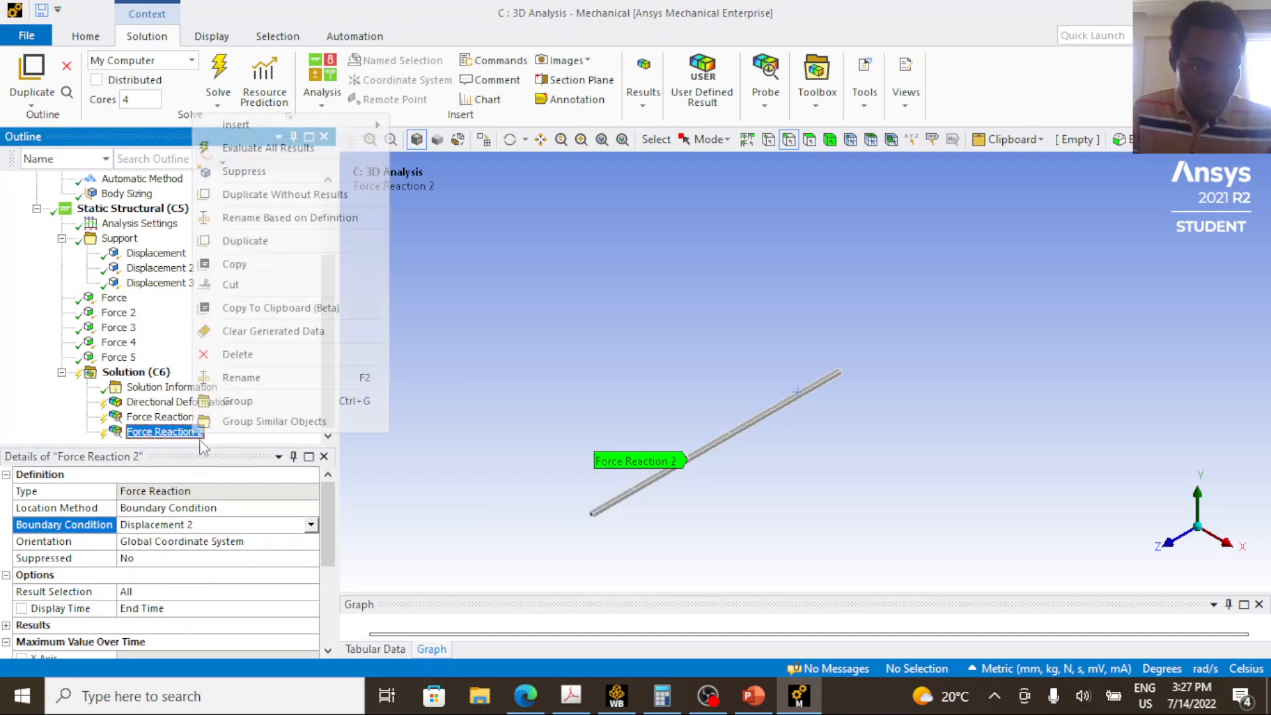
click(275, 254)
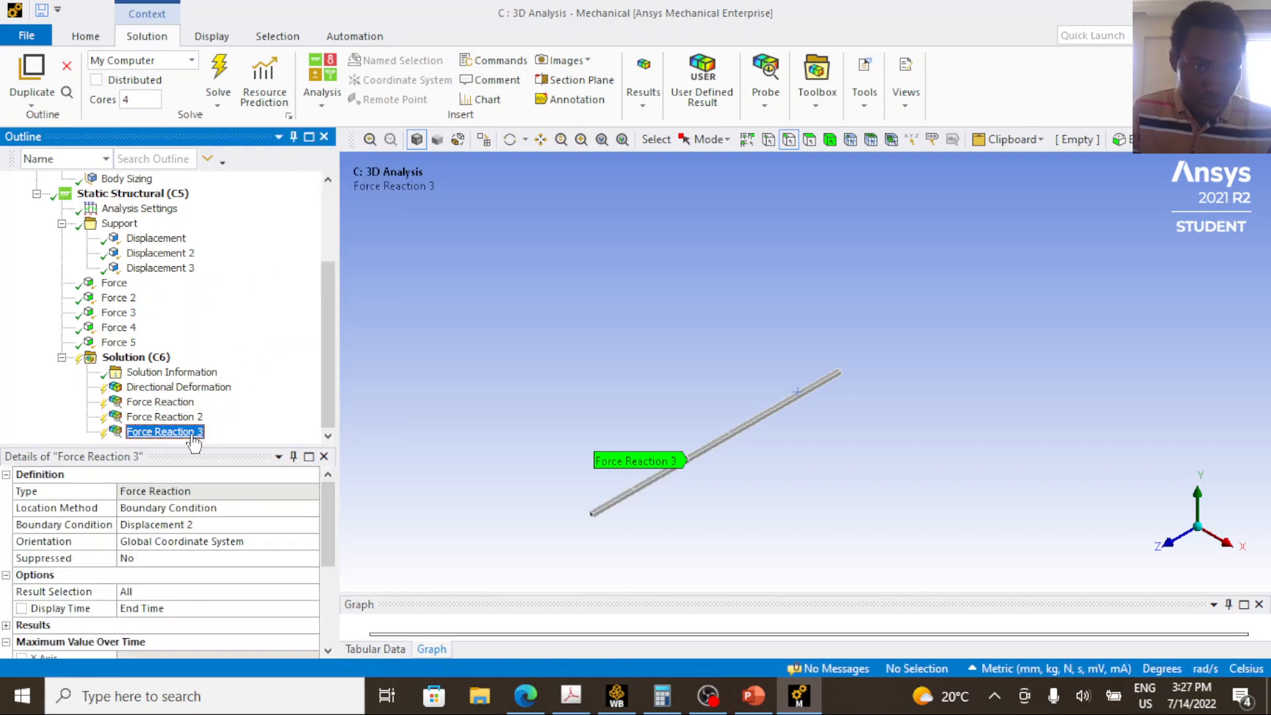
right_click(191, 435)
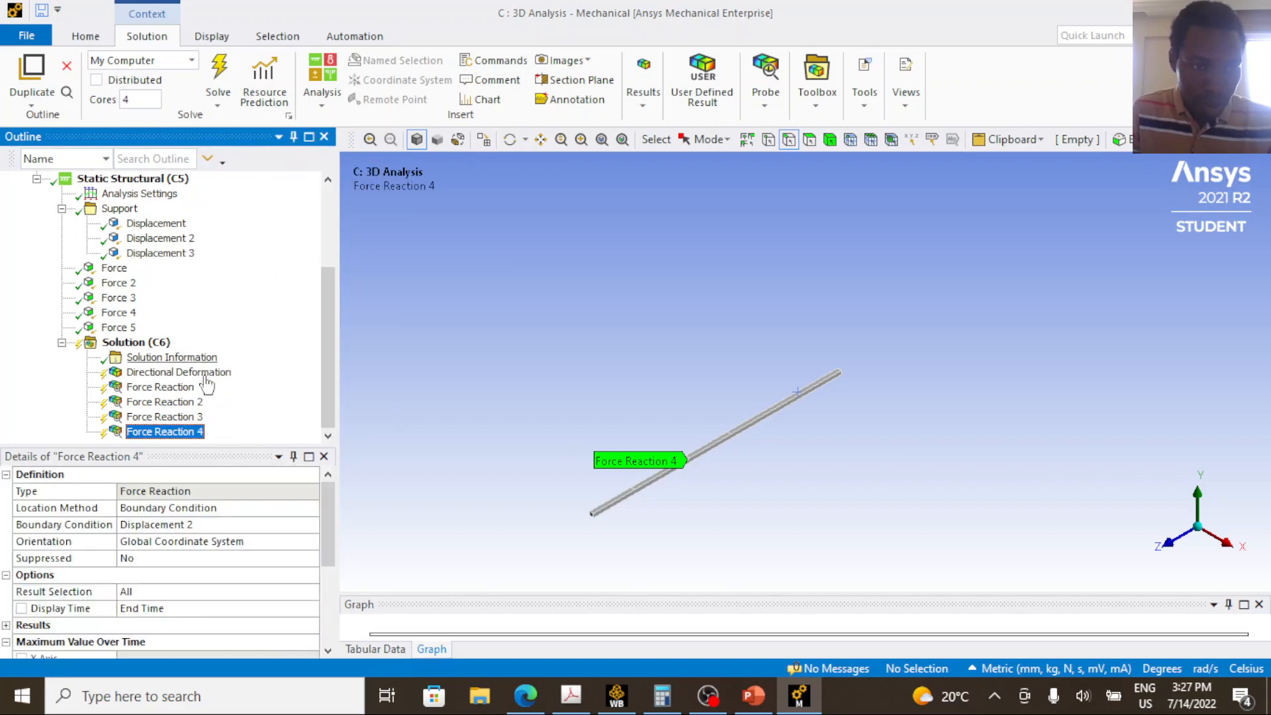
click(214, 523)
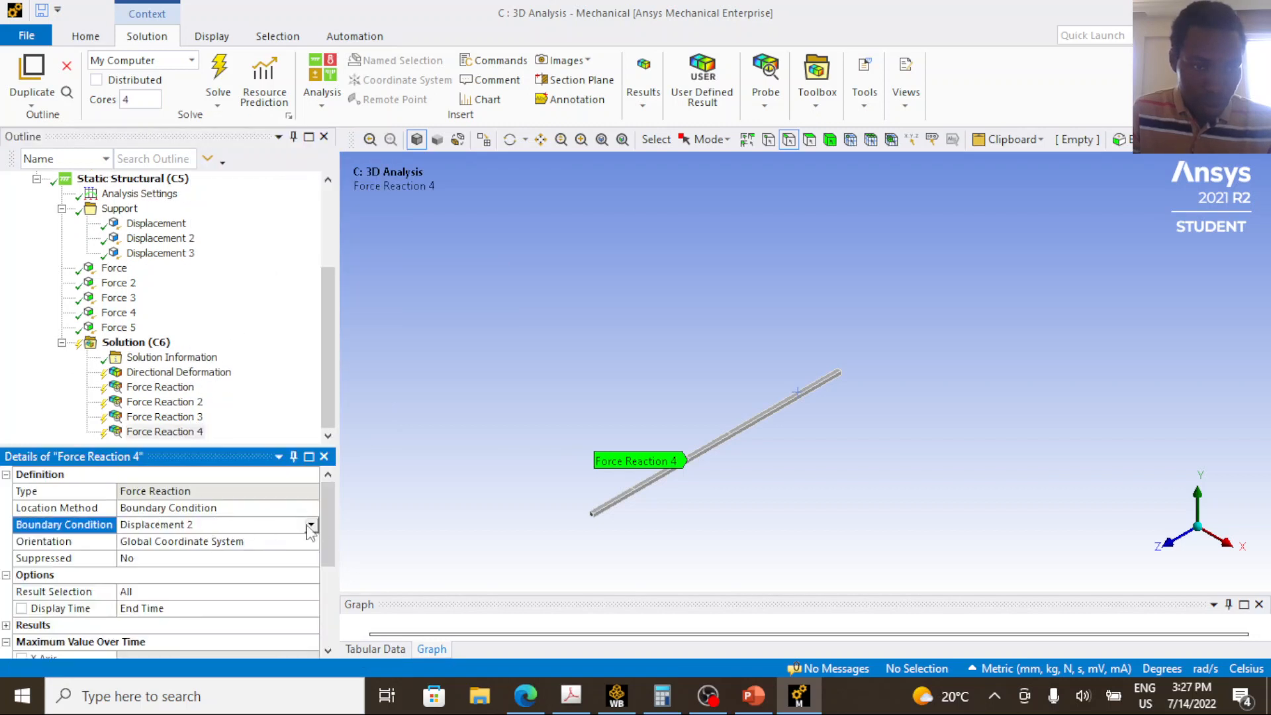
click(311, 524)
click(233, 561)
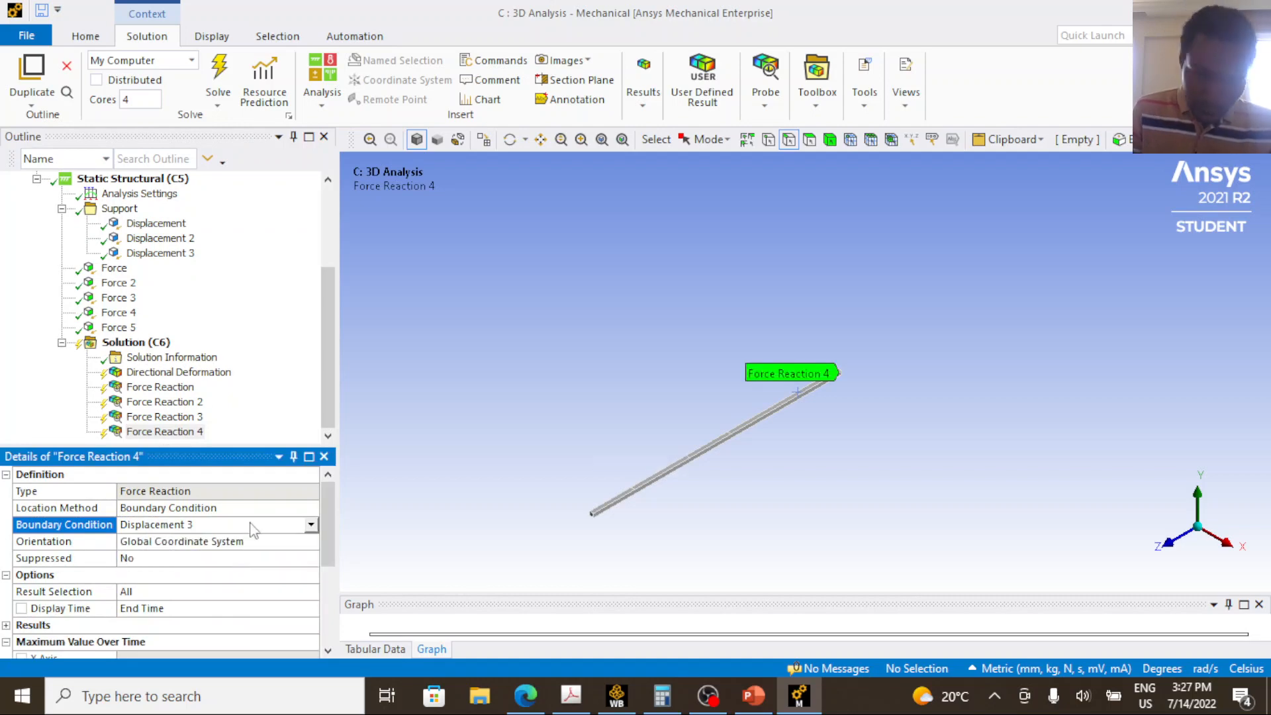
Switch to PowerPoint and circle support C and its 4.0 mm settlement on the beam problem slide.
click(754, 696)
mouse_move(570, 535)
mouse_down()
mouse_move(619, 539)
mouse_move(629, 498)
mouse_move(561, 530)
mouse_move(571, 538)
mouse_up()
mouse_move(660, 430)
mouse_down()
mouse_move(682, 400)
mouse_move(659, 423)
mouse_up()
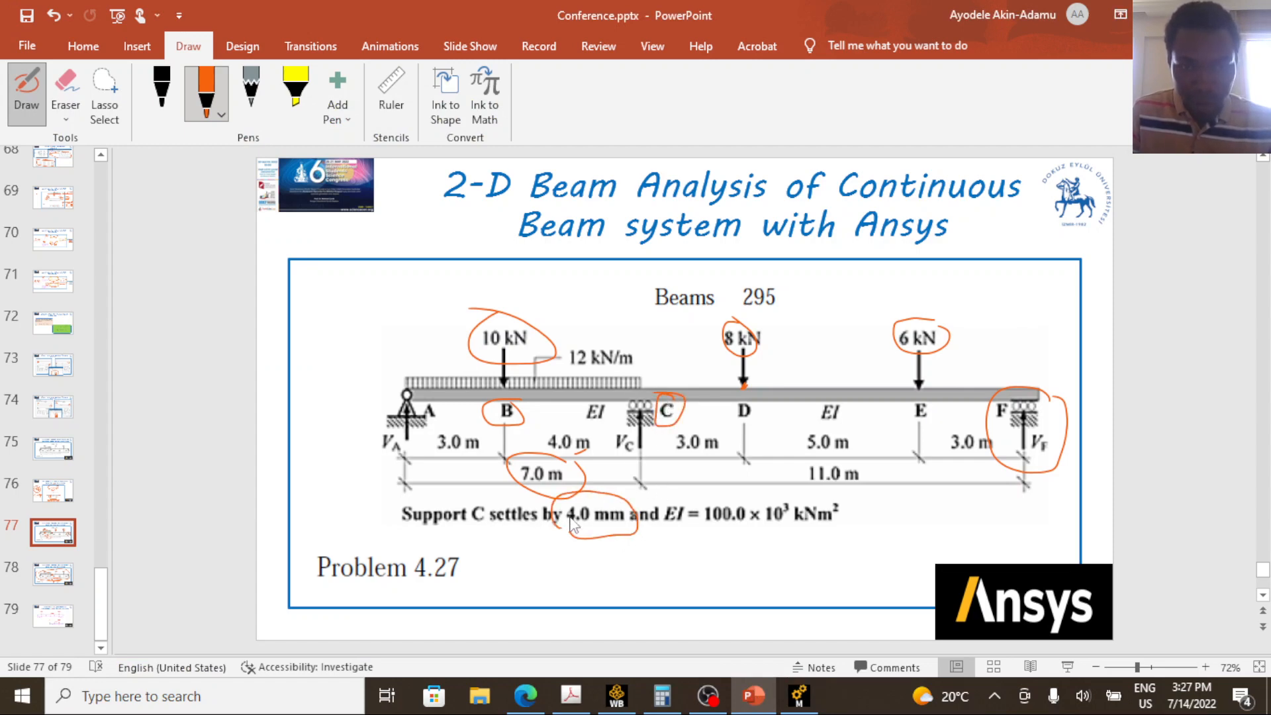
Switch back to Ansys Mechanical, set Displacement 2's Y component to -4 mm, and solve the analysis.
click(799, 695)
click(158, 238)
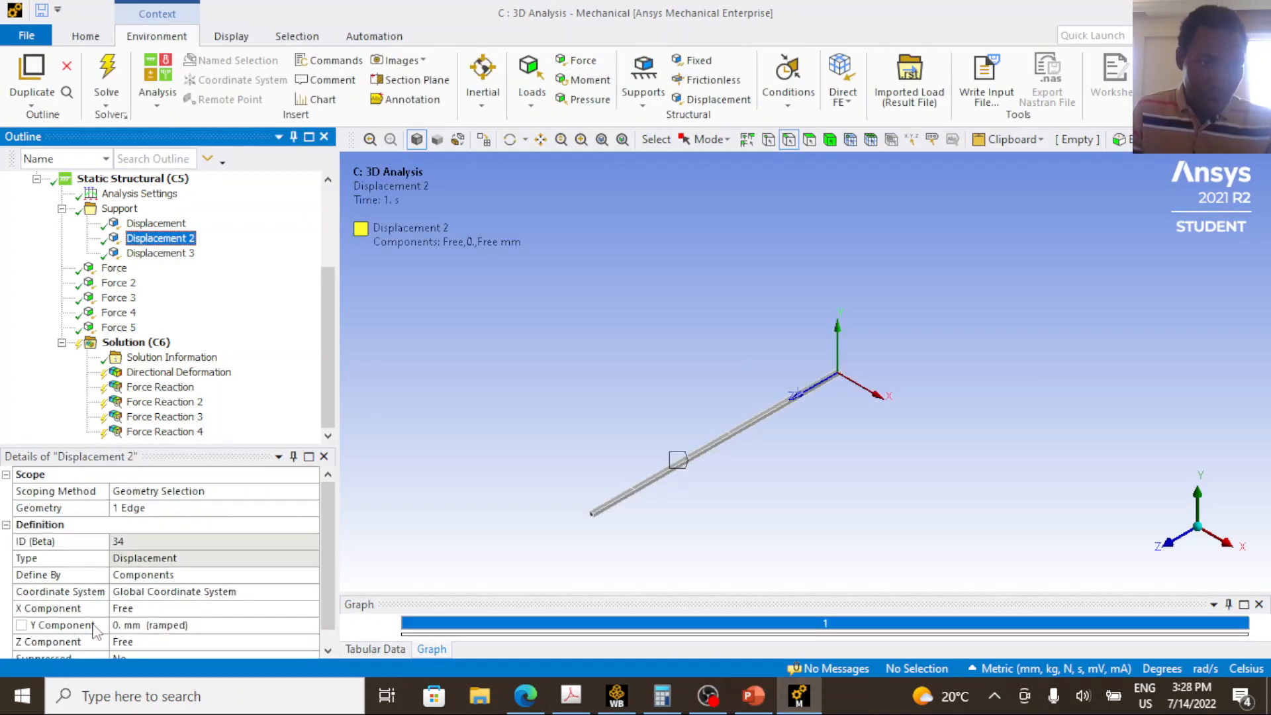
click(144, 625)
text(-)
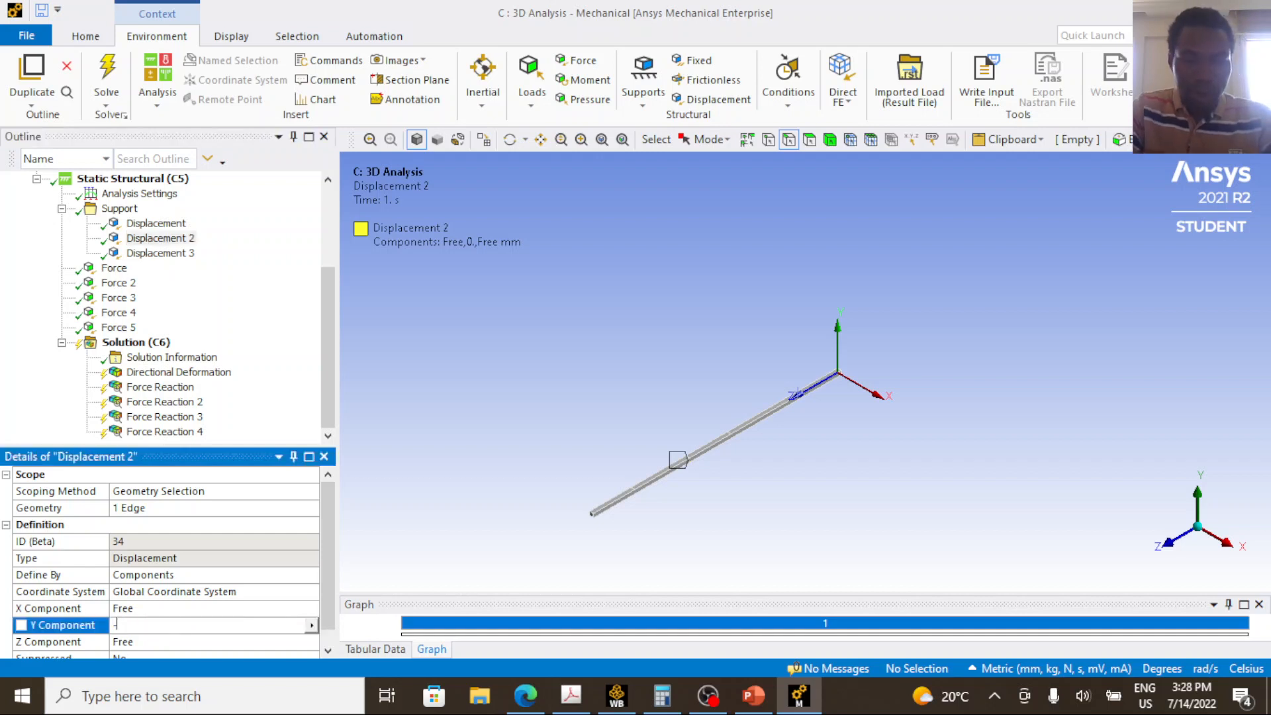
text(4)
key(Return)
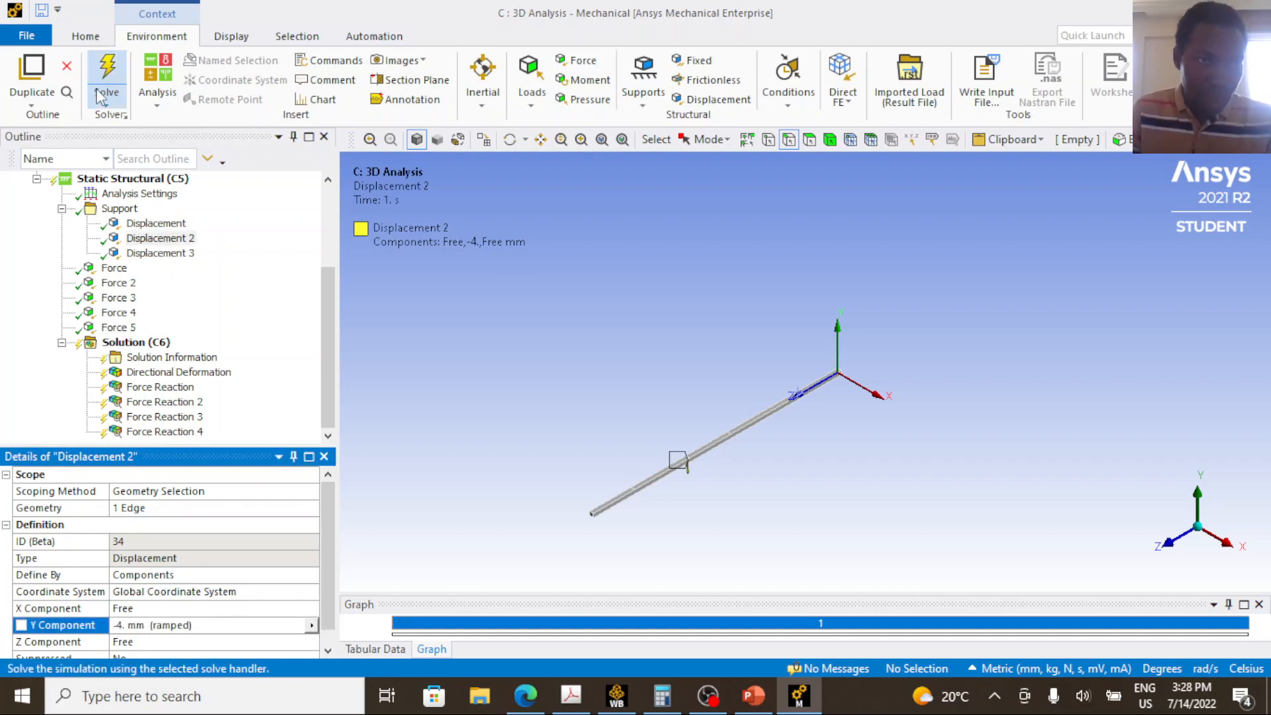
click(103, 93)
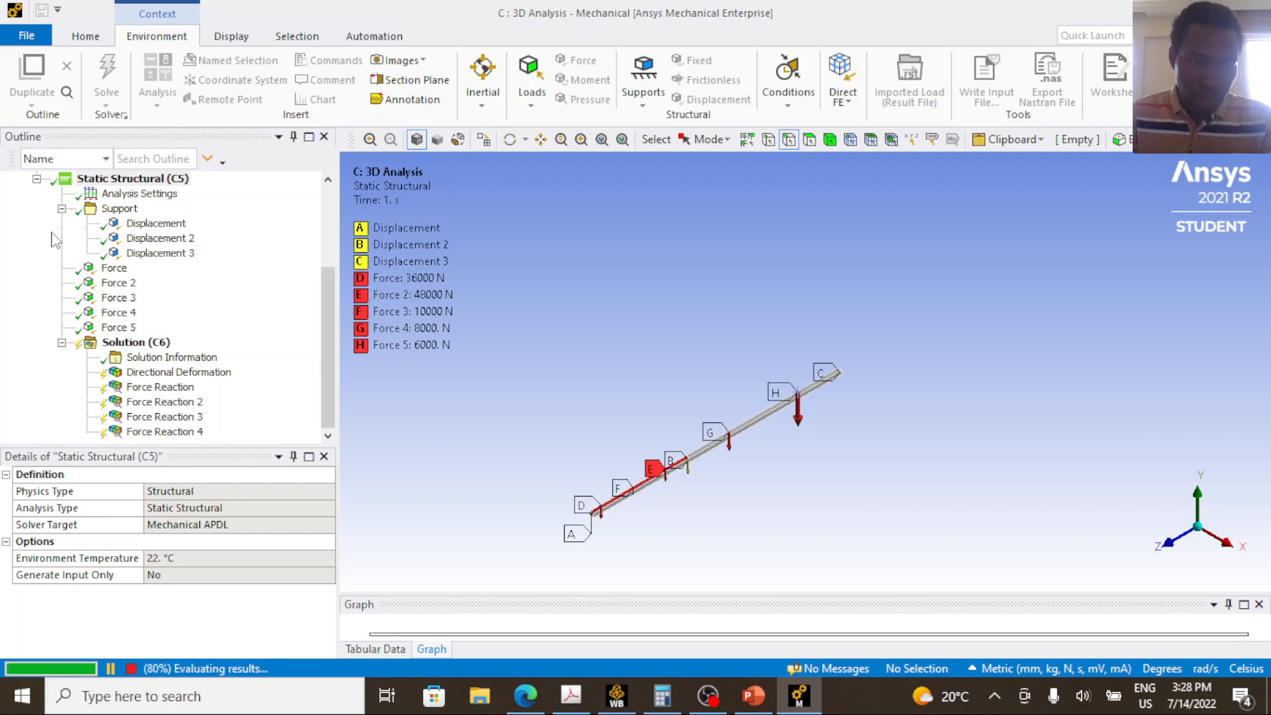
click(77, 238)
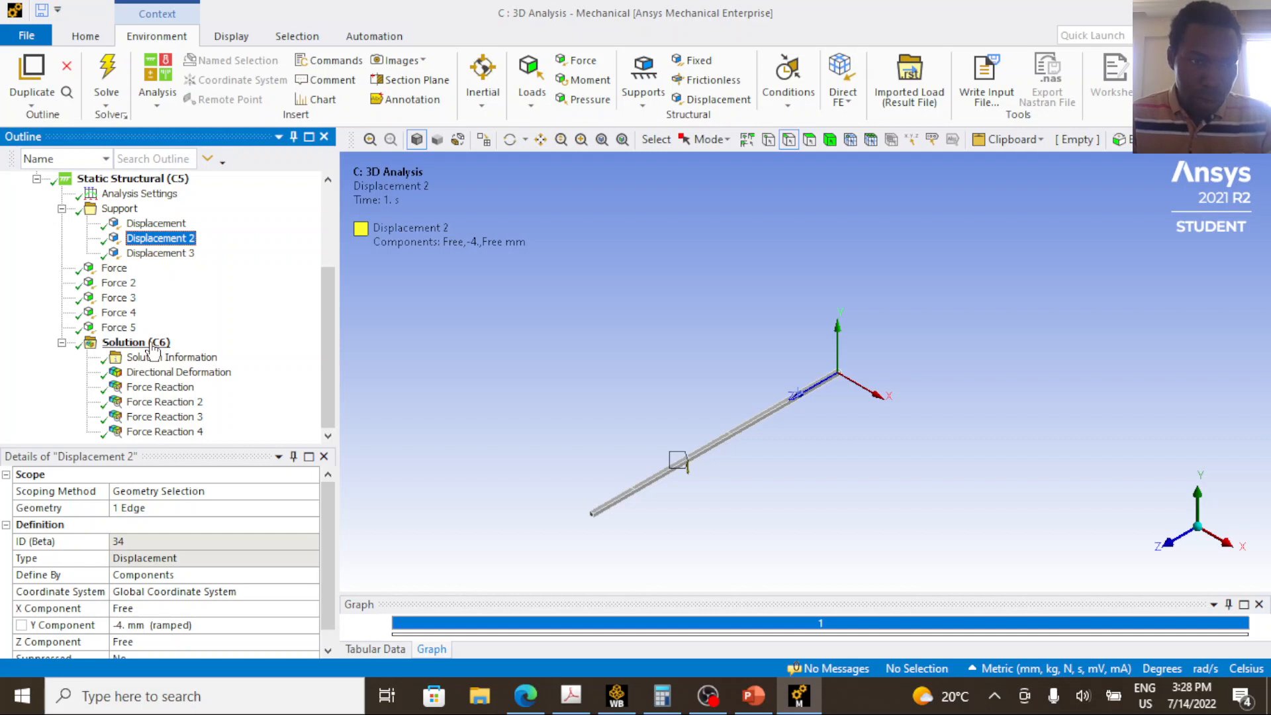
Open the solution's Result Summary worksheet to review the deformation and the support reactions.
click(152, 343)
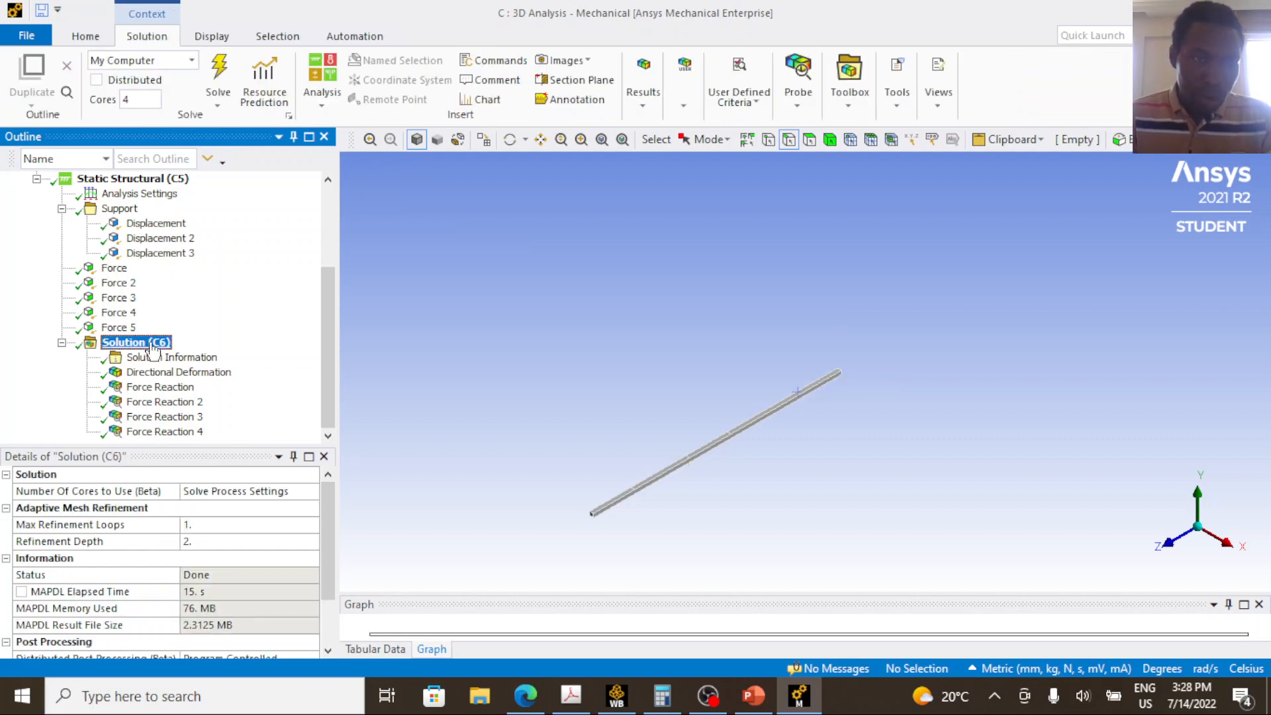
right_click(153, 350)
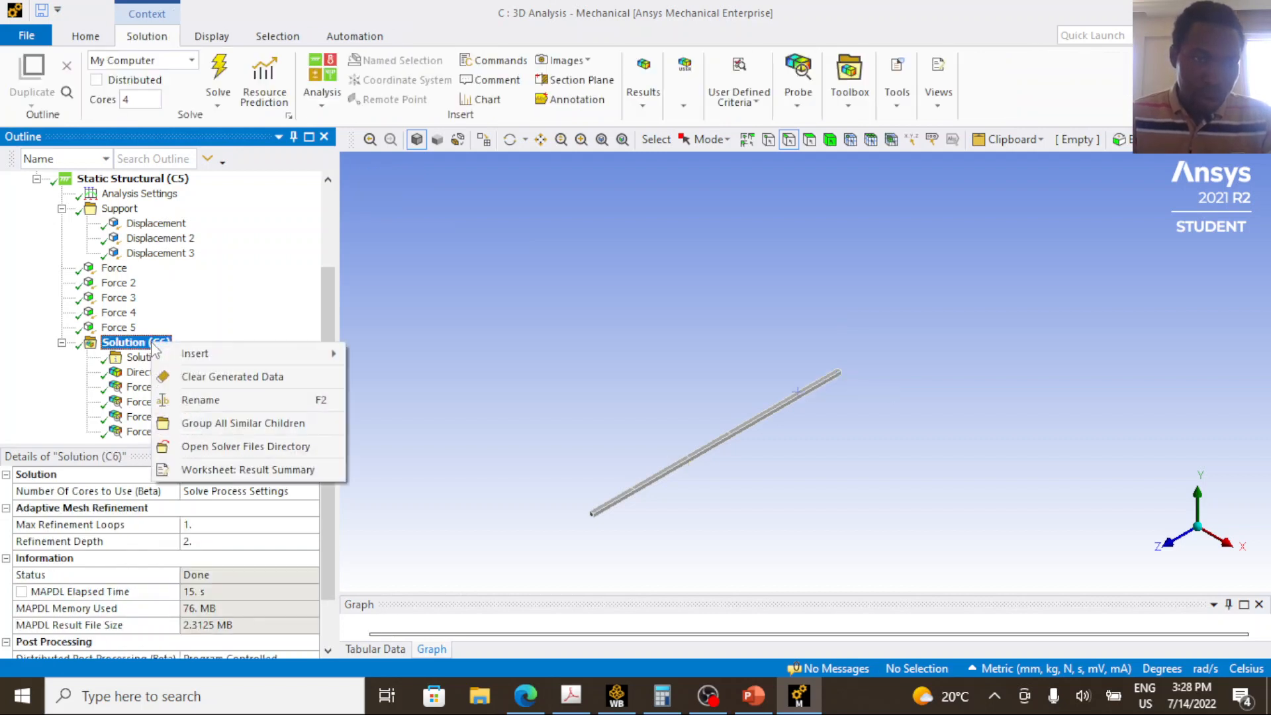
click(223, 470)
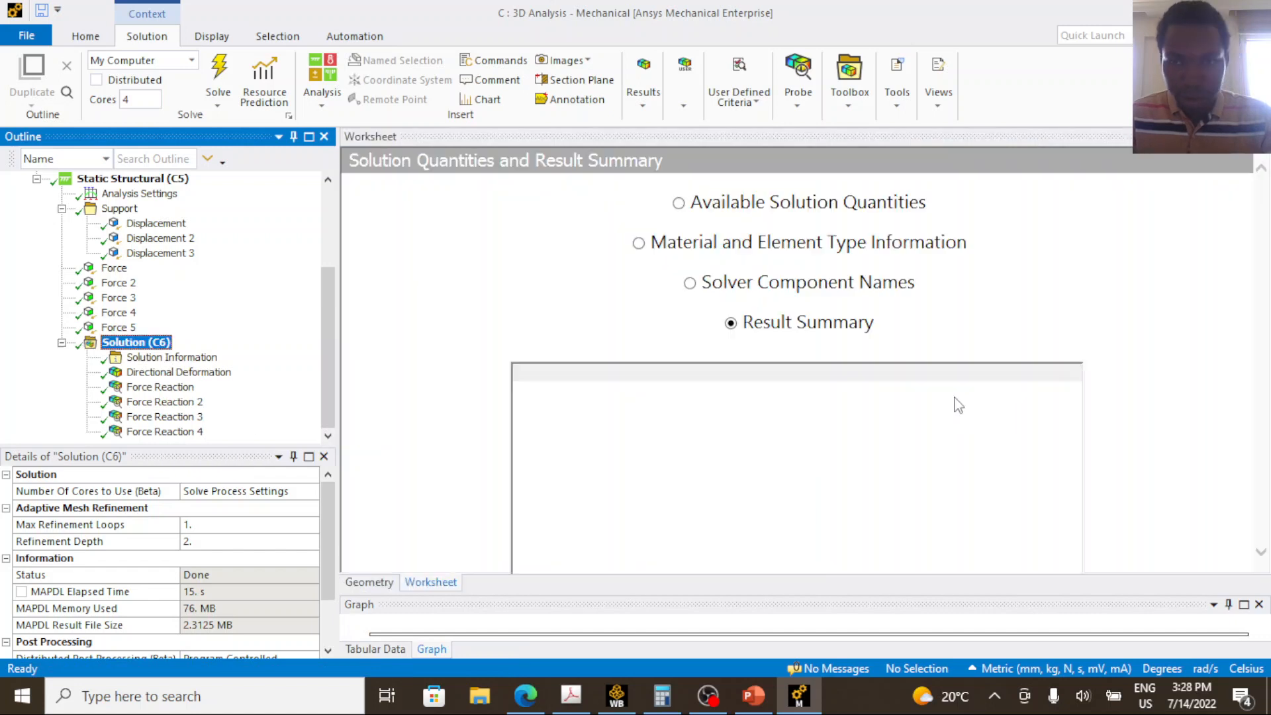
click(690, 218)
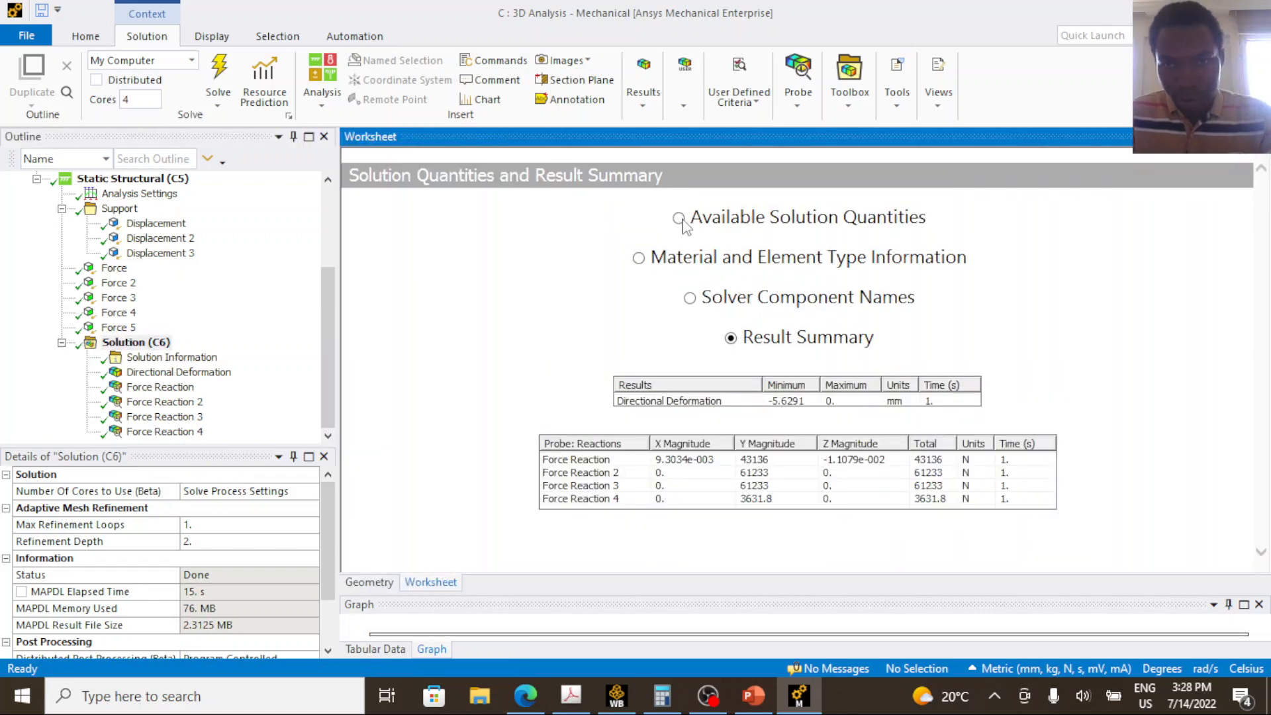
List the Available Solution Quantities and examine their components, expressions and output units for displacement, stress and strain.
click(682, 220)
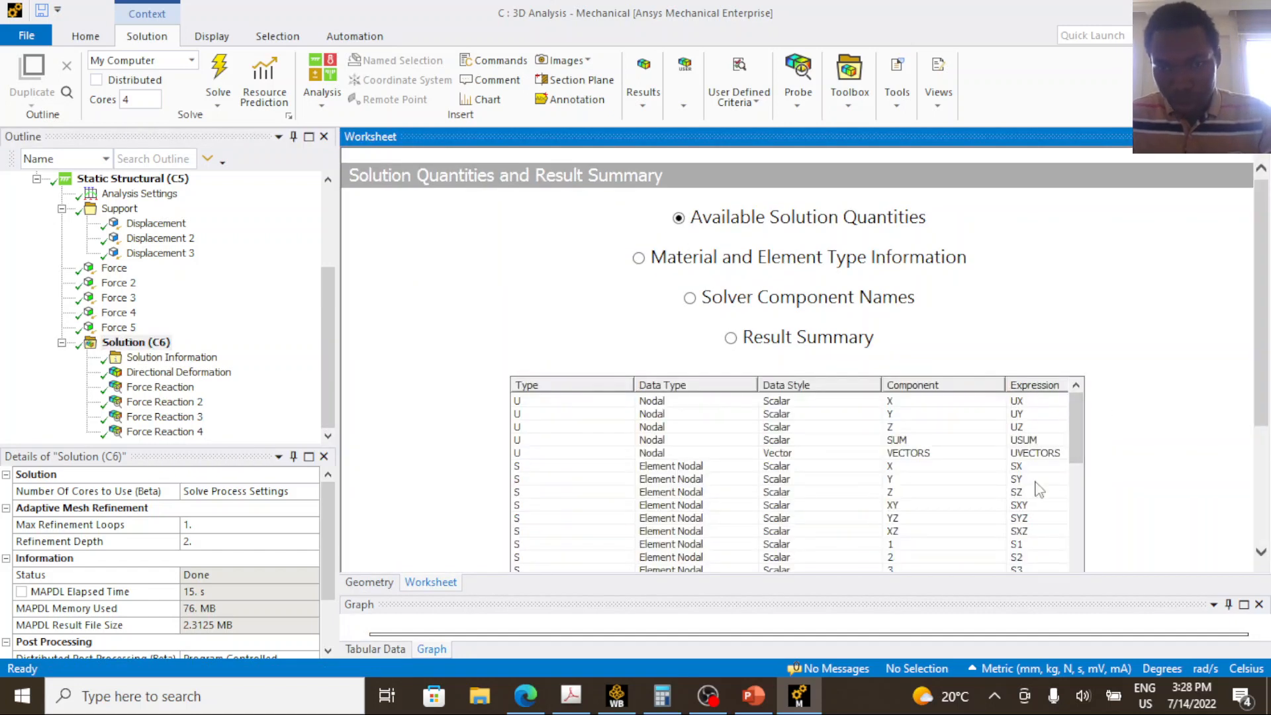
drag(1077, 430, 1086, 506)
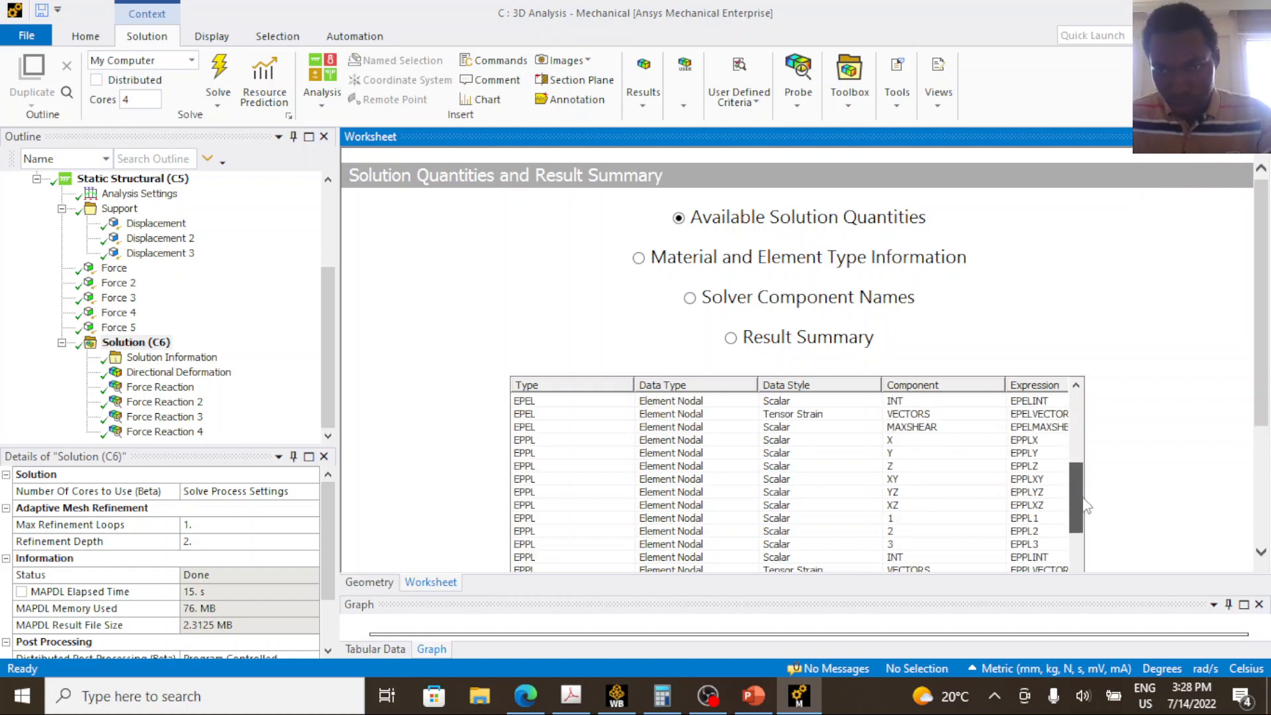
scroll(1080, 507, down, 3)
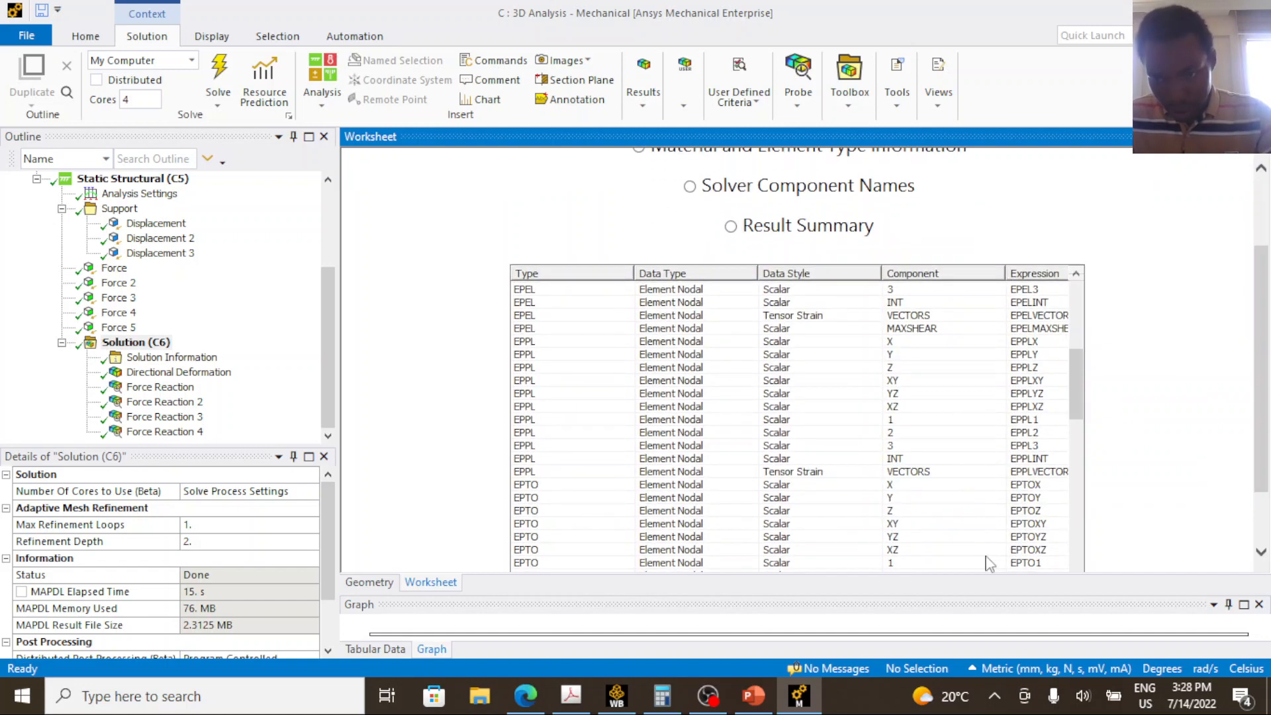
scroll(1176, 457, down, 2)
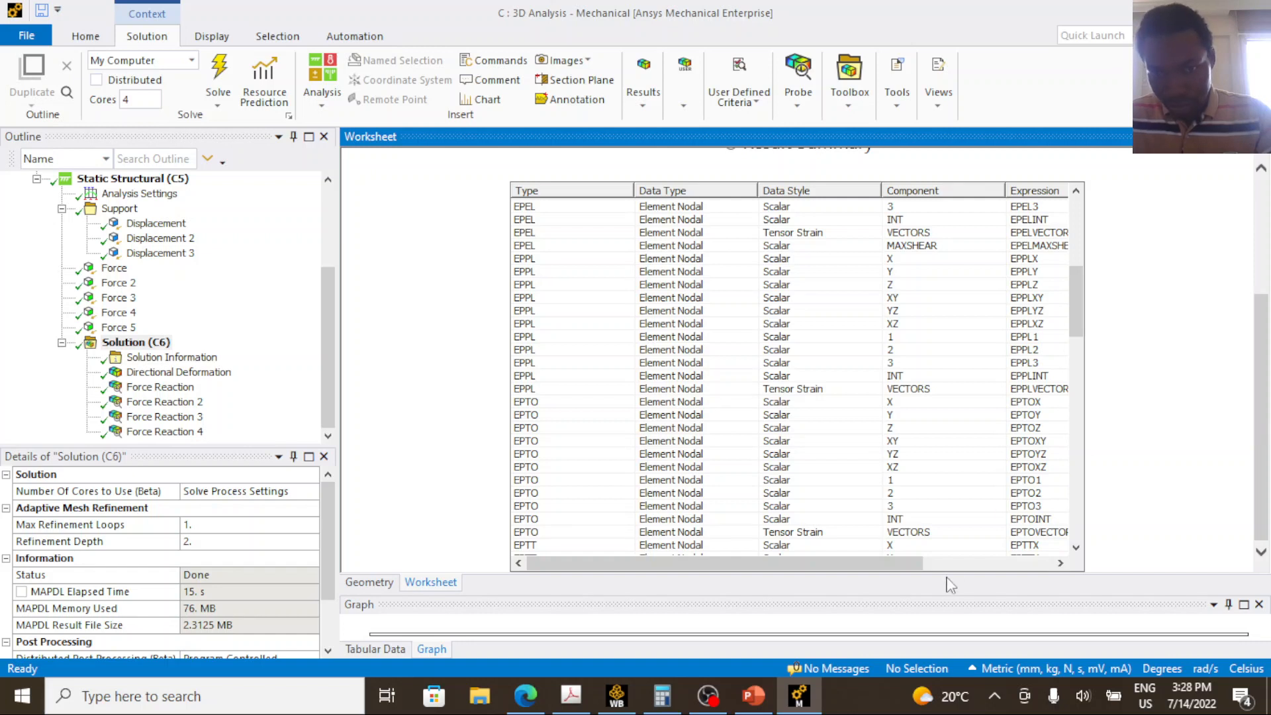
drag(944, 564, 1073, 563)
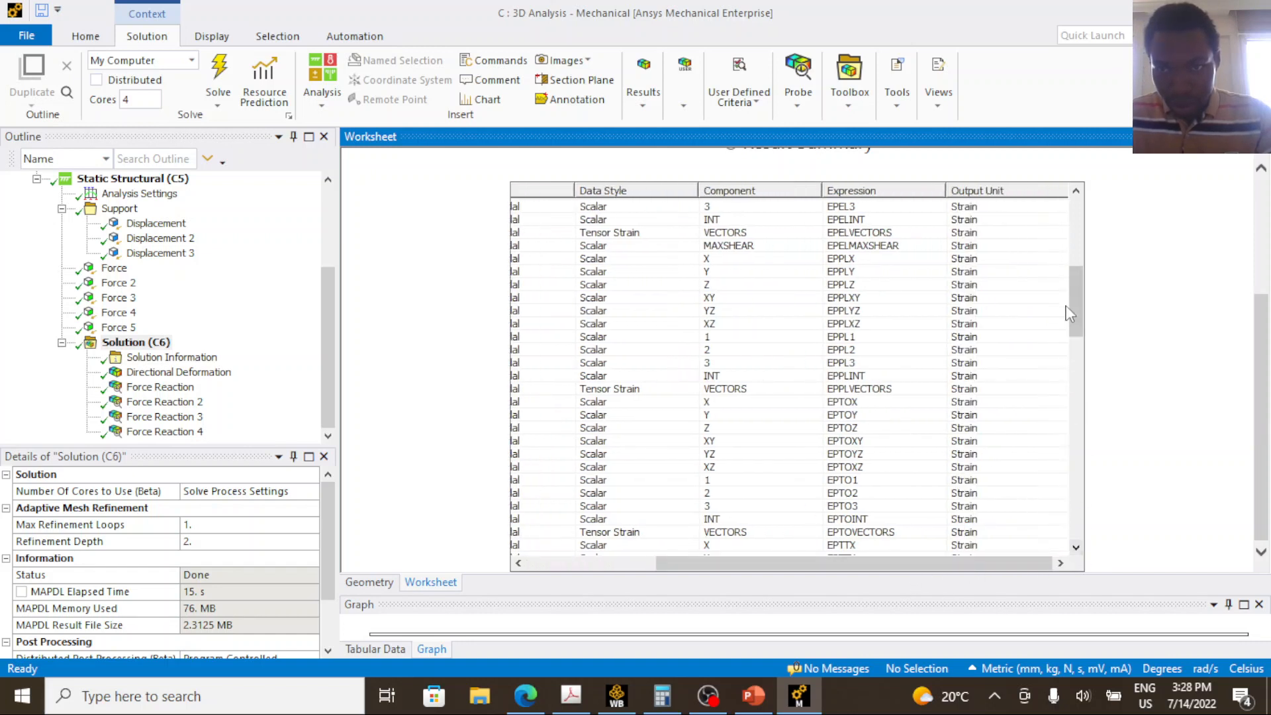
drag(1079, 302, 1081, 225)
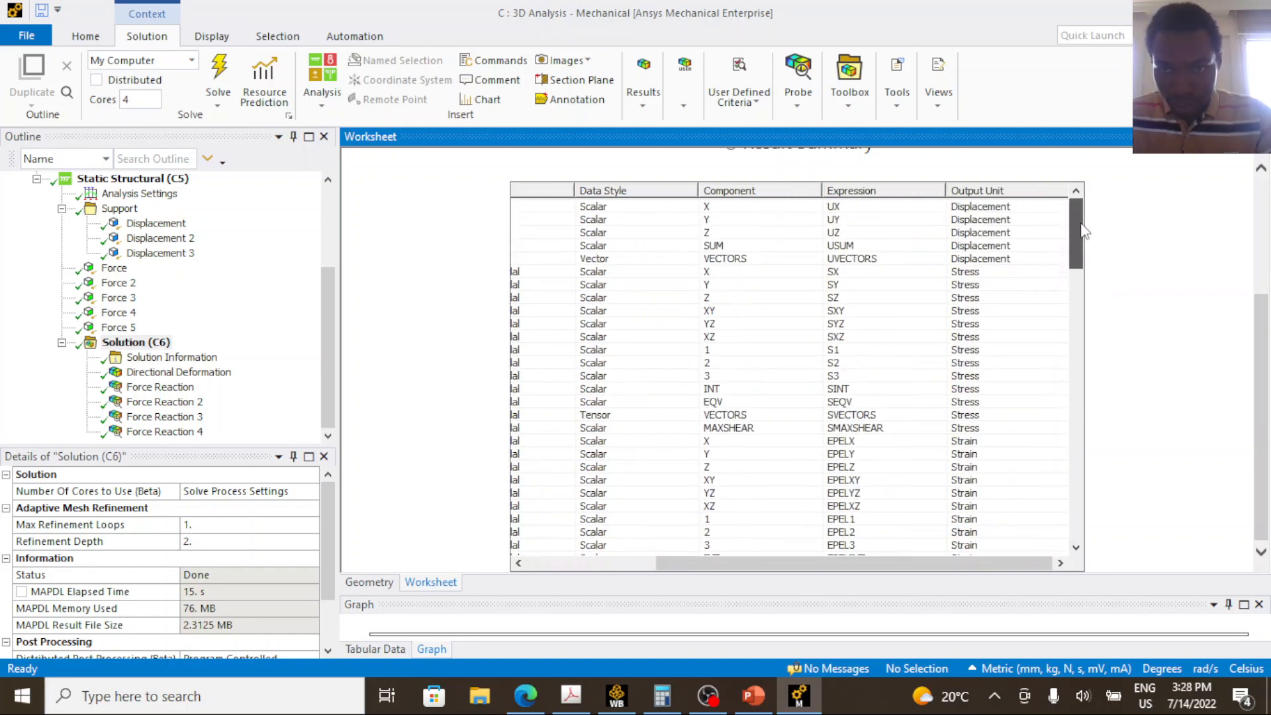
click(849, 273)
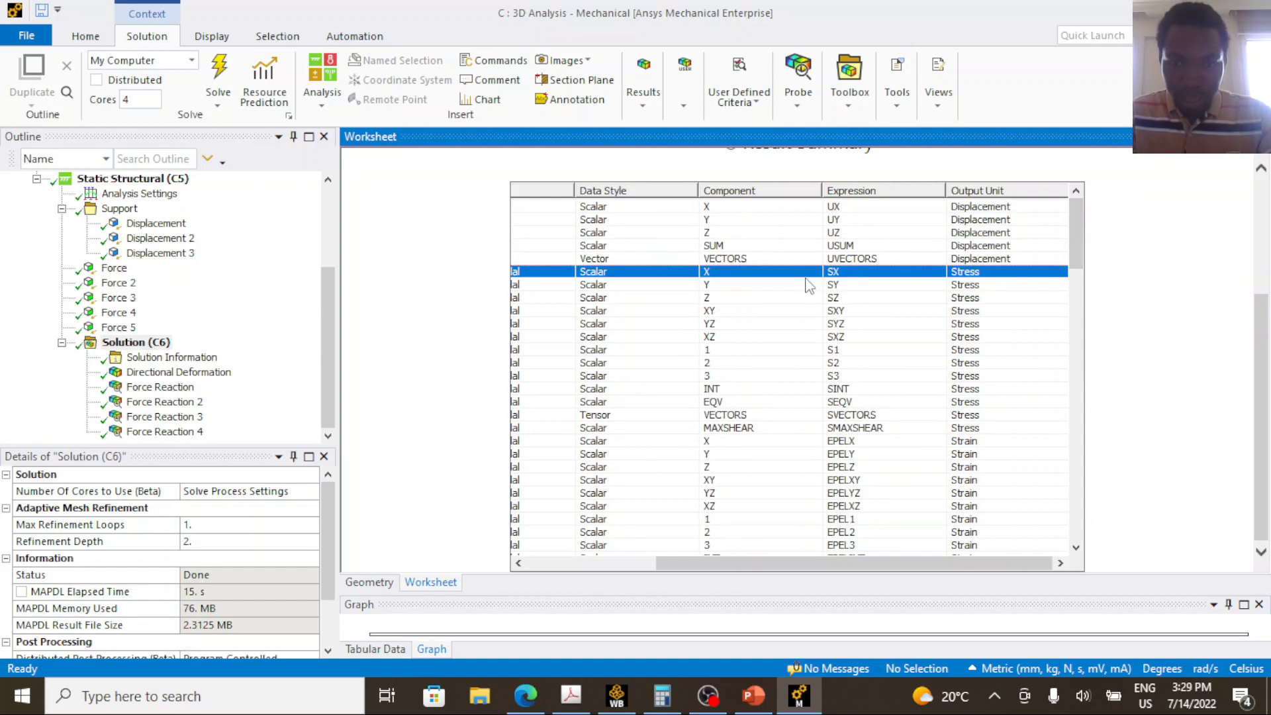
View the Directional Deformation contour on the beam and return to the Solution object.
click(157, 375)
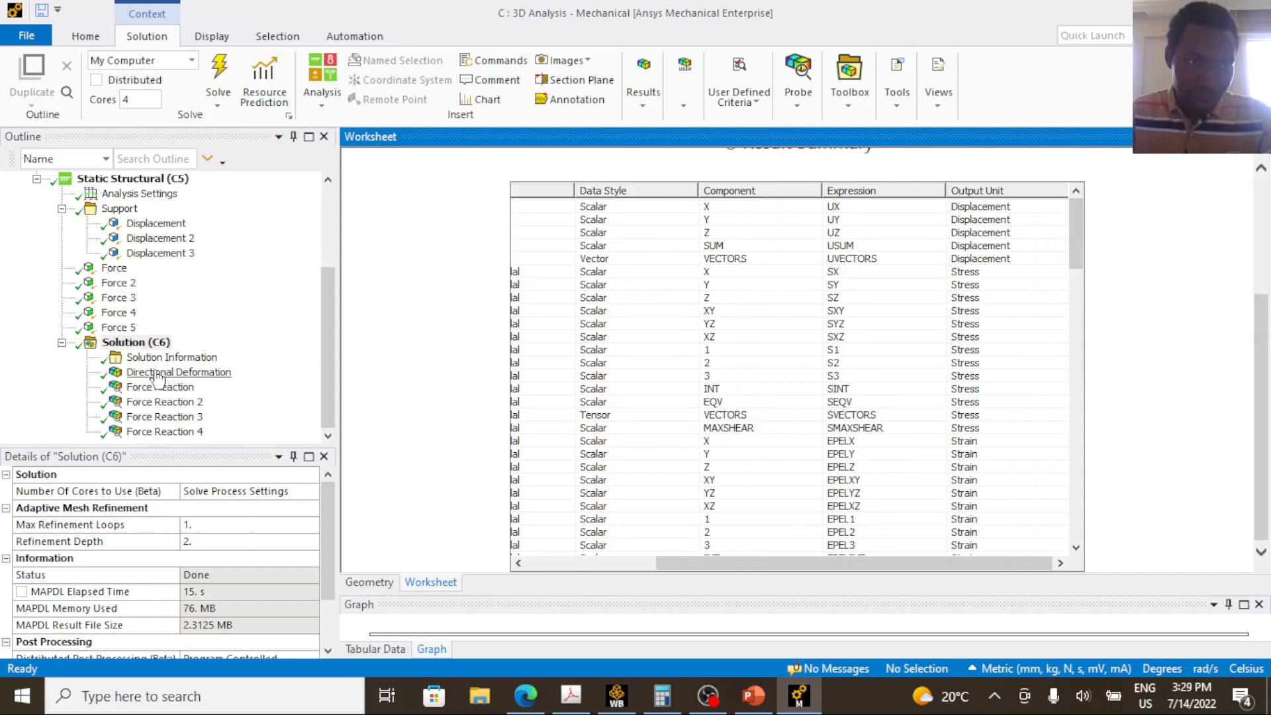
click(191, 358)
click(136, 342)
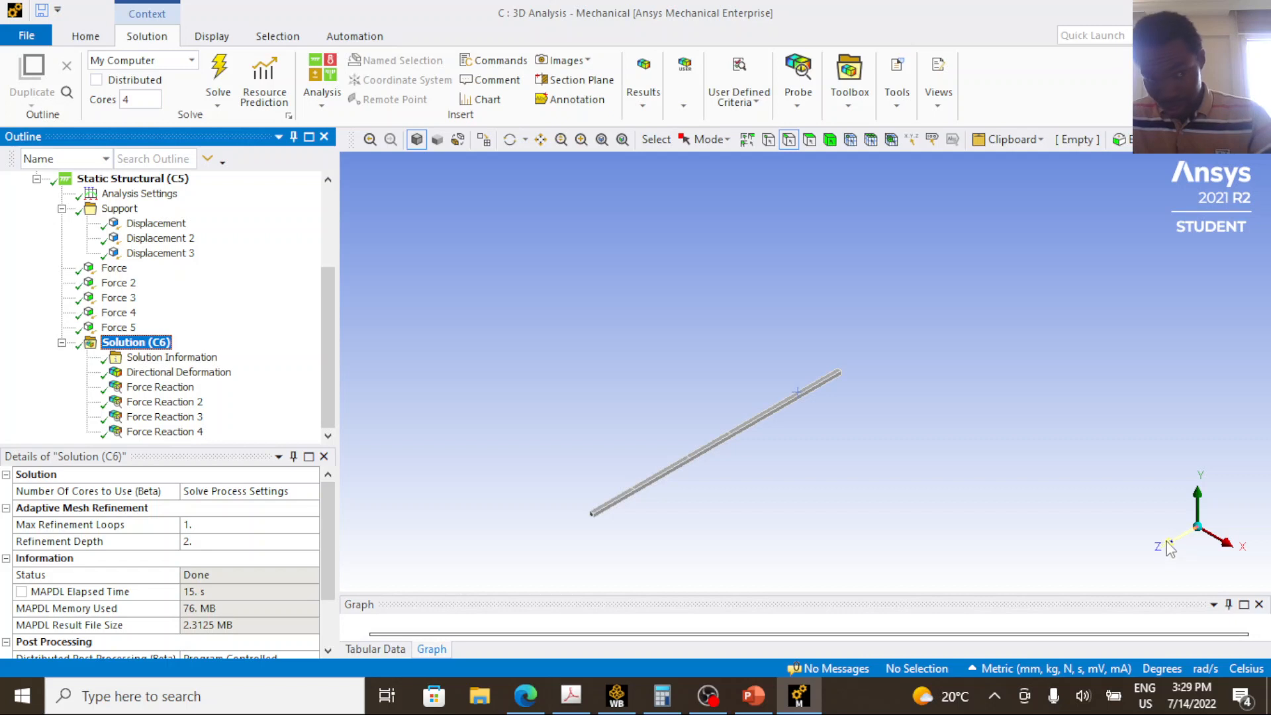
Reopen the solution worksheet's Available Solution Quantities and create a user-defined result from the Z stress expression SZ.
right_click(128, 343)
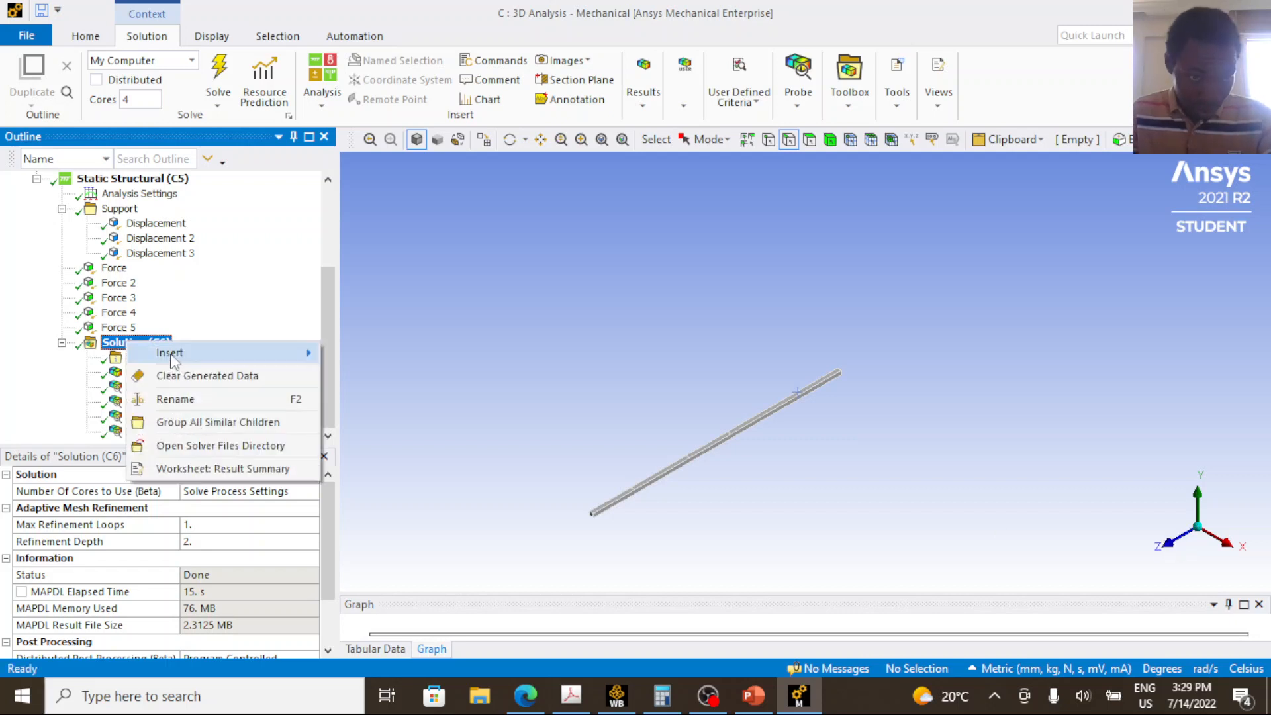
click(224, 467)
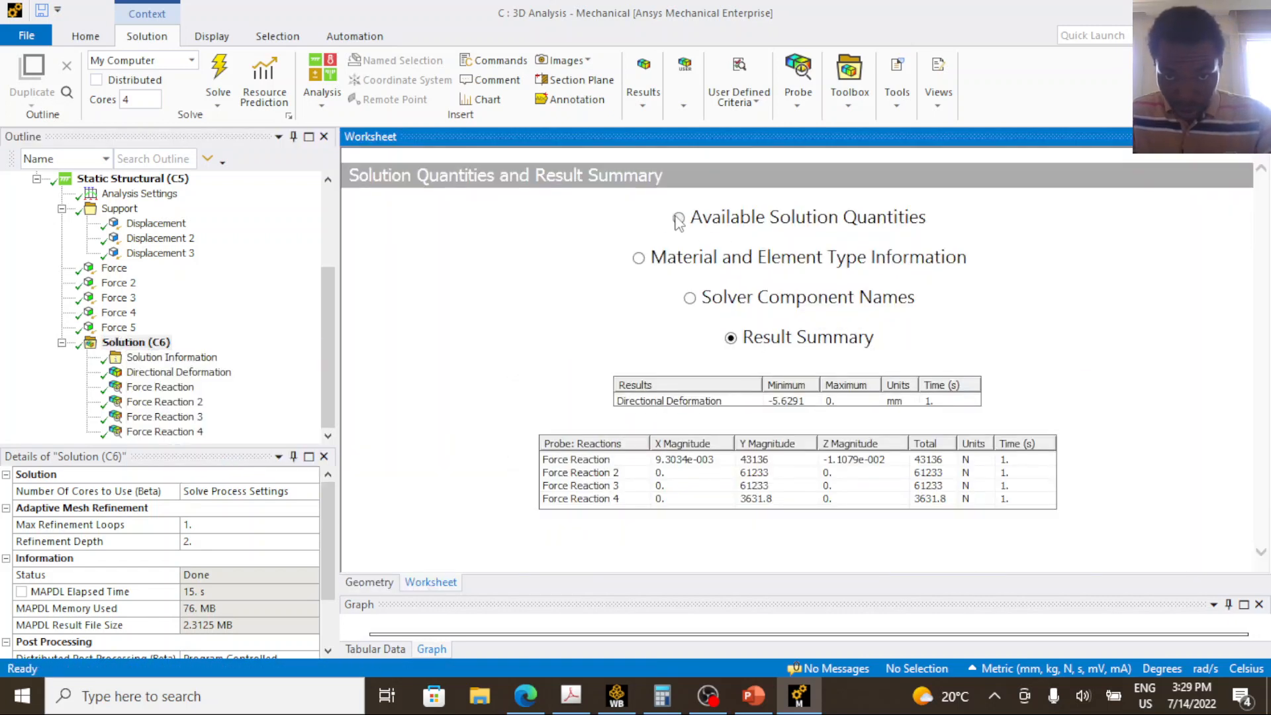
click(679, 219)
scroll(1168, 409, down, 2)
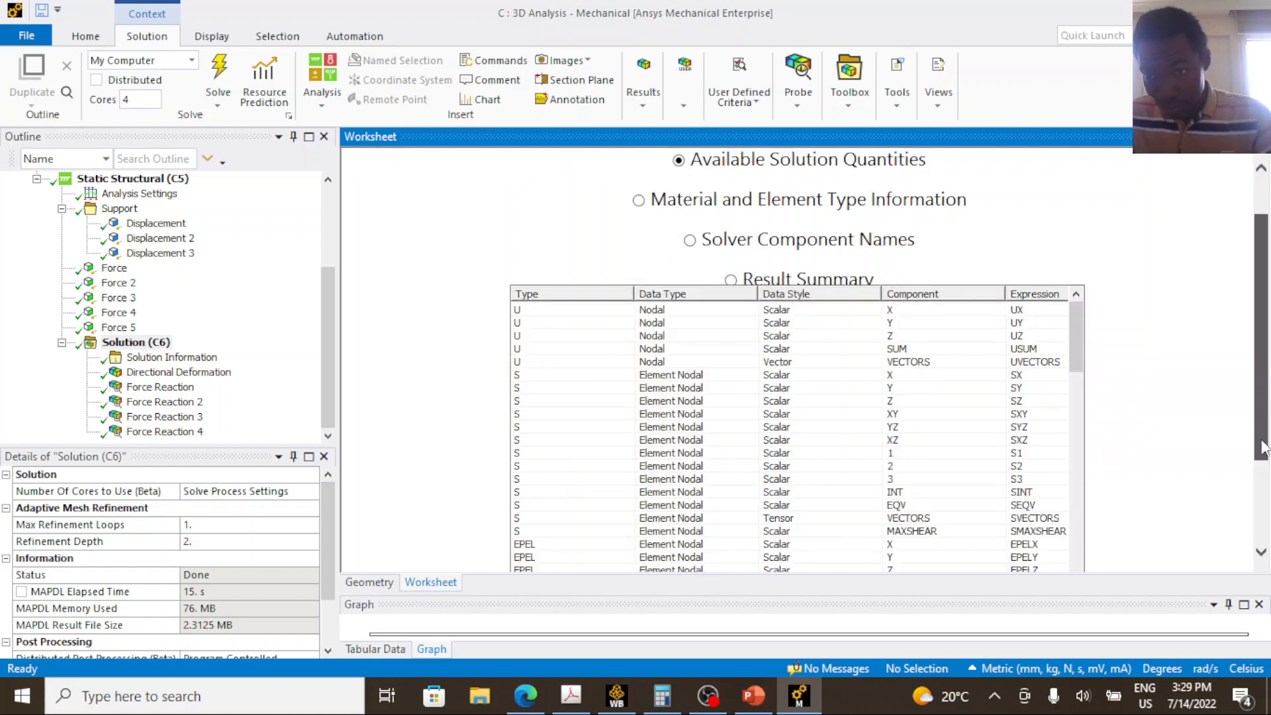
scroll(1045, 322, down, 1)
click(1022, 330)
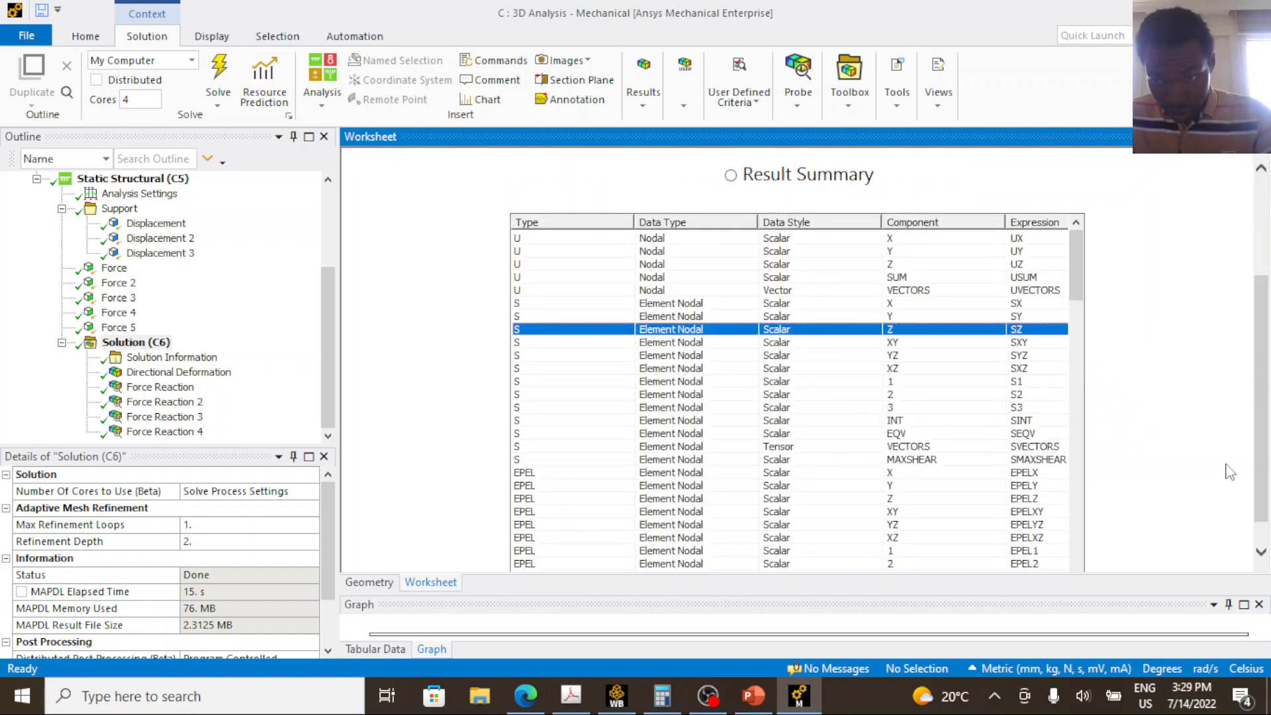
drag(1267, 415, 1267, 441)
drag(915, 563, 1045, 563)
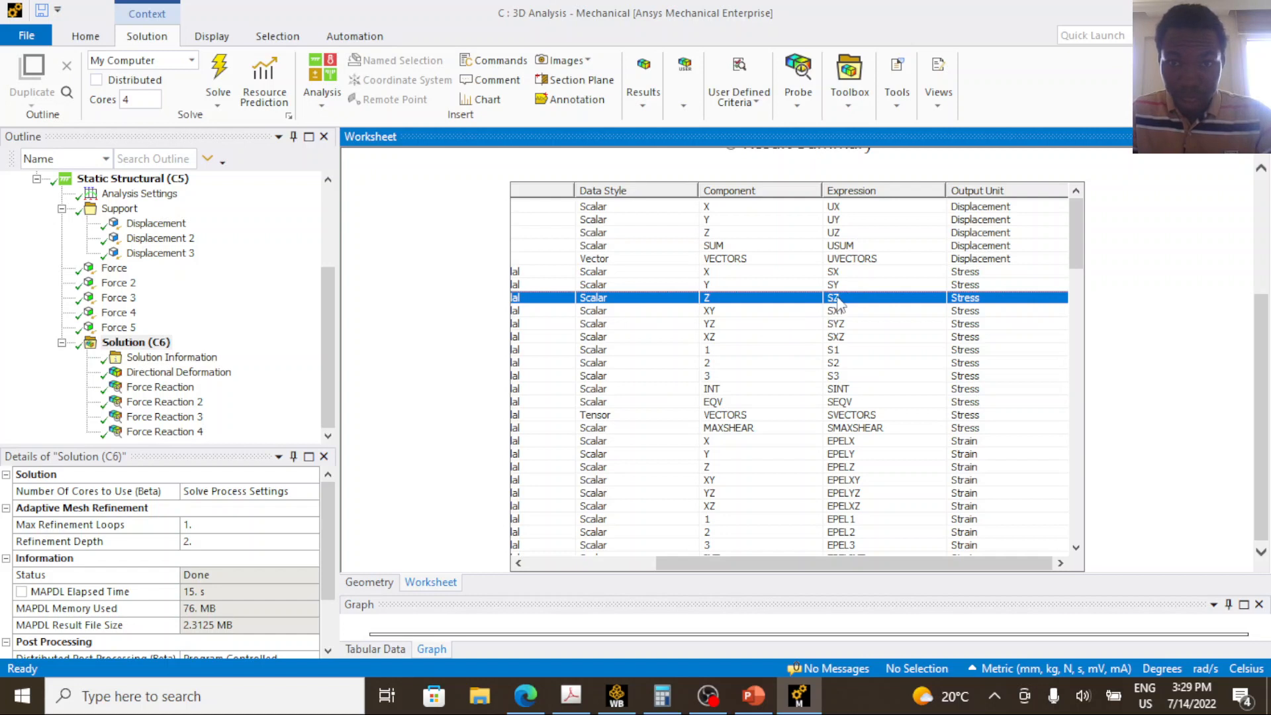
right_click(770, 305)
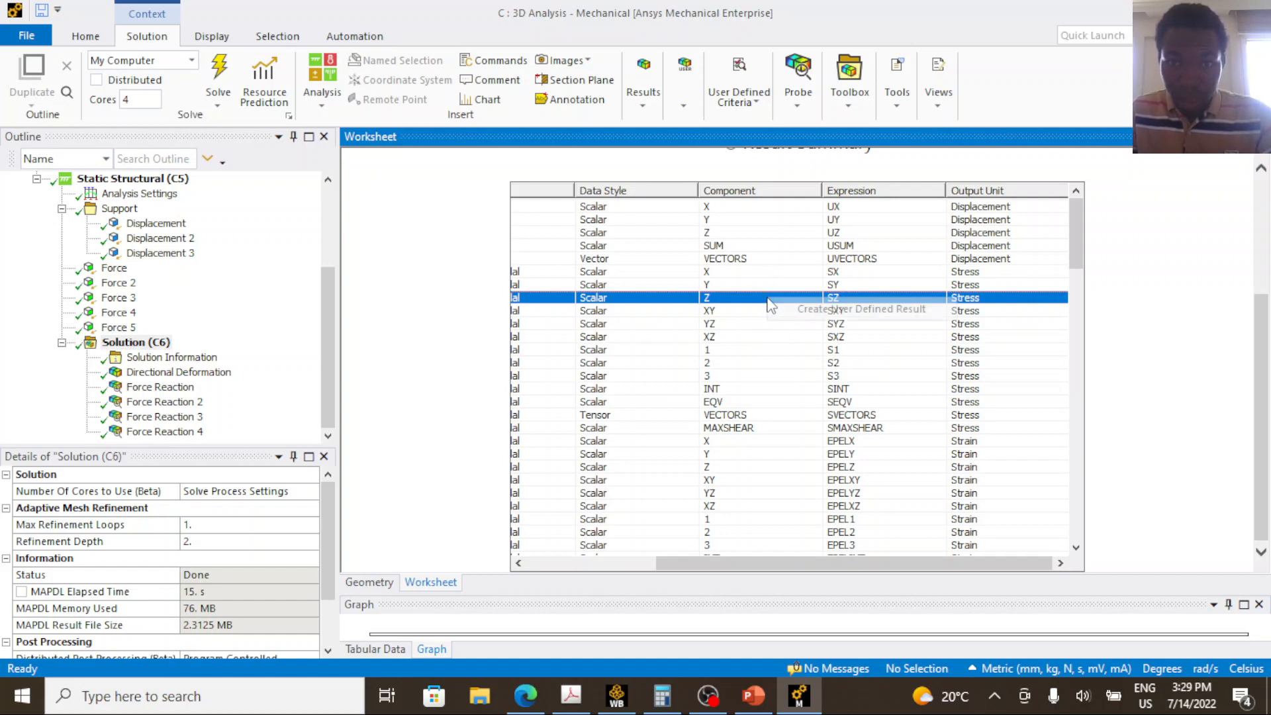
click(828, 310)
Insert a Path construction geometry object under the model of the 3D analysis.
click(307, 414)
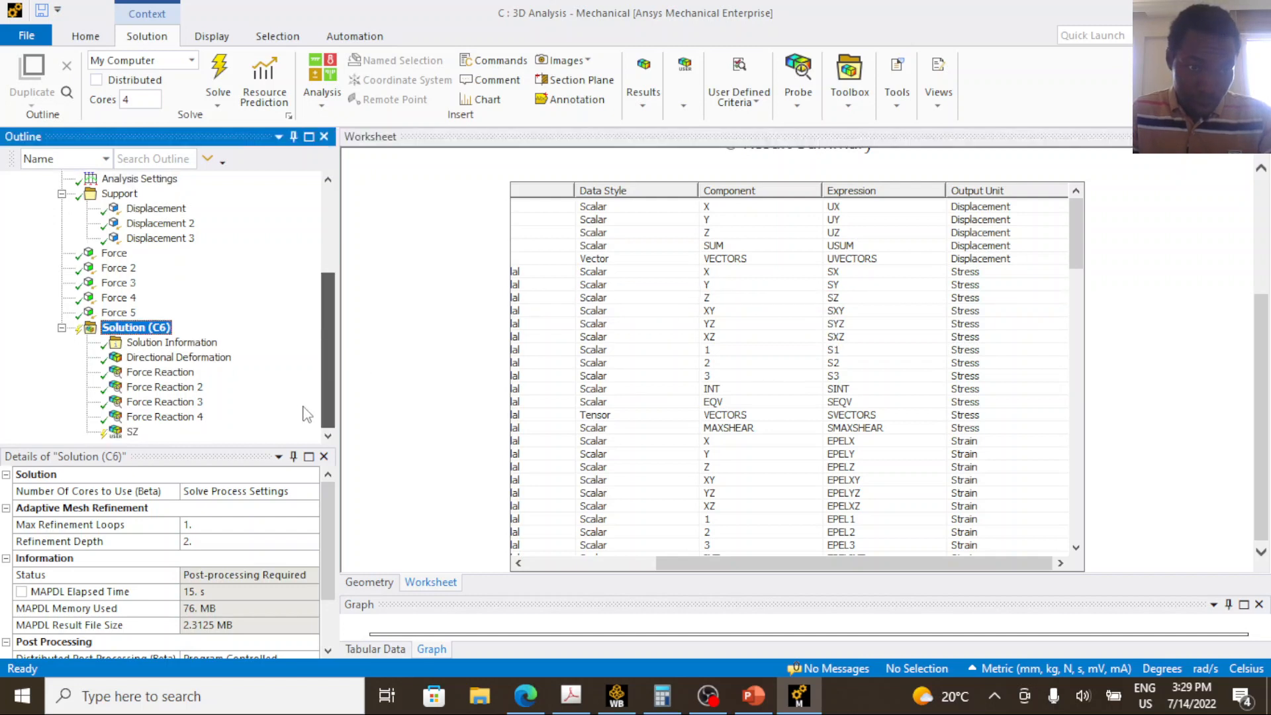
scroll(198, 312, up, 4)
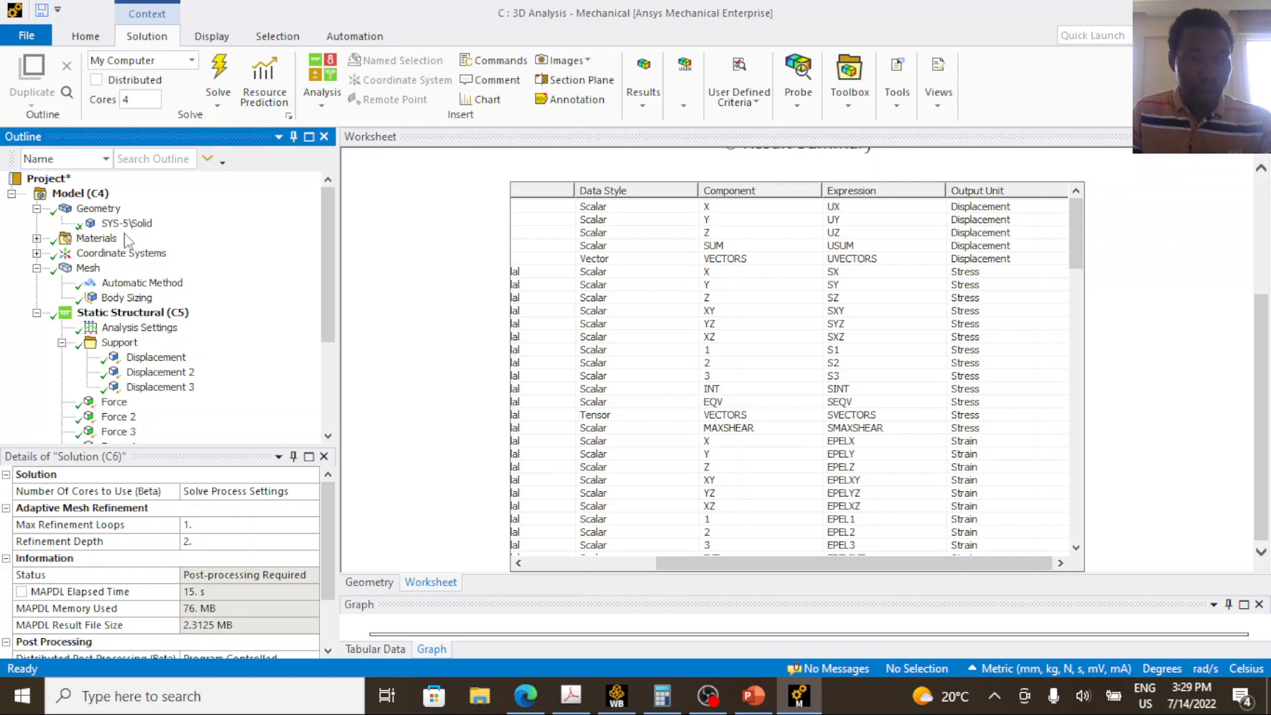
click(98, 196)
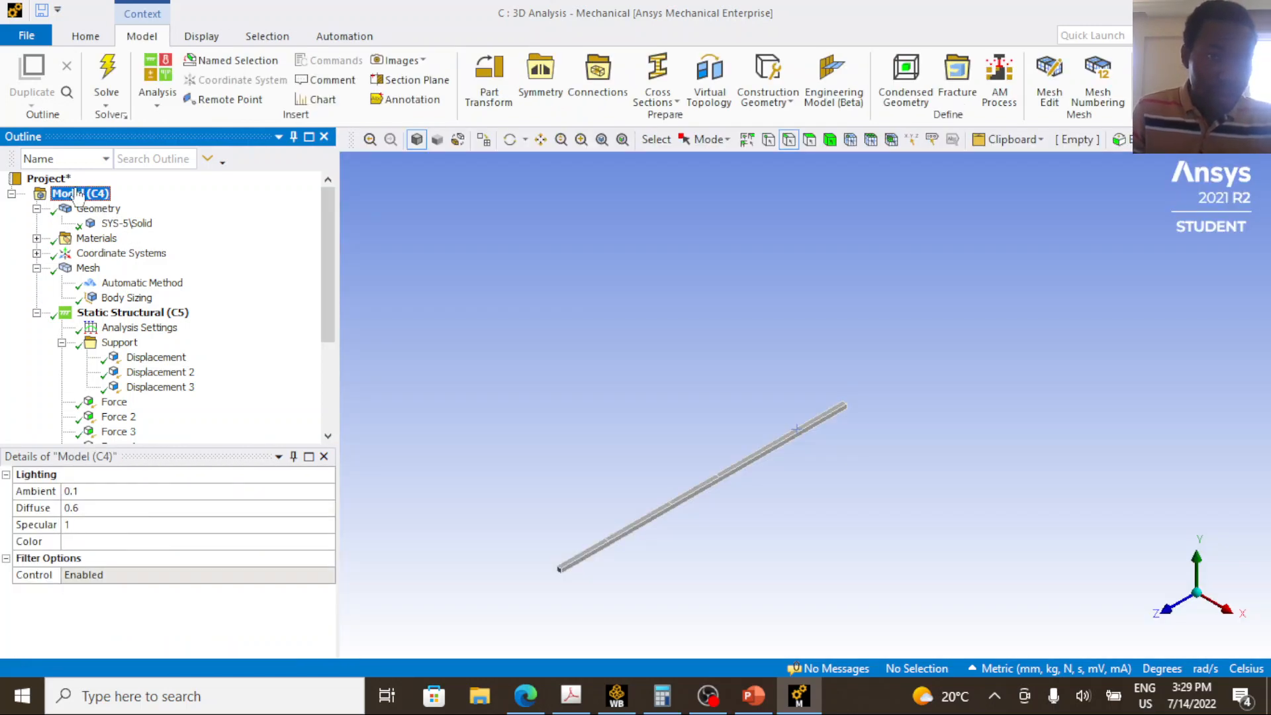
right_click(81, 193)
mouse_move(129, 203)
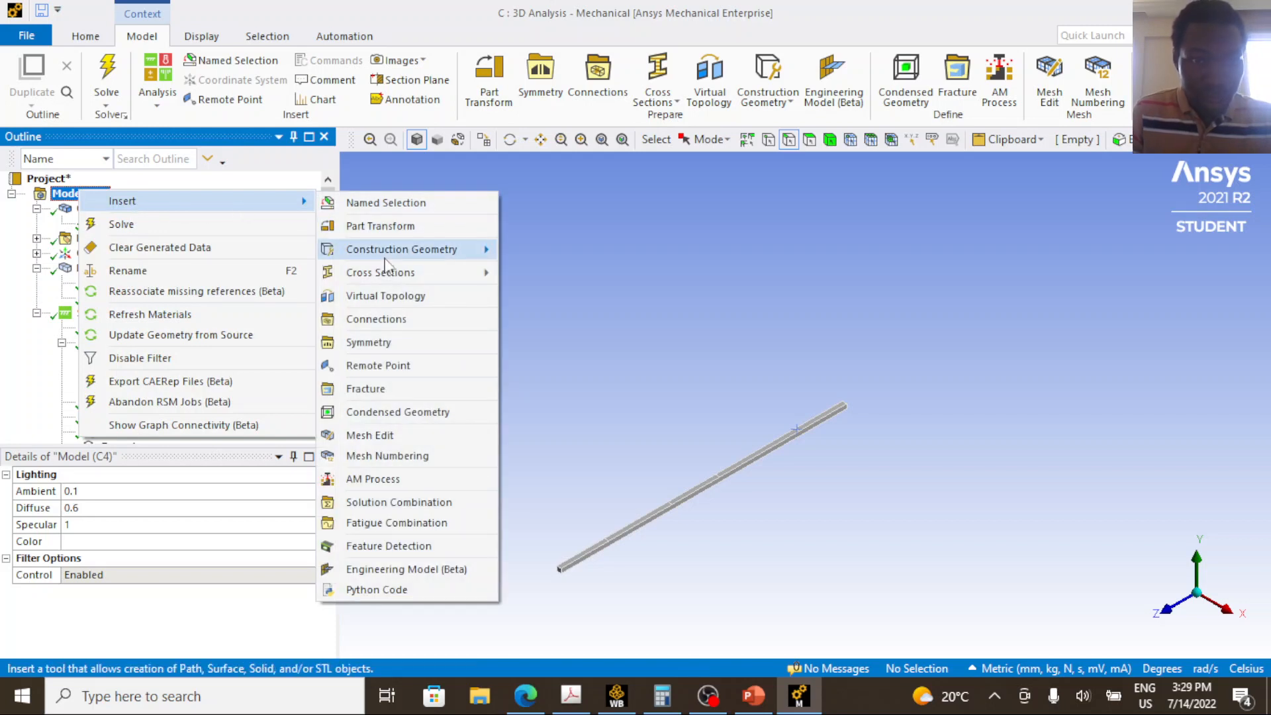
mouse_move(456, 255)
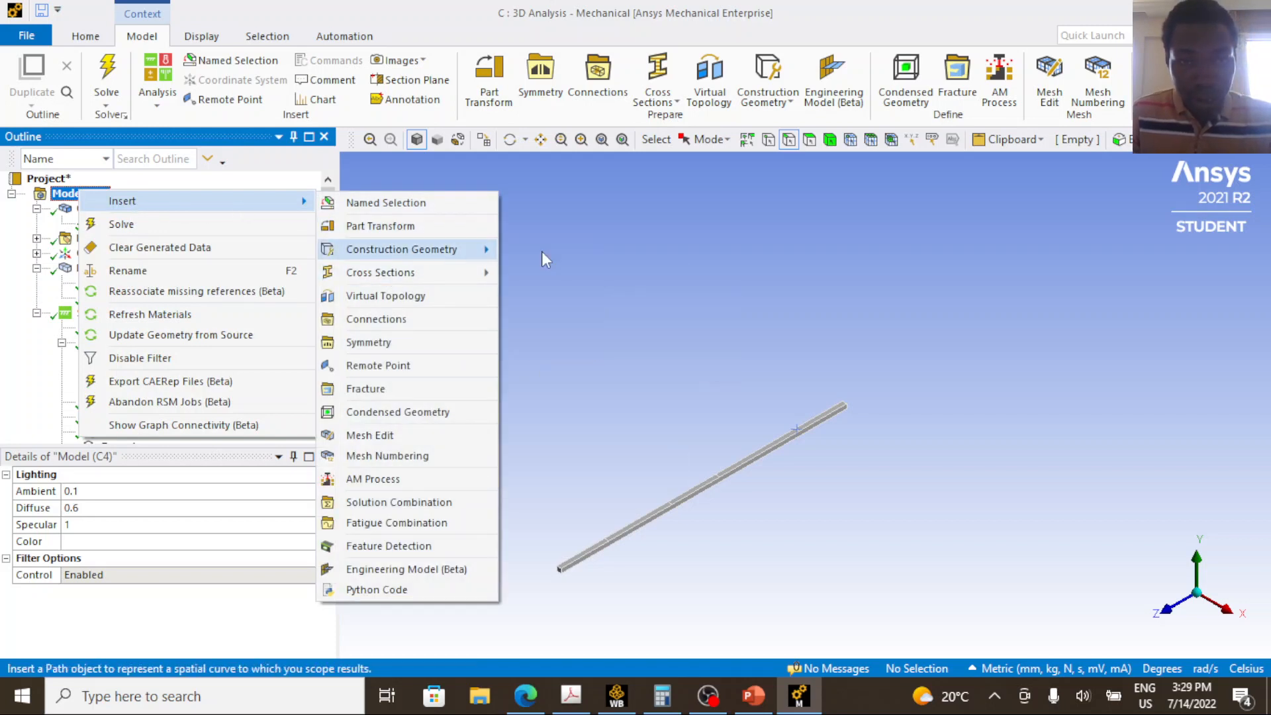
click(542, 251)
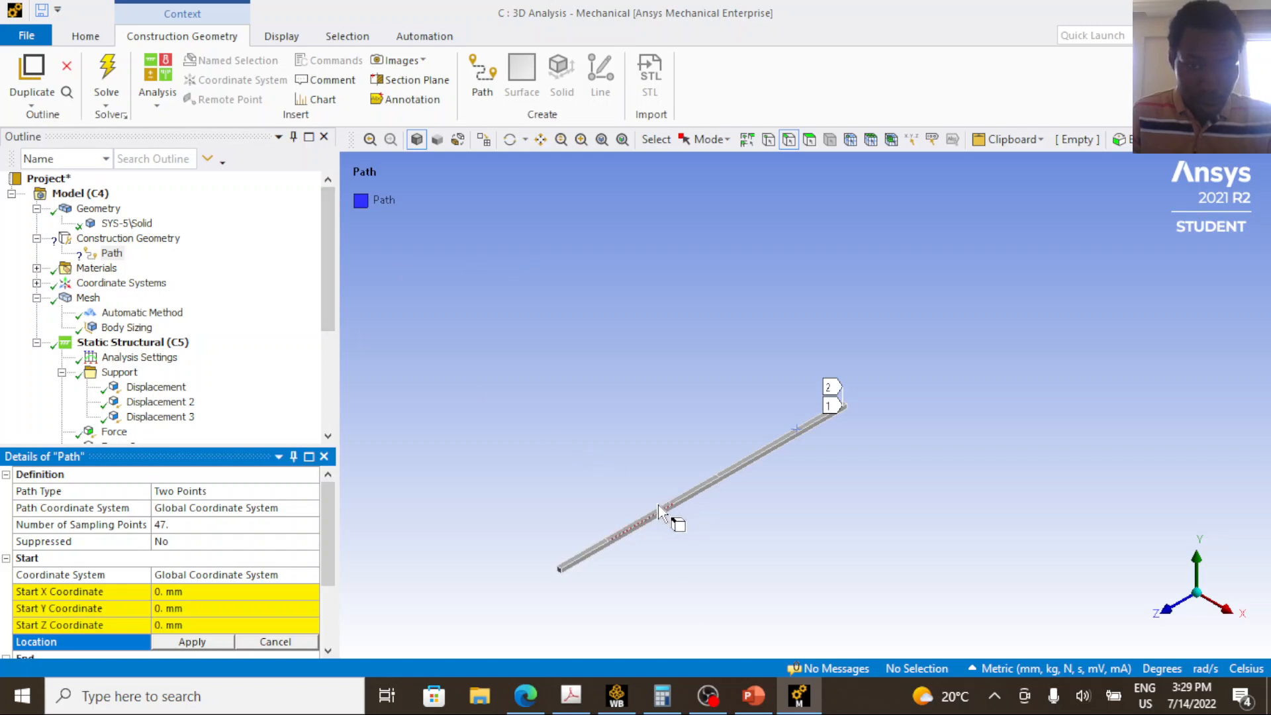
Keep the path type at Two Points and set its Start Z Coordinate to 18000 mm.
click(210, 494)
click(311, 491)
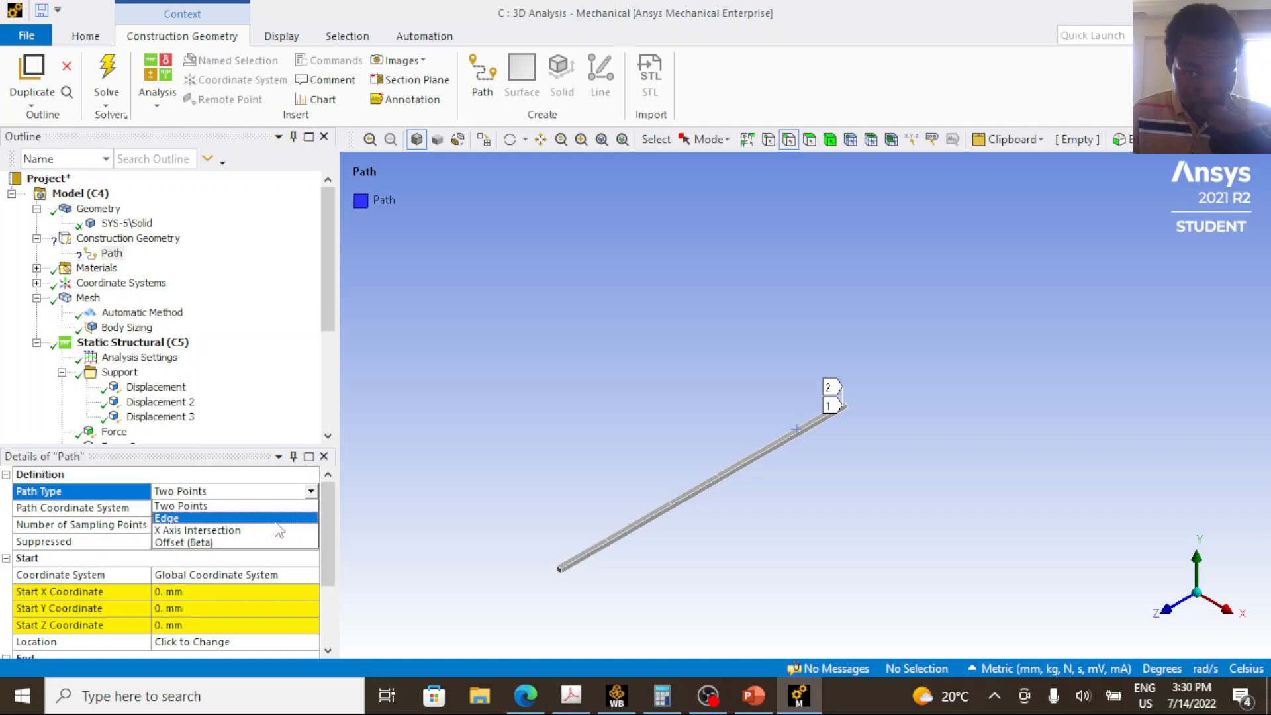
click(242, 621)
click(206, 623)
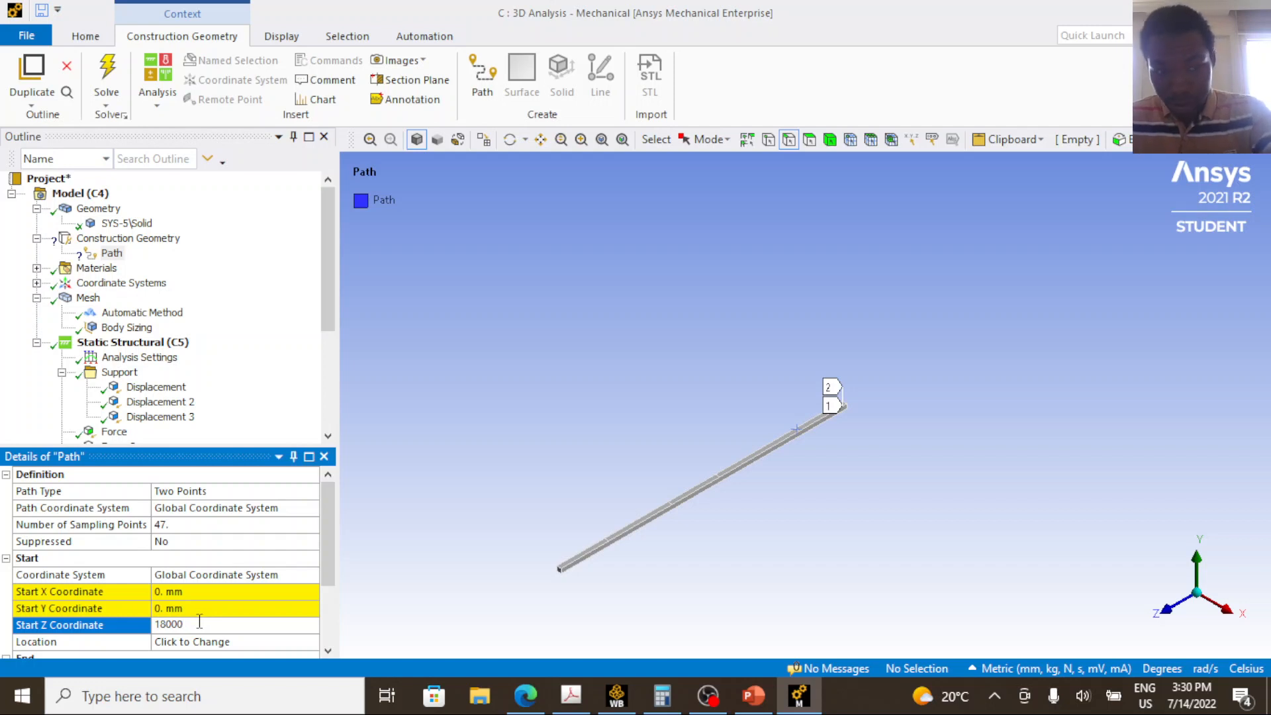
key(Return)
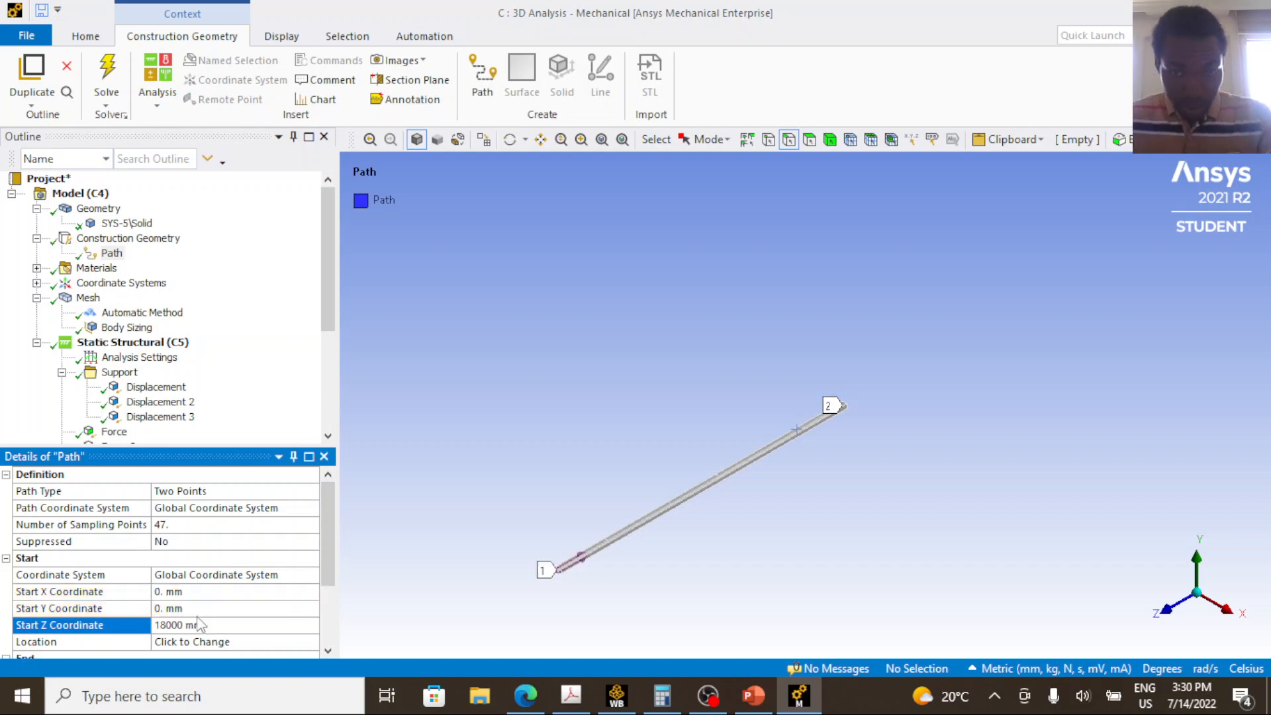
scroll(199, 621, down, 2)
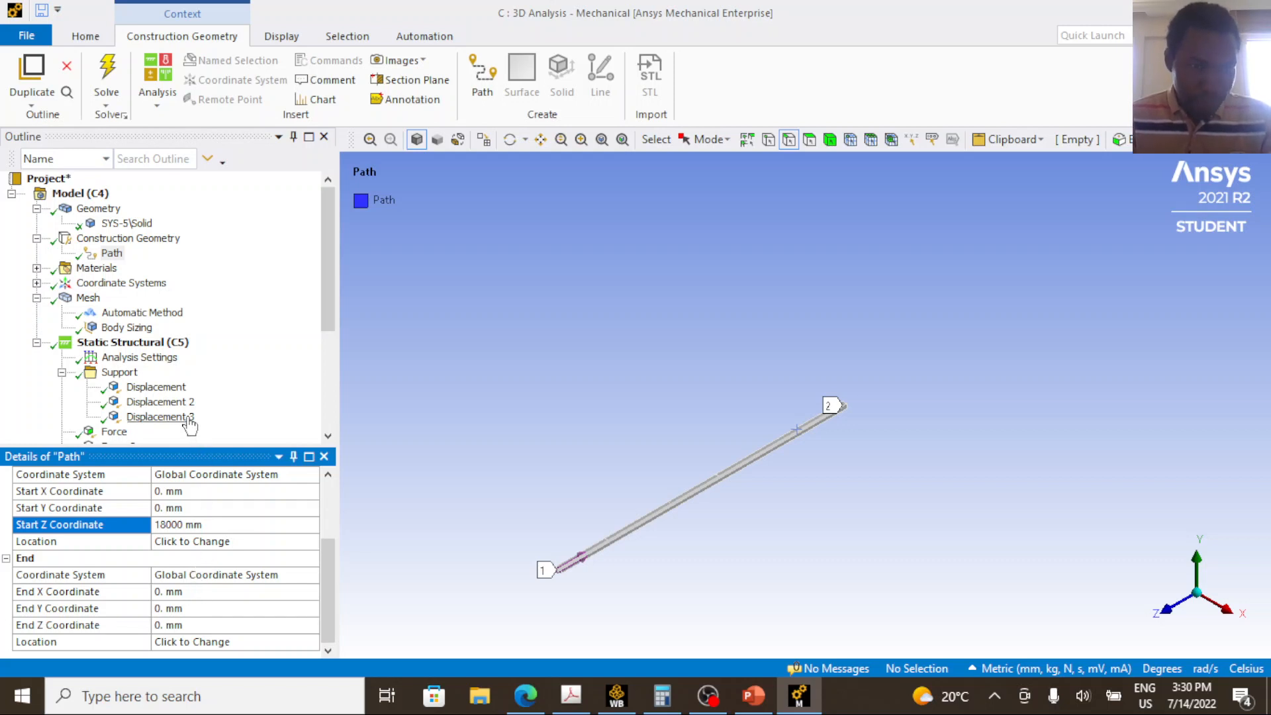
Change the scoping method of the SZ user-defined result to Path and assign the new Path to it.
scroll(145, 398, down, 3)
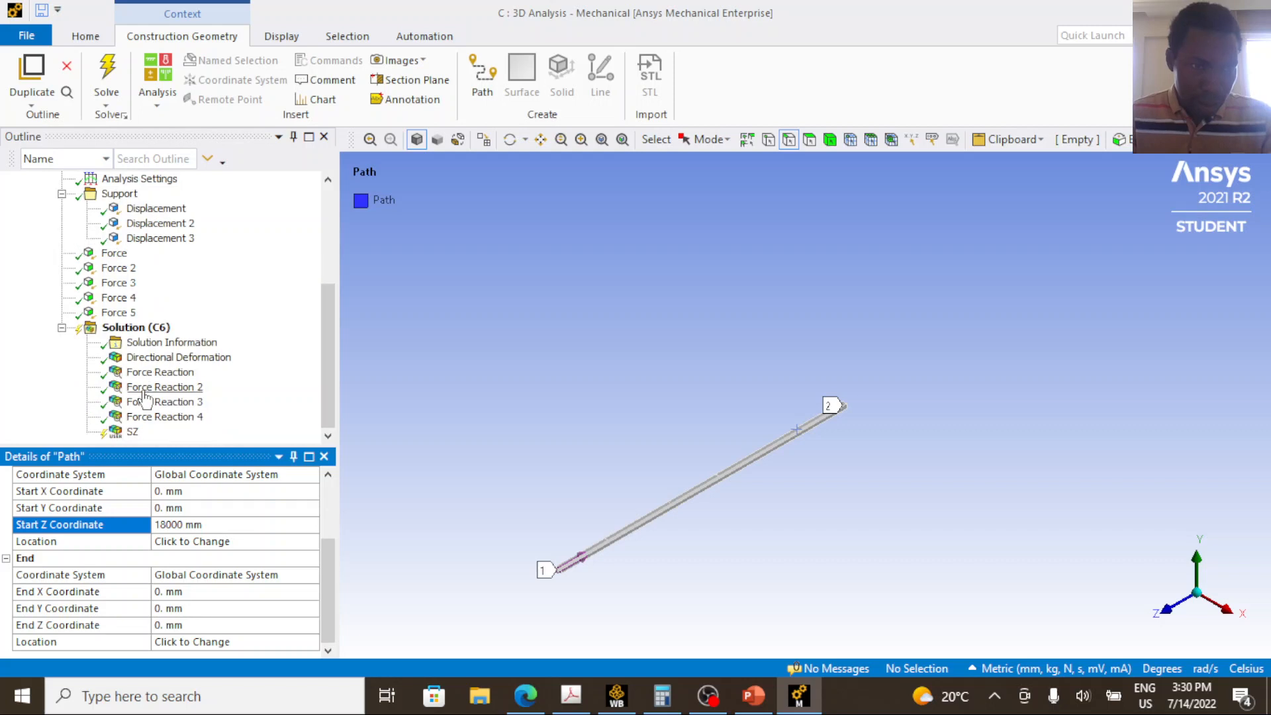
click(133, 431)
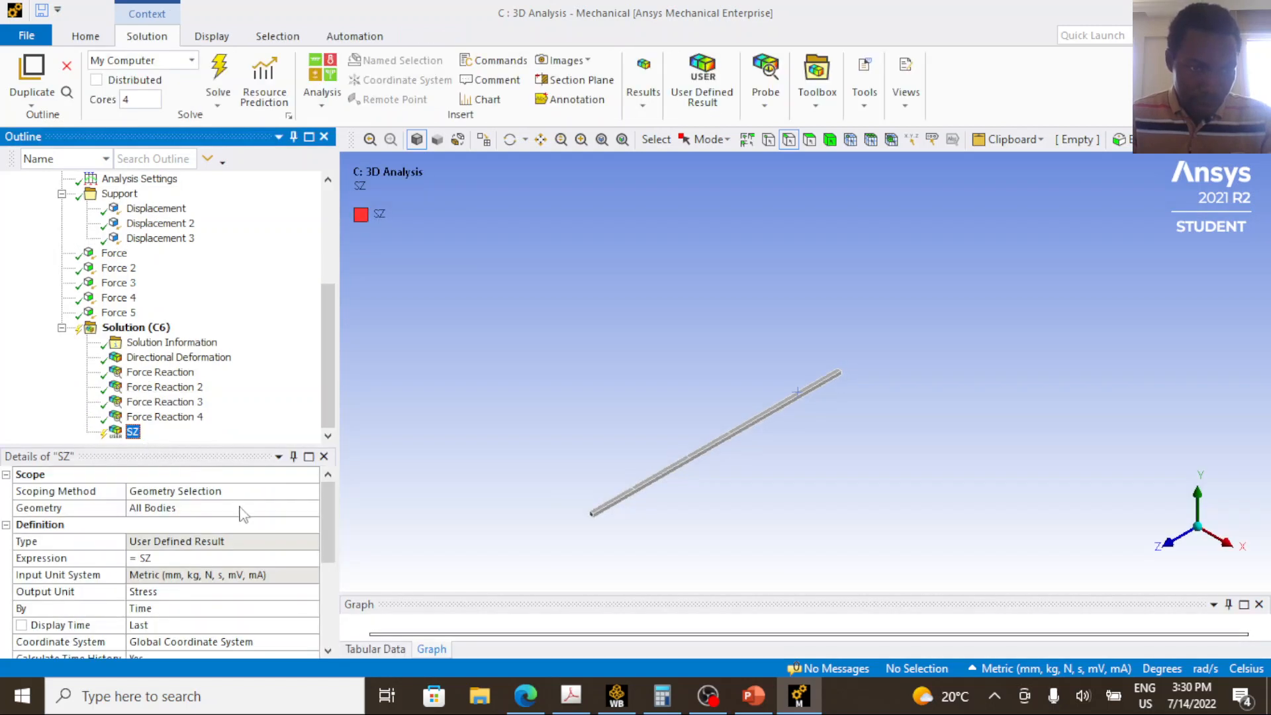
click(247, 493)
click(311, 490)
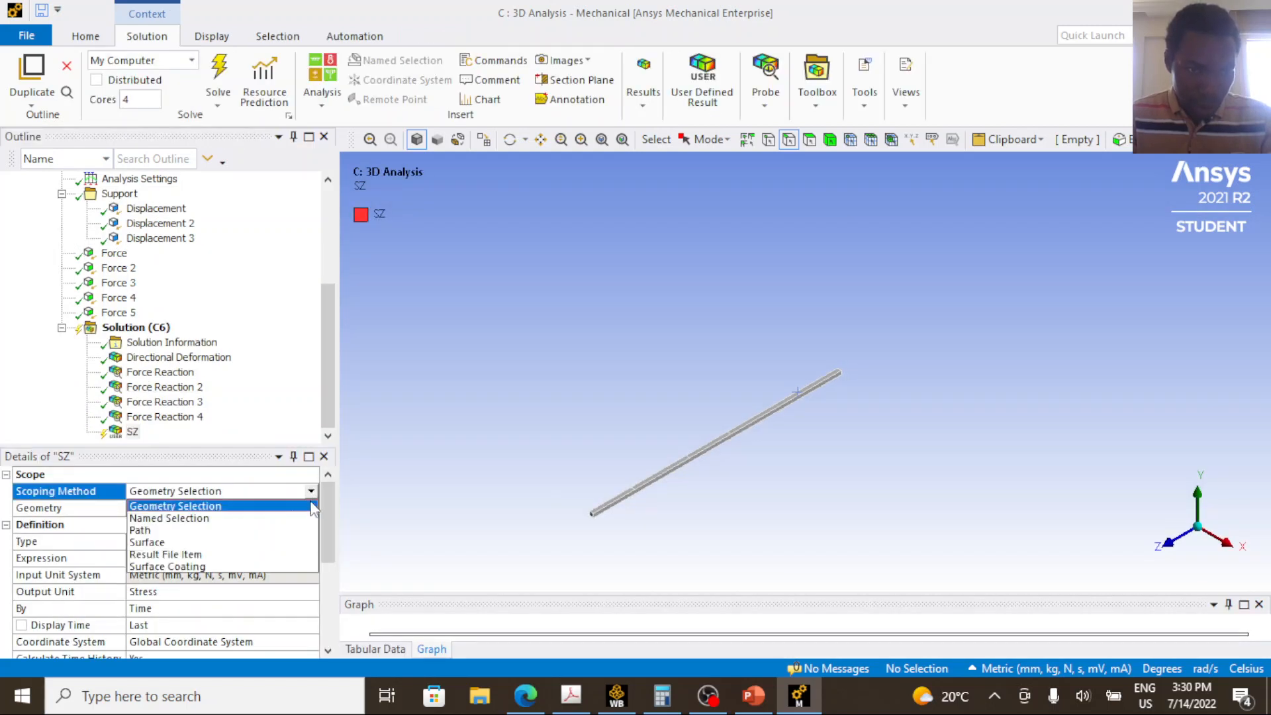
click(279, 530)
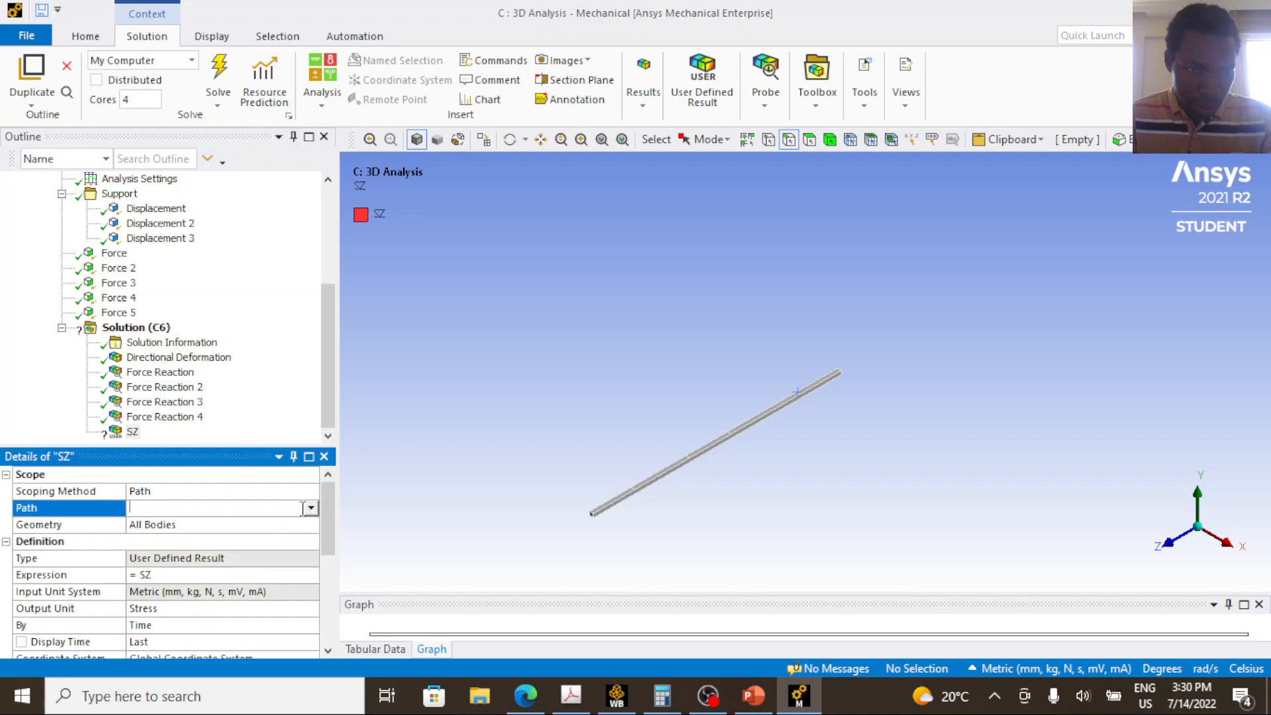
click(310, 508)
click(310, 508)
click(281, 524)
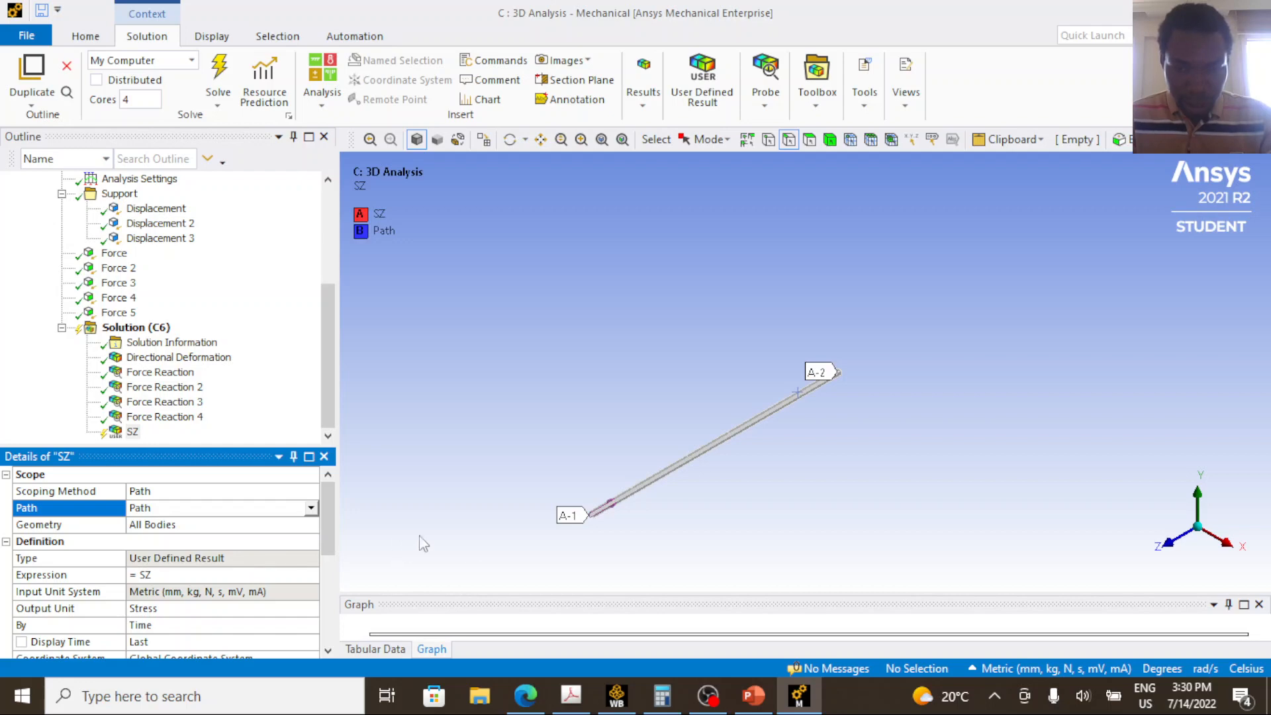
Switch to PowerPoint, go to slide 76 and circle the handwritten moment formula M = σI/y with the orange pen.
mouse_move(754, 707)
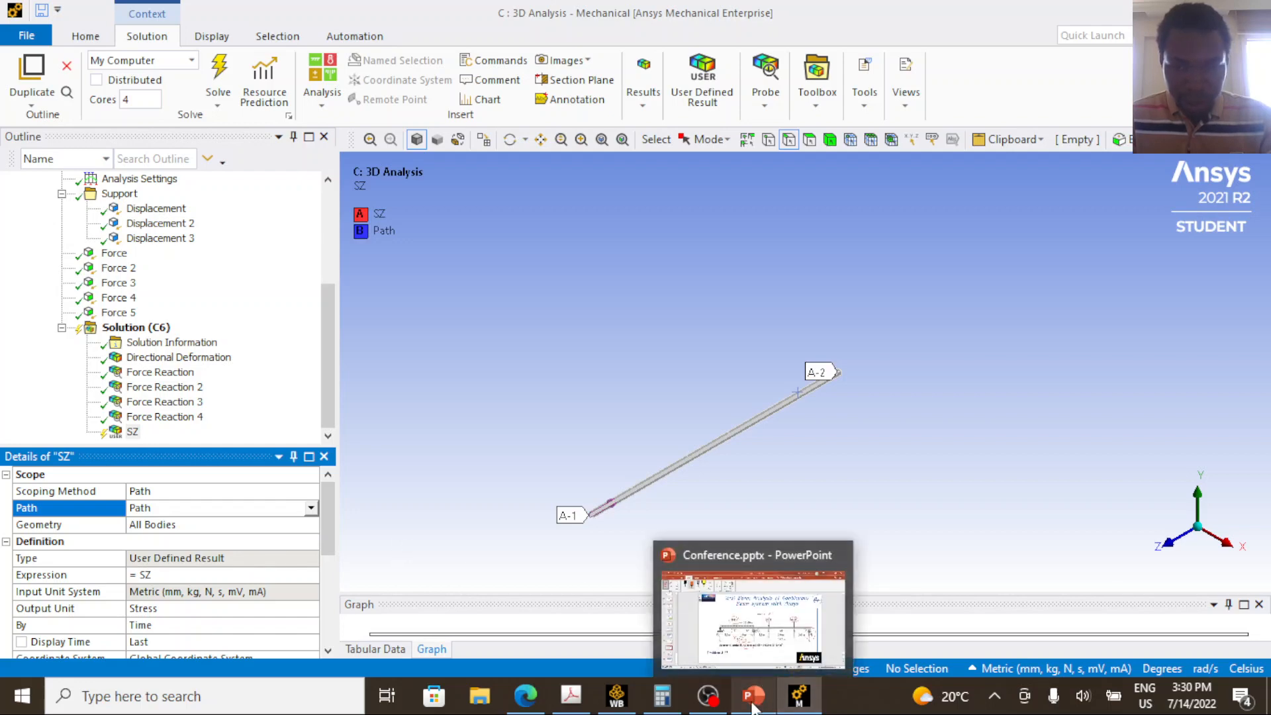
click(753, 702)
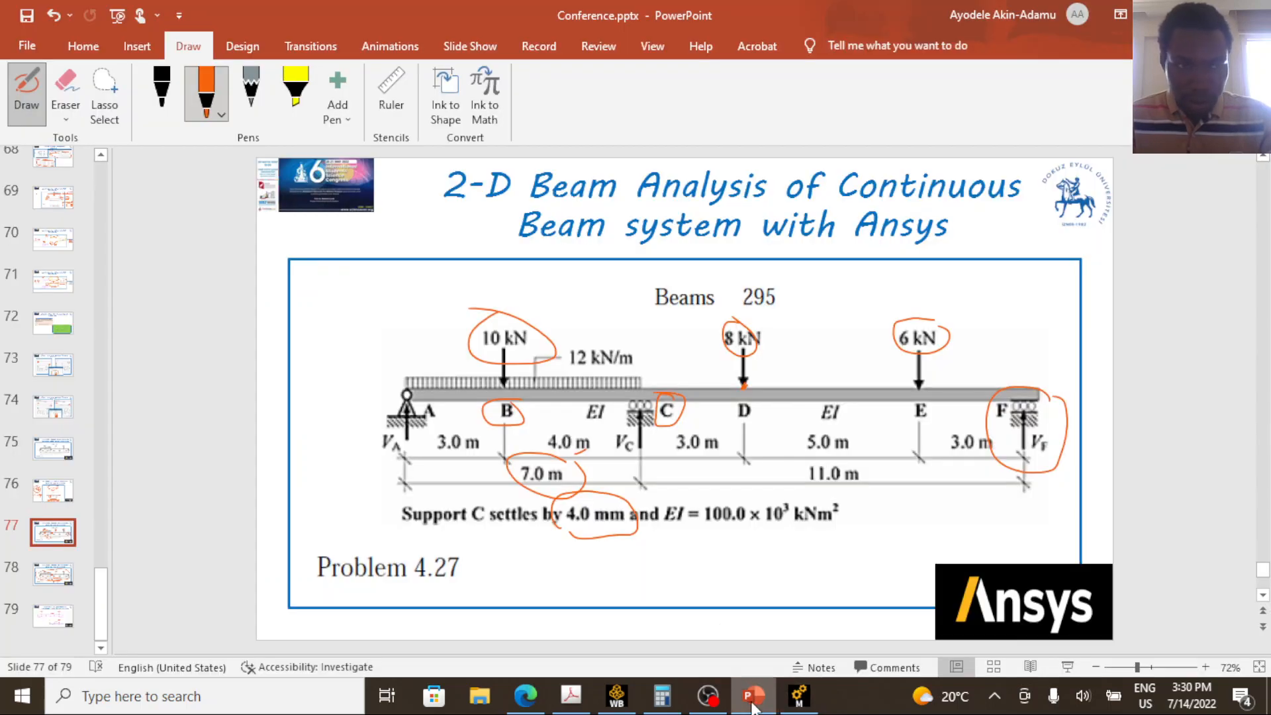
click(53, 490)
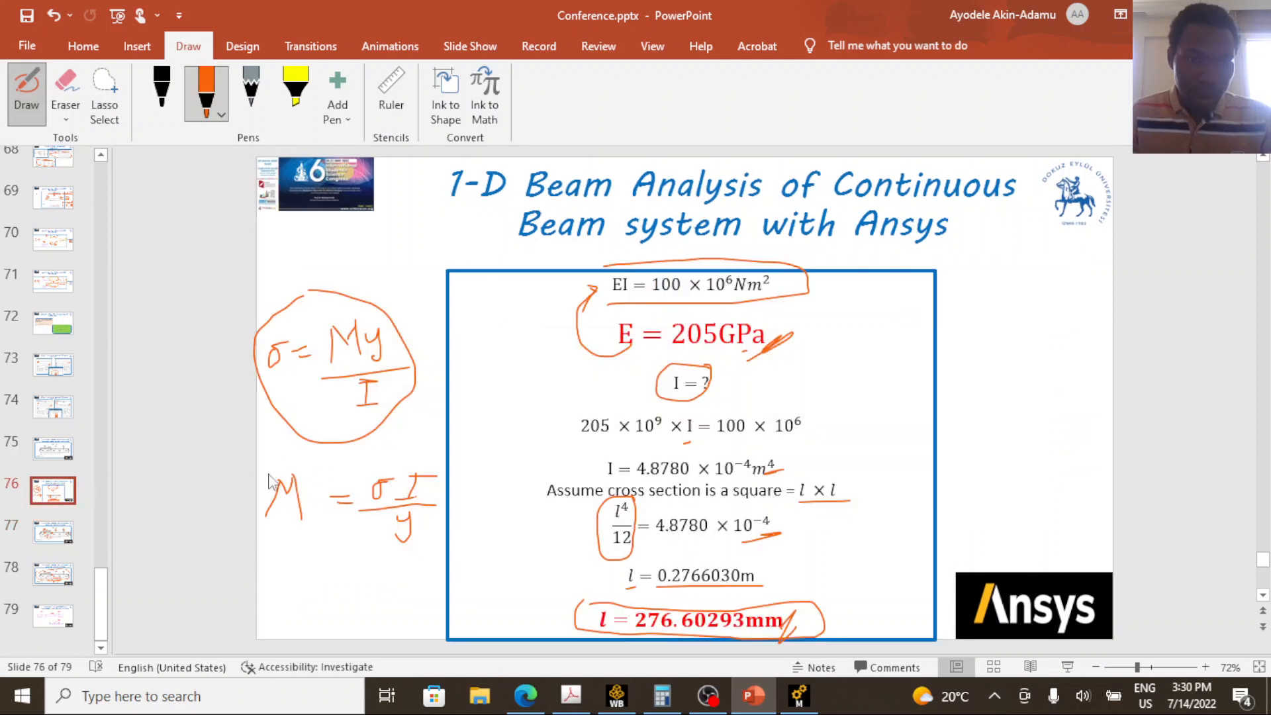
mouse_move(267, 475)
mouse_down()
mouse_move(397, 450)
mouse_move(489, 551)
mouse_move(265, 534)
mouse_move(253, 507)
mouse_up()
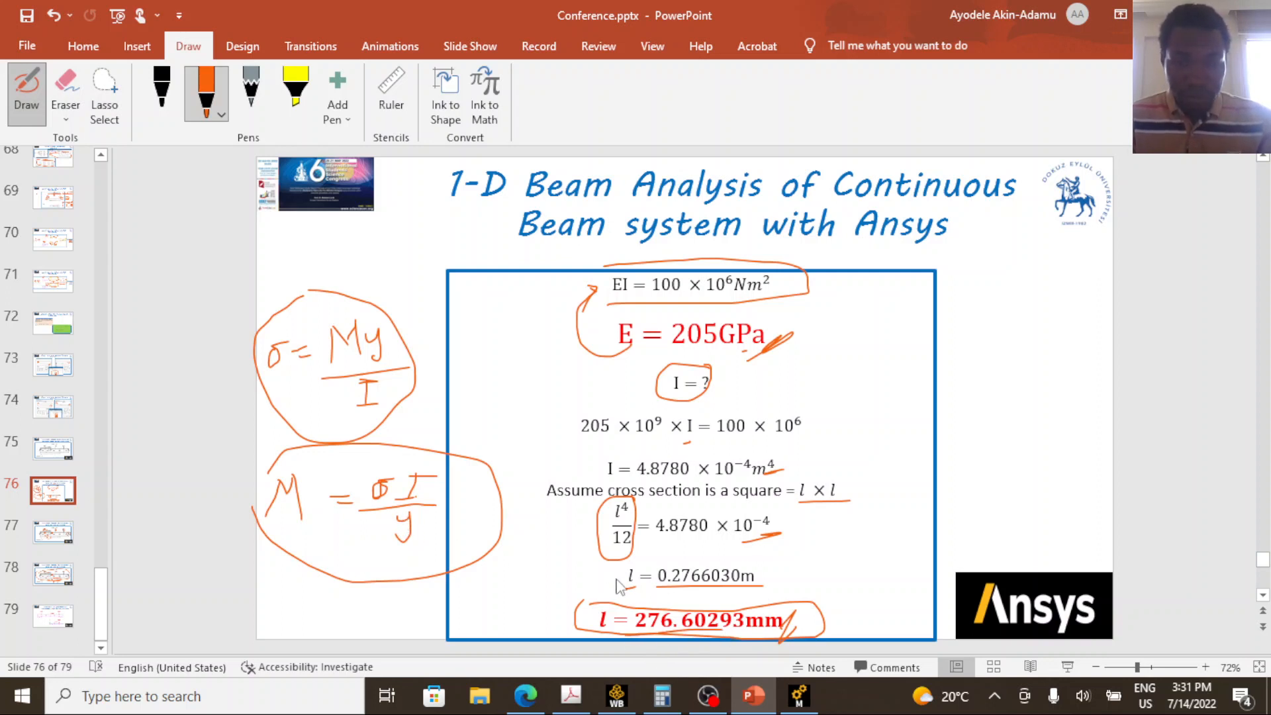
Switch to Workbench, open the 2D Analysis model in Mechanical and display its SX user-defined result.
click(616, 696)
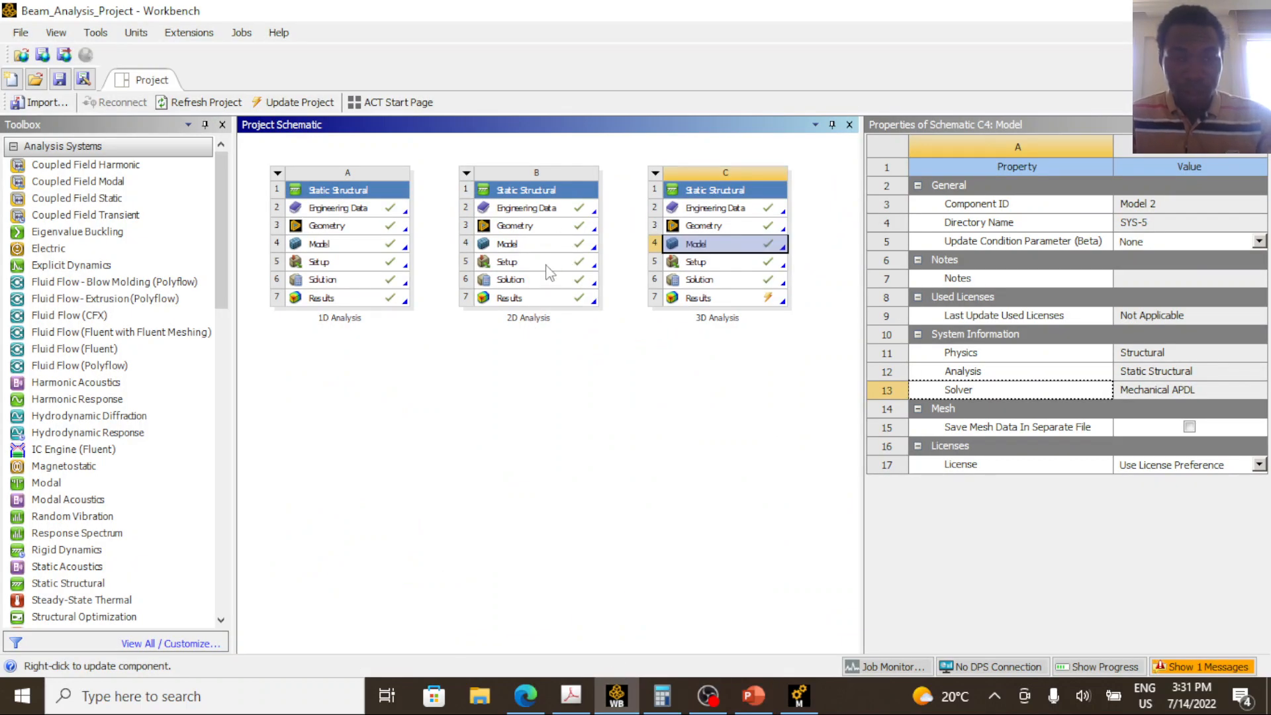
click(539, 245)
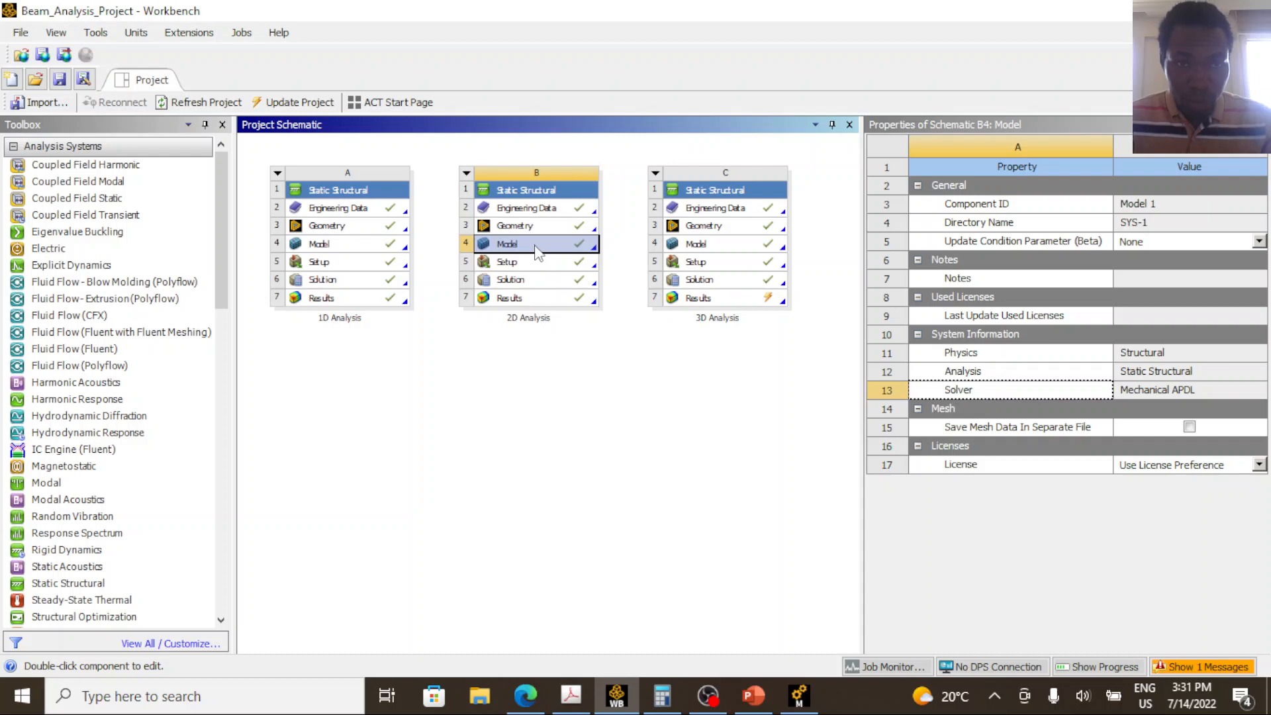
double_click(527, 247)
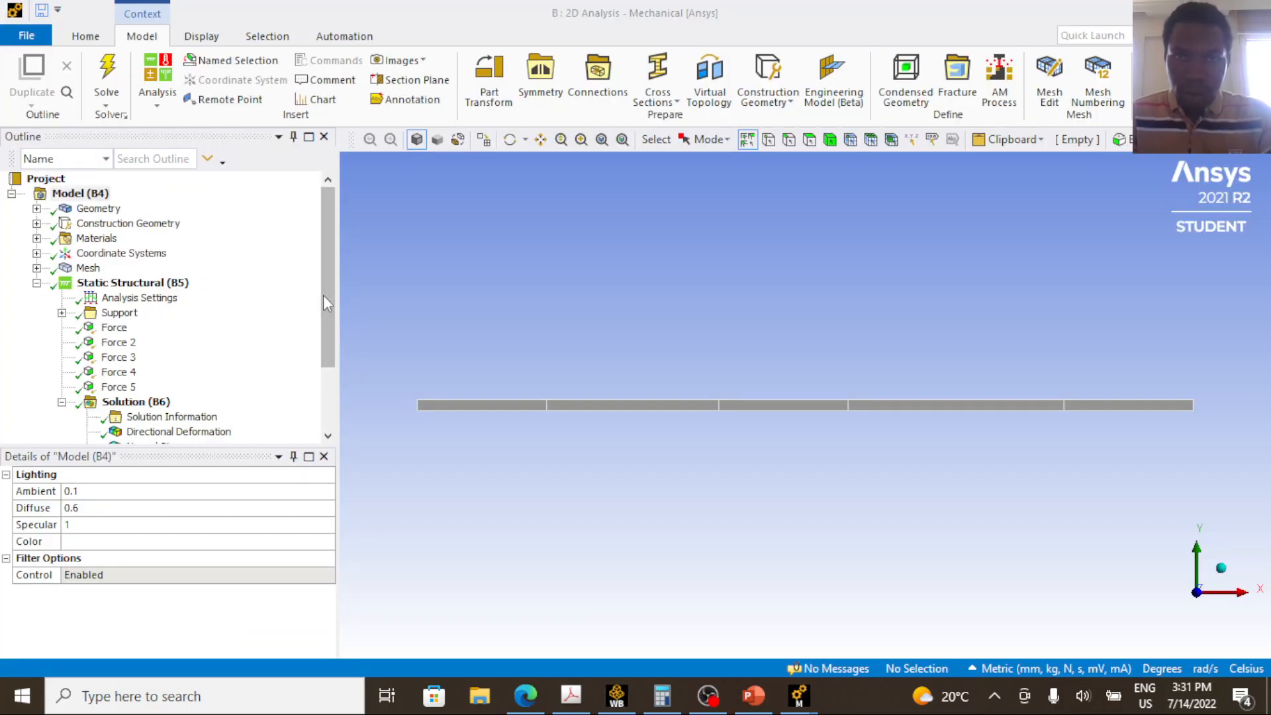
click(325, 375)
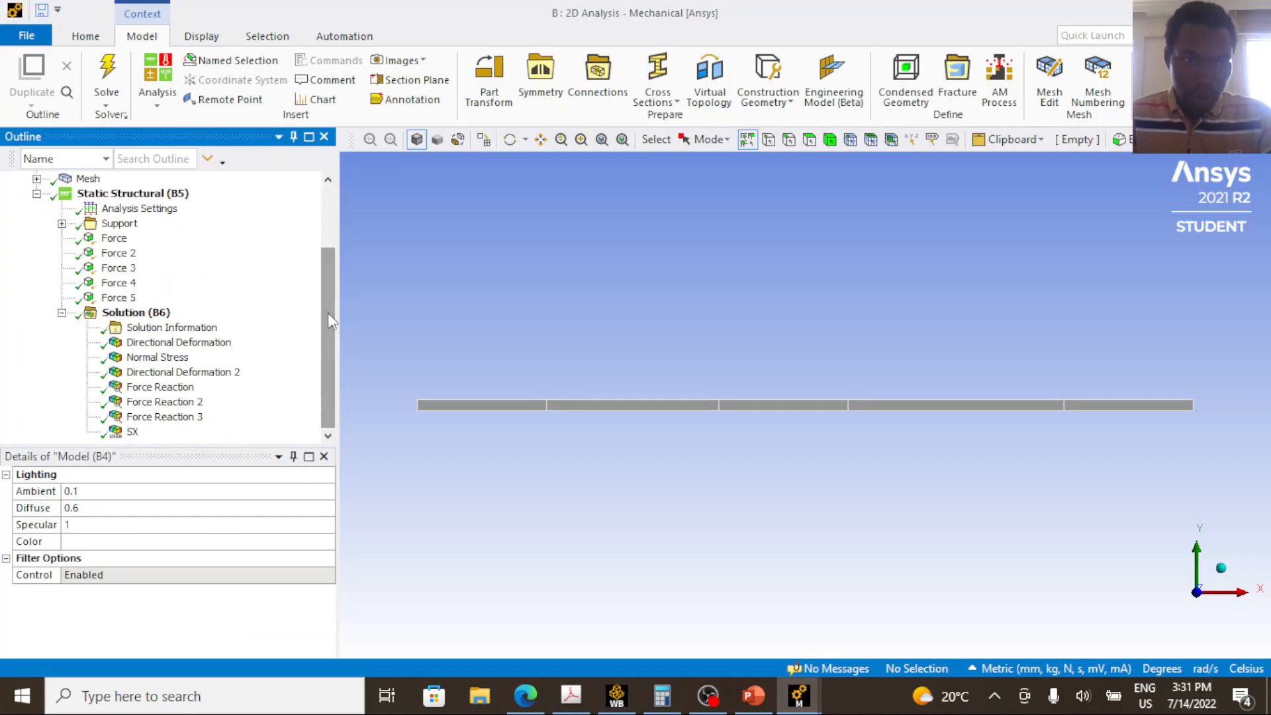
click(133, 434)
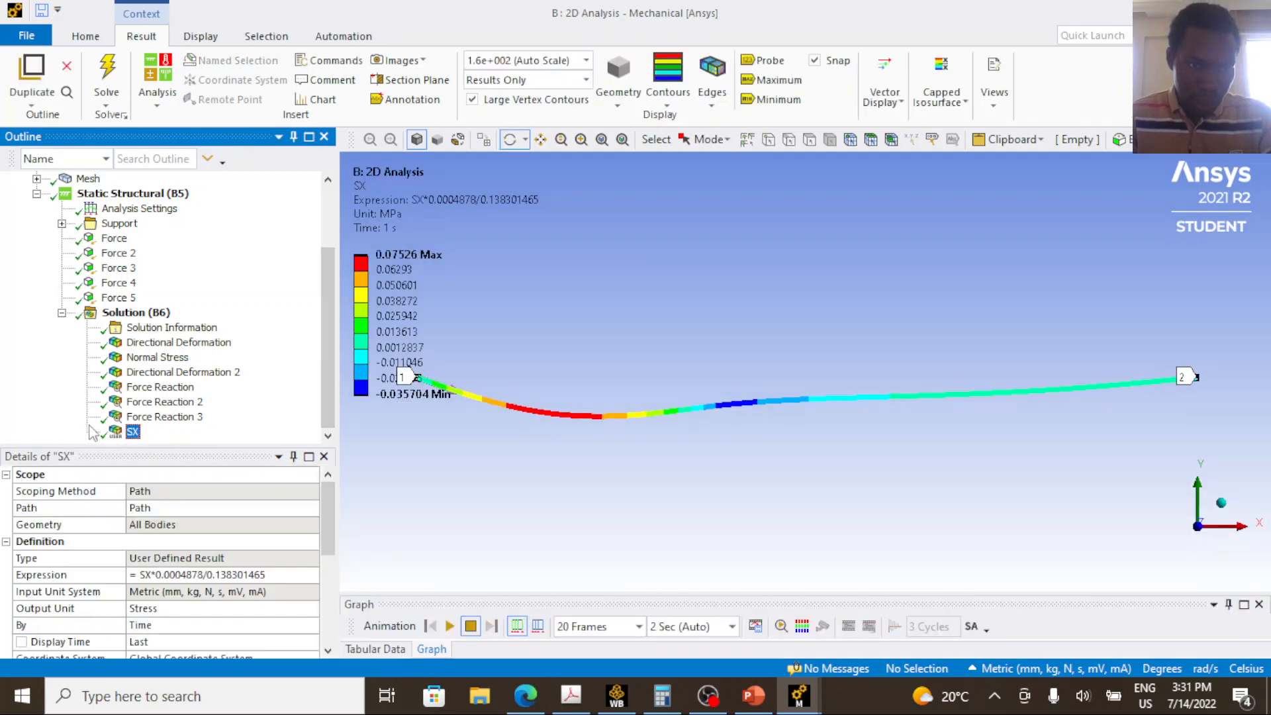
Examine the SX result's expression, highlighting the moment of inertia factor and the half-depth divisor.
click(190, 576)
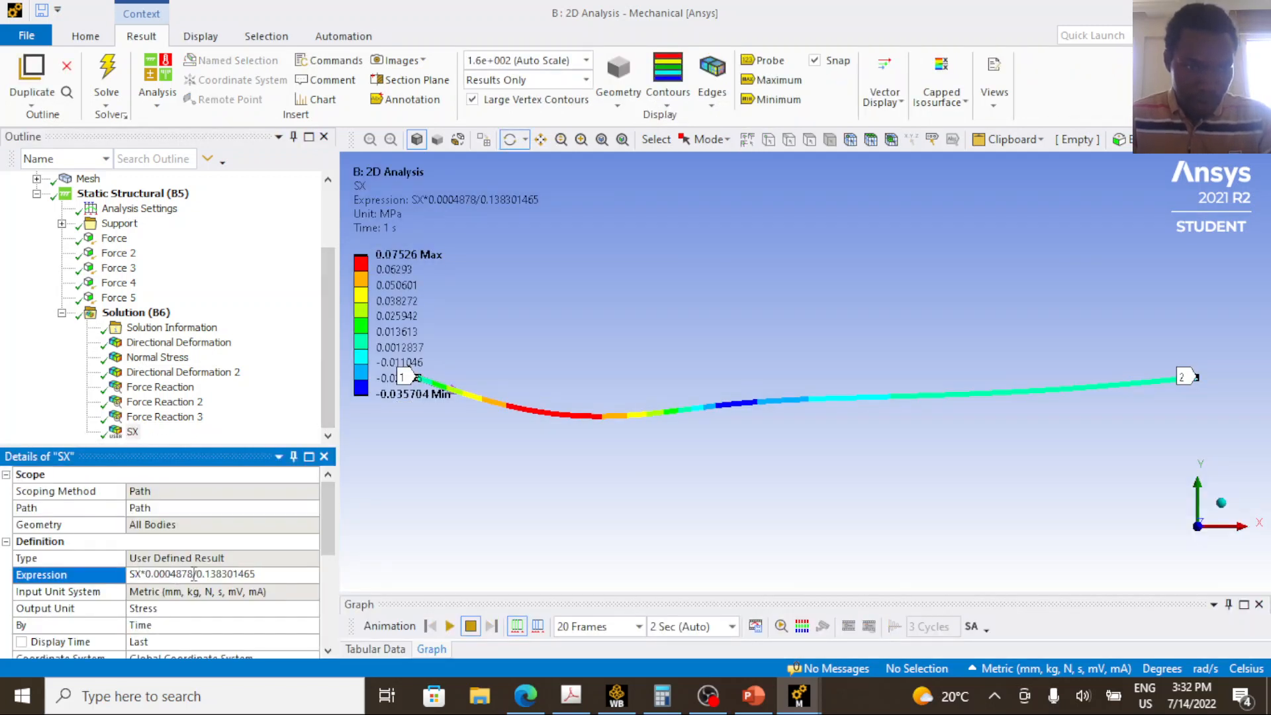
drag(182, 574, 152, 574)
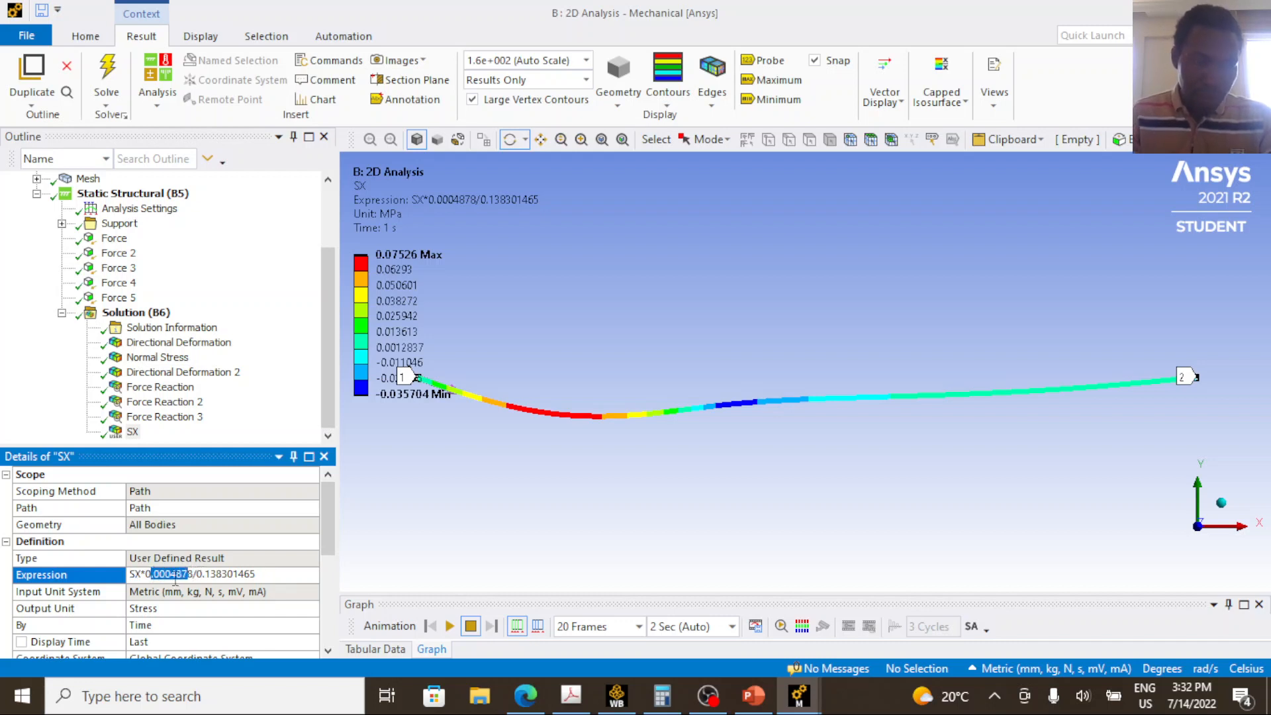
drag(250, 574, 216, 574)
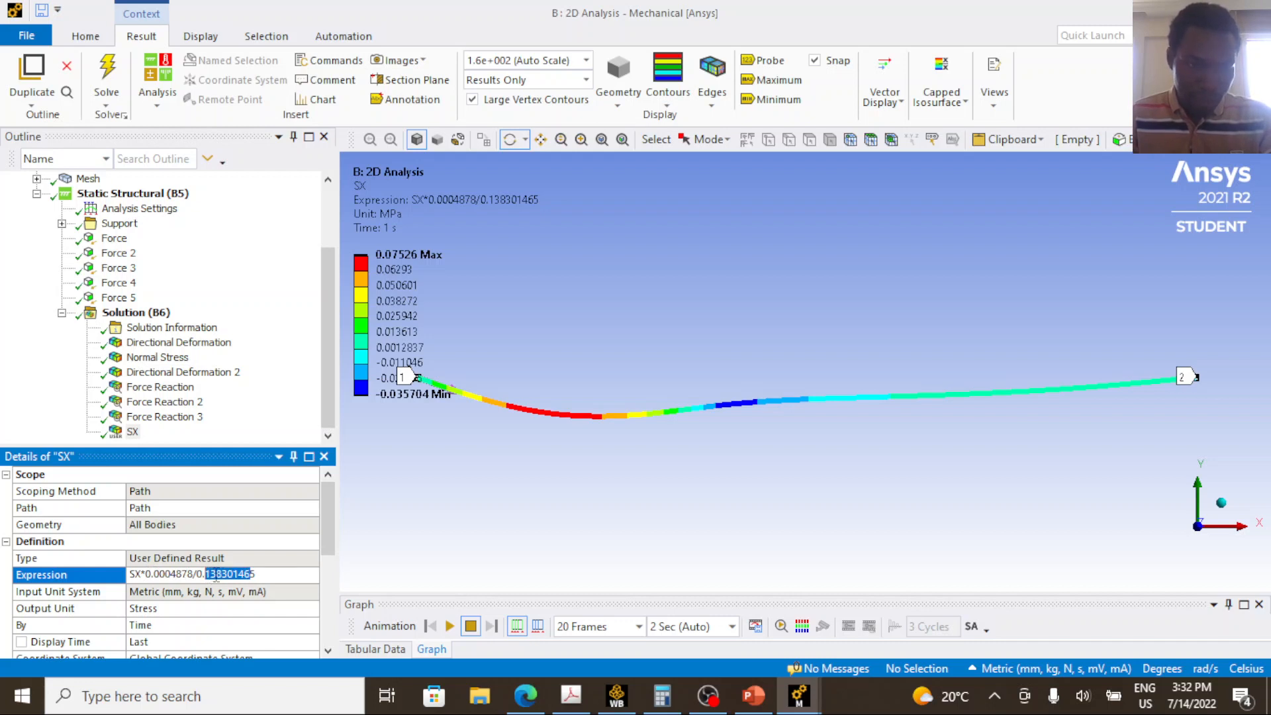
click(217, 576)
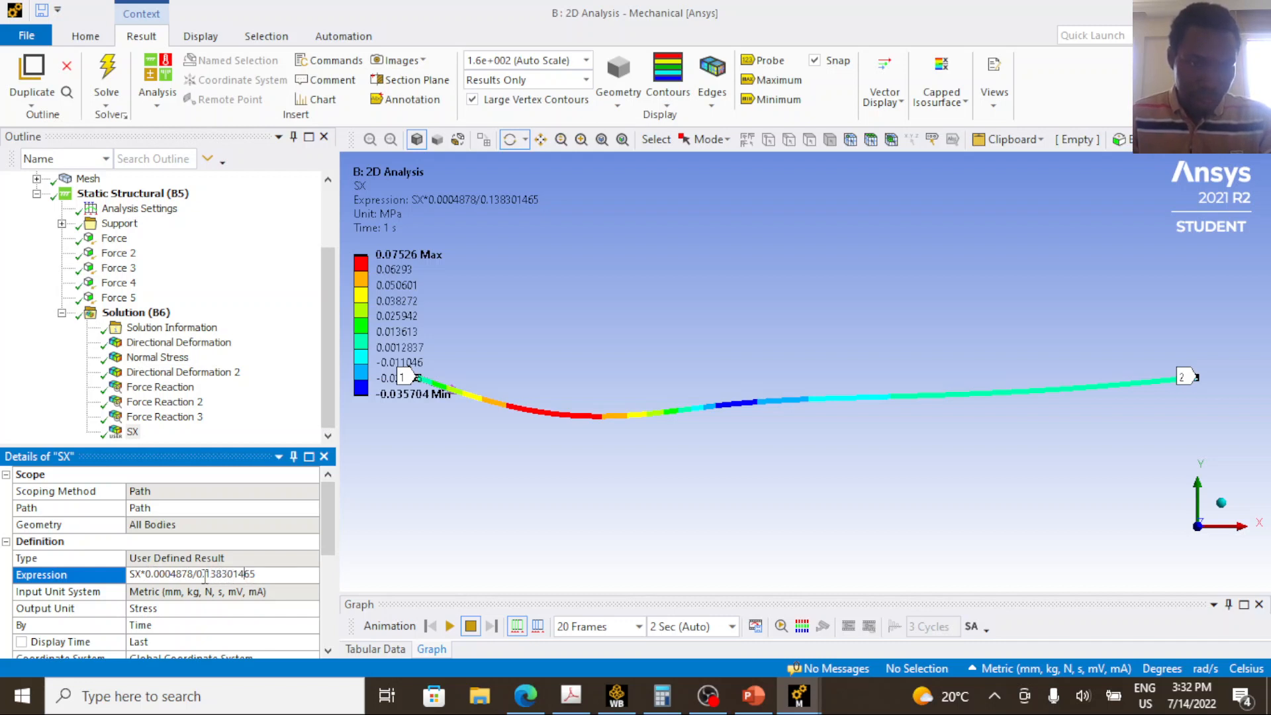
drag(269, 576, 126, 575)
right_click(139, 574)
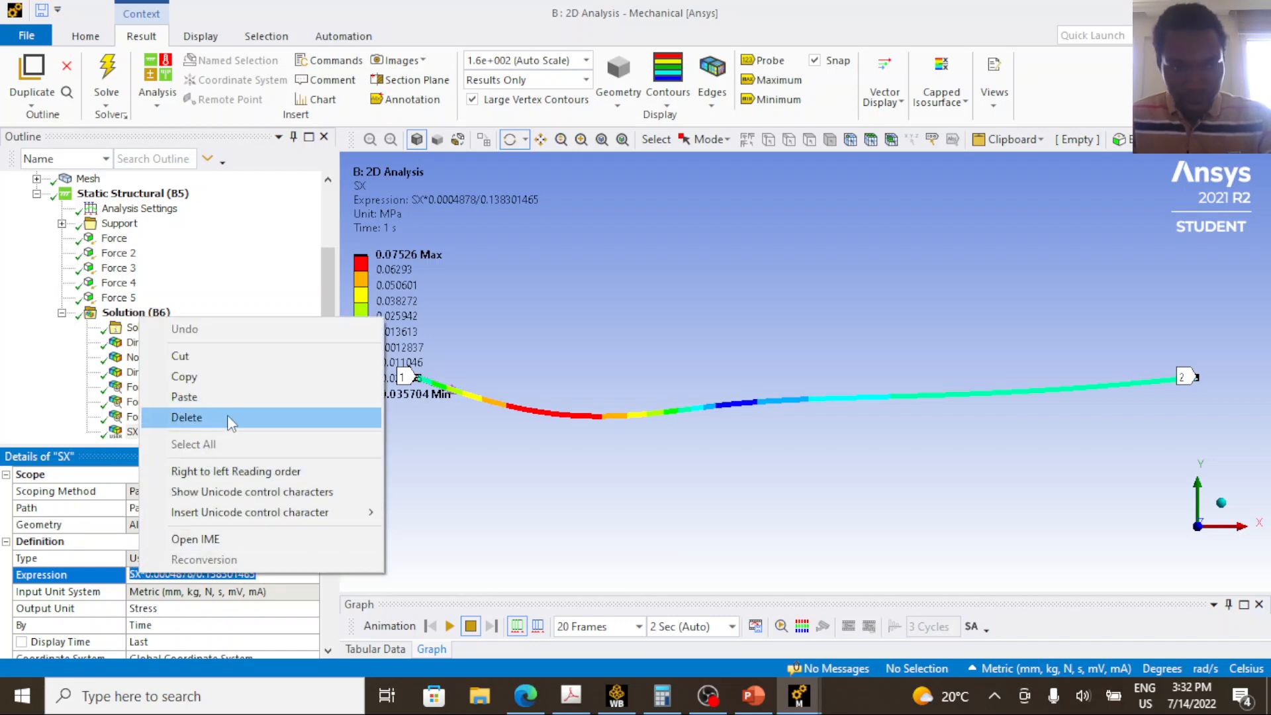
click(172, 577)
mouse_move(171, 574)
mouse_down()
mouse_move(195, 574)
mouse_move(155, 577)
mouse_up()
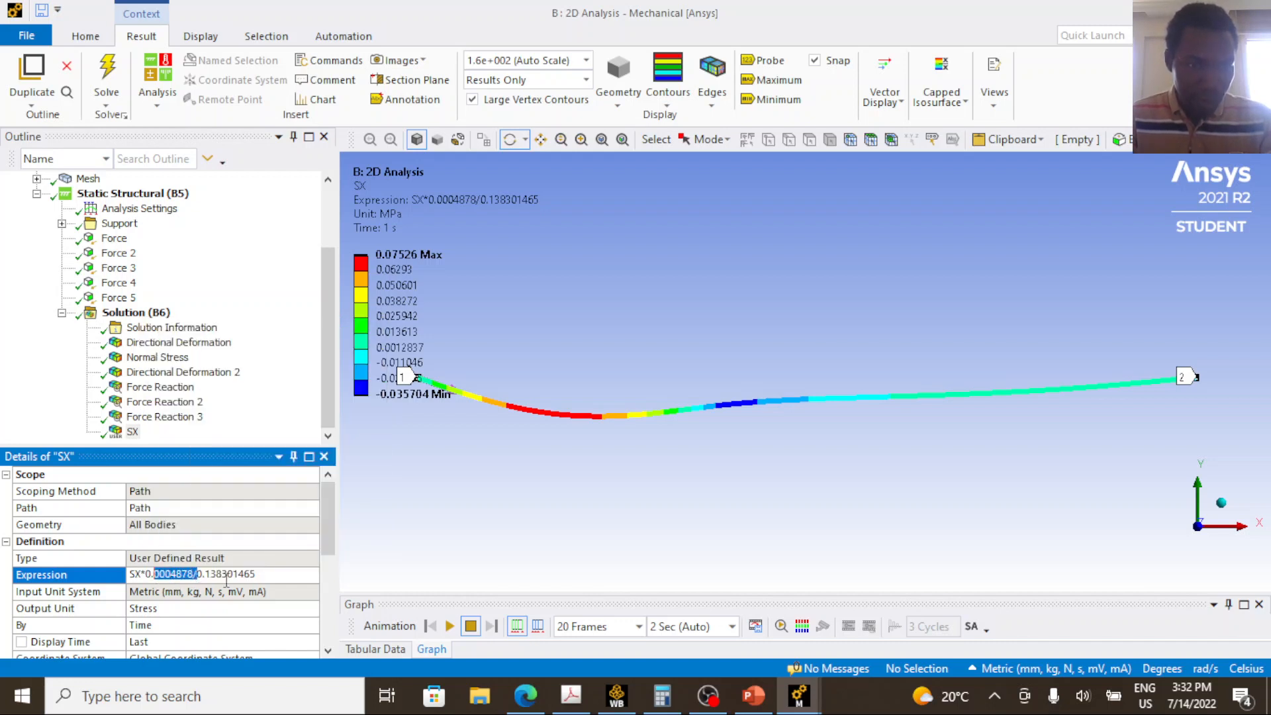
drag(263, 577, 217, 576)
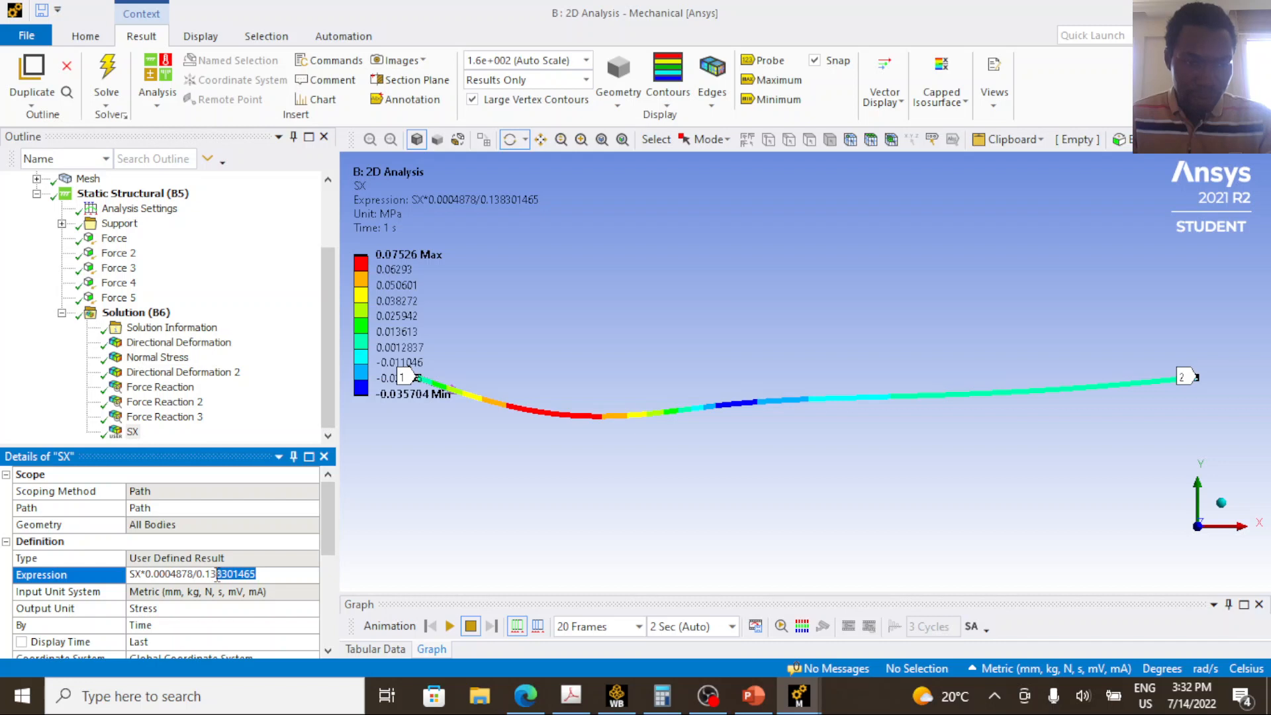
click(258, 574)
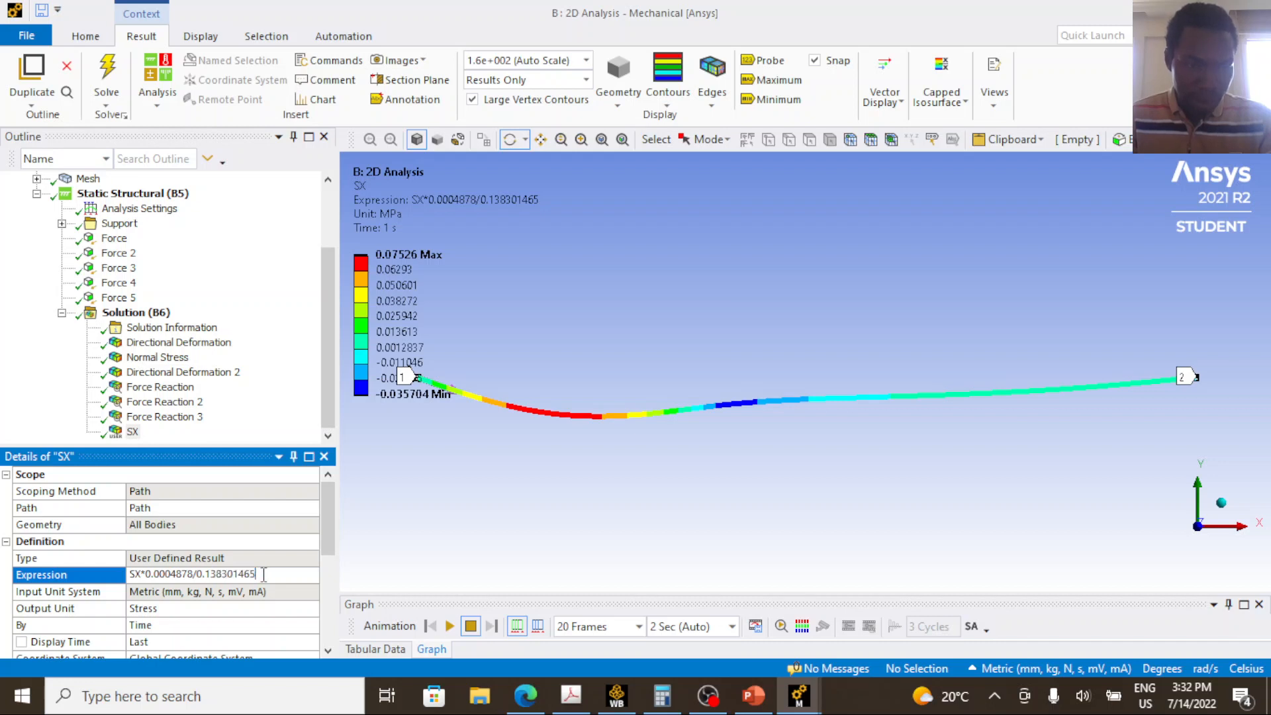
Copy the whole expression SX*0.0004878/0.138301465 from the SX result and minimise the 2D Analysis window.
double_click(206, 575)
right_click(161, 578)
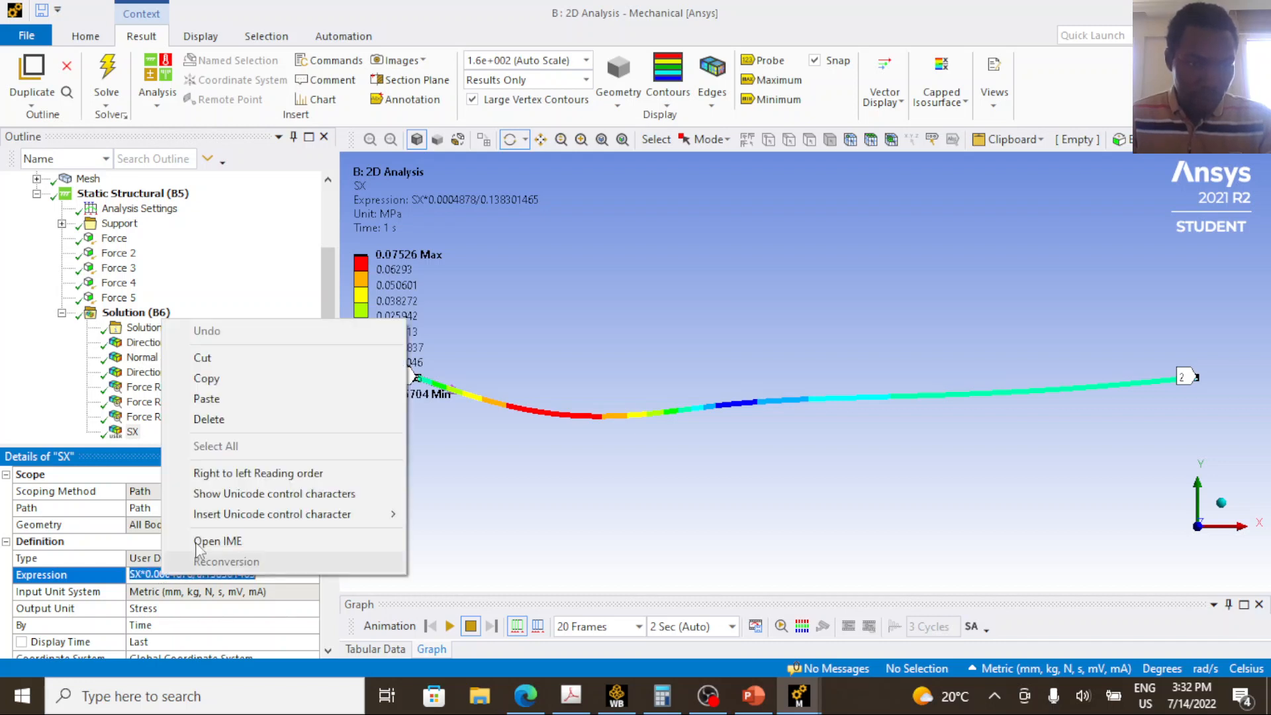
click(251, 378)
click(1191, 8)
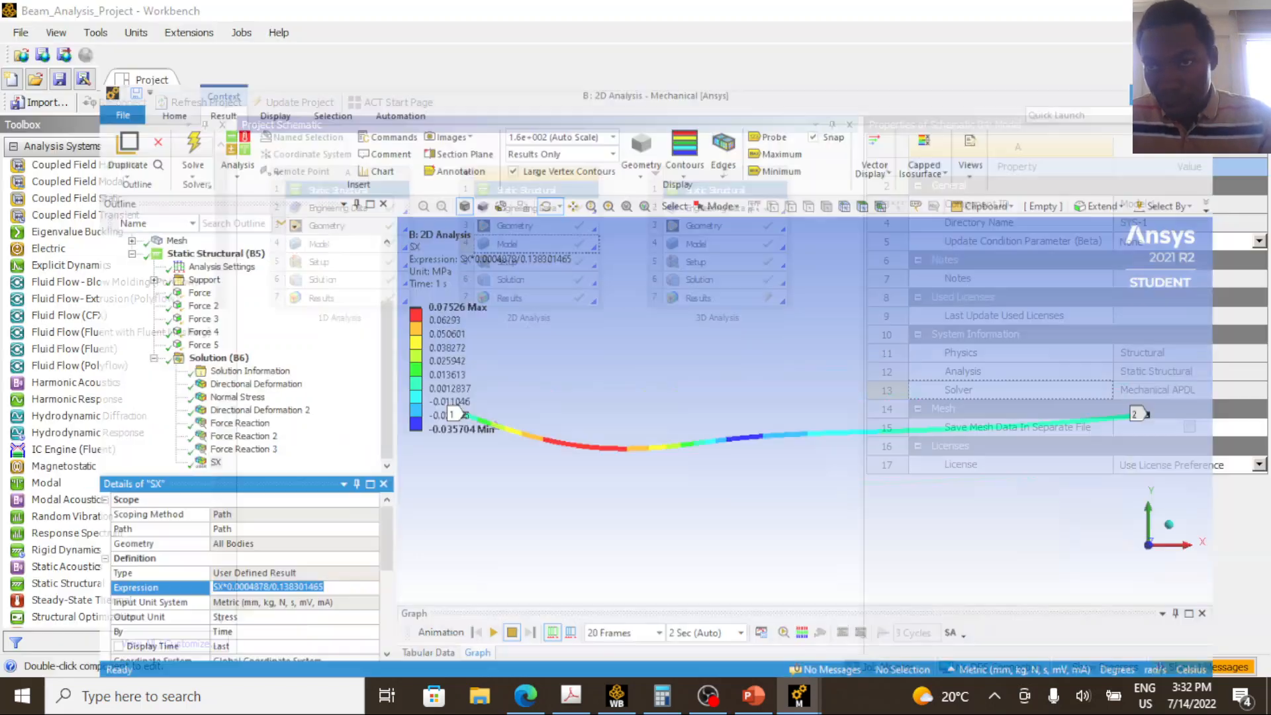
mouse_move(799, 696)
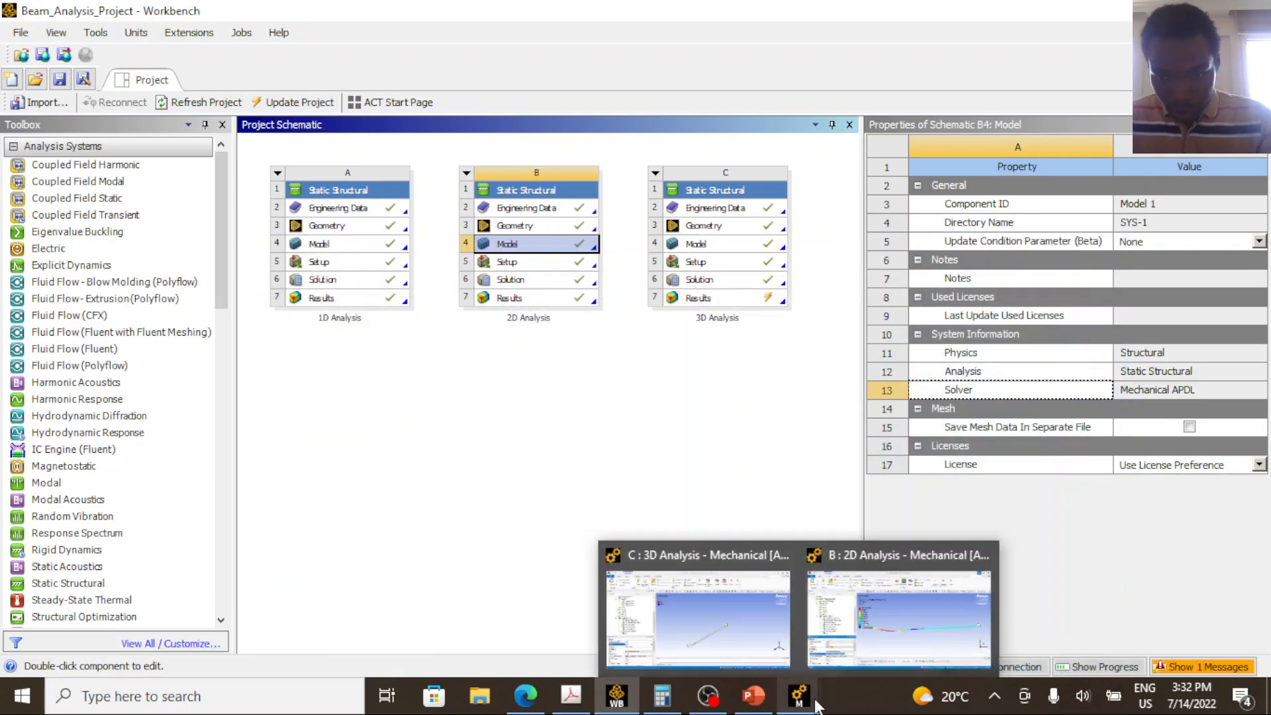
Switch to the 3D Analysis model and set the SZ result's expression to SZ*0.0004878/0.138301465.
click(698, 616)
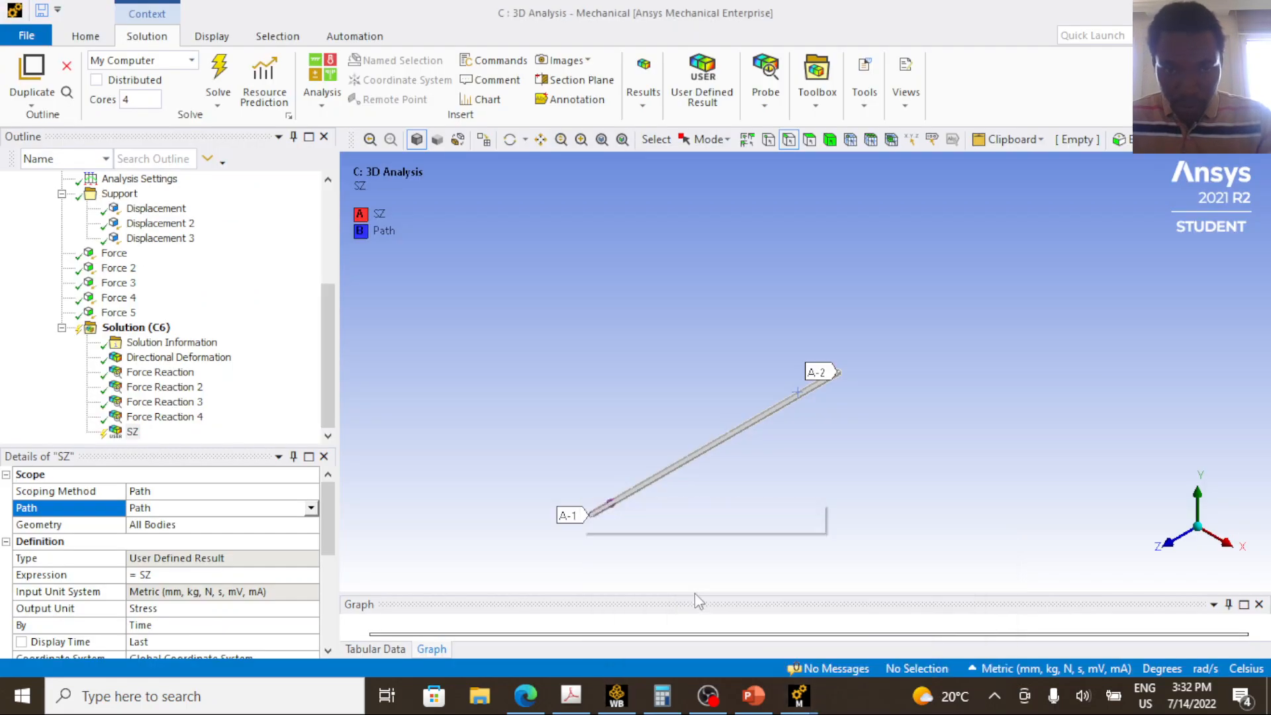
click(171, 574)
key(ctrl+v)
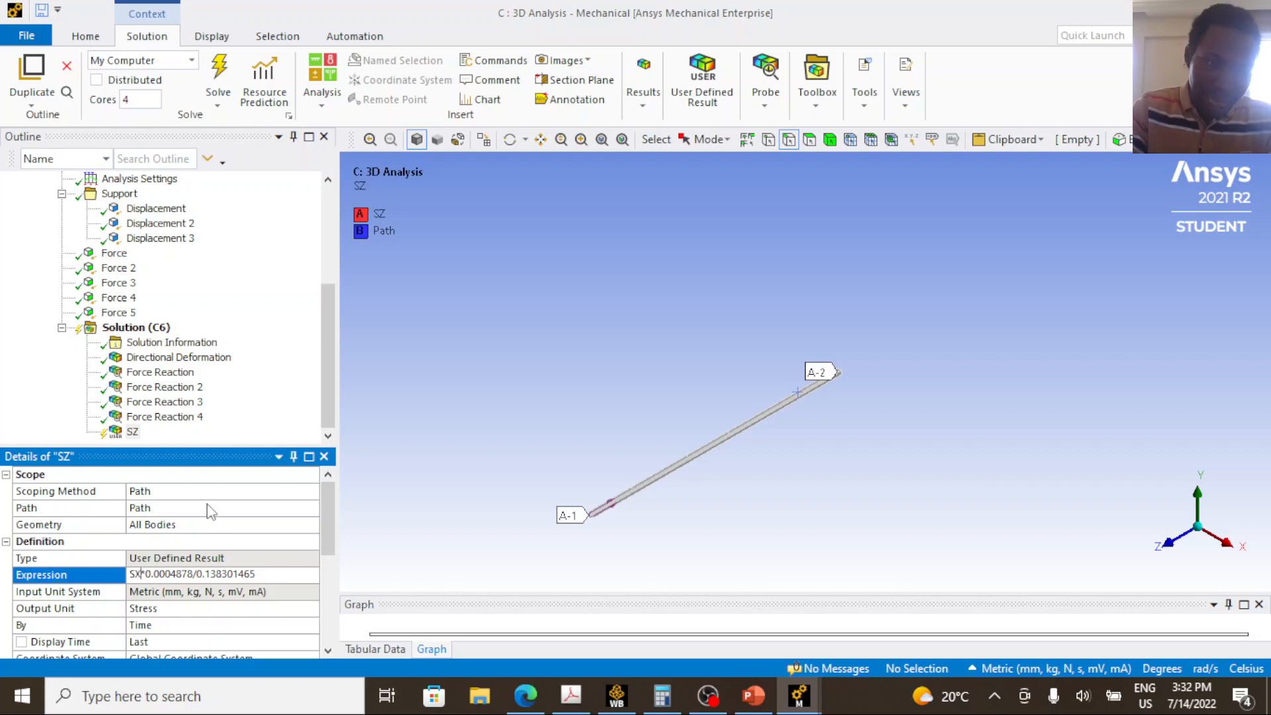
click(141, 573)
key(BackSpace)
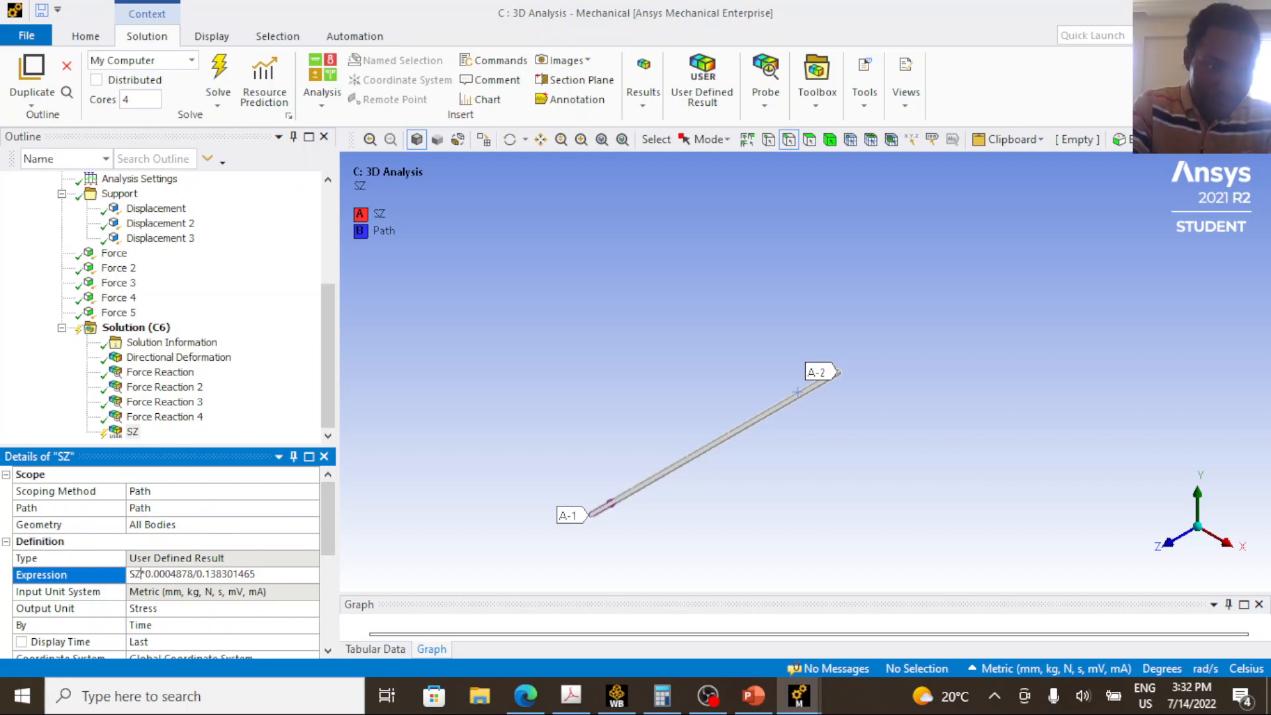
text(Z)
key(Return)
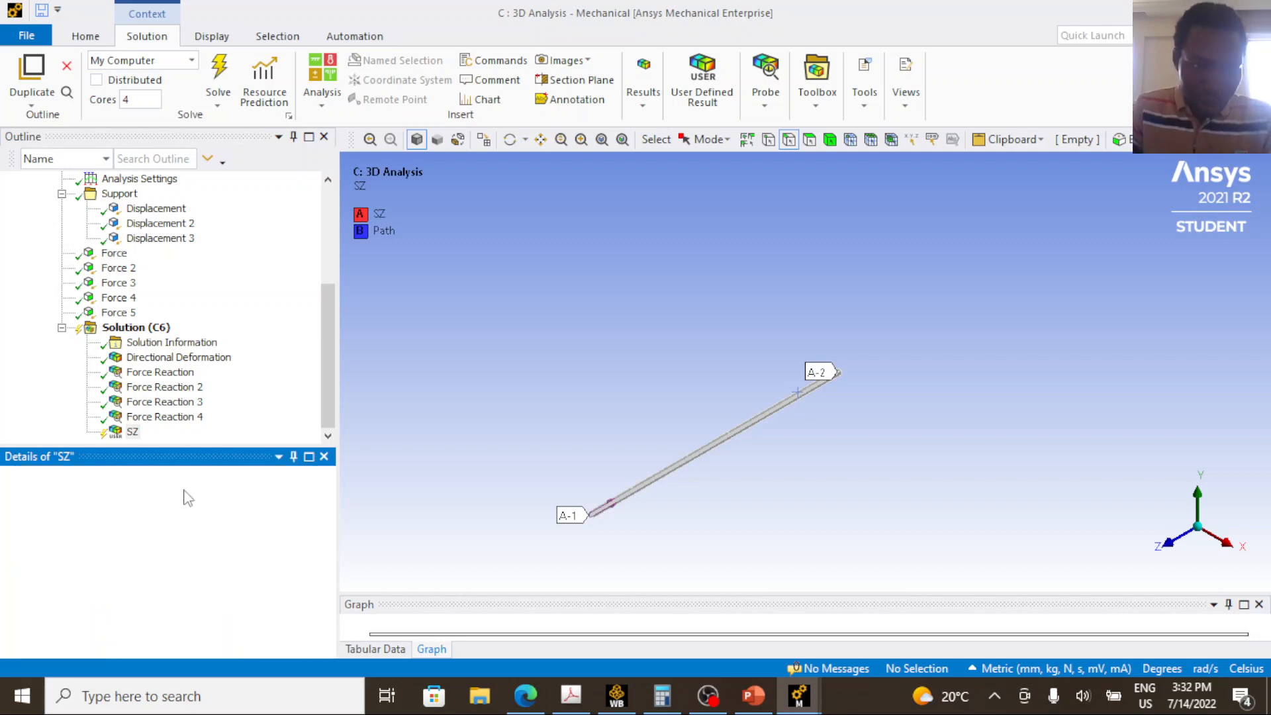
Add a second Directional Deformation result to the 3D solution and scope it to the existing path.
click(179, 357)
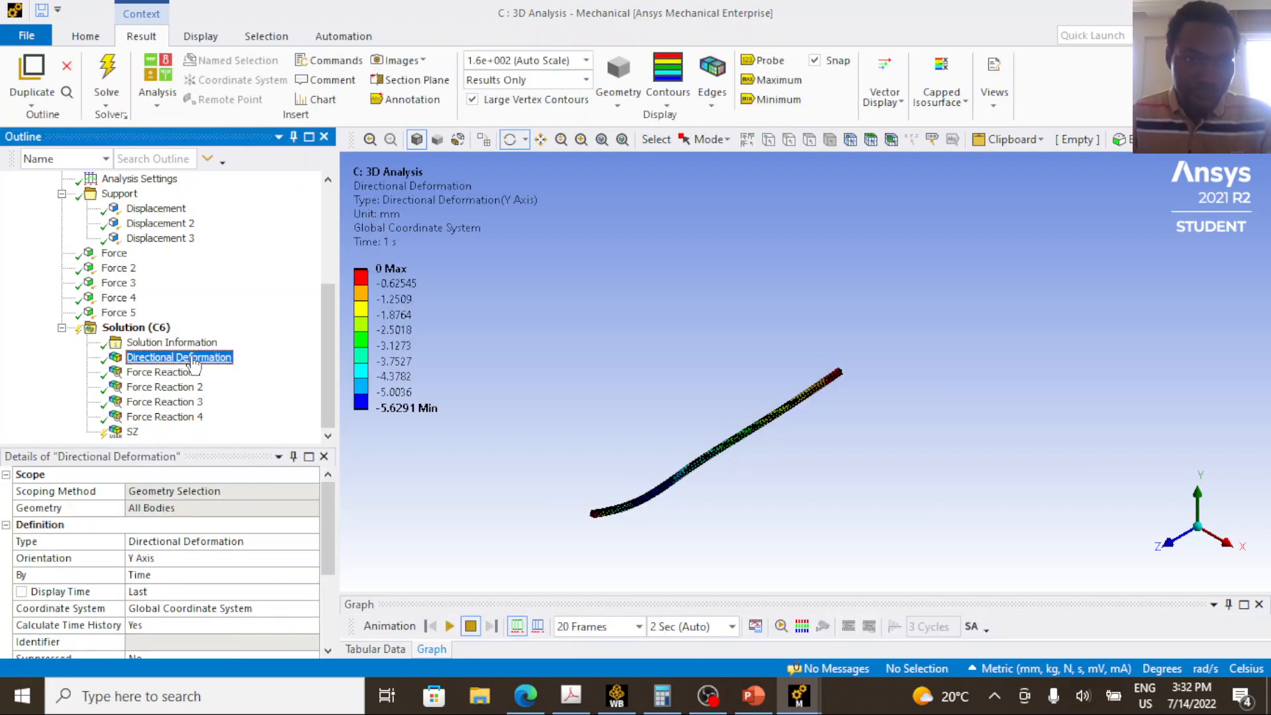
right_click(142, 328)
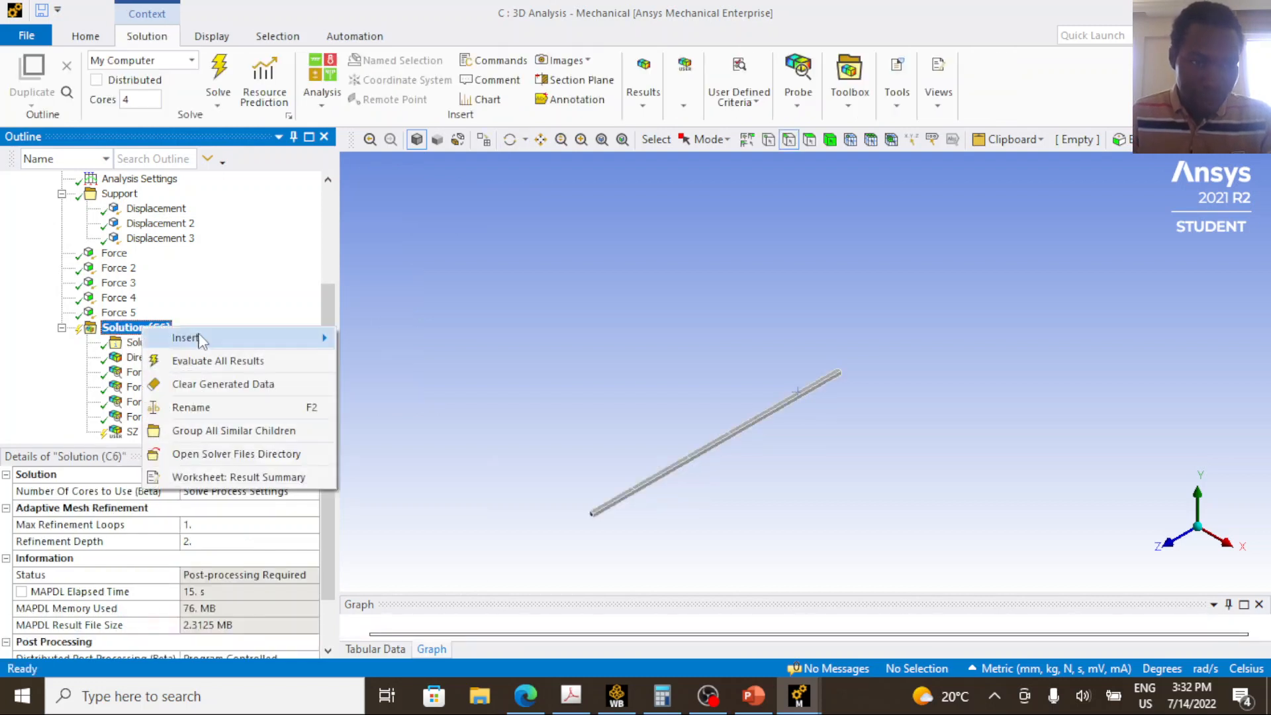
mouse_move(202, 339)
mouse_move(431, 334)
click(547, 347)
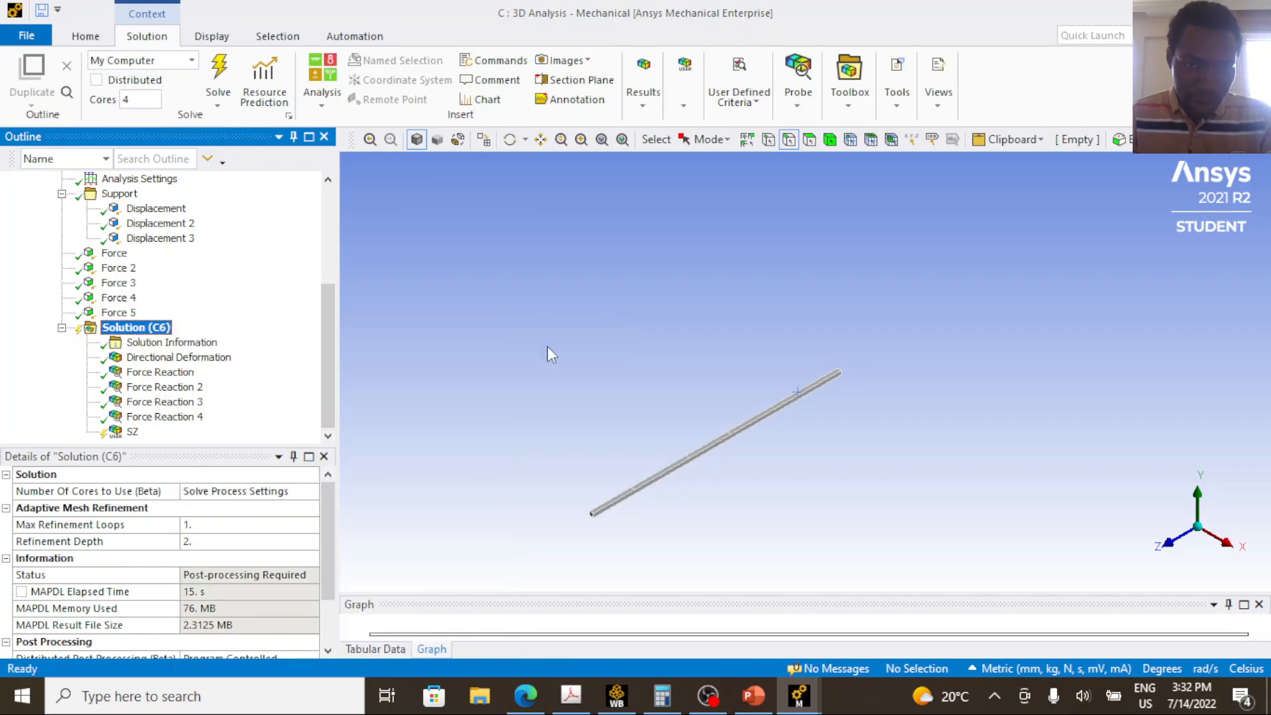
click(189, 491)
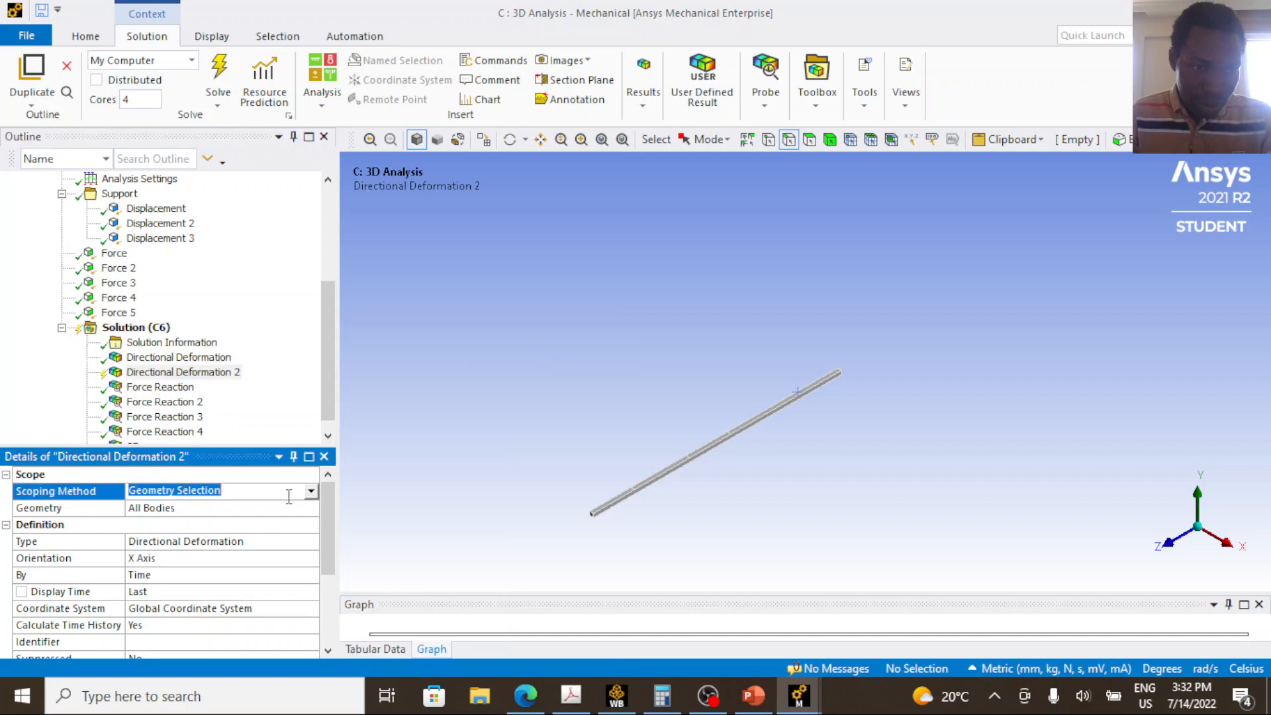
click(310, 491)
click(263, 531)
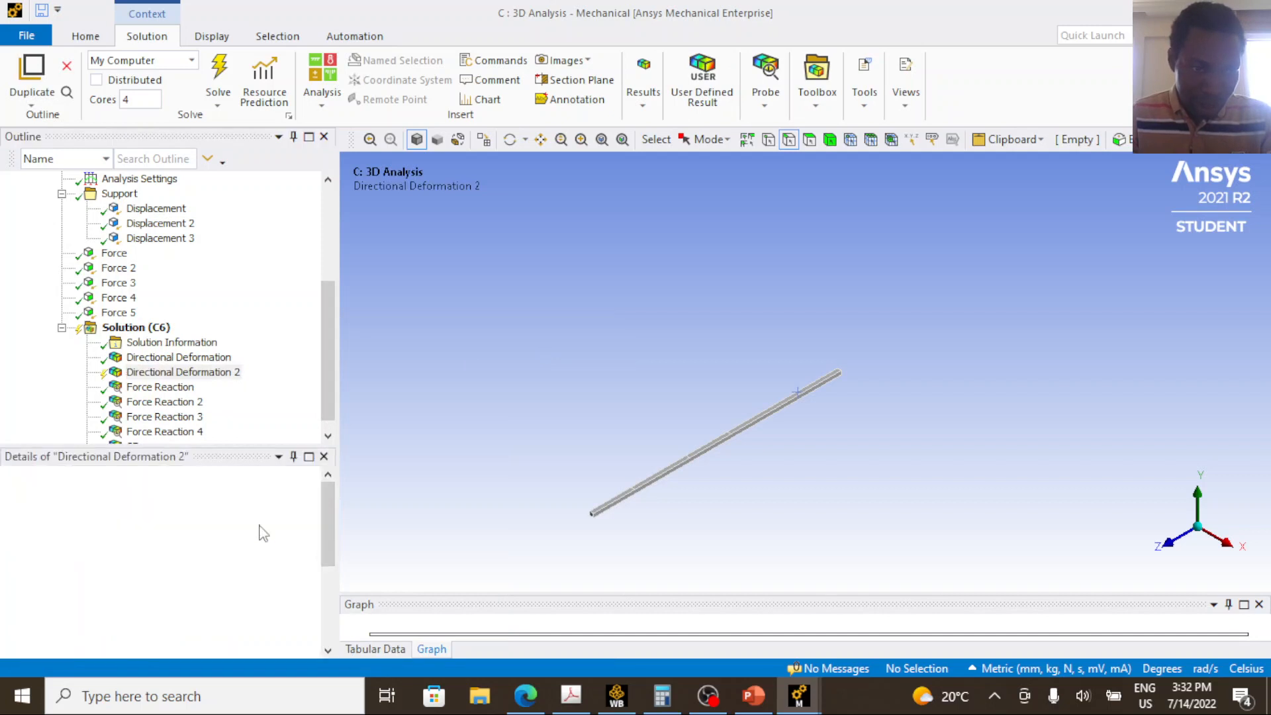
click(311, 508)
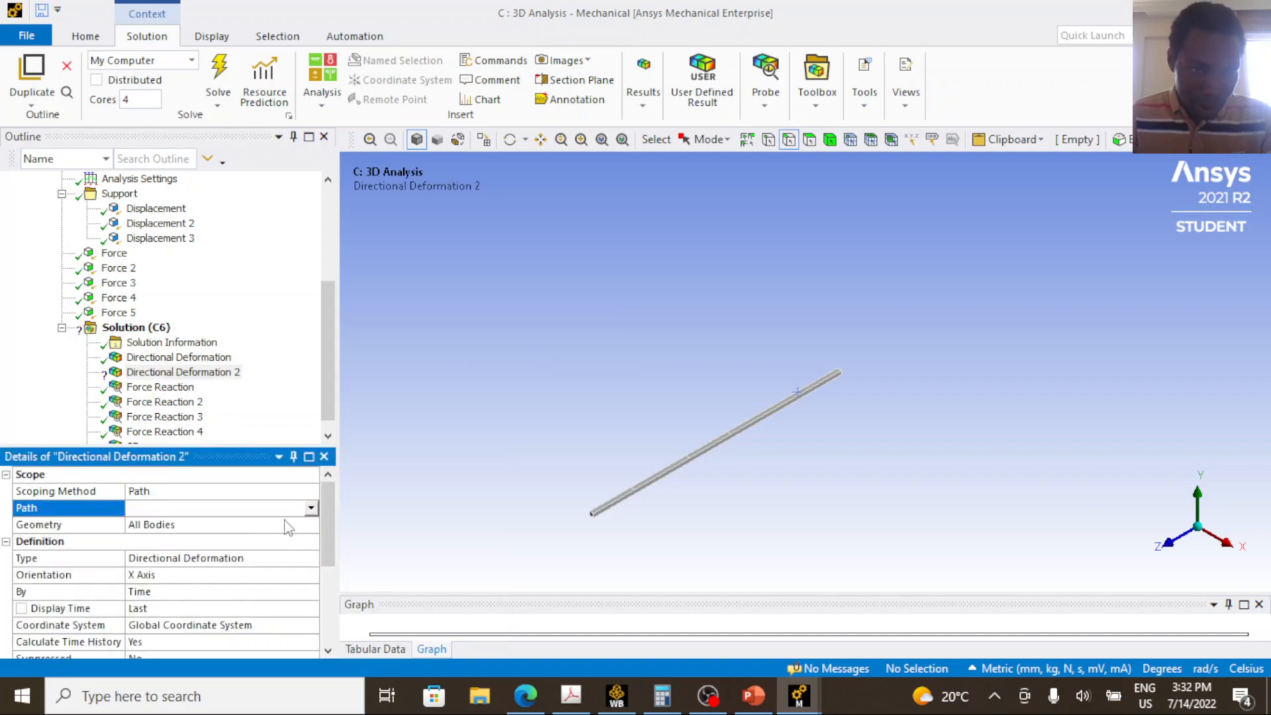
click(288, 524)
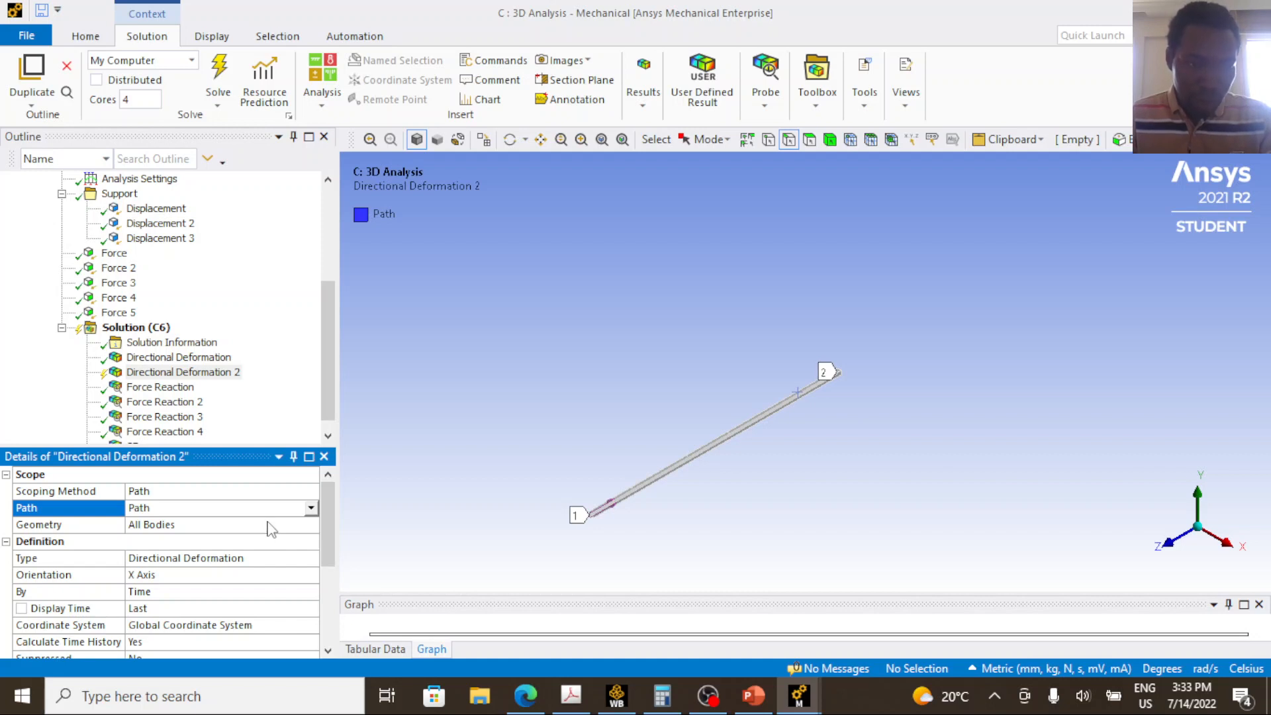
click(271, 528)
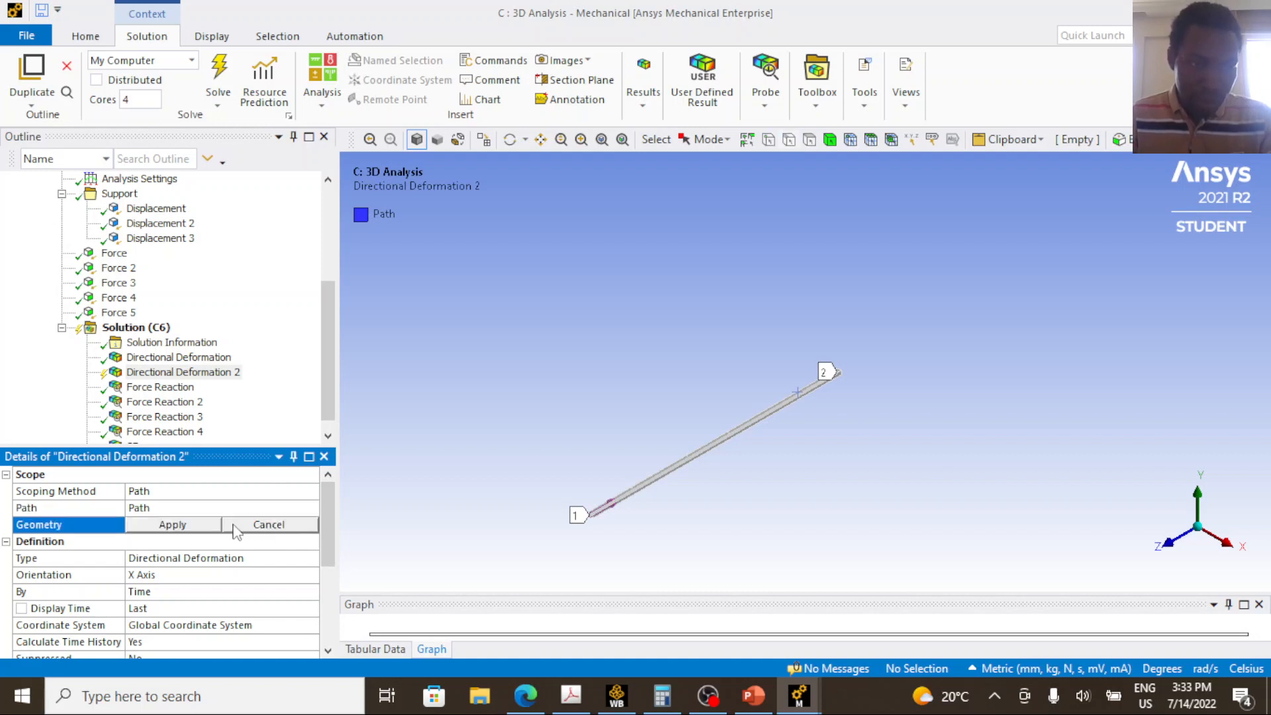
Orient the path-scoped Directional Deformation result along the Y Axis and solve to evaluate the results.
click(202, 573)
click(311, 574)
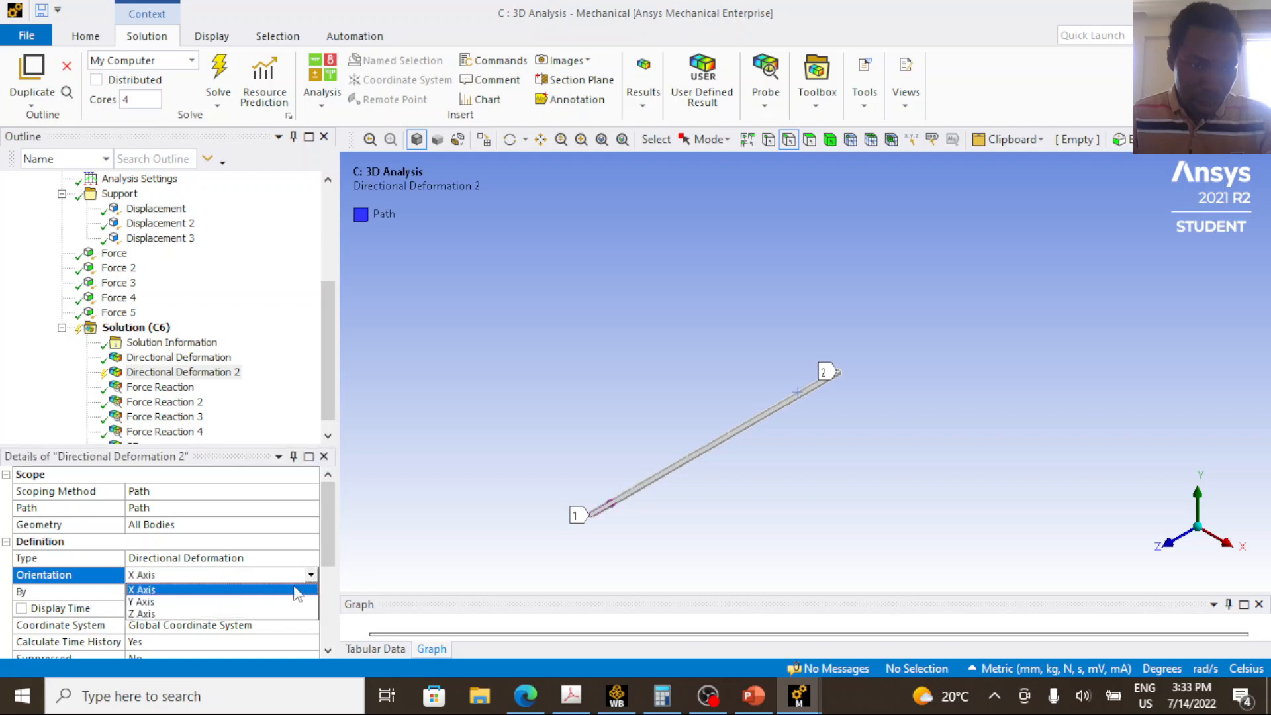
click(285, 604)
click(211, 88)
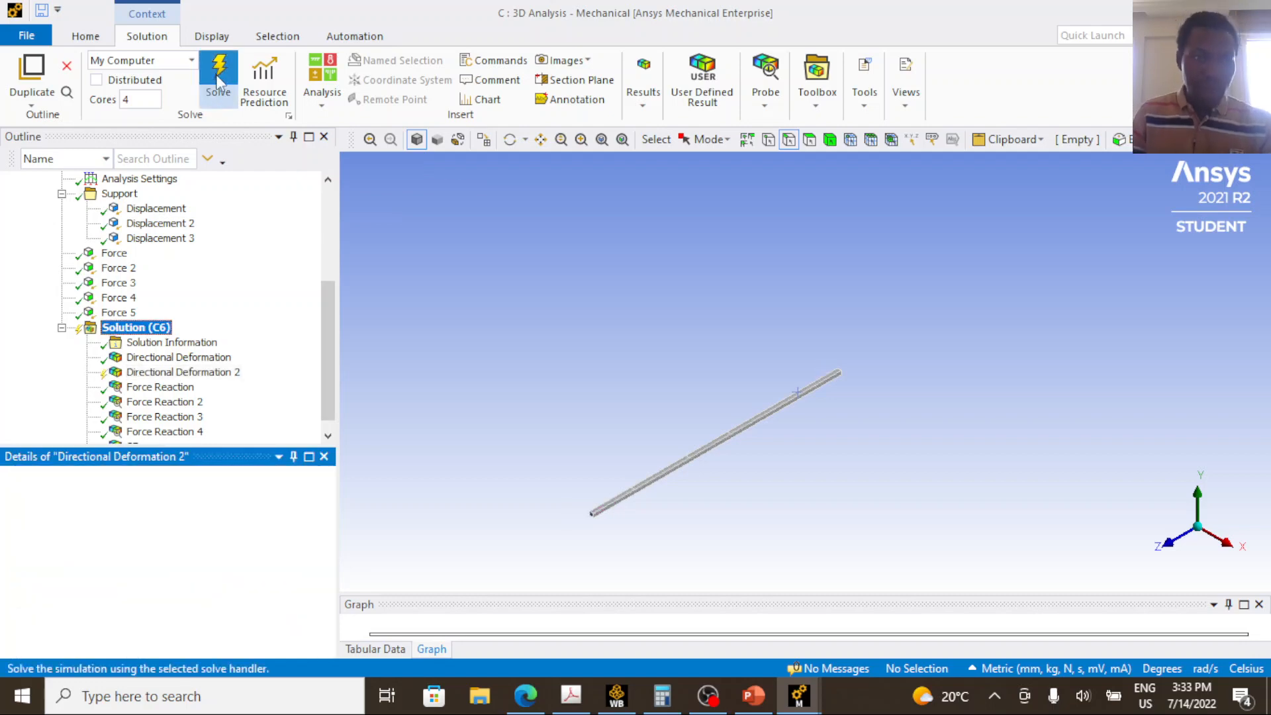
Display the all-bodies Directional Deformation result of the 3D beam, play its animation and stop it.
click(200, 359)
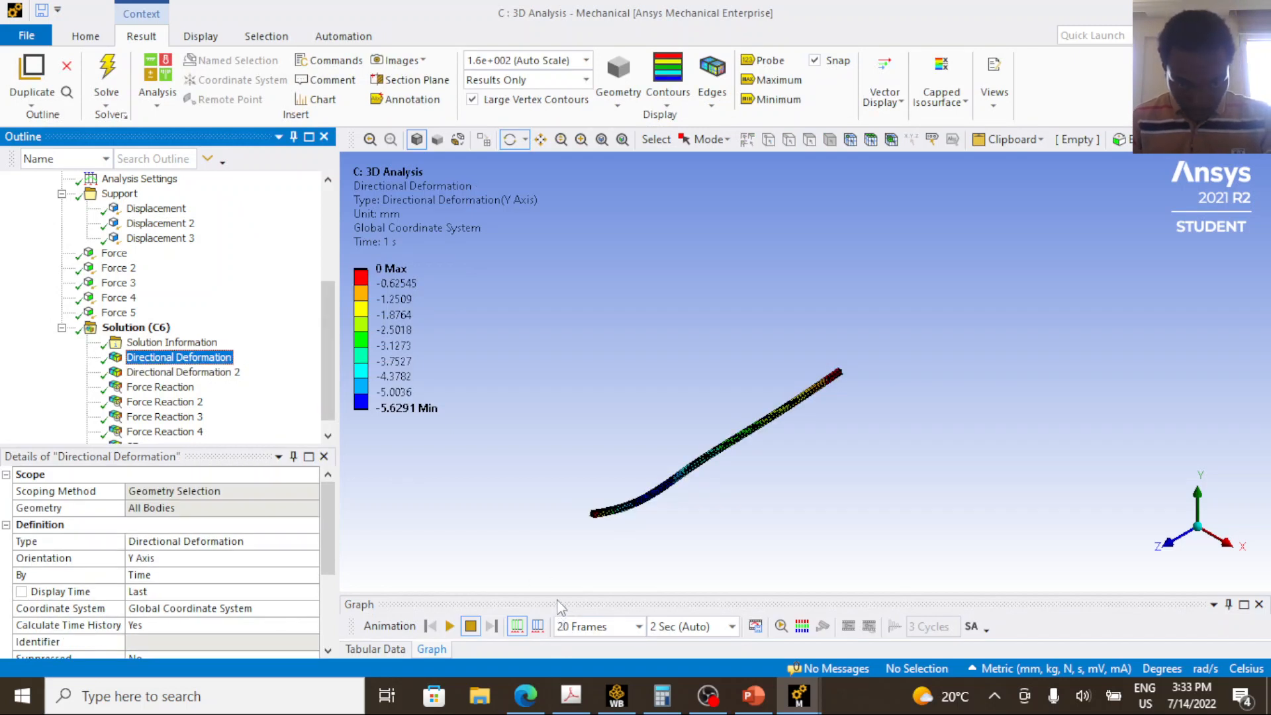
drag(556, 591, 553, 462)
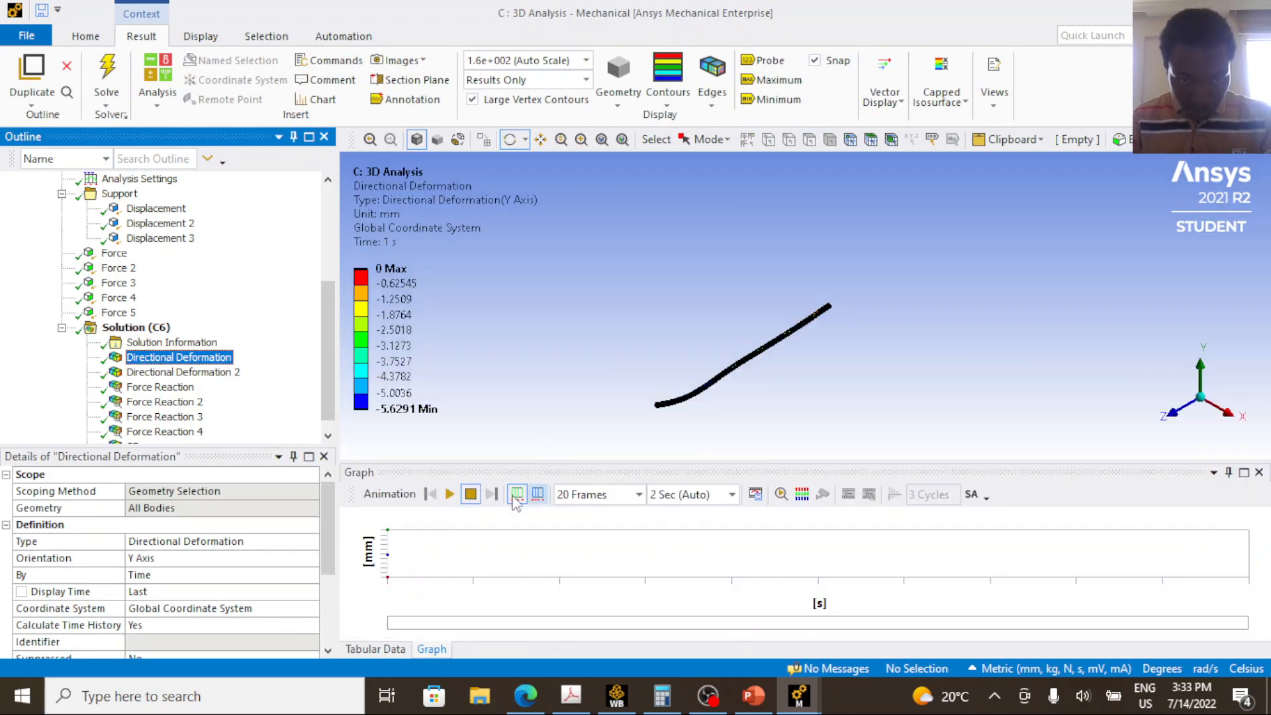
click(676, 475)
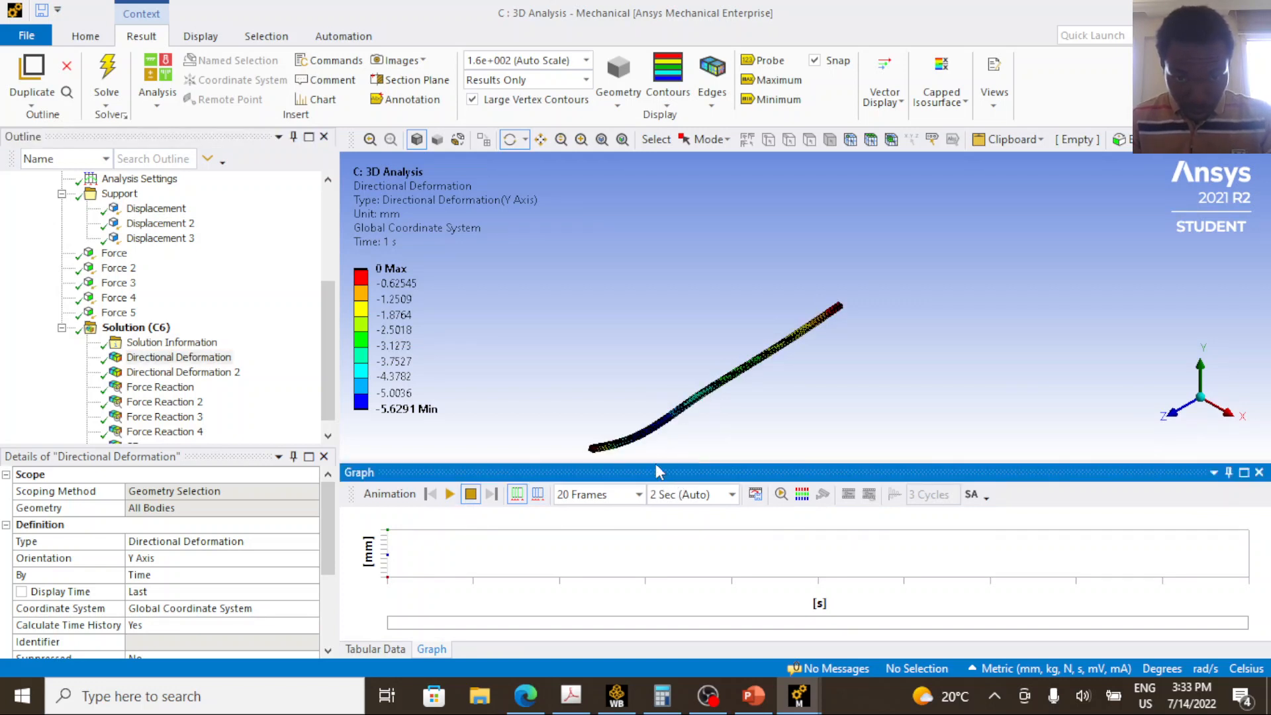
drag(658, 464, 656, 523)
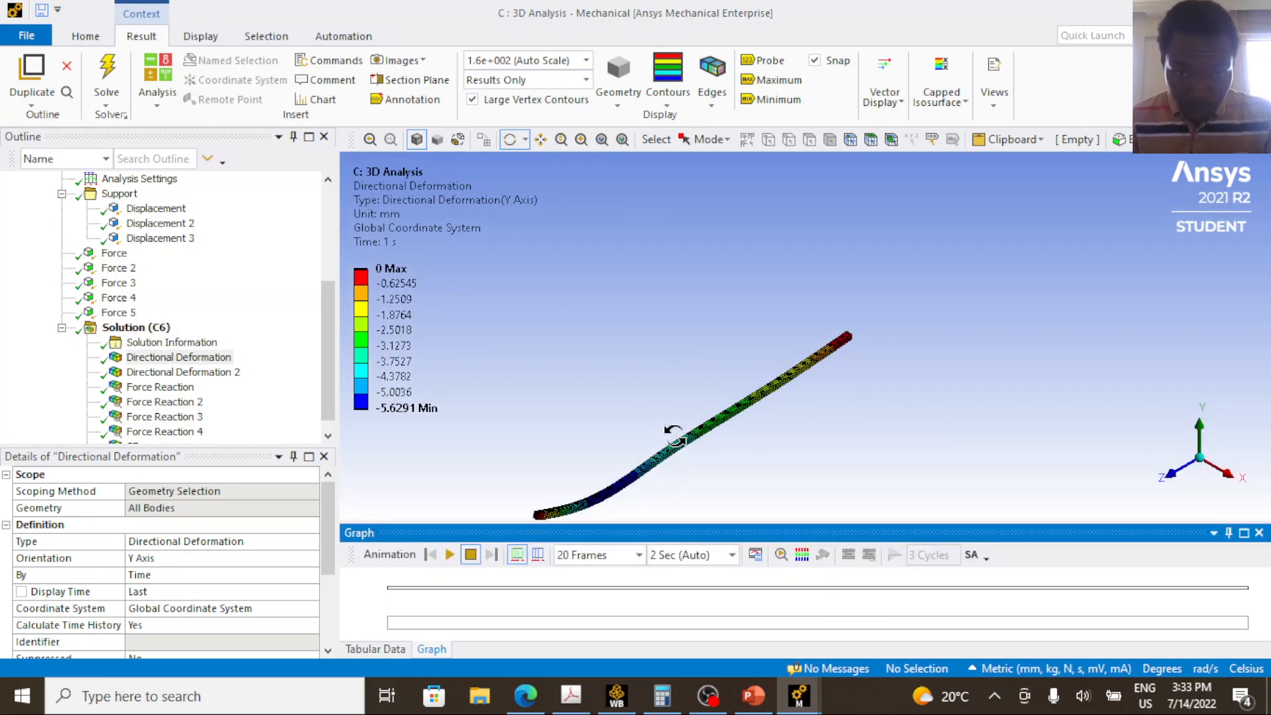
drag(666, 445, 675, 405)
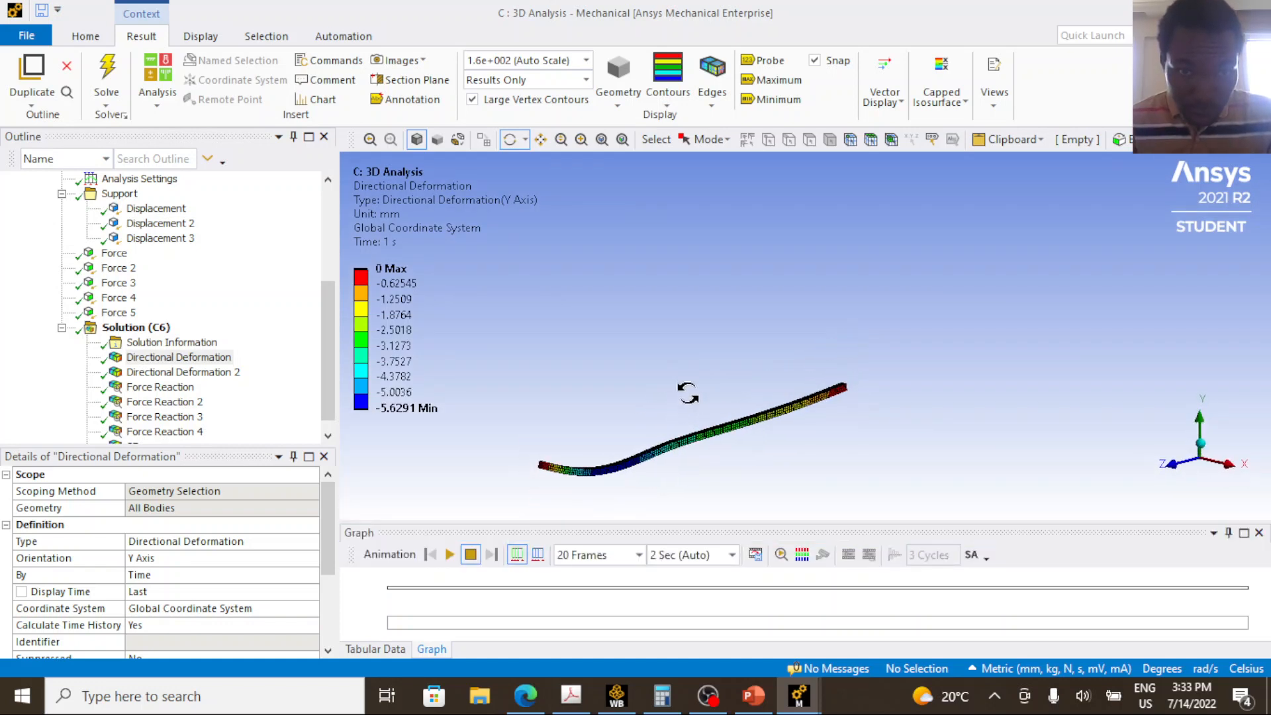
scroll(676, 457, up, 3)
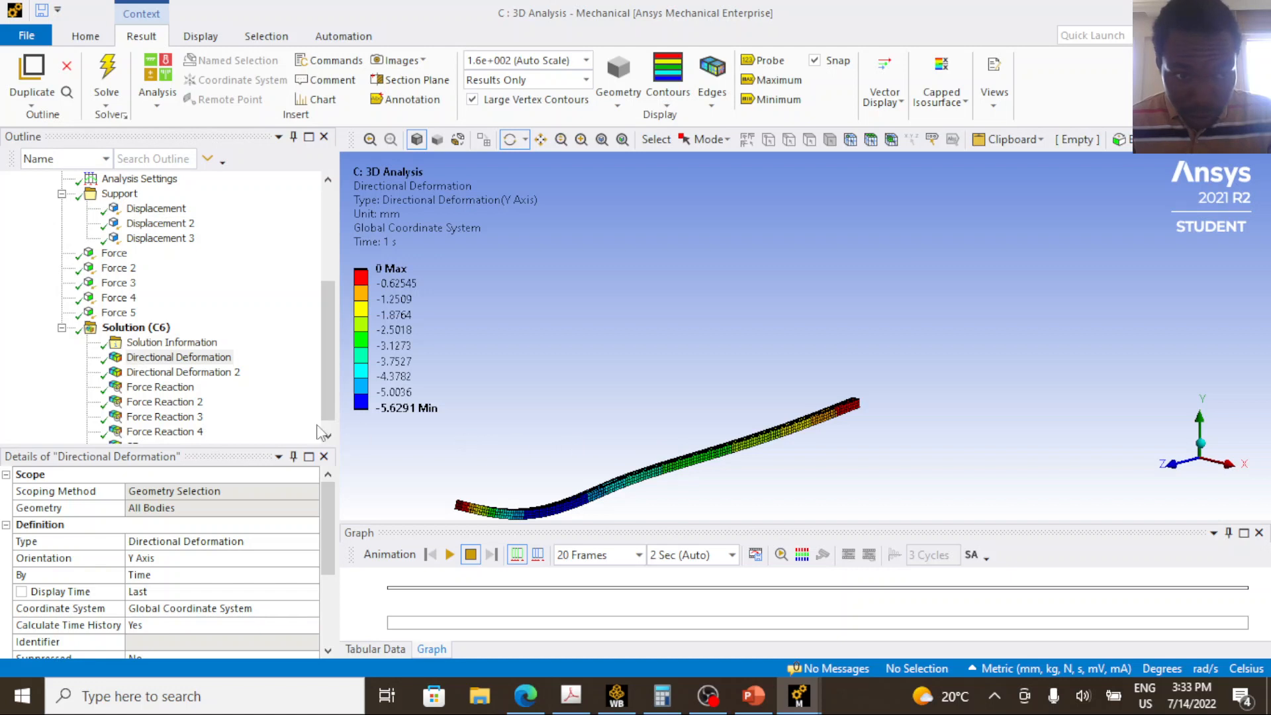
click(449, 555)
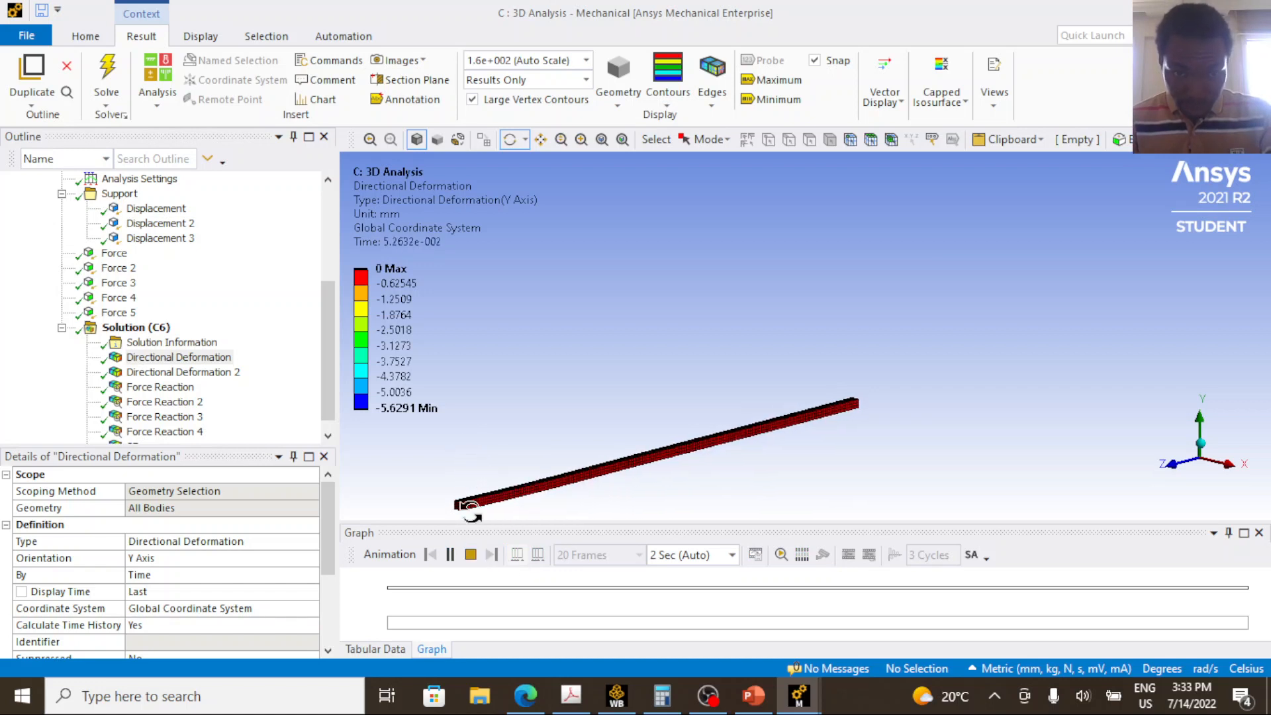
click(471, 554)
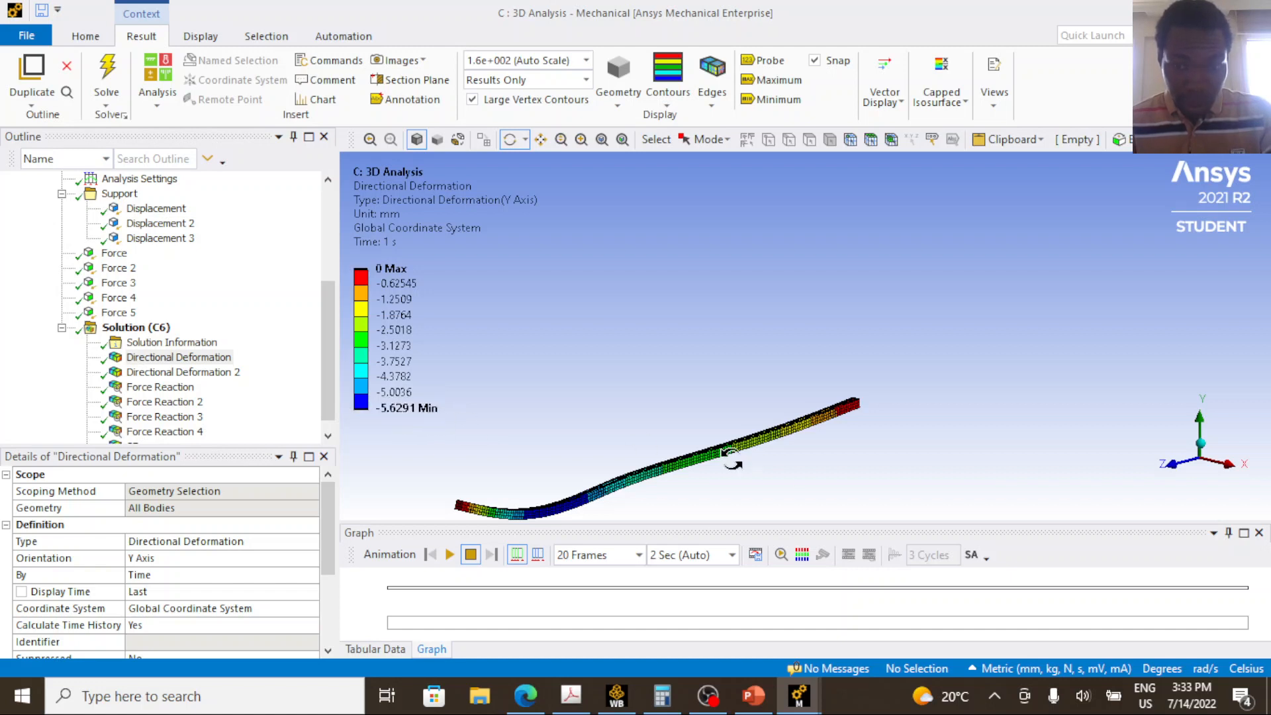
Switch to the 2D Analysis model, display its first Directional Deformation result for comparison and minimise that window.
mouse_move(798, 695)
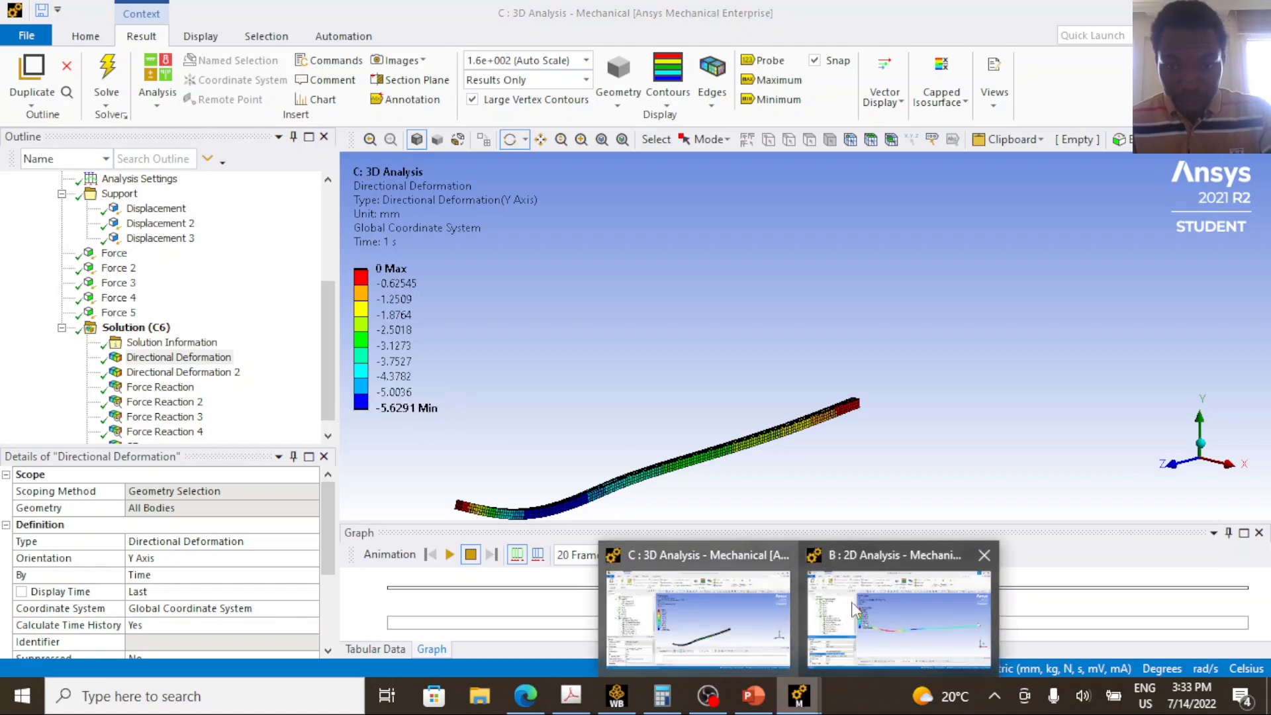
click(852, 602)
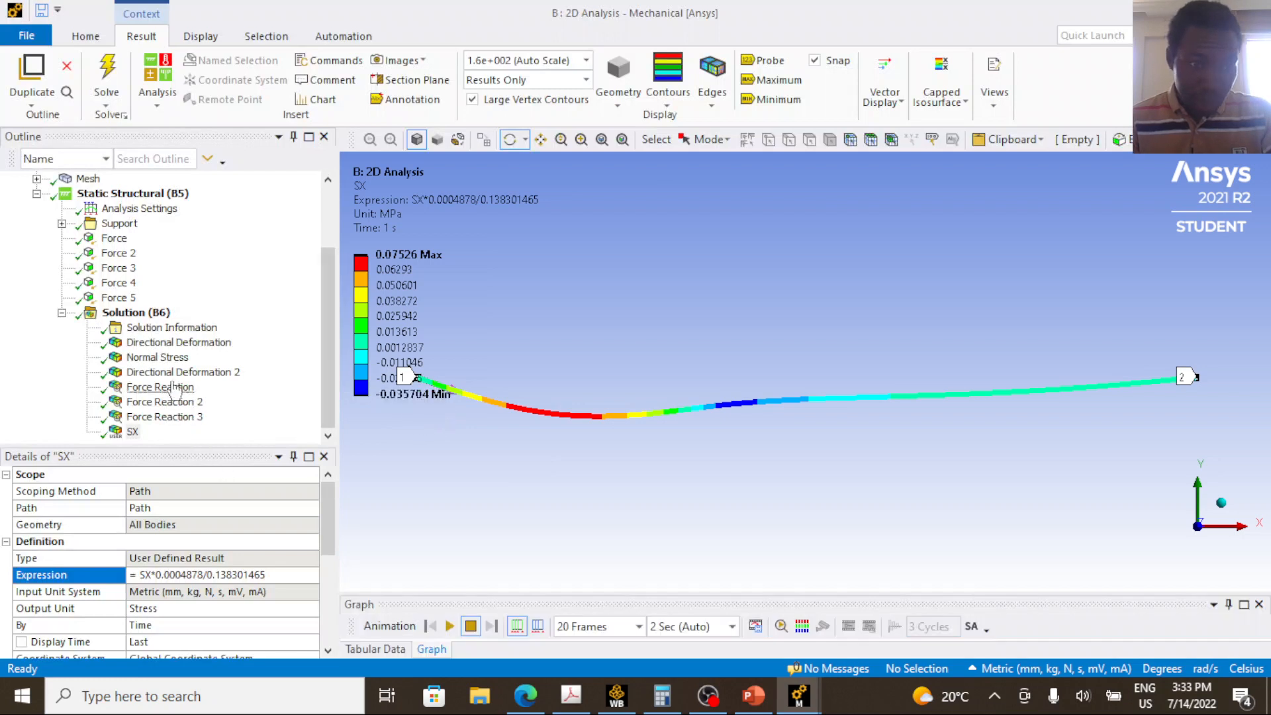
click(178, 343)
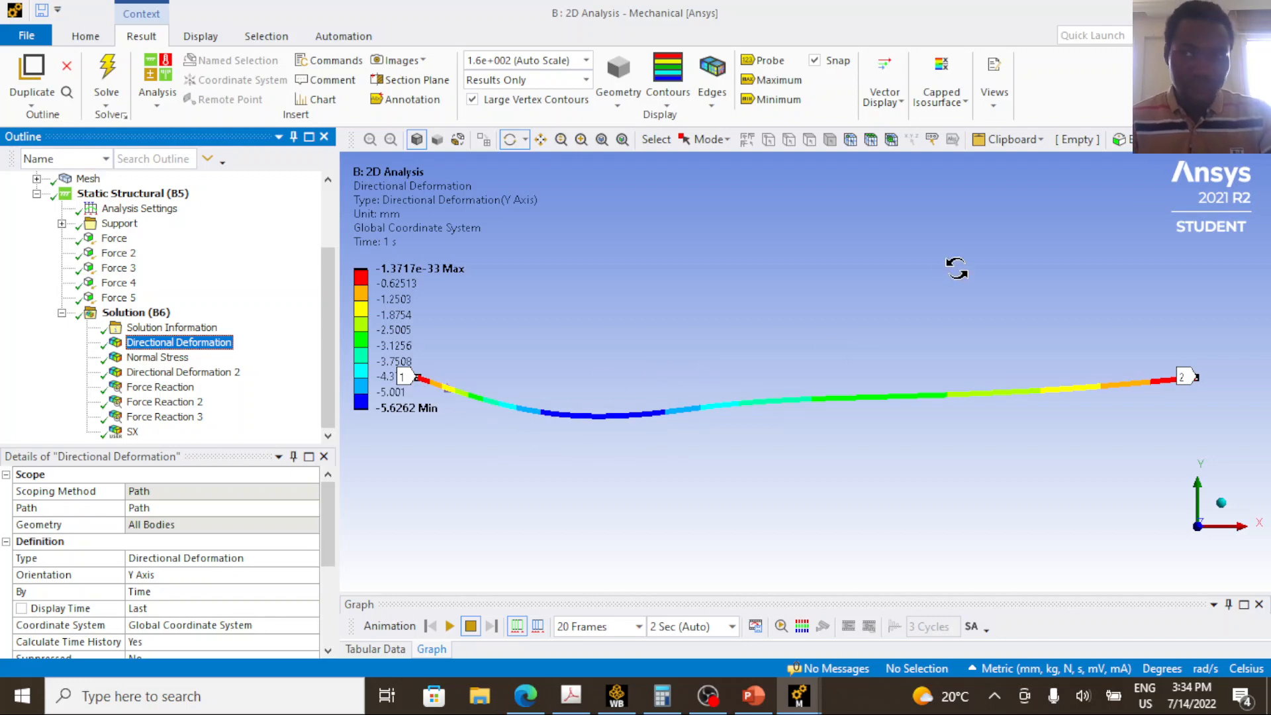
click(1166, 12)
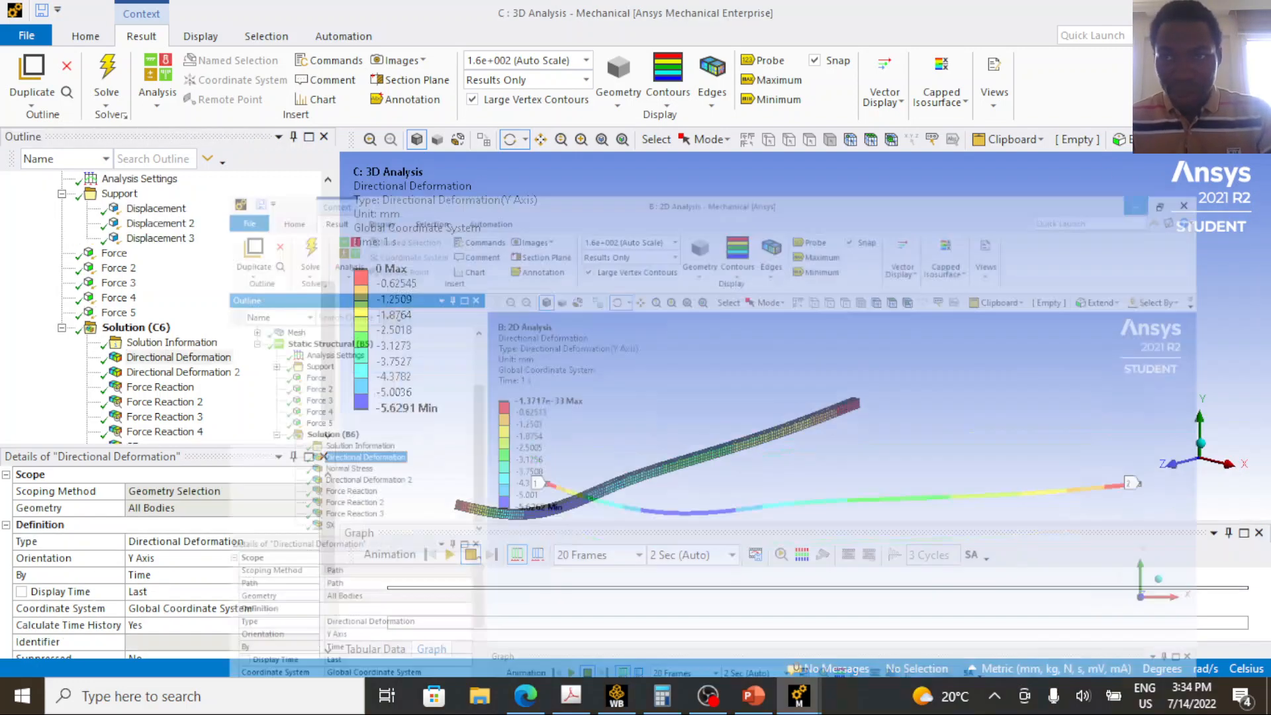
Switch to Workbench and open the 1D Analysis model in Mechanical.
click(621, 700)
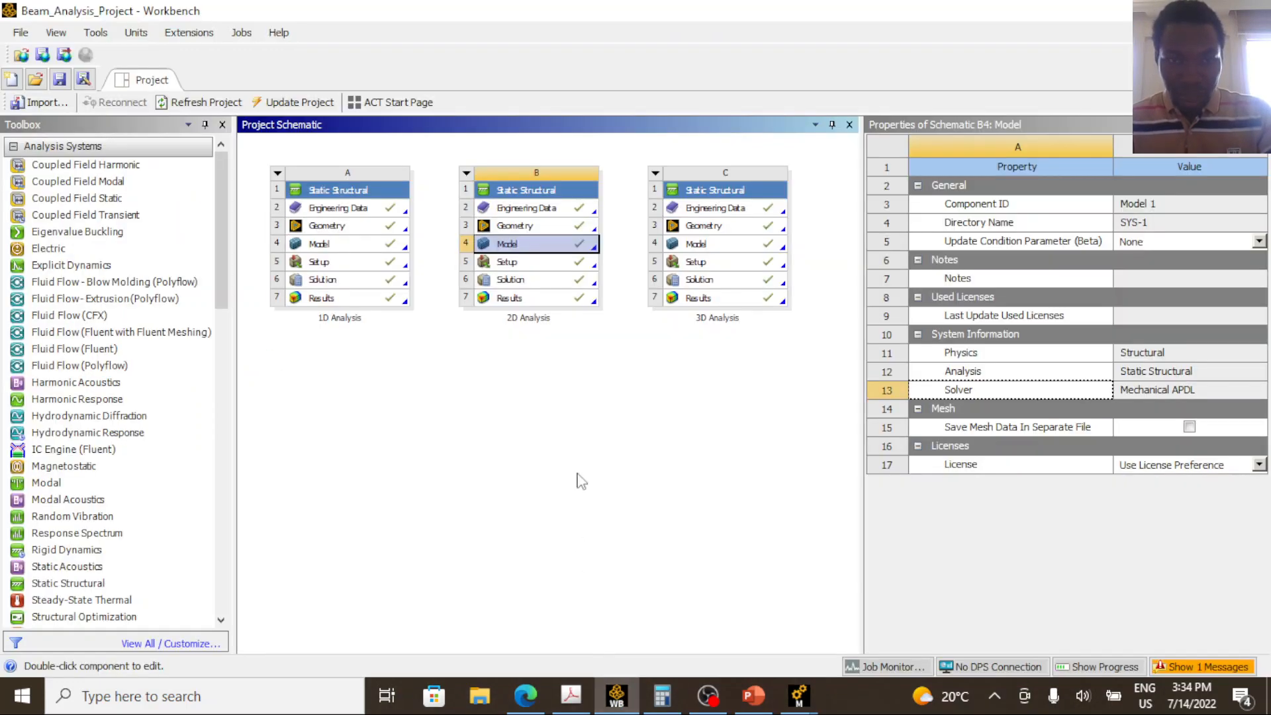
click(338, 245)
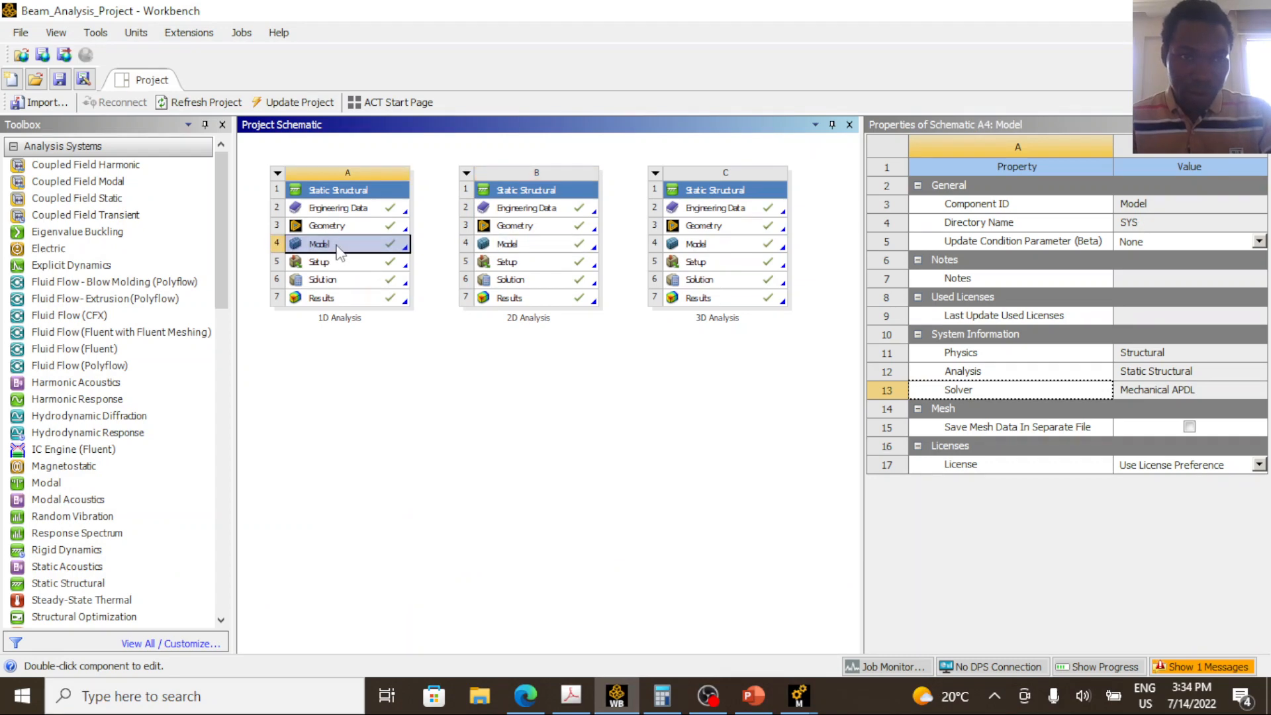
double_click(337, 246)
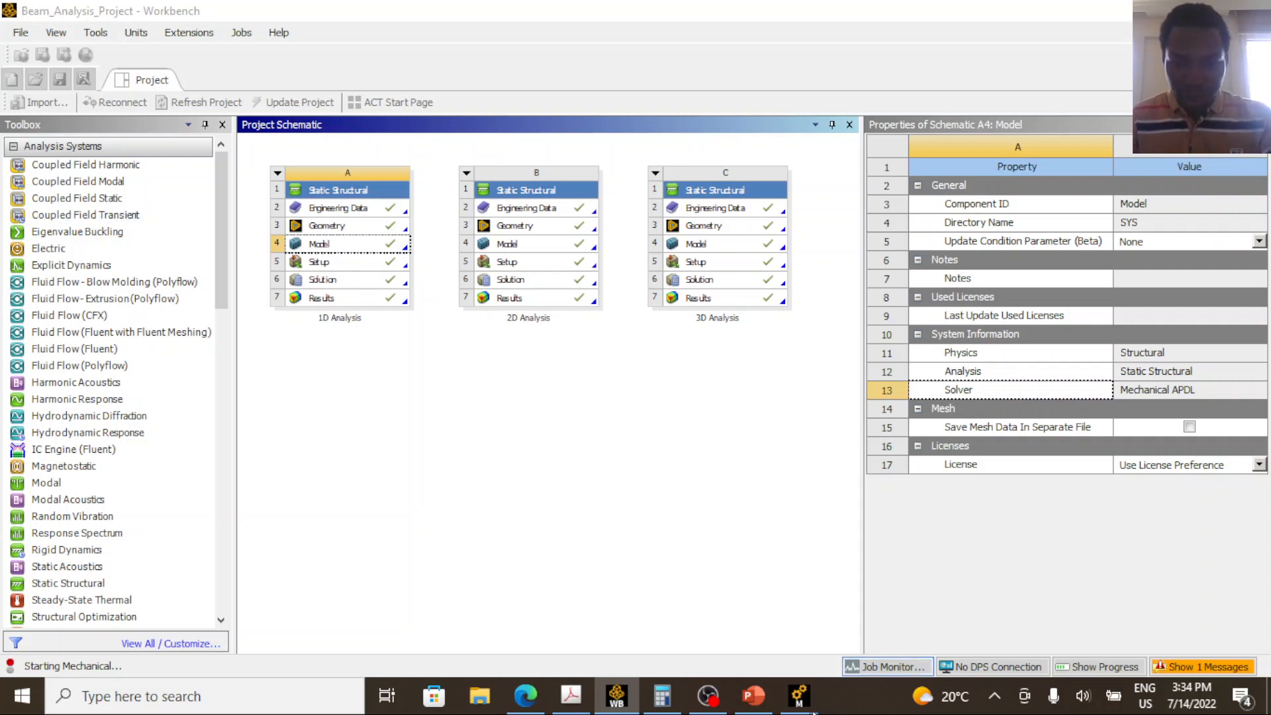
Return to the 3D Analysis model, display the path-scoped Directional Deformation result and enlarge its graph.
mouse_move(798, 696)
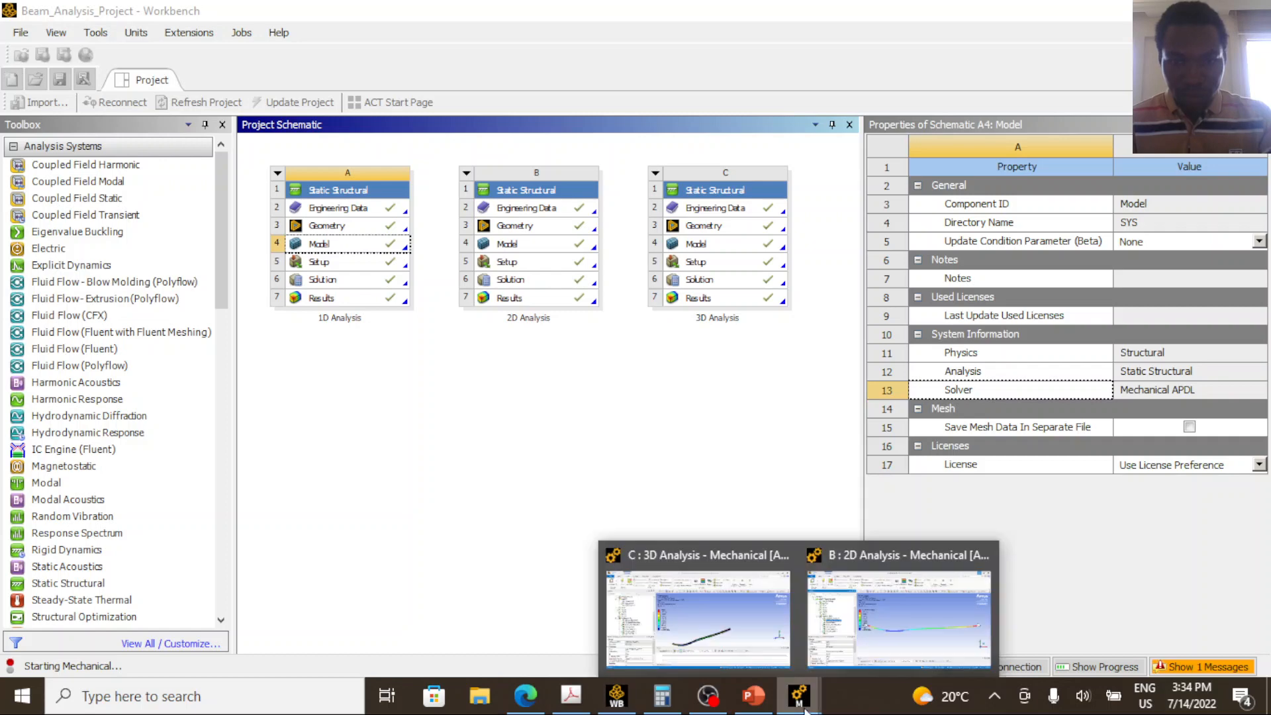
click(729, 613)
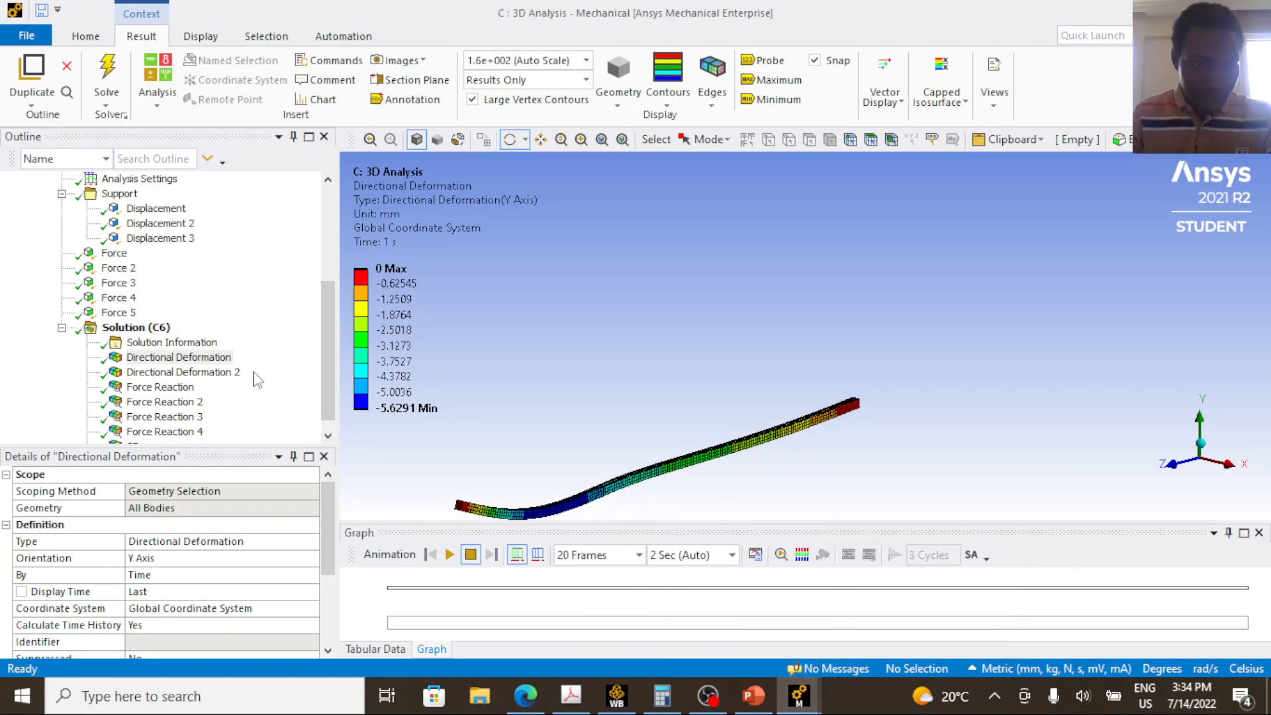
click(223, 373)
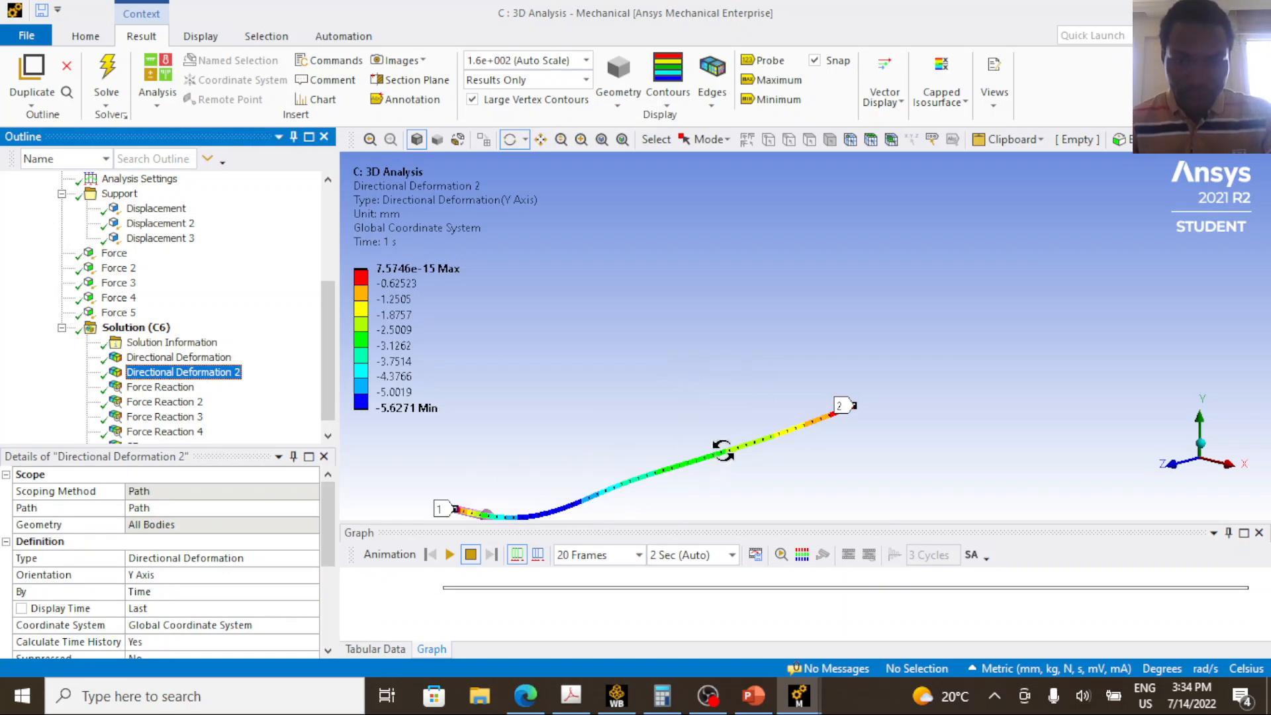
click(599, 535)
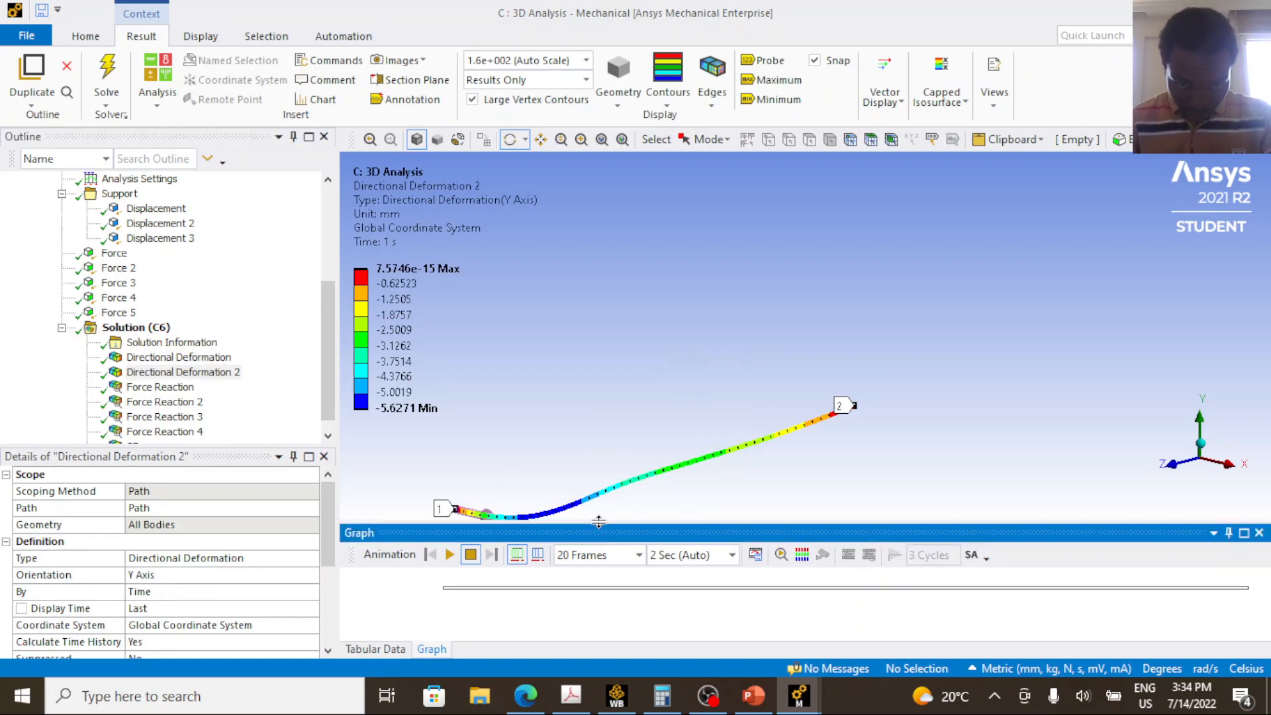
drag(598, 523, 602, 422)
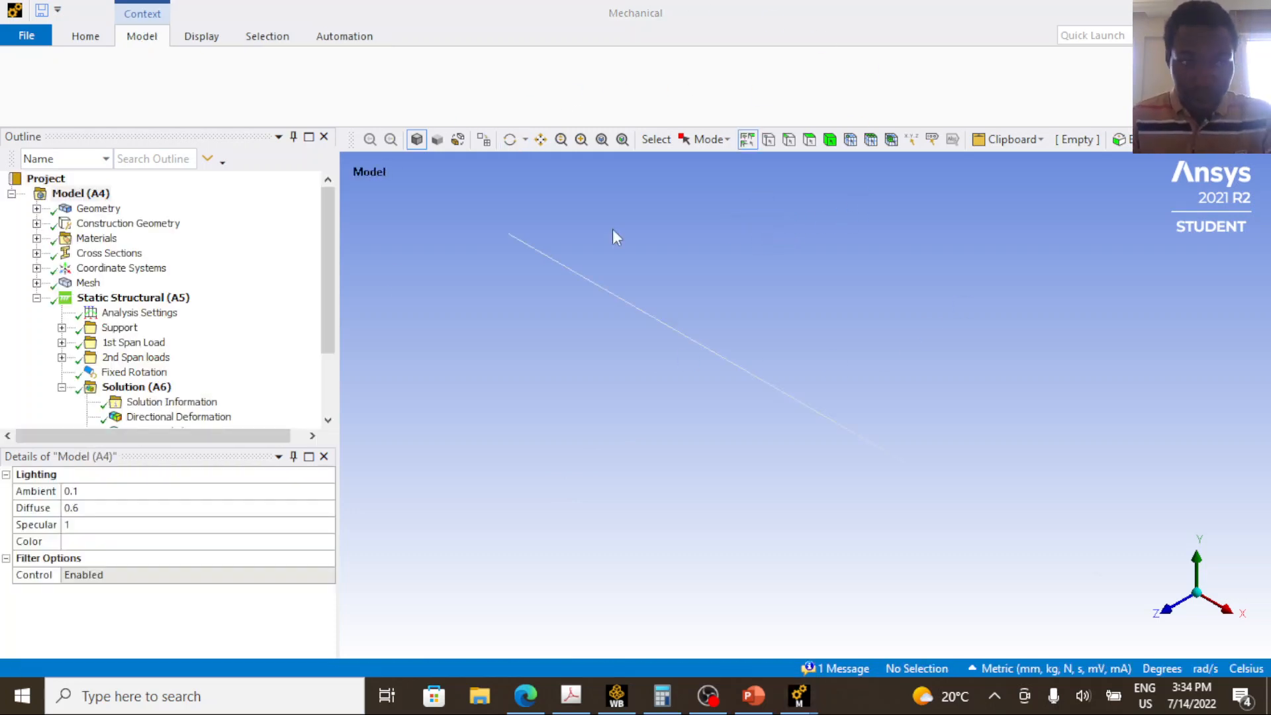
Display the 1D Directional Deformation result and arrange the 1D Analysis and 3D Analysis windows side by side.
click(199, 417)
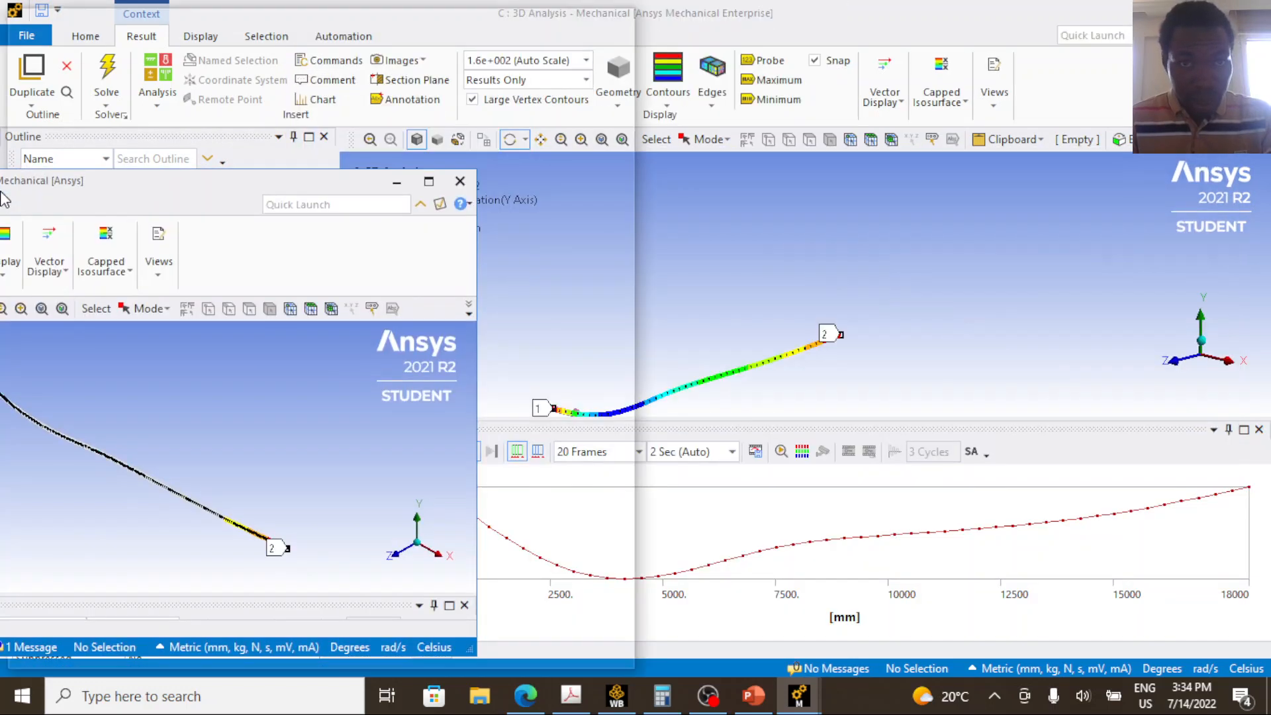
drag(1, 192, 0, 192)
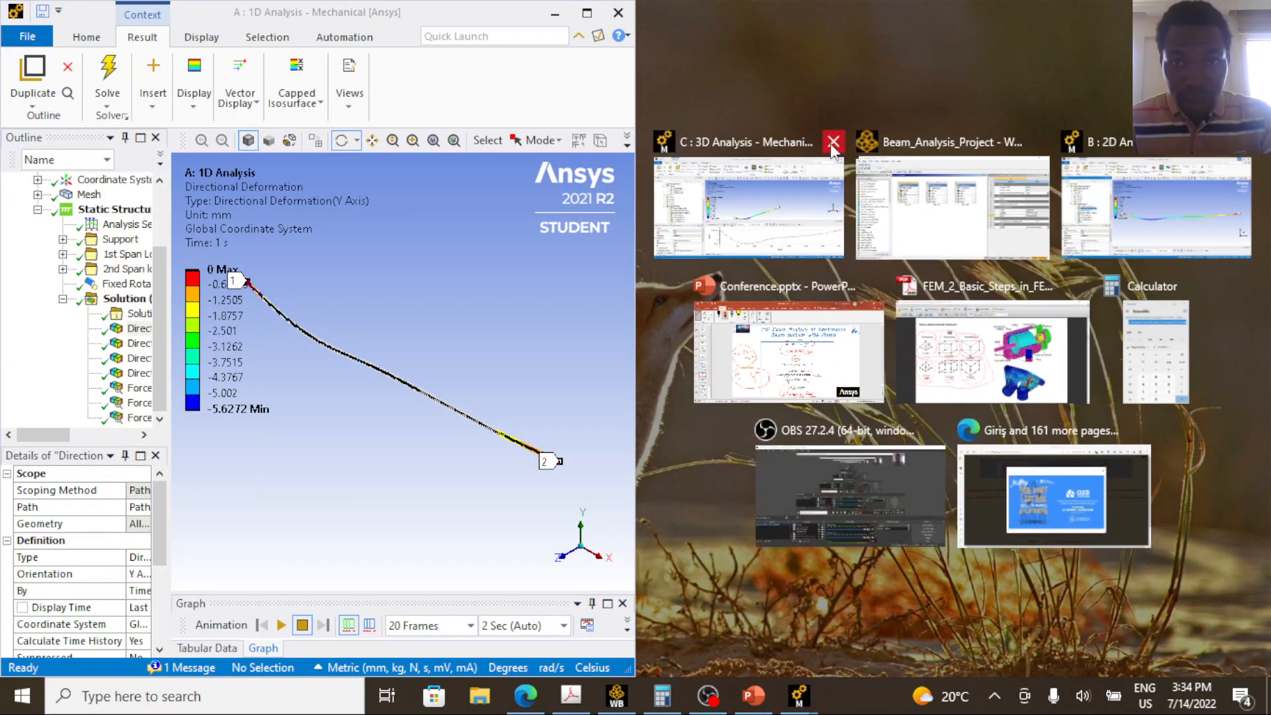
click(792, 196)
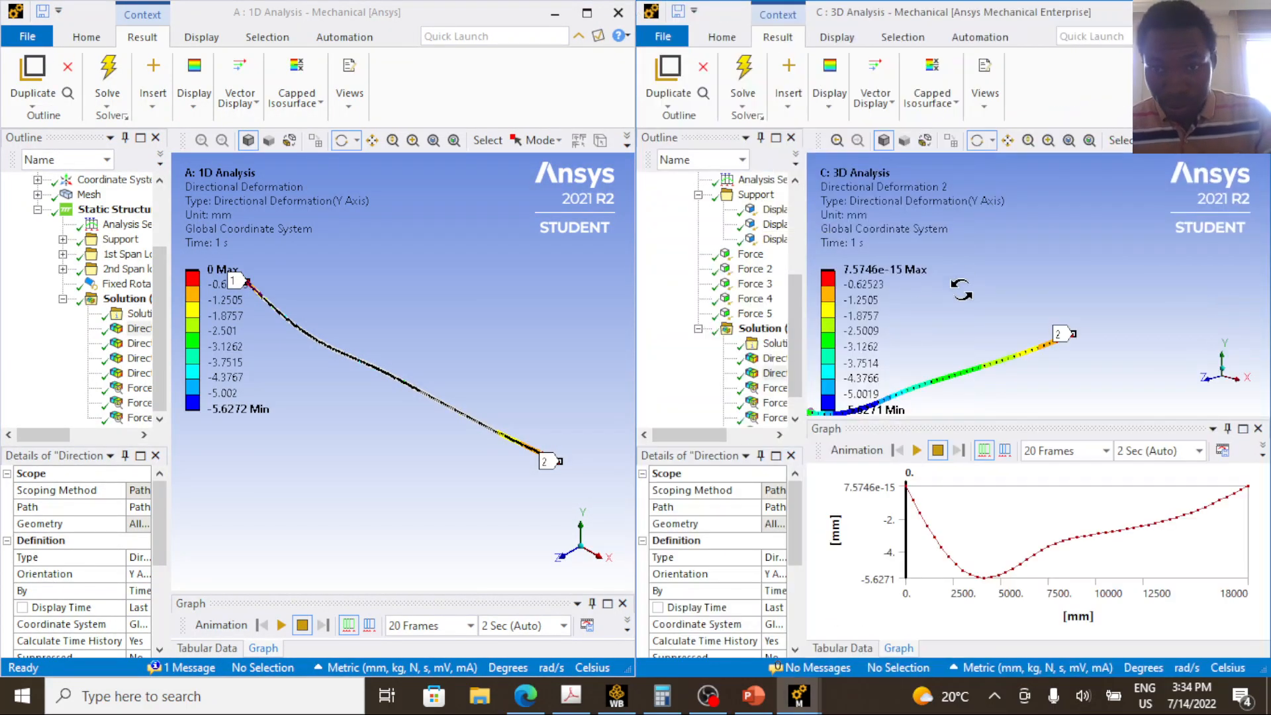
Display the 3D all-bodies Directional Deformation result, reorient the beam to an oblique view, and compare it with the 1D Directional Deformation result.
click(774, 358)
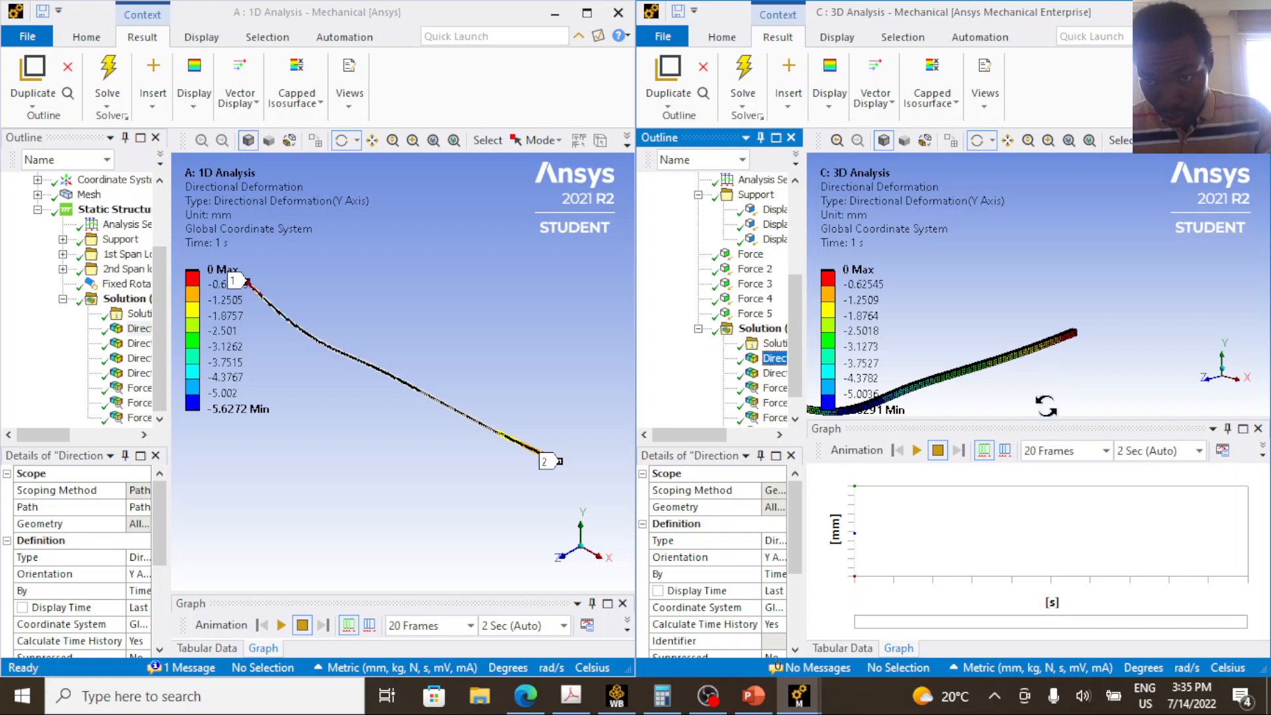
drag(1046, 405, 1025, 366)
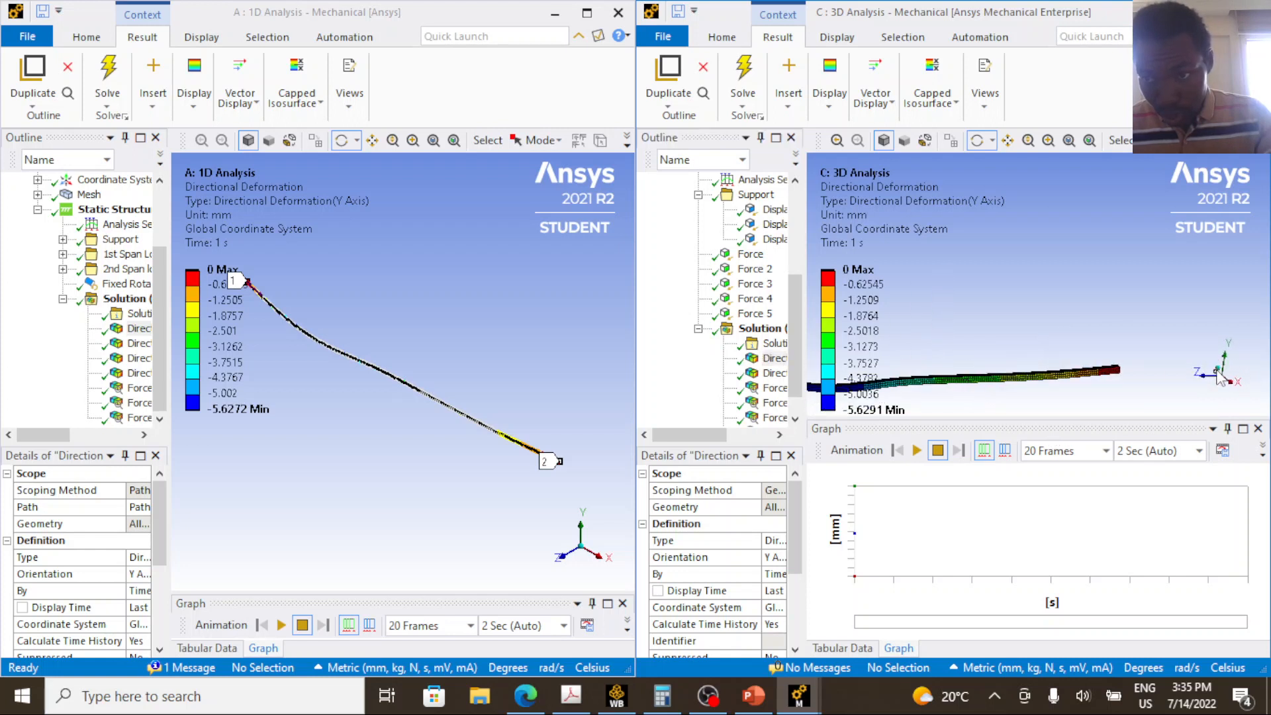
drag(1221, 361, 1240, 395)
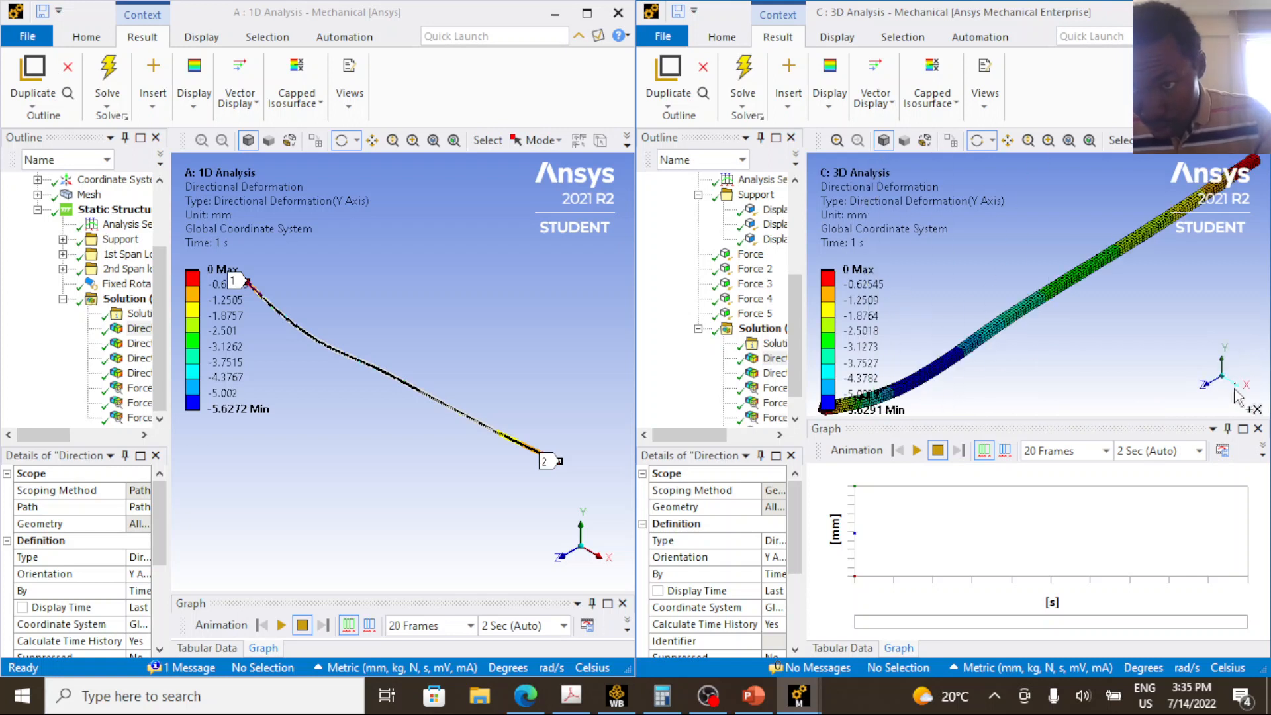
drag(1046, 337, 937, 361)
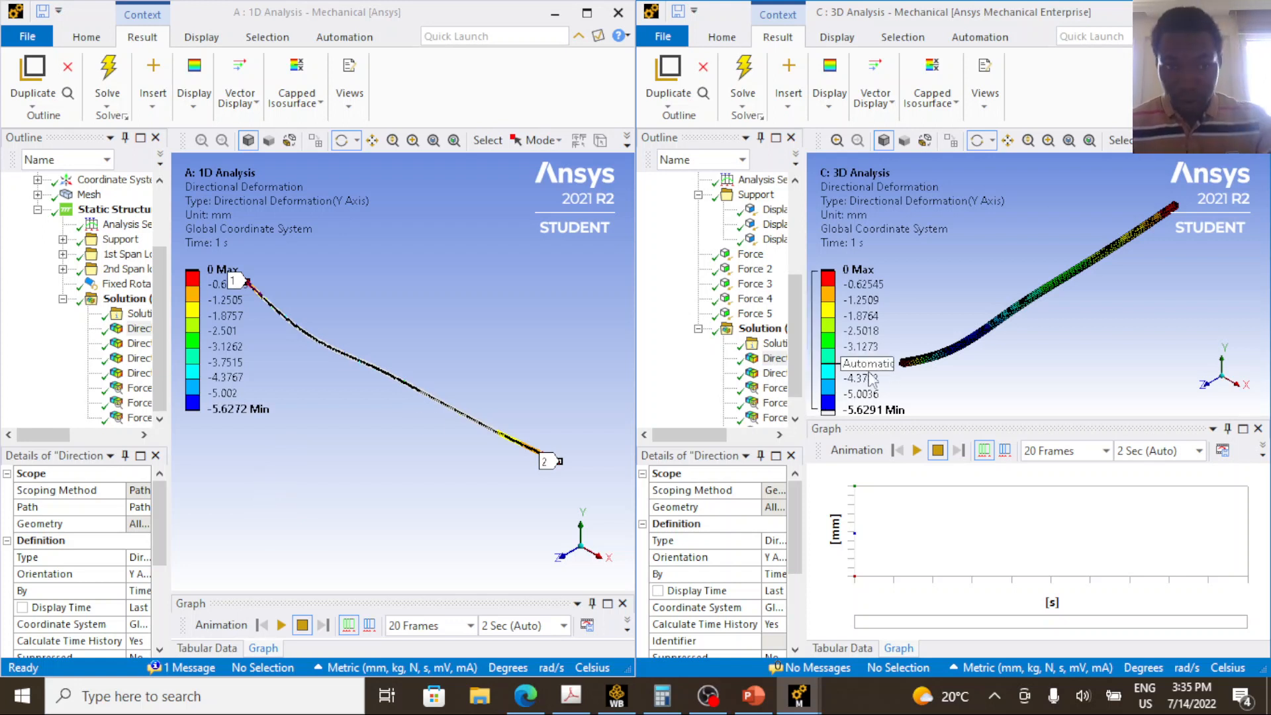
click(137, 345)
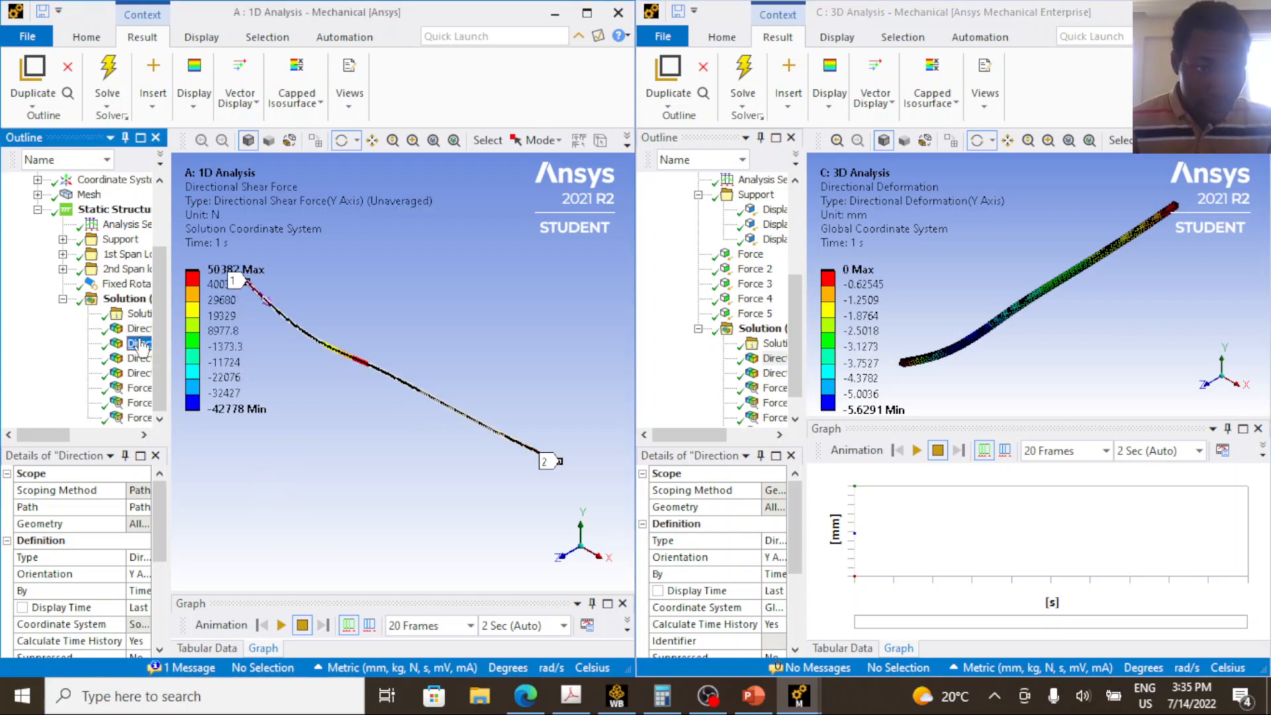
click(139, 329)
click(986, 502)
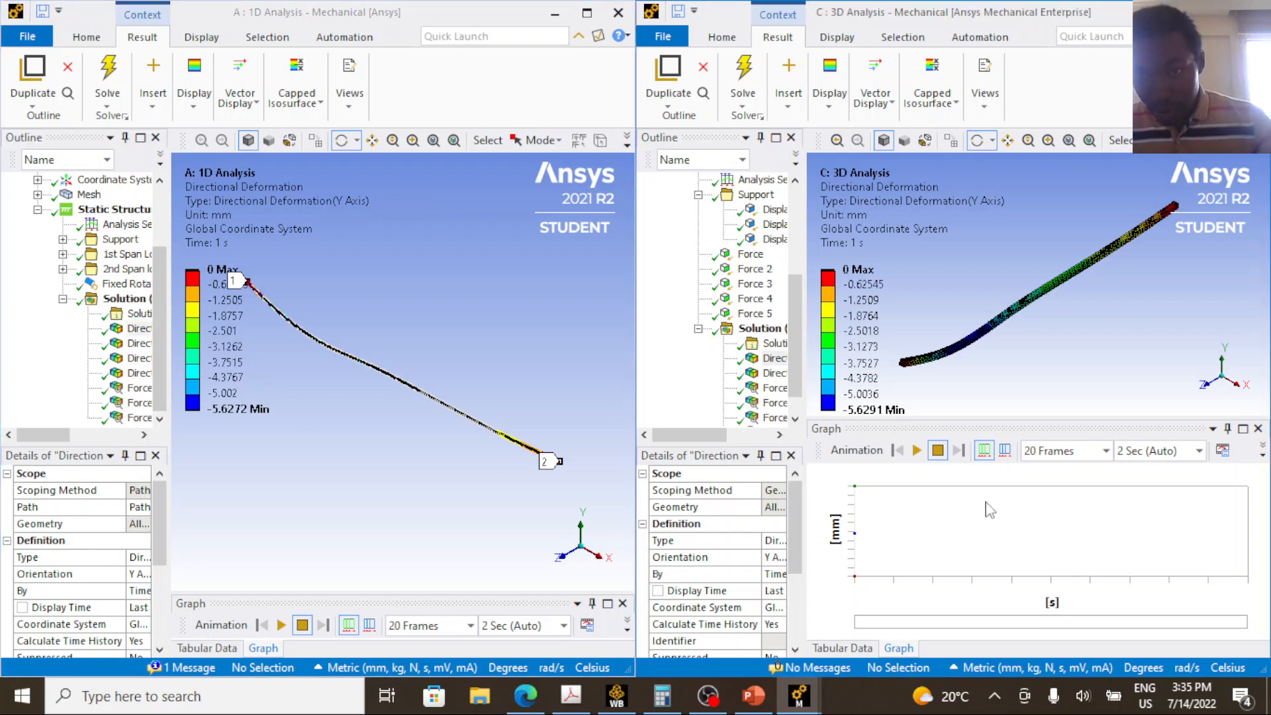
Display the 3D path-scoped Directional Deformation result and mark its graph at about 7125 mm along the beam.
click(774, 373)
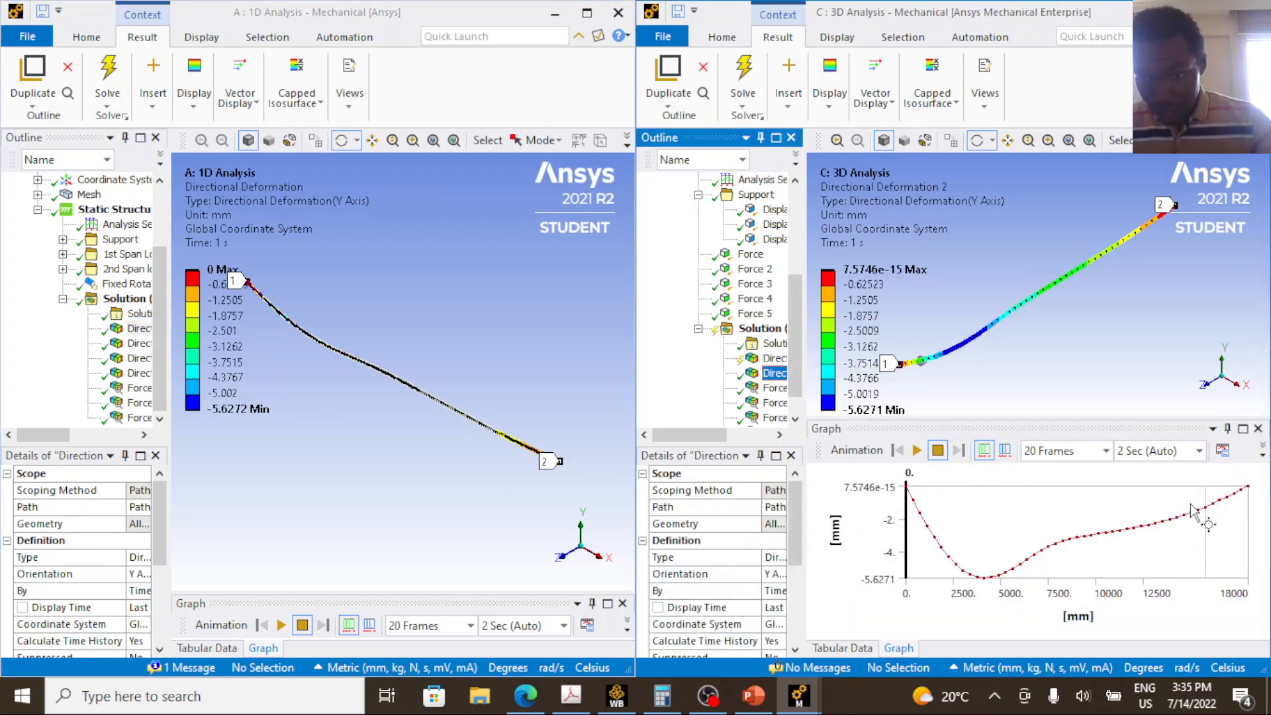
click(1035, 556)
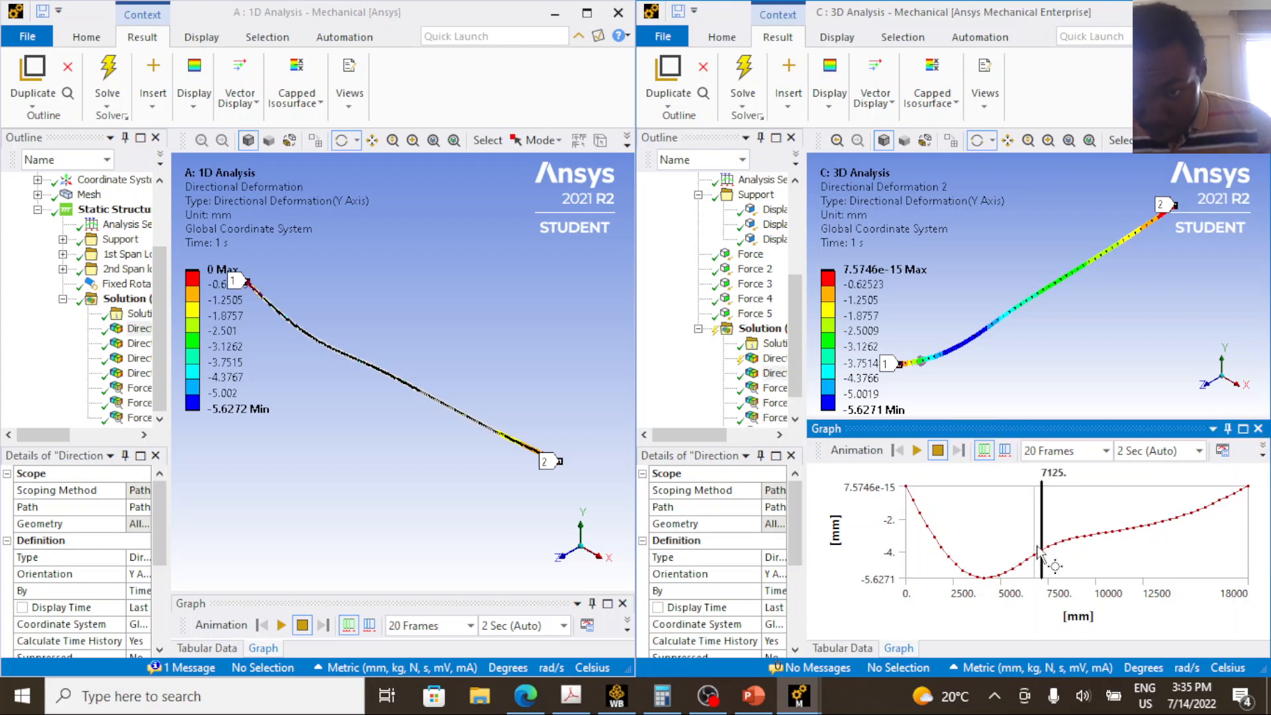
click(1042, 555)
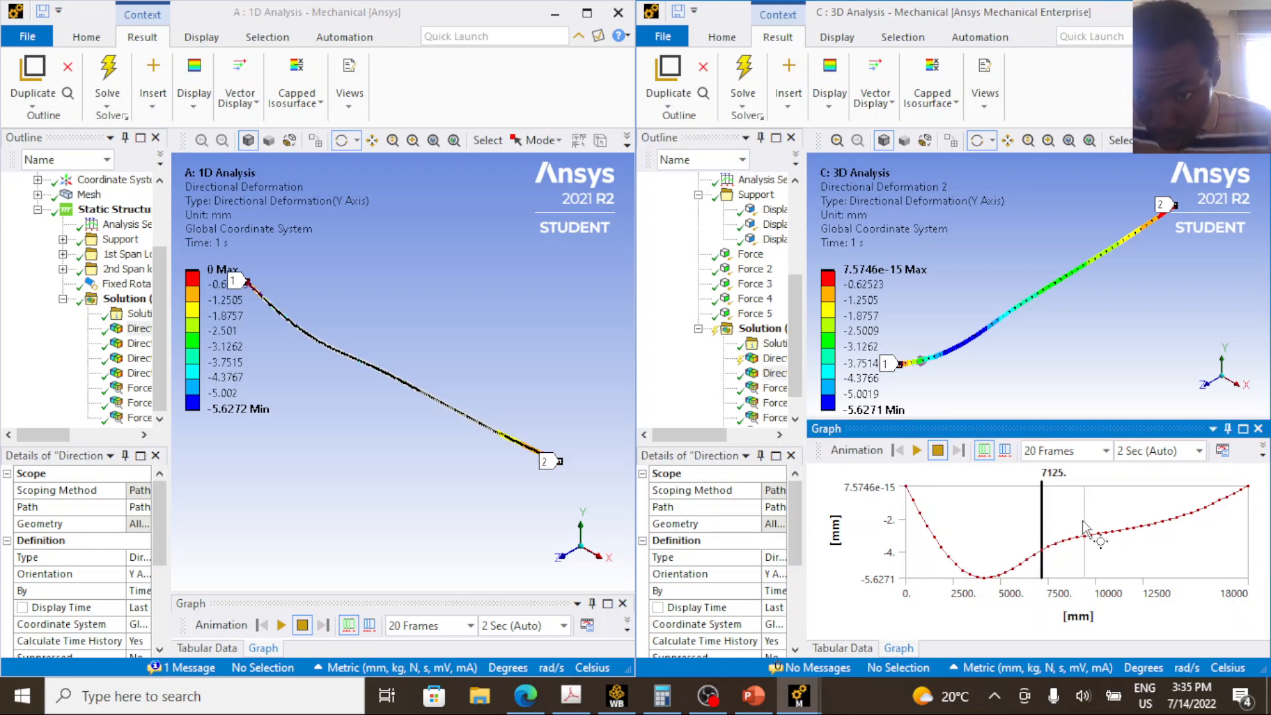
click(1038, 555)
click(1042, 553)
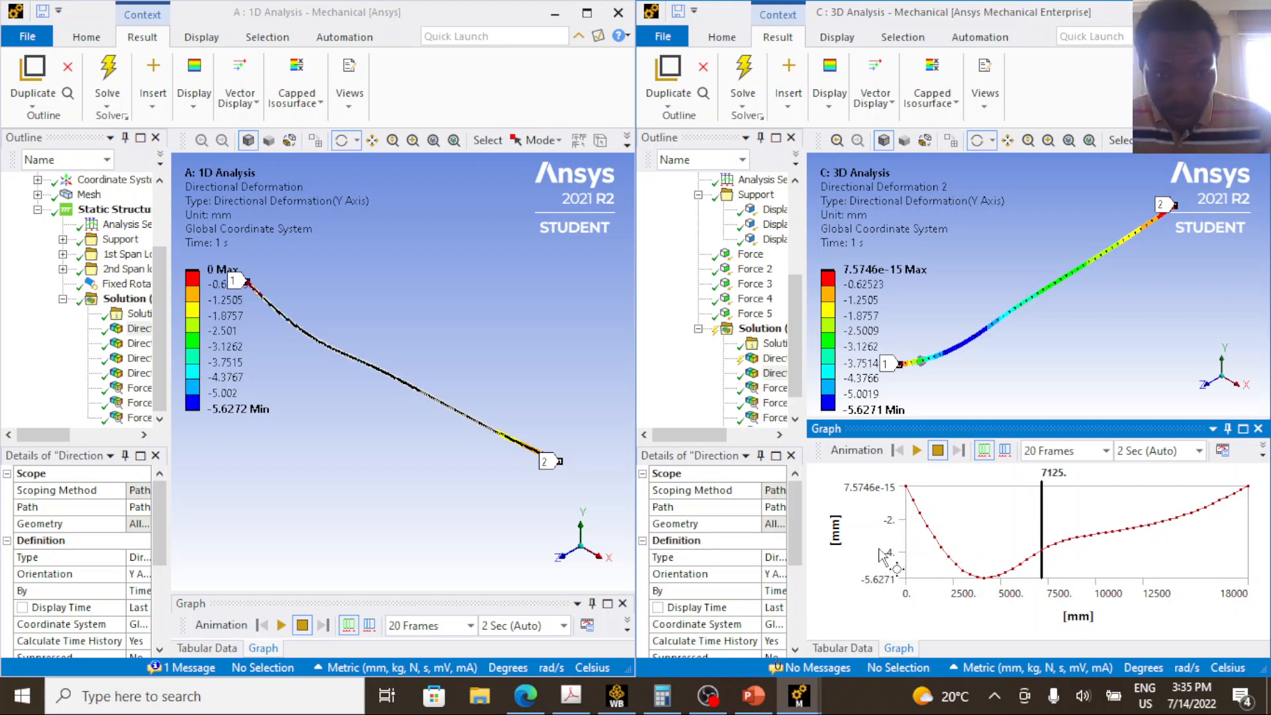
Enlarge the 1D Directional Deformation graph, mark it at about 9760 mm and 7840 mm, and widen the 3D model's outline.
click(139, 328)
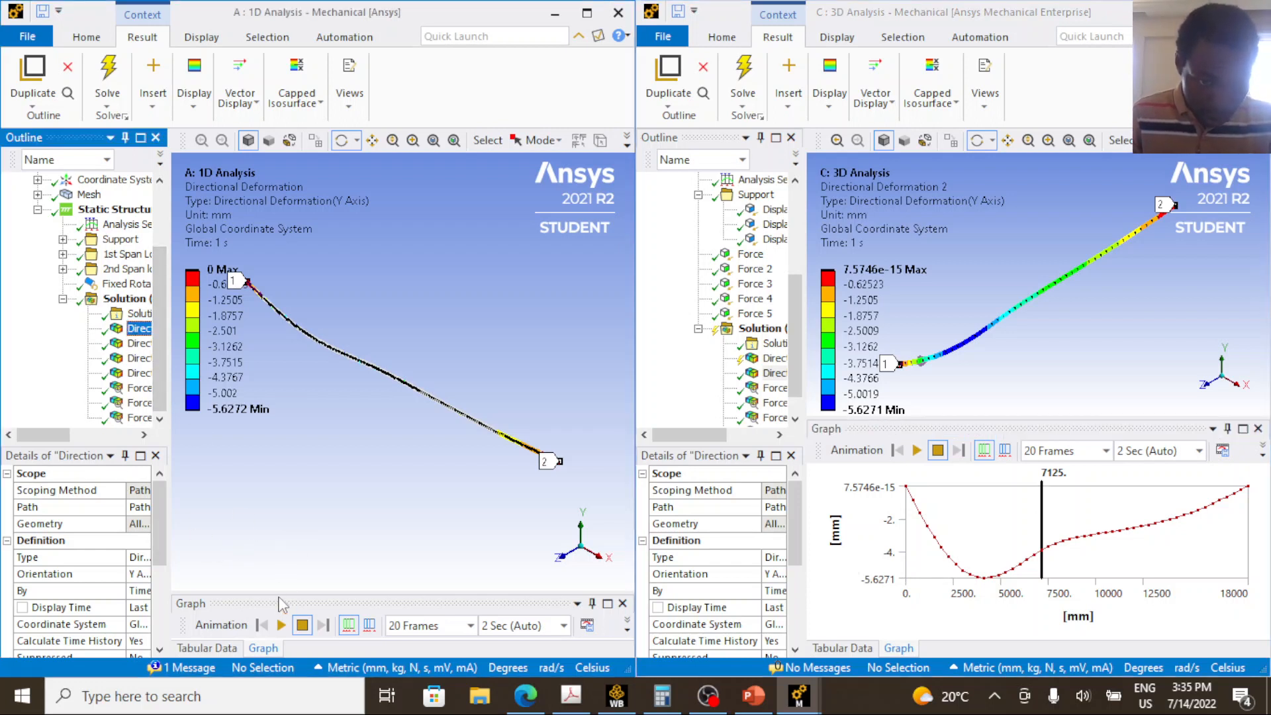
double_click(279, 604)
drag(277, 606, 411, 433)
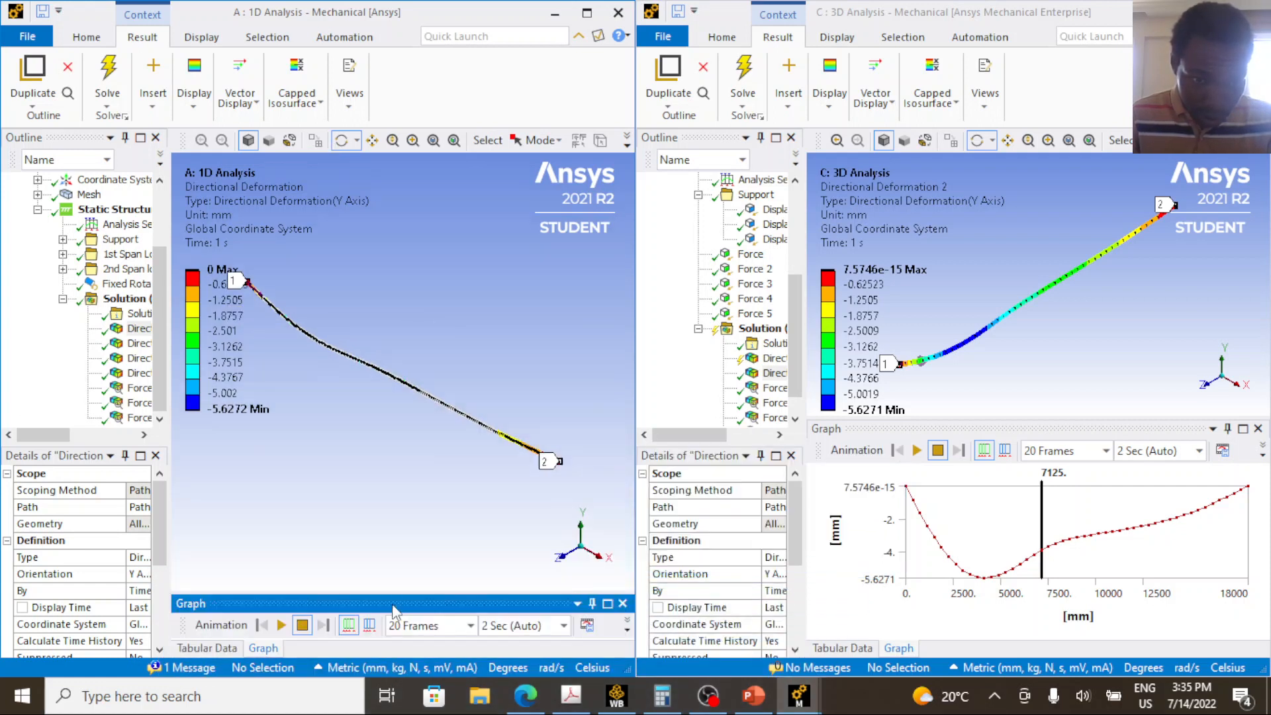
drag(395, 591, 395, 478)
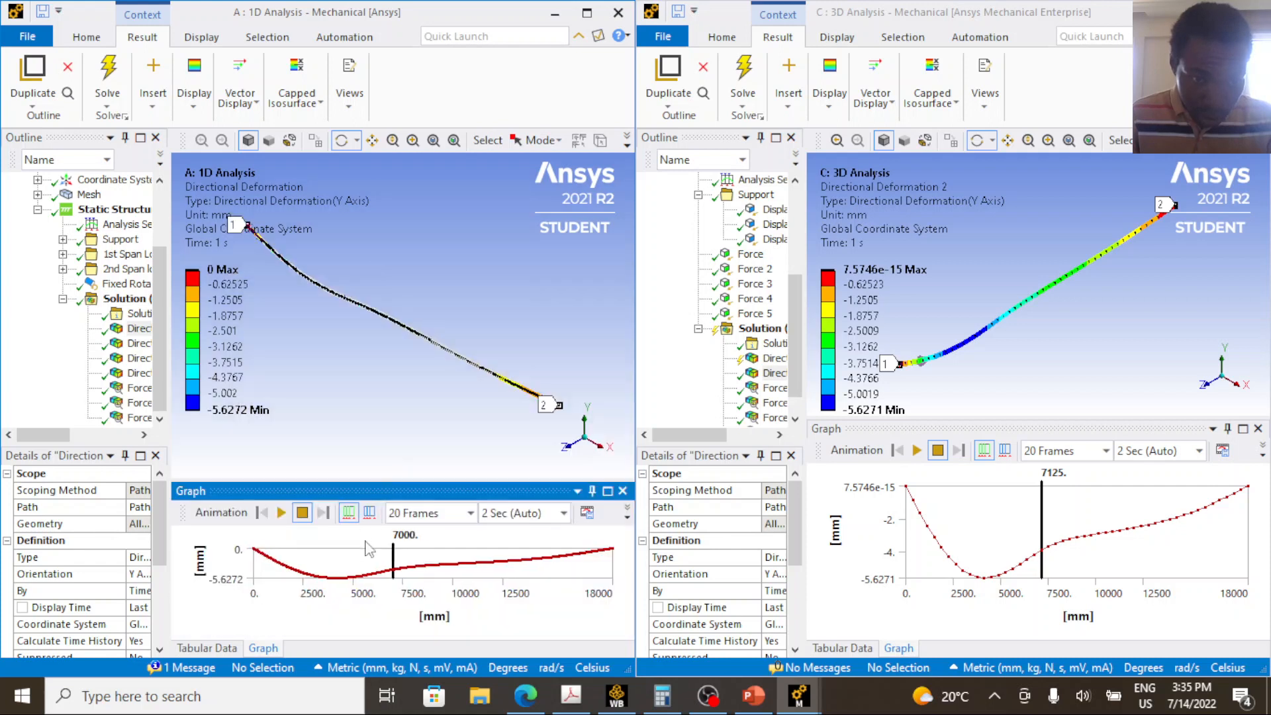
click(448, 563)
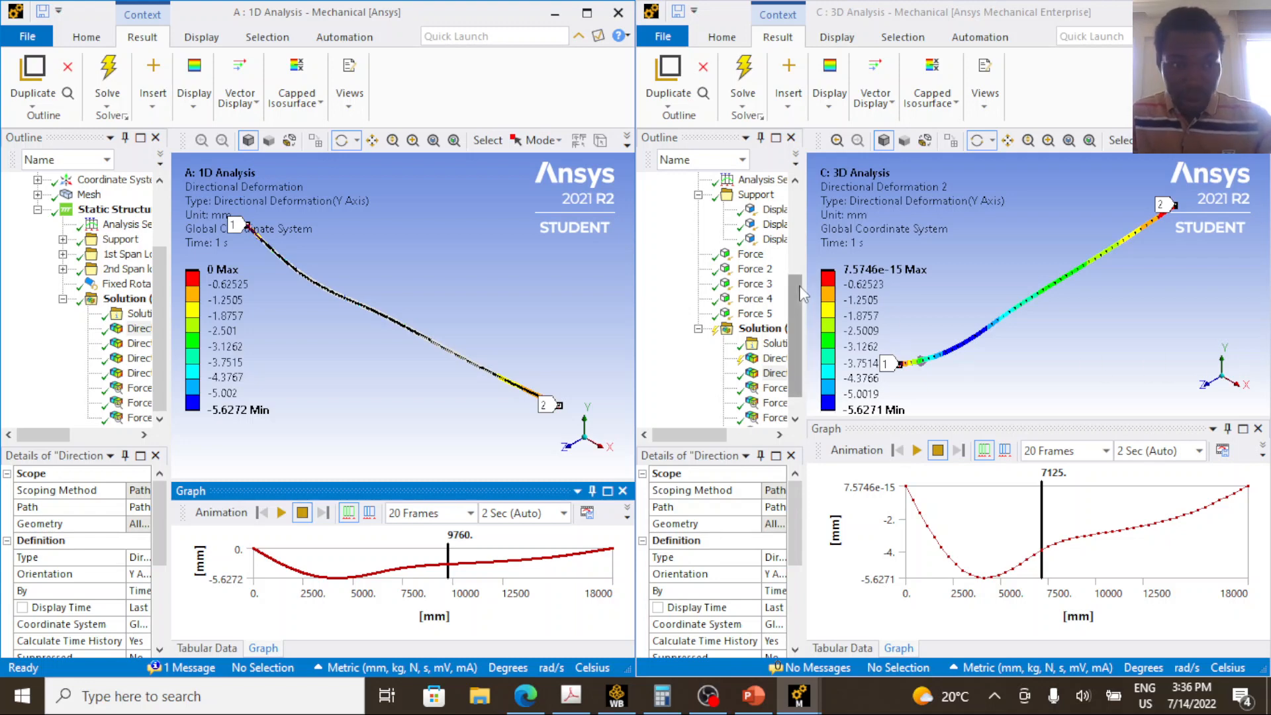
drag(805, 240, 852, 253)
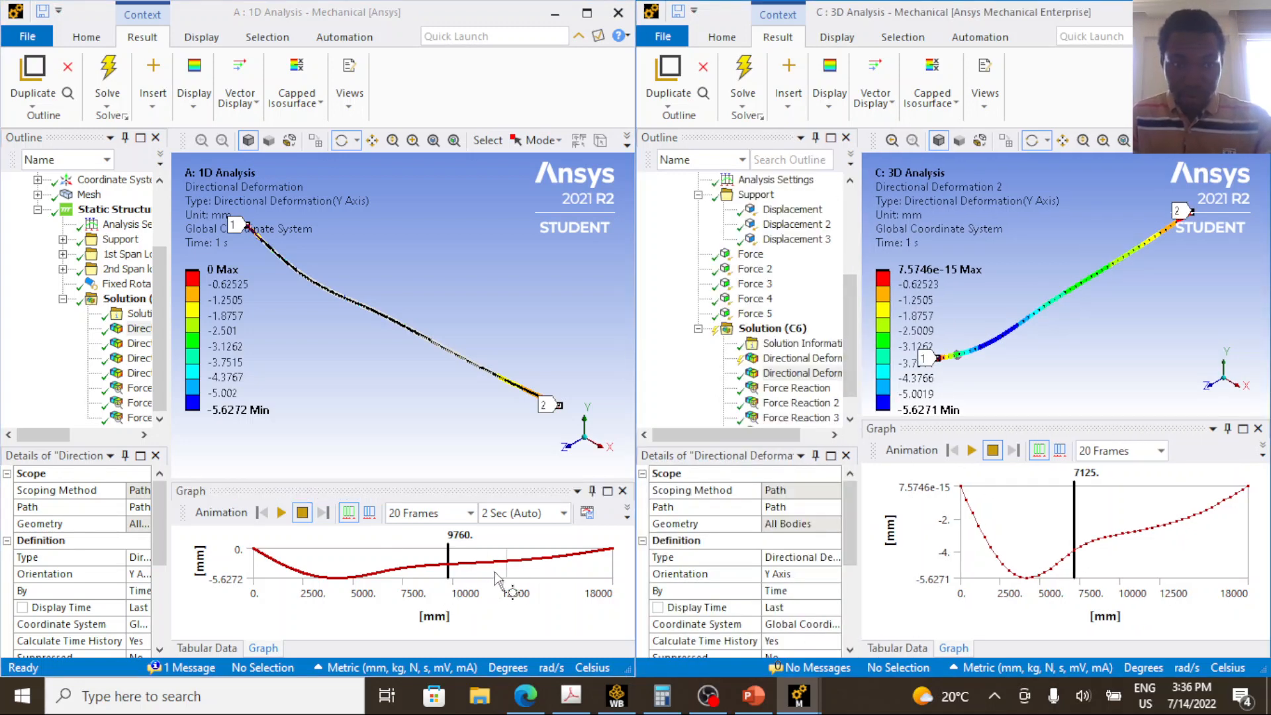
click(410, 581)
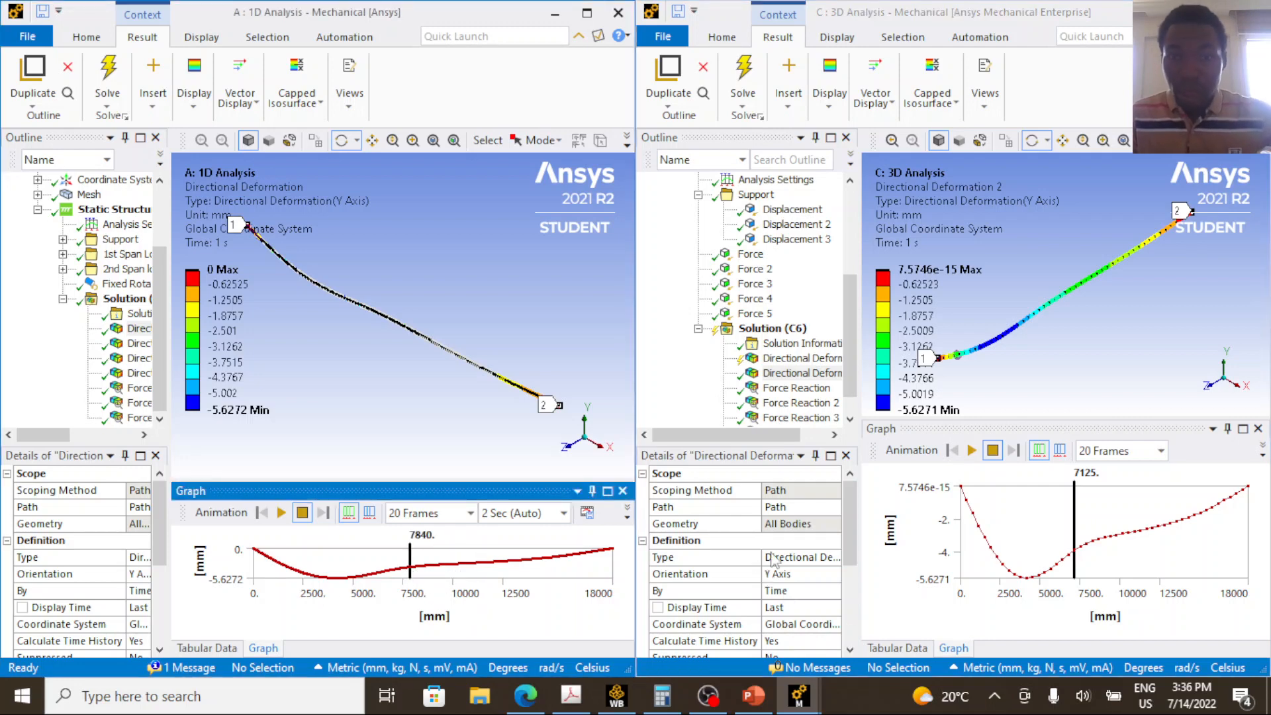
Display the first 3D Force Reaction result and check its Y component in the tabular data.
click(797, 388)
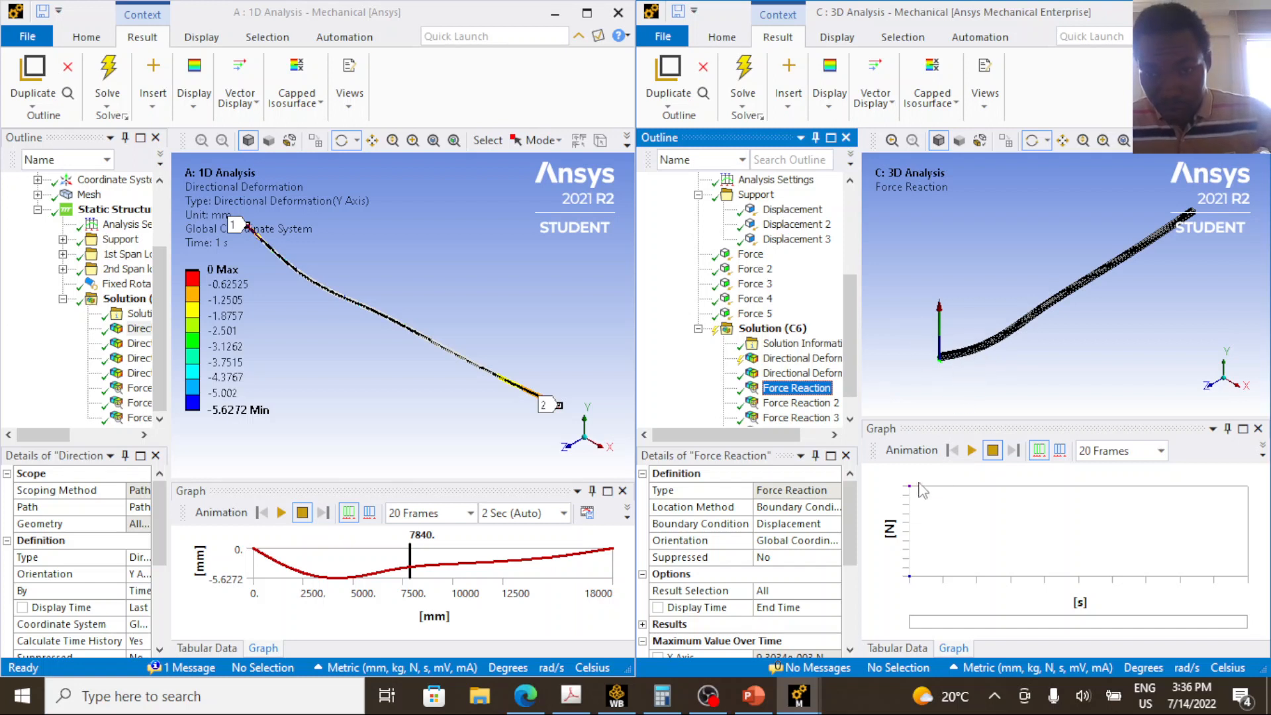
click(899, 648)
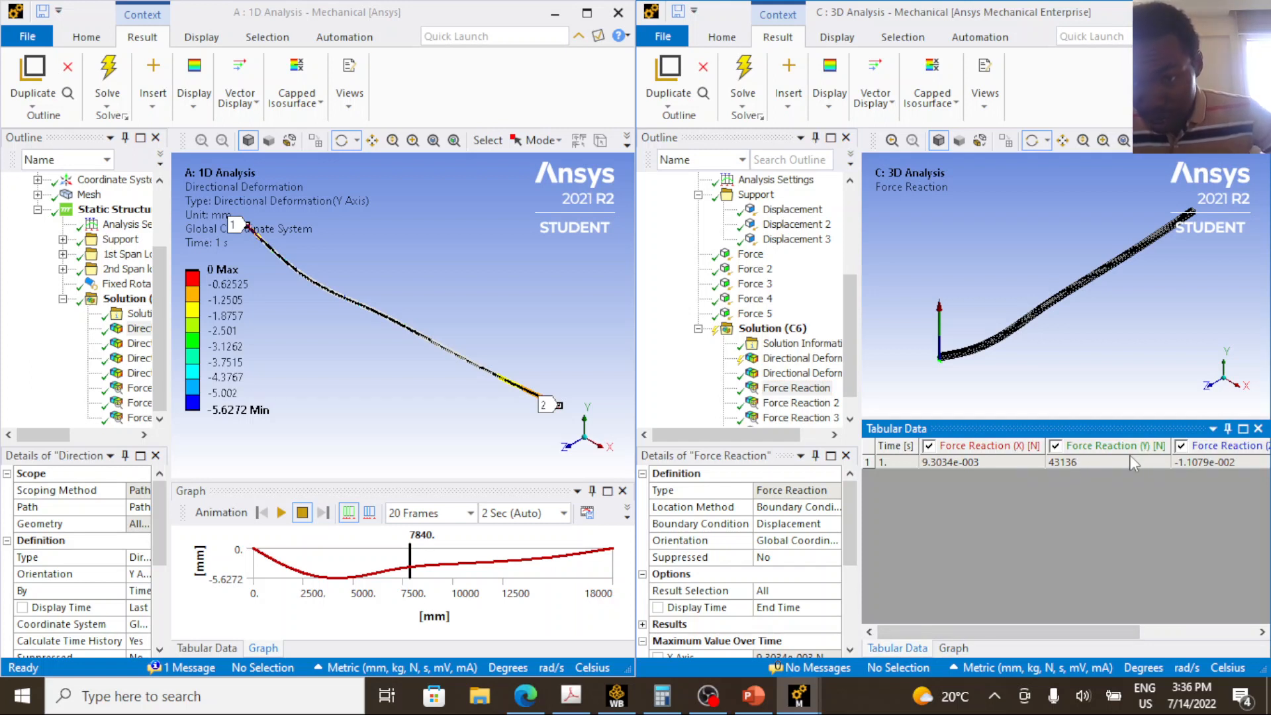
click(1102, 464)
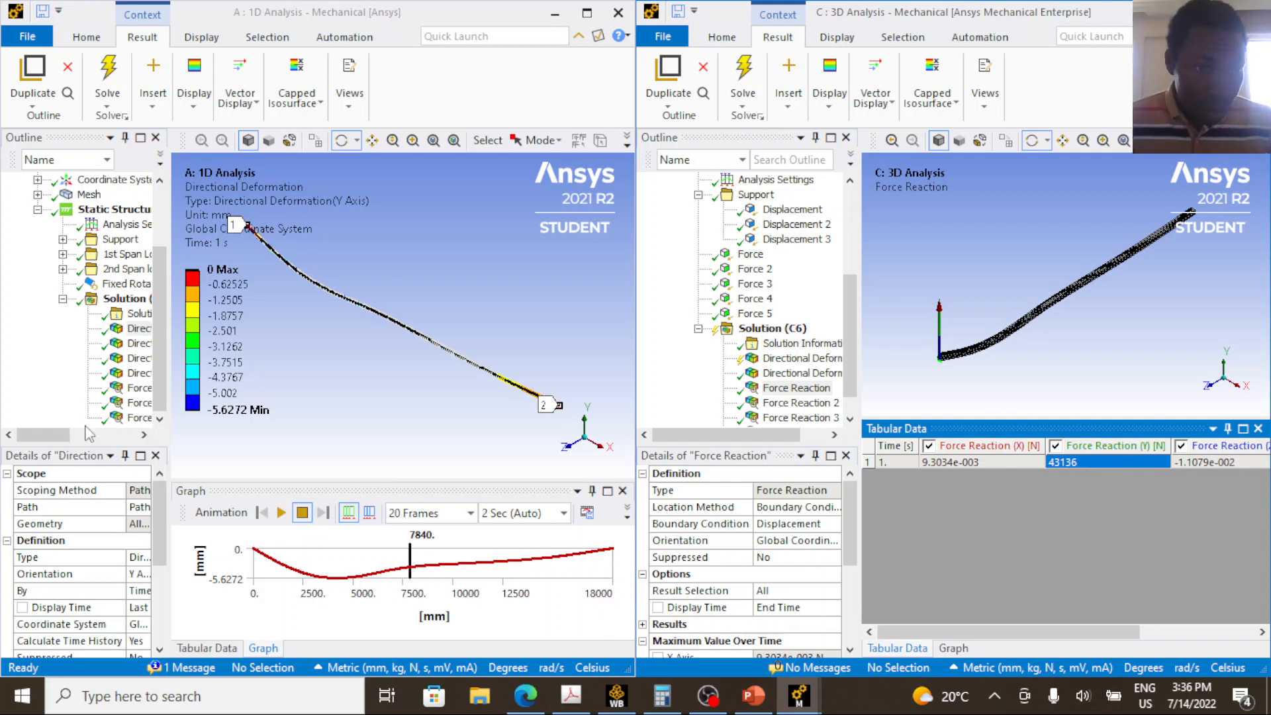
Widen the 1D model's outline, find its matching end-support reaction, Force Reaction 3, and compare the tabulated Y component with the 3D one.
drag(170, 349, 226, 351)
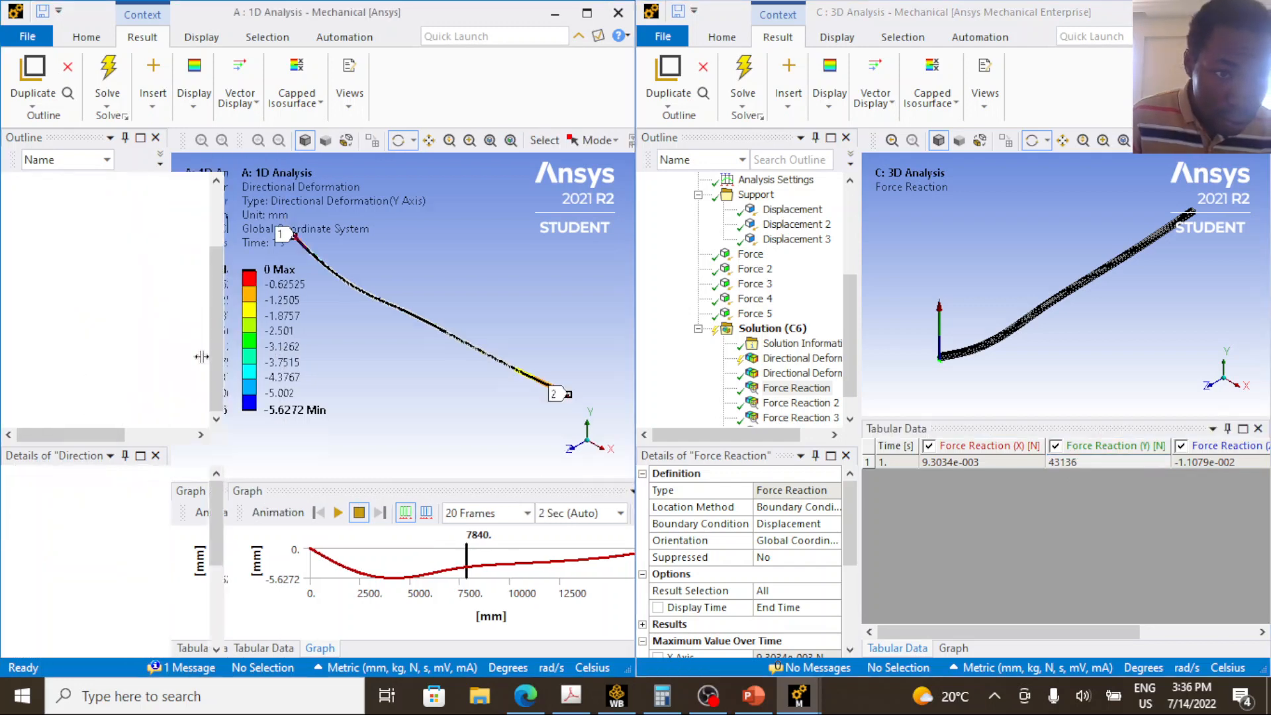
click(161, 390)
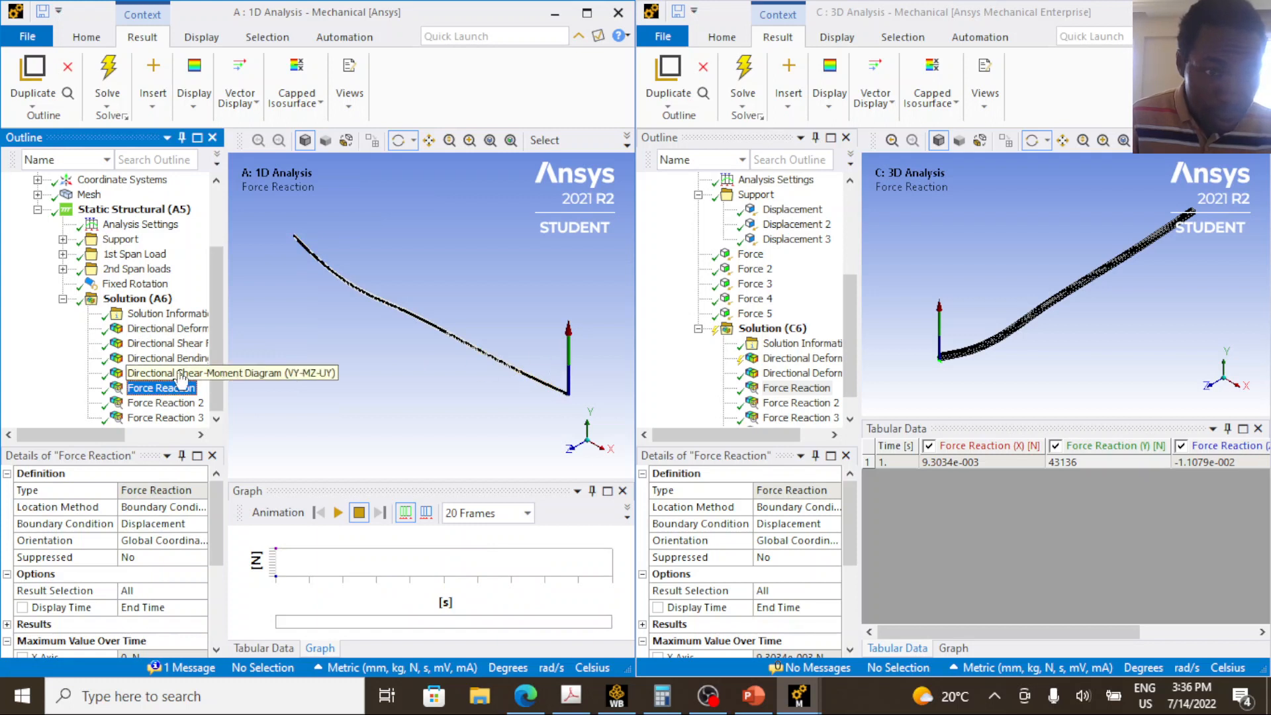
click(174, 404)
click(170, 418)
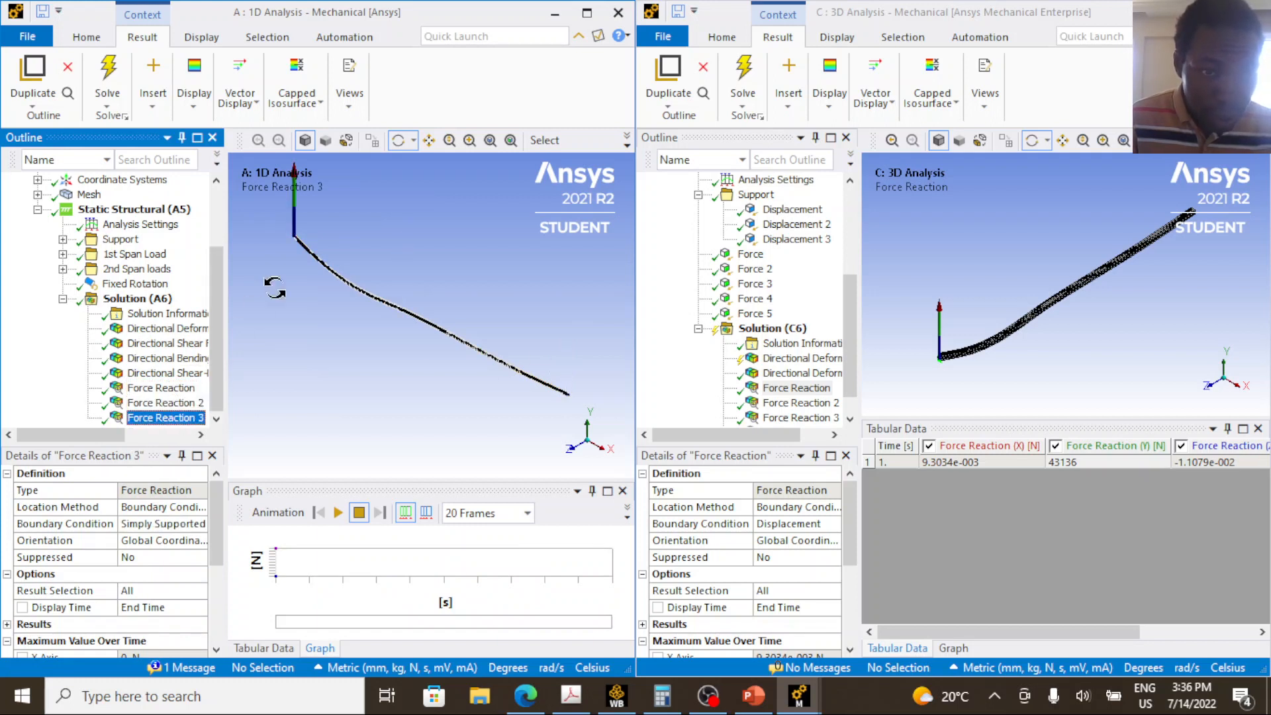
click(263, 649)
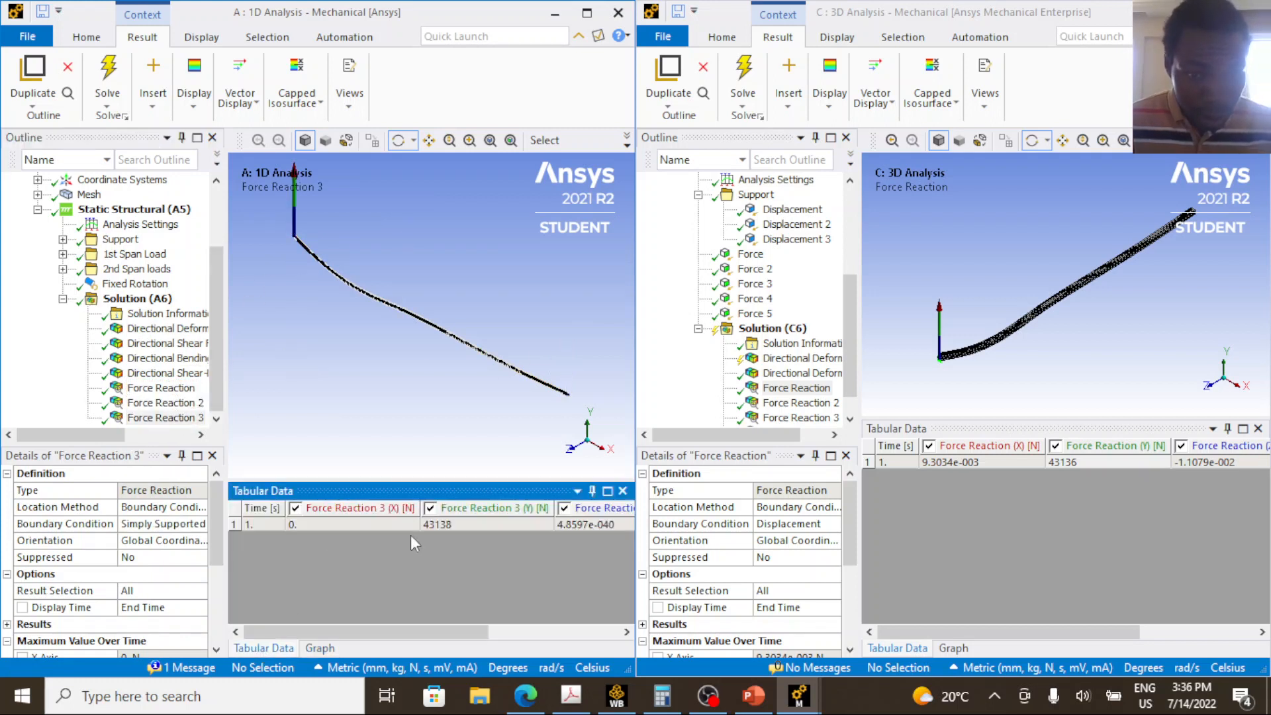
click(443, 525)
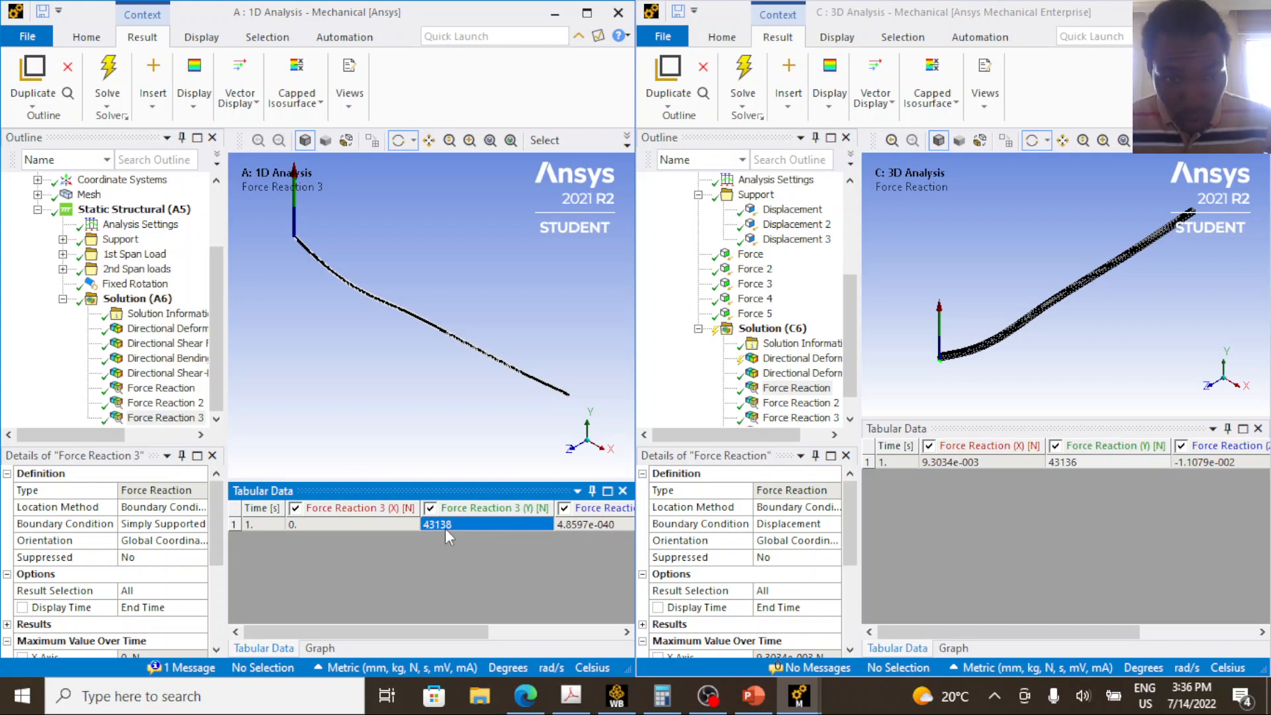
click(1083, 462)
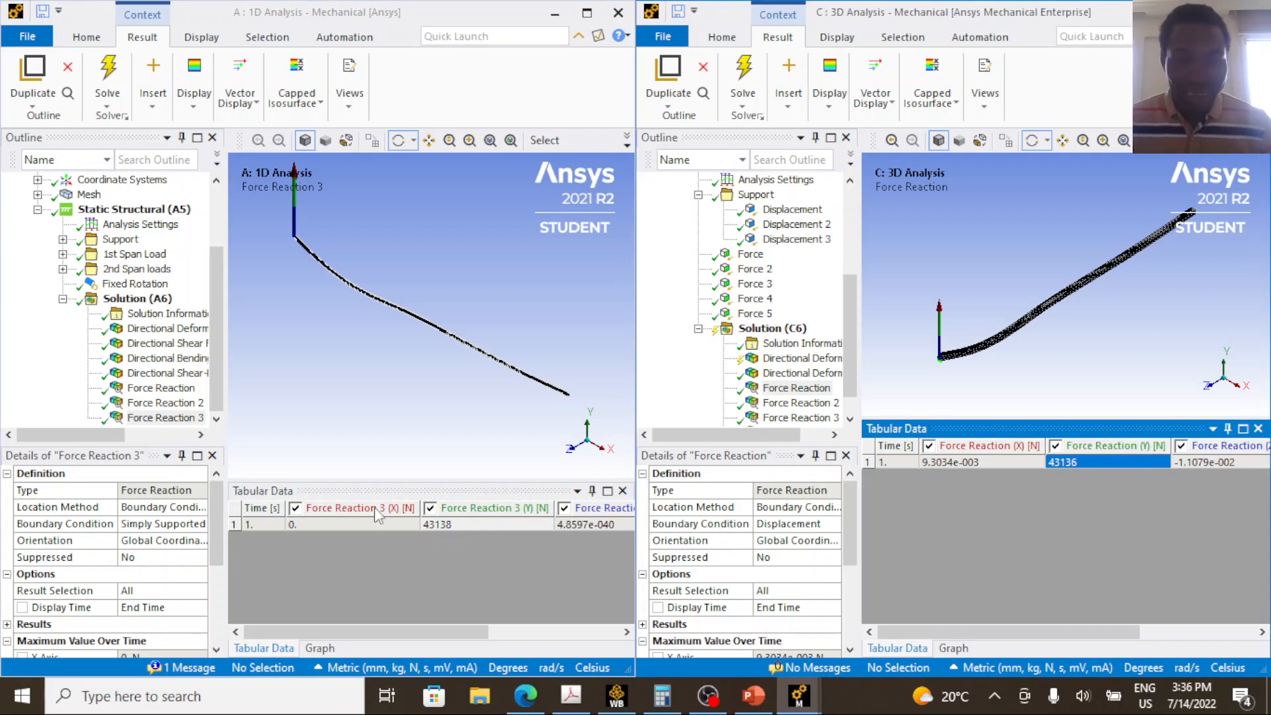
Display Force Reaction 2 in both the 1D and 3D models and compare the tabulated Y components.
click(170, 406)
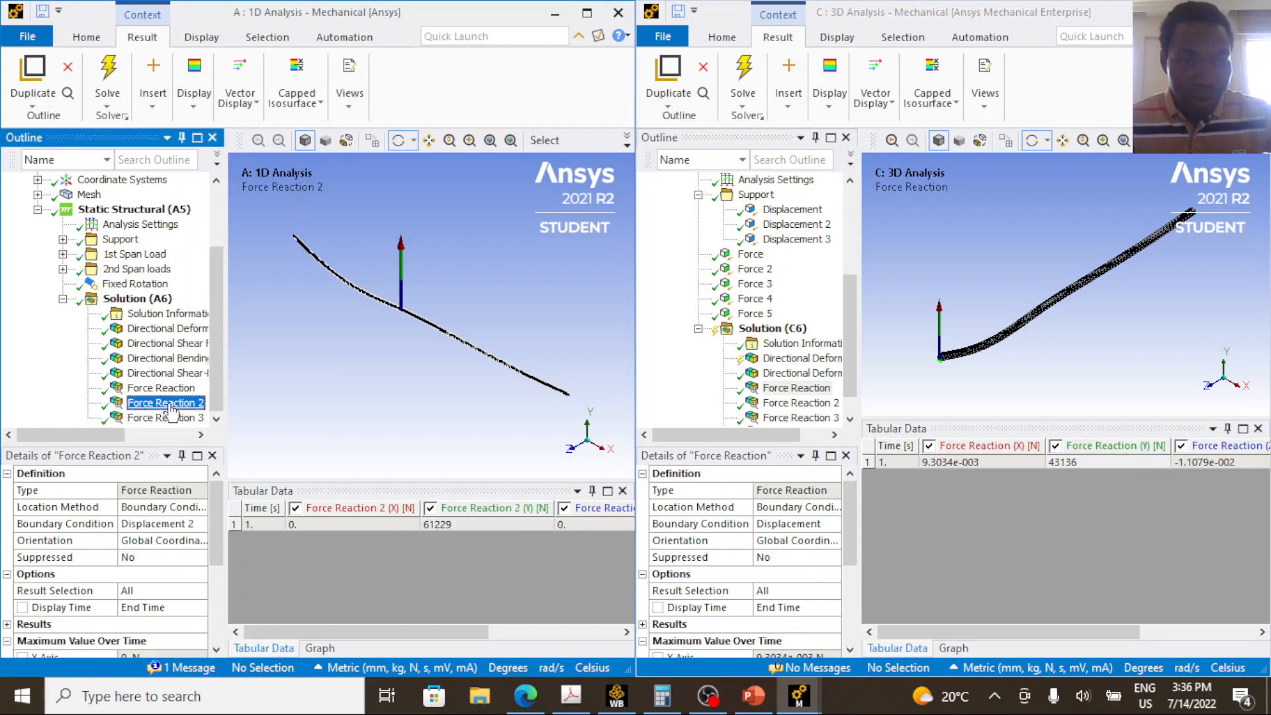
click(453, 525)
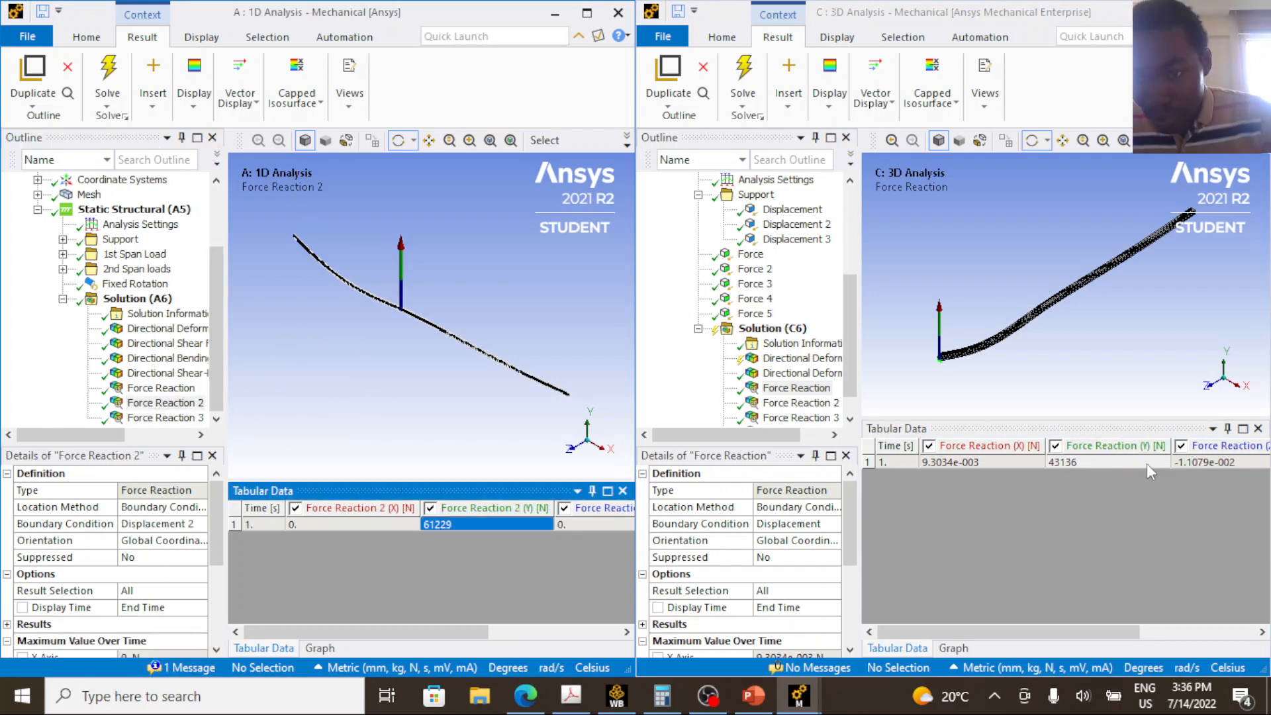
click(796, 403)
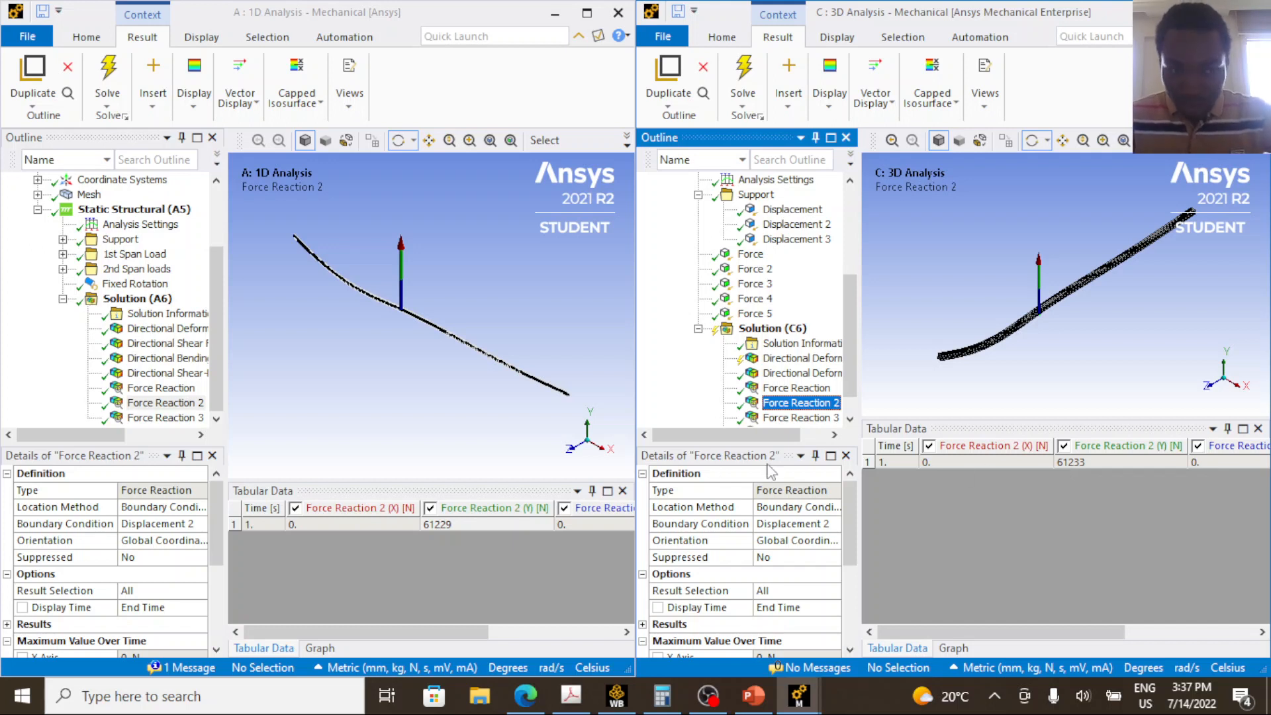
Display the first 1D Force Reaction for the far support and check the 3D Force Reaction 3 against Force Reaction 2.
click(141, 419)
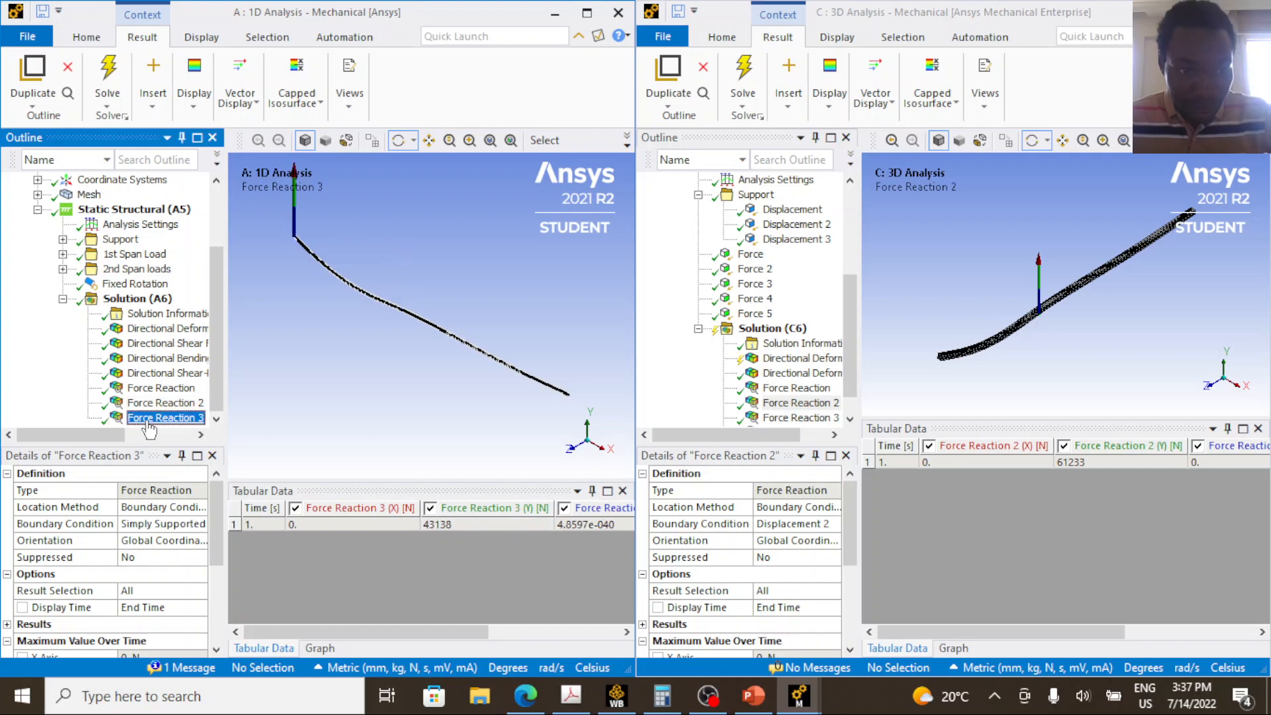
click(197, 388)
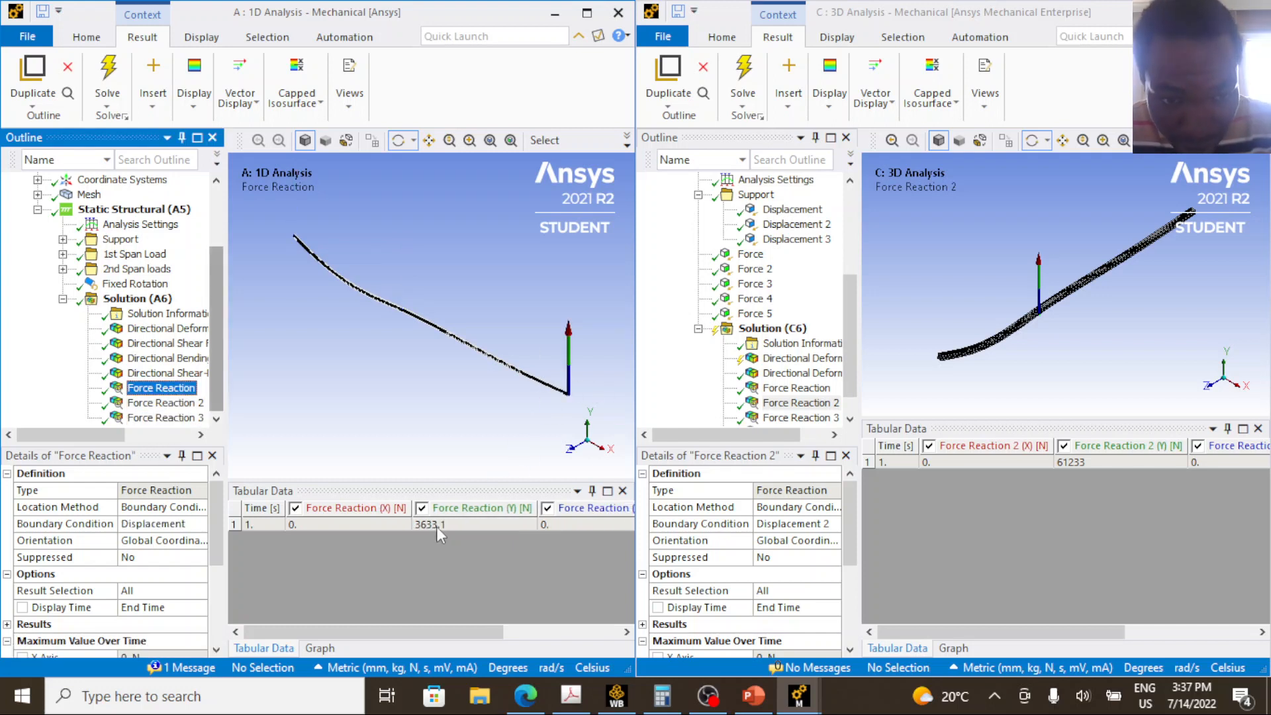
click(798, 417)
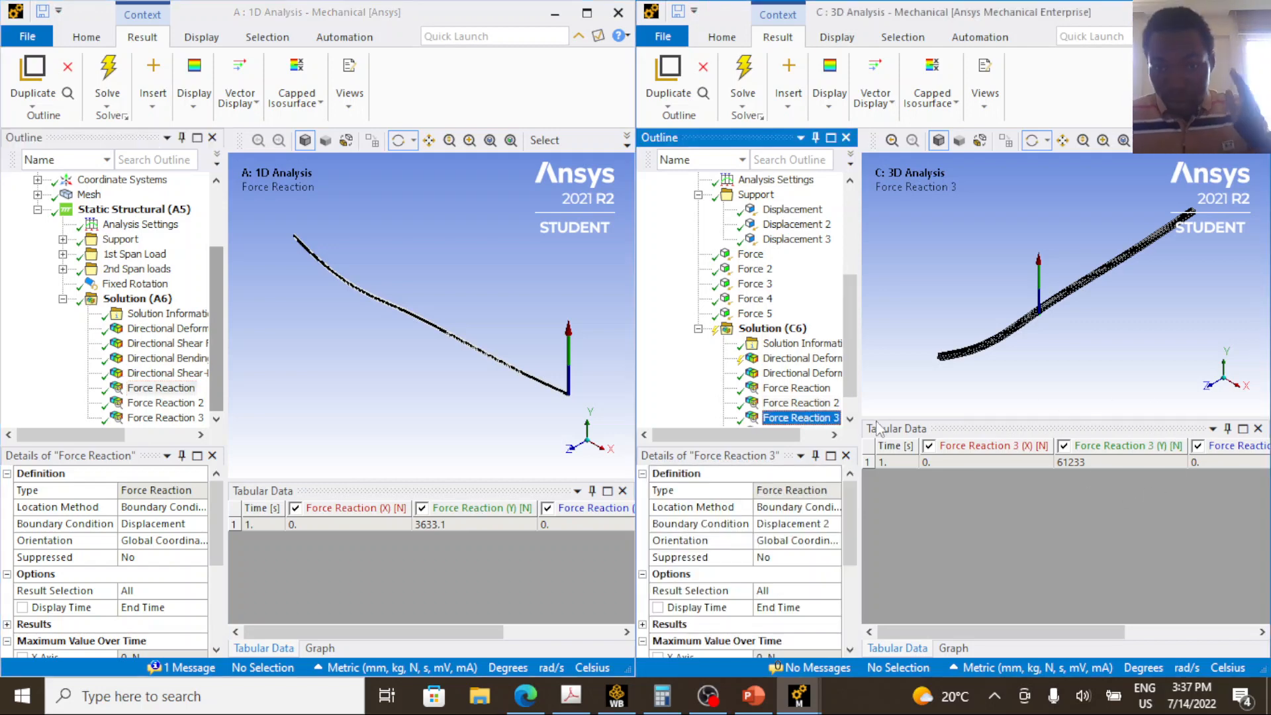
click(798, 403)
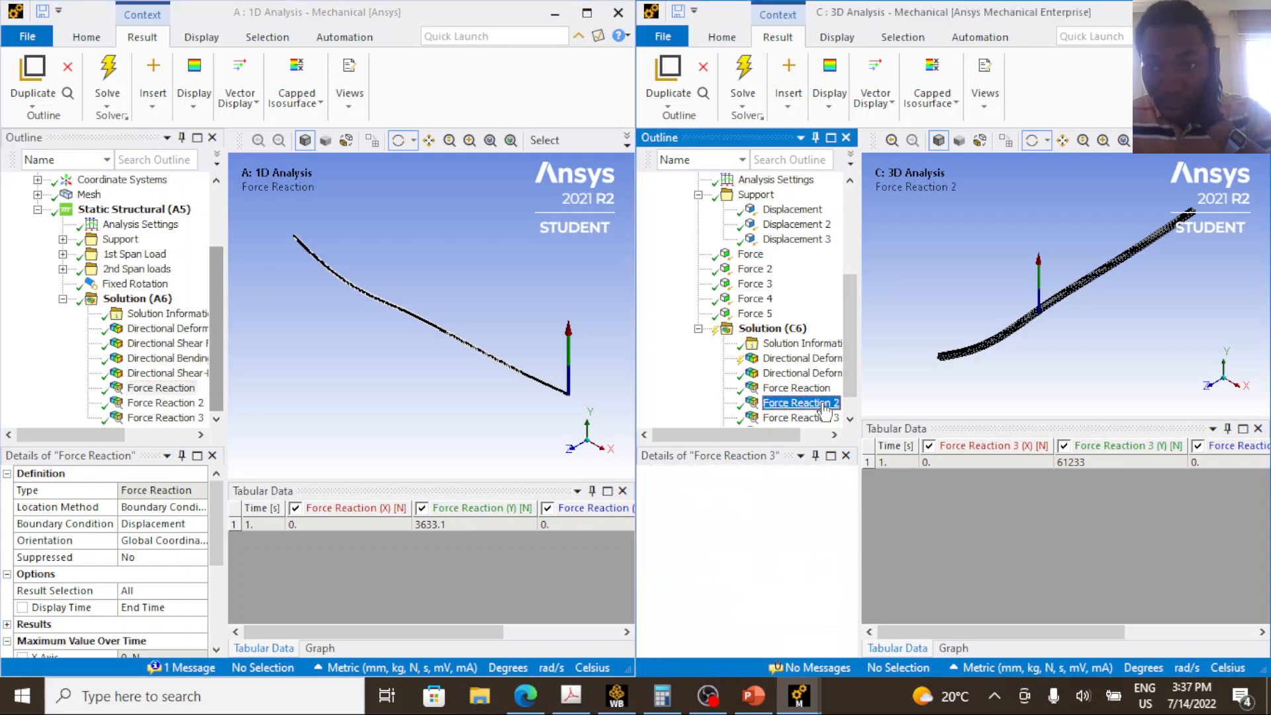
Display Force Reaction 4 in the 3D model and compare its tabulated Y component with the 1D Force Reaction.
scroll(809, 420, down, 1)
click(800, 404)
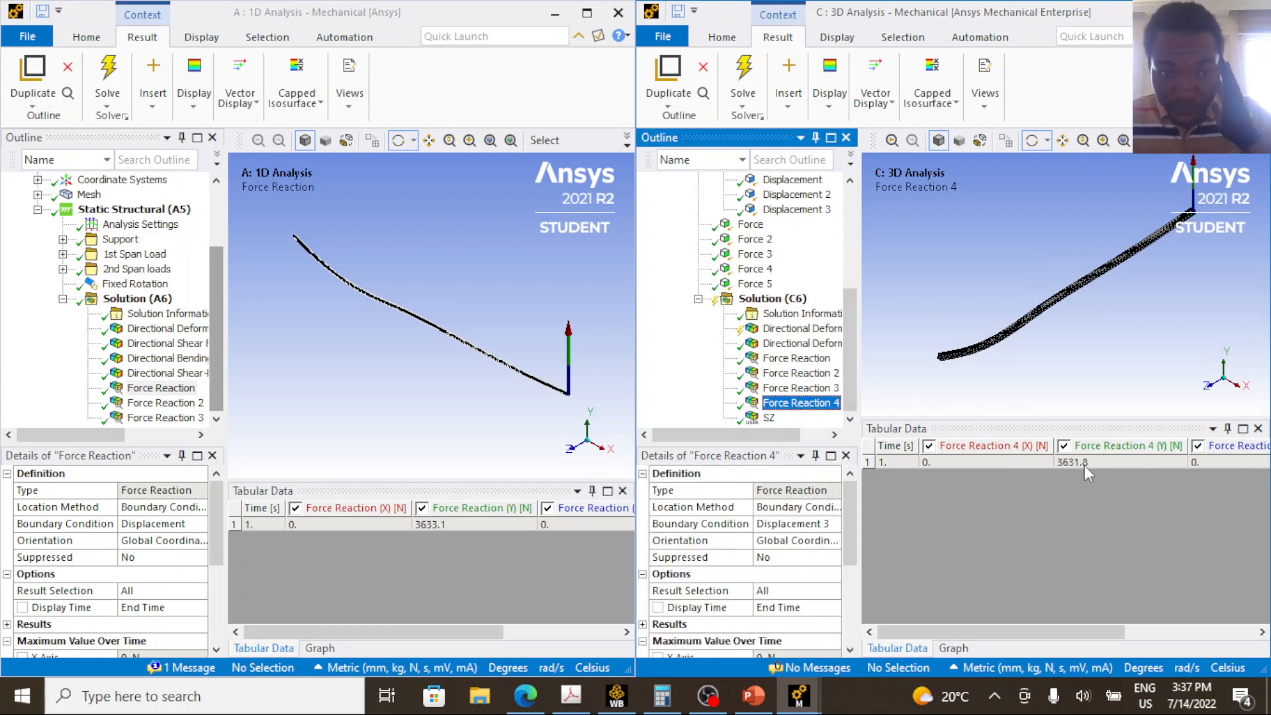
click(1086, 463)
click(445, 523)
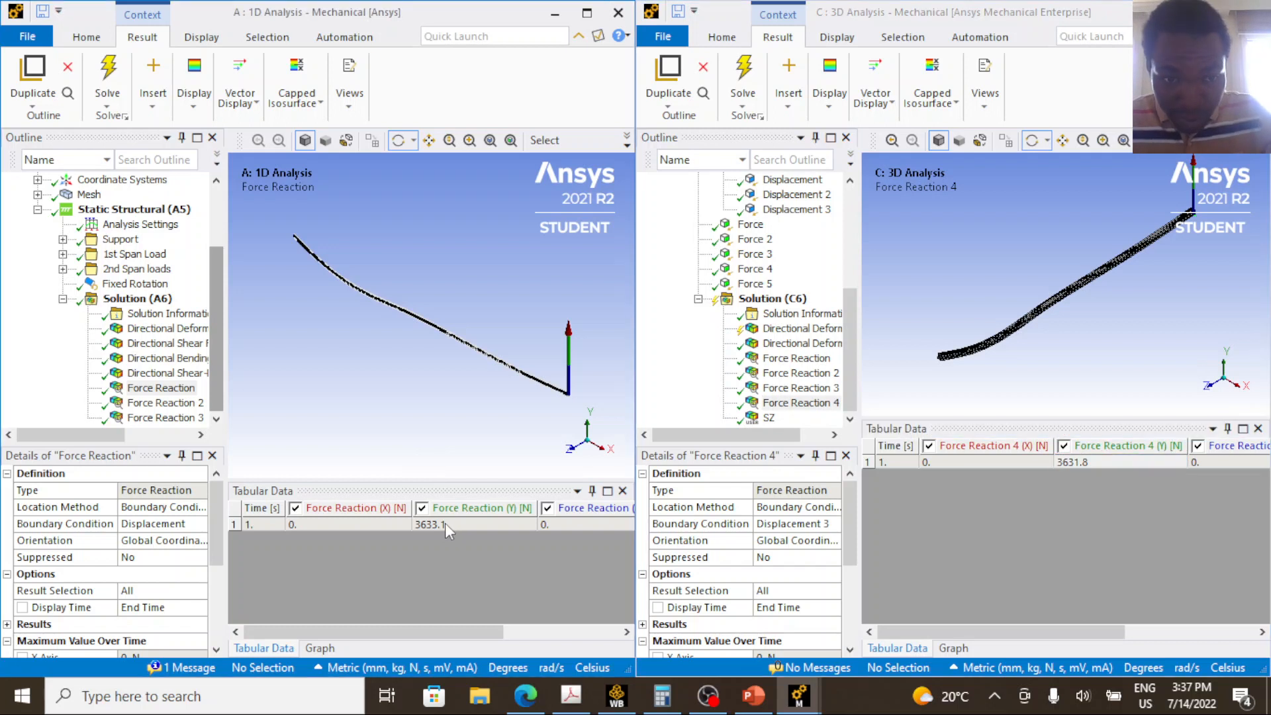
click(1127, 467)
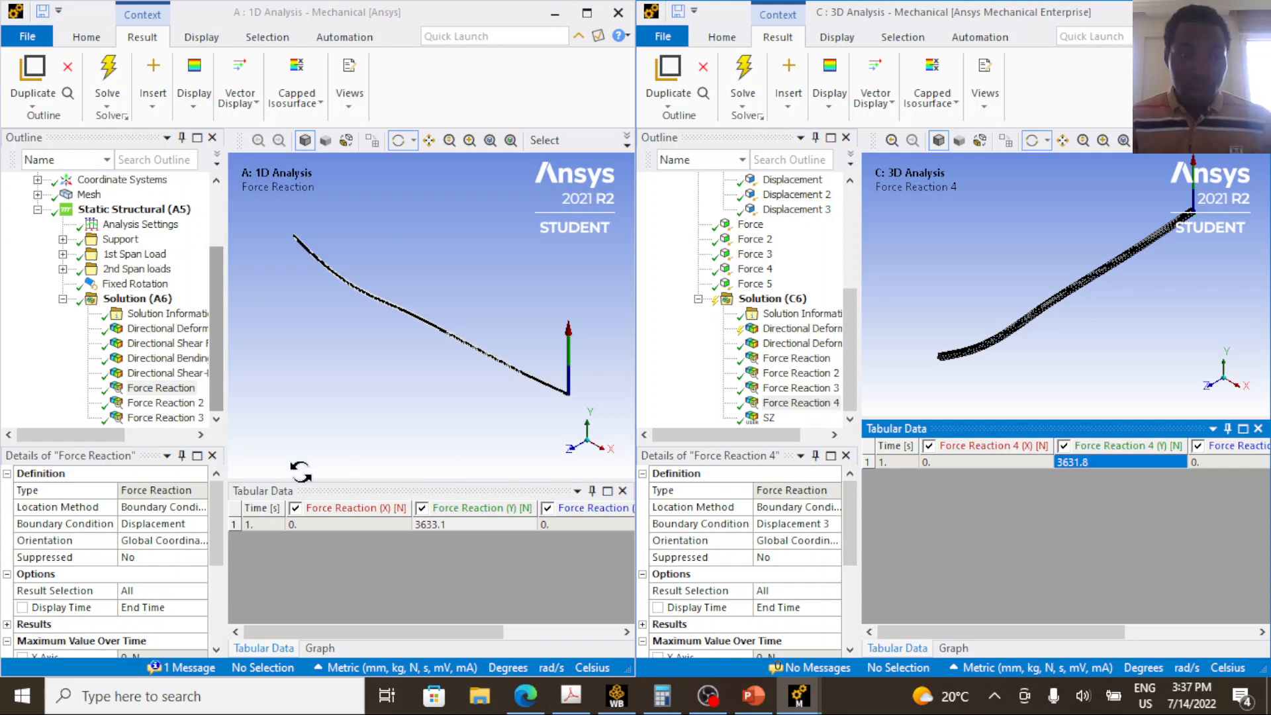
Display the 3D SZ bending moment result as a graph and set the 3D model's units to Metric (m, kg, N, s, V, A).
click(770, 418)
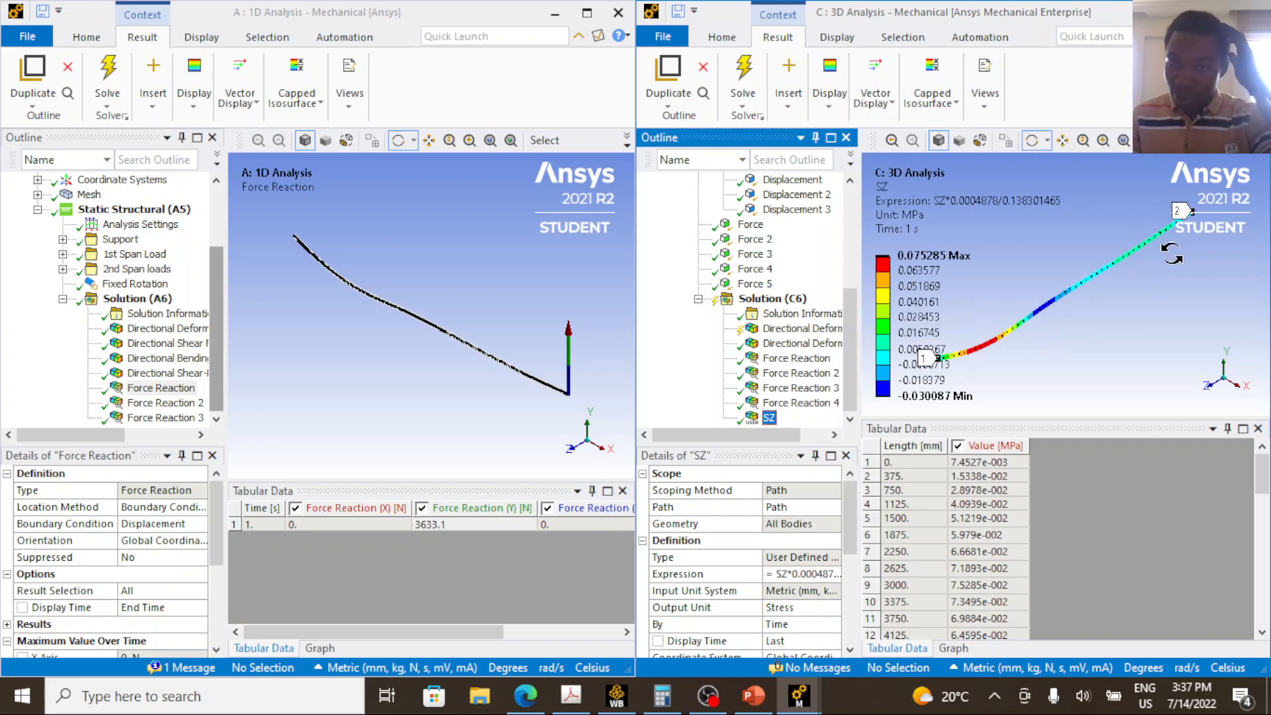
click(951, 648)
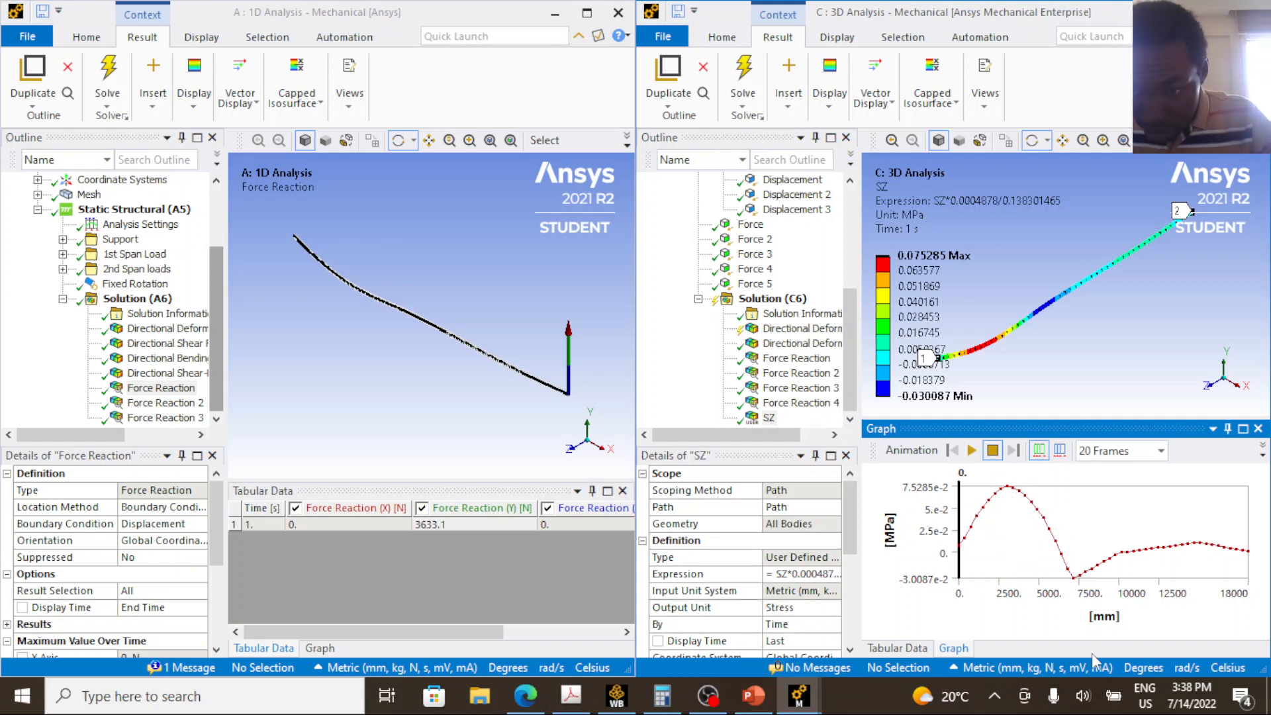
click(1072, 670)
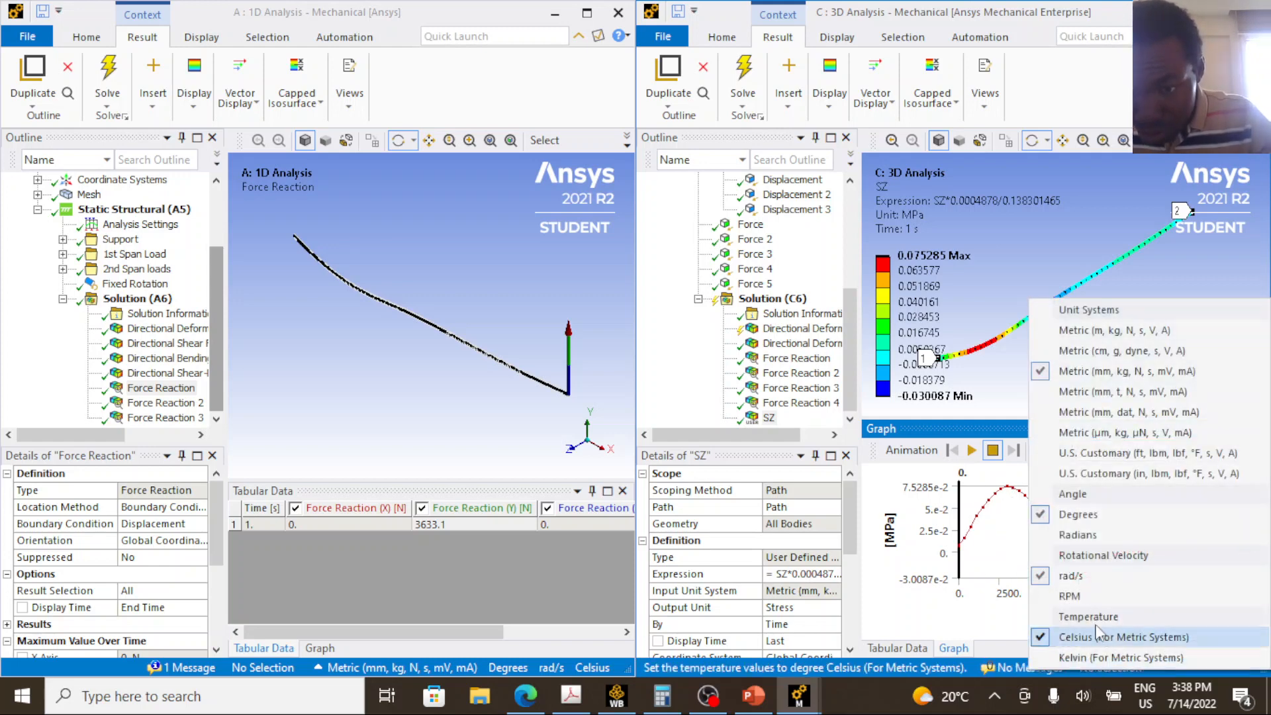
click(1140, 331)
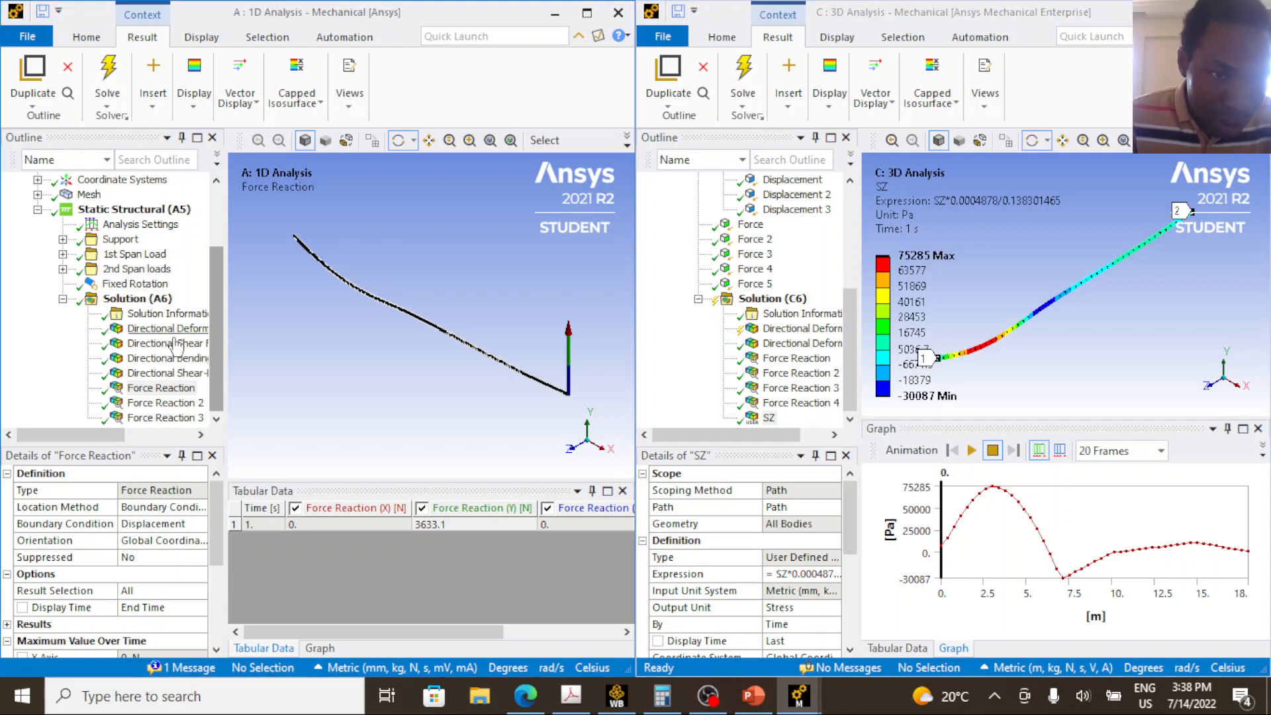
Display the 1D Directional Shear-Moment Diagram and set the 1D model's units to Metric (m, kg, N, s, V, A).
click(173, 357)
click(206, 374)
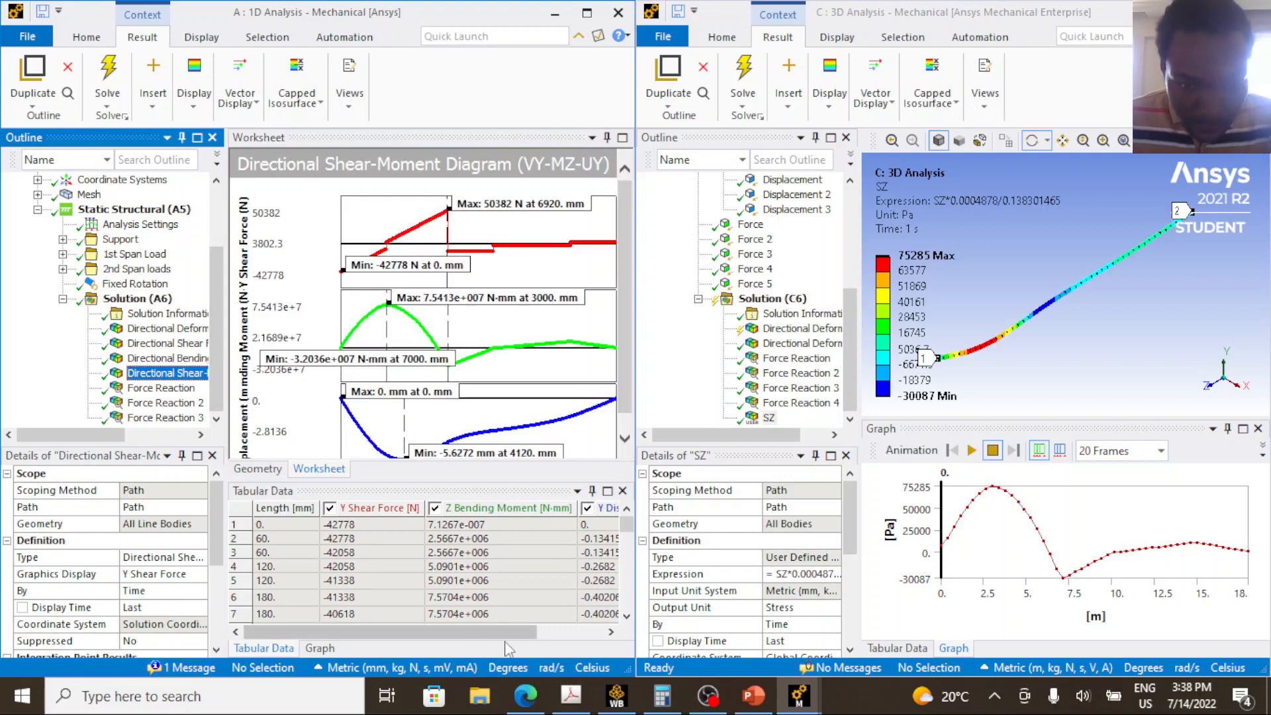
click(440, 669)
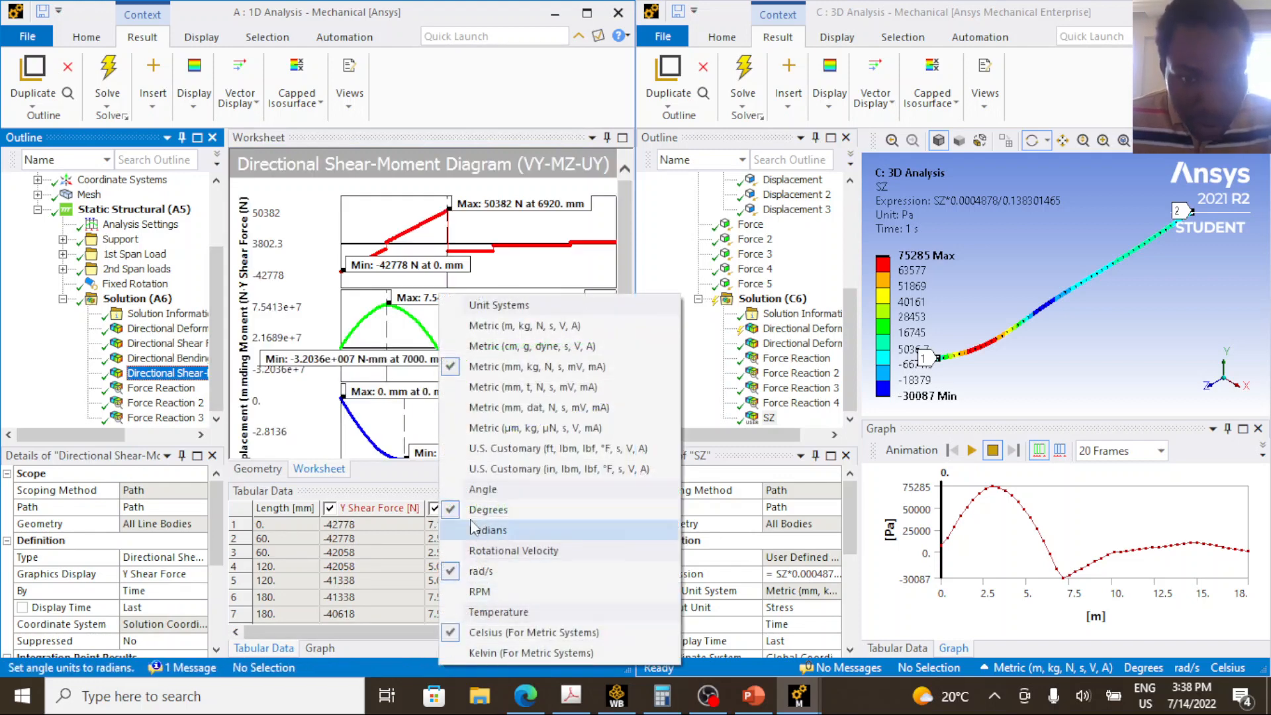
click(496, 326)
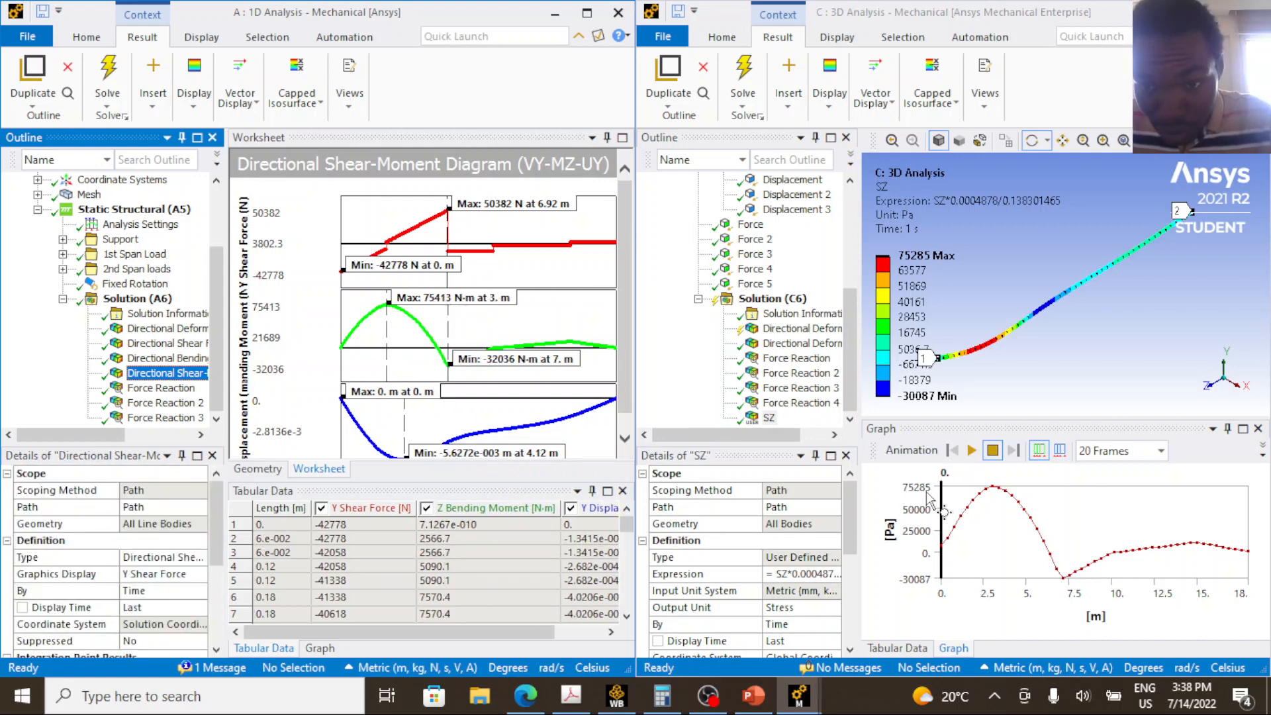
Compare the maximum and minimum bending moments on the 3D SZ graph with those on the 1D shear-moment diagram.
click(999, 498)
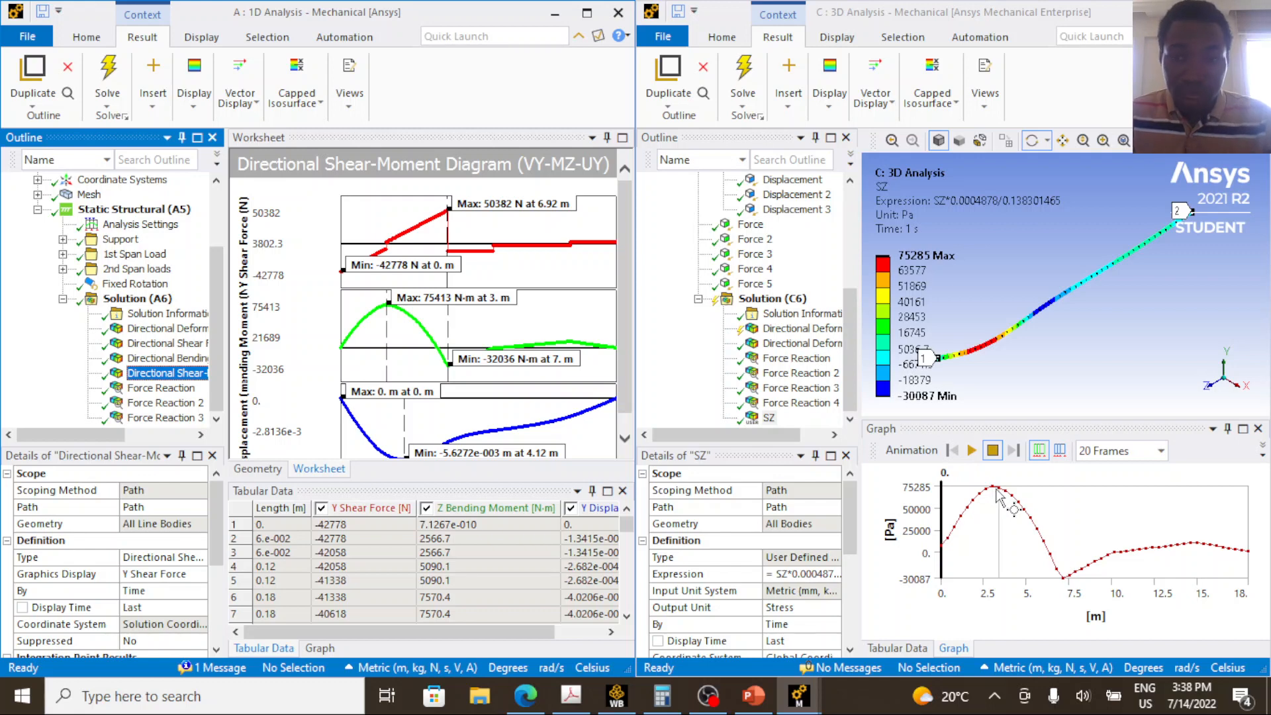
click(992, 502)
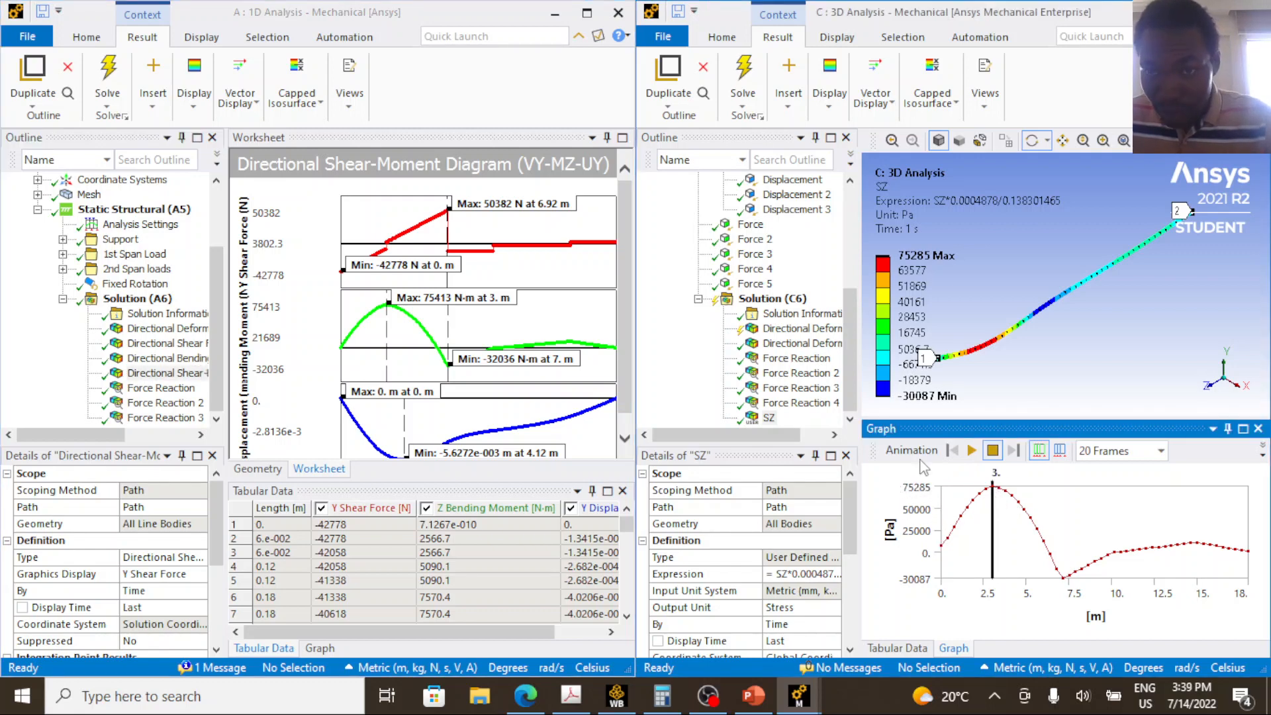
click(390, 310)
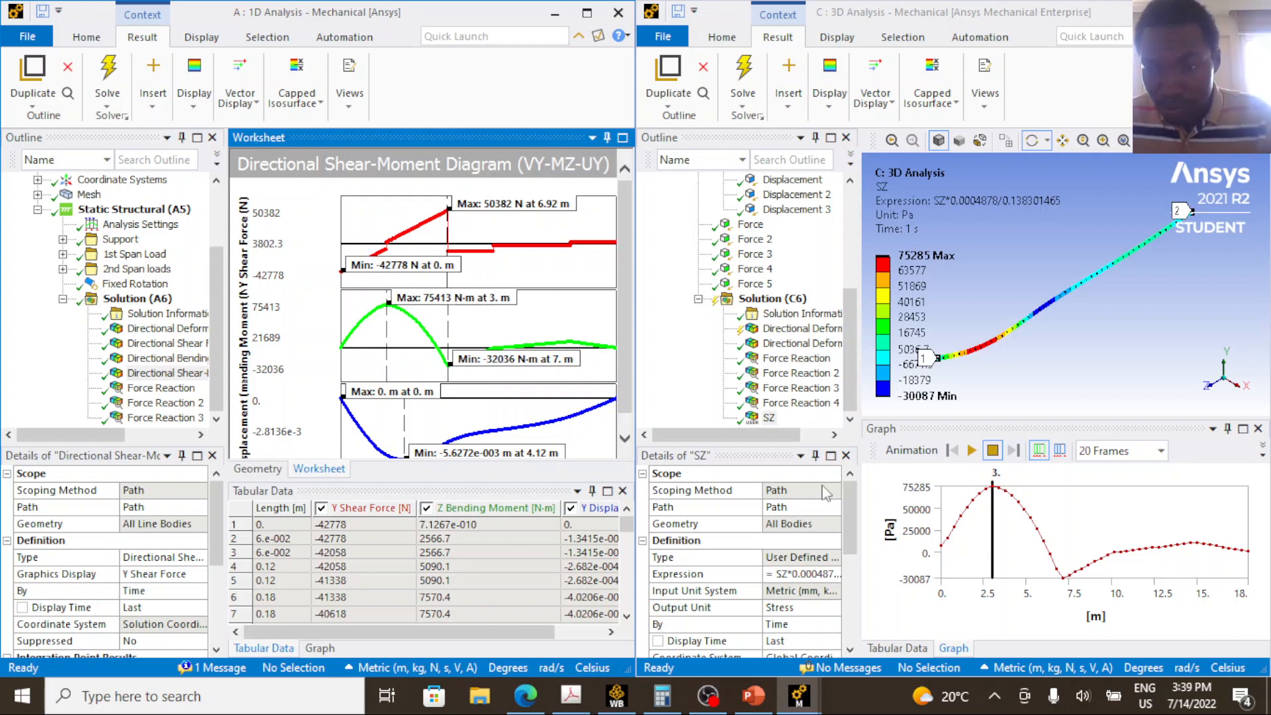
click(1066, 584)
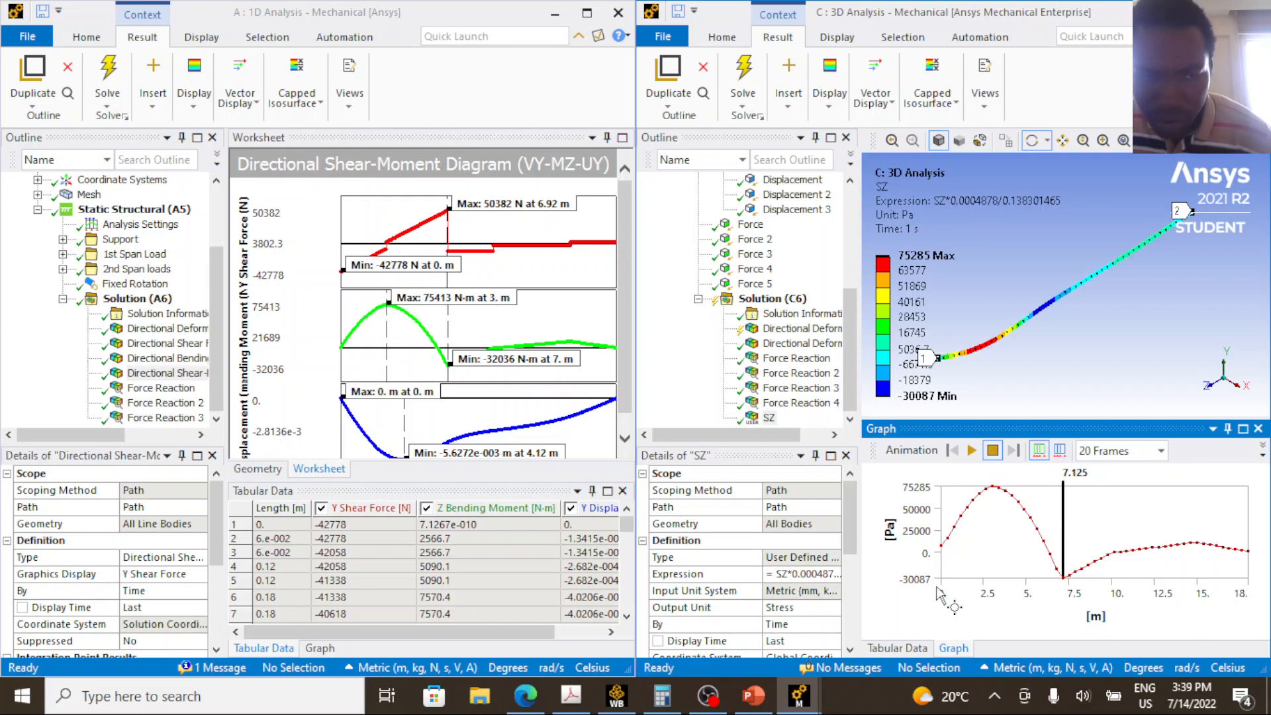
click(450, 374)
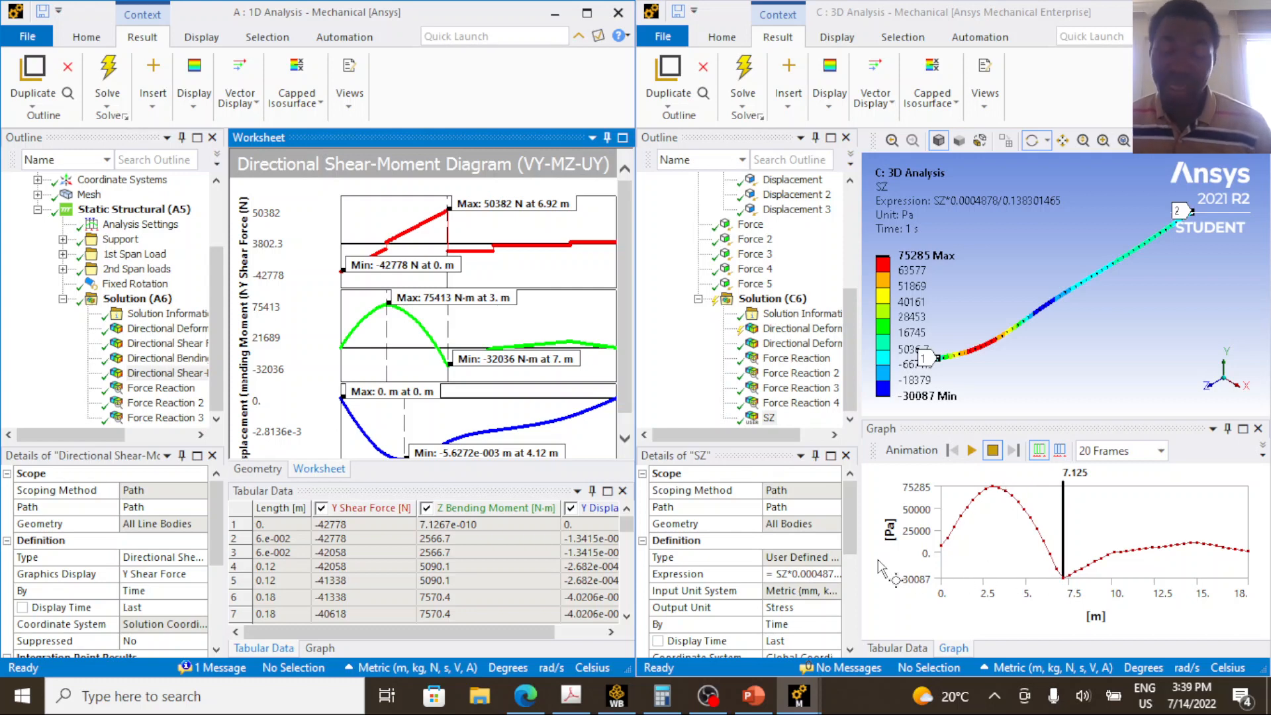
Mark the kink at 10.125 m on the 3D SZ graph and check its value in the tabular data.
click(1116, 558)
click(1115, 559)
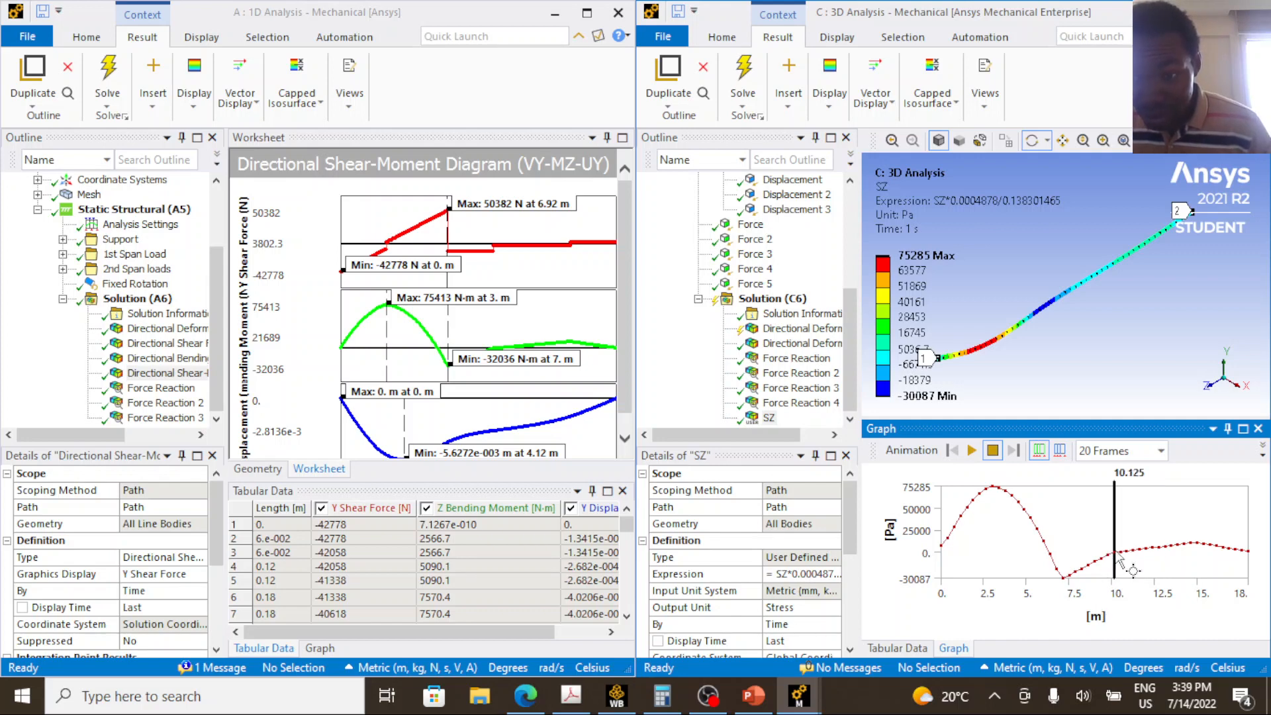
click(921, 651)
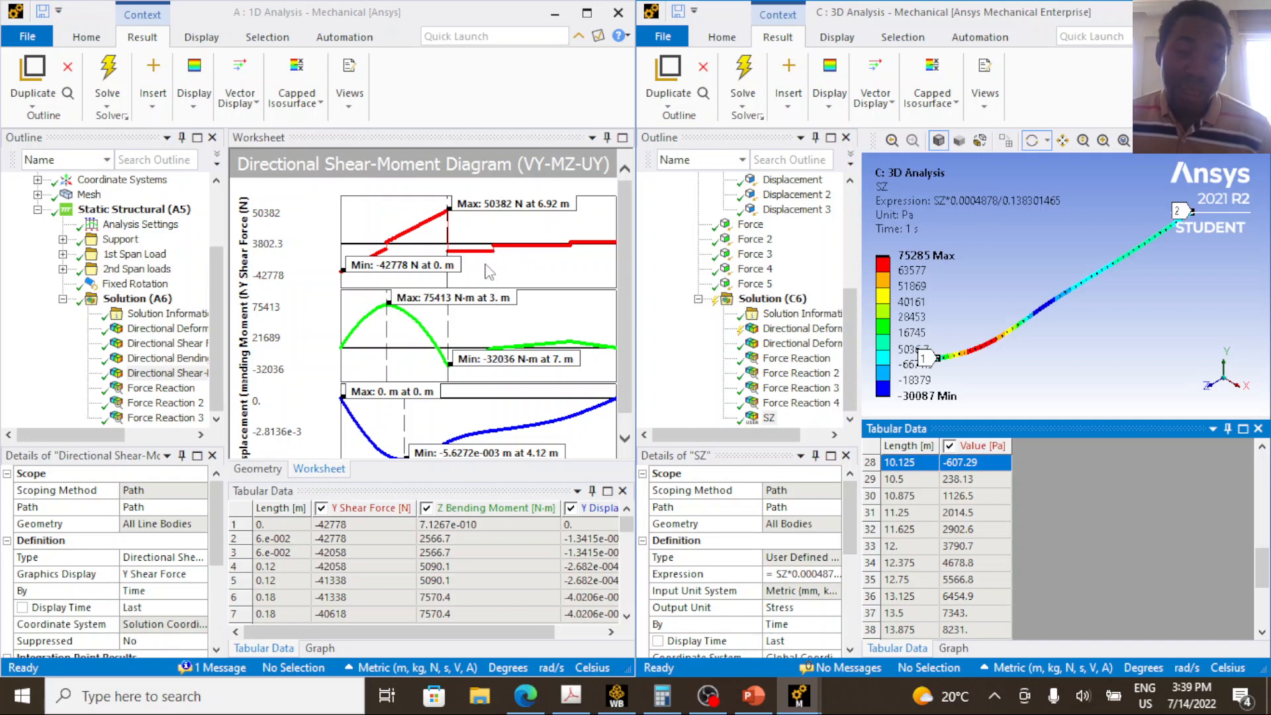
Switch to PowerPoint and, on slide 77's beam drawing, circle point D and underline the 3.0 m, 4.0 m and 3.0 m distances leading to it.
click(751, 699)
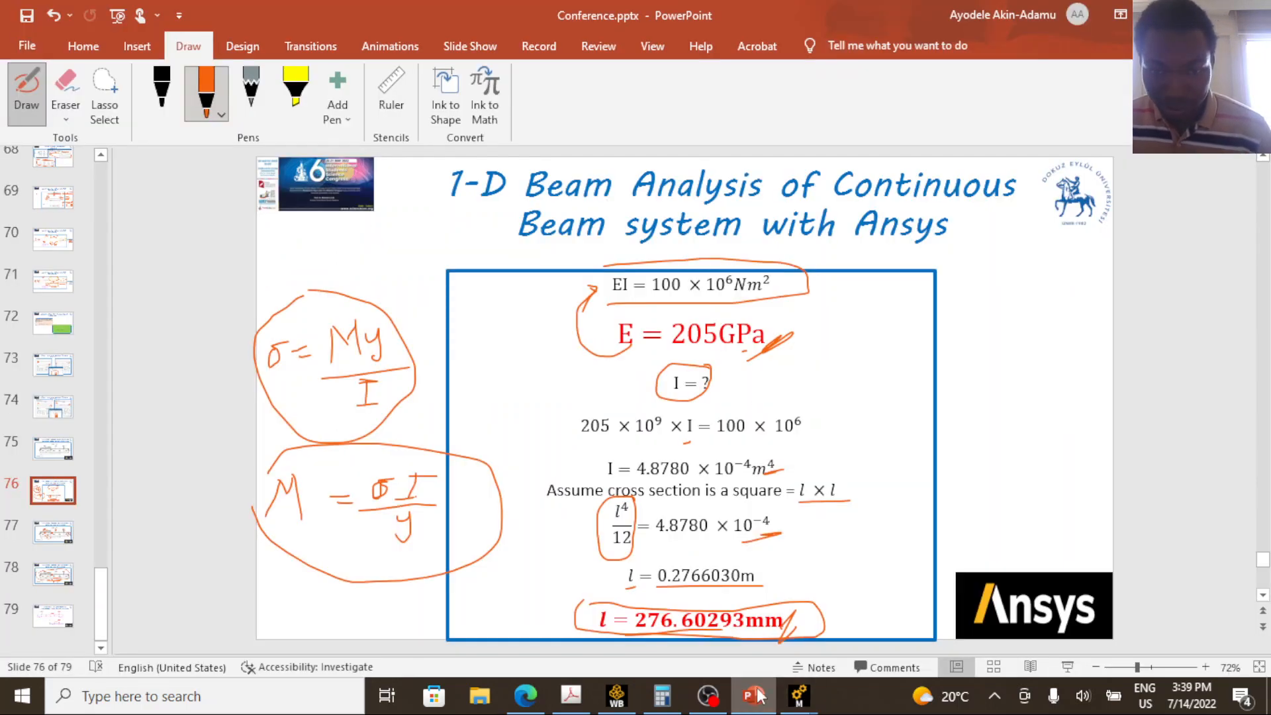
click(58, 530)
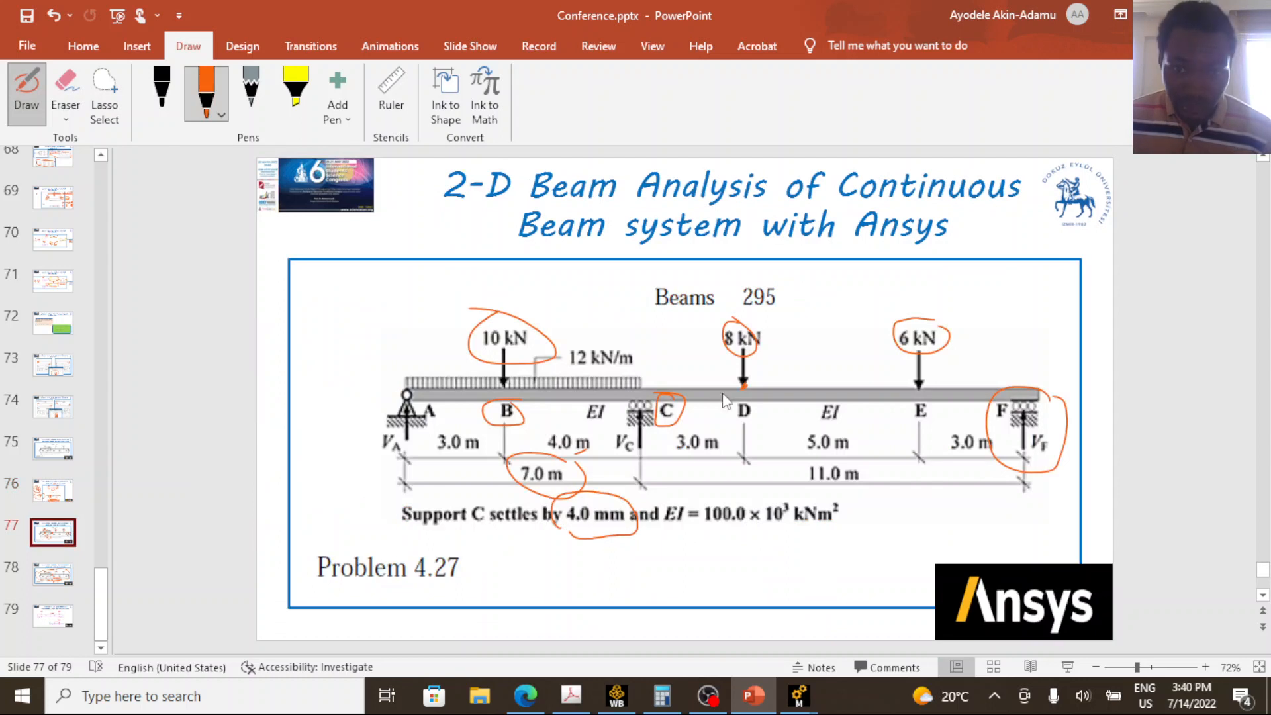
mouse_move(755, 397)
mouse_down()
mouse_move(721, 422)
mouse_move(767, 418)
mouse_move(740, 394)
mouse_up()
drag(456, 452, 488, 448)
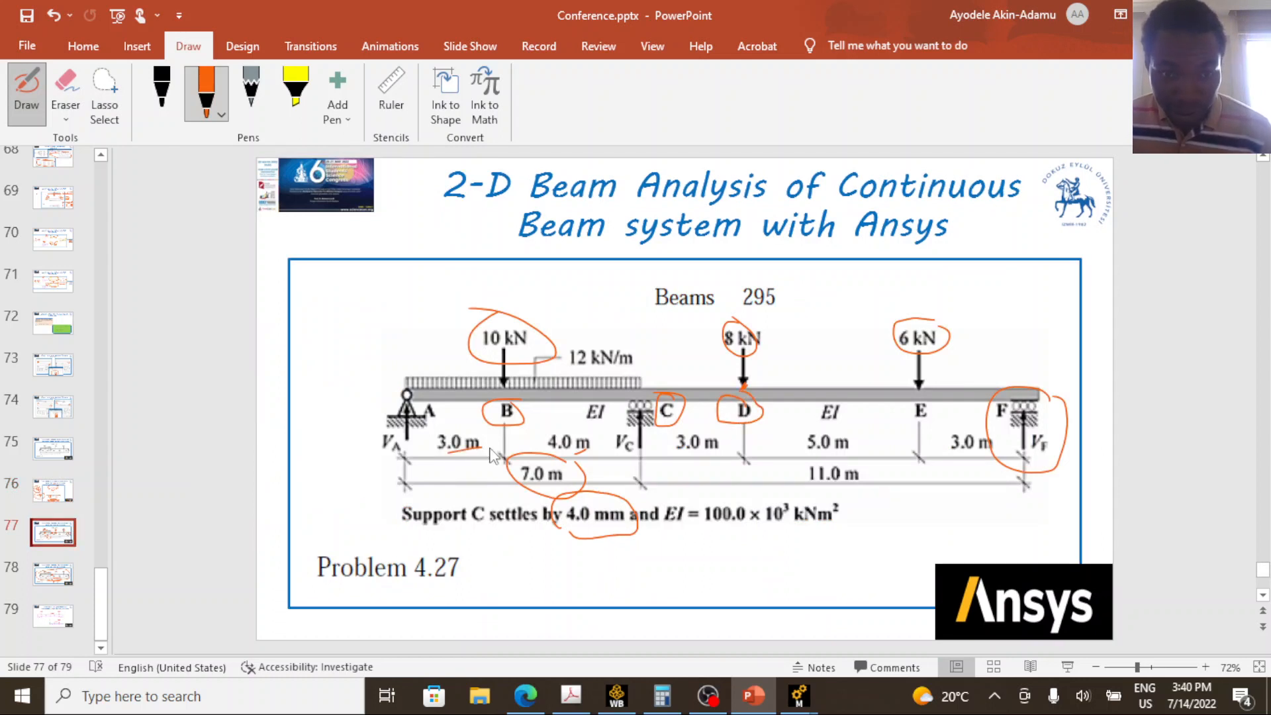
drag(576, 452, 594, 445)
drag(689, 458, 719, 453)
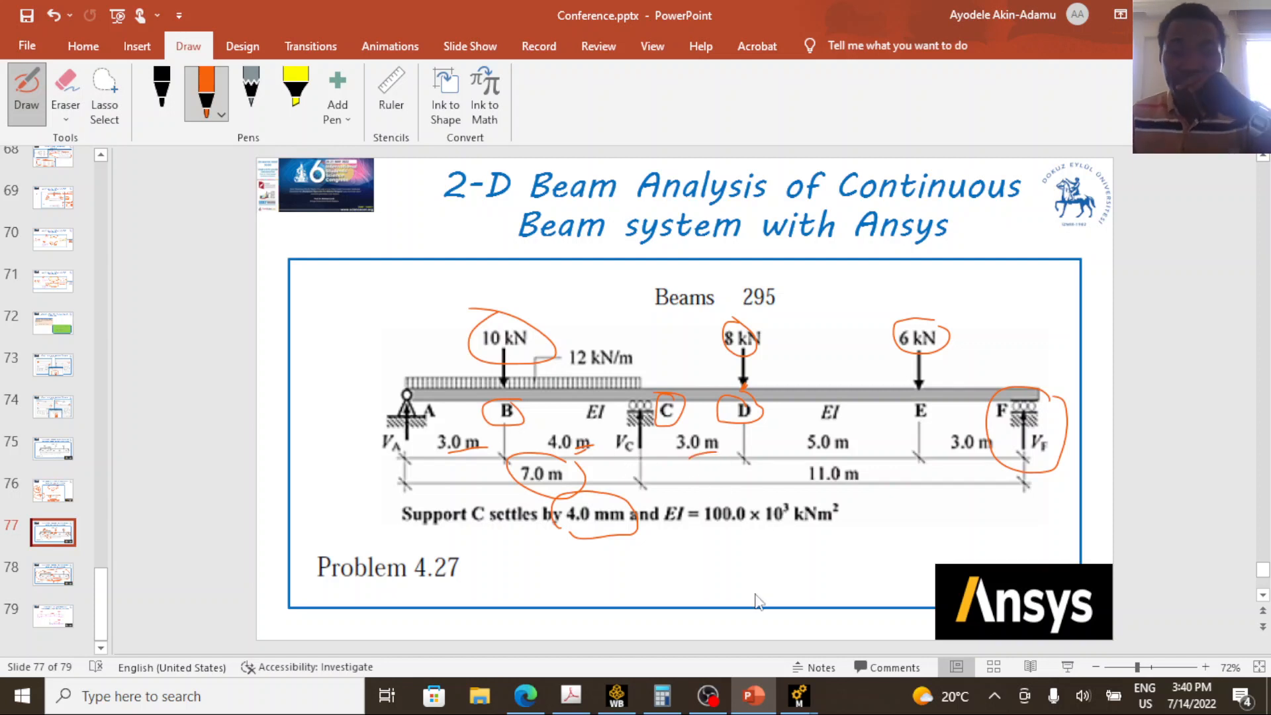
Switch back to the 1D and 3D Mechanical windows and find the 1D Z Bending Moment at length 10 m in the tabular data.
click(801, 695)
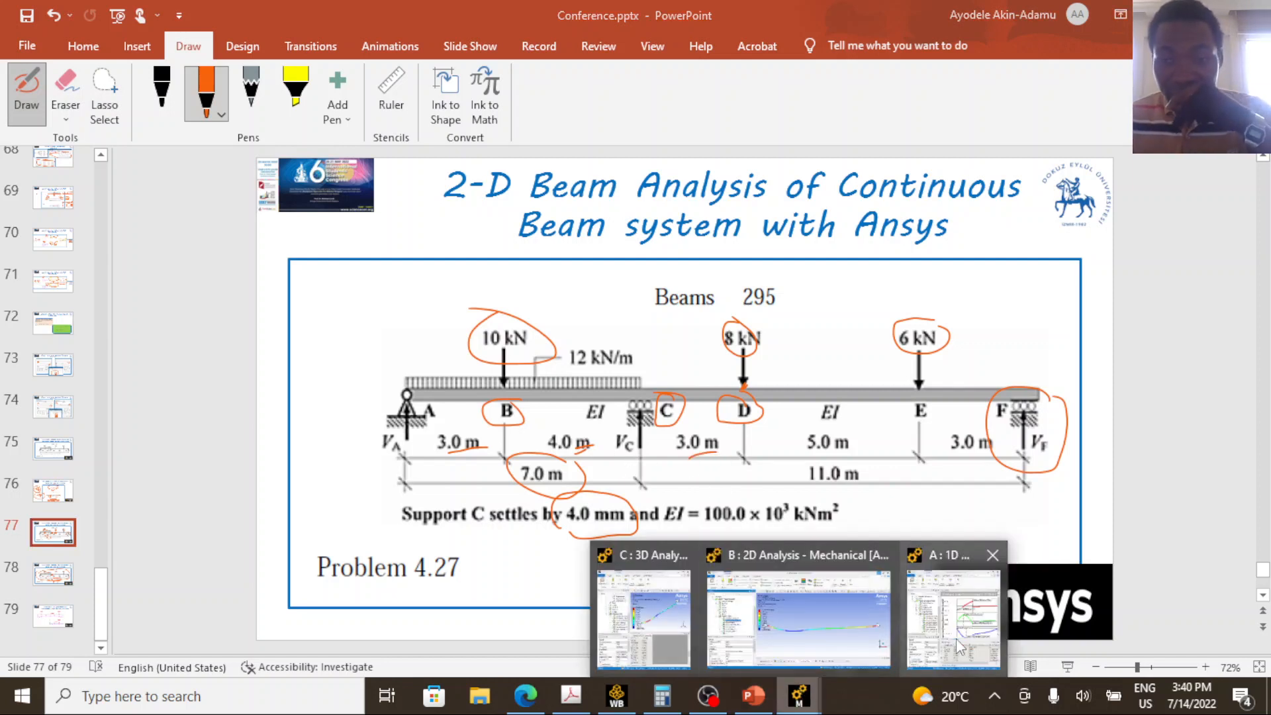
click(936, 618)
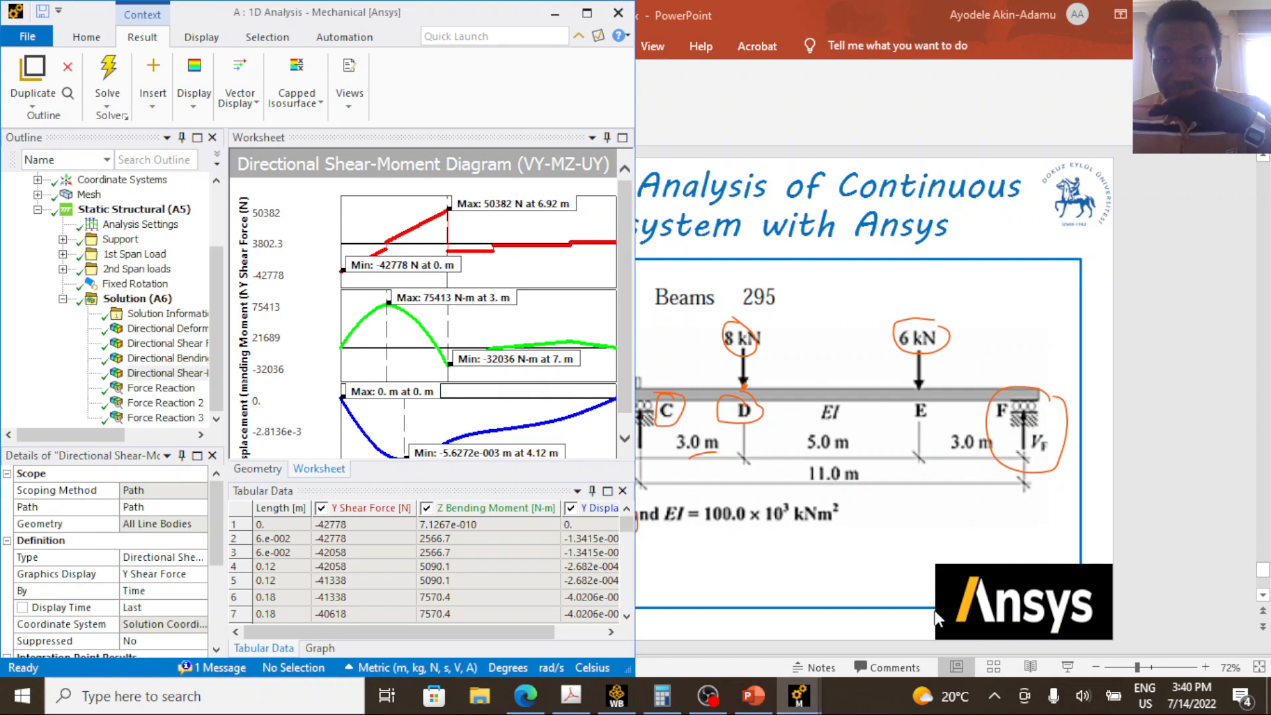
click(801, 696)
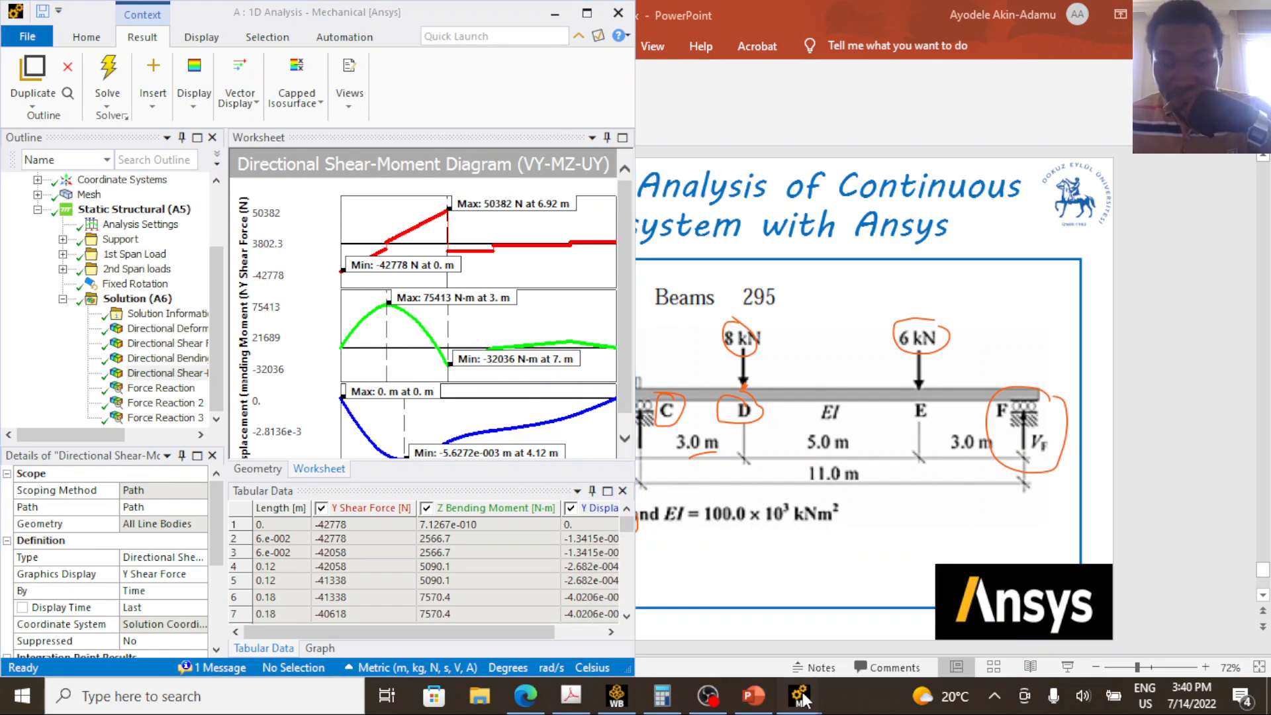
mouse_move(764, 618)
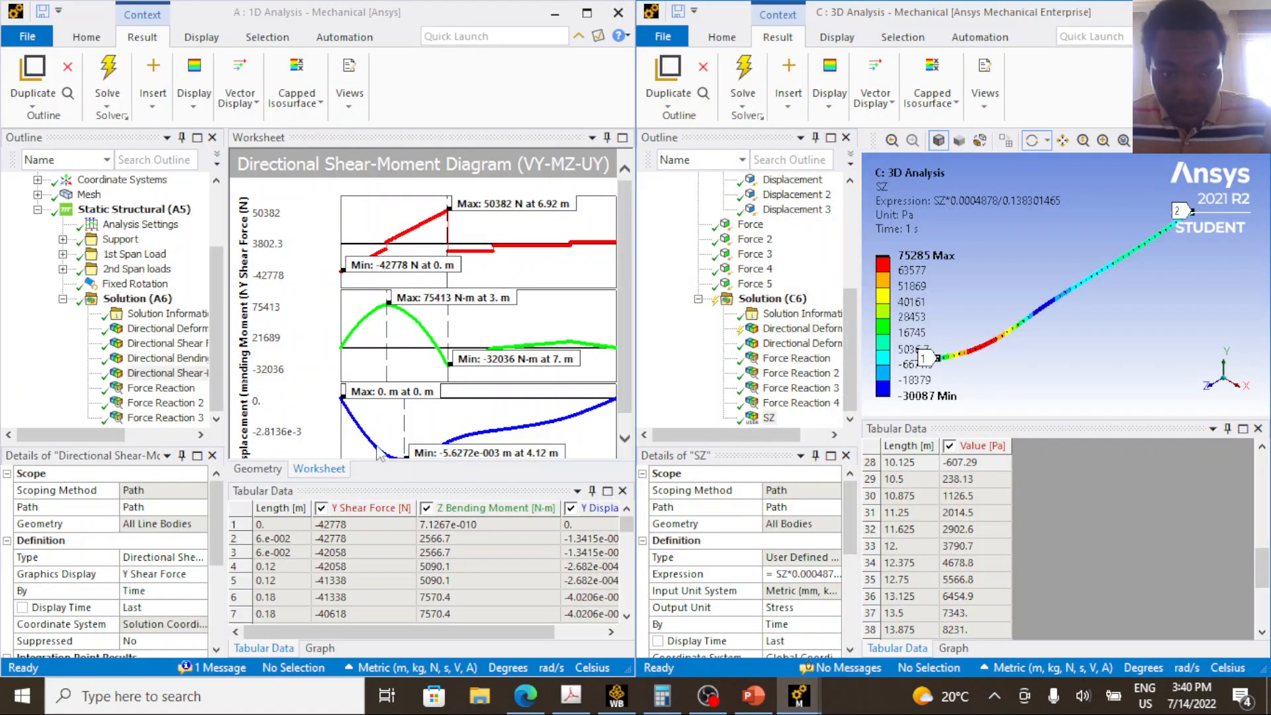
click(319, 568)
scroll(299, 567, down, 20)
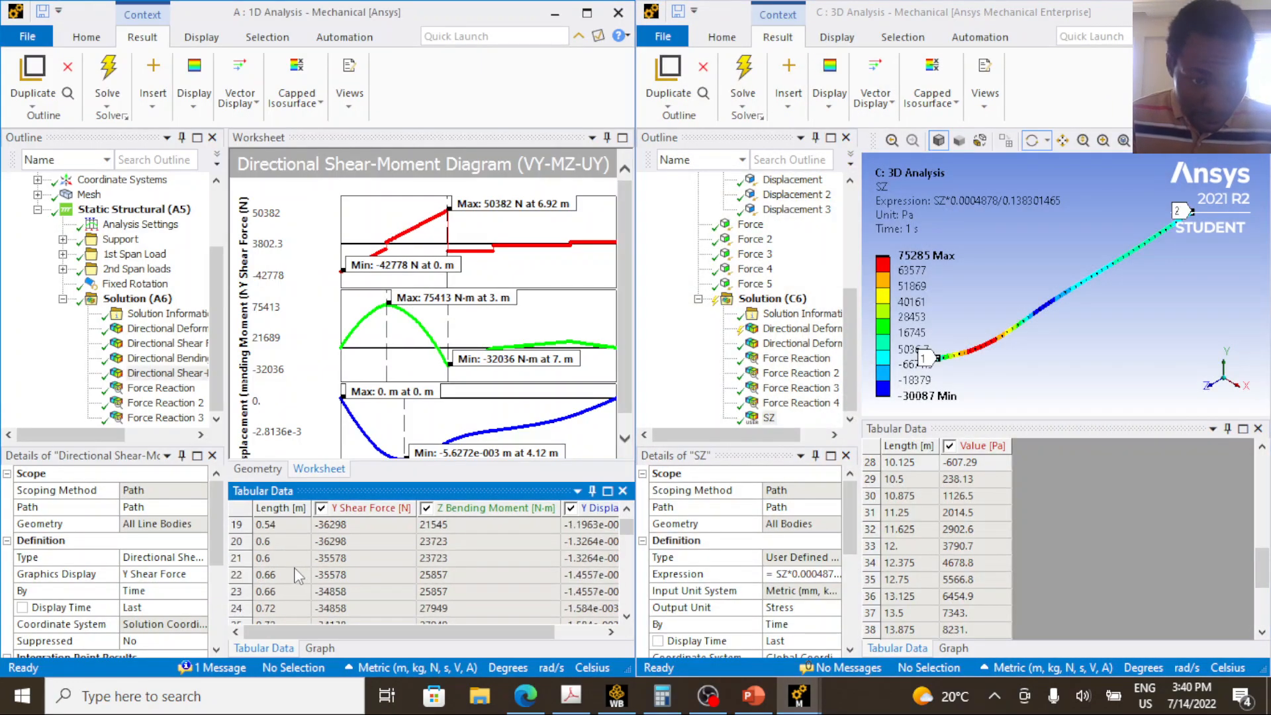
scroll(284, 567, down, 20)
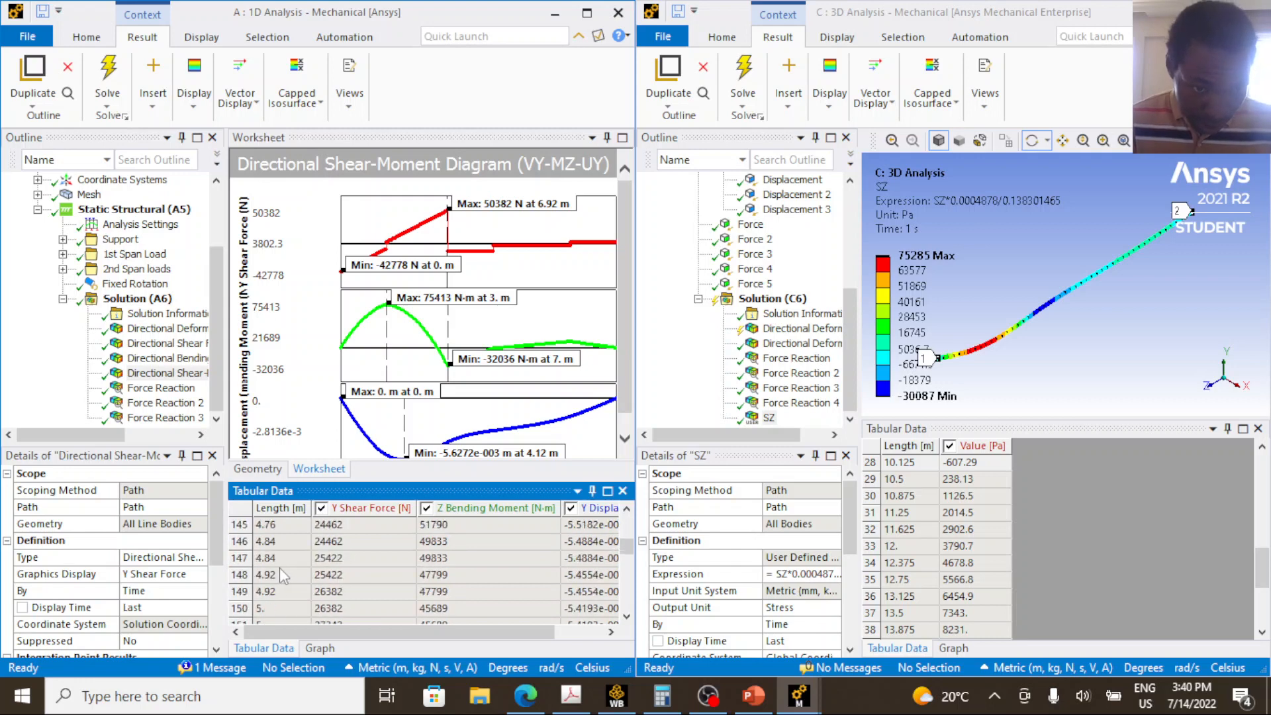
scroll(271, 582, down, 12)
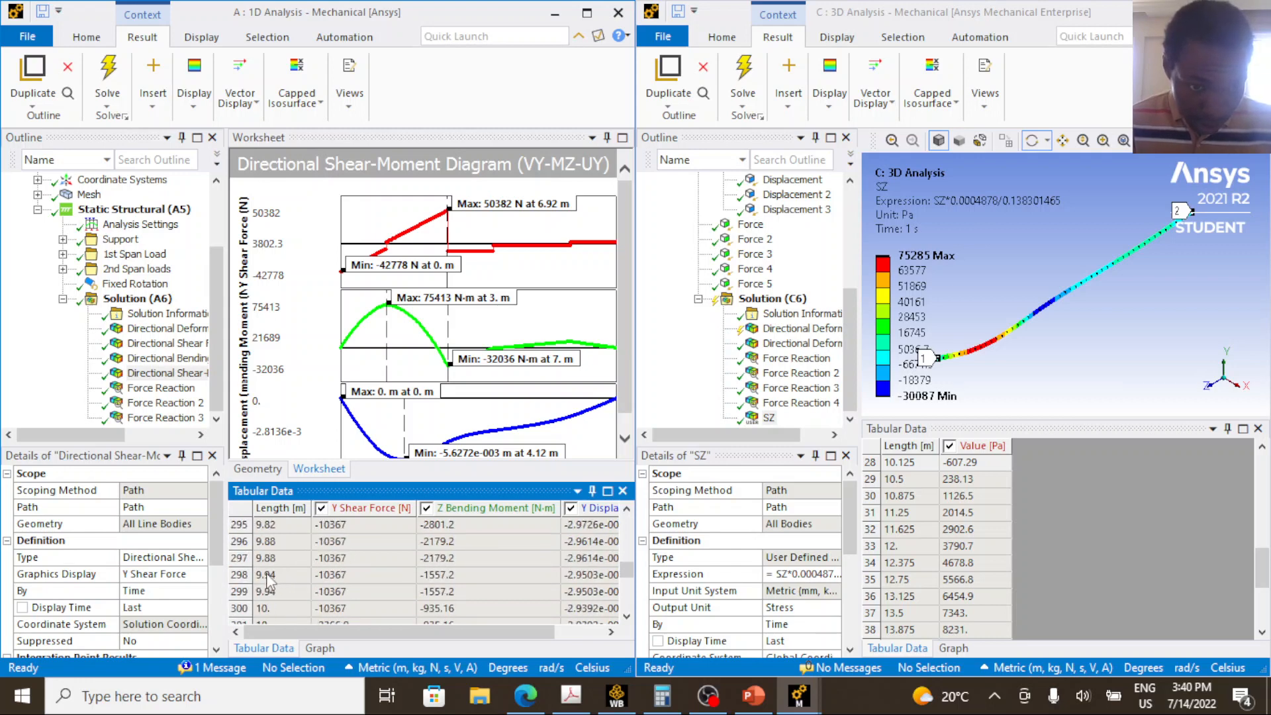
click(271, 609)
scroll(358, 606, down, 1)
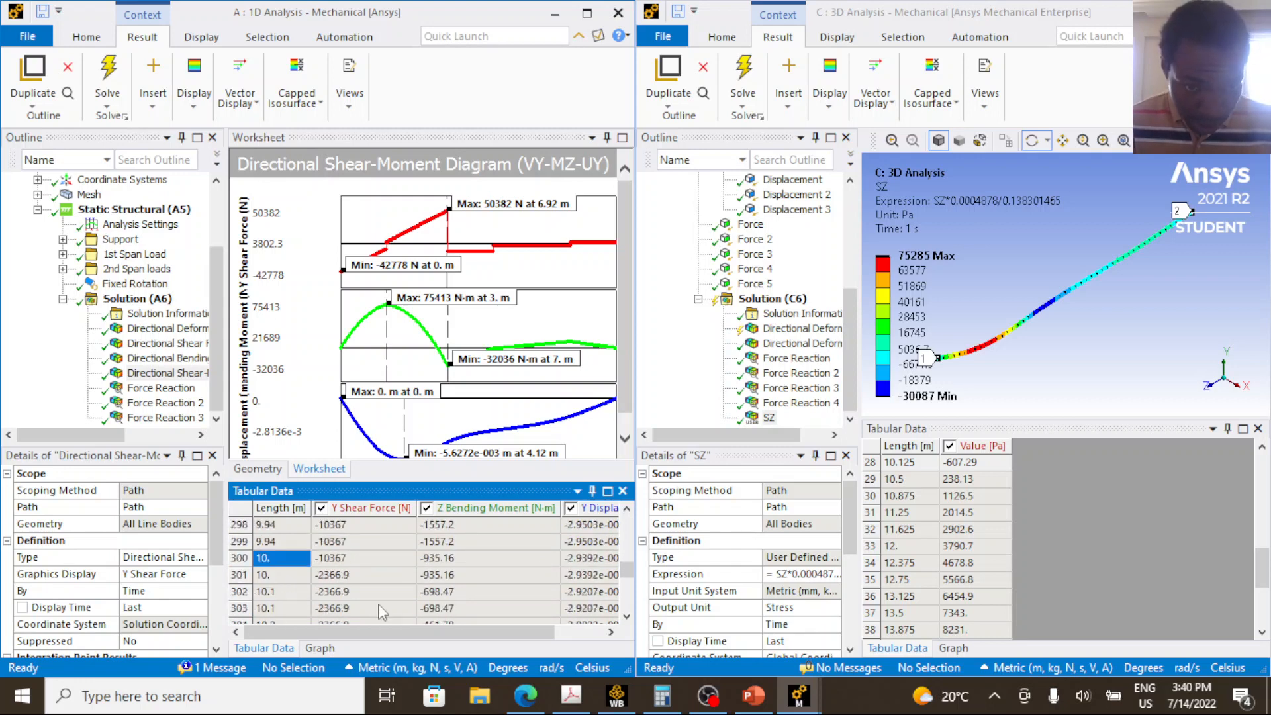
click(455, 560)
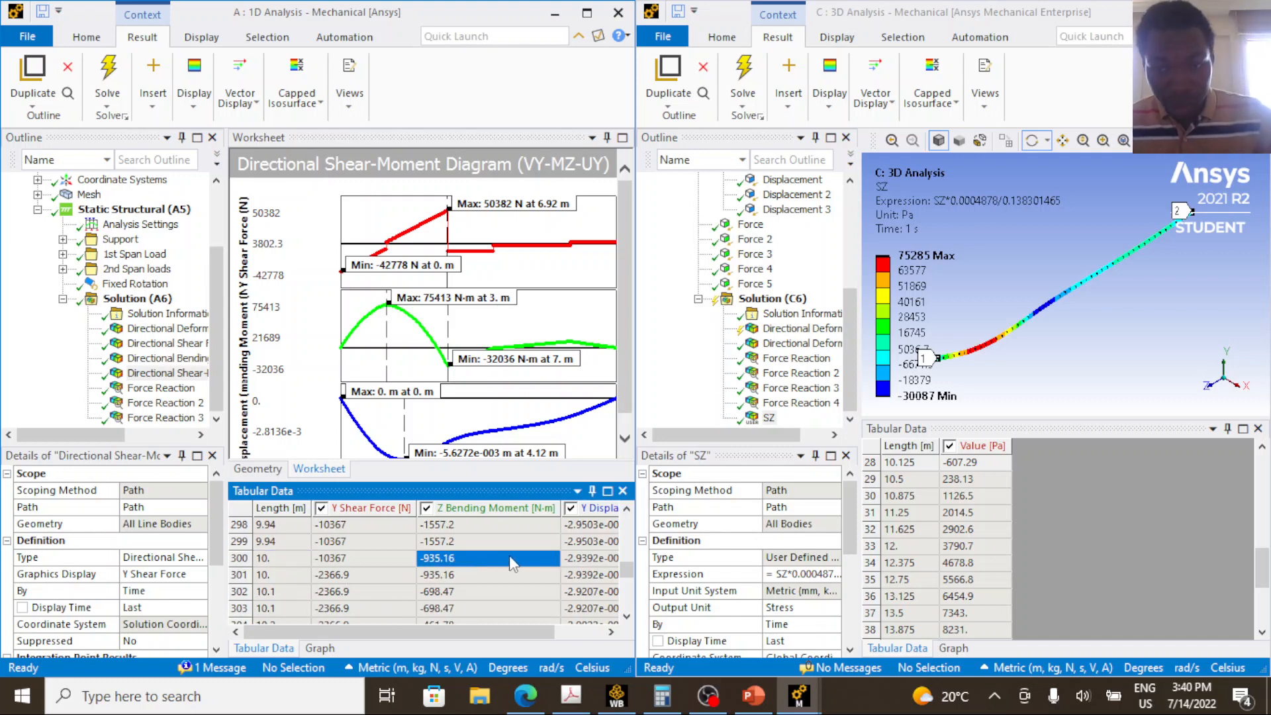
Find the 3D SZ value at length 10.125 m in the tabular data and compare it with the 1D bending moment at 10 m.
click(992, 546)
scroll(927, 539, down, 2)
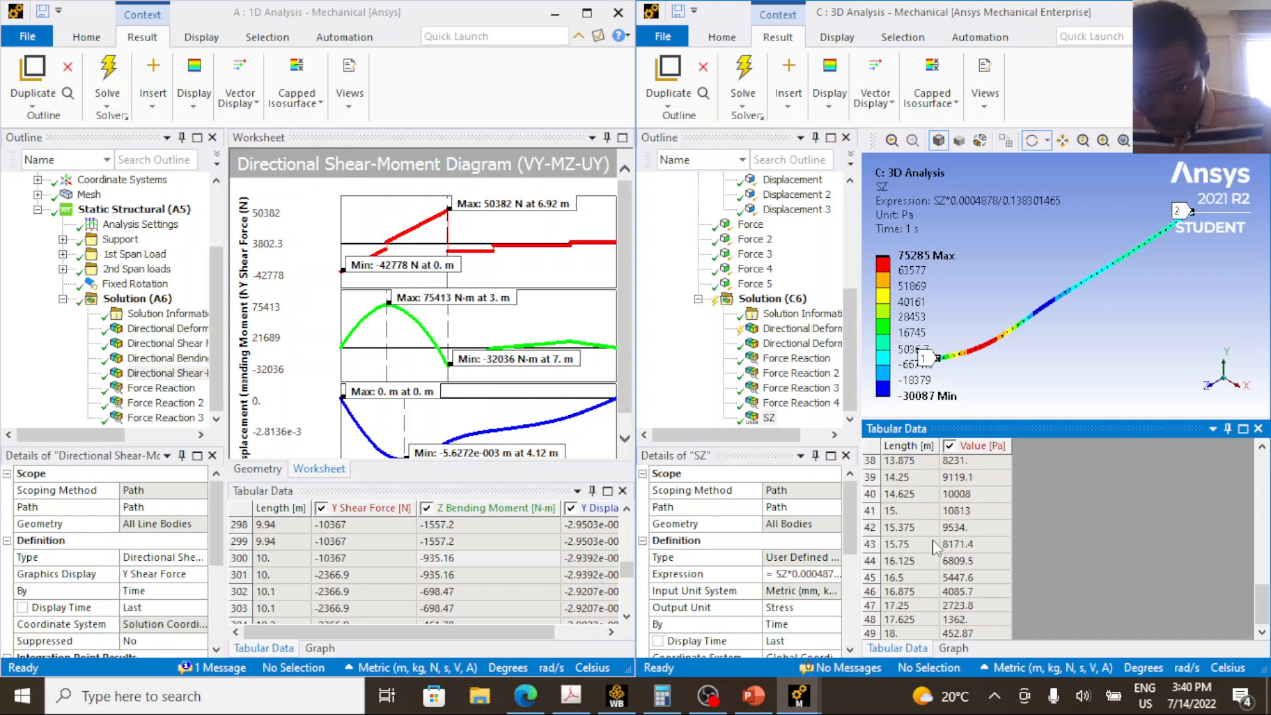
scroll(905, 540, up, 4)
scroll(905, 549, down, 1)
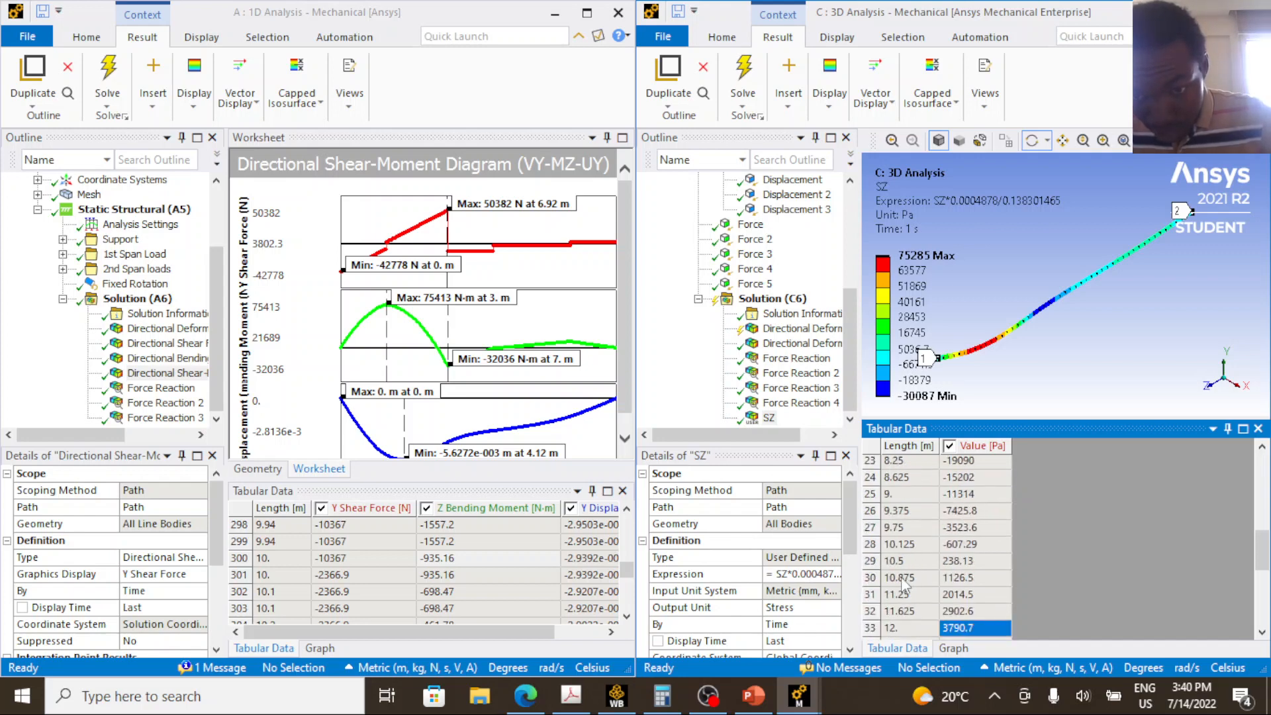
click(901, 546)
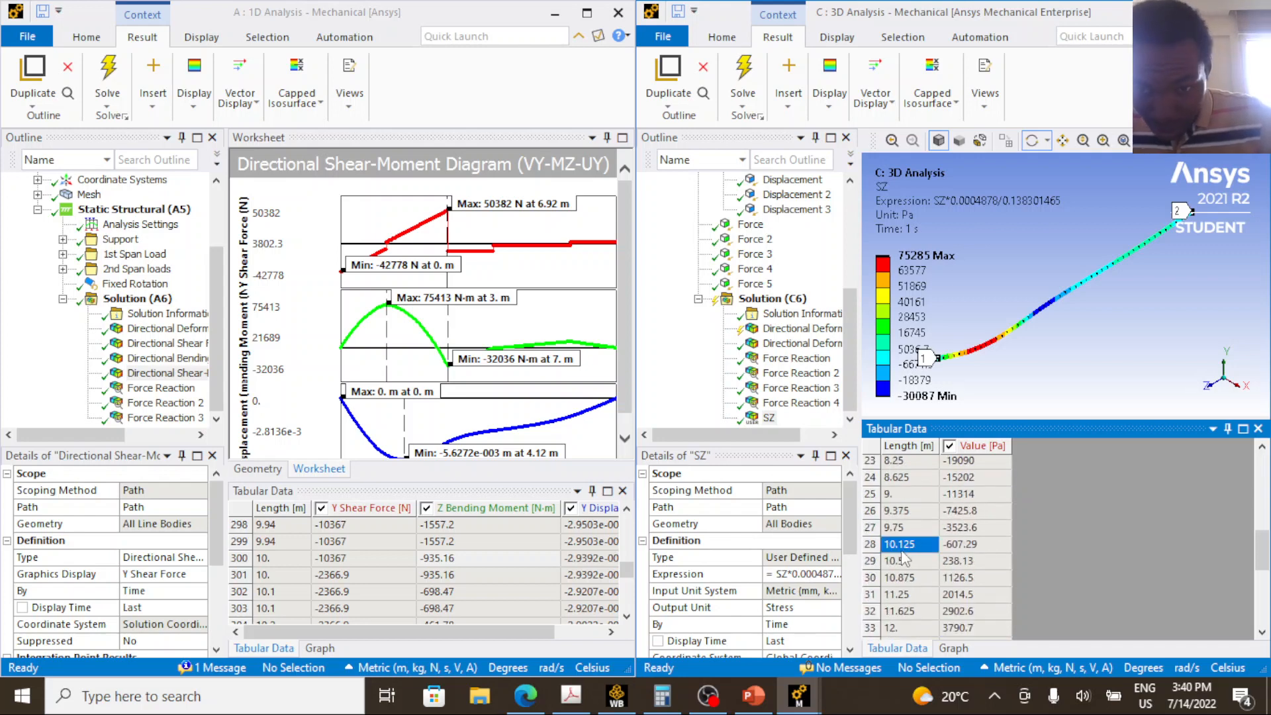
click(975, 548)
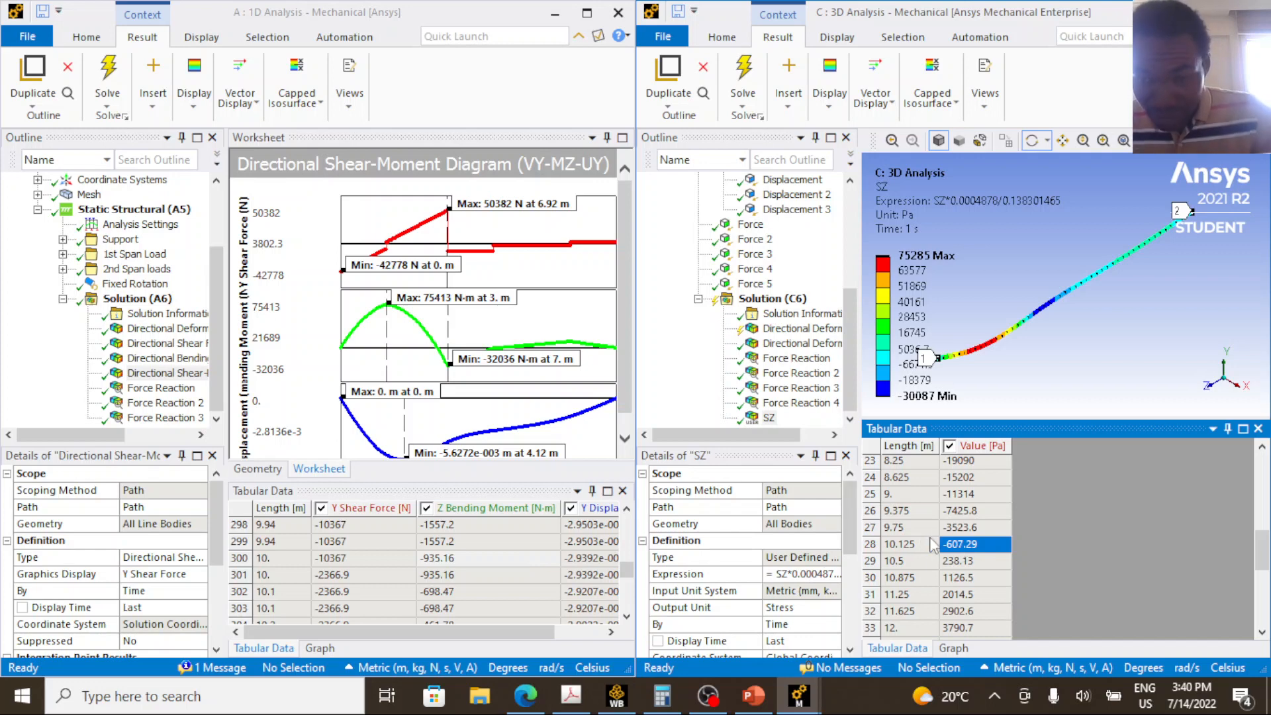
click(441, 575)
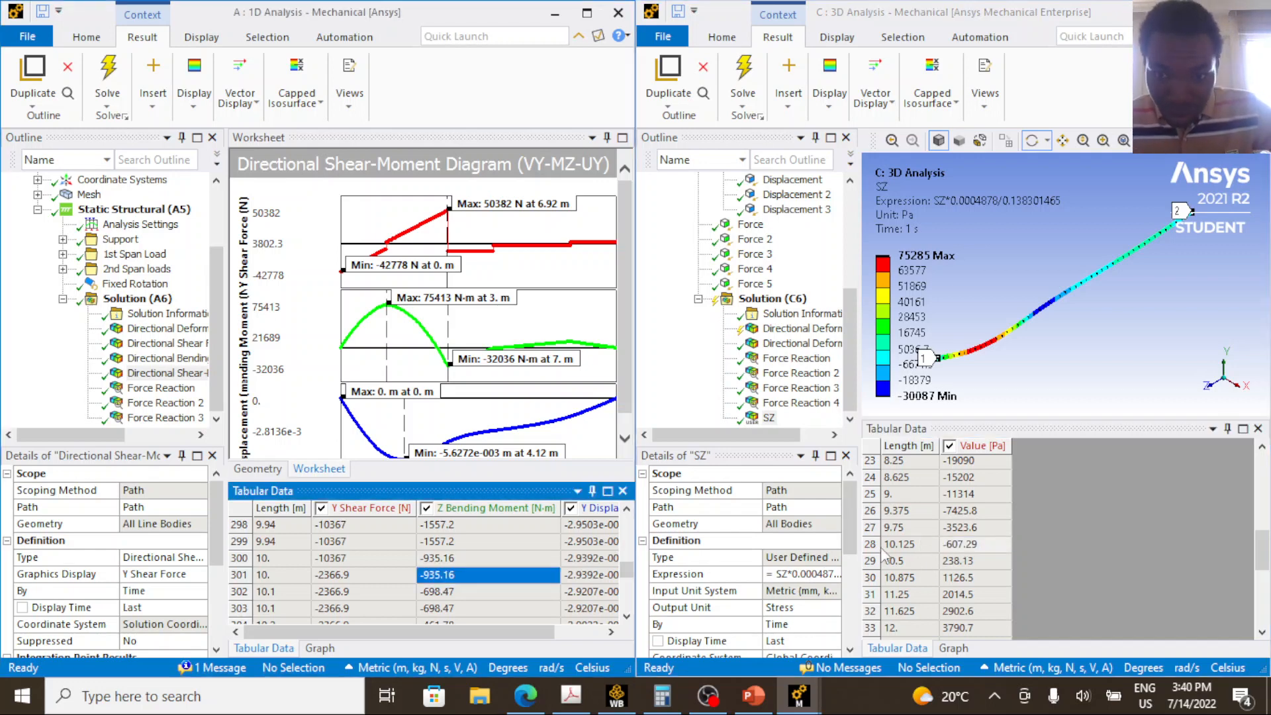
Compare the 3D SZ row at length 10.125 m with the 1D Z Bending Moment at 10 m and maximize the 3D analysis window.
click(937, 544)
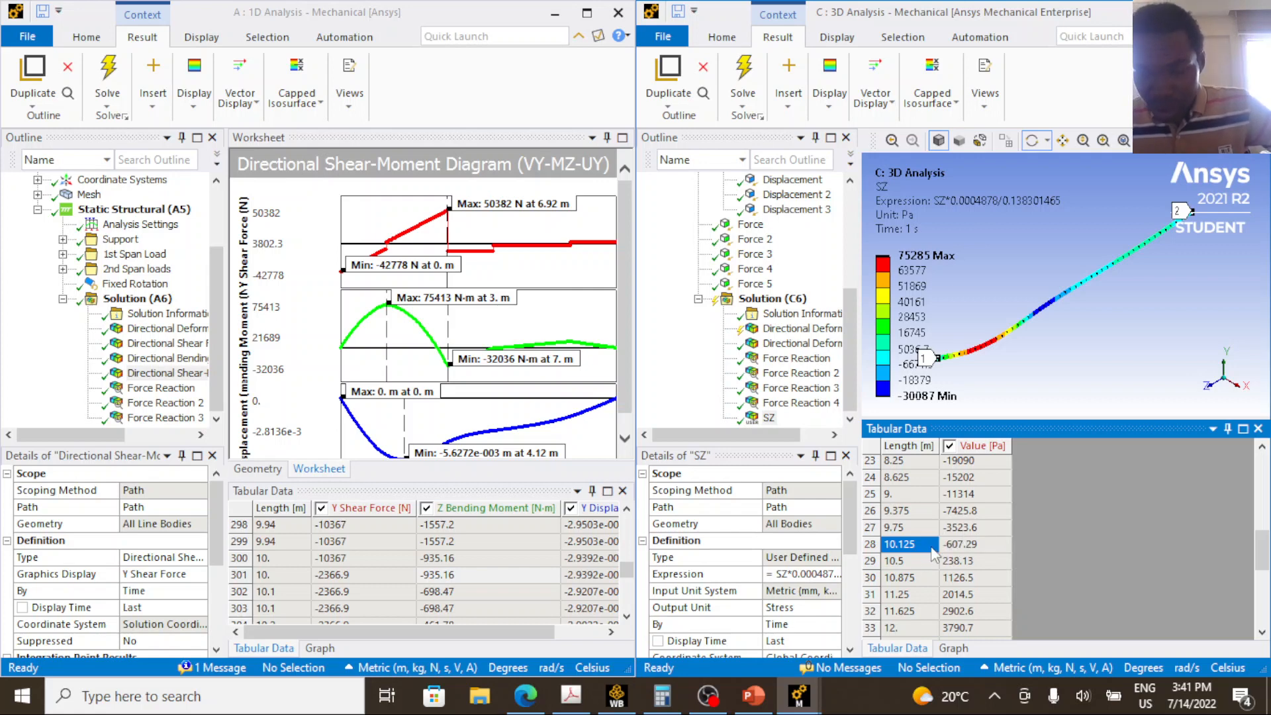
click(452, 578)
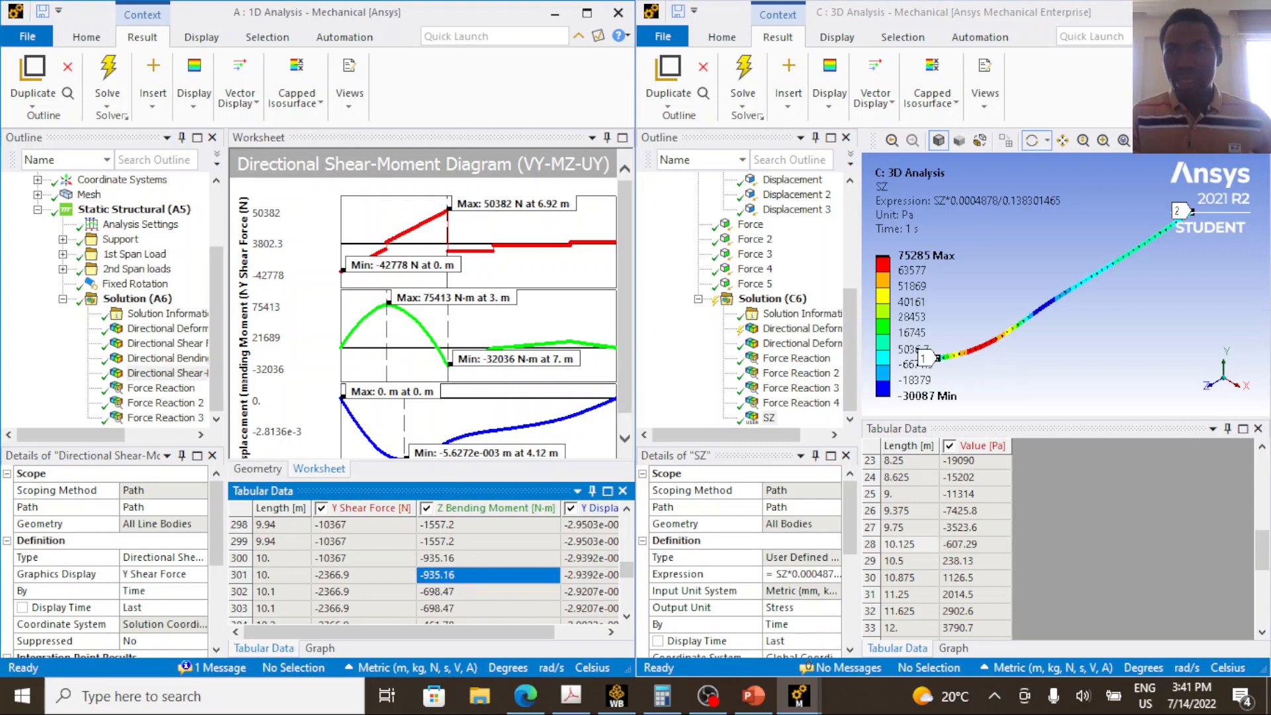
click(1223, 13)
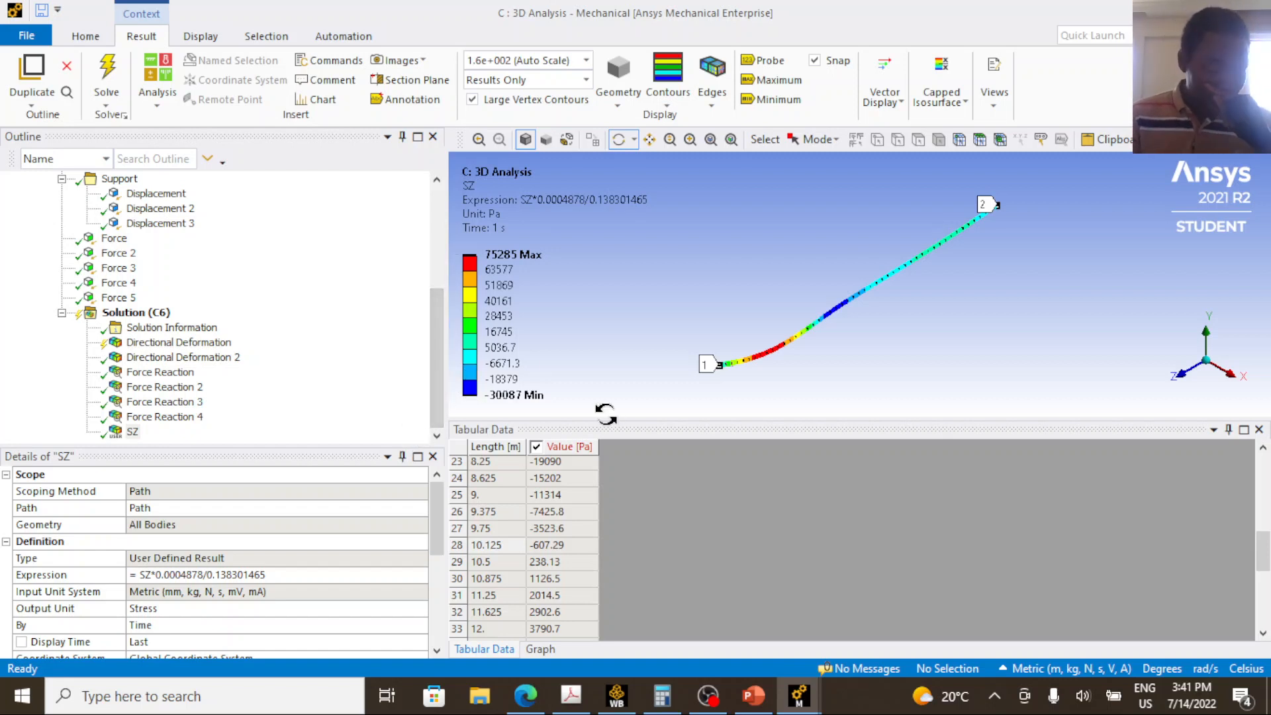
Switch to PowerPoint and, on slide 79 about applying symmetry, circle the full three-span beam and the reduced half-beam model.
click(753, 696)
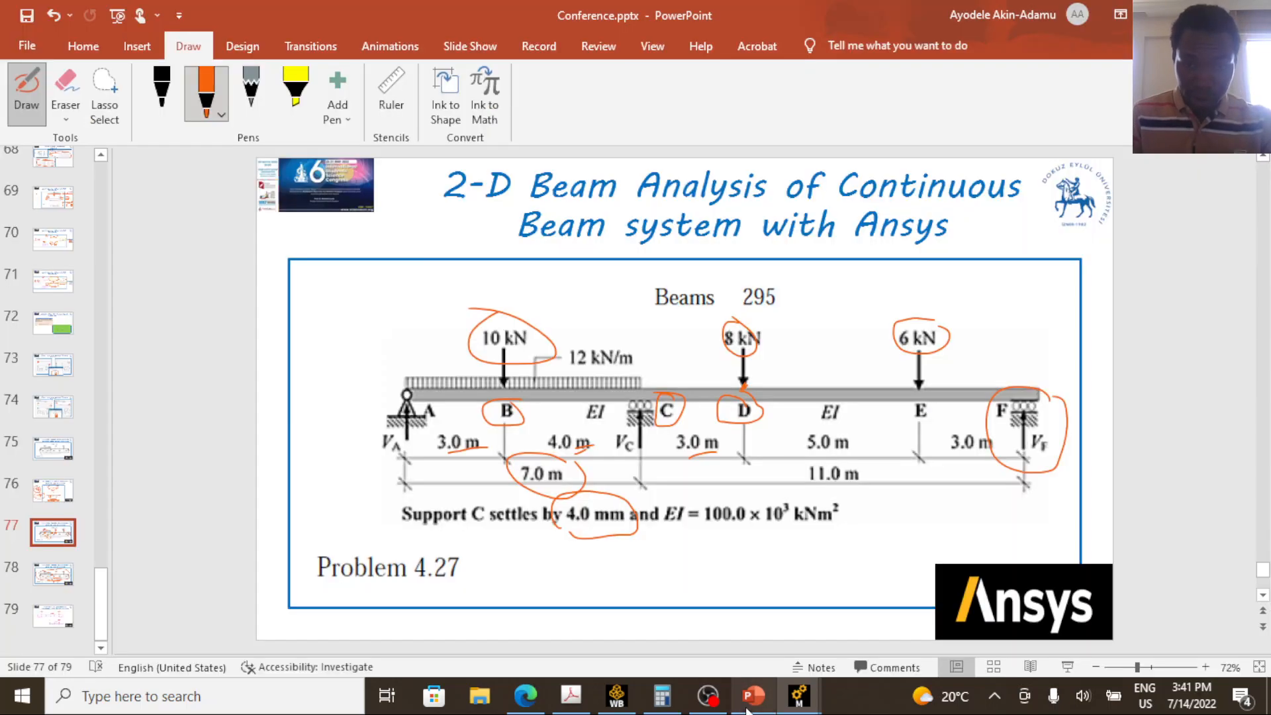
click(54, 621)
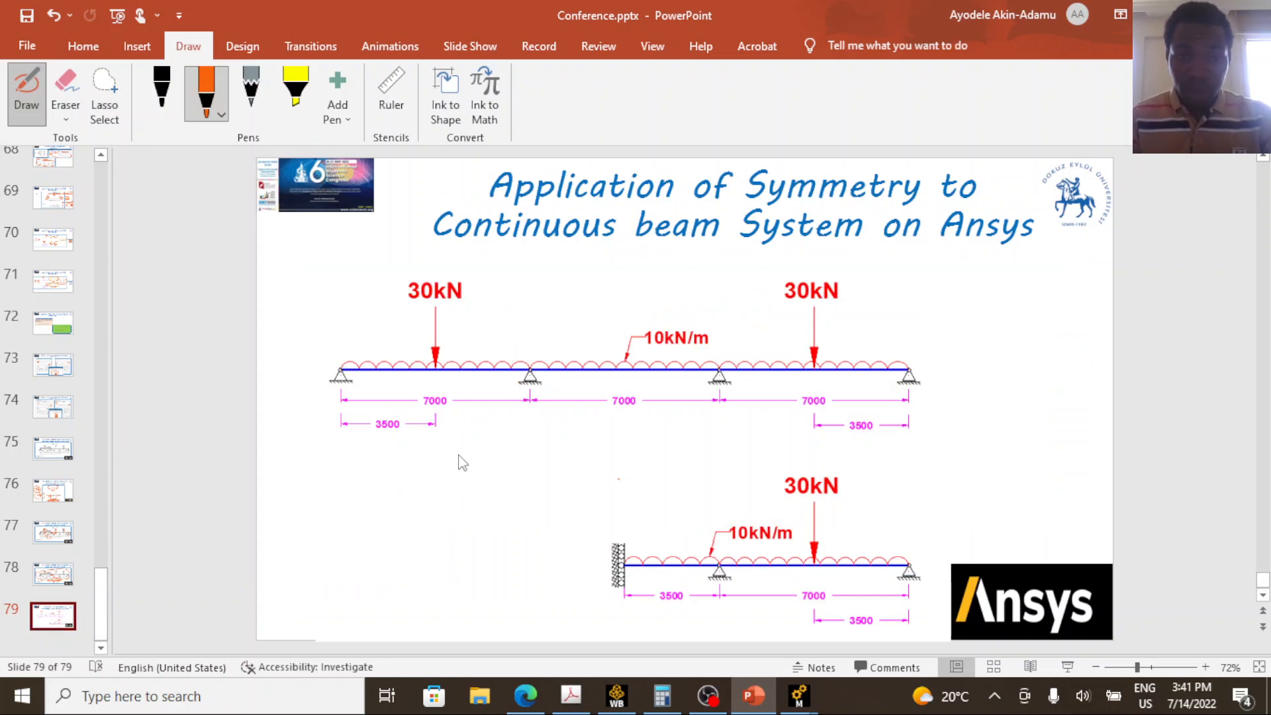
mouse_move(319, 462)
mouse_down()
mouse_move(299, 362)
mouse_move(410, 270)
mouse_move(912, 261)
mouse_move(973, 469)
mouse_move(722, 450)
mouse_move(275, 493)
mouse_move(279, 438)
mouse_up()
mouse_move(540, 544)
mouse_down()
mouse_move(699, 456)
mouse_move(939, 461)
mouse_move(929, 608)
mouse_move(792, 651)
mouse_up()
mouse_move(646, 661)
mouse_down()
mouse_move(555, 573)
mouse_move(555, 553)
mouse_up()
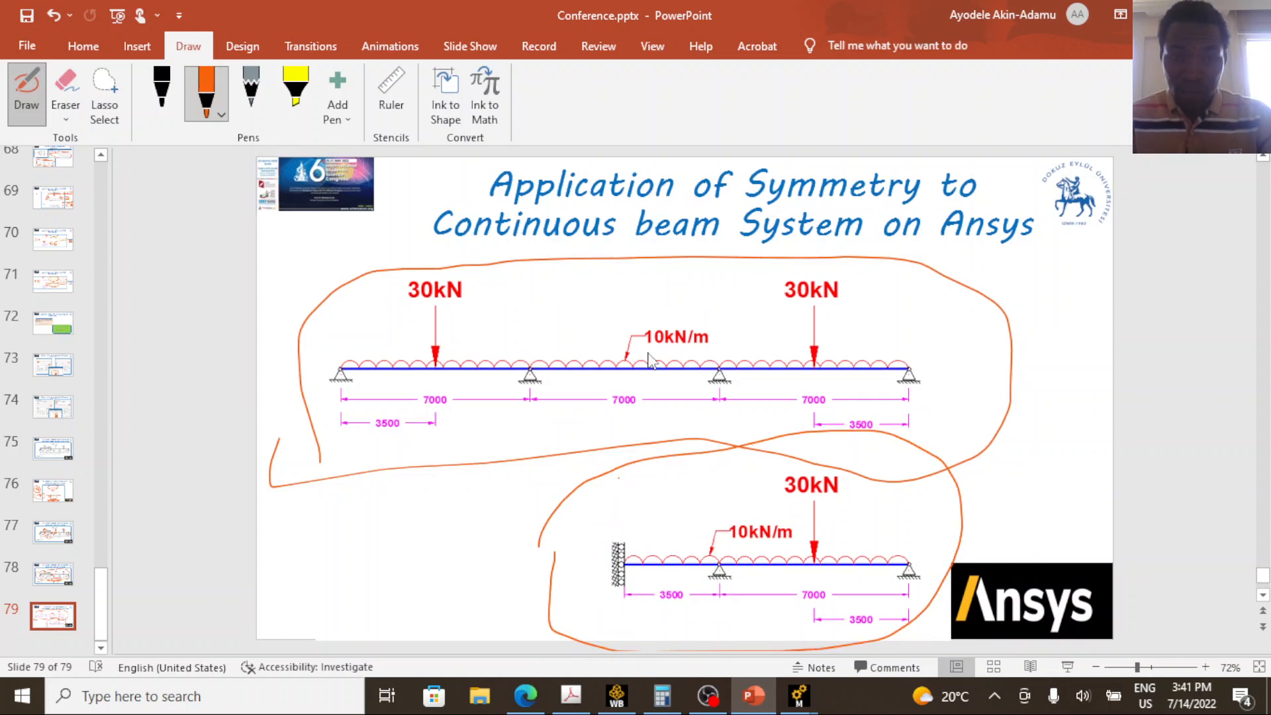